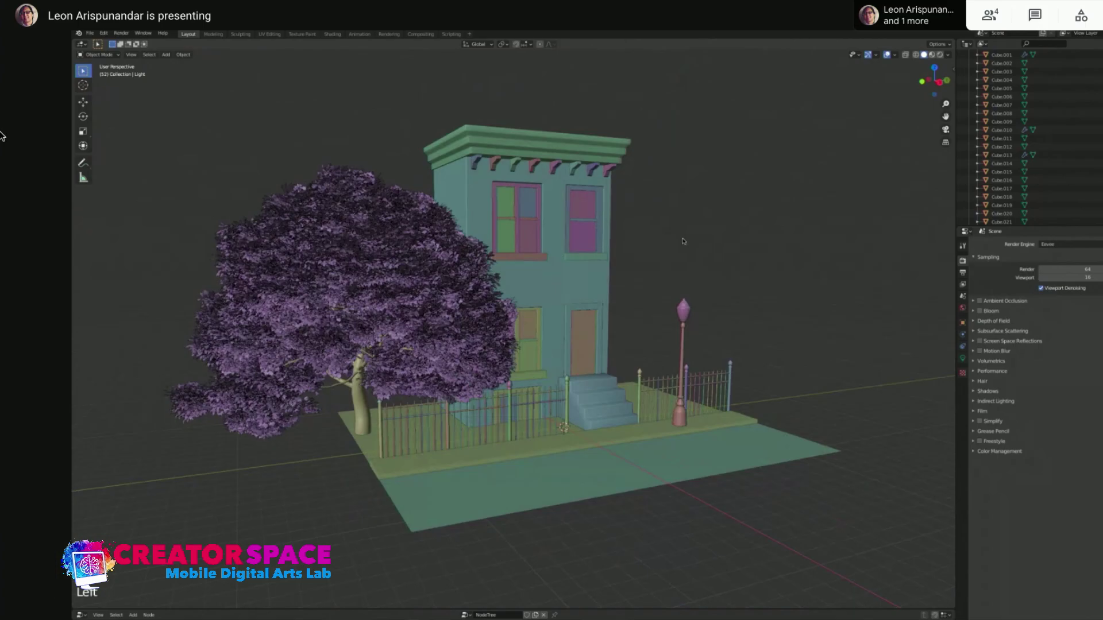
left_click(688, 240)
middle_click_drag(699, 207, 621, 125)
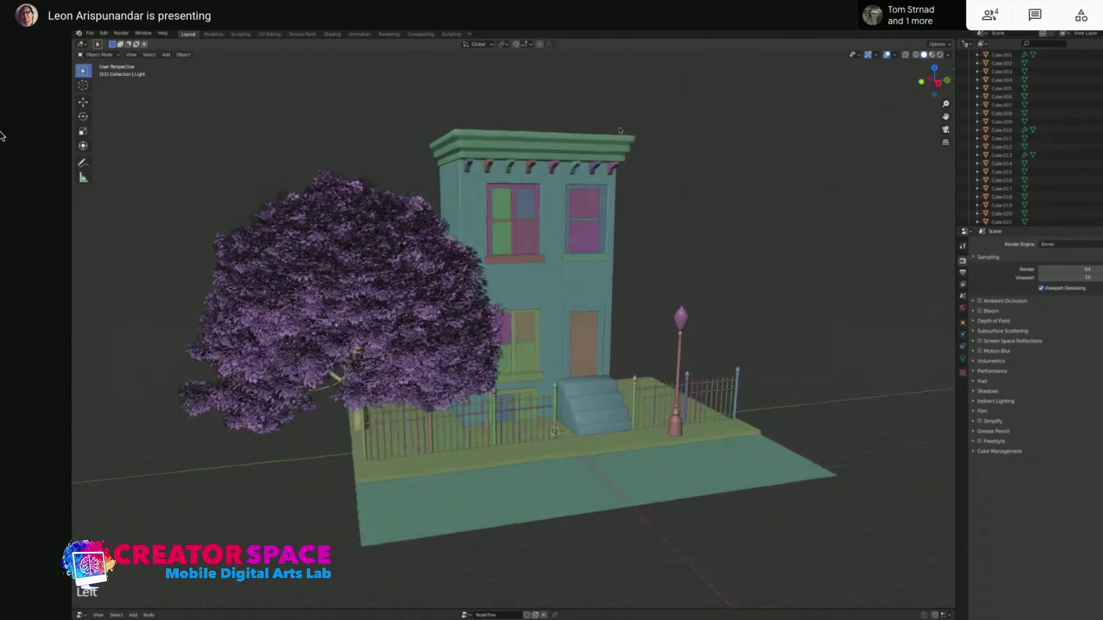
left_click(626, 149)
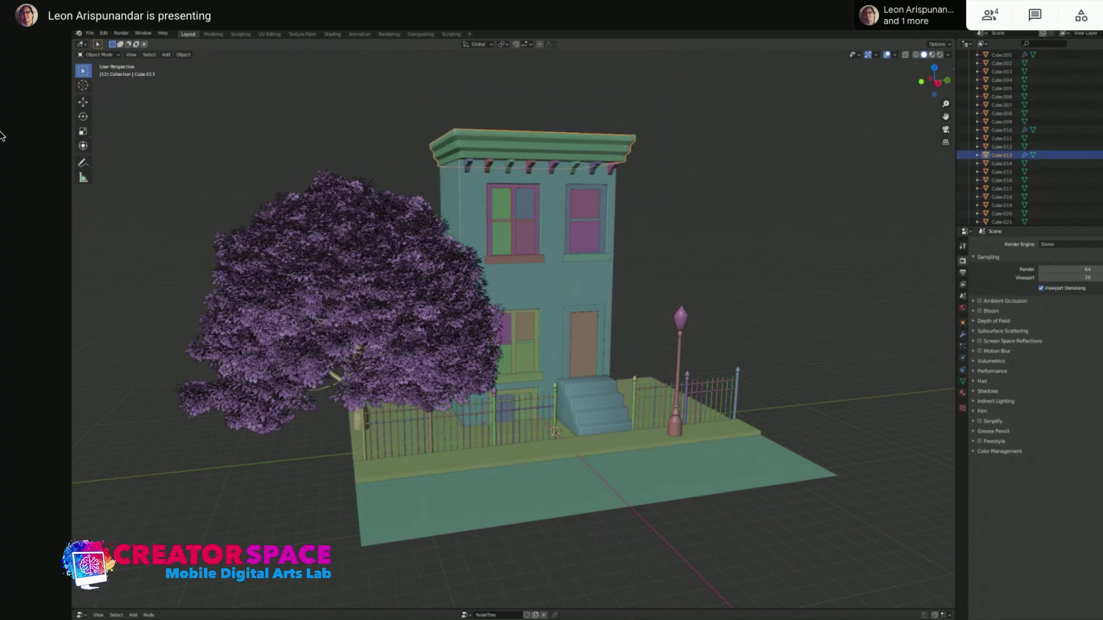
Hide the tree's trunk with its branches and the purple foliage beside the townhouse
left_click(313, 282)
middle_click(280, 476)
middle_click_drag(280, 475, 356, 390)
left_click(357, 390)
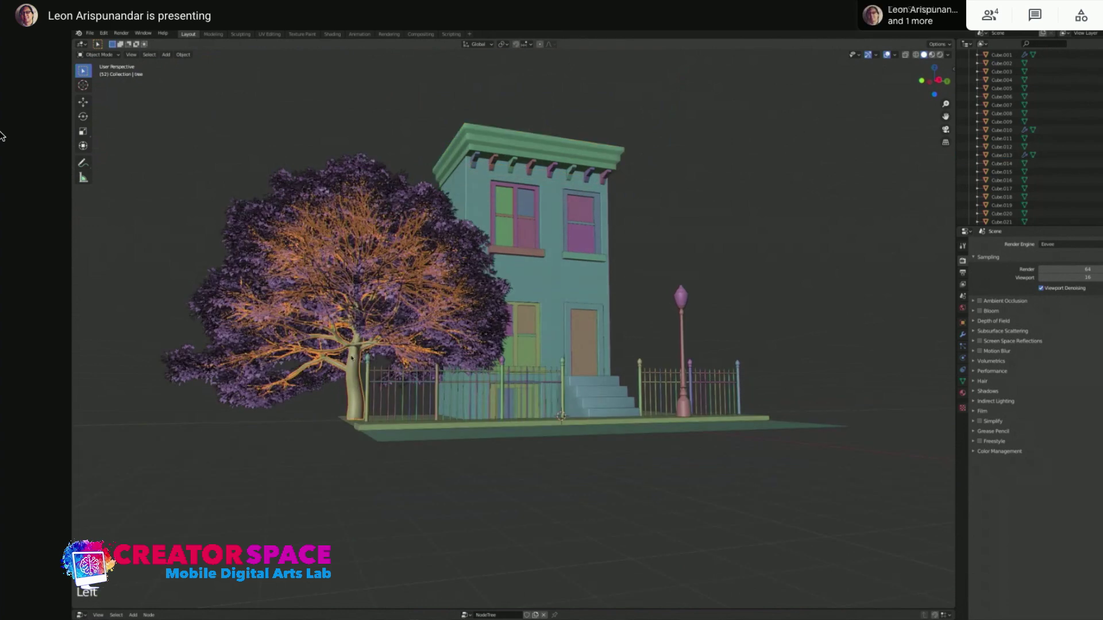
left_click(239, 259, "shift")
key("h")
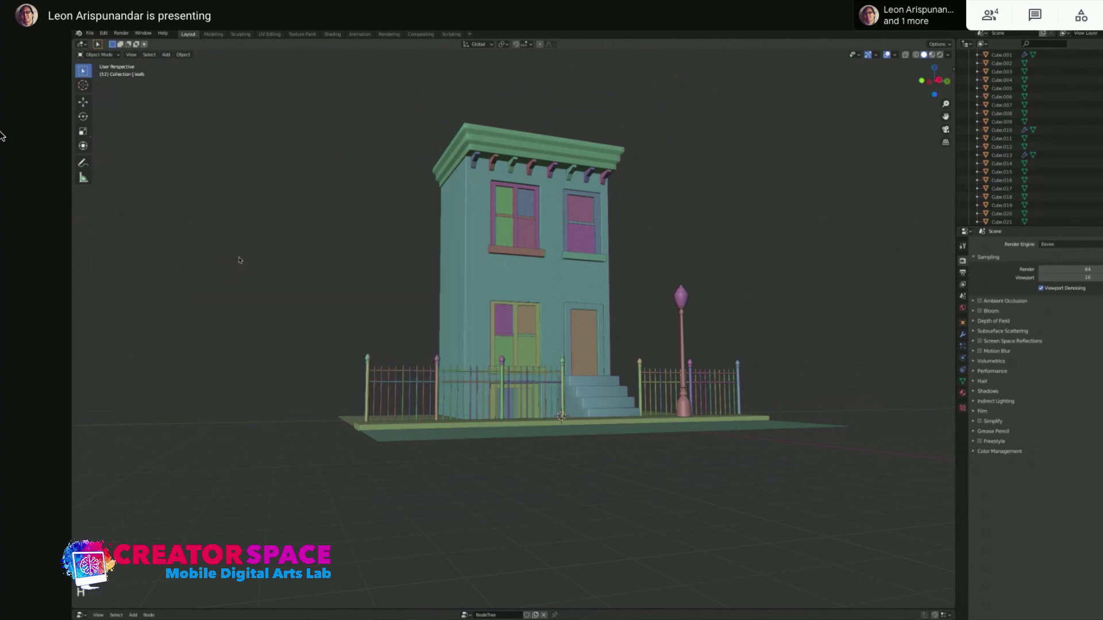
Examine the townhouse from the front and at an angle, including its main body, windows, steps and fence
middle_click(711, 289)
middle_click_drag(711, 289, 664, 309)
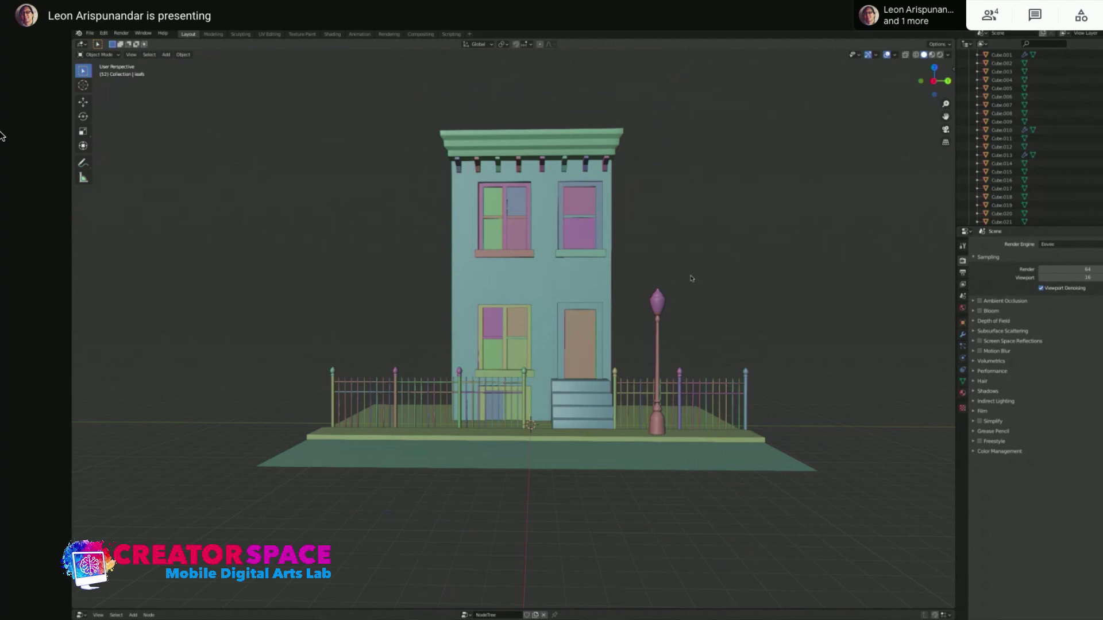
middle_click_drag(699, 234, 696, 236)
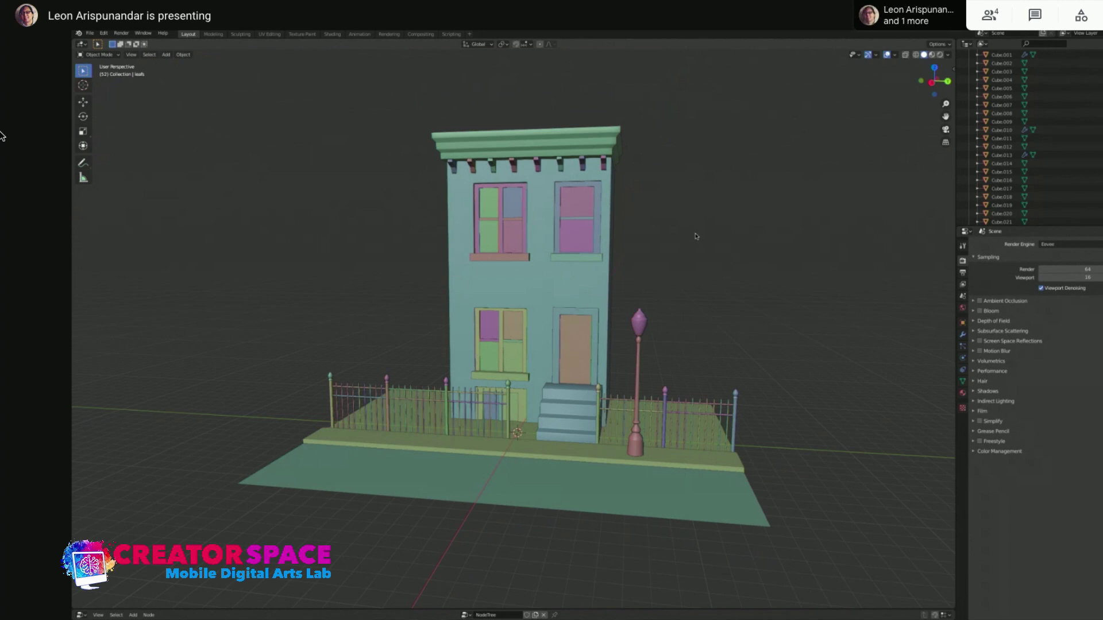
left_click(720, 240)
left_click(726, 240)
left_click(733, 254)
left_click(589, 299)
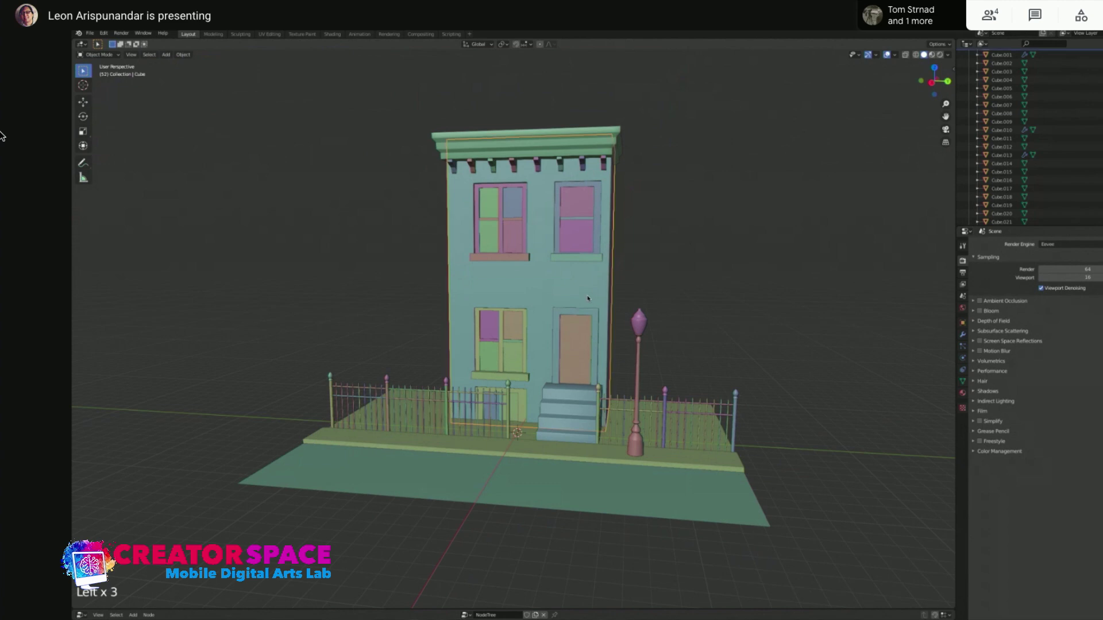
left_click(695, 268)
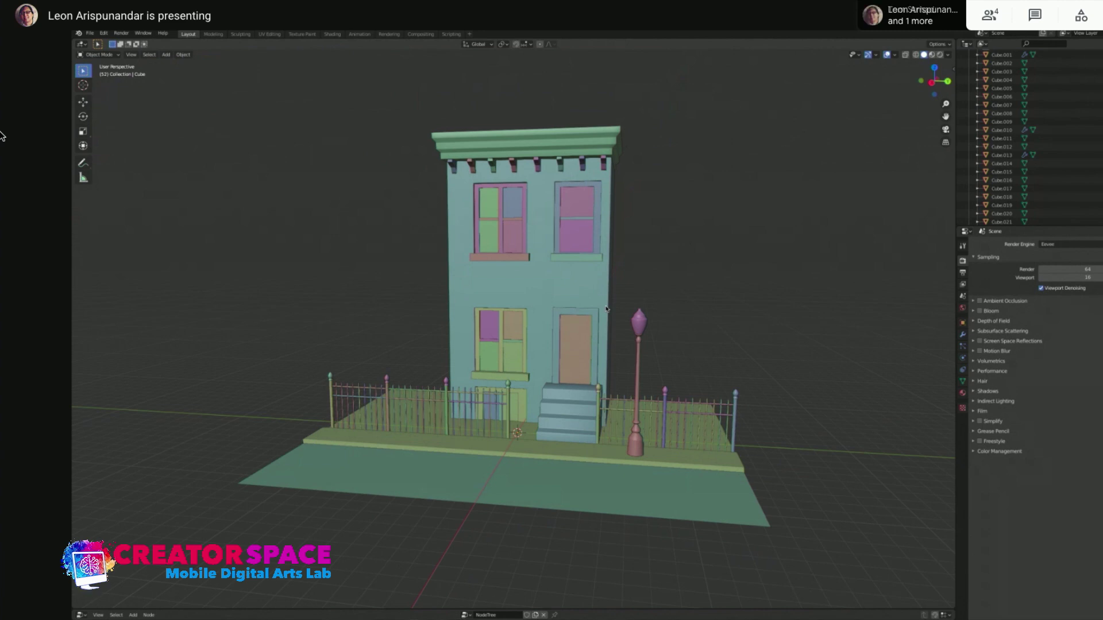
left_click(633, 245)
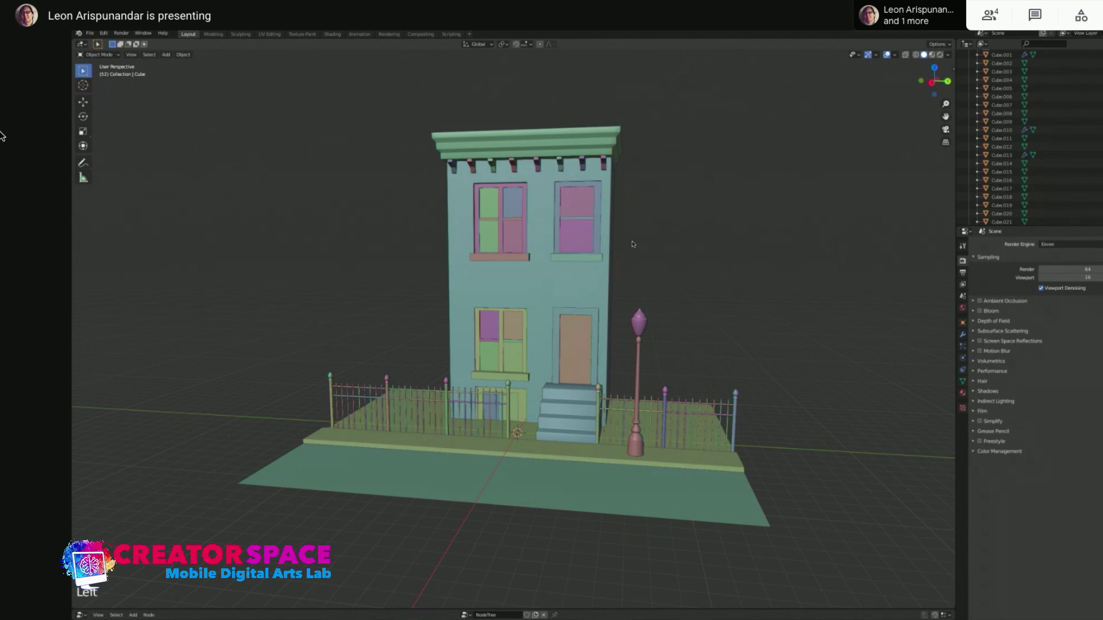
middle_click_drag(632, 244, 657, 246)
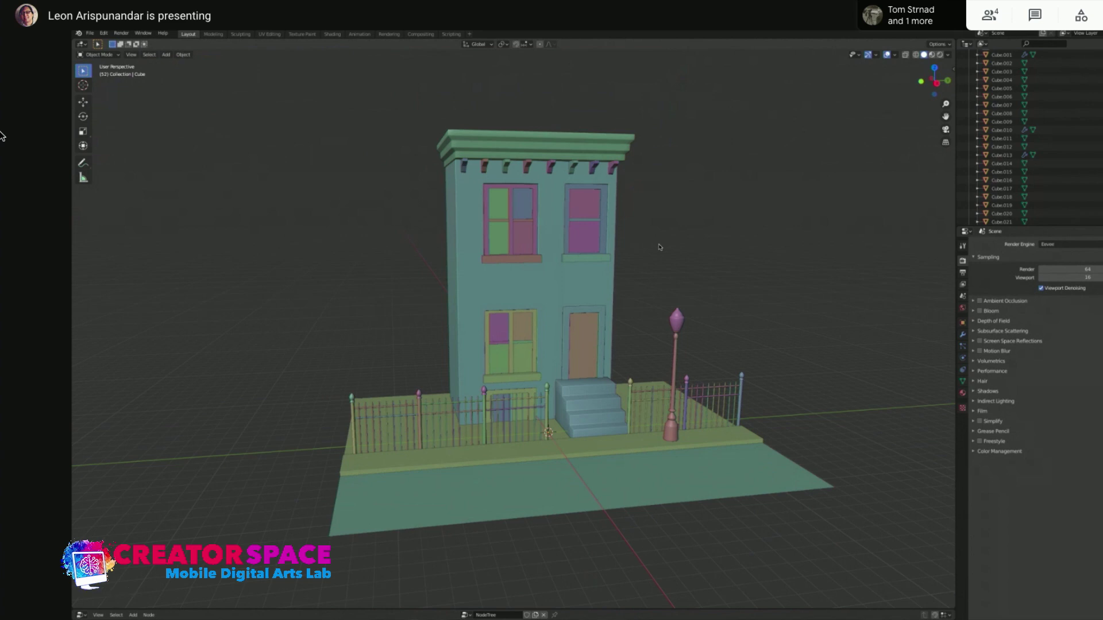
left_click(680, 231)
middle_click(666, 286)
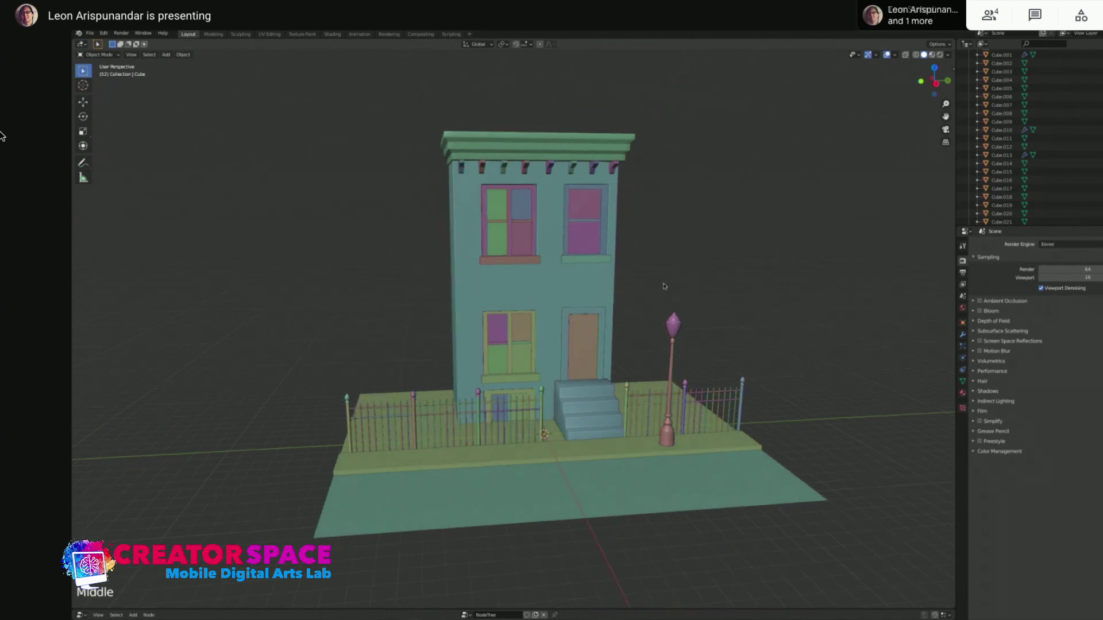
middle_click(646, 299)
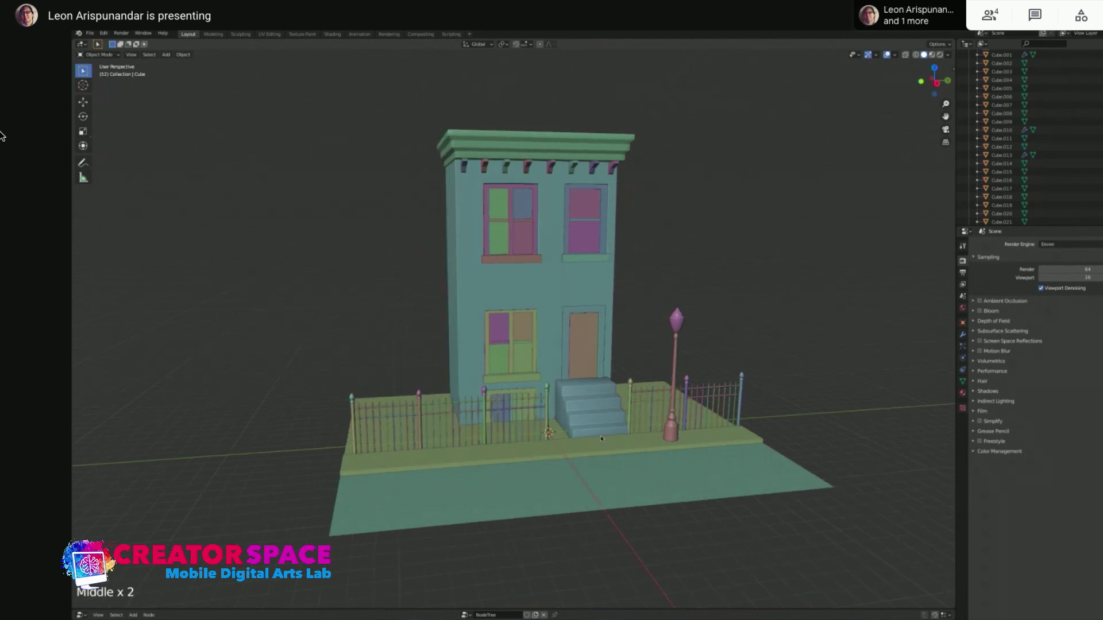
Hide every scene object except the building's main block, leaving only that block displayed
left_click(461, 278)
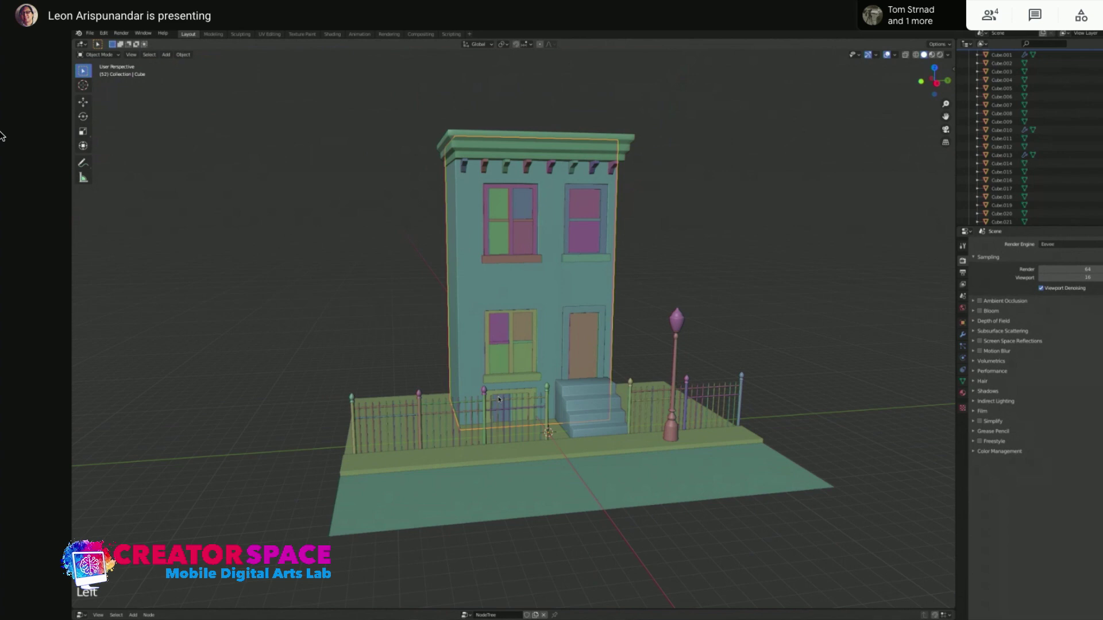
scroll(499, 398, "down", 2)
left_click_drag(321, 143, 752, 467)
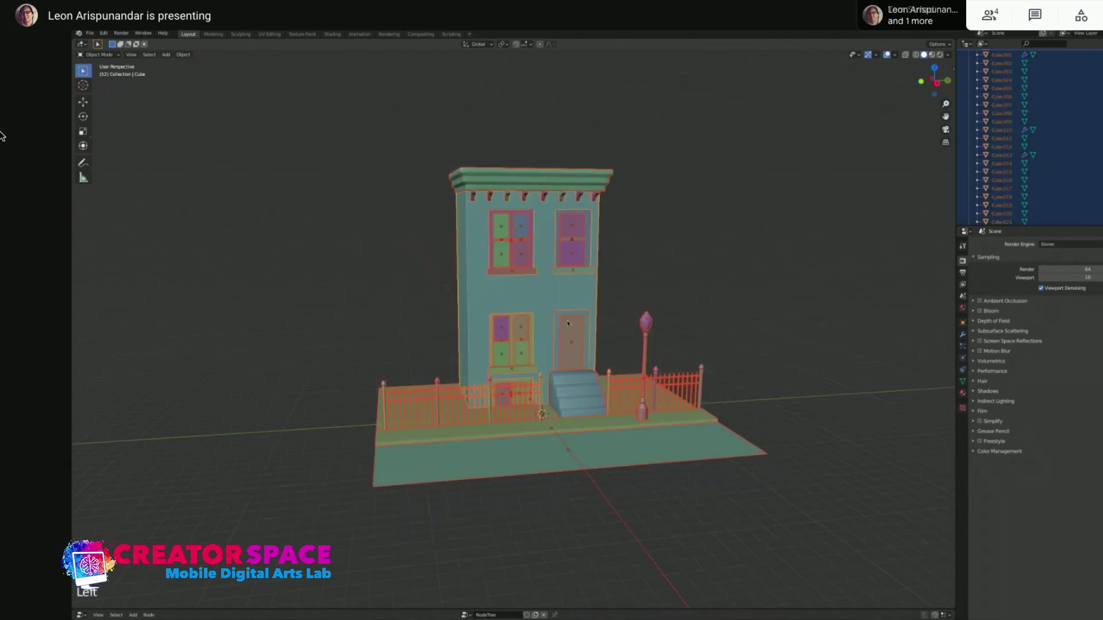
left_click(466, 242, "shift")
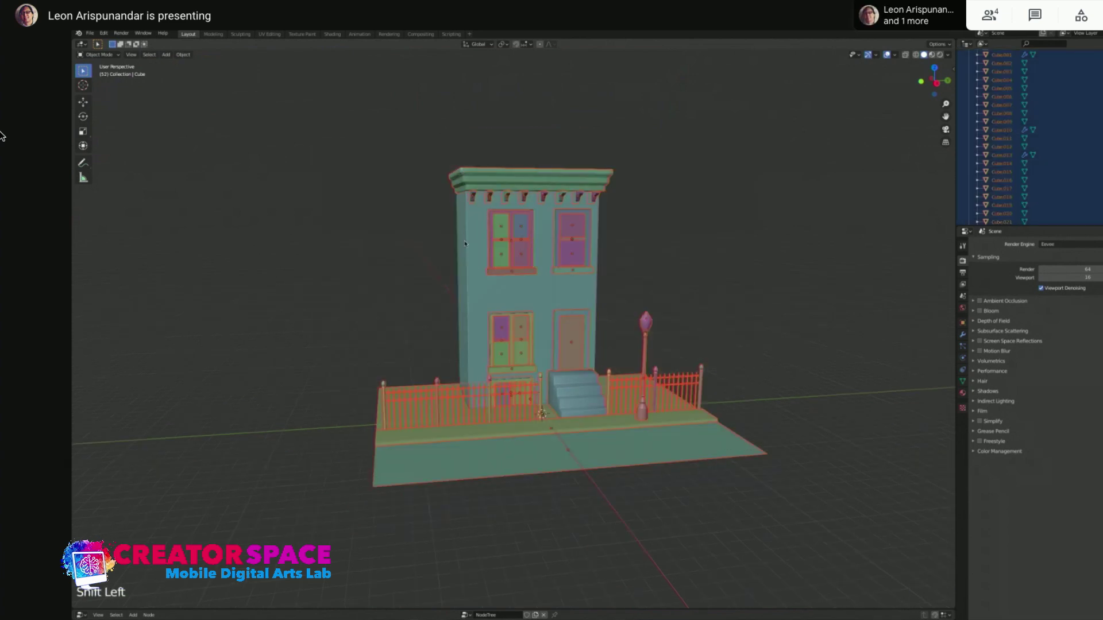
key("KP_Divide")
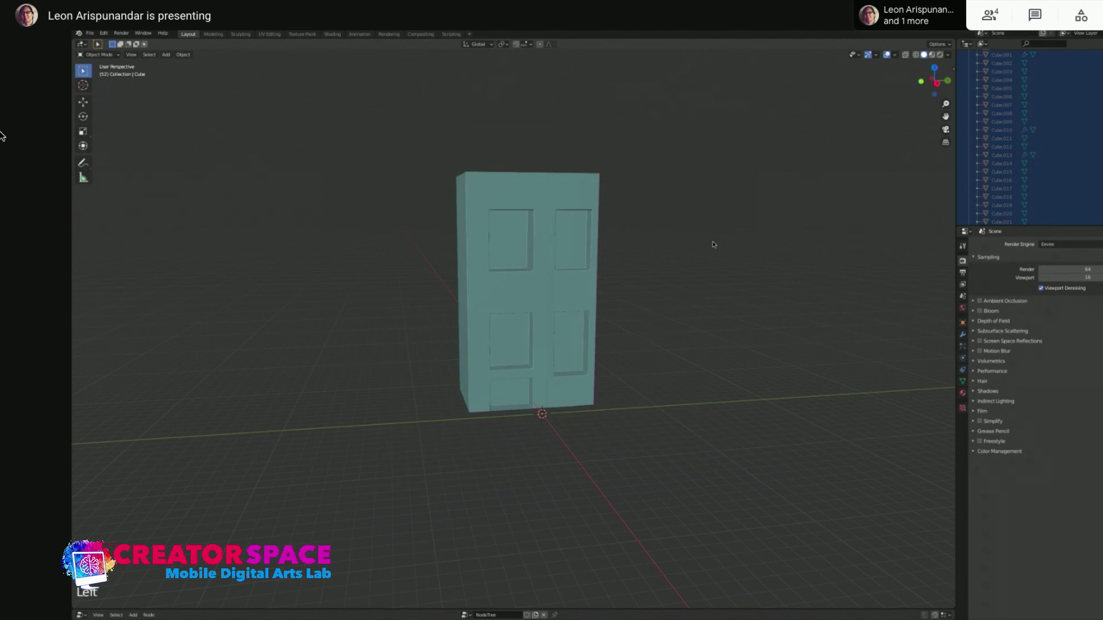
Examine the isolated building block and its recessed window and door openings from several angles
left_click(520, 299)
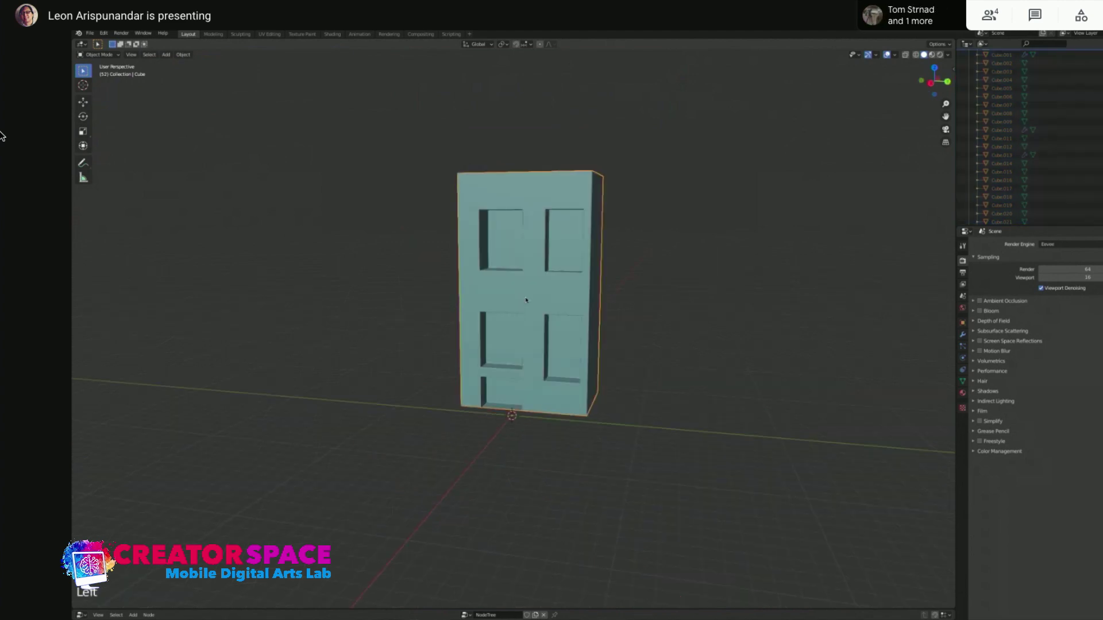
middle_click_drag(526, 299, 544, 296)
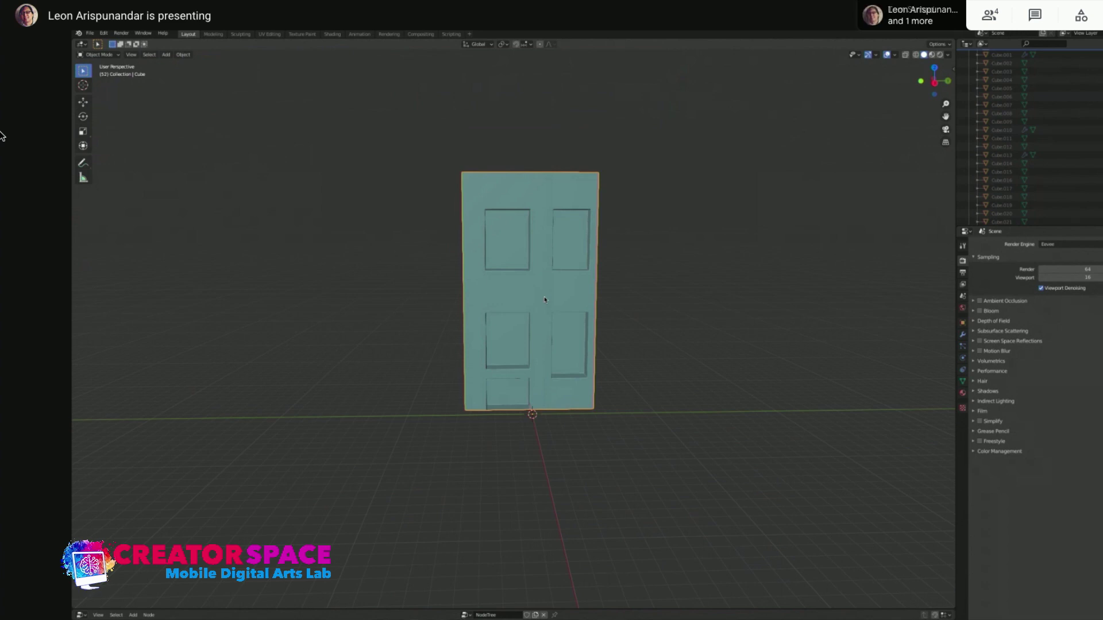
left_click(622, 314)
scroll(603, 366, "up", 2)
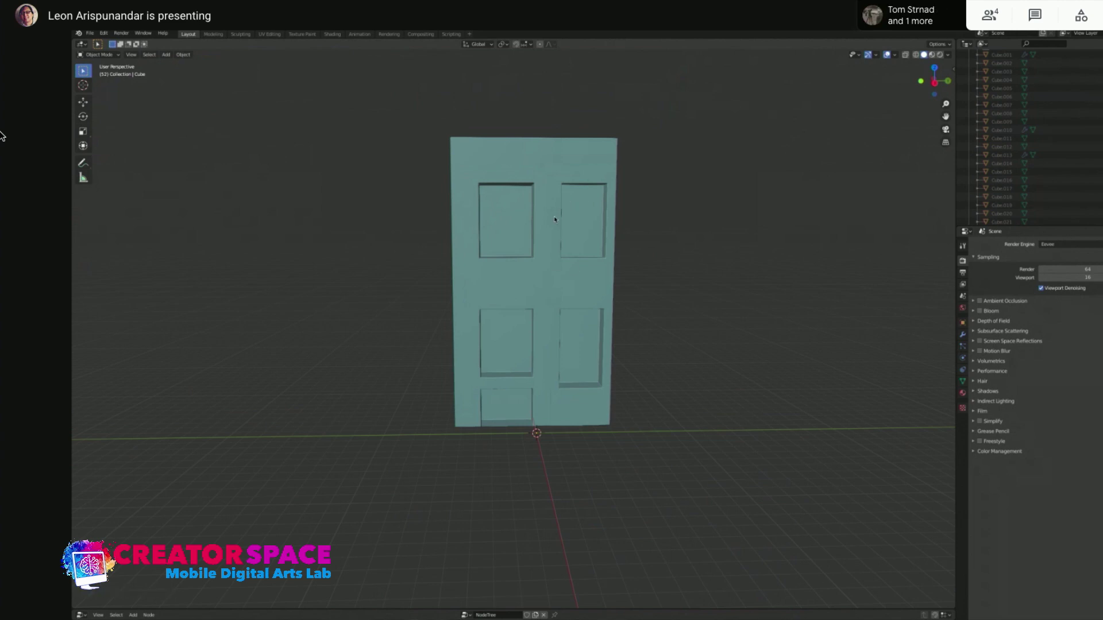
left_click(553, 195)
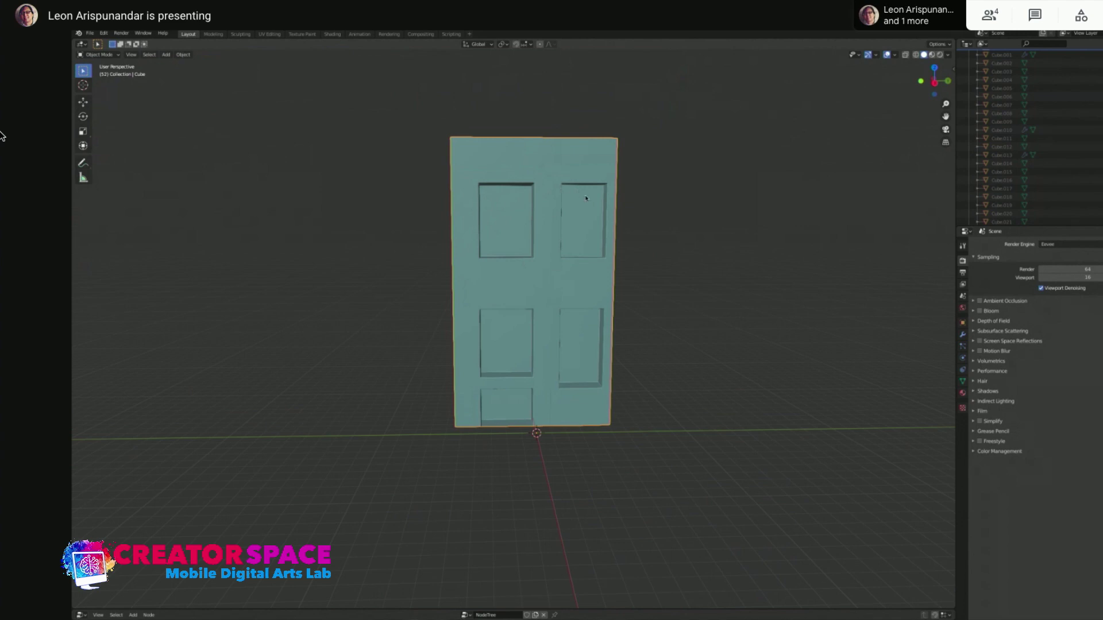
left_click(611, 124)
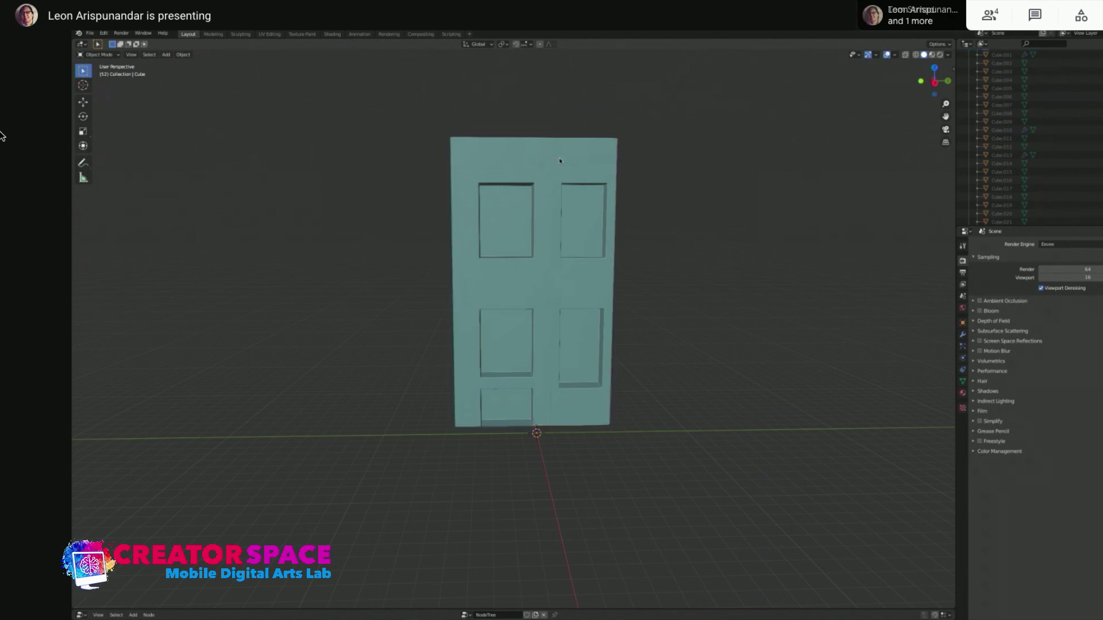
left_click(681, 168)
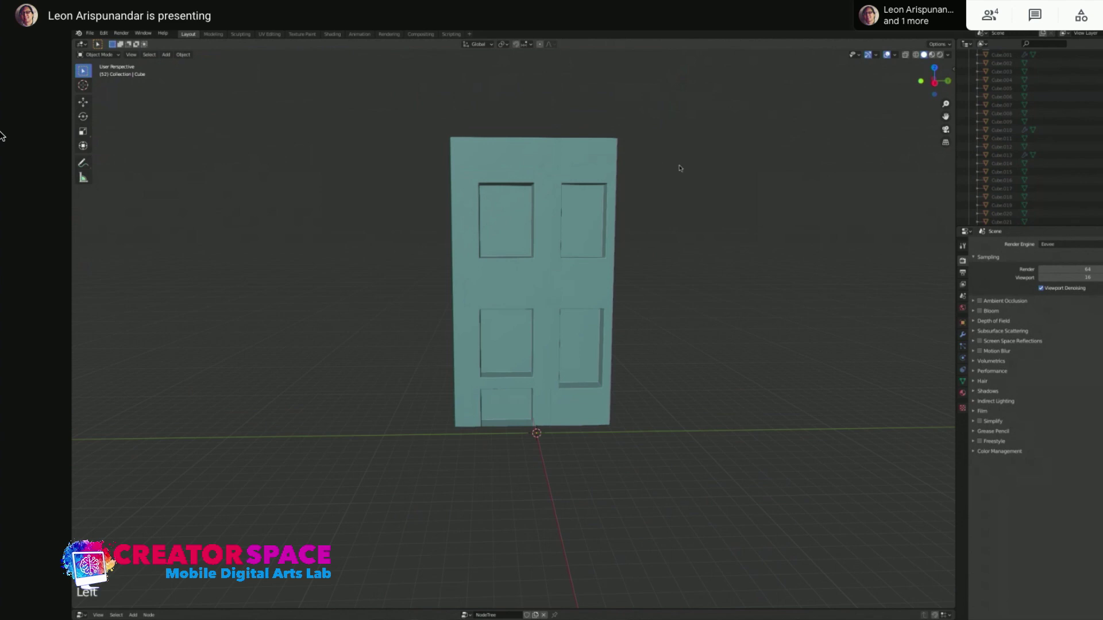
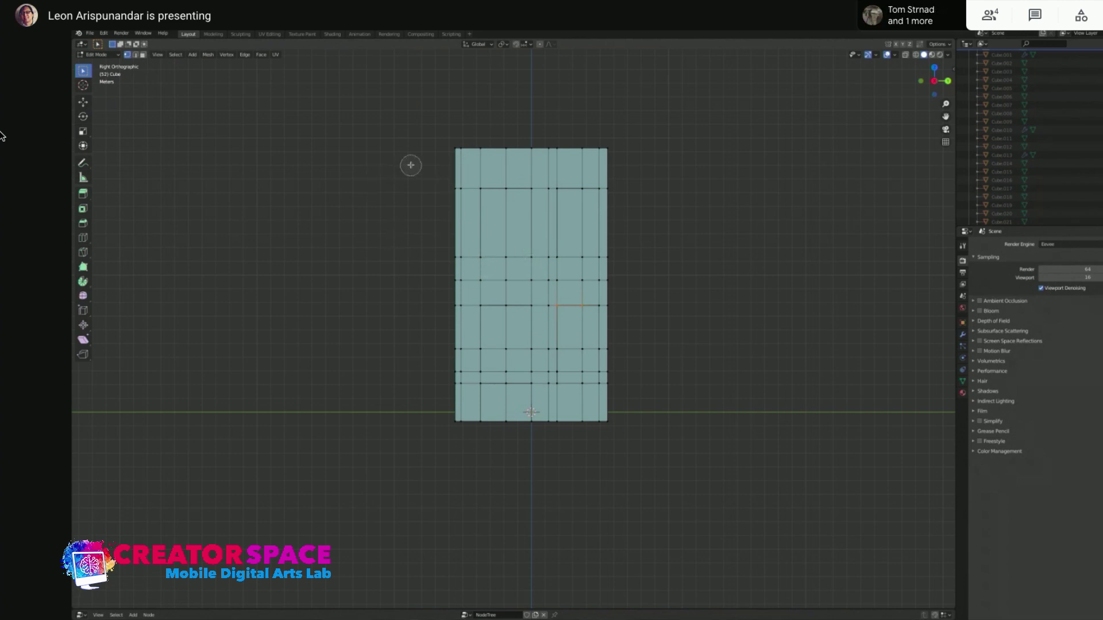
left_click_drag(472, 187, 555, 188)
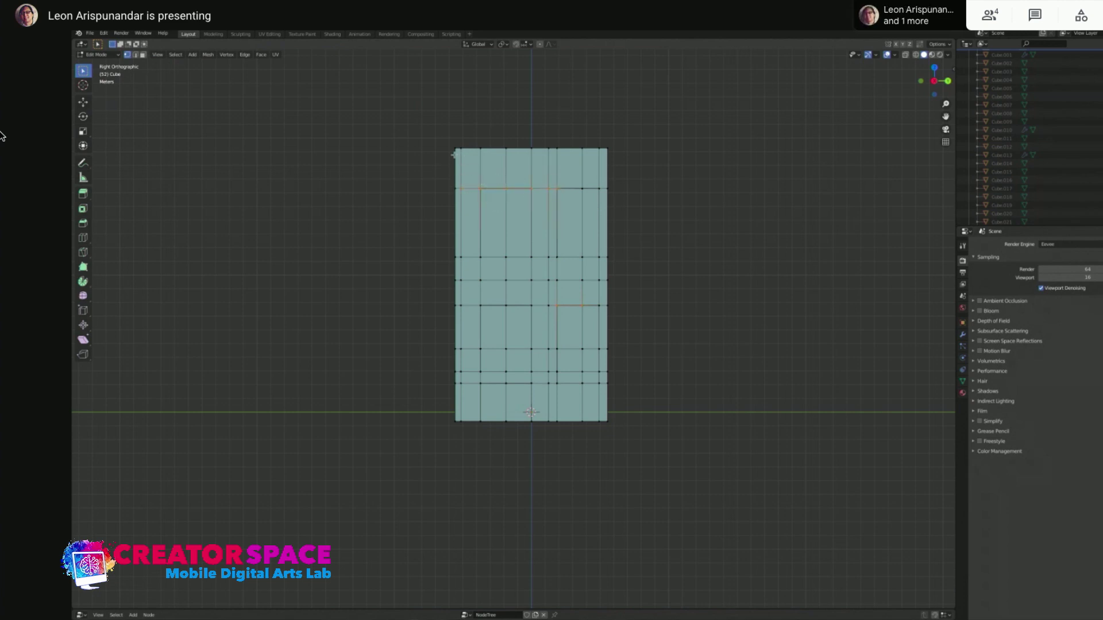
left_click(417, 158)
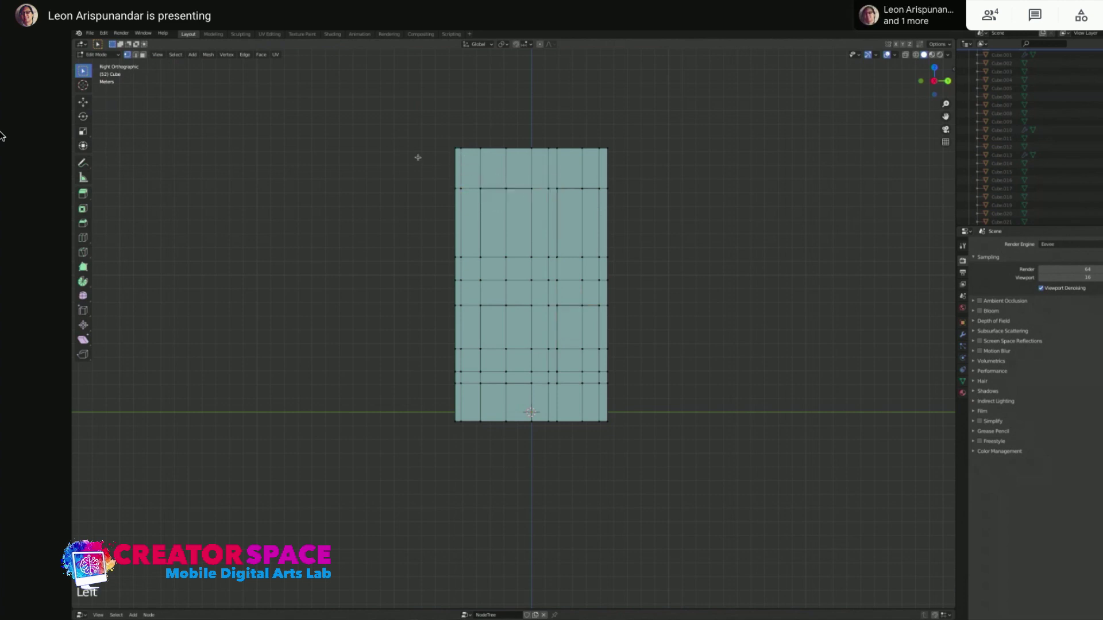
left_click(470, 167)
left_click(493, 167, "shift")
left_click(517, 166, "shift")
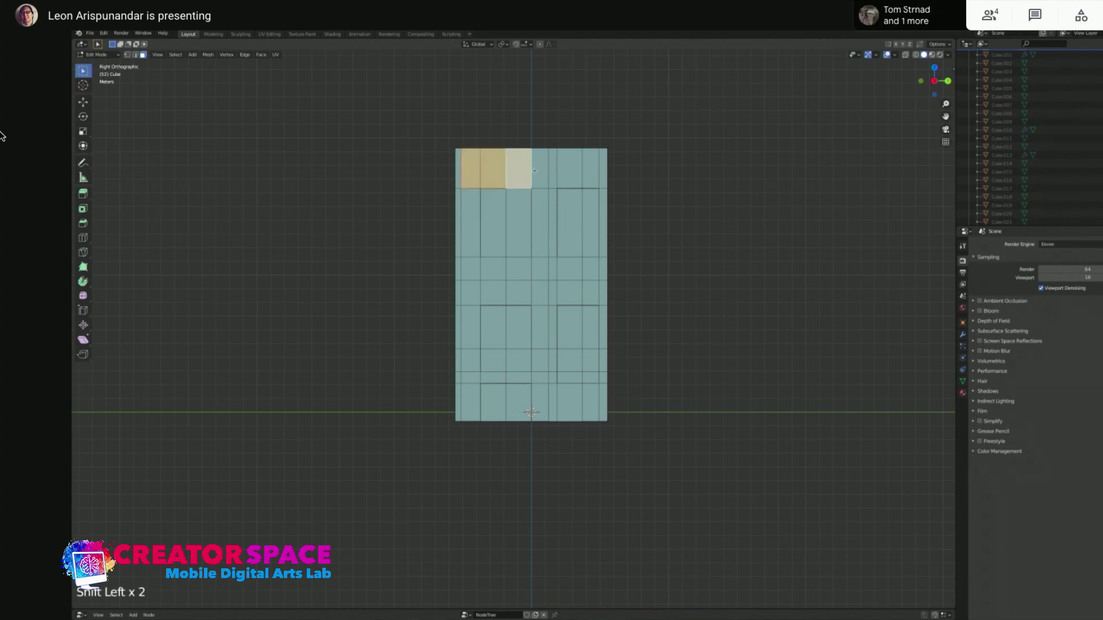
left_click(534, 170, "shift")
key("c")
mouse_move(474, 201)
left_mouse_down()
mouse_move(482, 253)
mouse_move(566, 198)
mouse_move(520, 242)
mouse_move(475, 317)
mouse_move(485, 379)
mouse_move(574, 402)
mouse_move(510, 392)
left_mouse_up()
mouse_move(584, 412)
left_mouse_down()
mouse_move(601, 189)
mouse_move(540, 269)
mouse_move(539, 399)
left_mouse_up()
left_click_drag(461, 318, 453, 140)
middle_click_drag(584, 127, 545, 197)
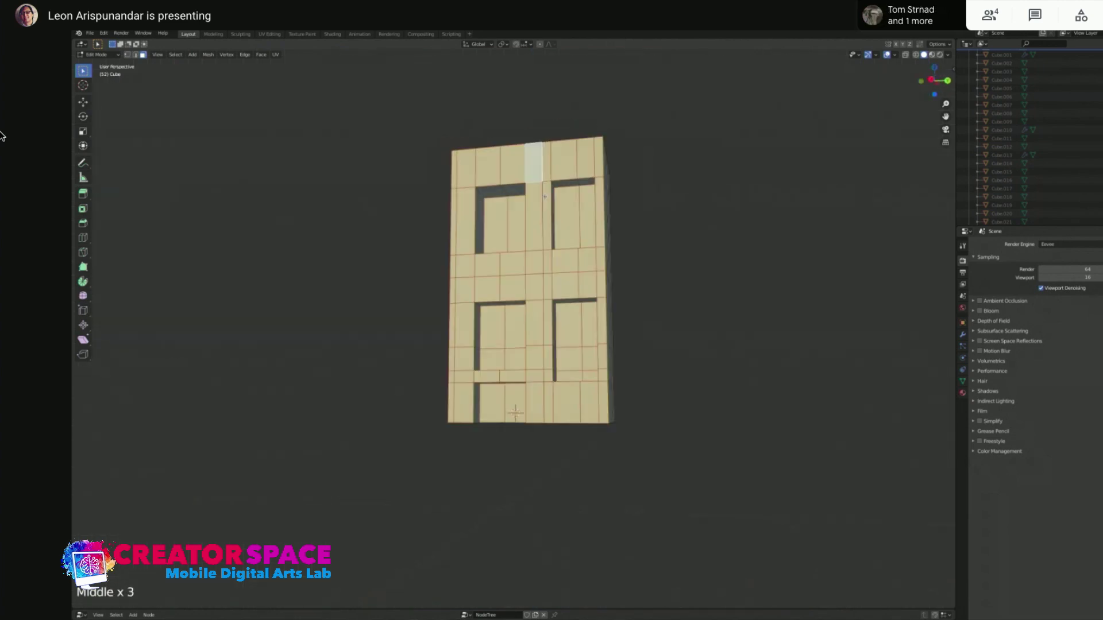
key("Tab")
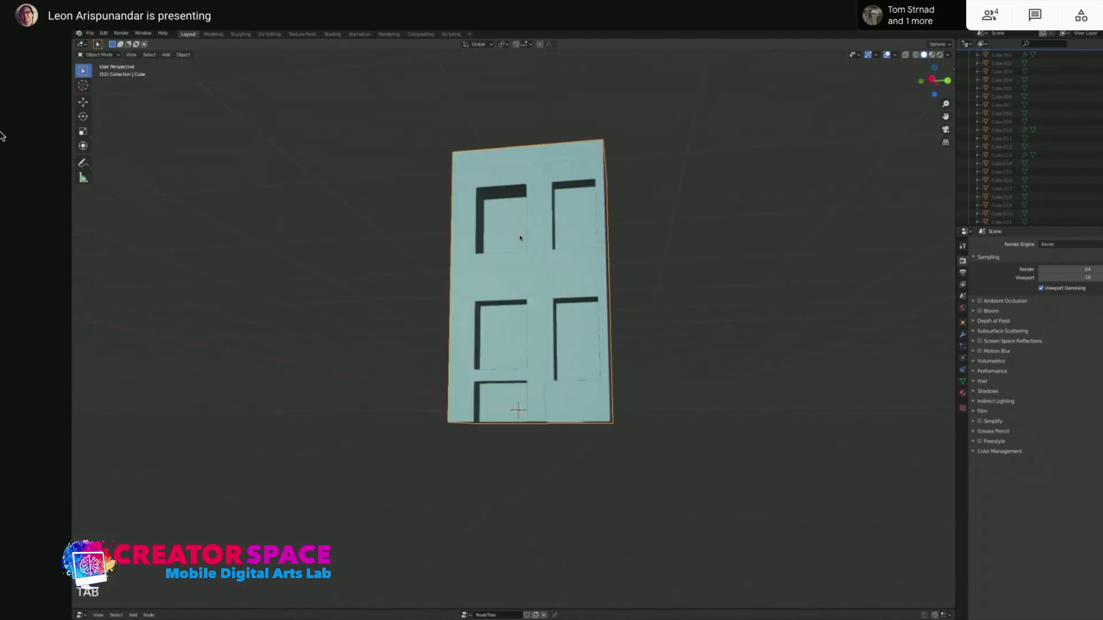
key("Tab")
Select the back, side, top and sill faces inside the upper-left window recess
scroll(517, 218, "up", 1)
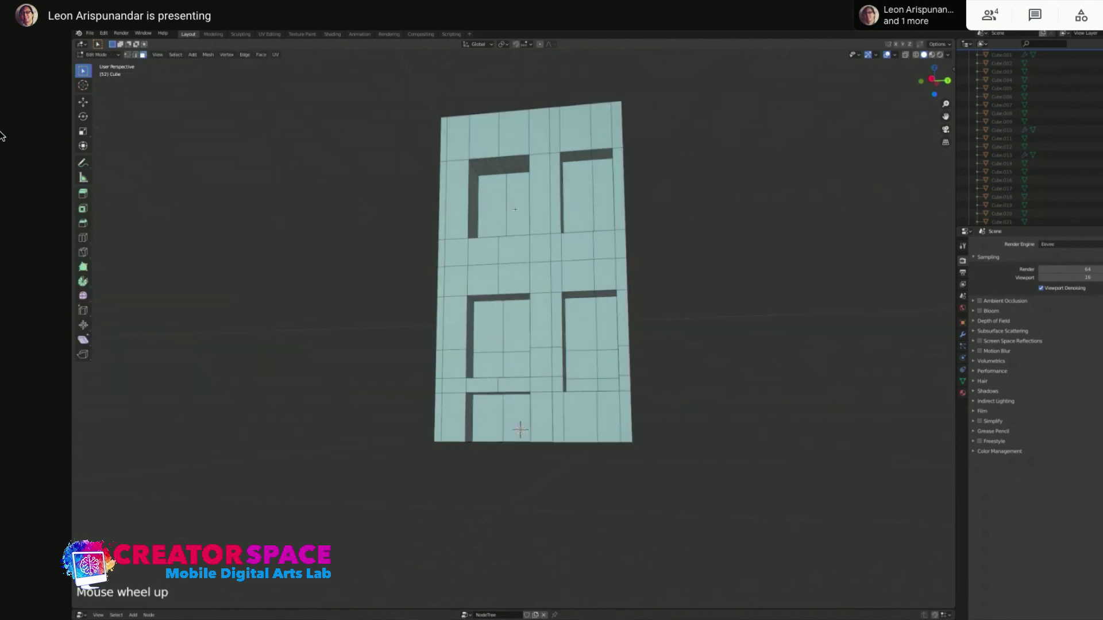
left_click(492, 183, "shift")
middle_click_drag(492, 182, 487, 160)
left_click(486, 159, "shift")
left_click(487, 158, "shift")
left_click(477, 172, "shift")
left_click(494, 163, "shift")
left_click(508, 167, "shift")
middle_click_drag(508, 168, 488, 258)
left_click(542, 185, "shift")
left_click(542, 186, "shift")
left_click(486, 277, "shift")
left_click(510, 283, "shift")
Add the back, side, top and sill faces of the upper-right window recess to the selection
middle_click_drag(601, 293, 570, 174)
left_click(566, 221, "shift")
left_click(566, 220, "shift")
left_click(558, 178, "shift")
left_click(559, 175, "shift")
left_click(568, 167, "shift")
left_click(591, 162, "shift")
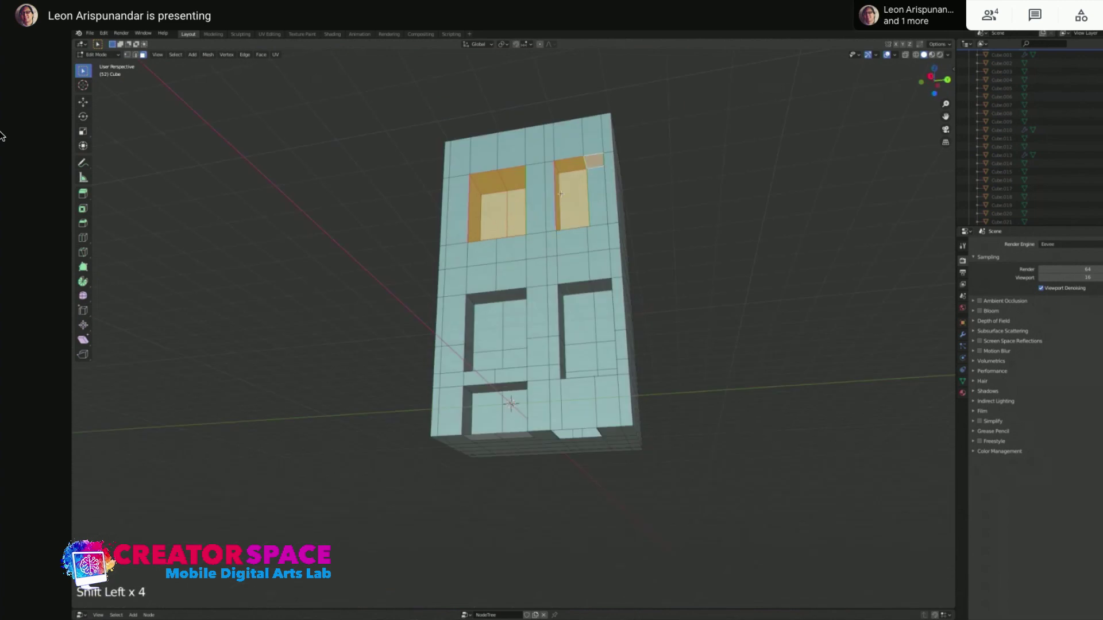
middle_click_drag(561, 193, 649, 230)
left_click(625, 196, "shift")
left_click(625, 195, "shift")
left_click(591, 243, "shift")
left_click(607, 237, "shift")
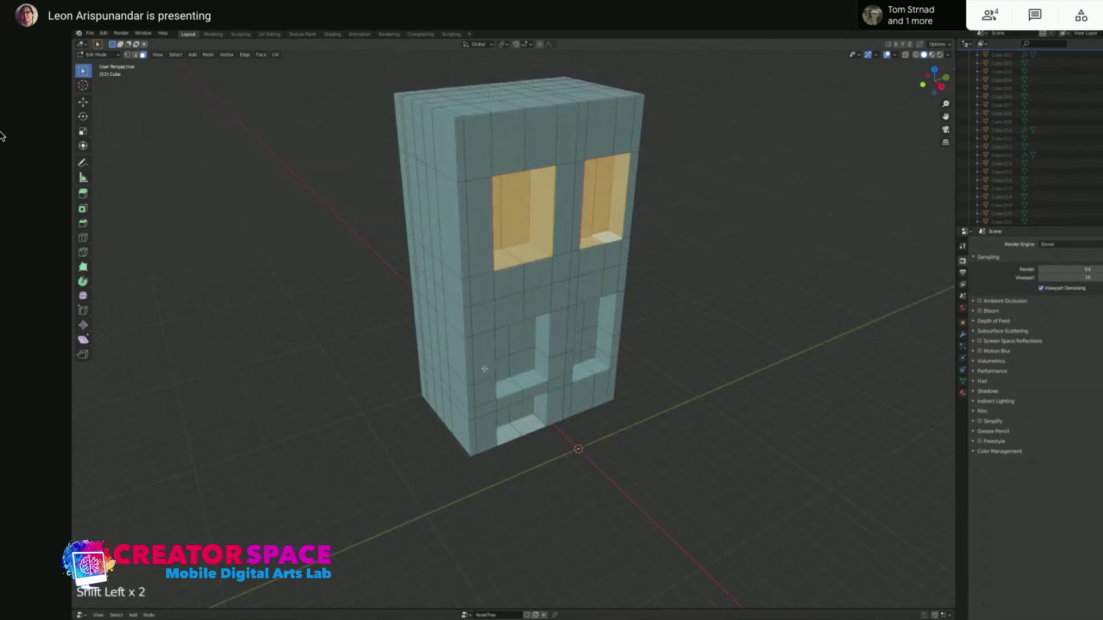
Add the inner faces of the left window recess above the basement opening to the selection
middle_click_drag(532, 364, 488, 327)
left_click(472, 310, "shift")
left_click(472, 310, "shift")
left_click(487, 296, "shift")
left_click(525, 298, "shift")
left_click(517, 322, "shift")
left_click(516, 365, "shift")
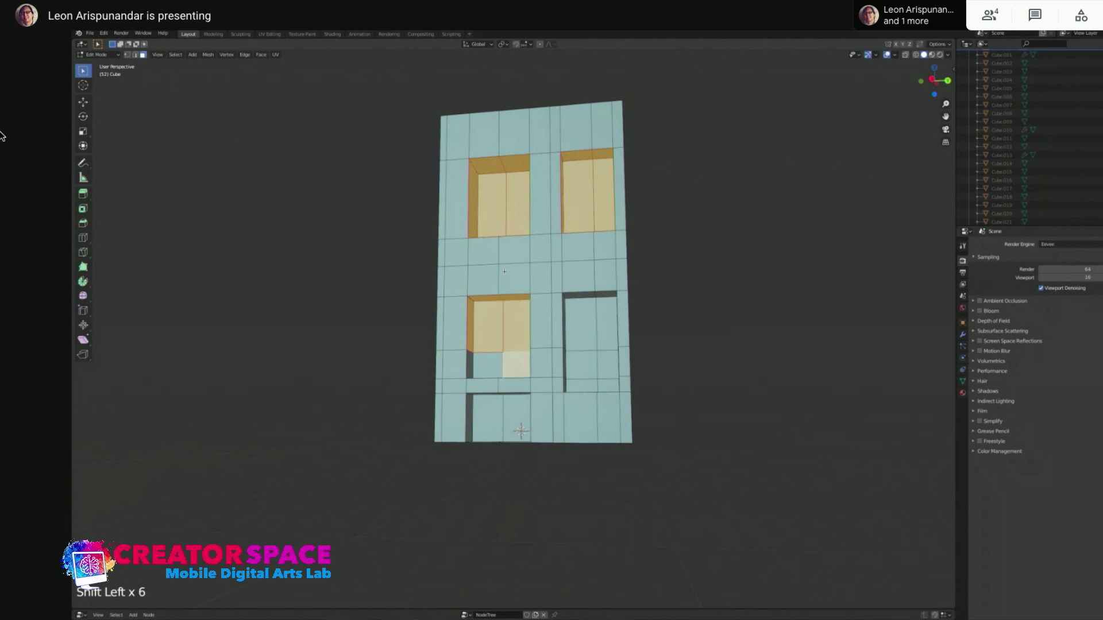
middle_click_drag(504, 272, 475, 367)
left_click(474, 367, "shift")
left_click(475, 367, "shift")
left_click(473, 367, "shift")
left_click(486, 363, "shift")
left_click(471, 367, "shift")
left_click(488, 380, "shift")
left_click(514, 384, "shift")
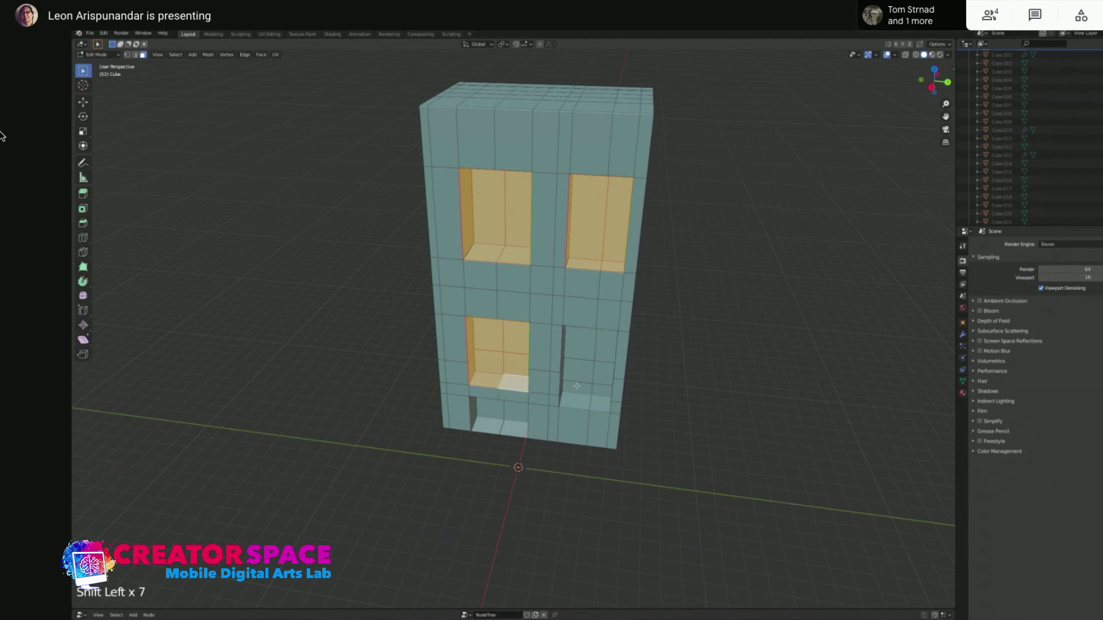
Add the back, side and floor faces of the basement opening to the selection
left_click(509, 420, "shift")
left_click(490, 426, "shift")
left_click(486, 411, "shift")
left_click(483, 406, "shift")
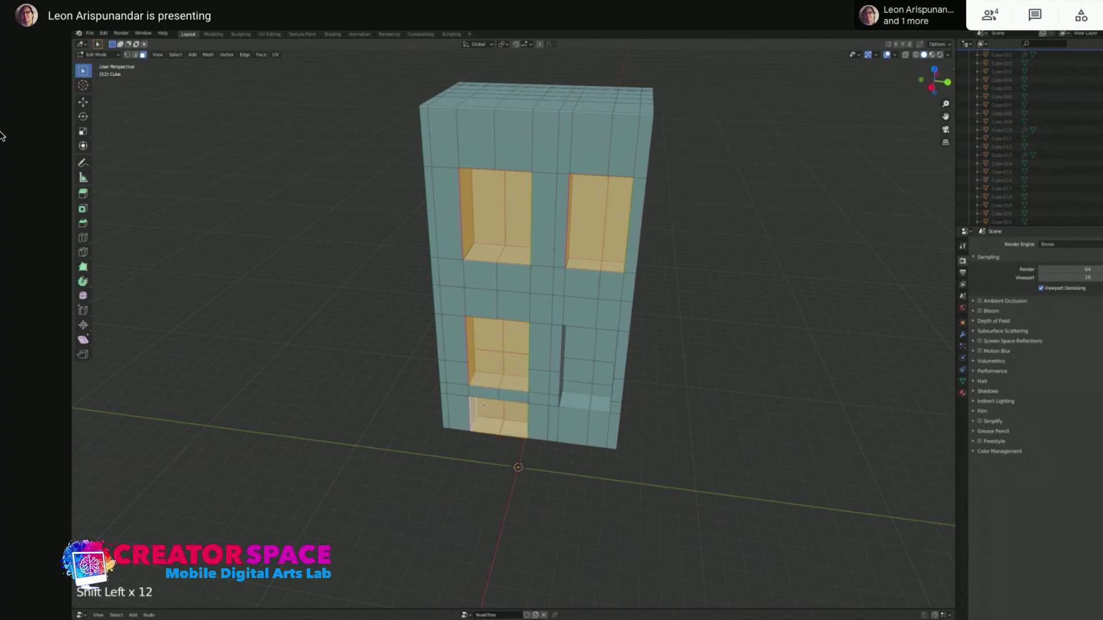
Add the inner faces of the doorway recess to the selection using Circle Select
left_click(574, 366, "shift")
middle_click_drag(590, 352, 551, 311)
left_click(551, 311, "shift")
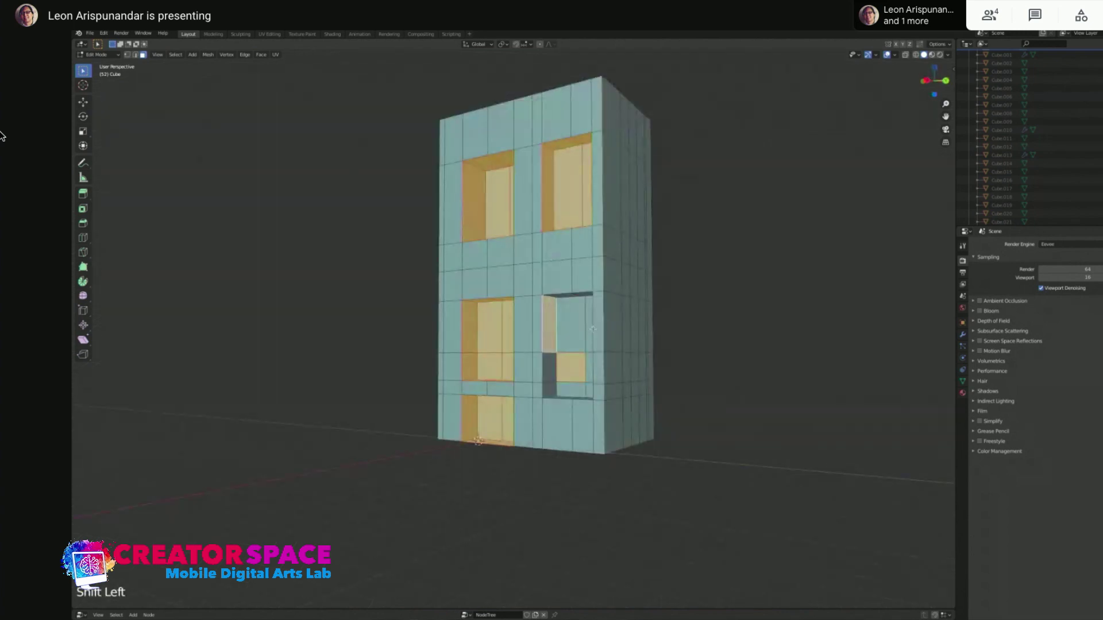
scroll(592, 329, "up", 2)
key("c")
mouse_move(595, 334)
left_mouse_down()
mouse_move(576, 387)
mouse_move(596, 417)
mouse_move(586, 483)
mouse_move(626, 453)
mouse_move(640, 321)
mouse_move(596, 278)
left_mouse_up()
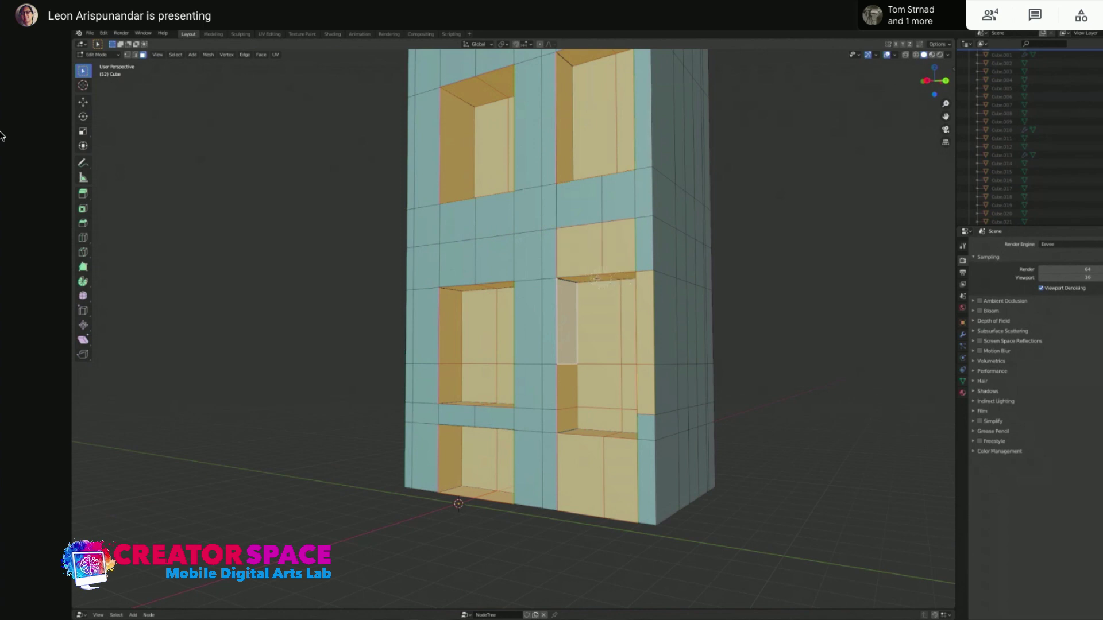
Deselect the surplus outer wall faces above, beside and below the doorway
left_click(615, 268, "shift")
left_click(615, 268, "shift")
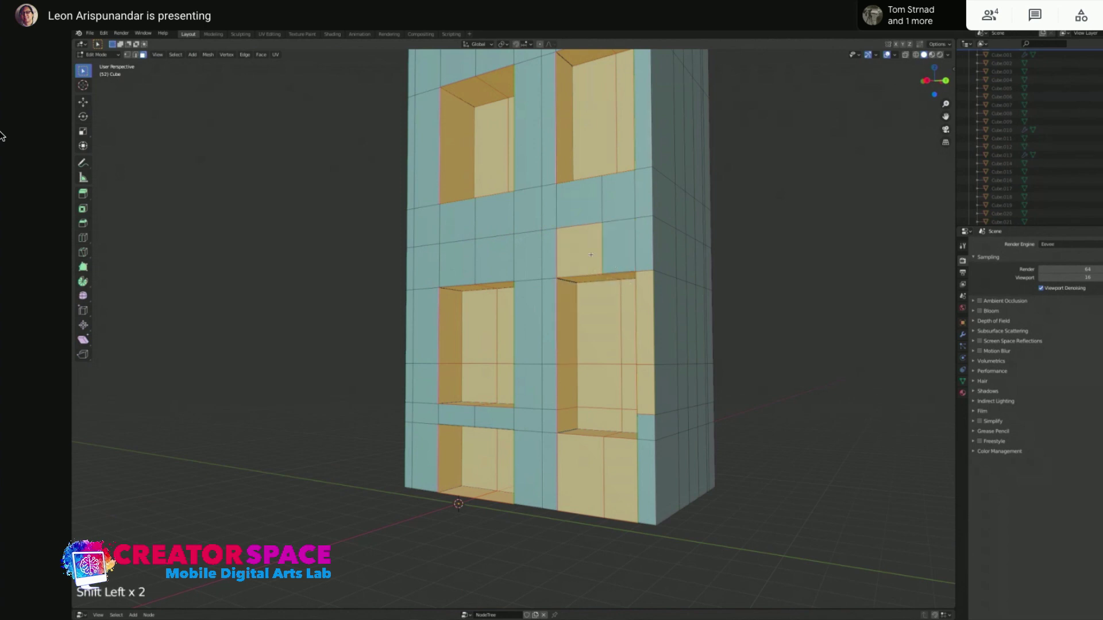
left_click(591, 255, "shift")
left_click(644, 316, "shift")
left_click(644, 390, "shift")
left_click(581, 476, "shift")
left_click(582, 476, "shift")
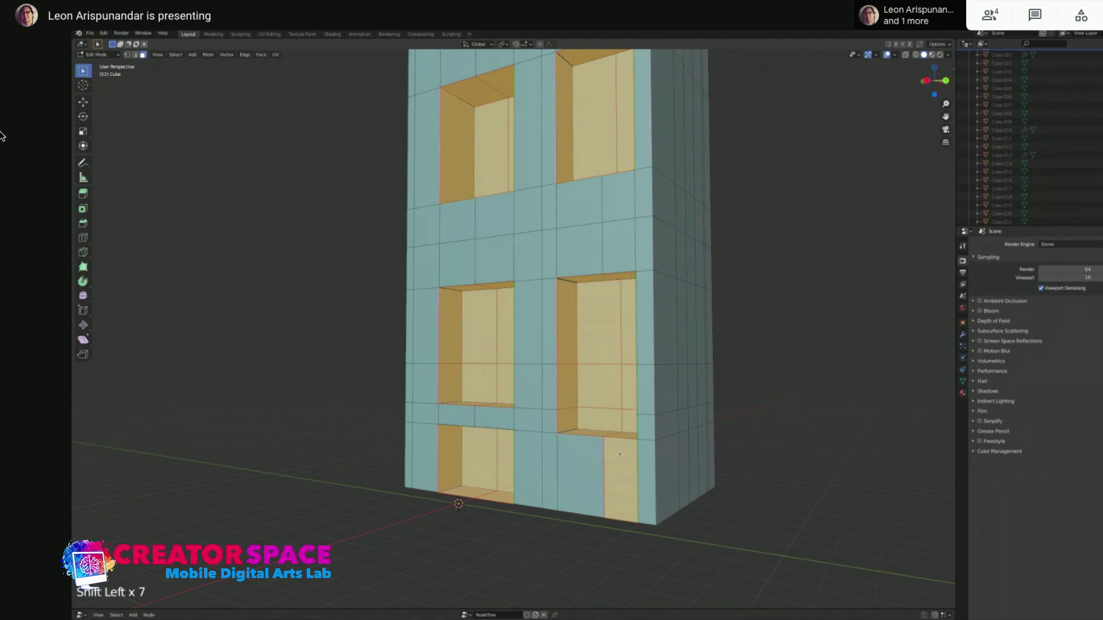
Add the doorway's remaining side faces to the selection and delete all selected recess faces
middle_click_drag(516, 372, 583, 390)
left_click(628, 366, "shift")
left_click(628, 366, "shift")
left_click(626, 384, "shift")
left_click(628, 321, "shift")
left_click(634, 413, "shift")
middle_click_drag(634, 413, 626, 333)
key("x")
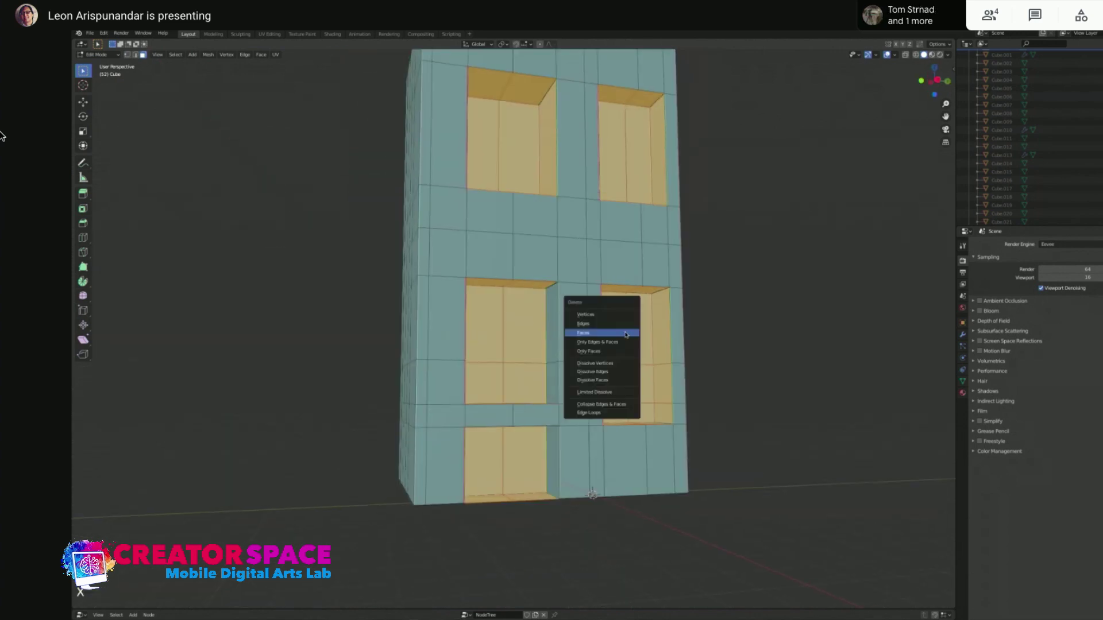
left_click(626, 333)
Try moving the underside face next to the small hole, and undo the move
middle_click_drag(626, 334, 543, 390)
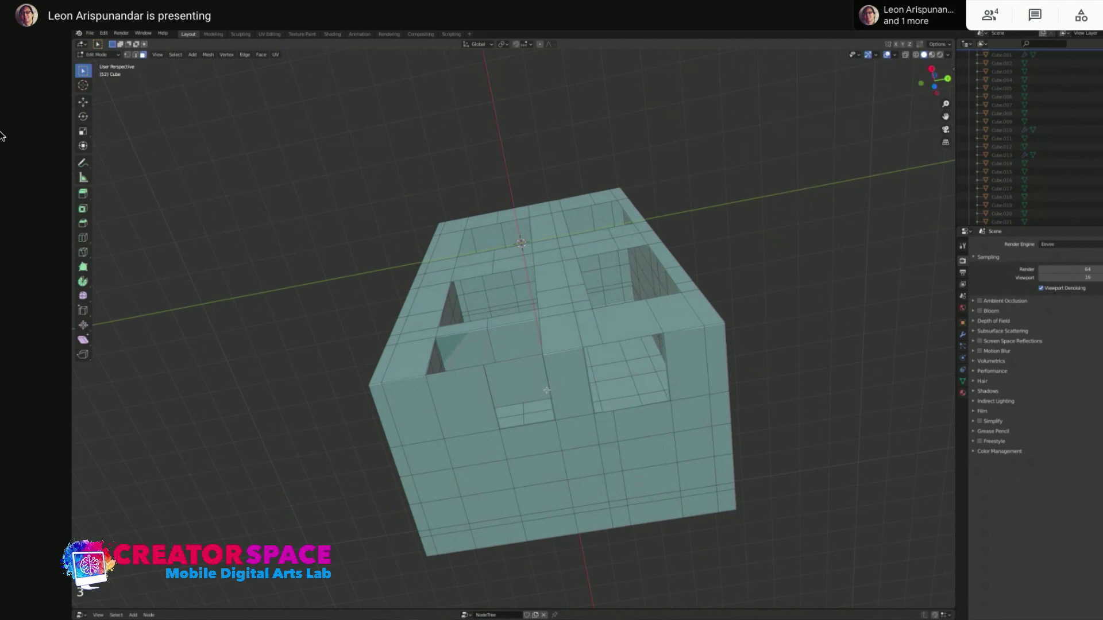
left_click(544, 390)
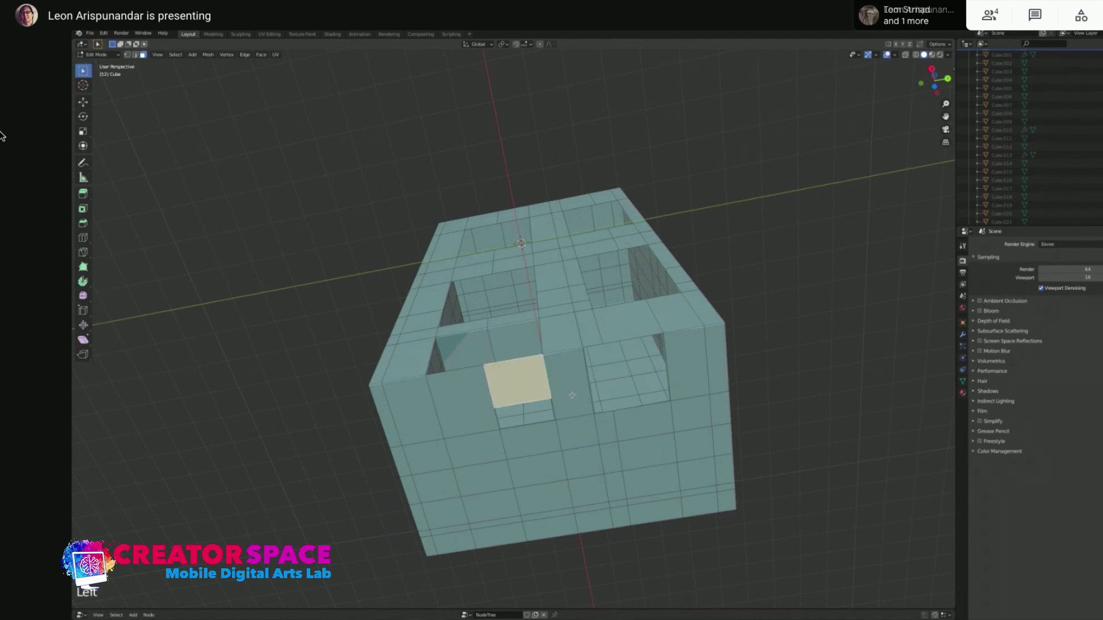
key("g")
left_click(548, 441)
key("ctrl+z")
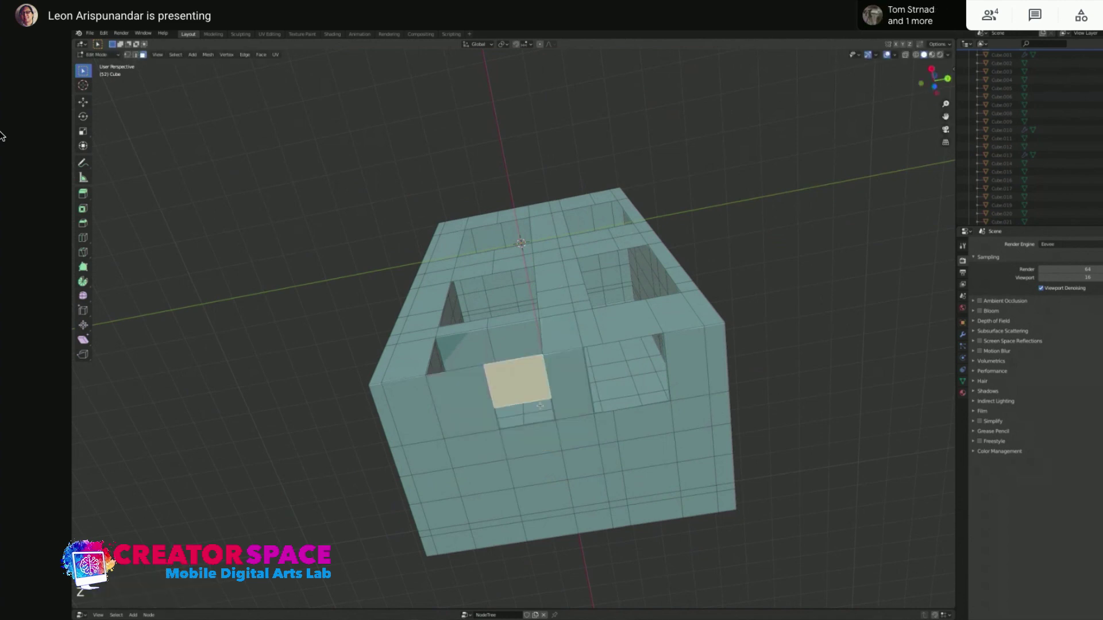
Select the edges bordering the small hole in the block's underside
key("2")
left_click(497, 418)
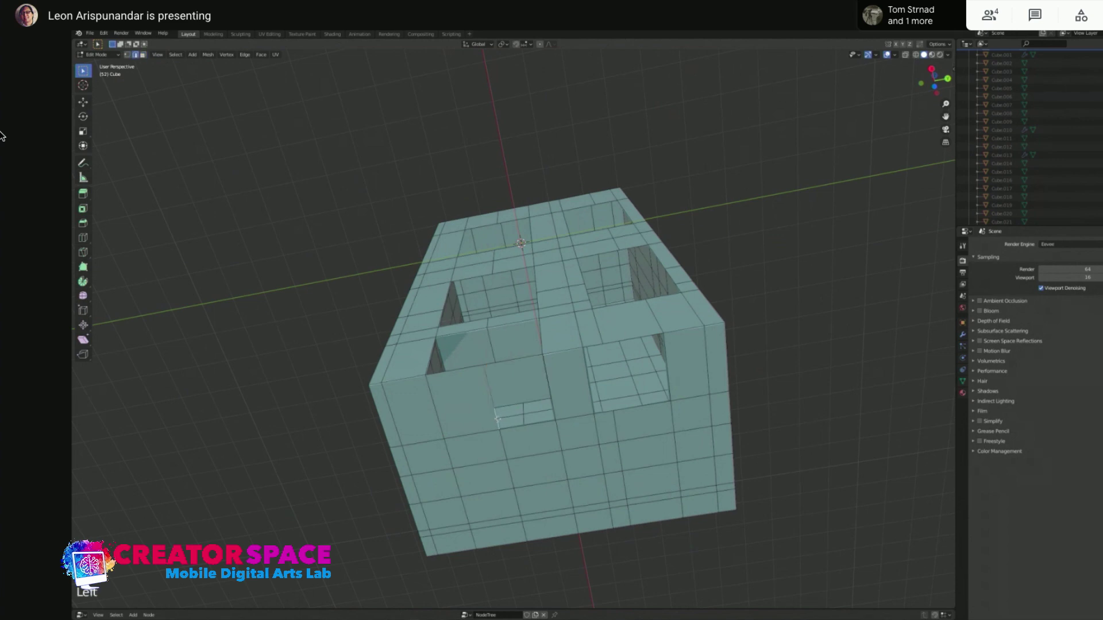
left_click(545, 405, "shift")
left_click(543, 404, "shift")
left_click(538, 402, "shift")
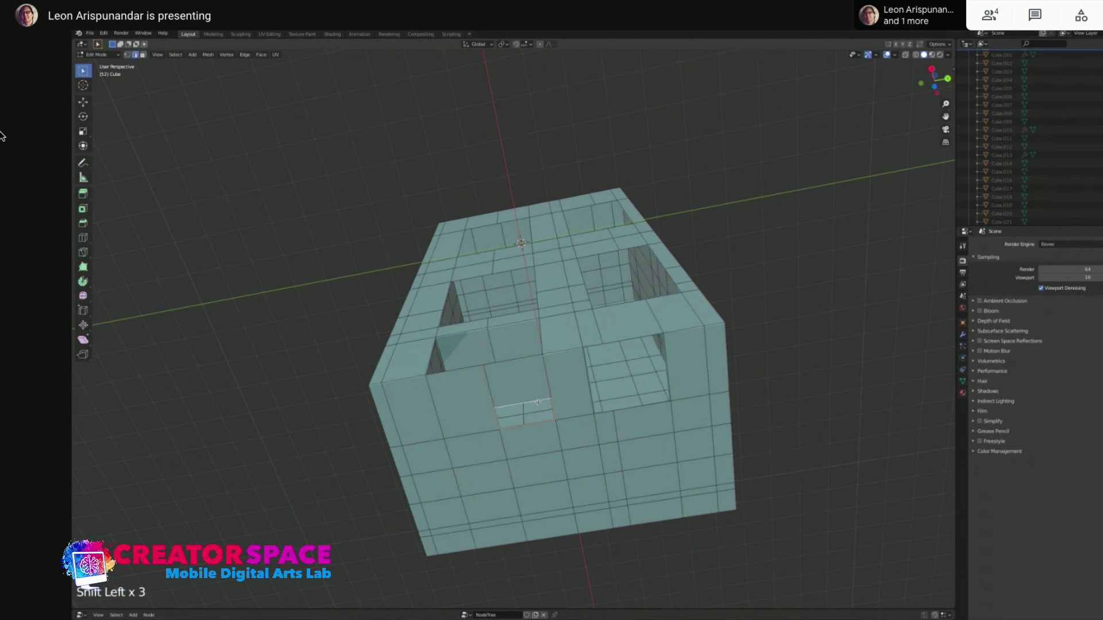
middle_click_drag(477, 399, 504, 409)
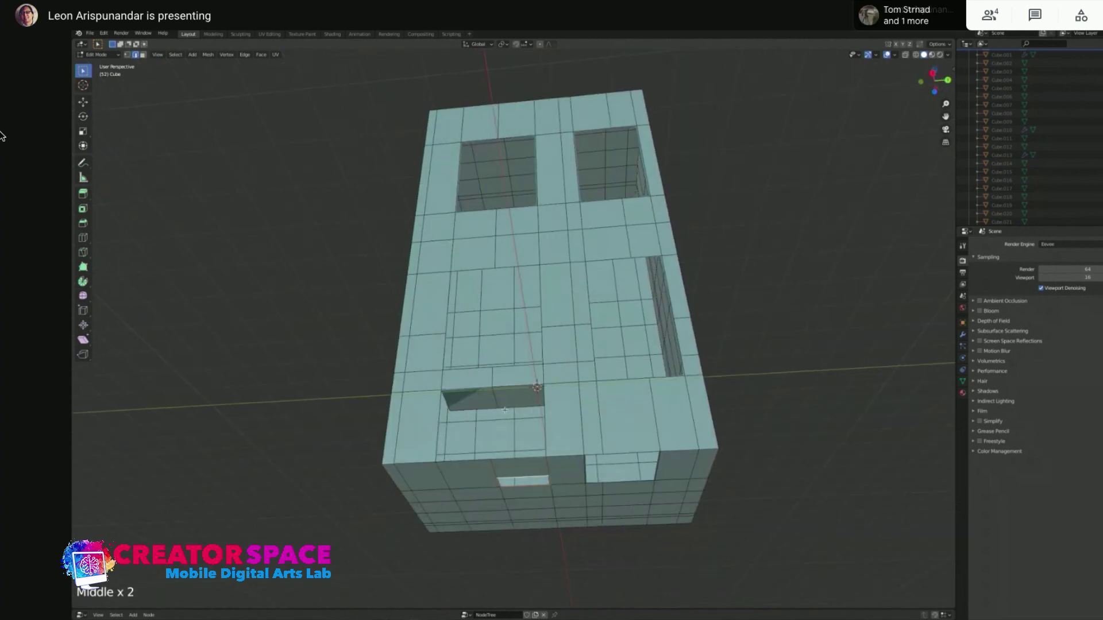
Delete the leftover geometry inside the basement opening
left_click(510, 398)
left_click(511, 398, "shift")
key("x")
left_click(512, 399)
Delete the leftover right side faces inside the lower-left window recess and the basement opening
middle_click_drag(512, 399, 518, 374)
middle_click_drag(575, 397, 541, 316)
left_click(540, 320)
left_click(540, 320)
left_click(554, 339, "shift")
left_click(555, 436, "shift")
key("x")
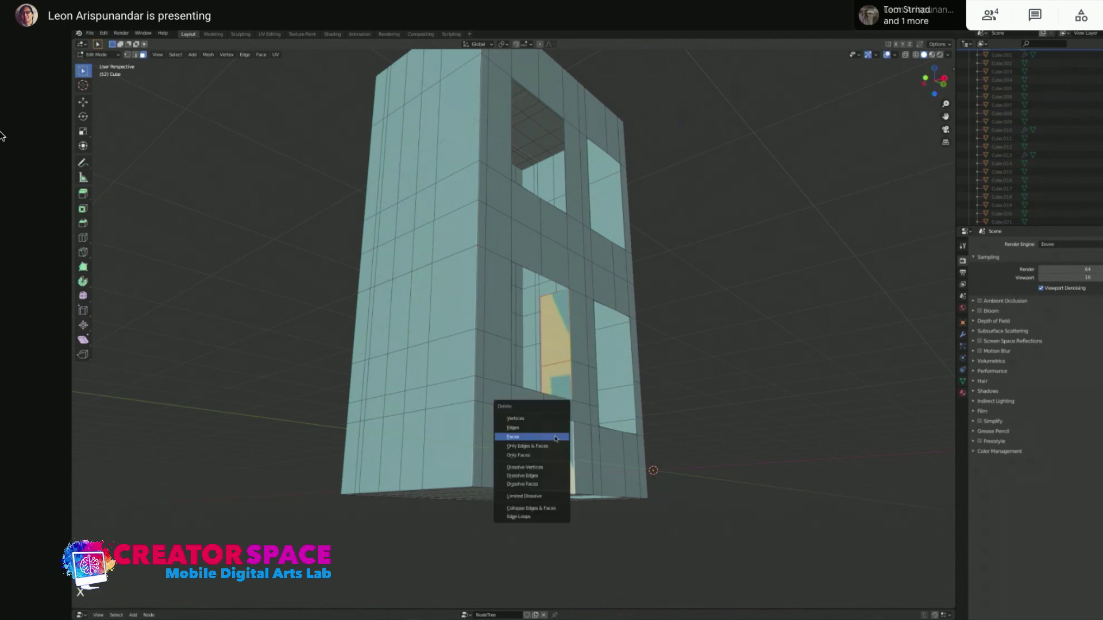
left_click(555, 438)
Delete the underside faces directly behind the basement opening
middle_click_drag(554, 438, 574, 299)
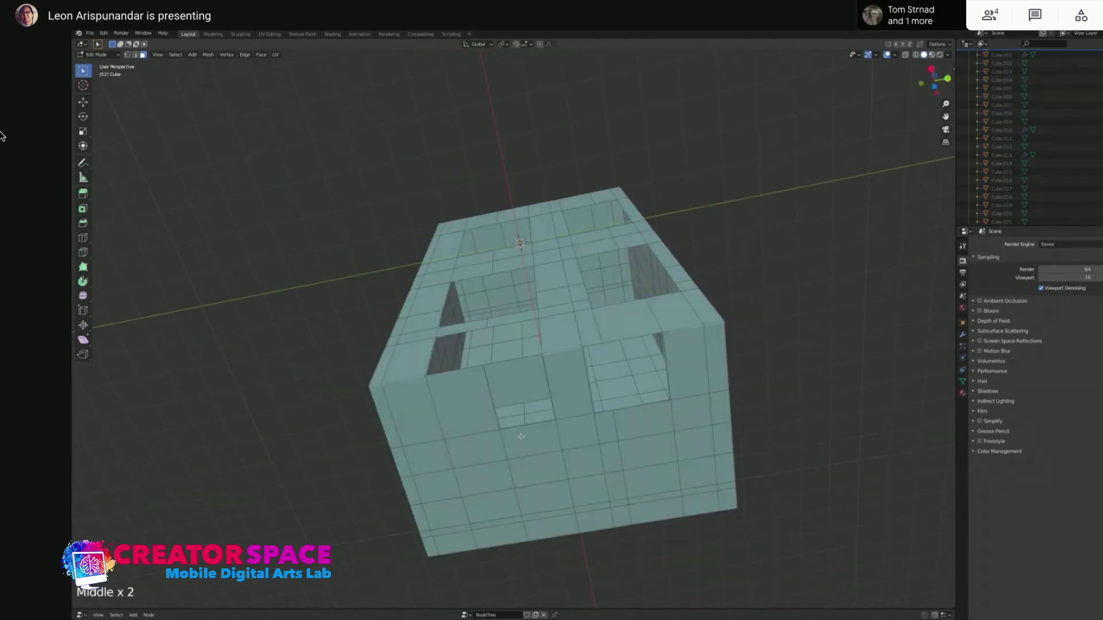
left_click(448, 376)
left_click(520, 354, "shift")
key("x")
left_click(520, 376)
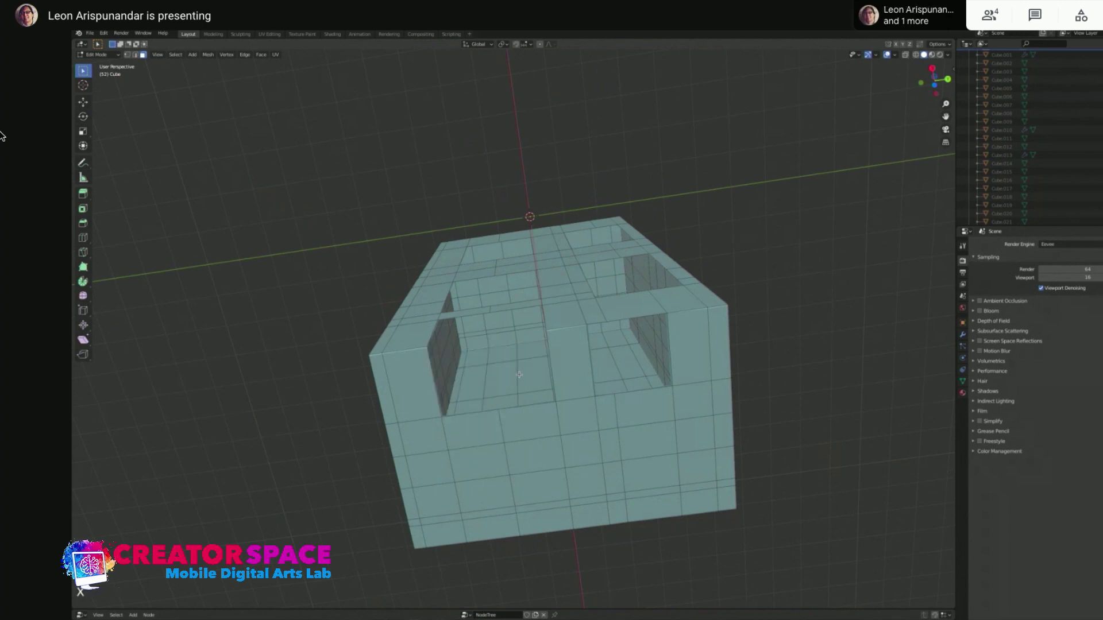
middle_click_drag(571, 325, 567, 369)
scroll(591, 415, "down", 2)
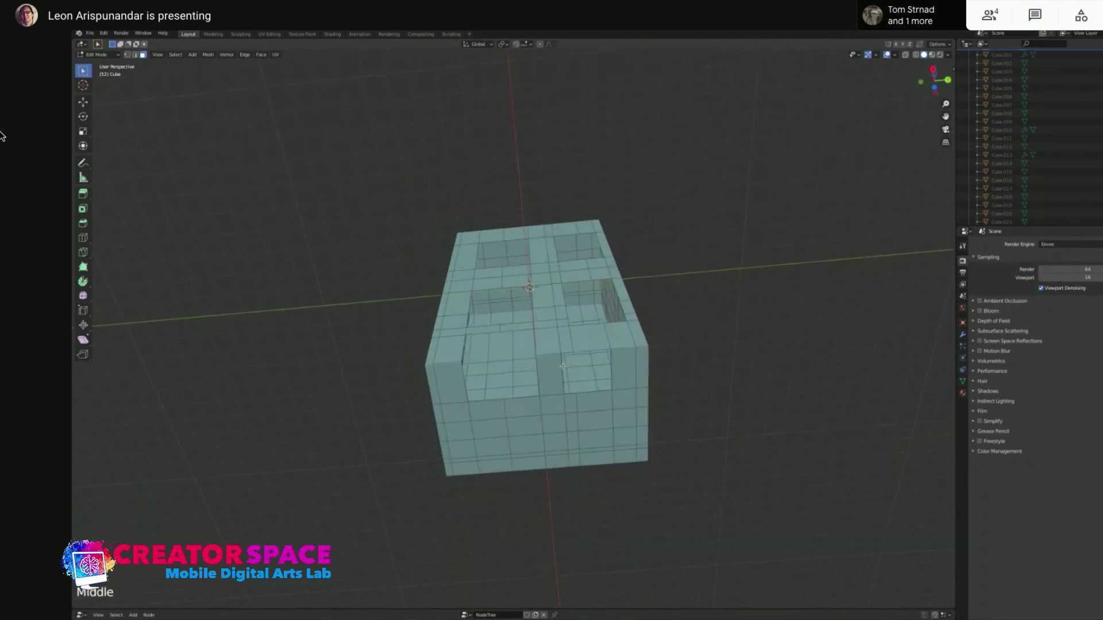
left_click(613, 366, "shift")
middle_click_drag(587, 374, 592, 359)
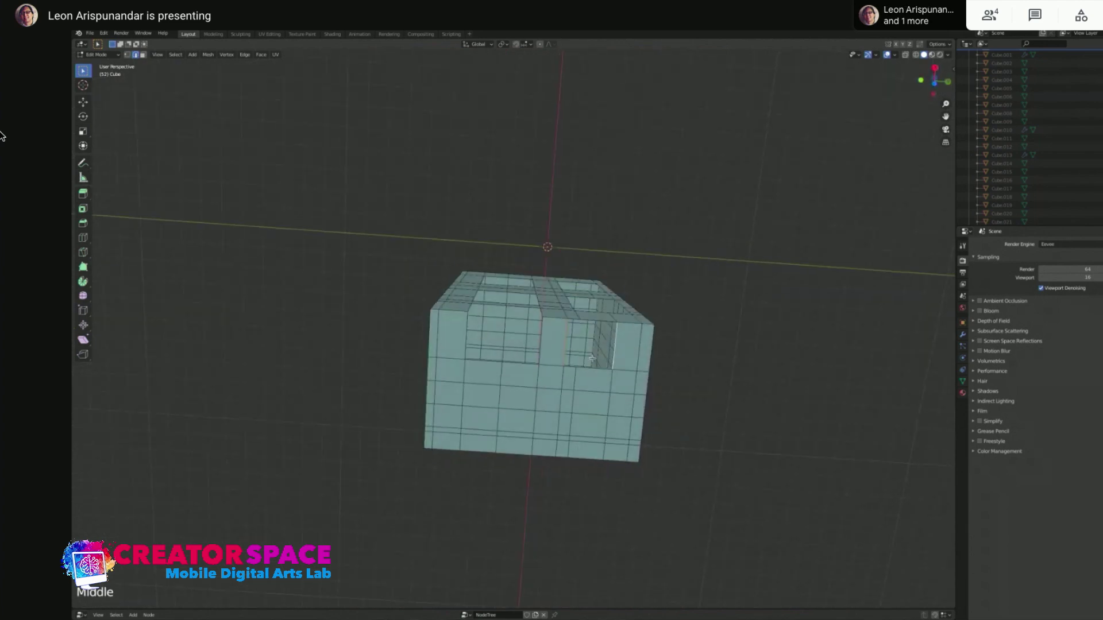
right_click(453, 357)
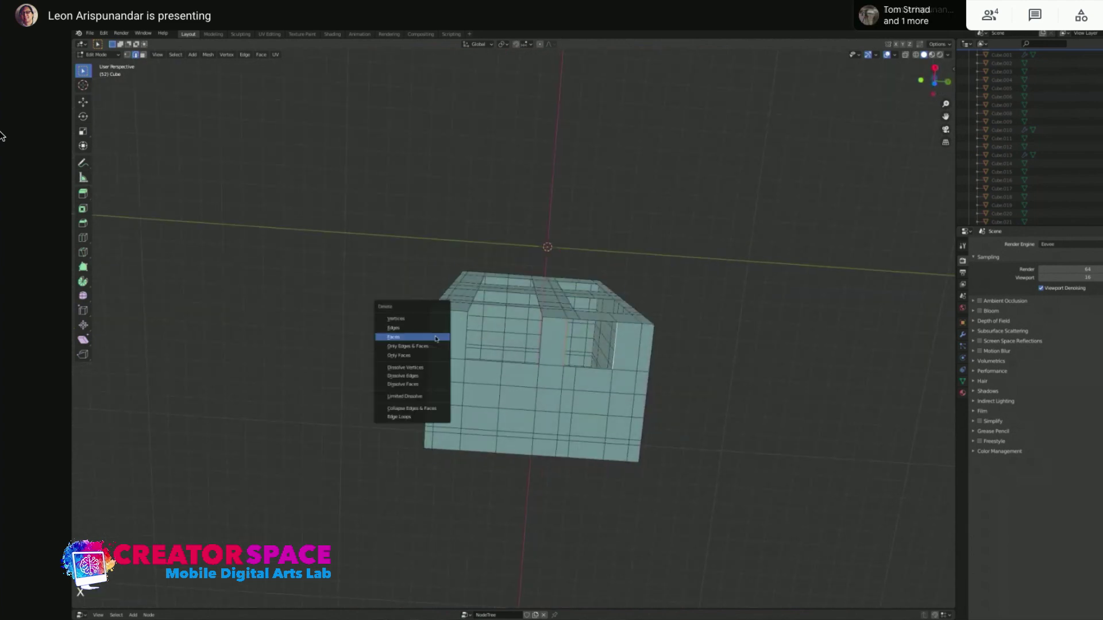
left_click(431, 326)
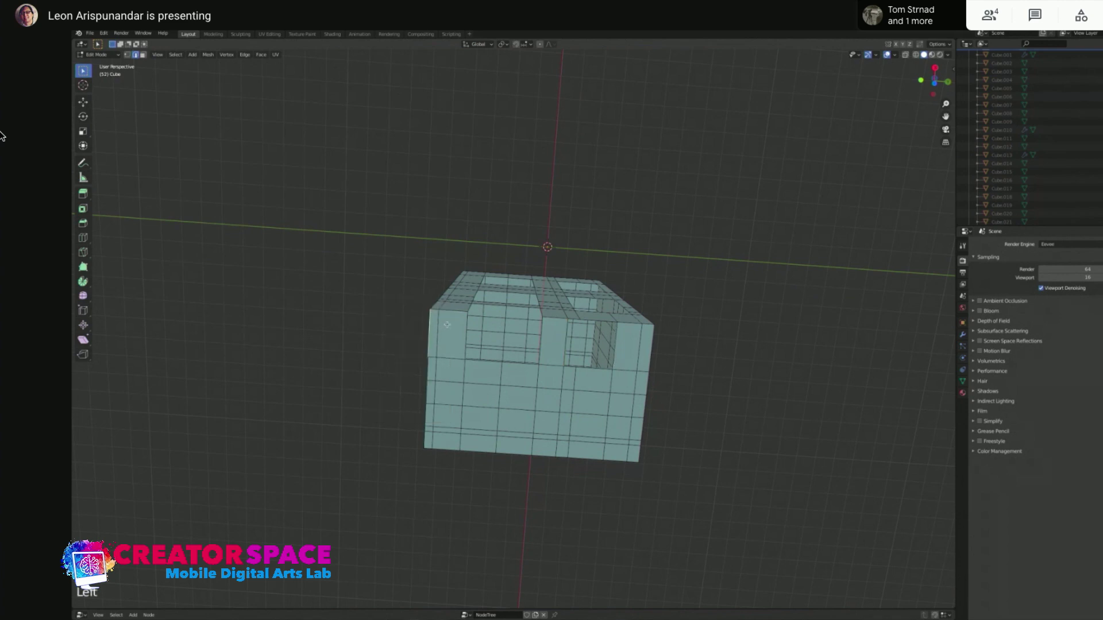
Select all faces of the block's underside in the bottom view with Circle Select and delete them
key("3")
key("KP_9")
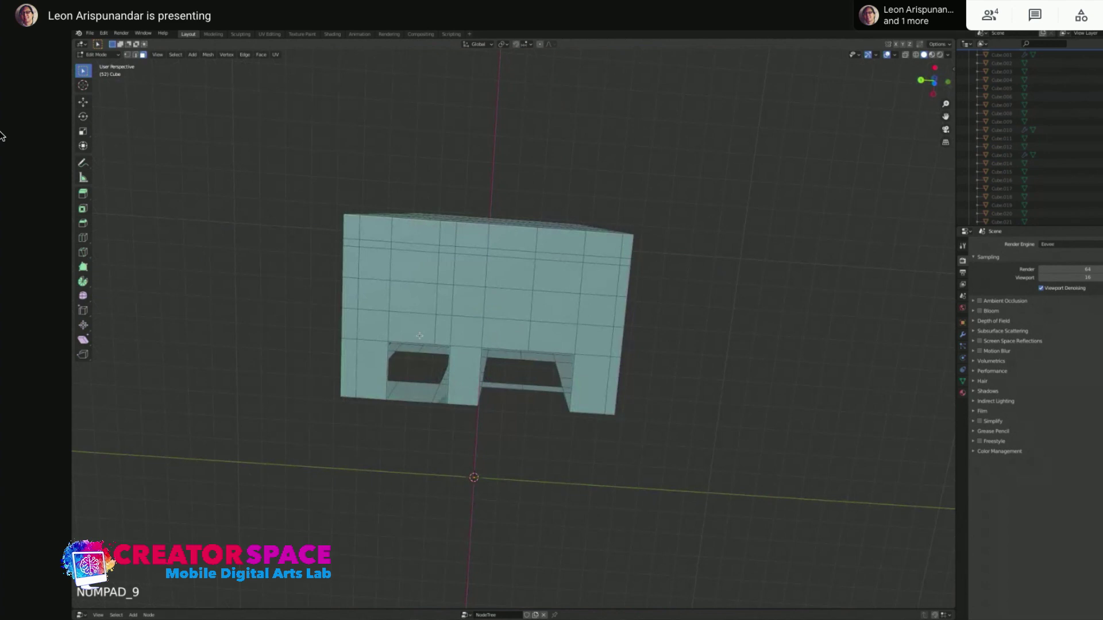
key("KP_9")
key("KP_9")
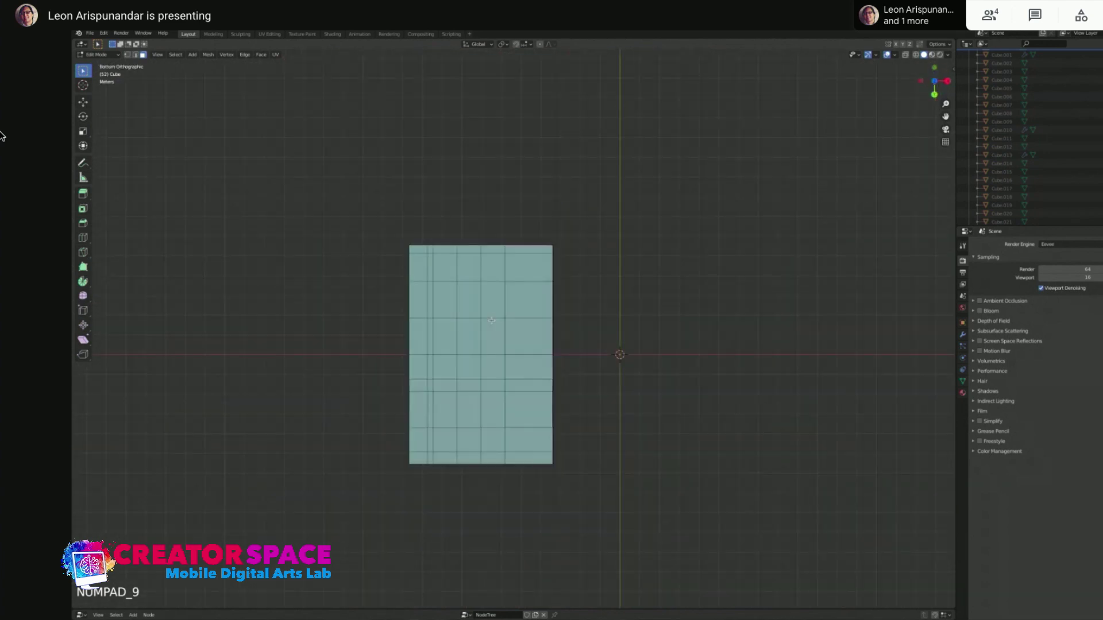
middle_click_drag(540, 322, 440, 320)
key("c")
left_click(474, 421)
left_click(402, 429)
mouse_move(402, 429)
left_mouse_down()
mouse_move(425, 356)
mouse_move(469, 371)
mouse_move(511, 396)
mouse_move(534, 481)
mouse_move(565, 368)
mouse_move(603, 529)
mouse_move(660, 411)
mouse_move(638, 438)
left_mouse_up()
middle_click_drag(734, 372, 517, 355)
key("x")
left_click(517, 354)
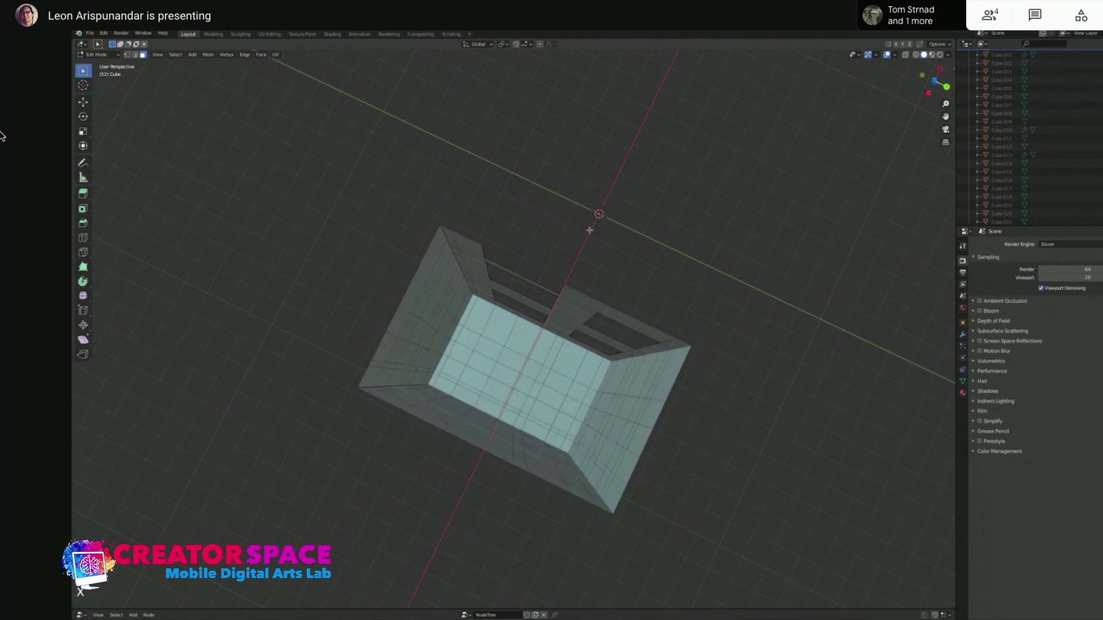
Check the hollow block from the front and at an angle, return to Object Mode and deselect it
middle_click_drag(517, 354, 498, 314)
key("KP_3")
scroll(488, 323, "down", 3)
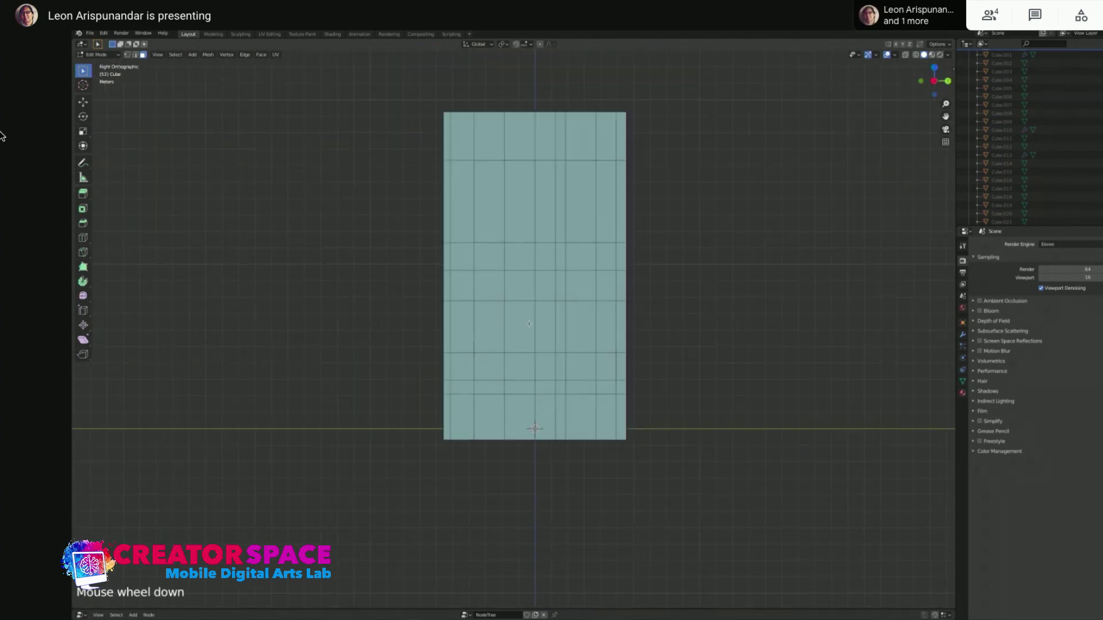
middle_click_drag(488, 324, 517, 328)
key("z")
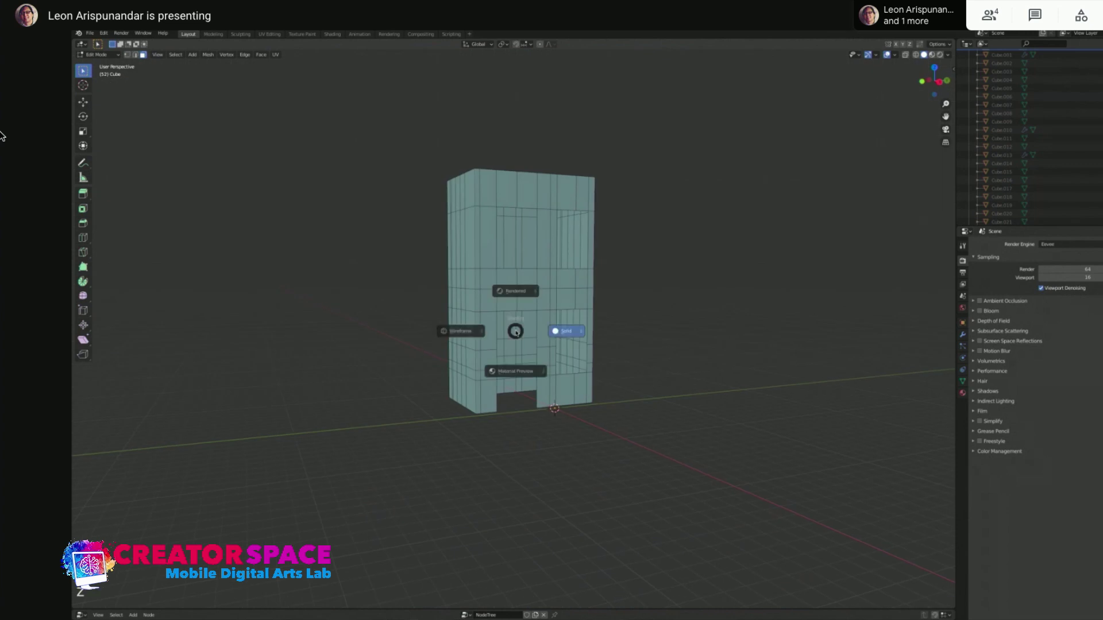
key("Tab")
left_click(619, 345)
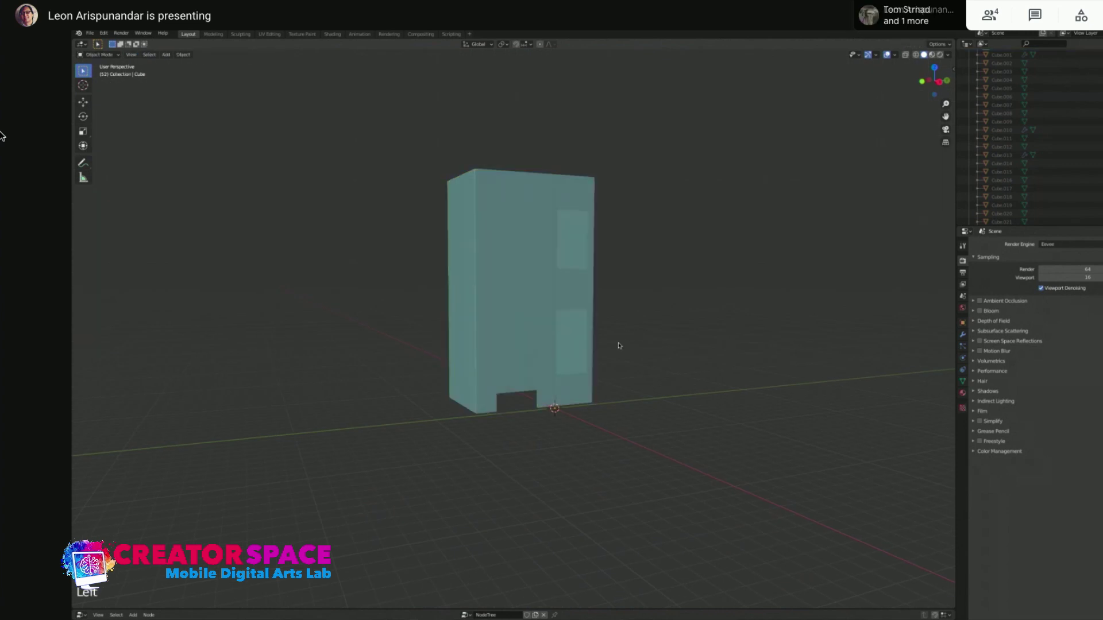
Unhide all objects of the townhouse scene and select the ground plane inside the fence
key("alt+h")
left_click(691, 279)
mouse_move(642, 410)
middle_mouse_down()
mouse_move(625, 330)
mouse_move(618, 357)
mouse_move(628, 394)
middle_mouse_up()
left_click(634, 368)
middle_click_drag(668, 350, 547, 402)
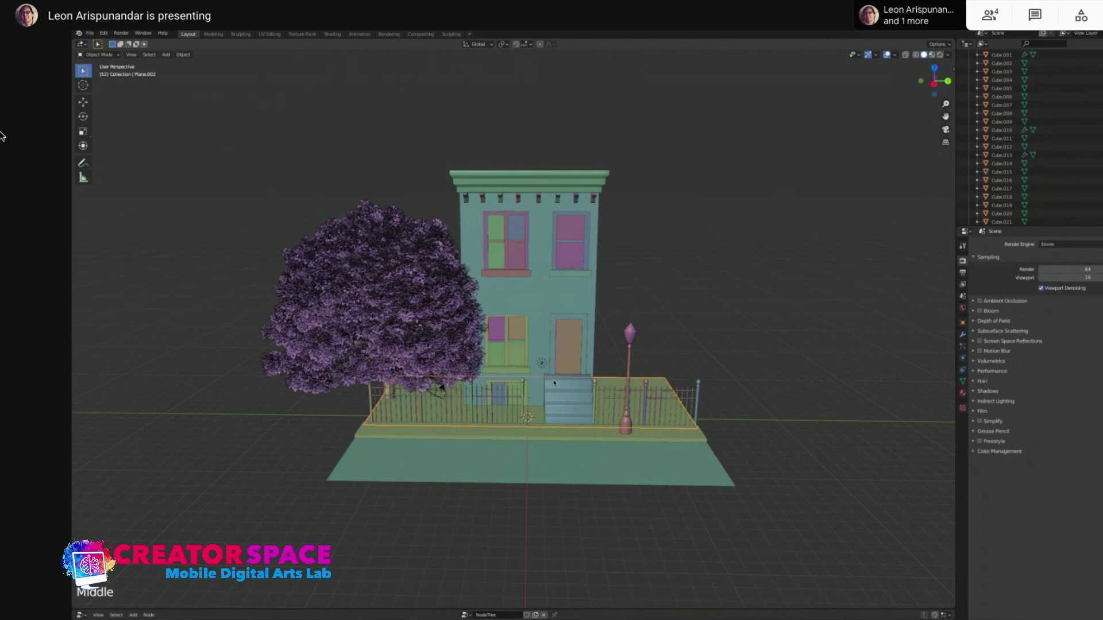
scroll(560, 361, "up", 2)
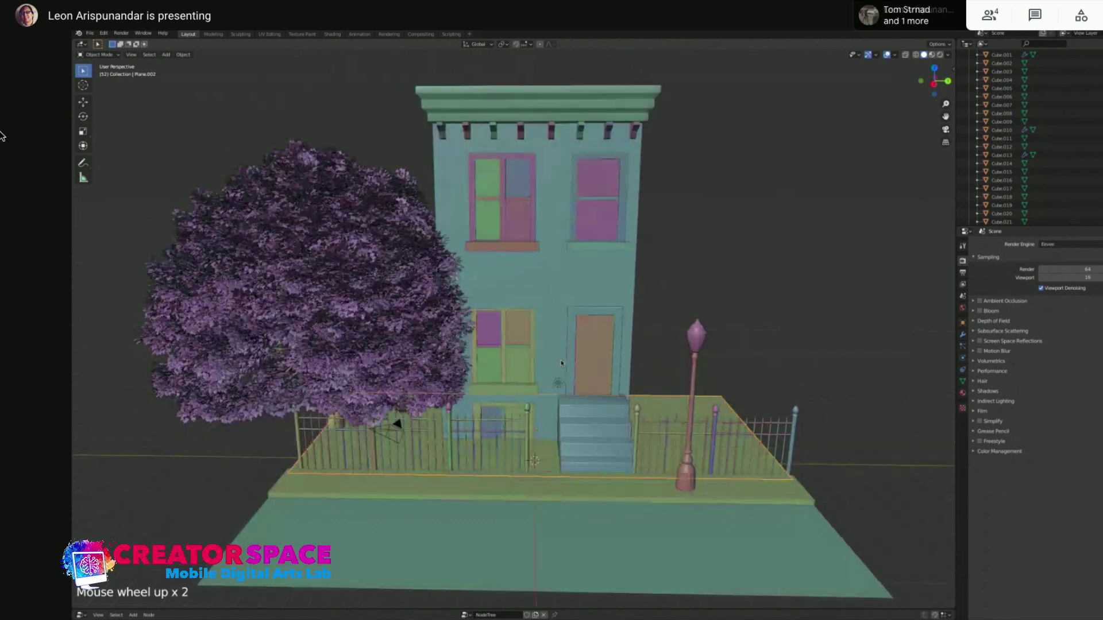
left_click(599, 289)
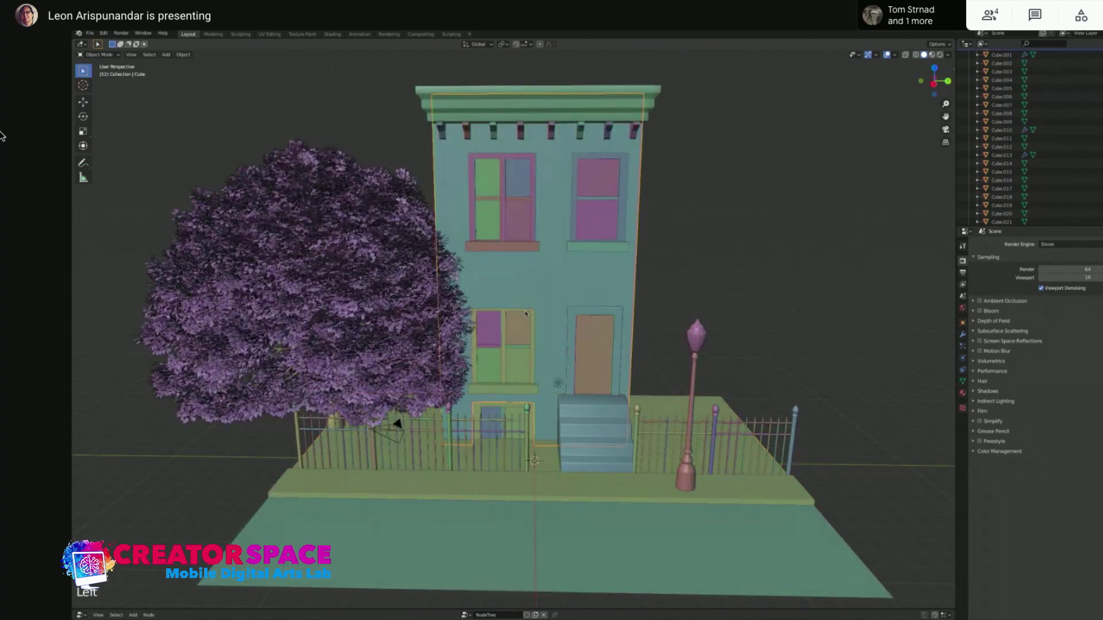
left_click(711, 233)
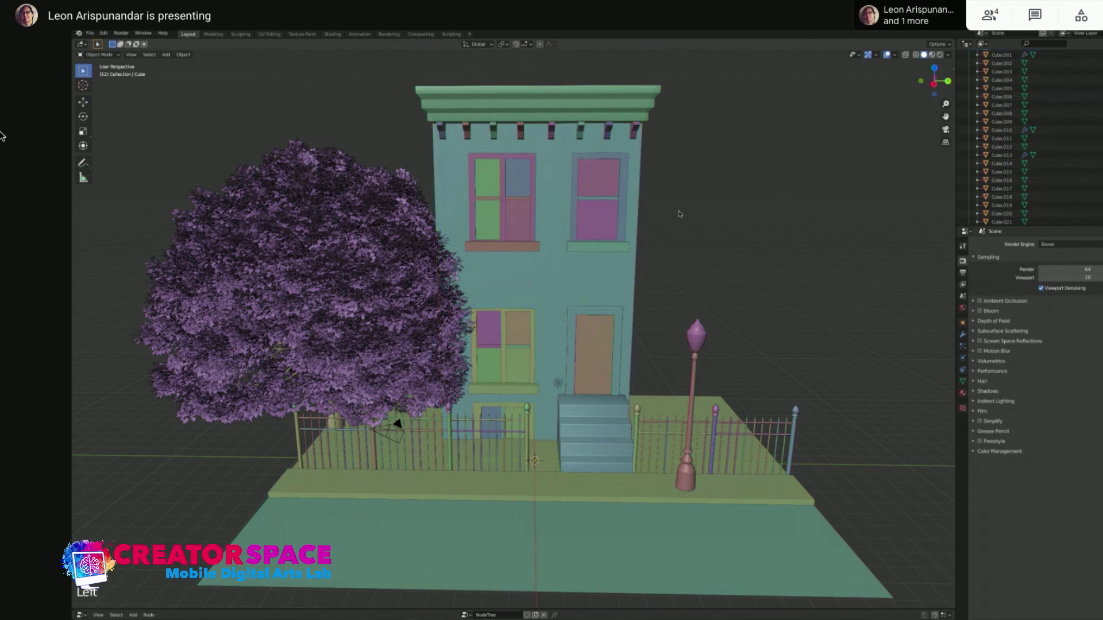
Hide every scene object except the townhouse's main block and select the block
scroll(680, 215, "down", 2)
middle_click_drag(680, 214, 428, 311)
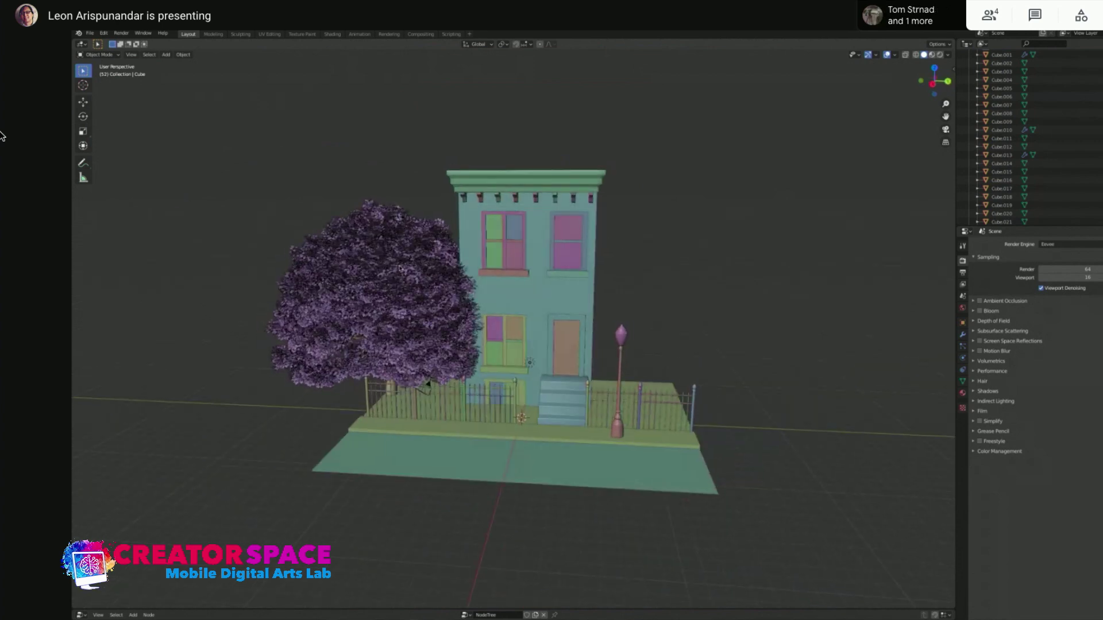
key("a")
left_click(474, 231, "shift")
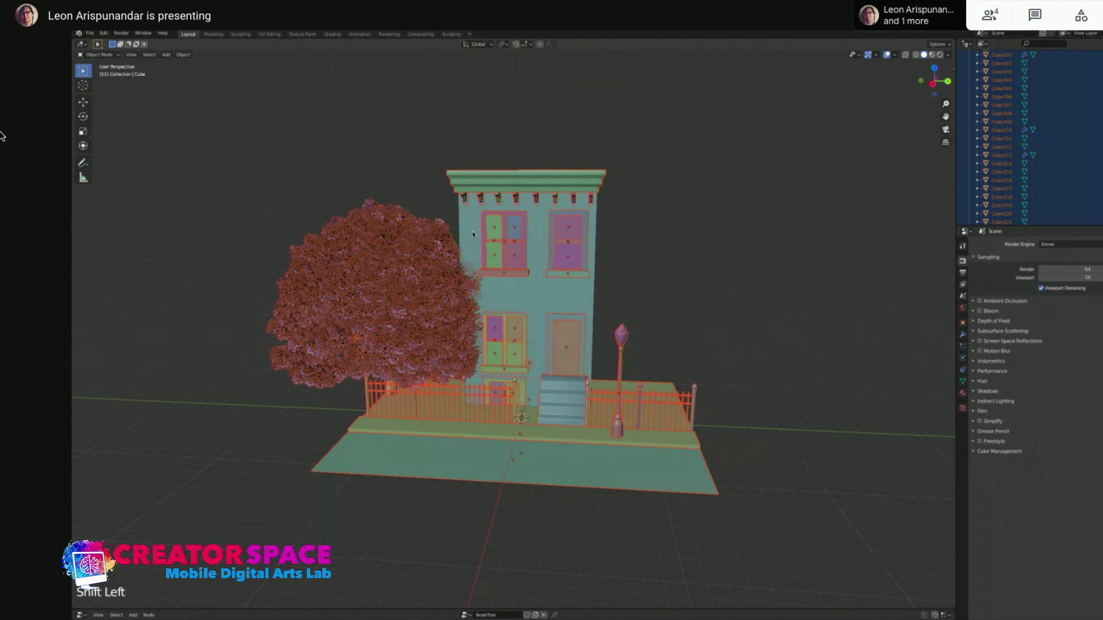
key("h")
middle_click_drag(563, 258, 502, 266)
left_click(498, 263)
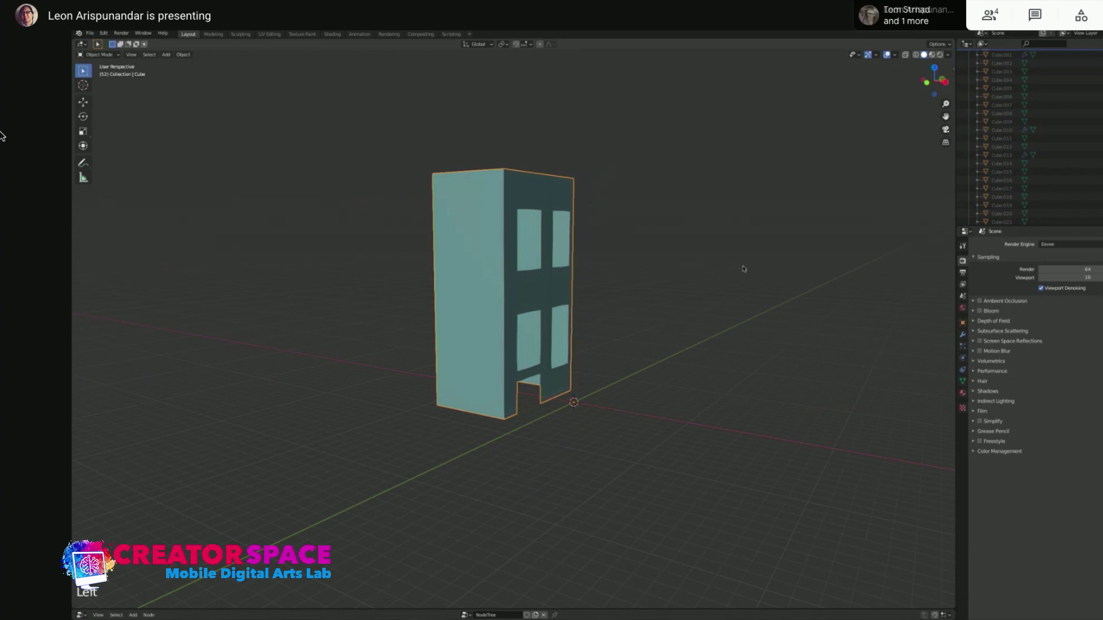
Show the block's Bevel modifier settings and enter Edit Mode to examine its mesh
left_click(962, 336)
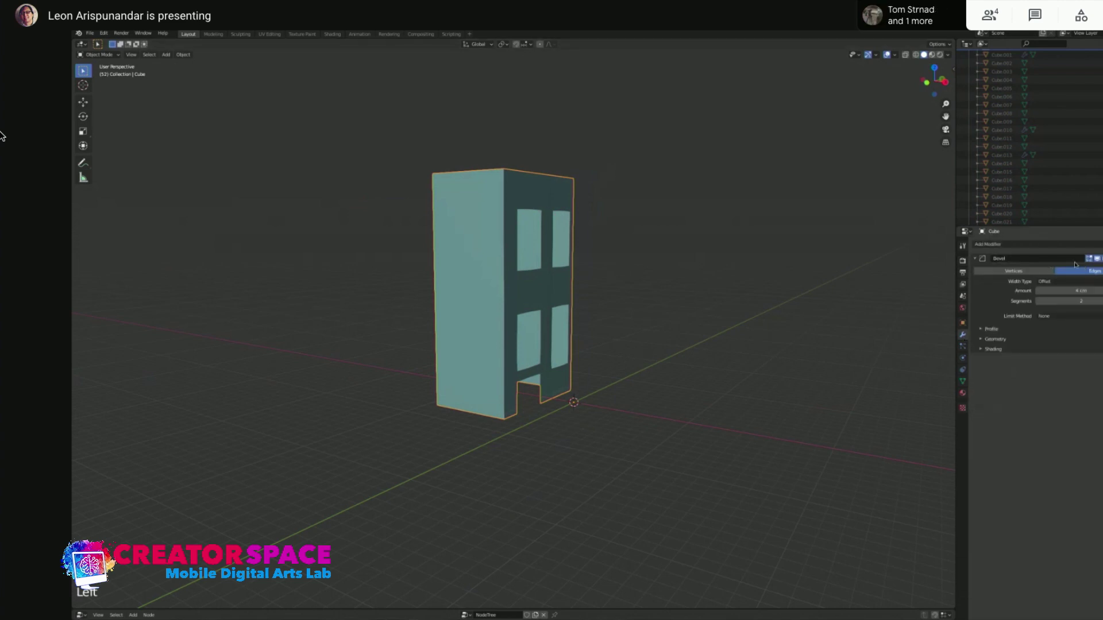
left_click(666, 252)
middle_click_drag(666, 252, 496, 226)
scroll(520, 224, "up", 2)
key("Tab")
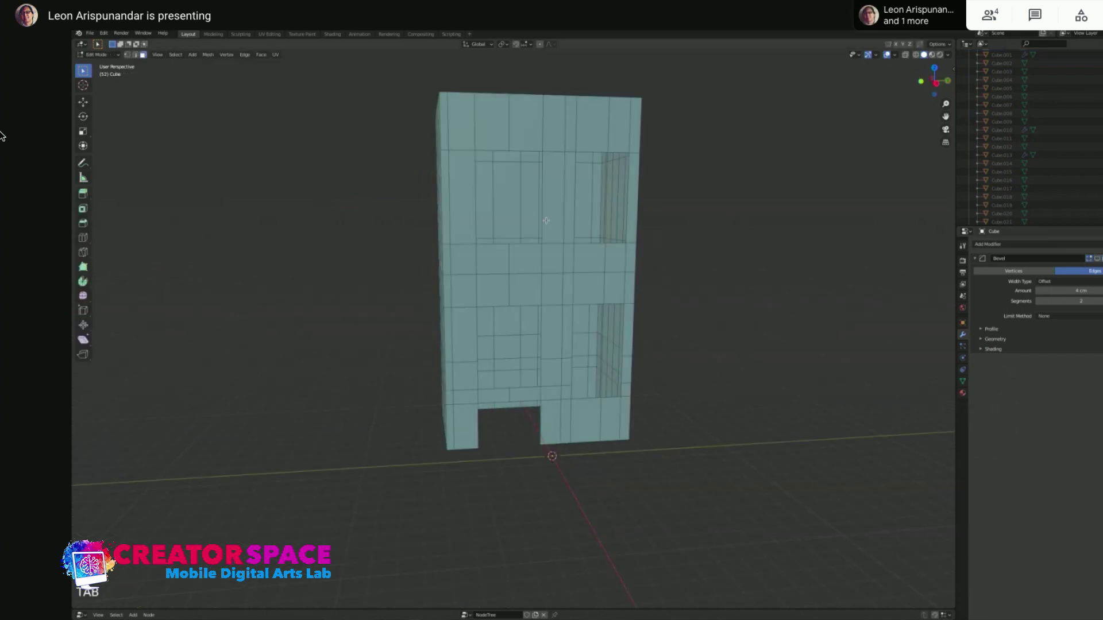
mouse_move(613, 161)
middle_mouse_down()
mouse_move(605, 185)
mouse_move(613, 159)
middle_mouse_up()
key("Tab")
key("Tab")
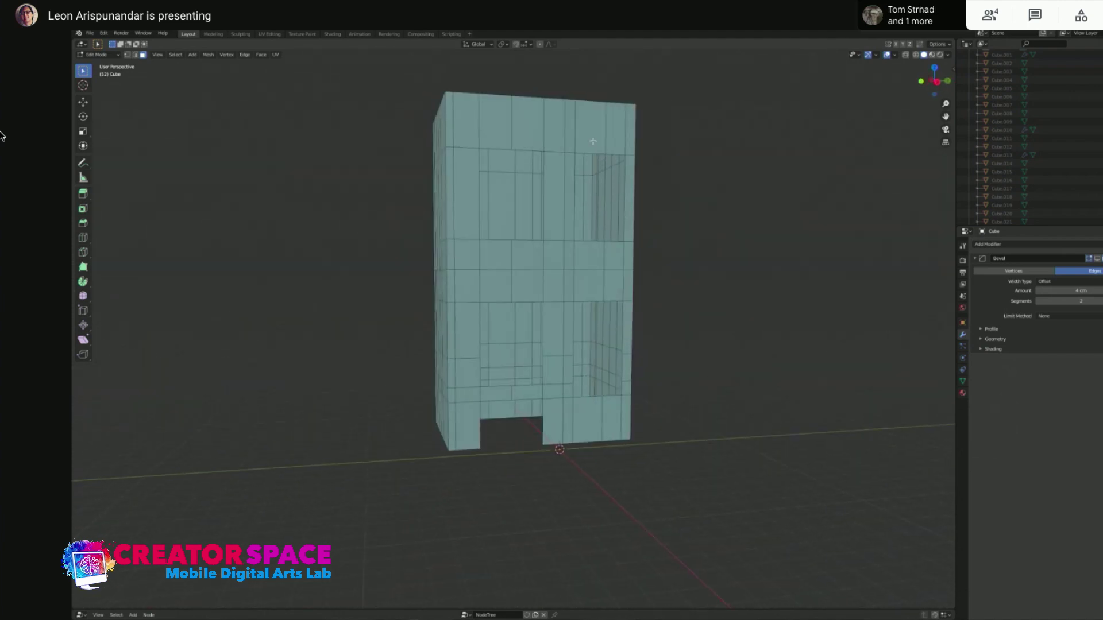
Try scaling all of the block's faces in Edit Mode, undo it, clear the selection and return to Object Mode
key("a")
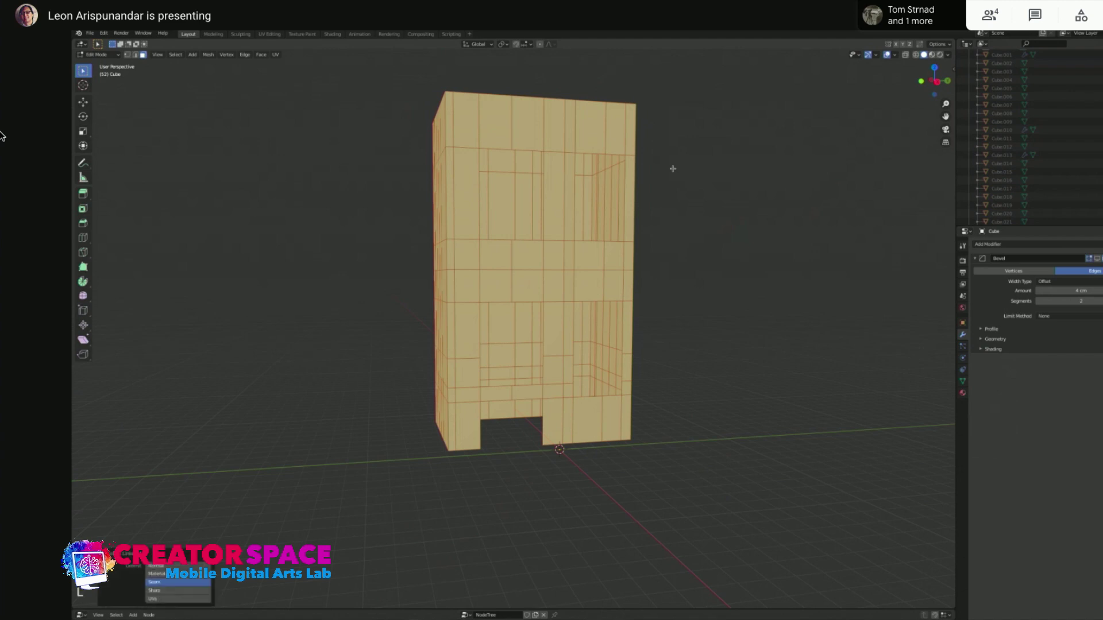
left_click(364, 289)
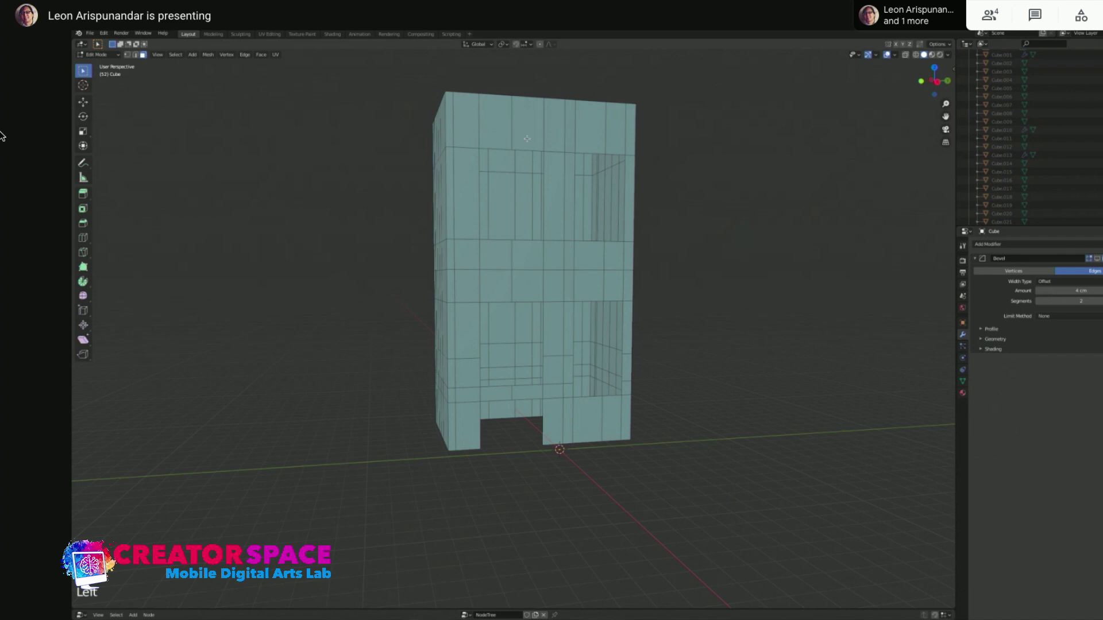
key("a")
key("Tab")
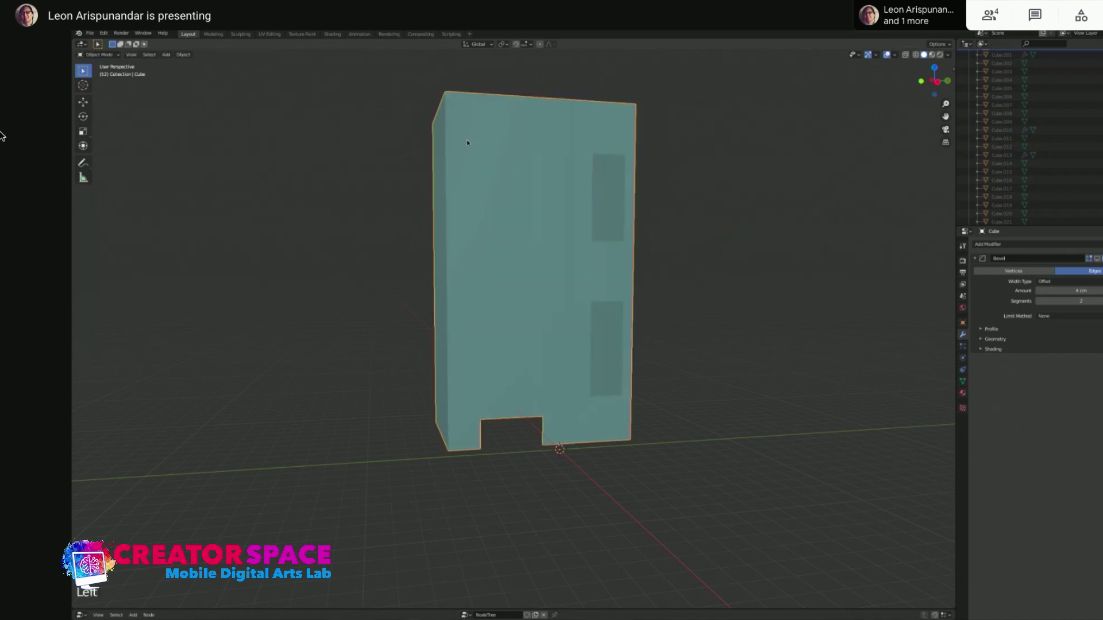
key("Tab")
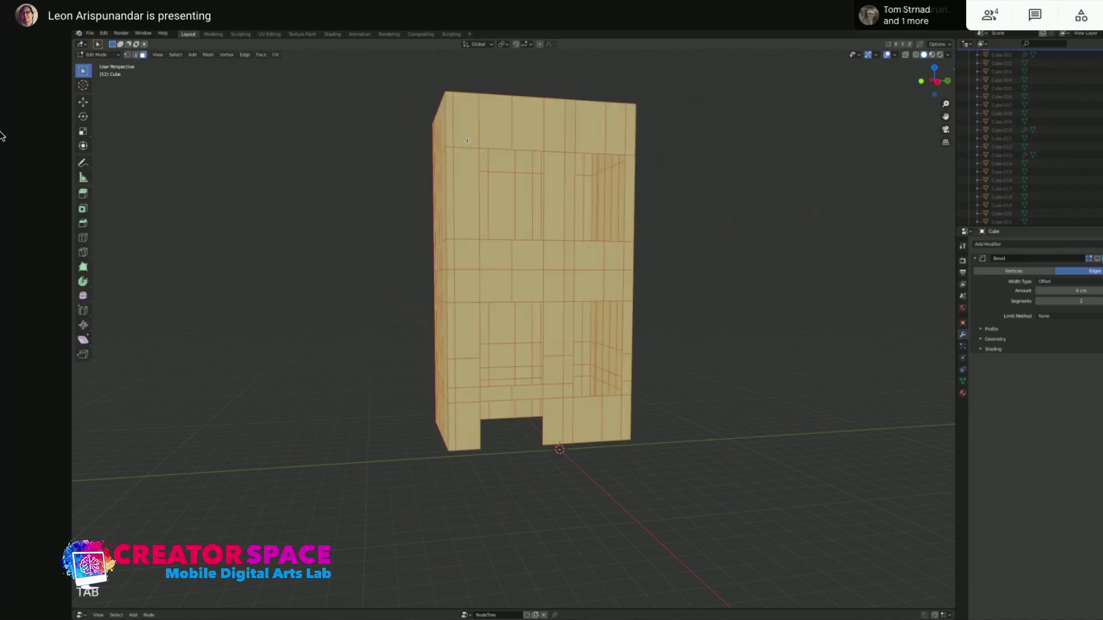
key("s")
right_click(467, 140)
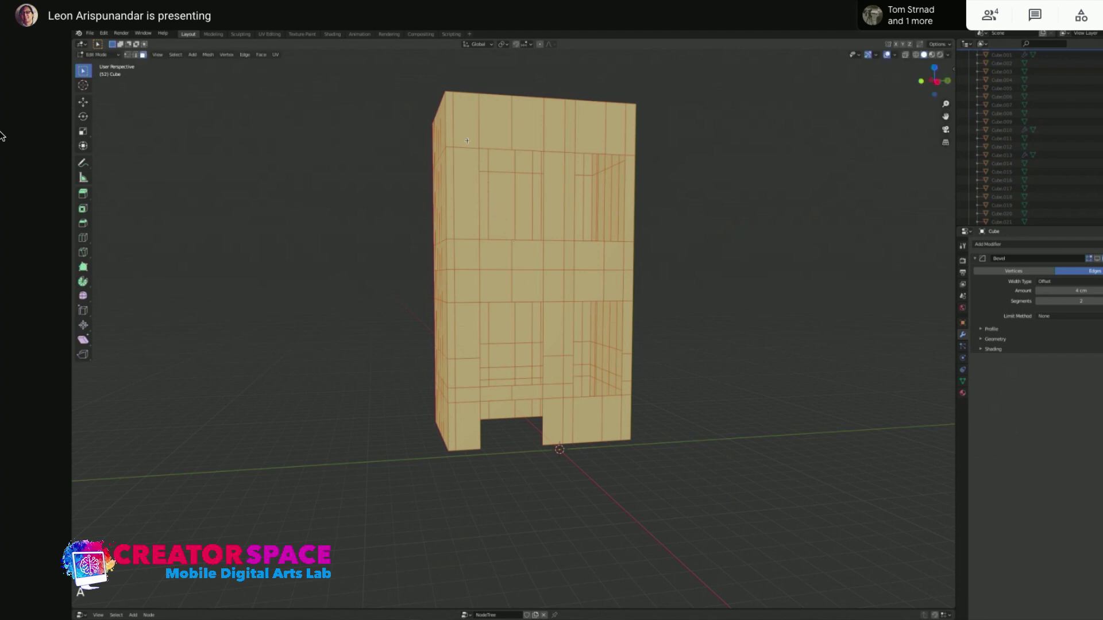
key("s")
left_click(467, 140)
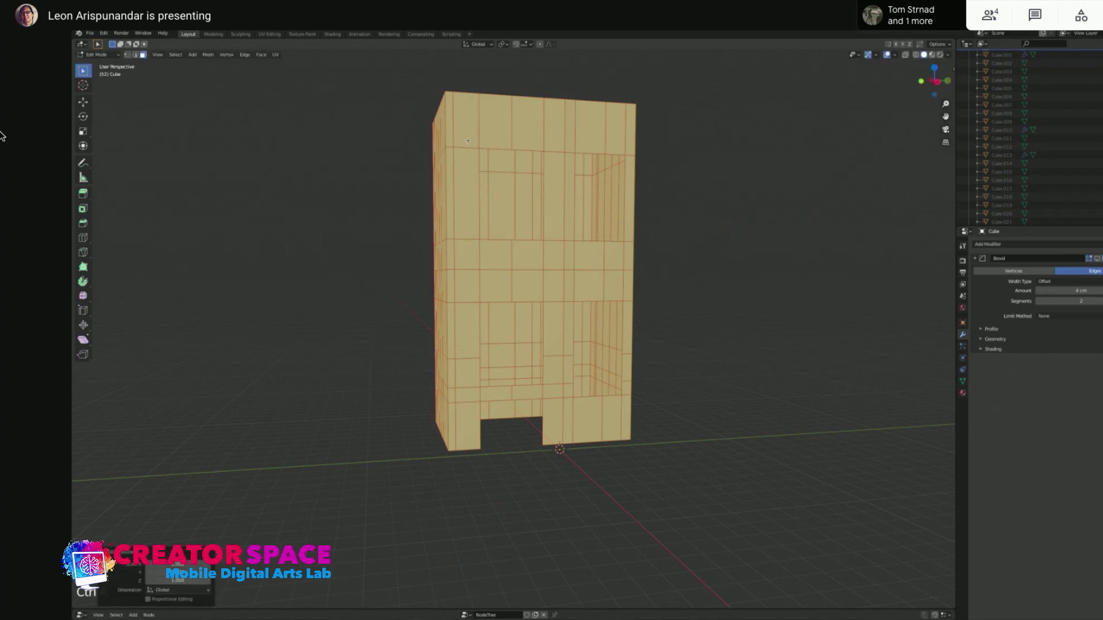
left_click(468, 140)
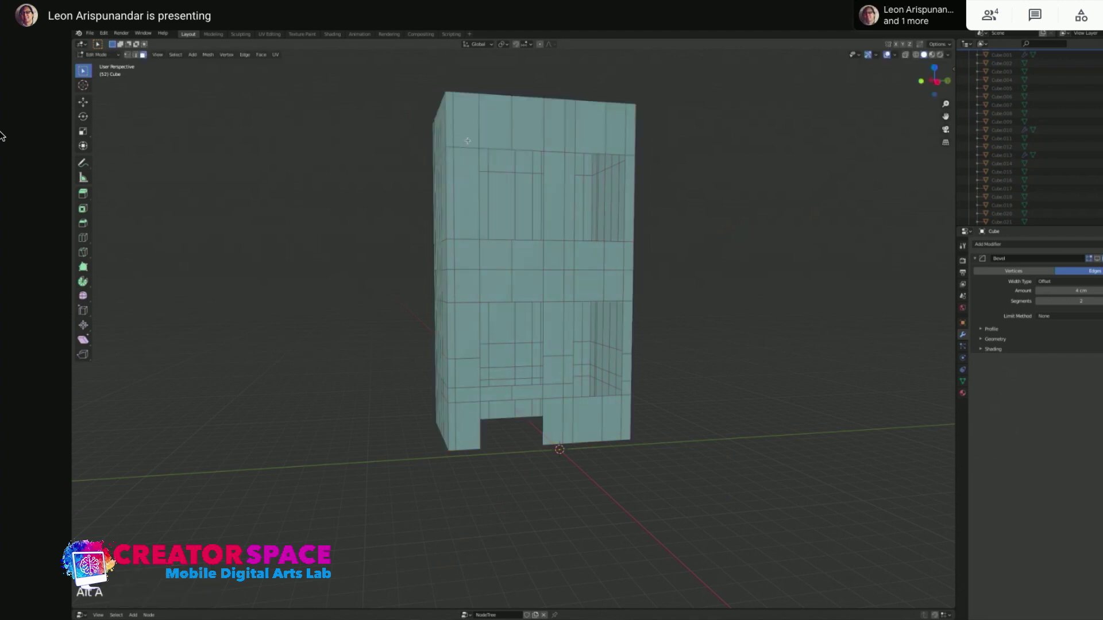
left_click(468, 140)
key("Tab")
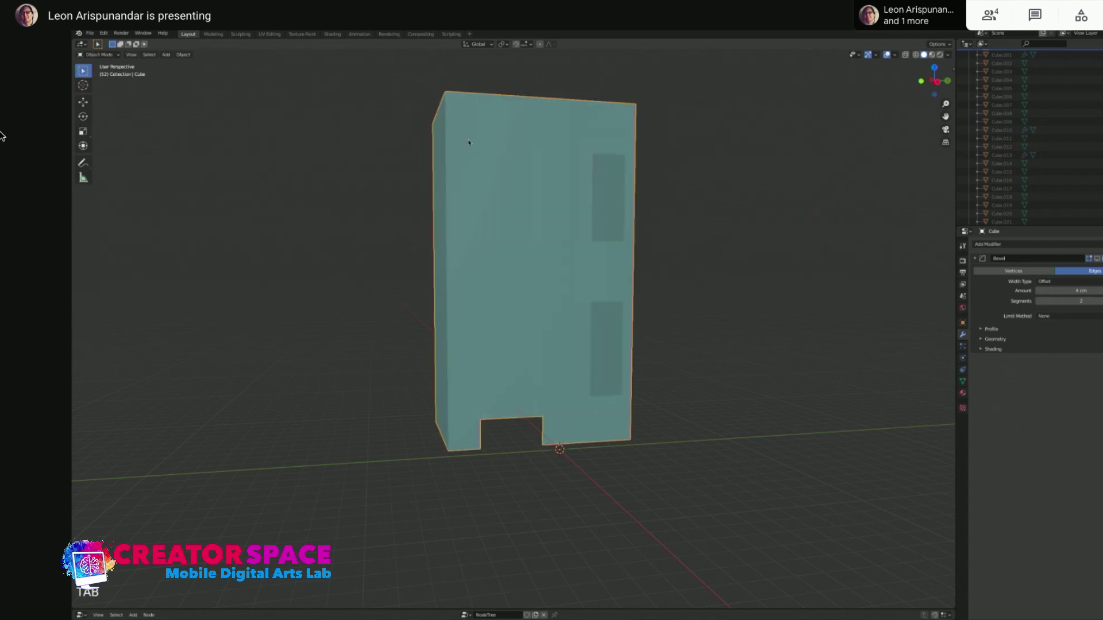
Apply All Transforms to the block object
key("ctrl+a")
left_click(476, 111)
left_click(470, 118)
middle_click_drag(470, 119, 541, 192)
key("ctrl+a")
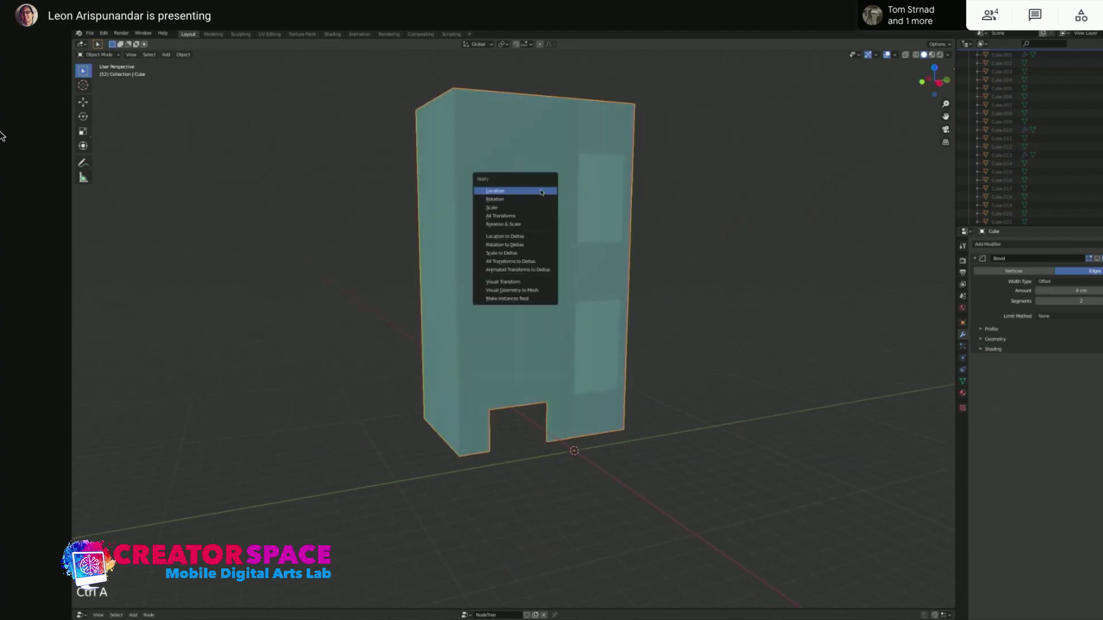
left_click(522, 216)
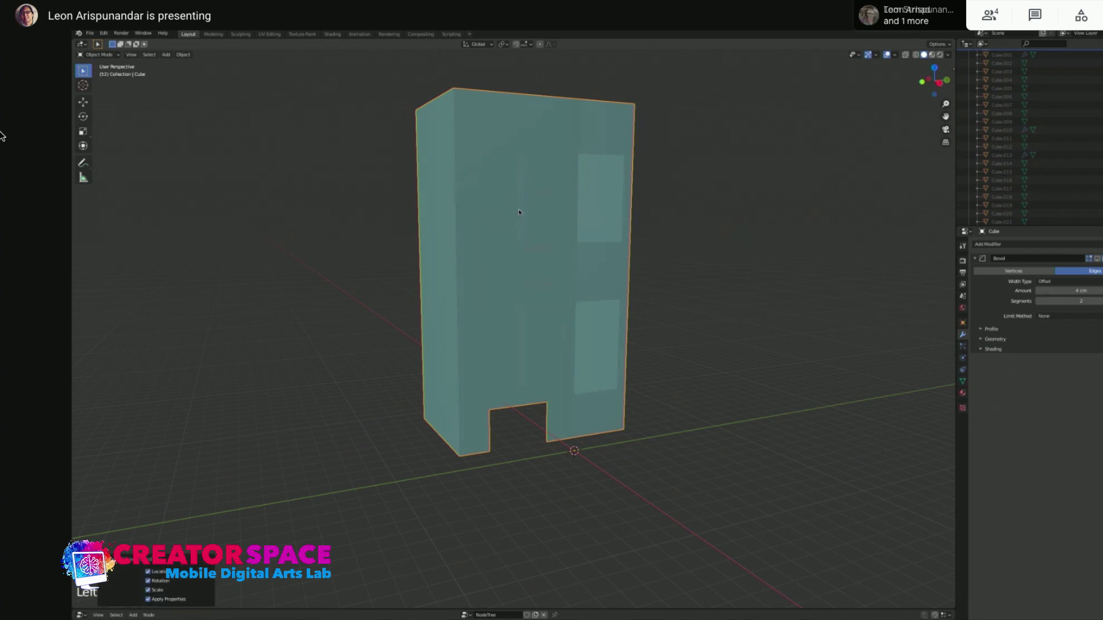
Display the block's location, rotation, scale and dimension values and deselect the block
key("n")
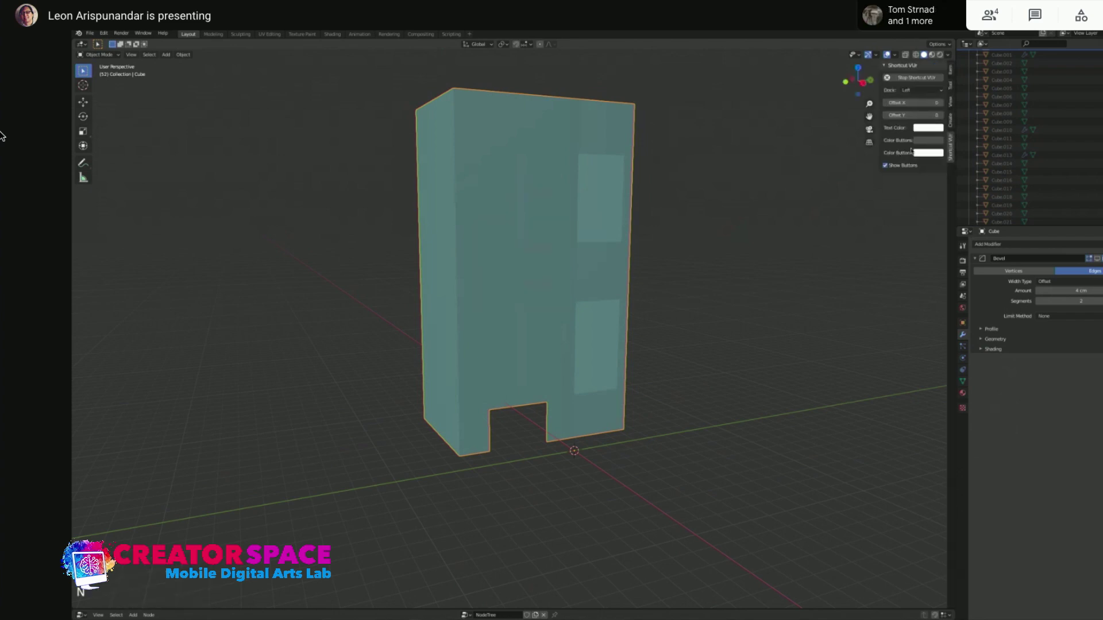
left_click(951, 69)
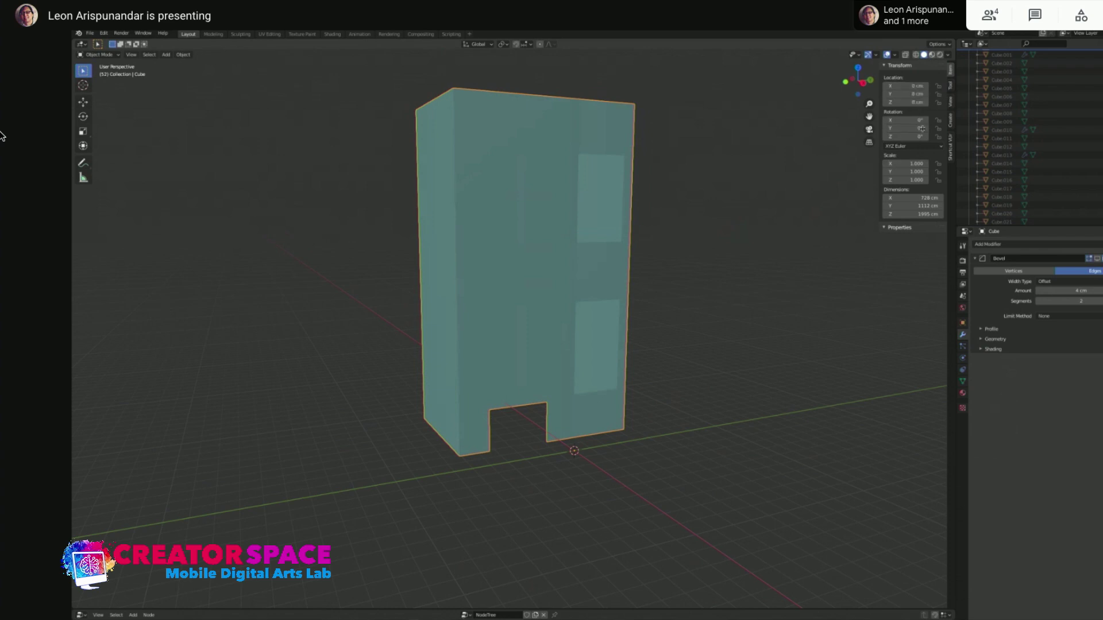
left_click(694, 154)
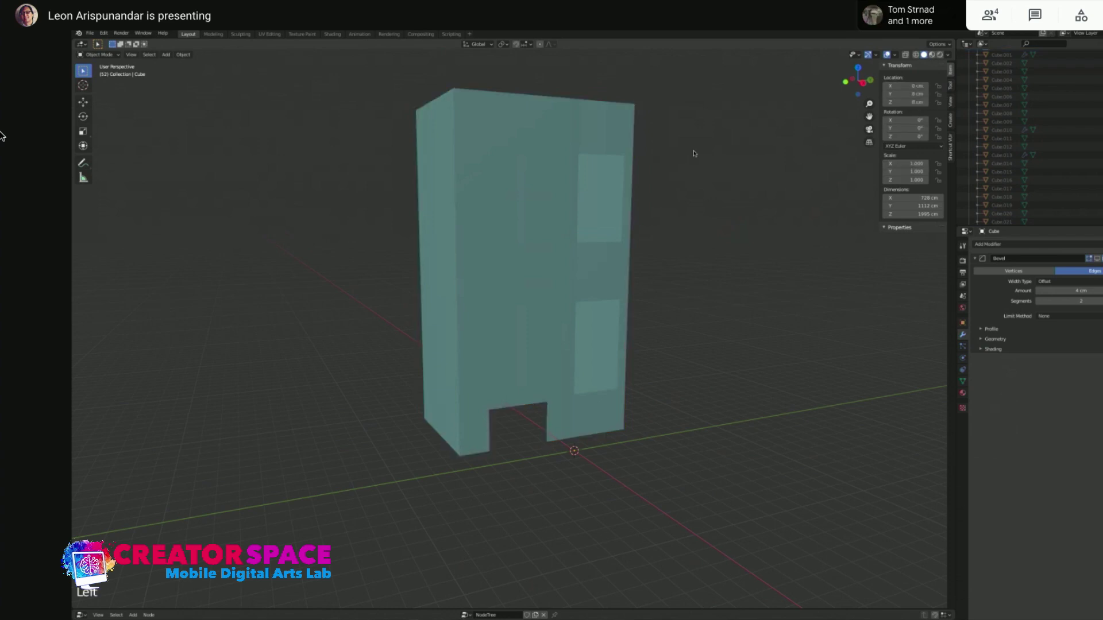
Examine the hollow block and its window and basement openings from different sides
left_click(579, 151)
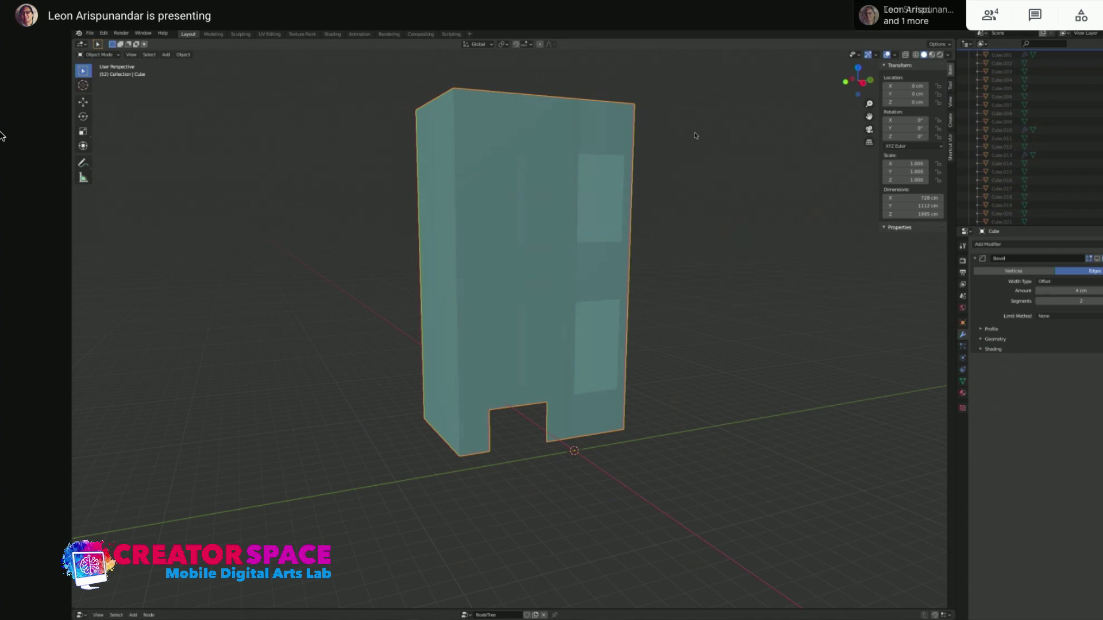
left_click(645, 138)
middle_click_drag(681, 159, 598, 169)
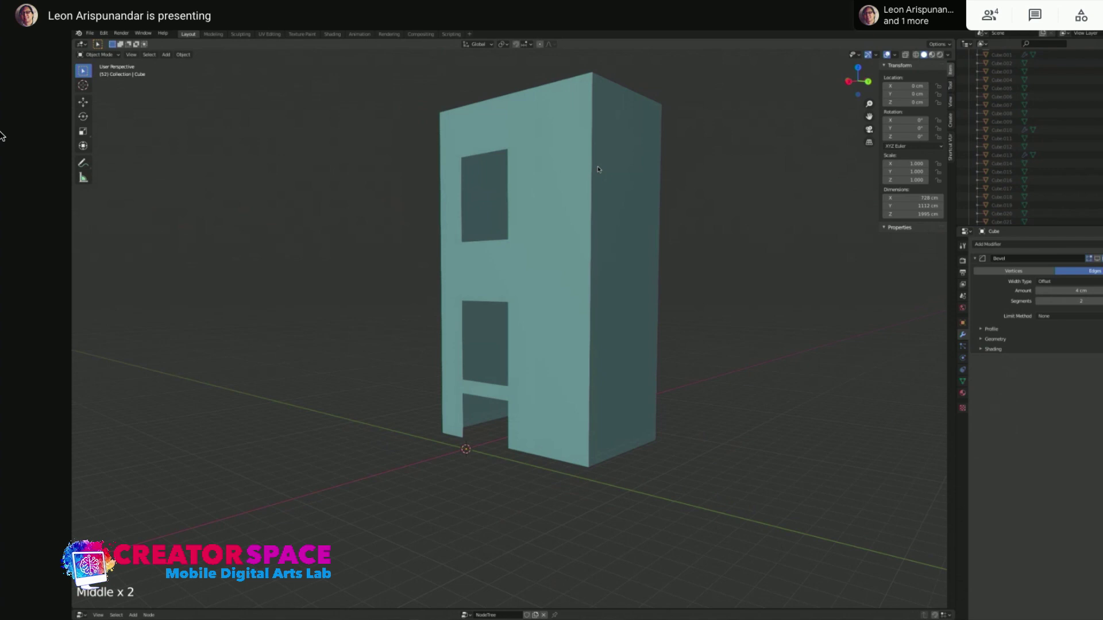
left_click(592, 176)
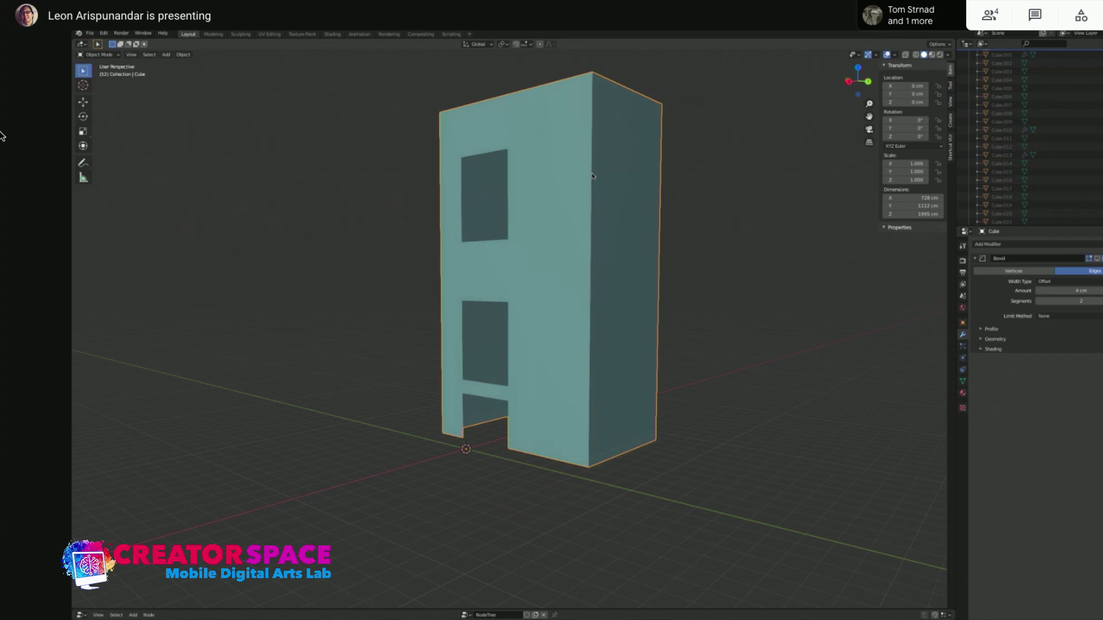
left_click(716, 147)
middle_click_drag(715, 147, 636, 151)
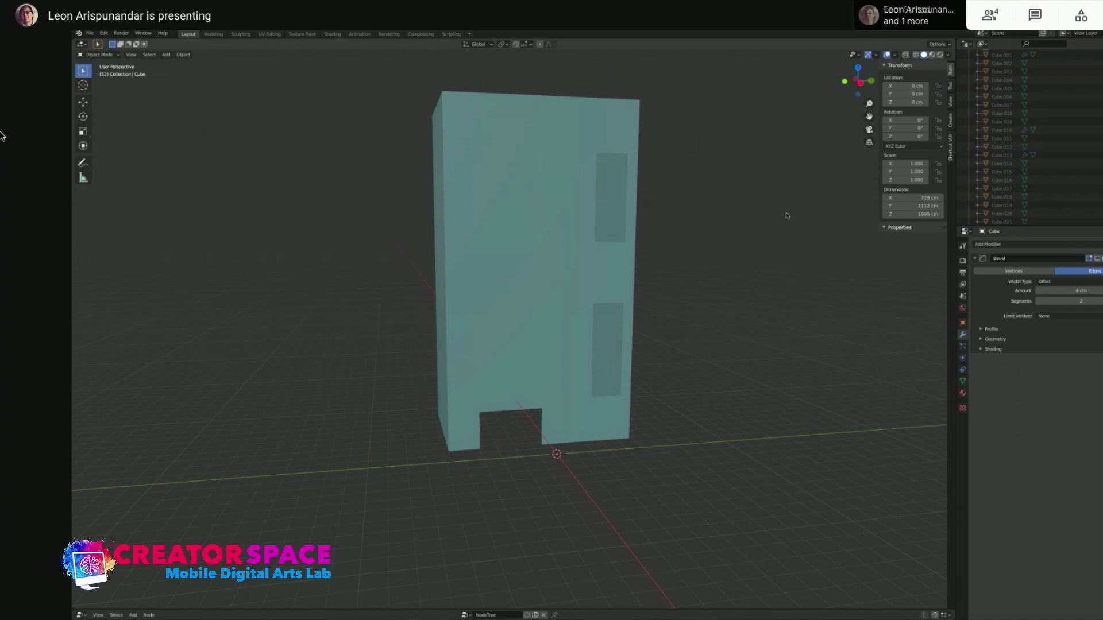
left_click(716, 217)
middle_click_drag(717, 216, 718, 219)
Enter Edit Mode and select all faces of the block's front wall in the Right Orthographic view with Circle Select
key("Tab")
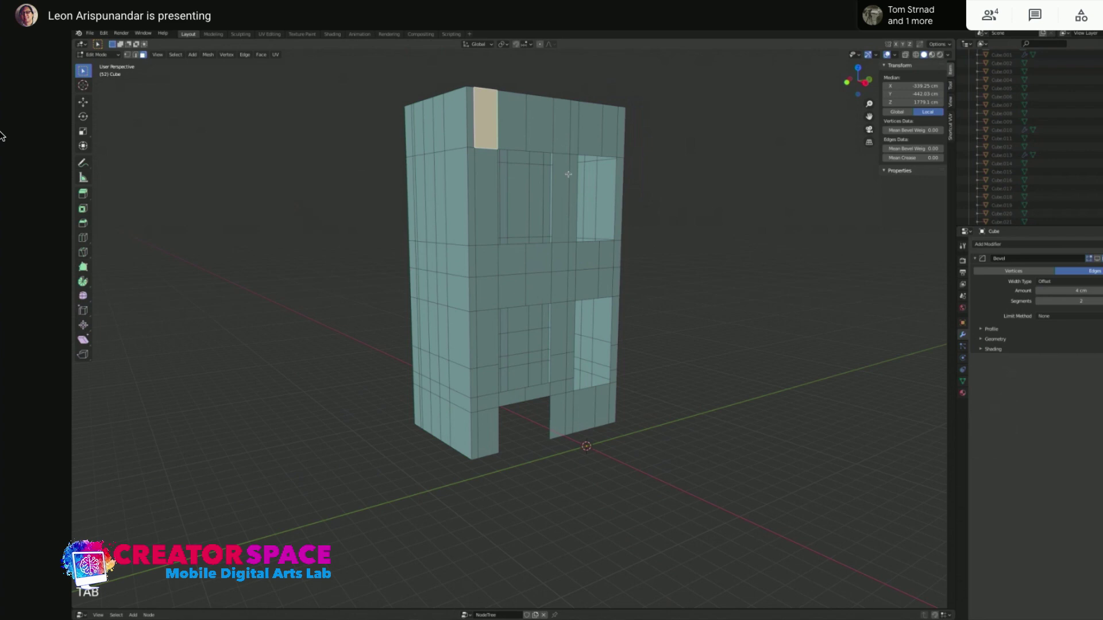
key("KP_3")
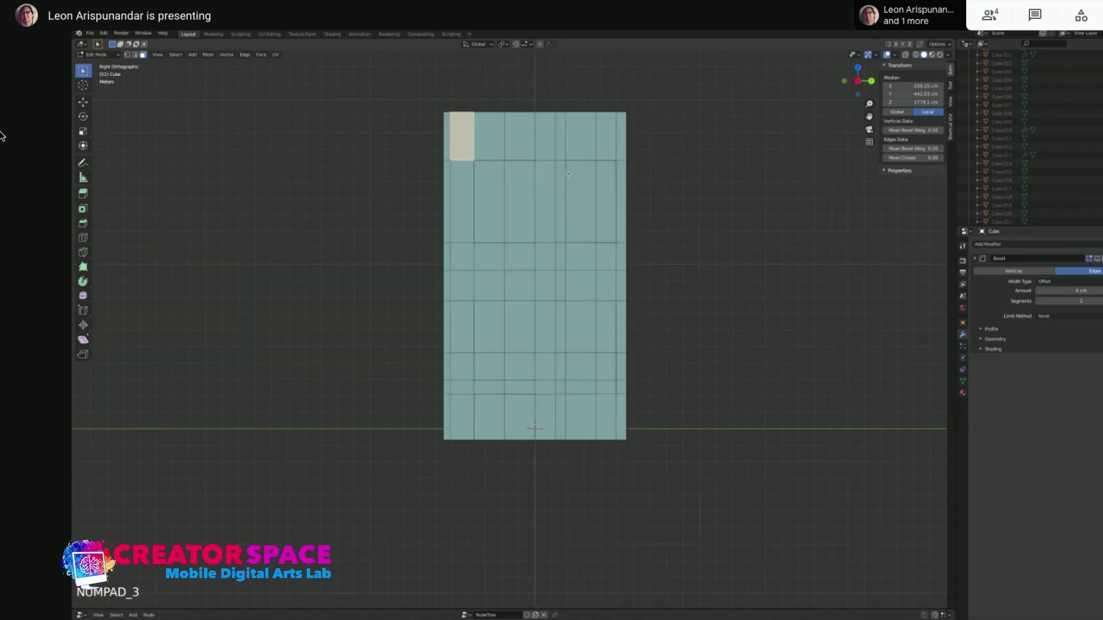
key("KP_1")
key("KP_3")
key("x")
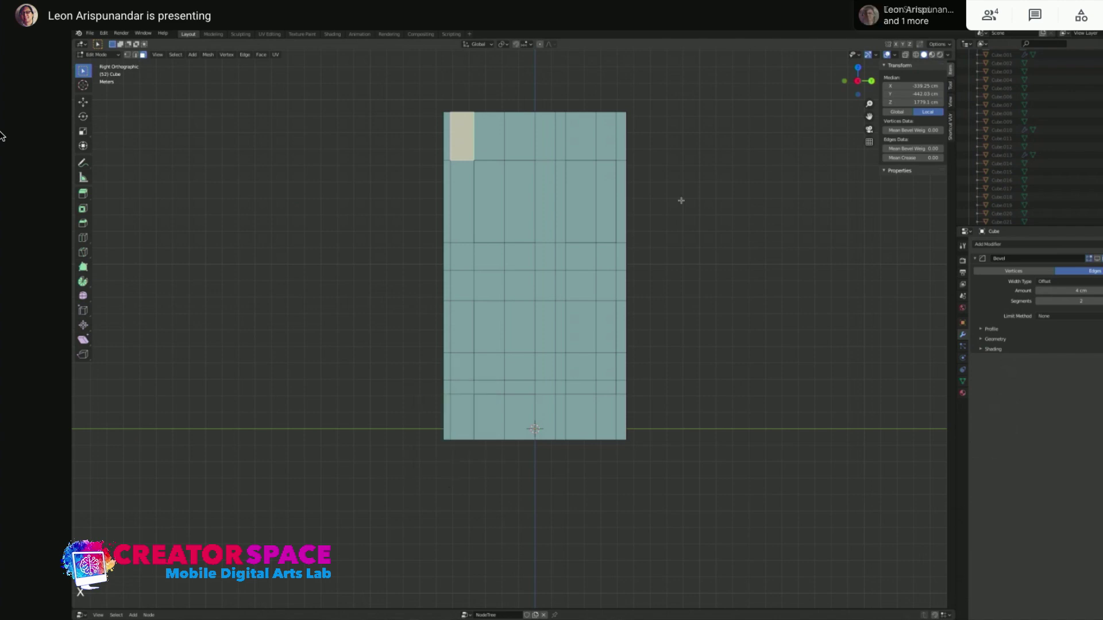
left_click(682, 199)
key("c")
mouse_move(477, 204)
left_mouse_down()
mouse_move(458, 137)
mouse_move(457, 309)
mouse_move(488, 417)
mouse_move(612, 275)
mouse_move(494, 138)
mouse_move(567, 205)
mouse_move(546, 322)
mouse_move(494, 345)
mouse_move(506, 388)
mouse_move(552, 330)
mouse_move(566, 259)
left_mouse_up()
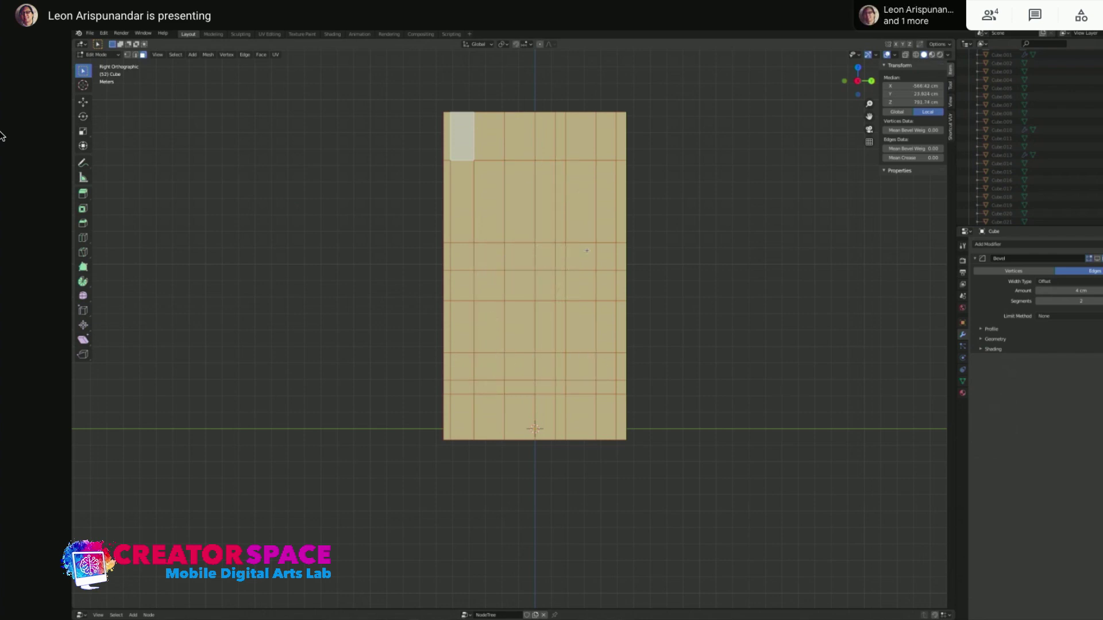
Deselect the interior faces showing through the two upper window openings
middle_click_drag(690, 223, 500, 190)
left_click(488, 190, "shift")
left_click(513, 191, "shift")
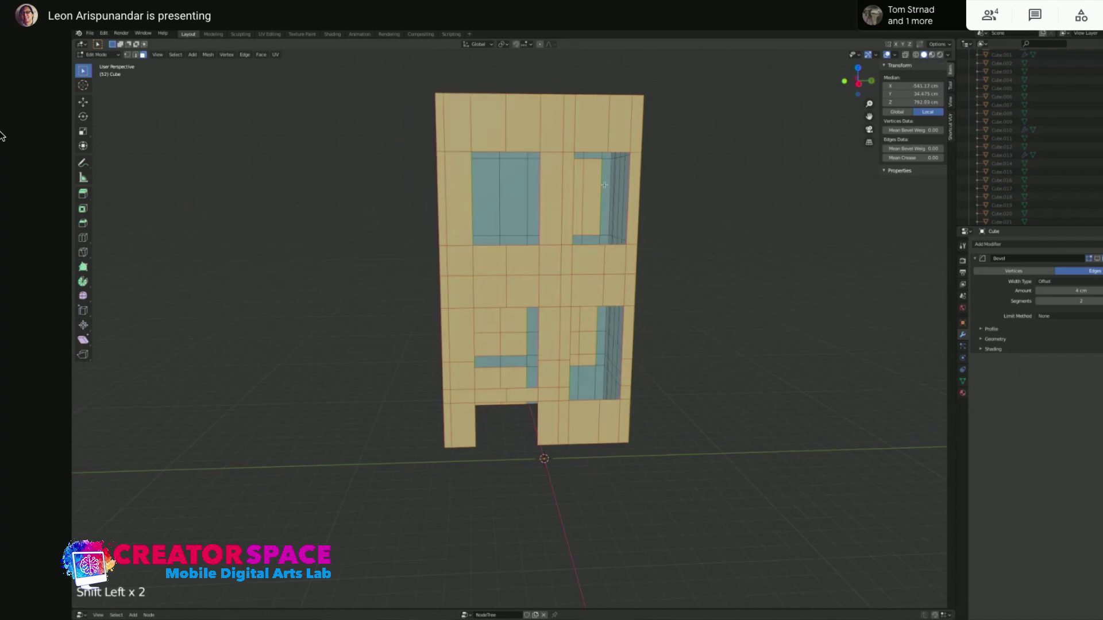
left_click(585, 195, "shift")
left_click(609, 196, "shift")
Deselect the interior faces showing through the lower window and the basement opening
middle_click_drag(609, 195, 516, 270)
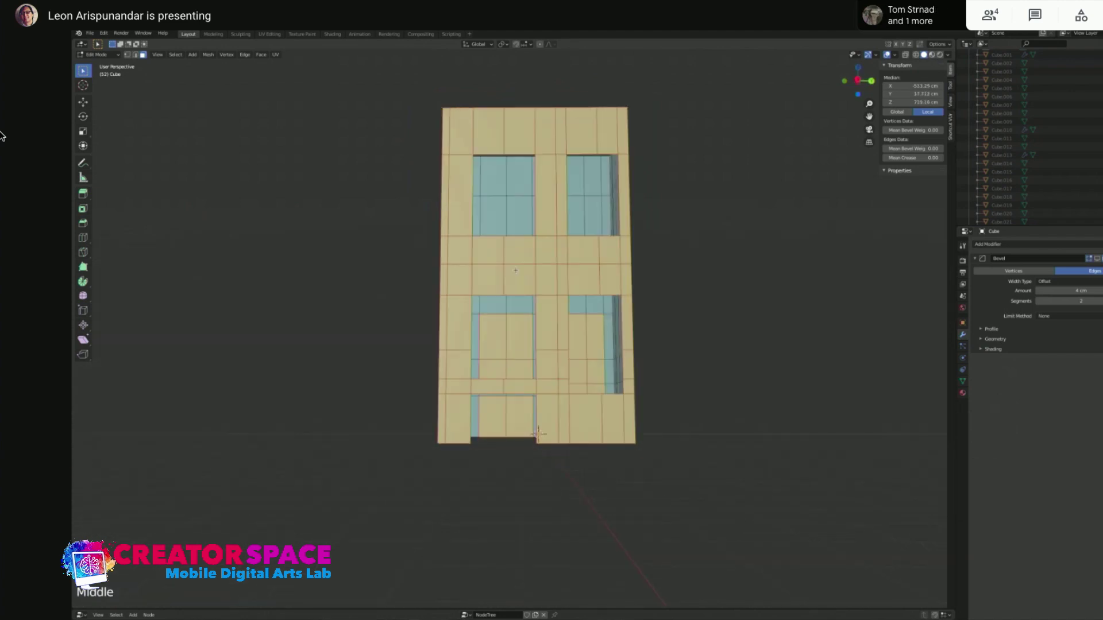
left_click(495, 322, "shift")
left_click(518, 330, "shift")
middle_click_drag(519, 331, 497, 362)
left_click(497, 362, "shift")
left_click(521, 365, "shift")
left_click(497, 412, "shift")
left_click(520, 412, "shift")
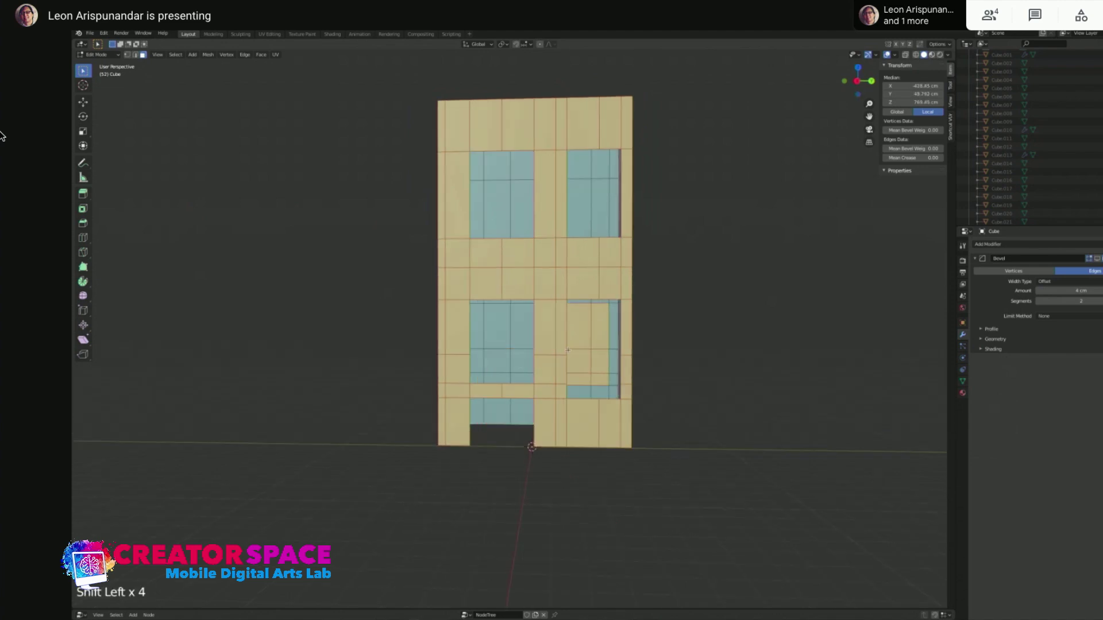
Deselect the interior faces showing through the doorway and check the facade selection in the Right Orthographic view
left_click(578, 322, "shift")
left_click(599, 324, "shift")
middle_click_drag(599, 325, 584, 333)
left_click(588, 355, "shift")
left_click(605, 352, "shift")
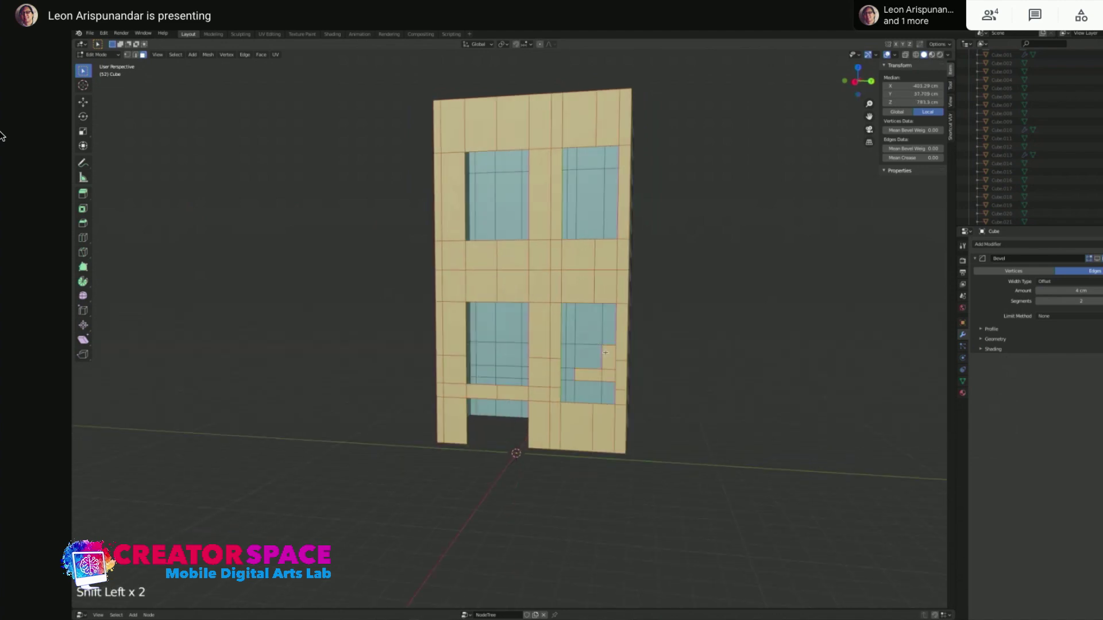
left_click(586, 373, "shift")
left_click(608, 376, "shift")
middle_click_drag(609, 376, 582, 425)
key("KP_3")
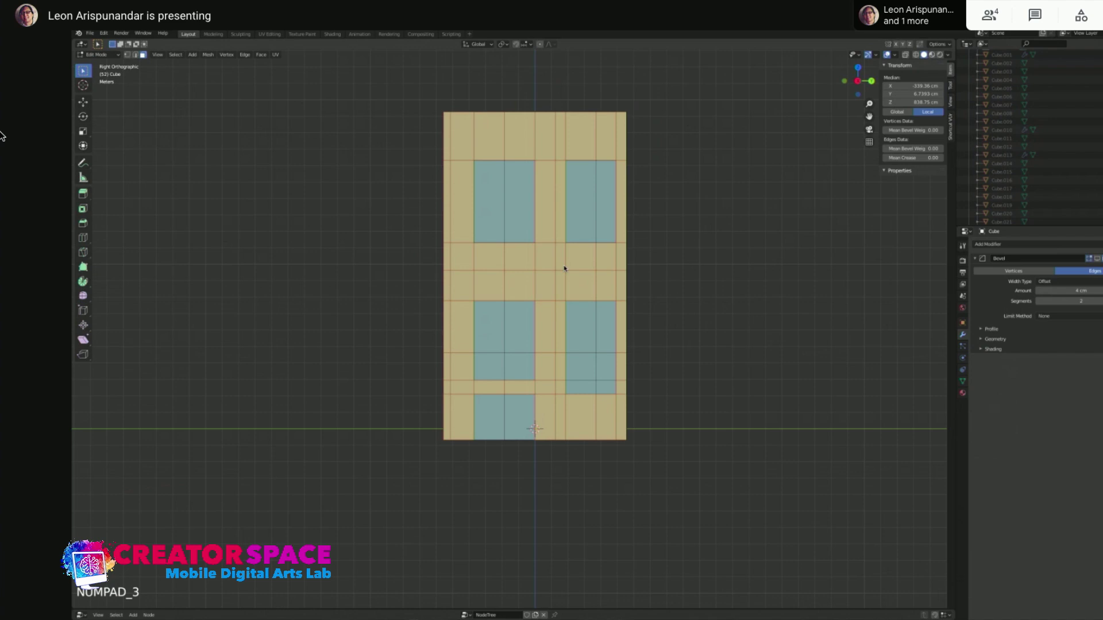
Unwrap the selected front facade faces with Project From View
key("u")
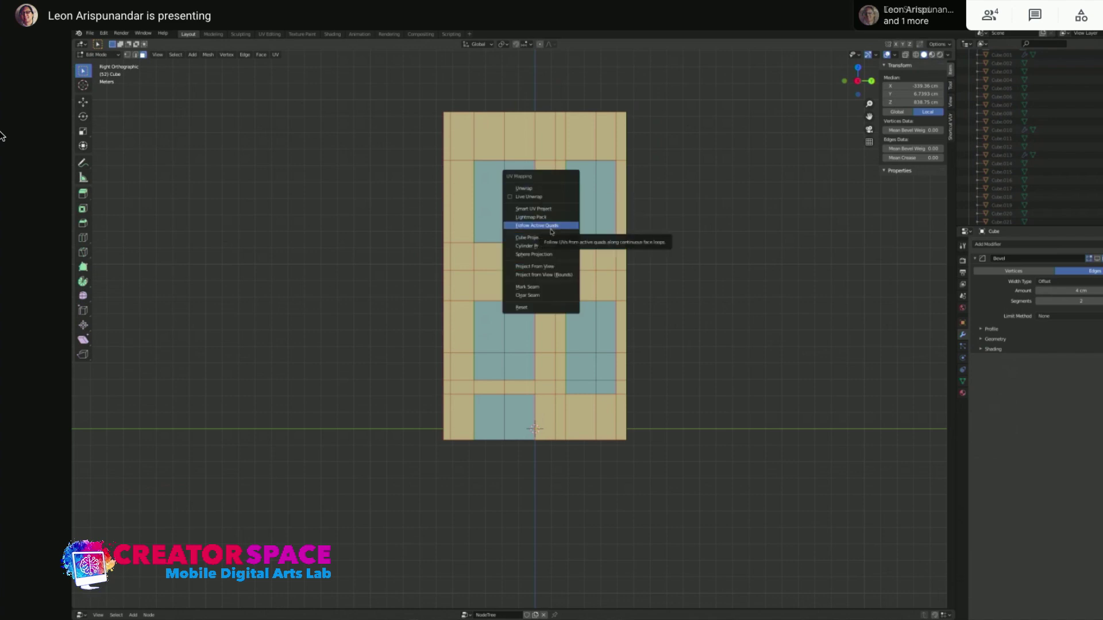
left_click(539, 267)
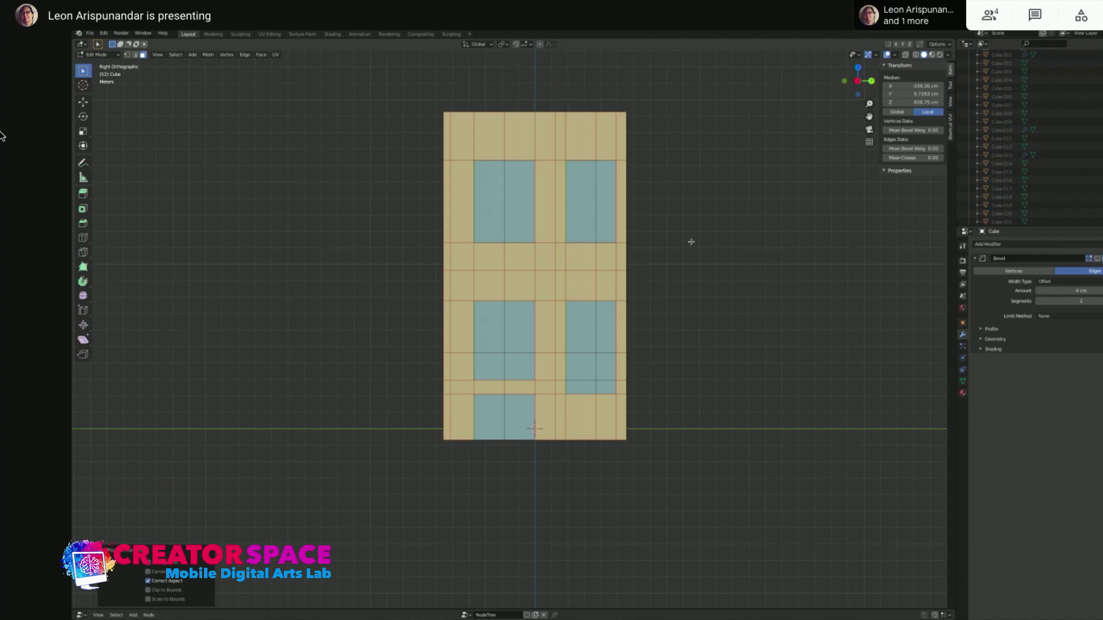
Select all faces of the back wall in the Left Orthographic view and unwrap them with Project From View
key("KP_1")
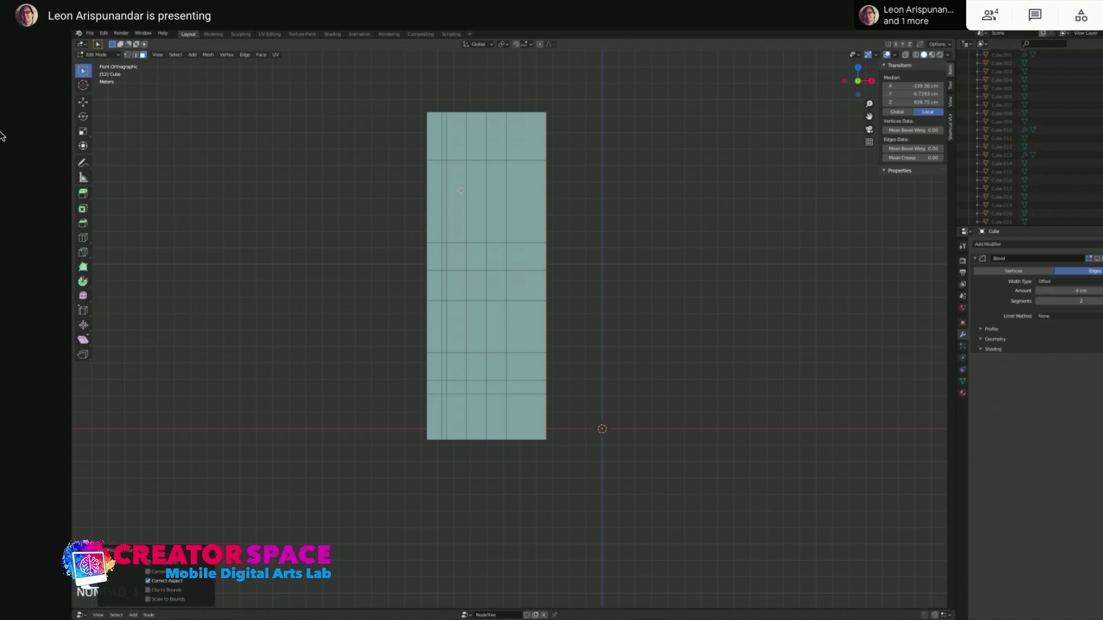
key("ctrl+KP_3")
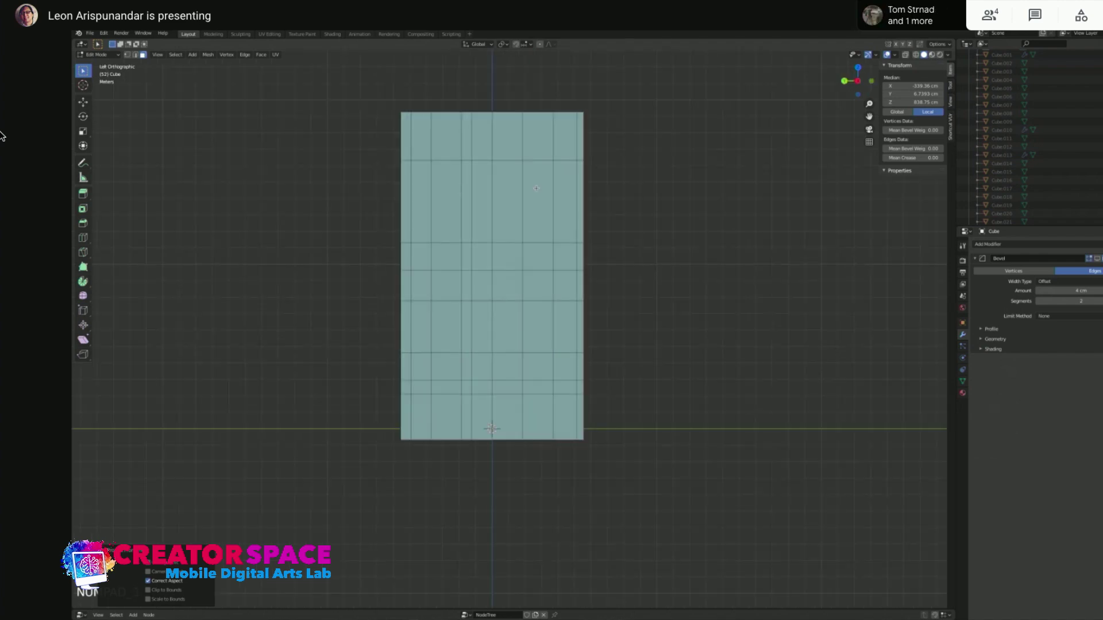
left_click(677, 167)
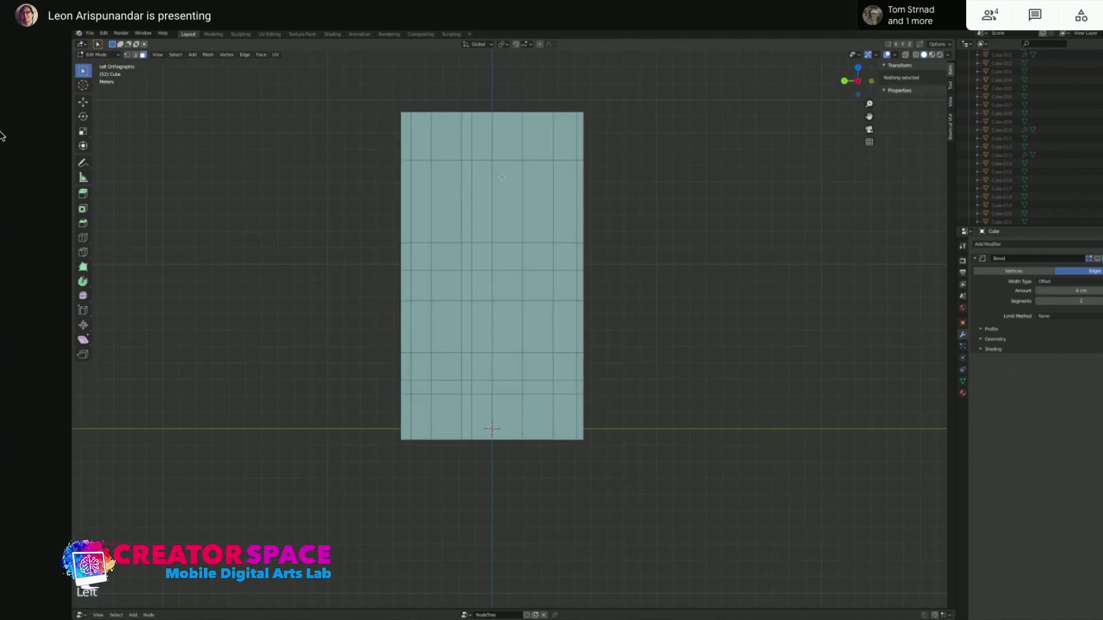
key("c")
mouse_move(437, 173)
left_mouse_down()
mouse_move(428, 195)
mouse_move(442, 135)
mouse_move(549, 189)
mouse_move(448, 221)
mouse_move(568, 284)
mouse_move(422, 255)
mouse_move(416, 368)
mouse_move(436, 437)
mouse_move(586, 339)
mouse_move(442, 313)
mouse_move(559, 377)
left_mouse_up()
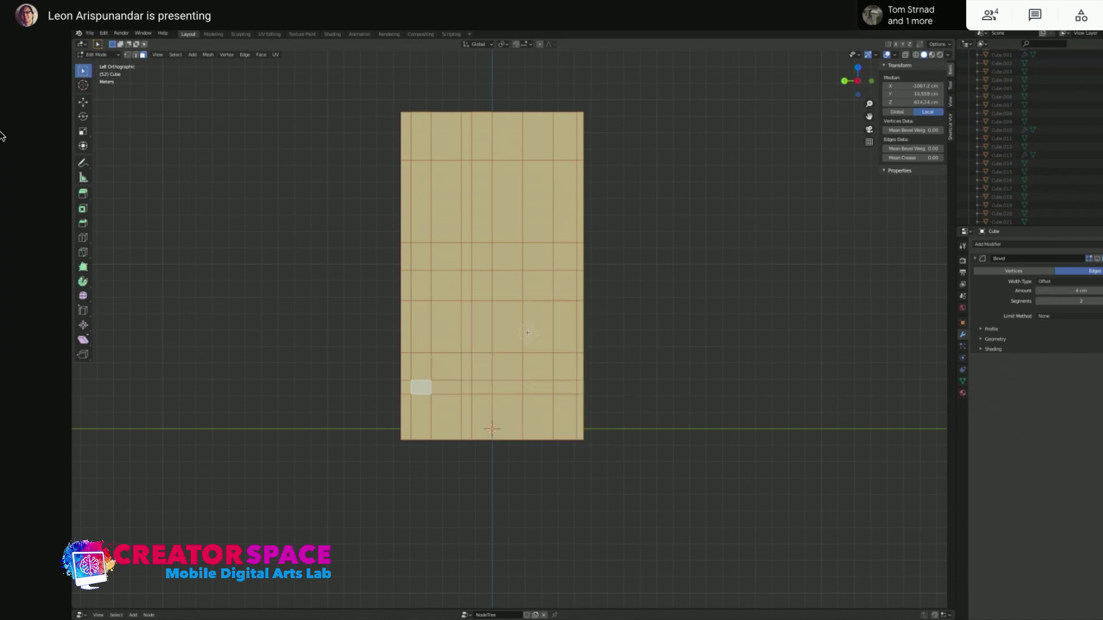
mouse_move(615, 234)
middle_mouse_down()
mouse_move(680, 197)
mouse_move(588, 222)
mouse_move(641, 207)
mouse_move(591, 241)
mouse_move(621, 258)
mouse_move(553, 271)
middle_mouse_up()
key("KP_9")
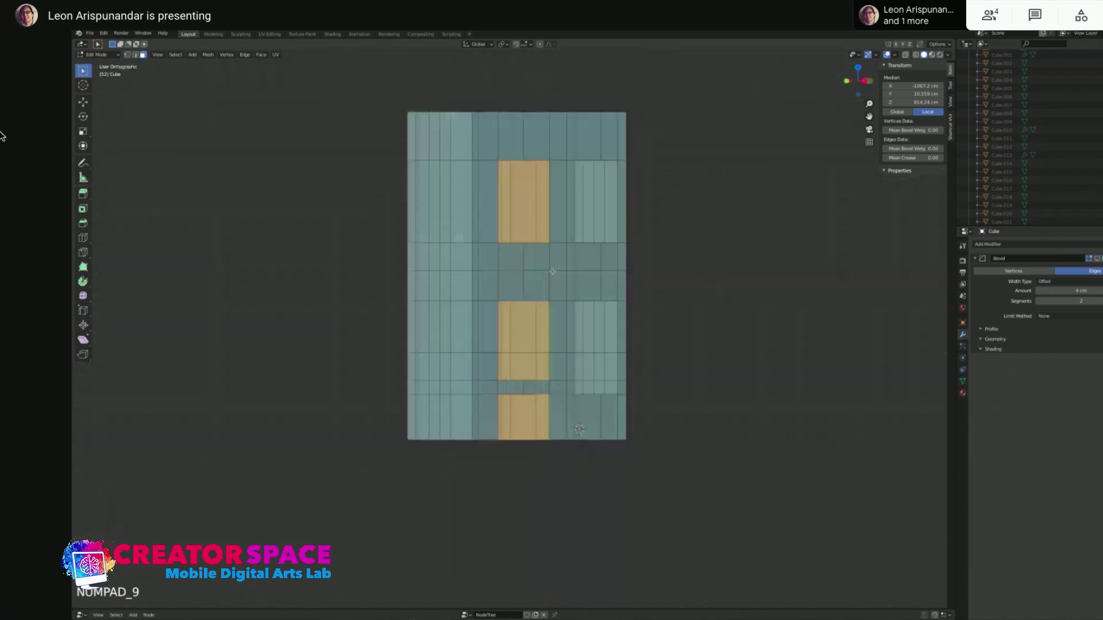
key("u")
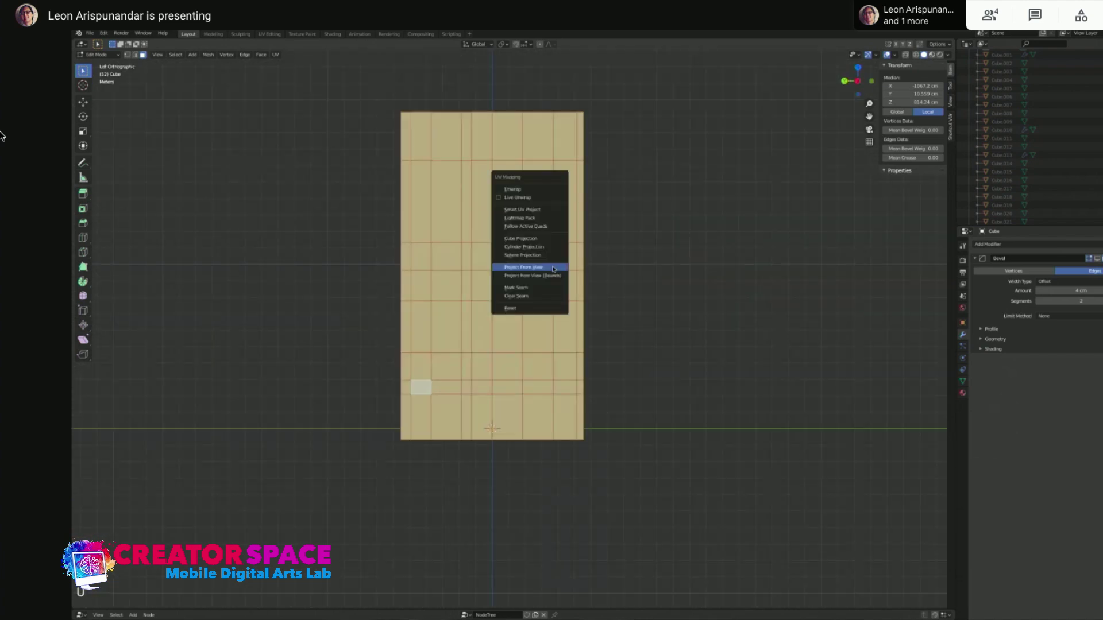
left_click(553, 267)
Select only the side wall faces seen in the Front Orthographic view and unwrap them with Project From View
left_click(664, 246)
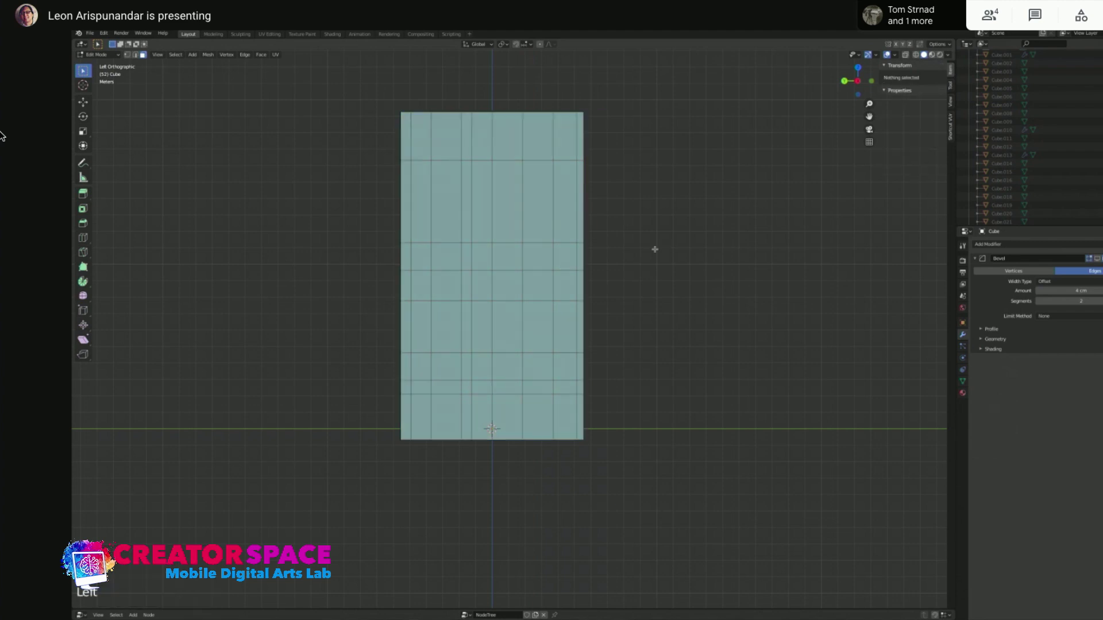
middle_click_drag(640, 254, 618, 254)
key("KP_1")
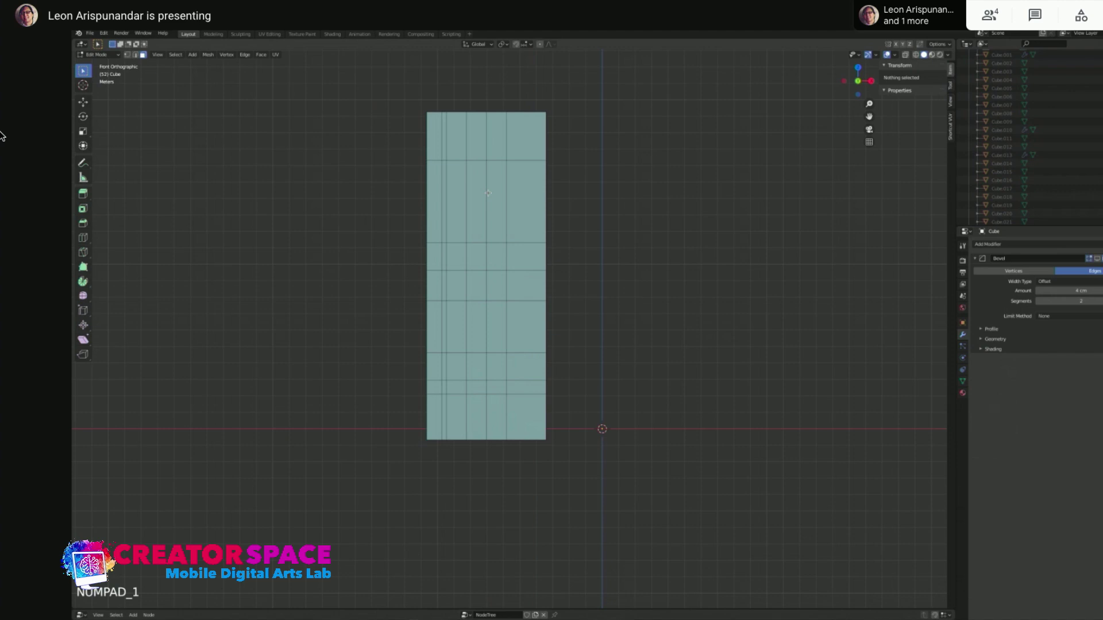
key("c")
mouse_move(459, 184)
left_mouse_down()
mouse_move(517, 138)
mouse_move(517, 212)
mouse_move(443, 357)
mouse_move(477, 417)
mouse_move(526, 279)
mouse_move(485, 328)
mouse_move(488, 351)
left_mouse_up()
middle_click_drag(610, 222, 502, 265)
key("KP_1")
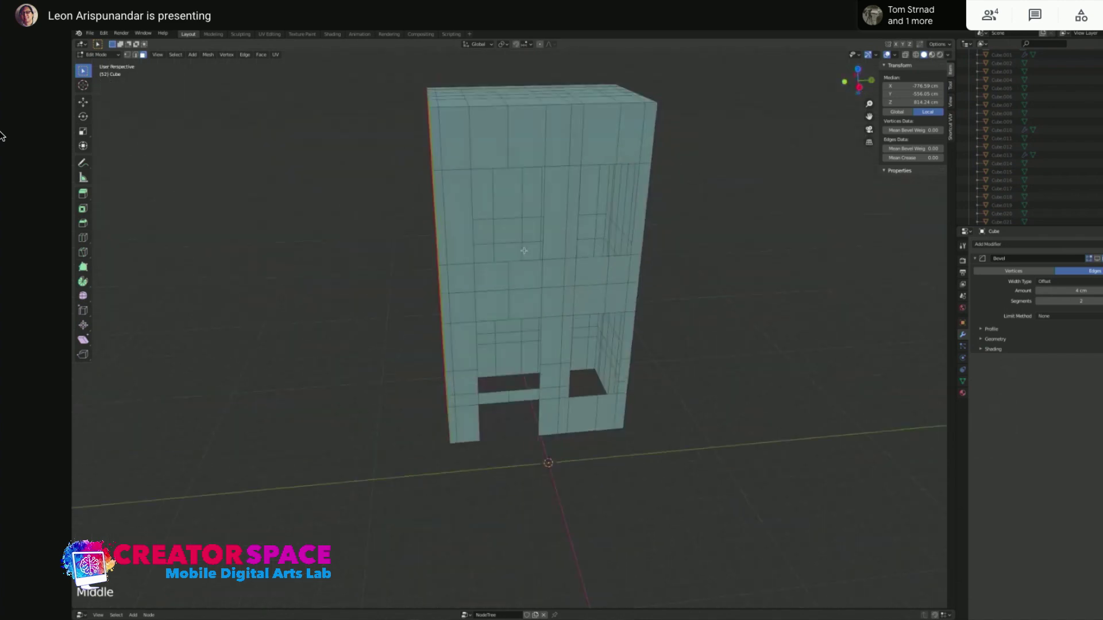
key("u")
left_click(519, 249)
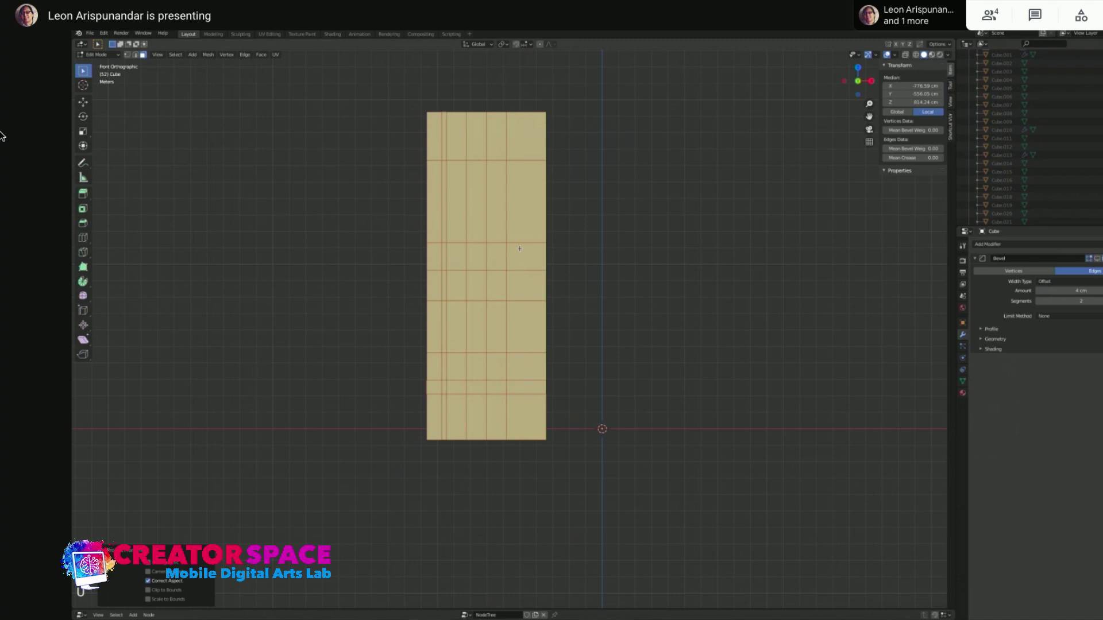
Select only the opposite side wall's faces in the Back Orthographic view and unwrap them with Project From View
key("ctrl+KP_1")
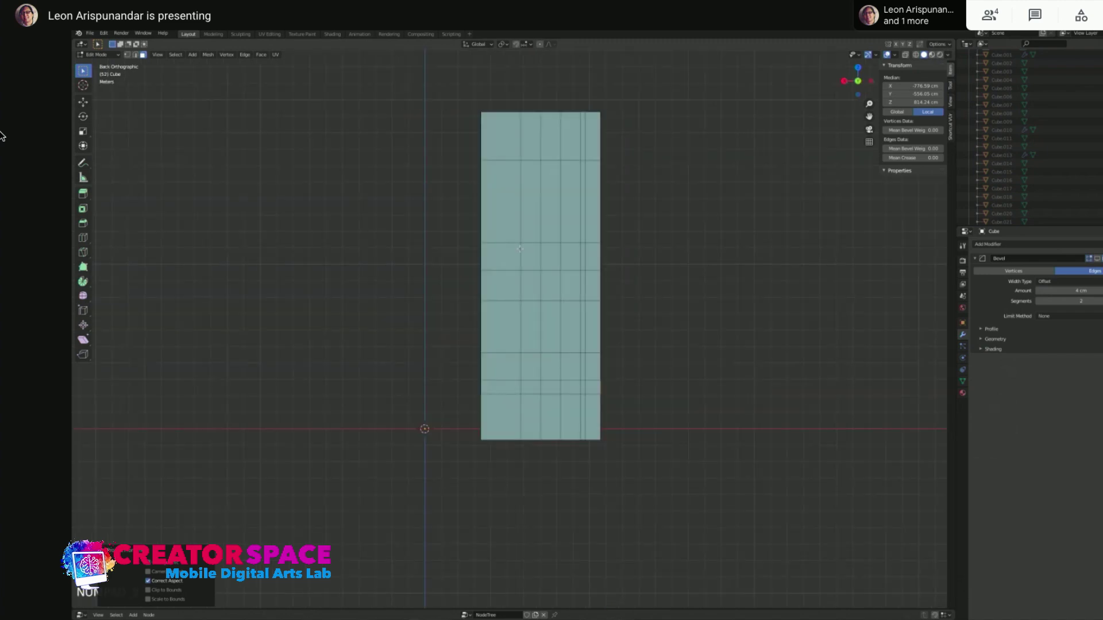
left_click(732, 148)
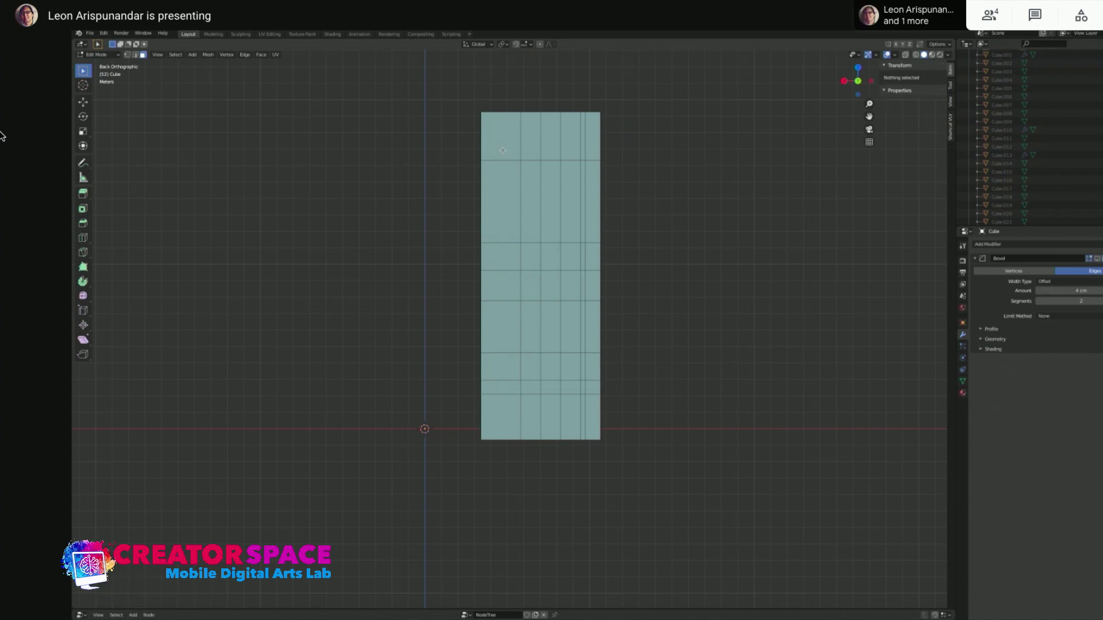
key("c")
mouse_move(501, 136)
left_mouse_down()
mouse_move(579, 138)
mouse_move(489, 201)
mouse_move(475, 300)
mouse_move(586, 336)
mouse_move(506, 382)
mouse_move(583, 425)
mouse_move(554, 379)
left_mouse_up()
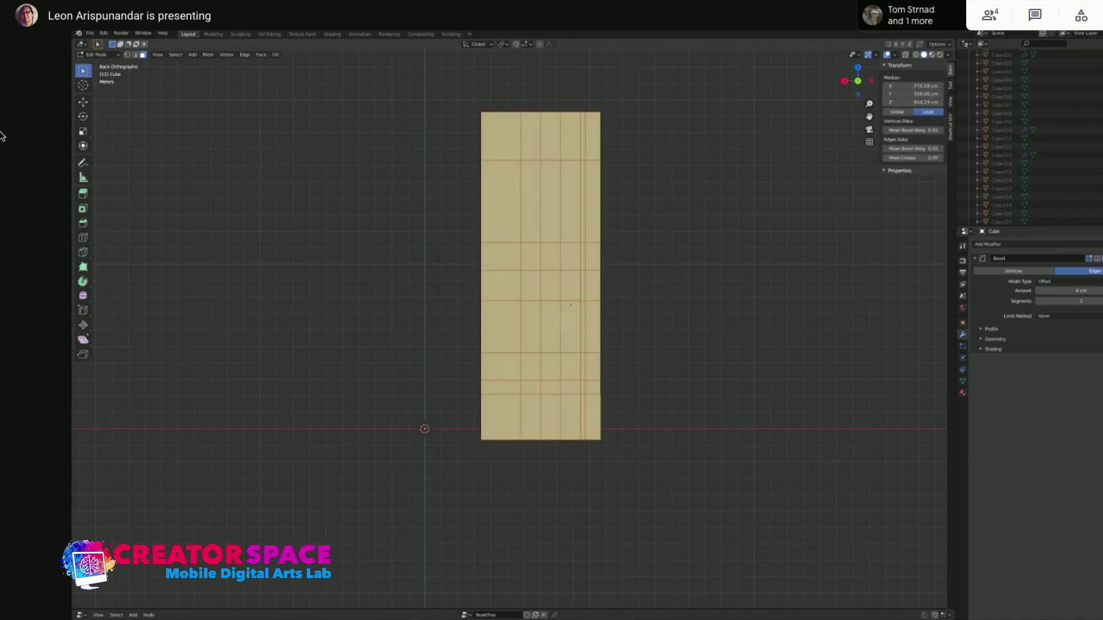
key("u")
left_click(651, 222)
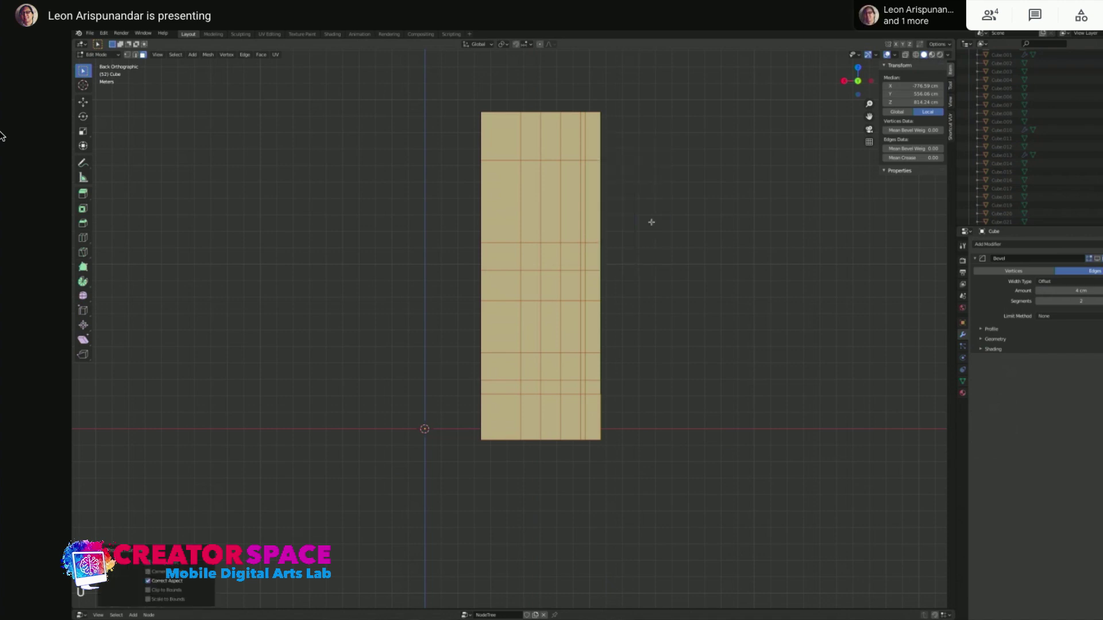
Check the shell's walls in perspective and clear the face selection, staying in Edit Mode
key("KP_1")
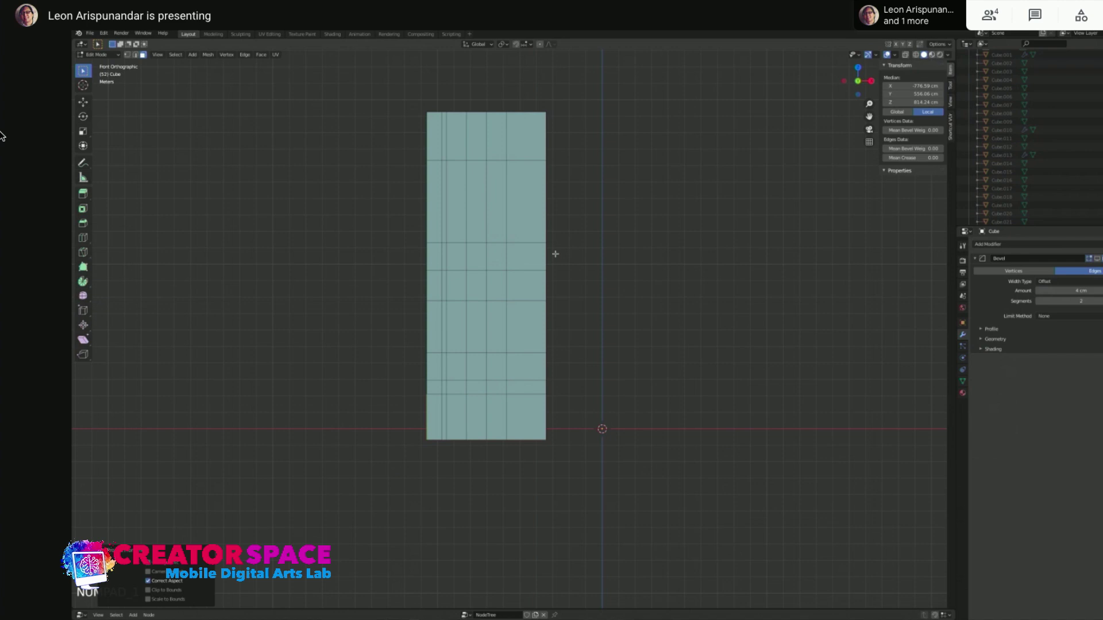
middle_click_drag(592, 224, 526, 243)
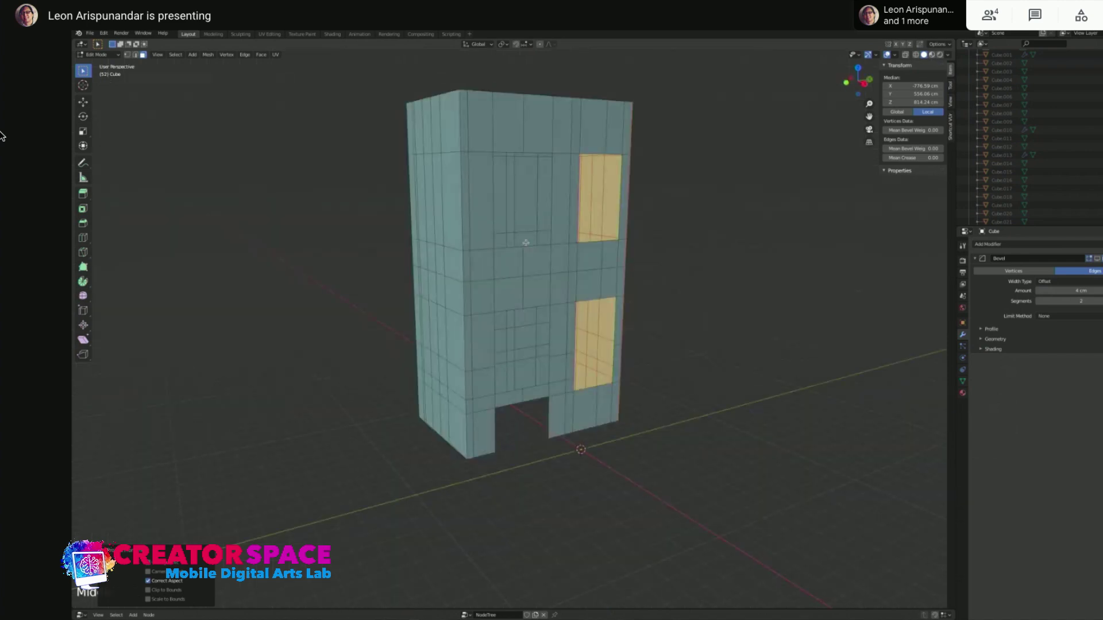
key("KP_1")
scroll(546, 238, "down", 2)
mouse_move(632, 243)
middle_mouse_down()
mouse_move(604, 260)
mouse_move(615, 253)
middle_mouse_up()
key("Tab")
key("Tab")
left_click(621, 218)
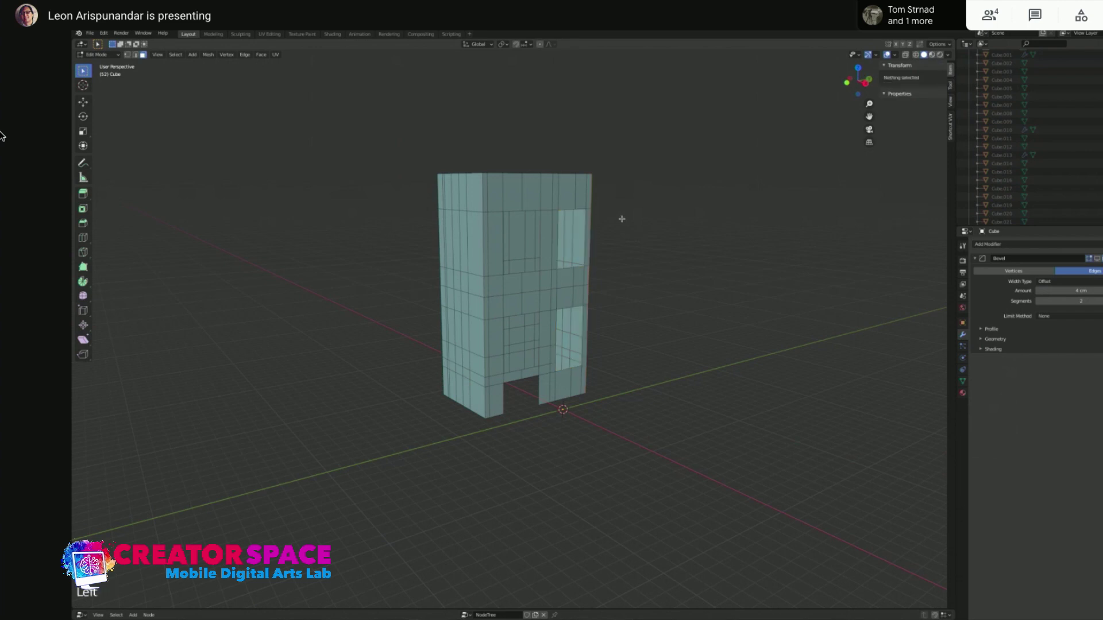
middle_click_drag(659, 214, 649, 214)
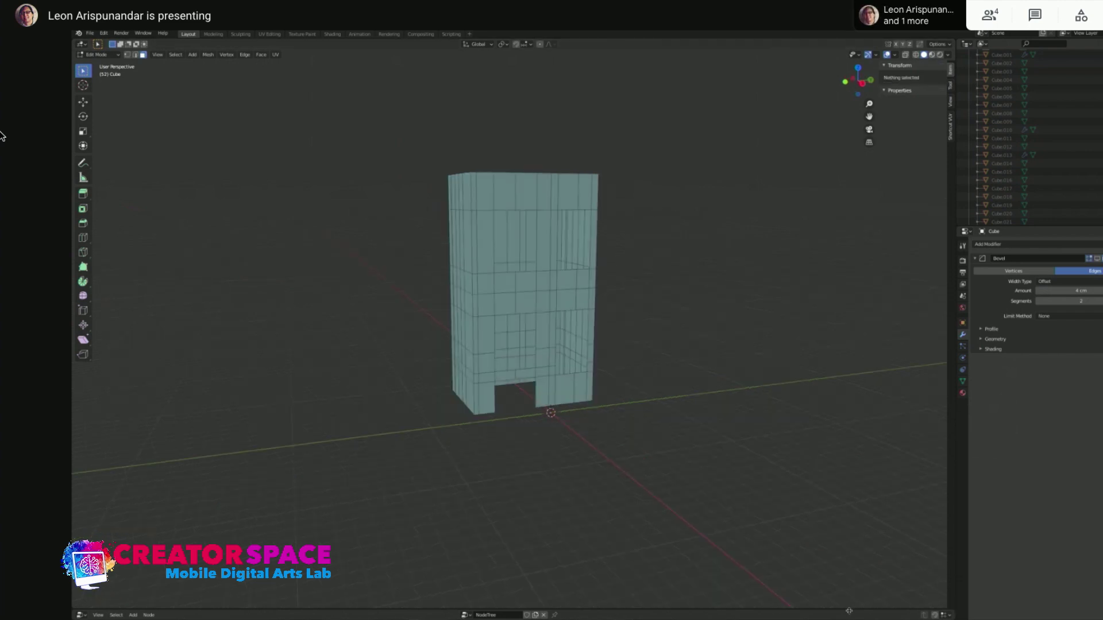
Expand the node editor area beneath the 3D viewport and merge it into the viewport
left_click_drag(796, 606, 808, 349)
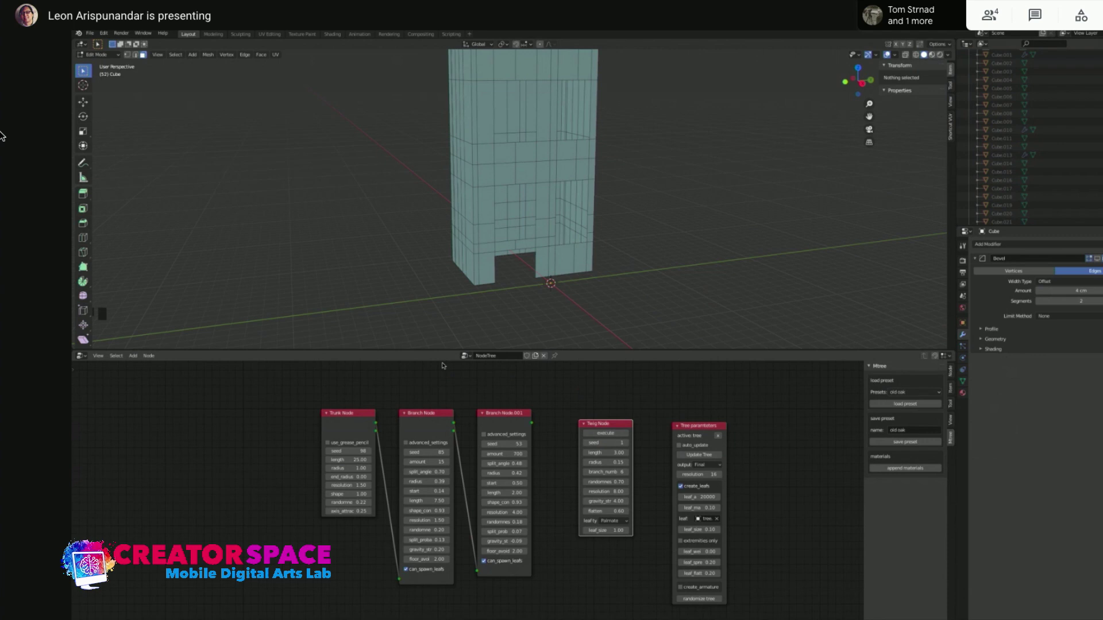
key("t")
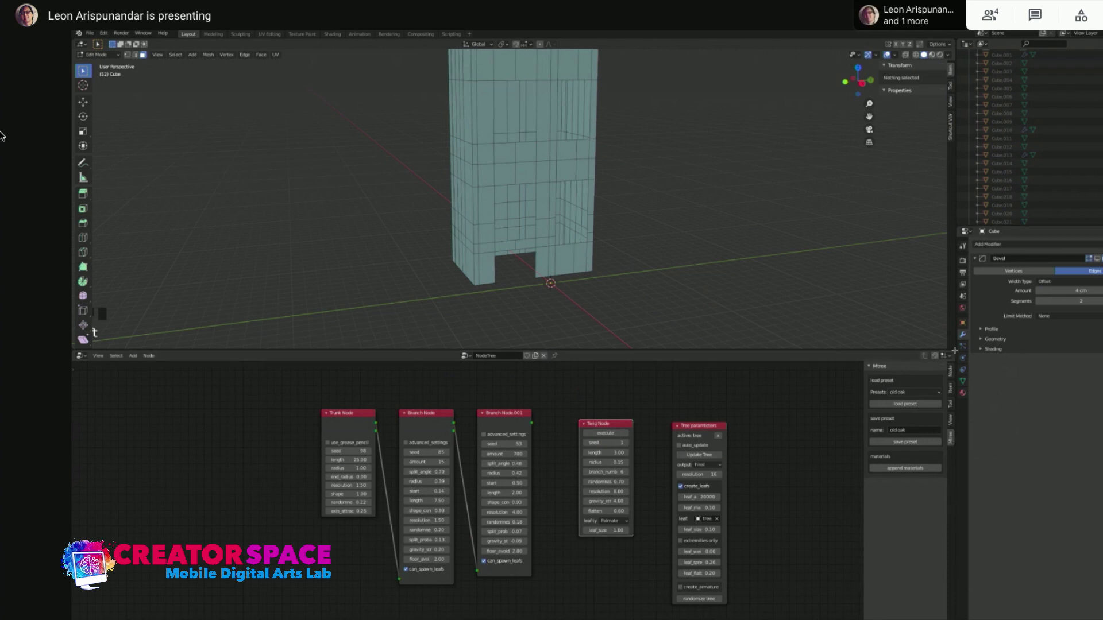
left_click_drag(943, 342, 862, 402)
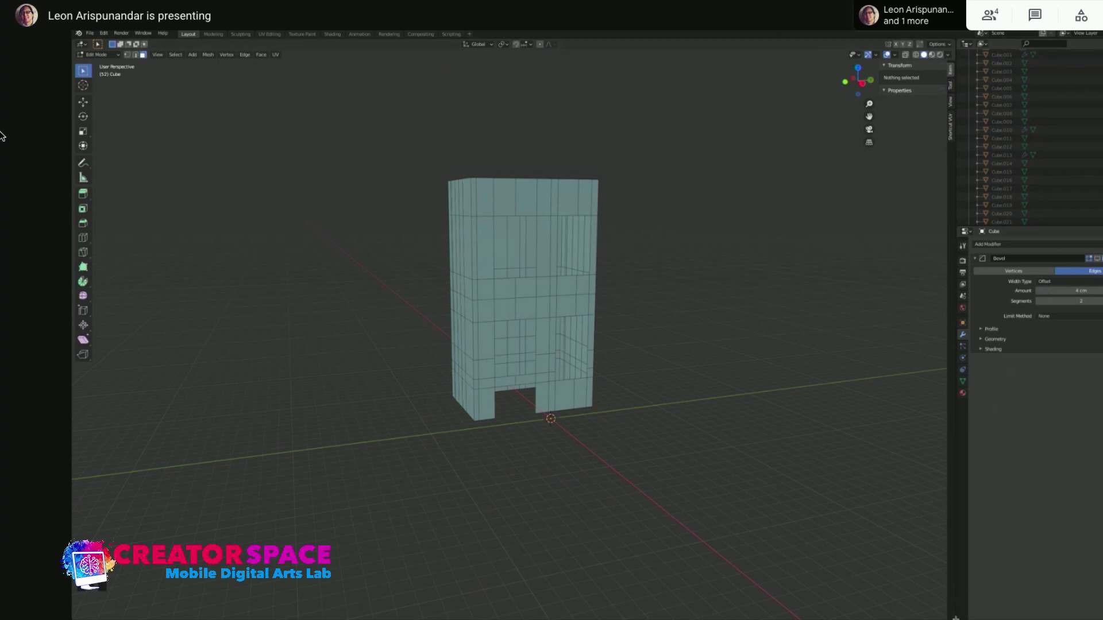
left_click_drag(955, 618, 637, 508)
left_click(941, 605)
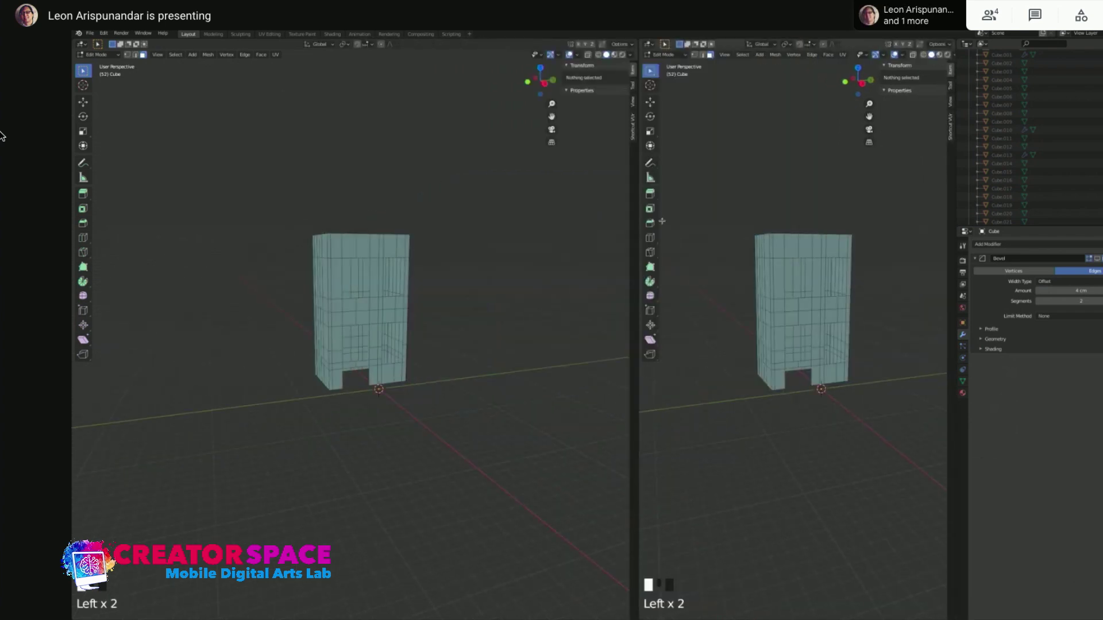
right_click(639, 42)
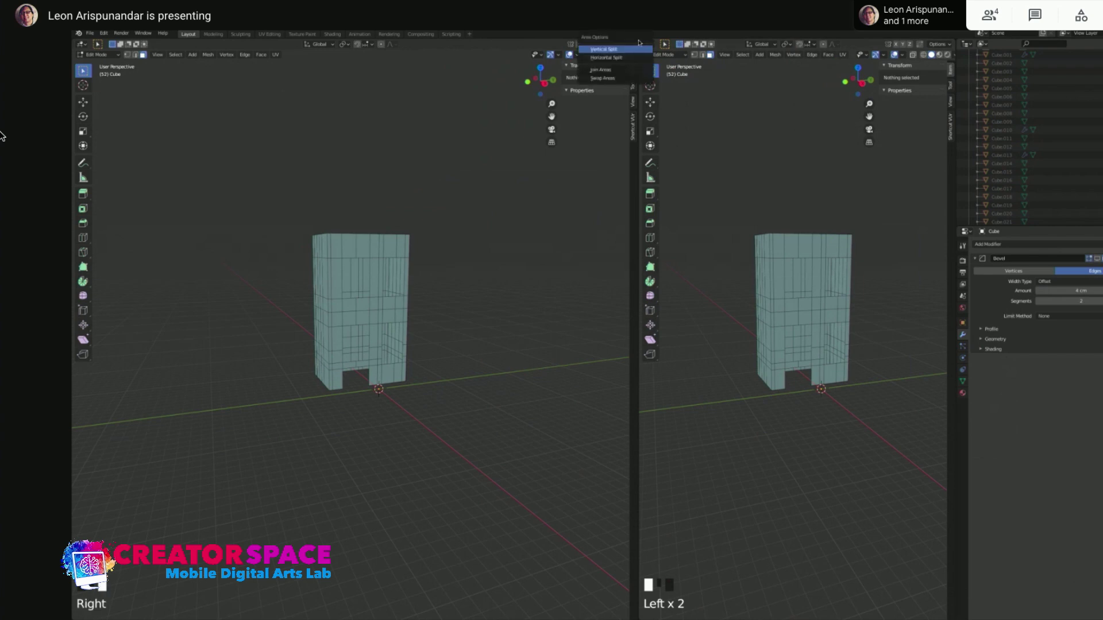
left_click(632, 70)
left_click(727, 88)
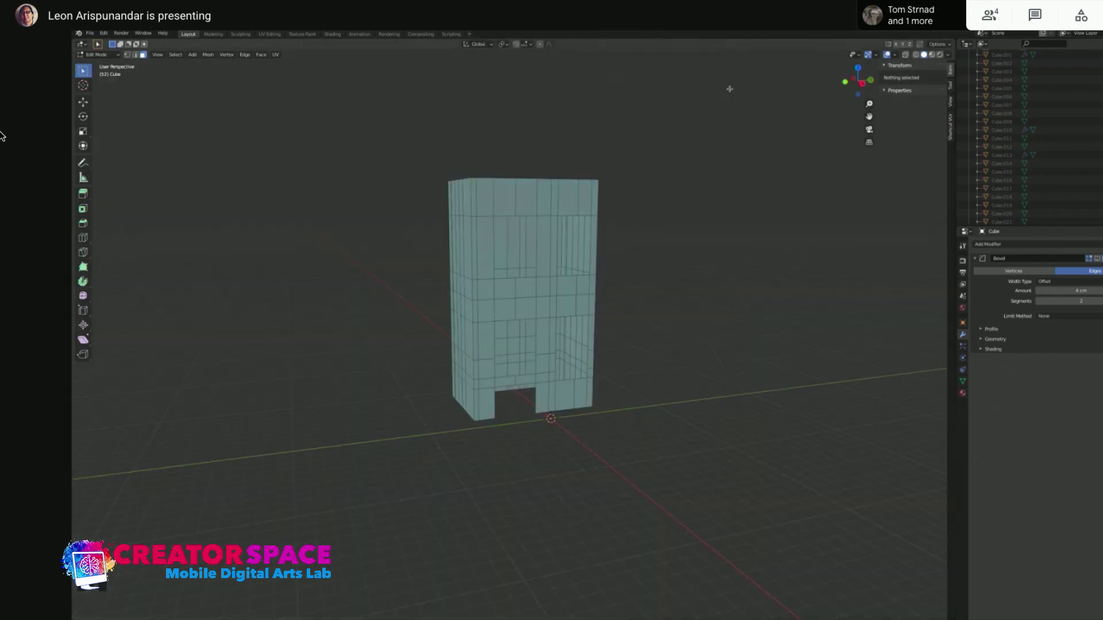
right_click(956, 618)
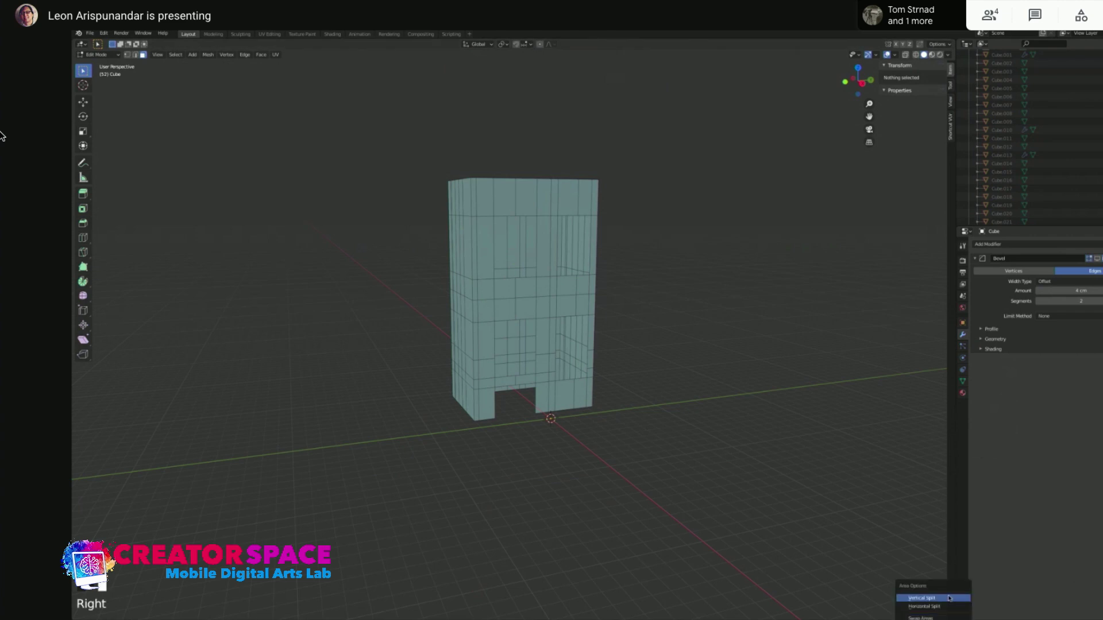
left_click(948, 597)
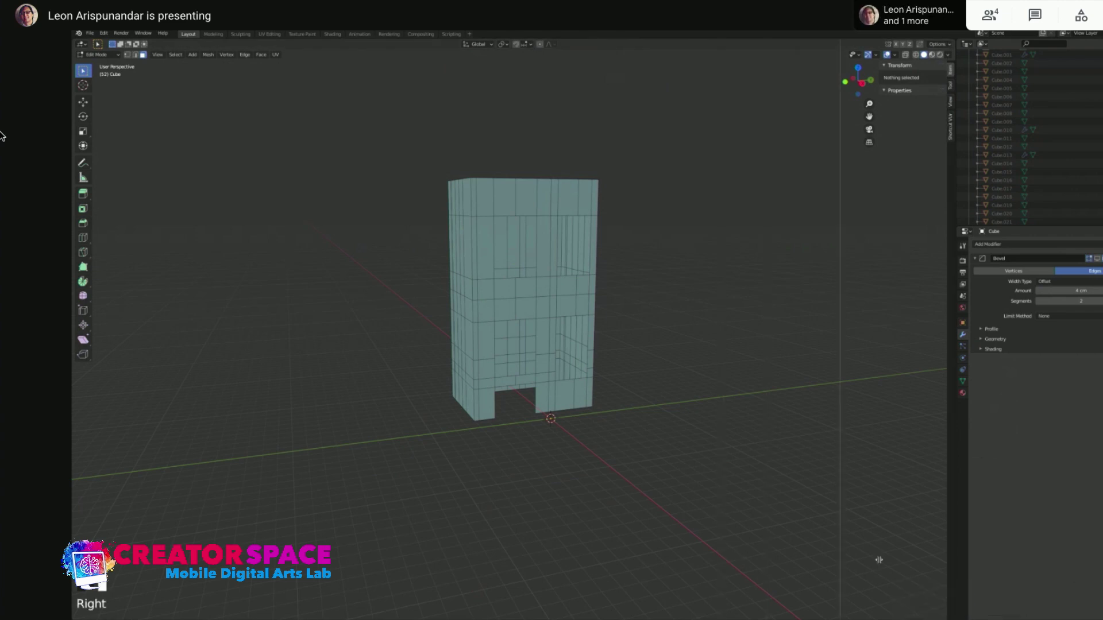
right_click(959, 619)
right_click(960, 618)
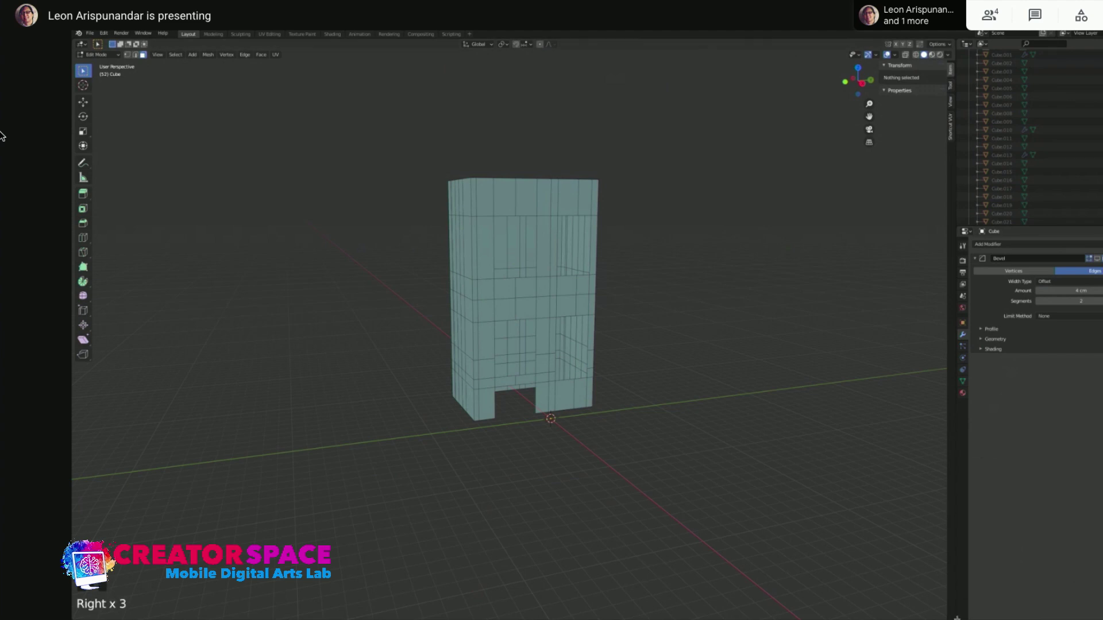
right_click(957, 619)
left_click(957, 618)
right_click(957, 619)
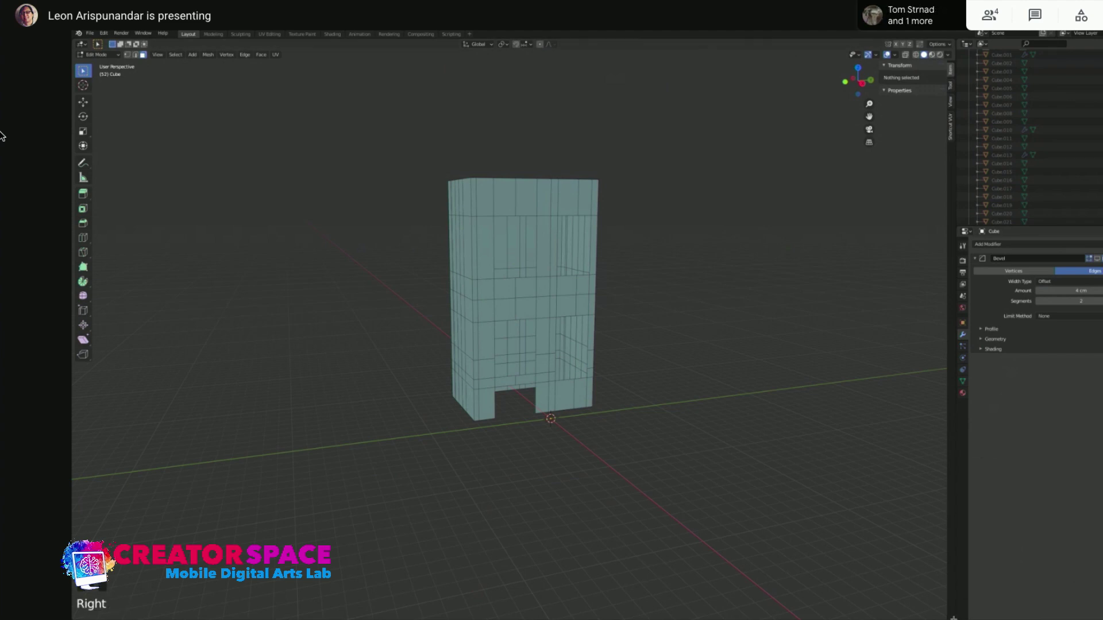
Split the 3D viewport into two stacked areas, divide the lower one into two side by side, and make the upper area slightly taller
left_click_drag(950, 617, 932, 299)
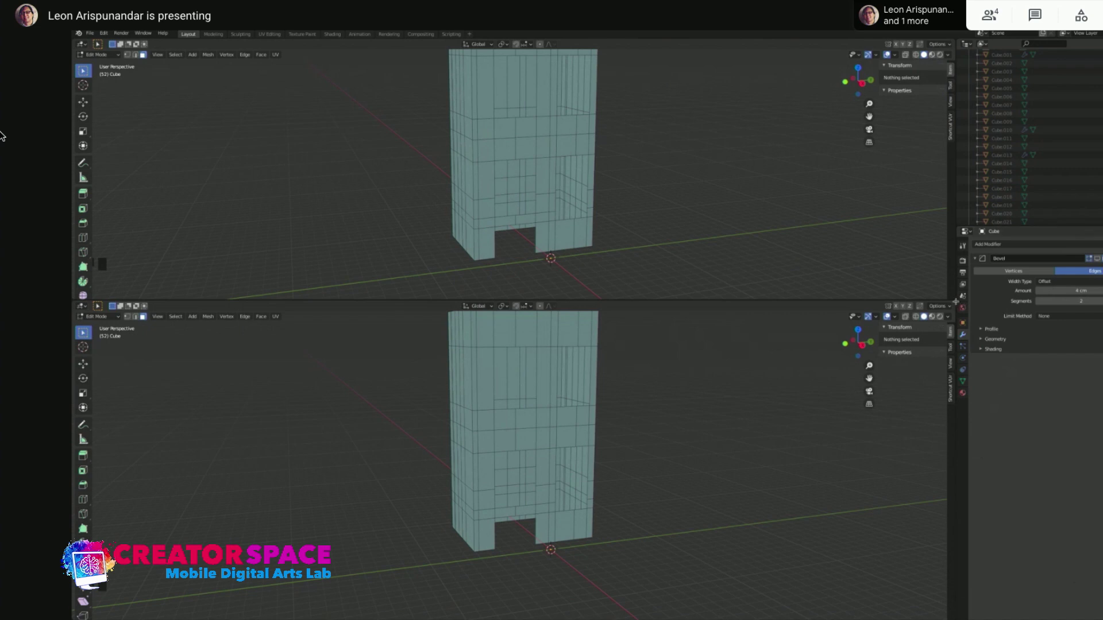
left_click_drag(955, 301, 525, 303)
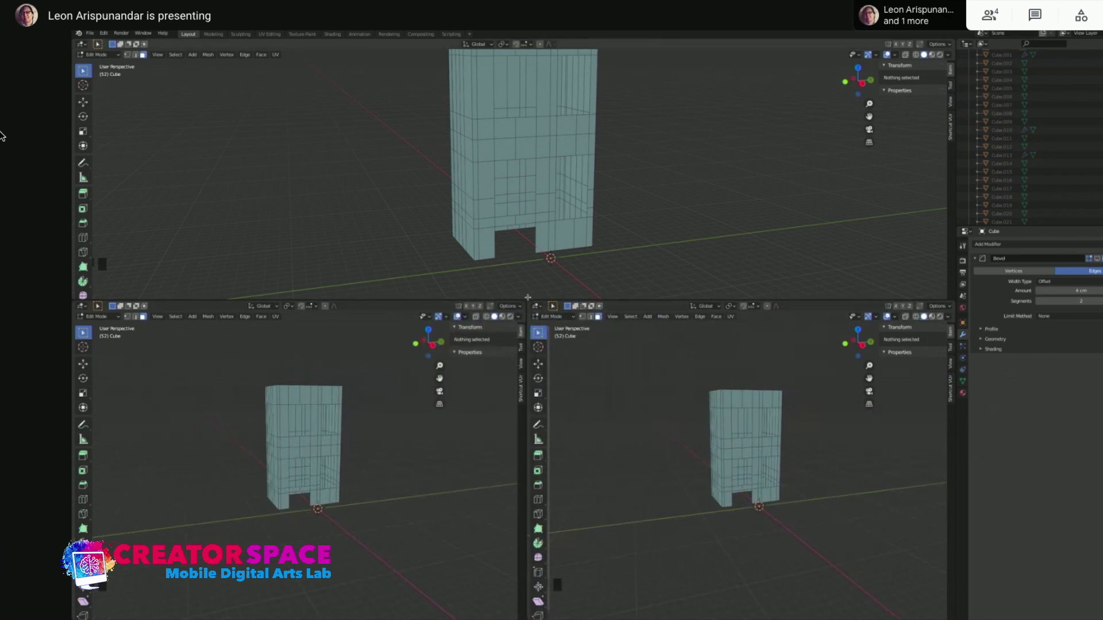
left_click_drag(528, 299, 528, 333)
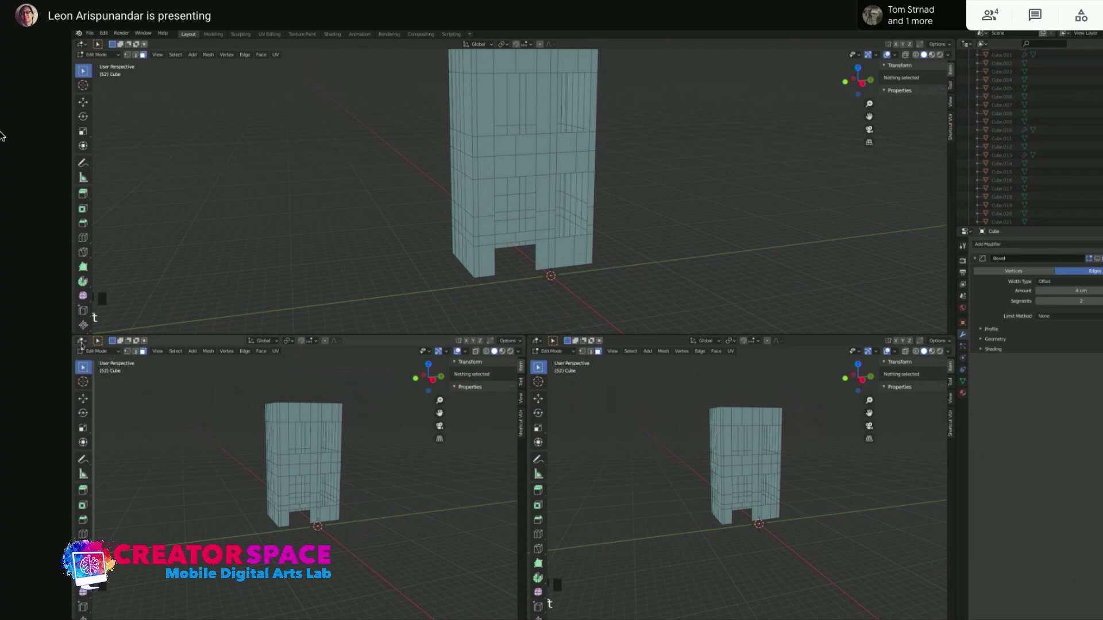
Turn one lower area into a UV Editor and the other into a Shader Editor showing the material's nodes
left_click(81, 341)
left_click(92, 389)
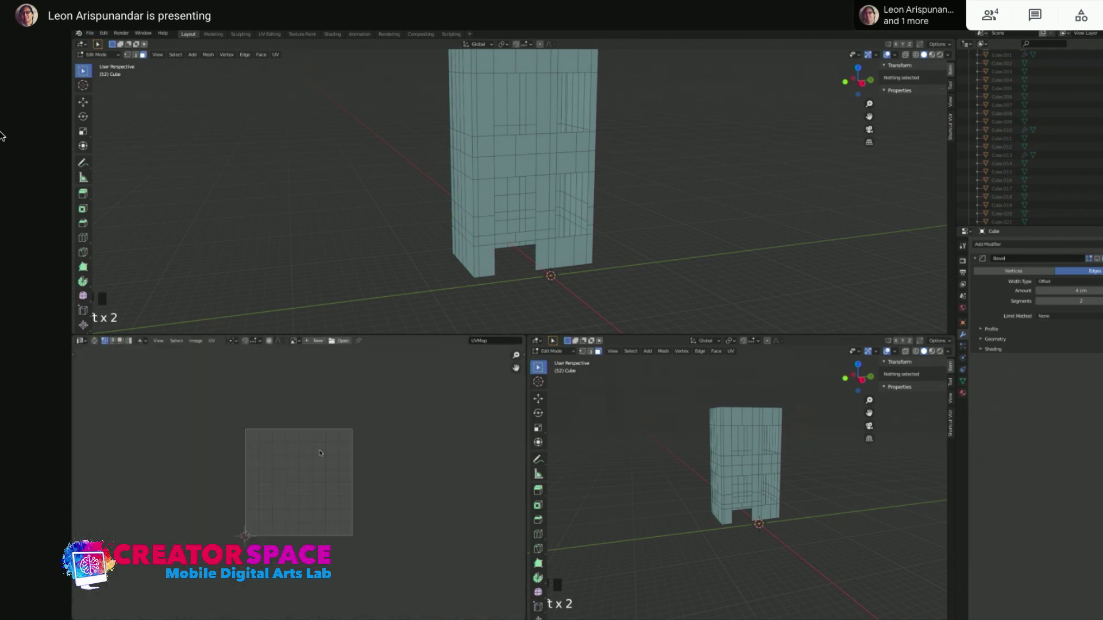
left_click(537, 341)
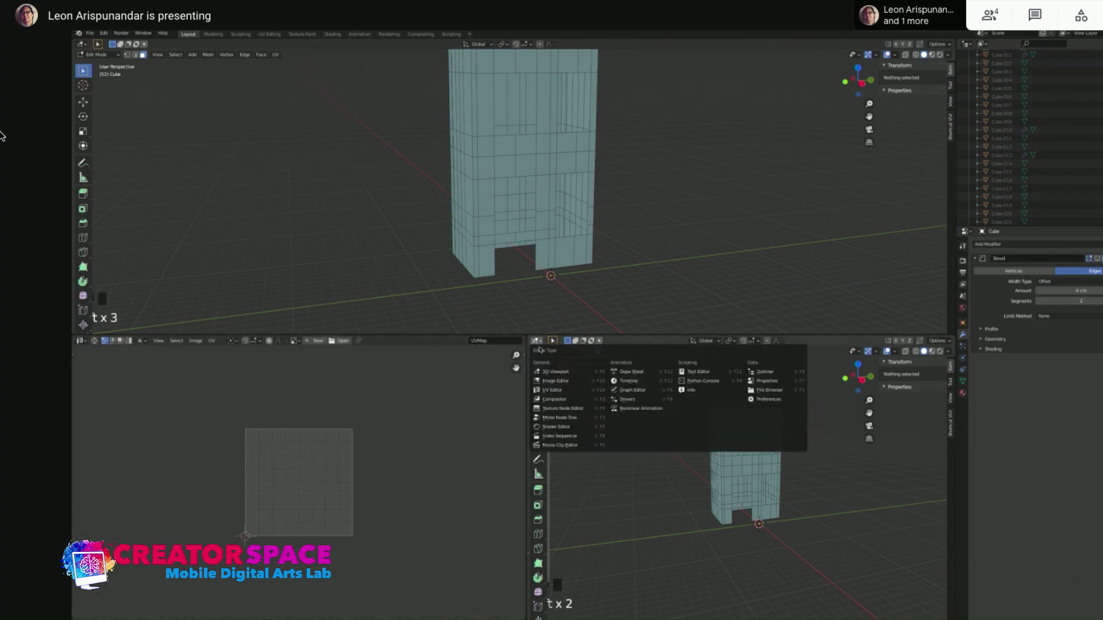
left_click(546, 427)
middle_click_drag(645, 465, 713, 418, "shift")
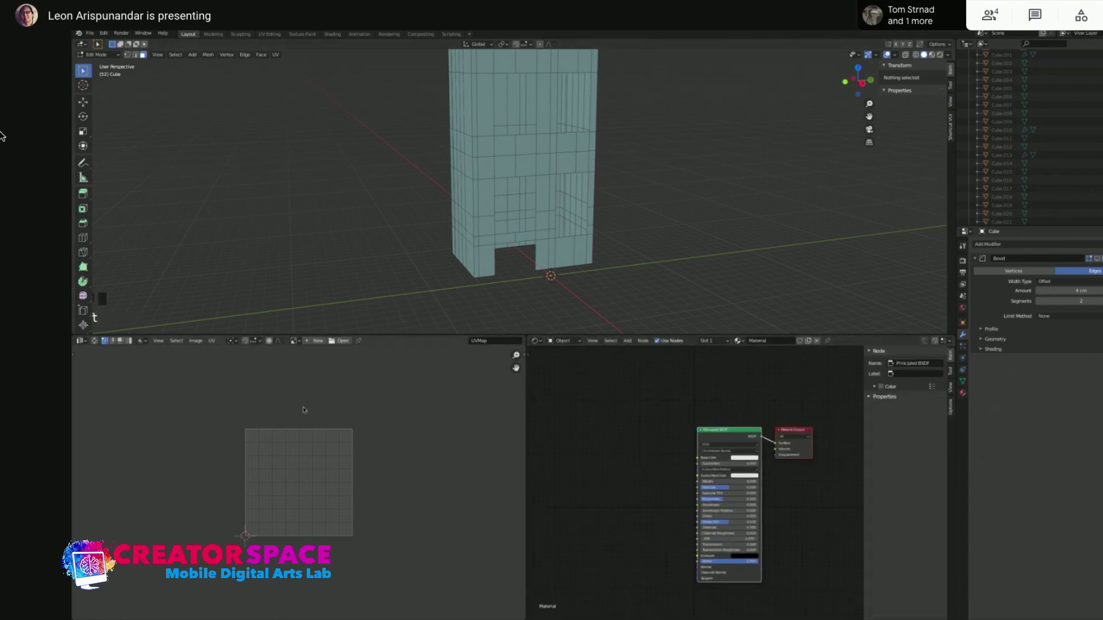
Select all of the shell's faces so their UV islands are displayed in the UV Editor
left_click(504, 167)
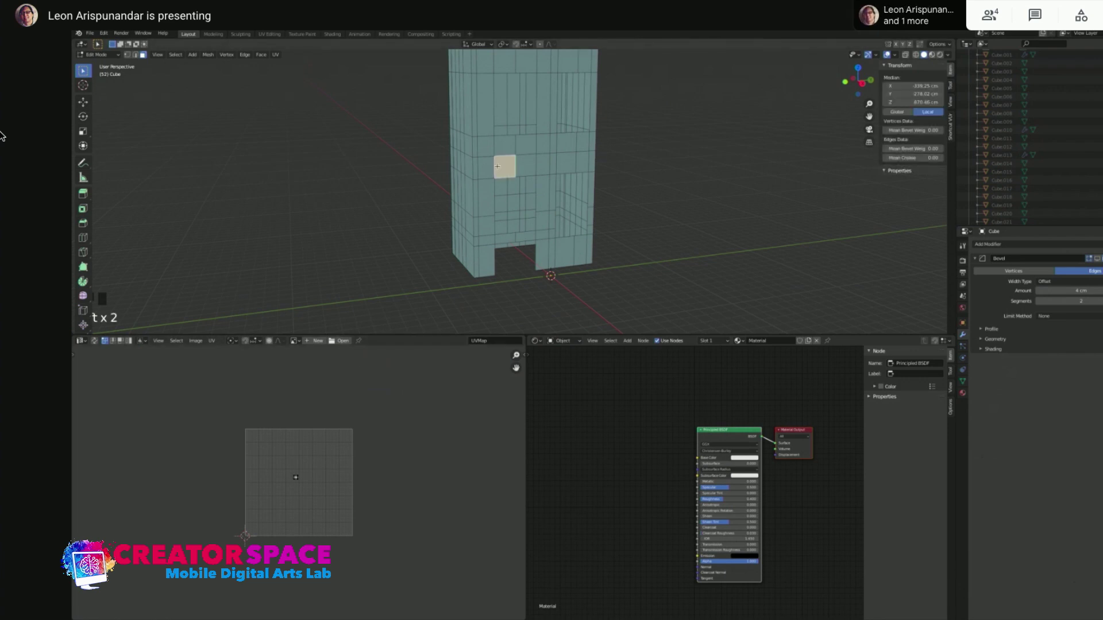
key("a")
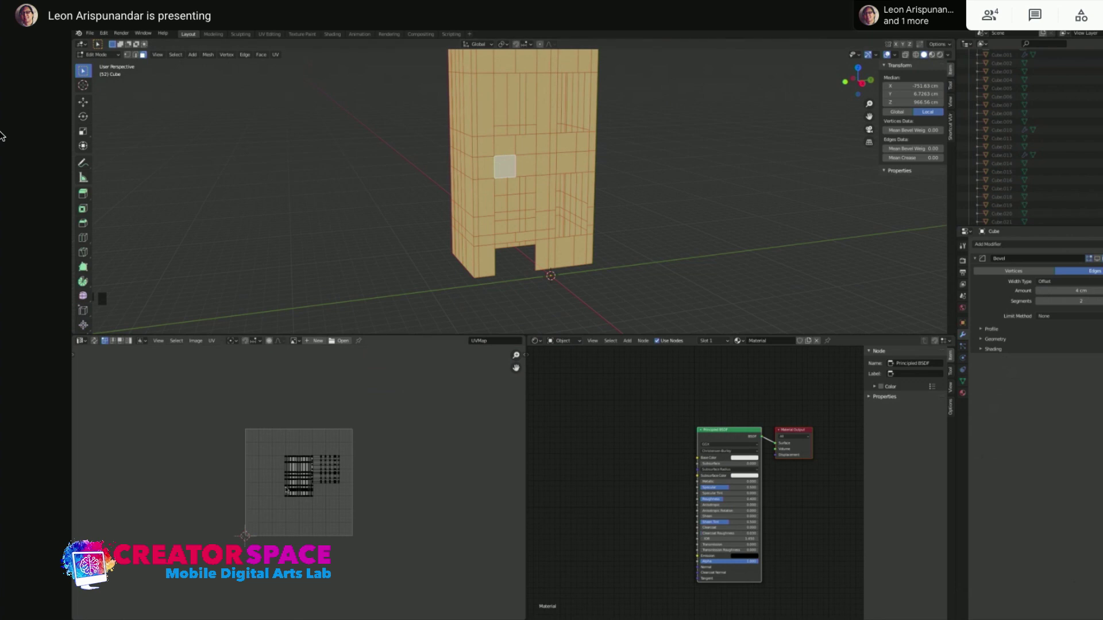
scroll(301, 487, "up", 4)
key("t")
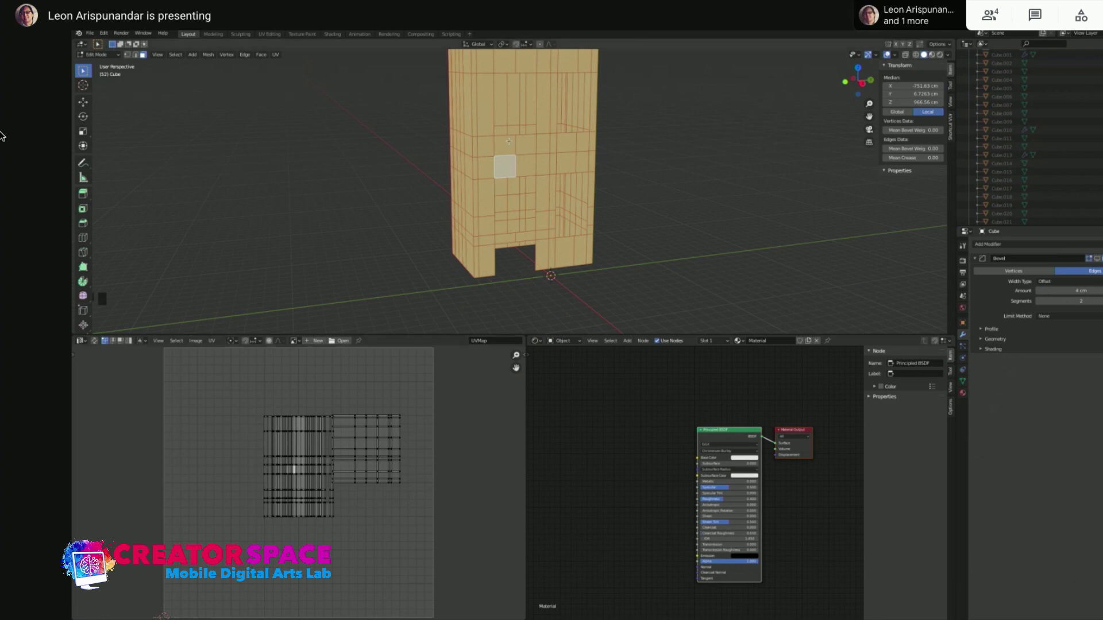
scroll(294, 475, "up", 2)
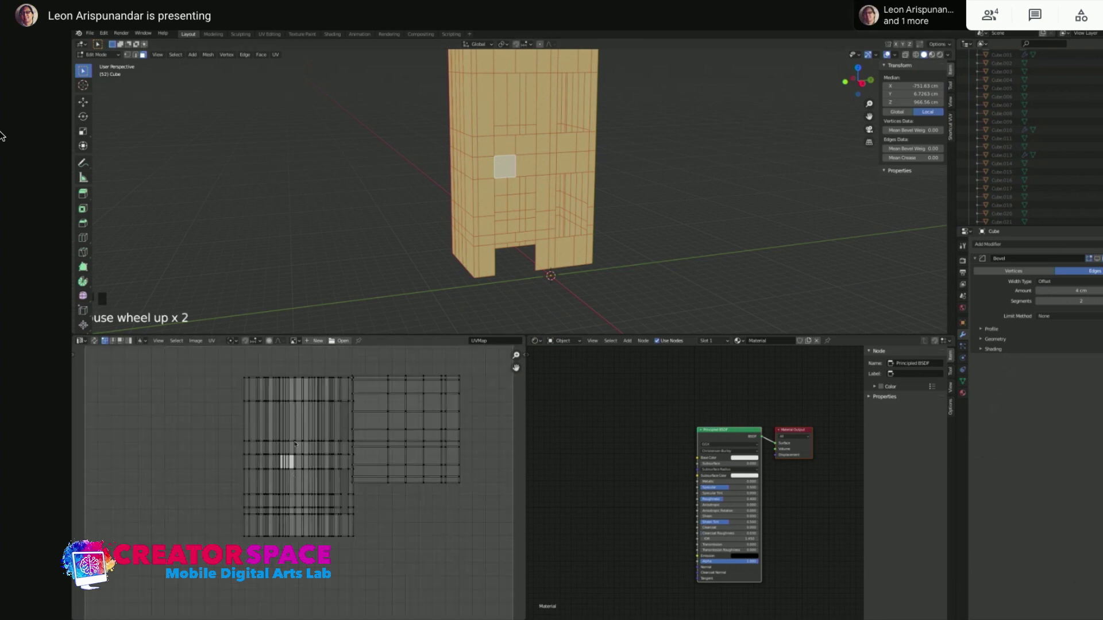
Select the whole windowless wide wall island in the stacked UVs and move it clear to the left of the stack
key("t")
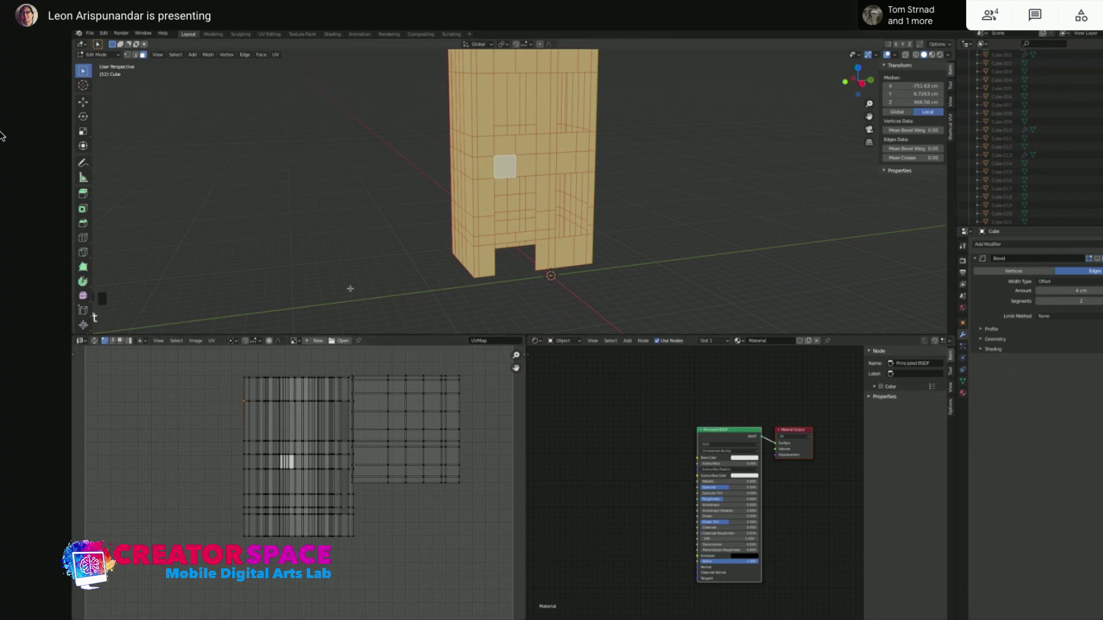
key("t")
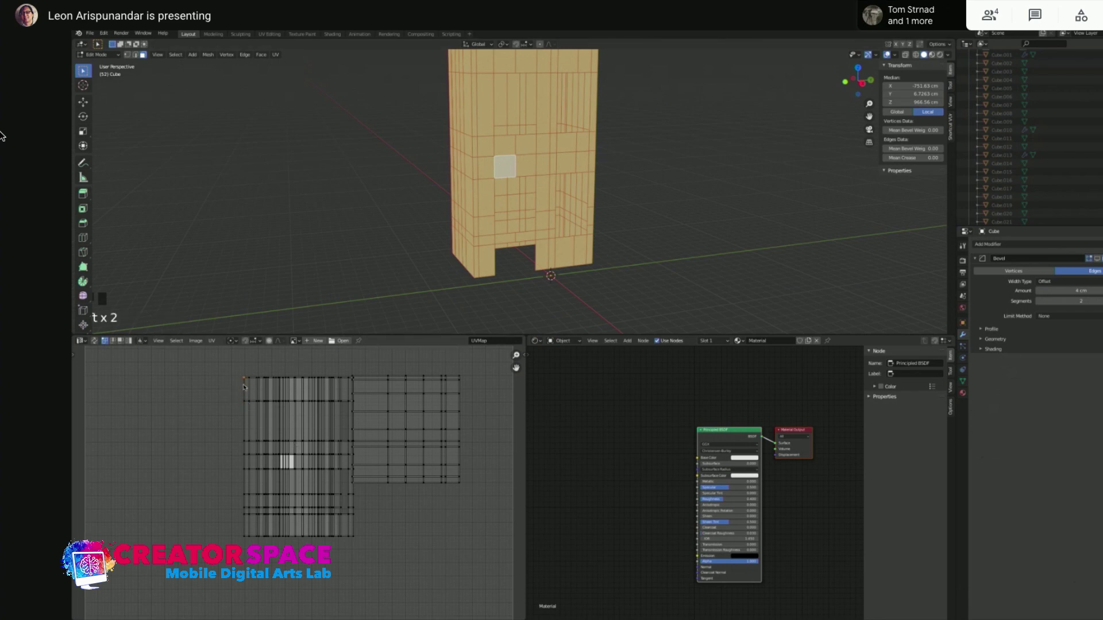
middle_click_drag(245, 386, 262, 461, "shift")
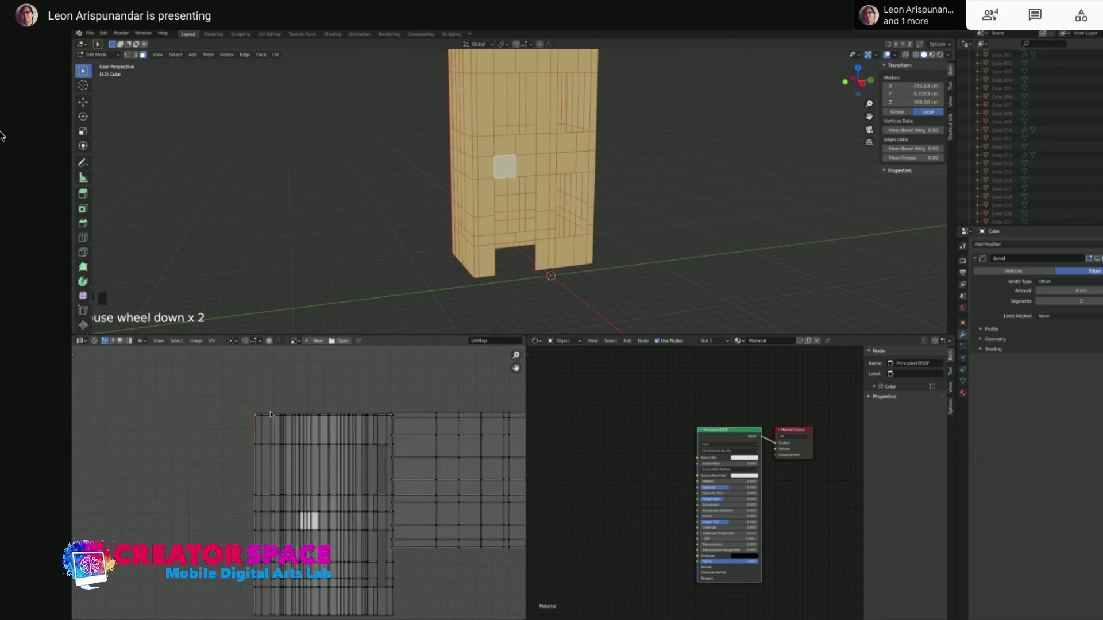
scroll(270, 415, "up", 1)
key("l")
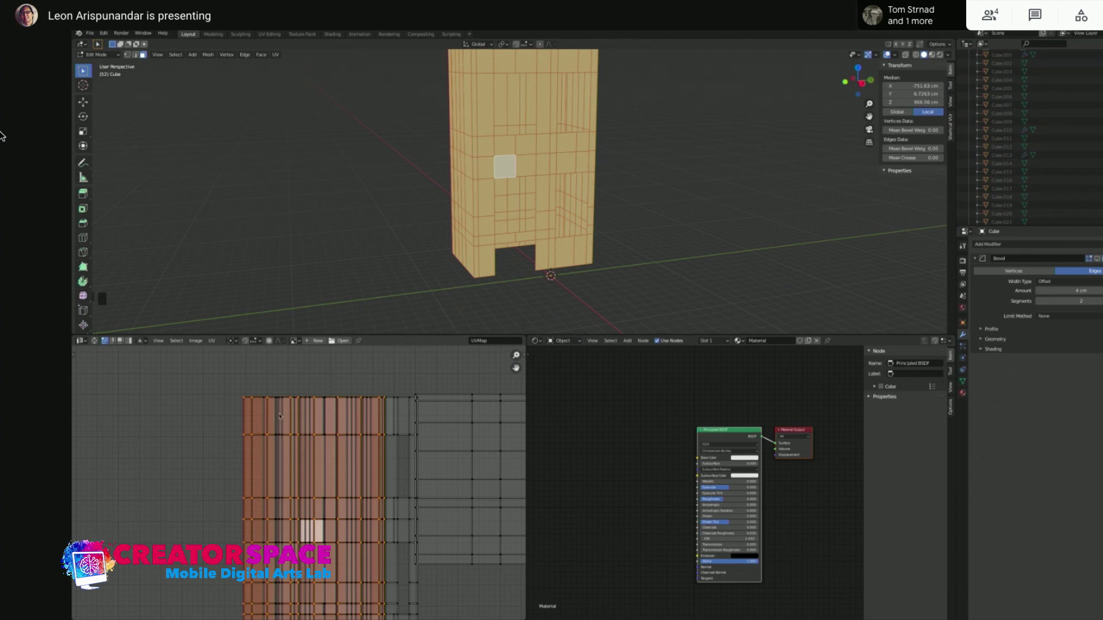
scroll(279, 416, "down", 3)
scroll(295, 476, "up", 2)
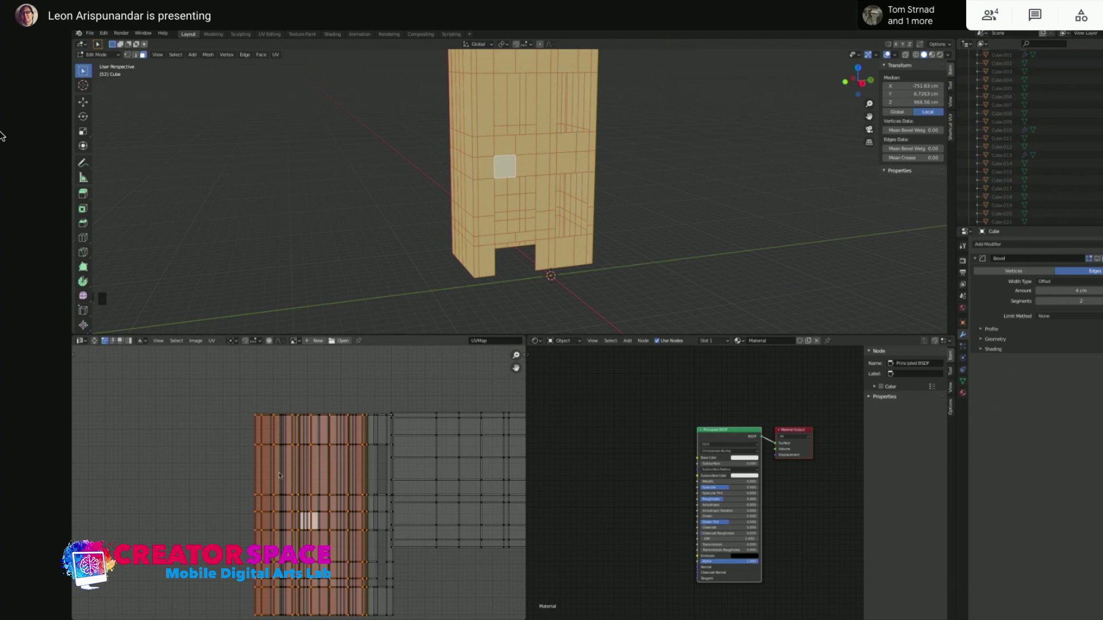
key("g")
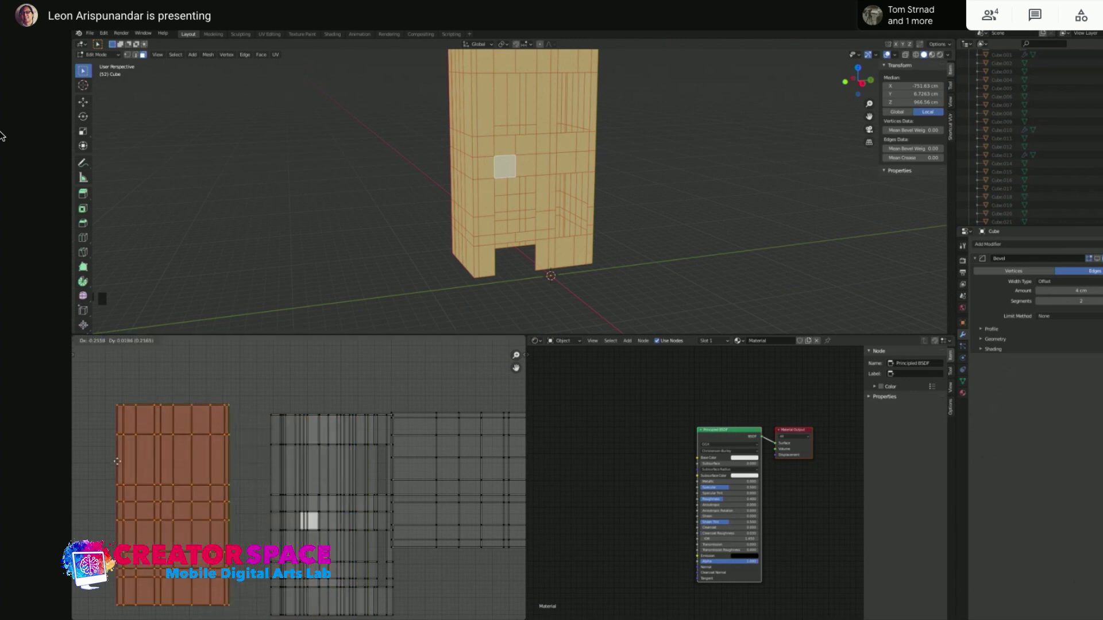
left_click(82, 461)
Select the linked narrow side wall island from the stack and move it left of the wide wall island, past the UV square's edge
left_click(273, 418)
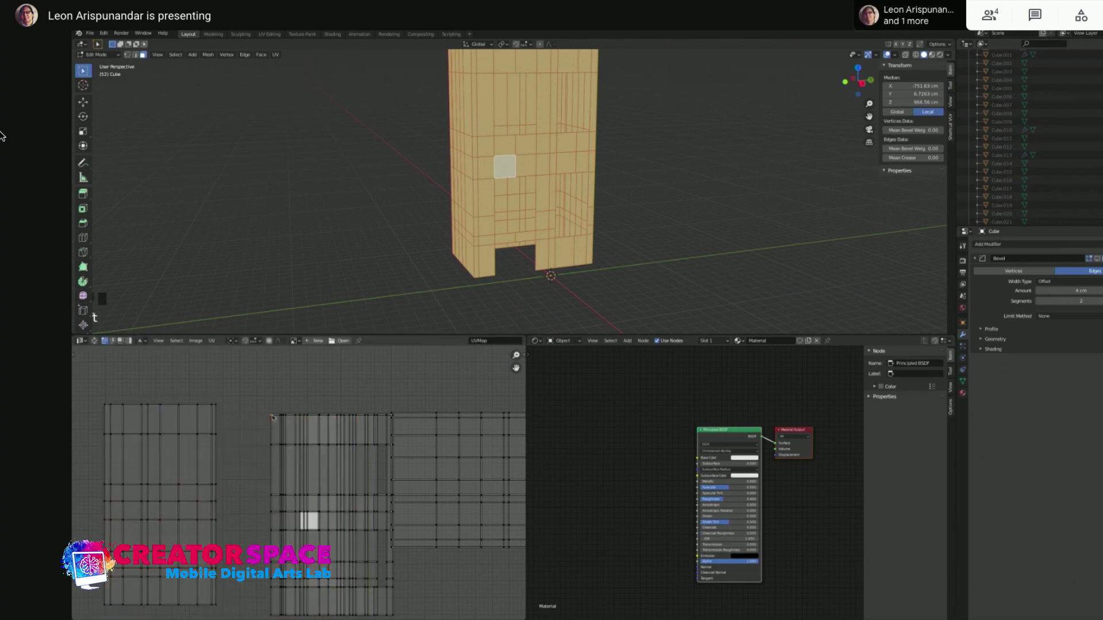
key("ctrl+l")
scroll(273, 418, "down", 2)
key("g")
left_click(274, 444)
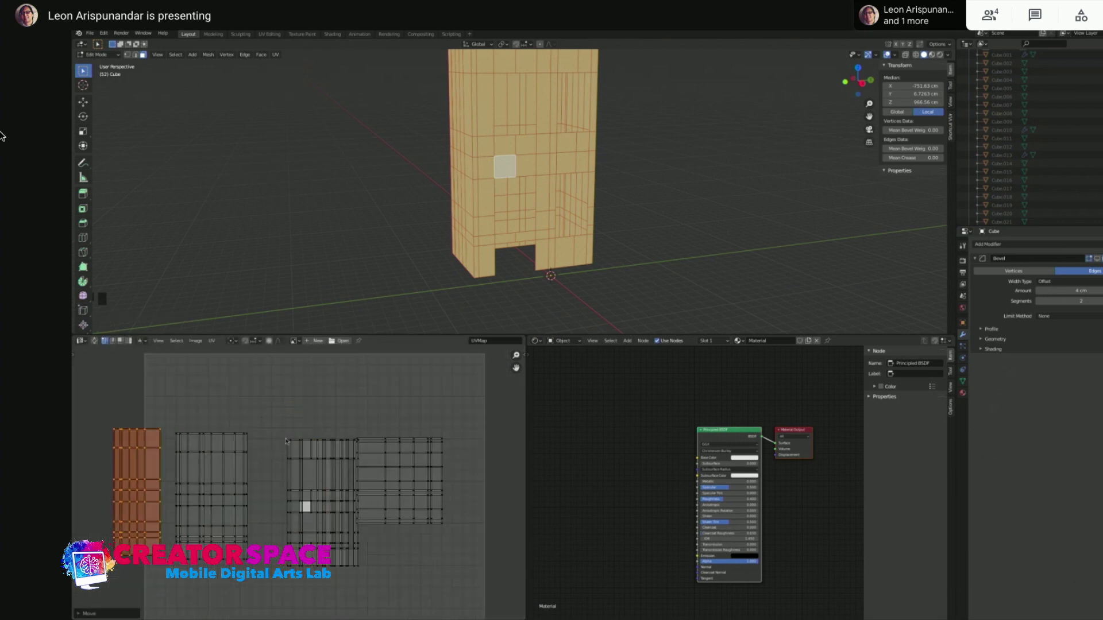
Select the front facade island with the window openings and move it to the right of the square grid island
left_click(290, 442)
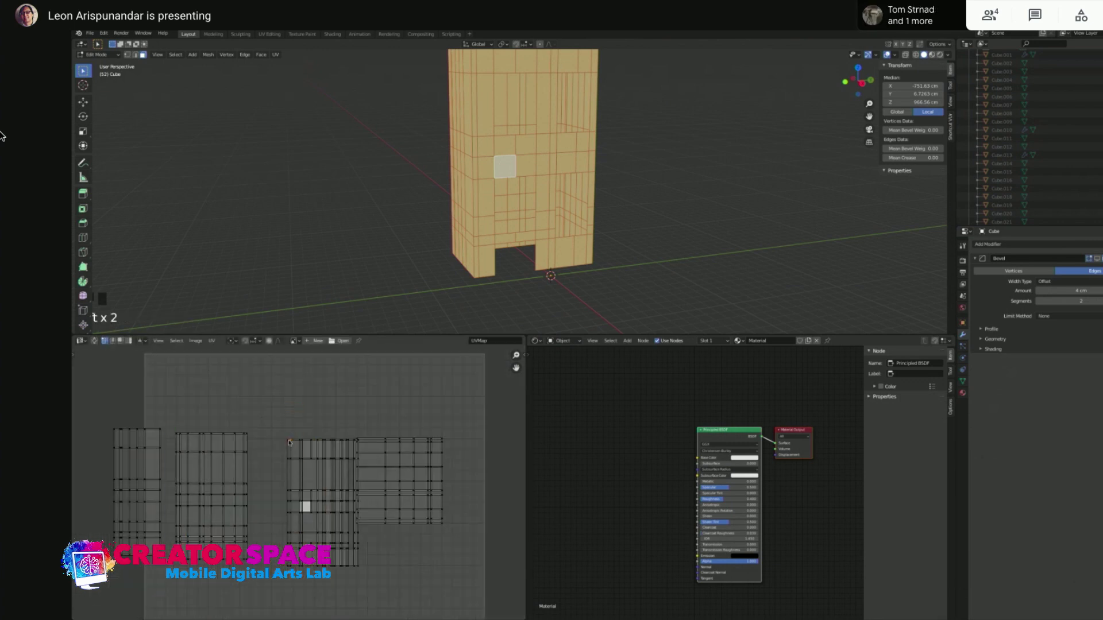
key("ctrl+l")
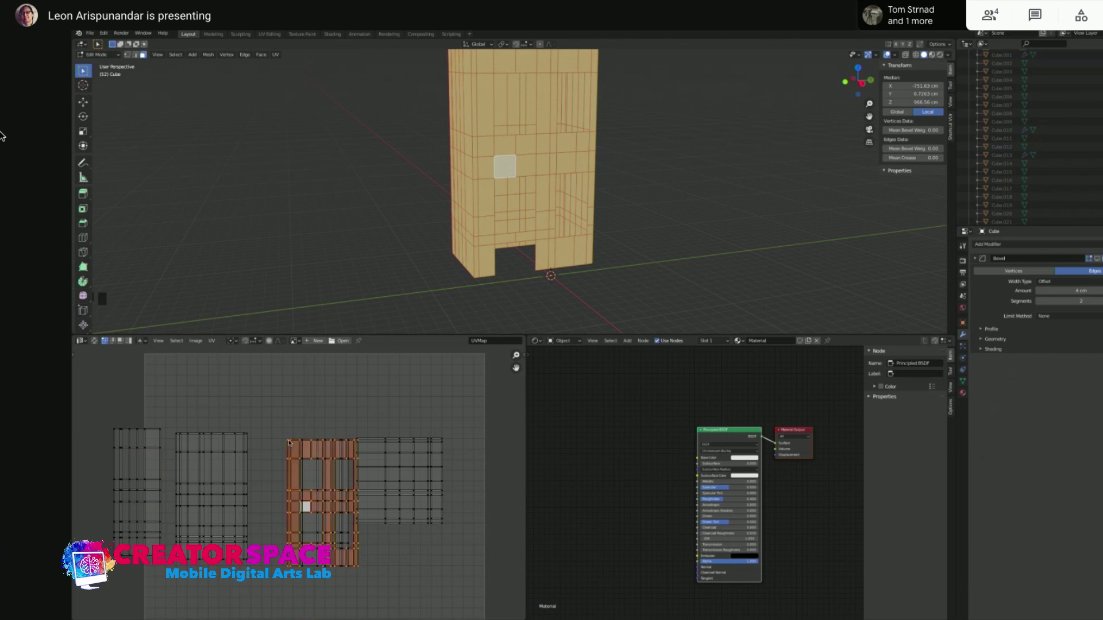
key("g")
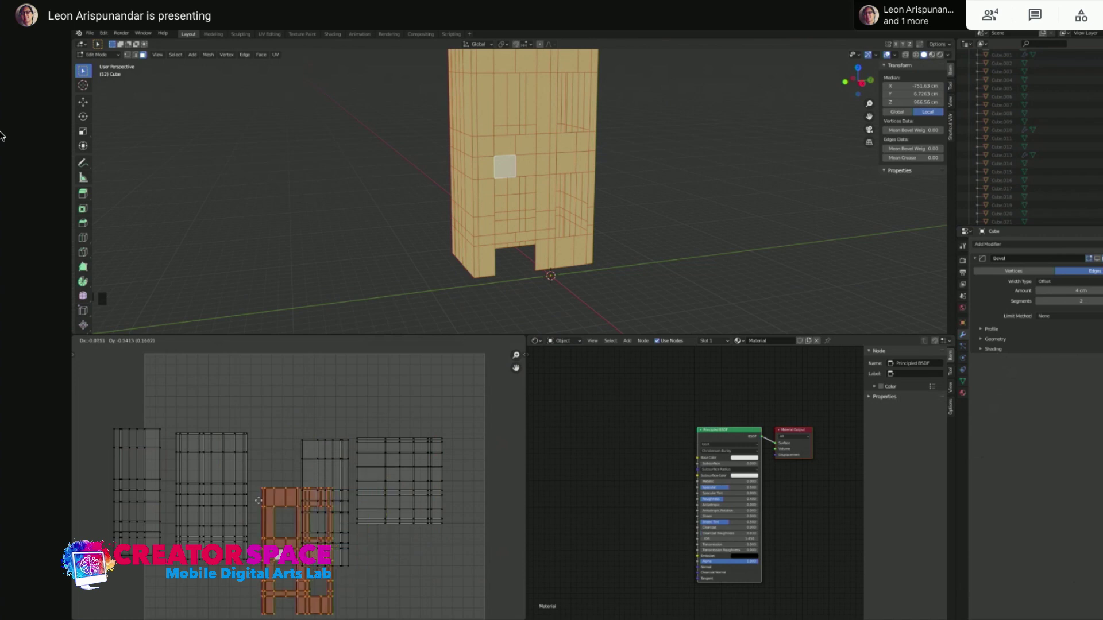
left_click(476, 372)
scroll(476, 371, "down", 1)
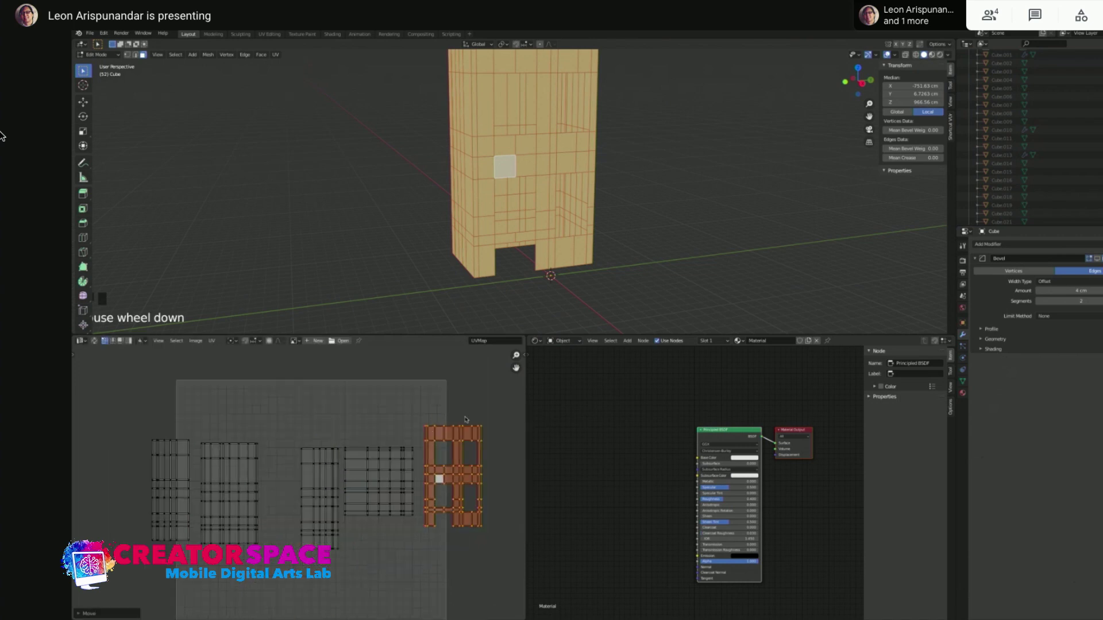
Widen the UV Editor area and hide the Shader Editor's sidebar
left_click_drag(526, 401, 679, 402)
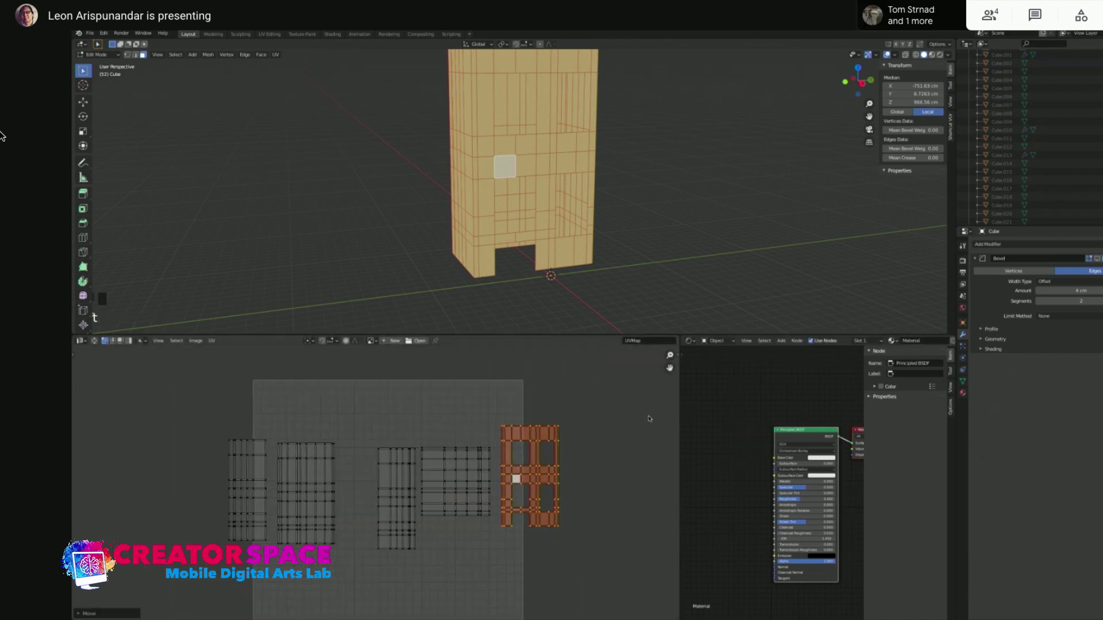
key("n")
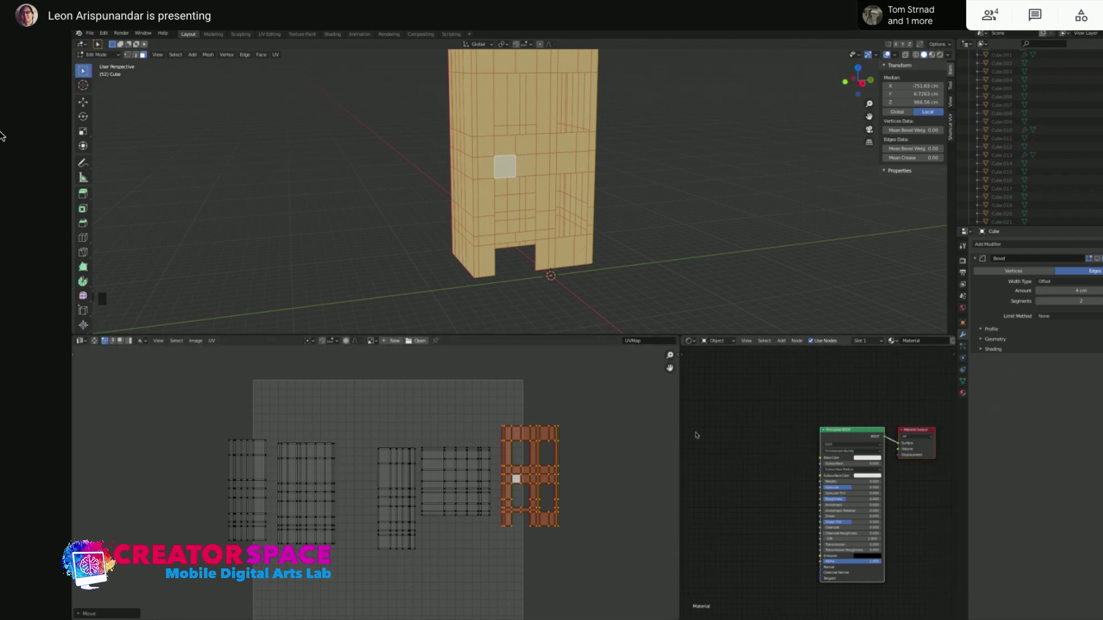
left_click_drag(680, 430, 720, 429)
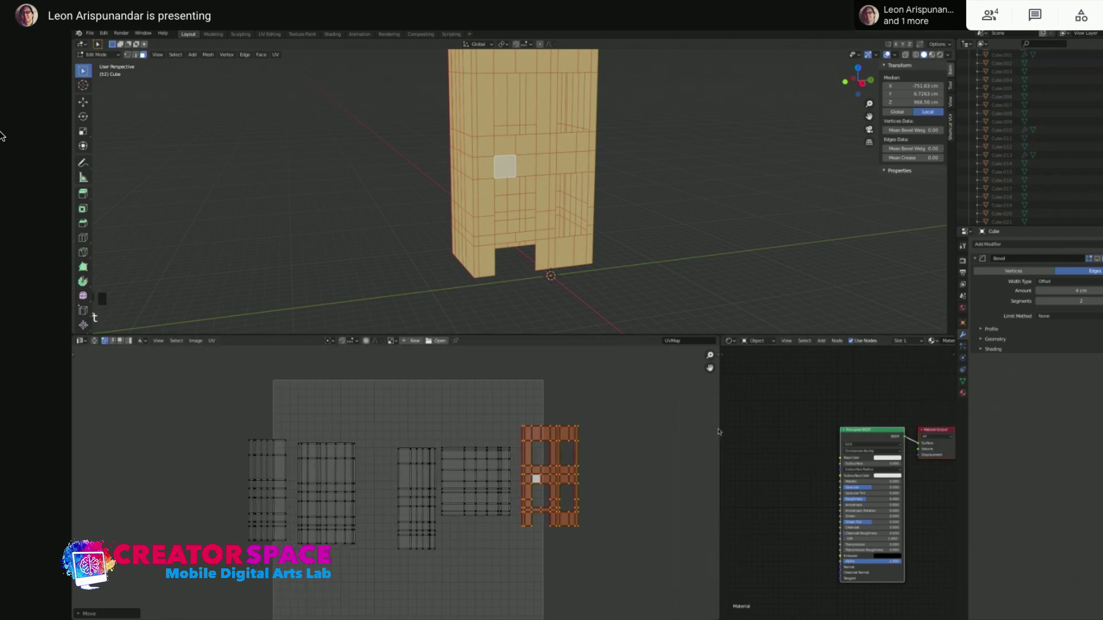
scroll(531, 459, "up", 1)
left_click(446, 441)
key("g")
left_click(580, 450)
key("ctrl+z")
Select the remaining narrow side wall island and move it outside the UV square, to the right of the facade island
key("l")
key("g")
left_click(691, 412)
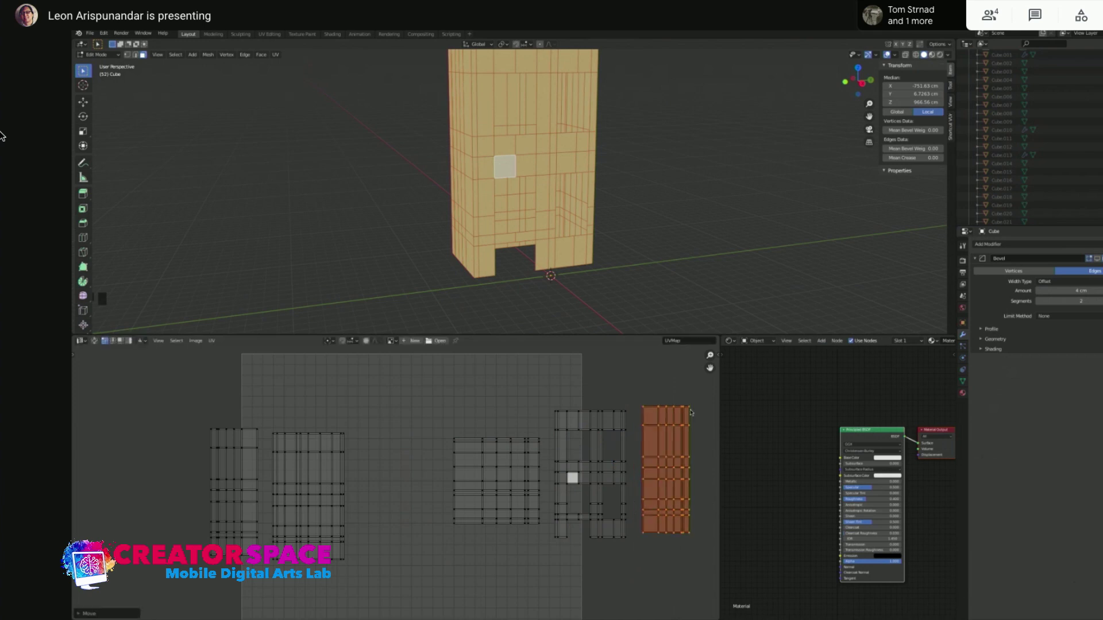
Move the whole front facade island between the wide wall island and the square grid island, and clear its selection
left_click(626, 414)
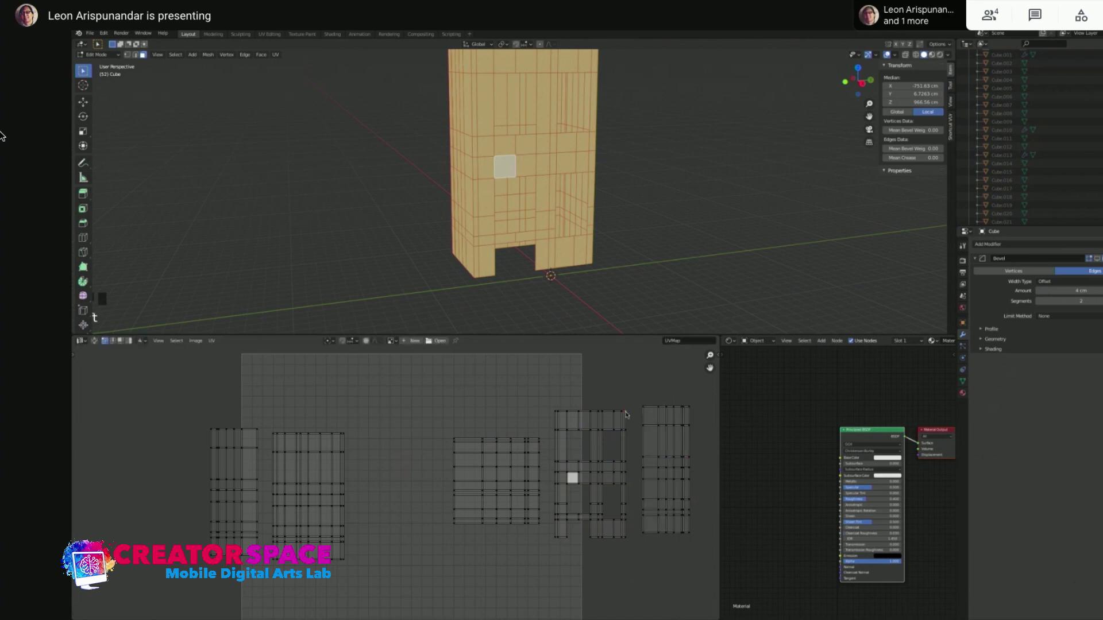
key("l")
left_click_drag(590, 414, 404, 432)
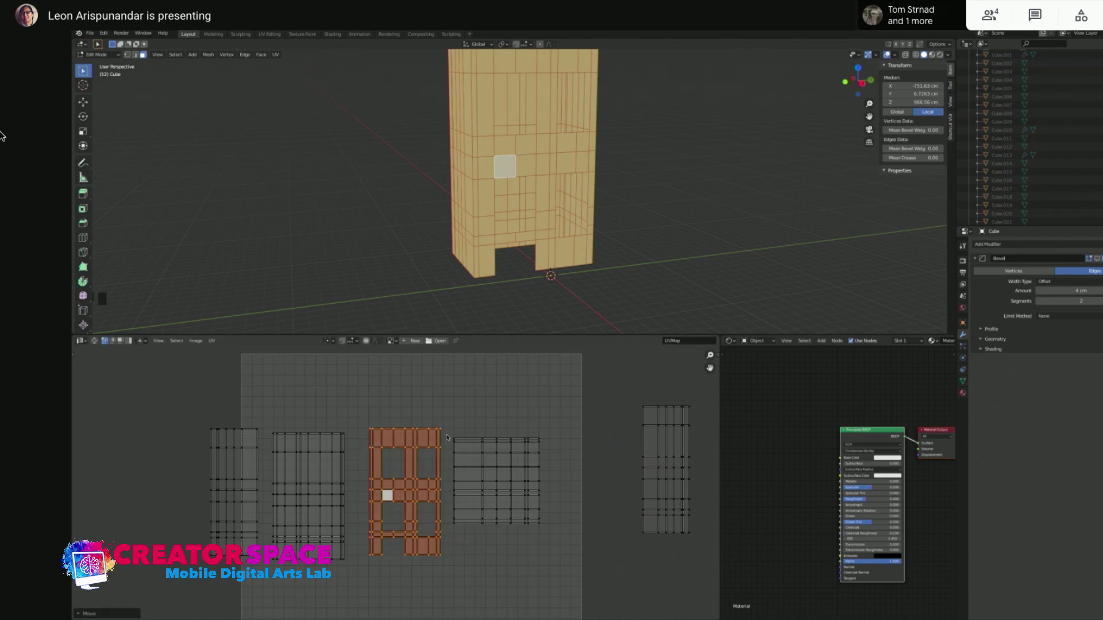
left_click(396, 471)
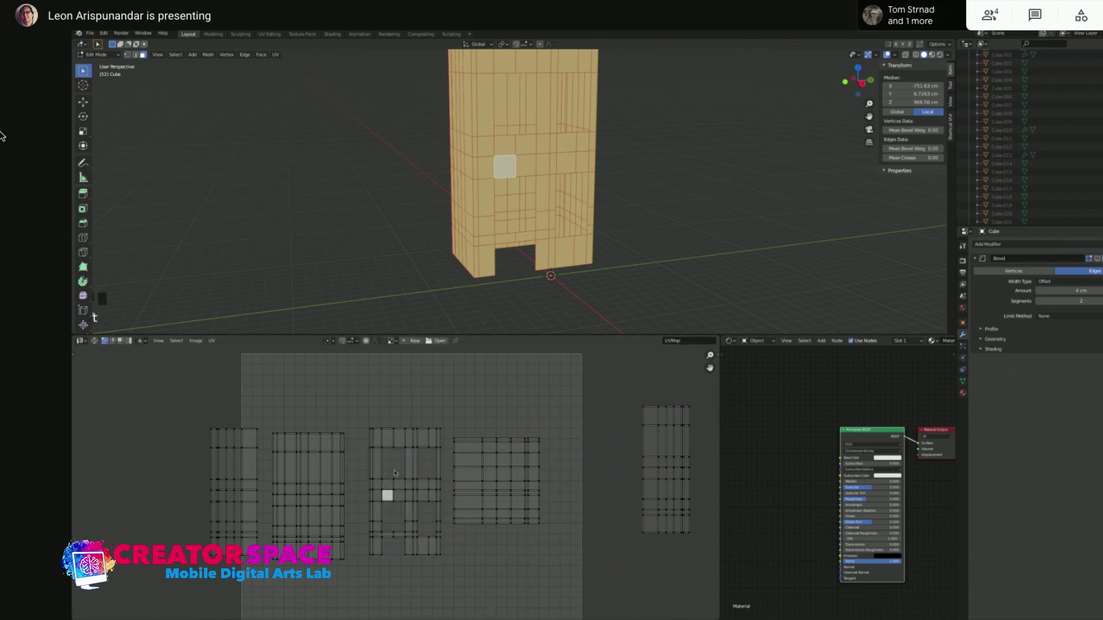
left_click(674, 148)
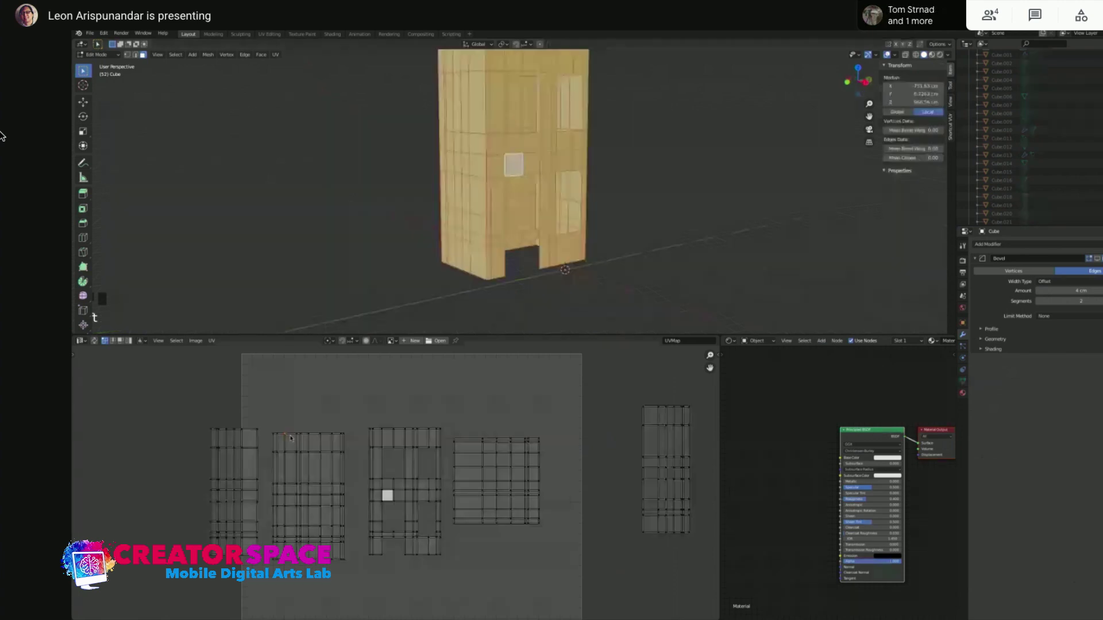
key("g")
left_click(346, 443)
key("super+z")
Select the windowless wide wall island and move it beside the narrow side wall island on the right of the UV layout
key("l")
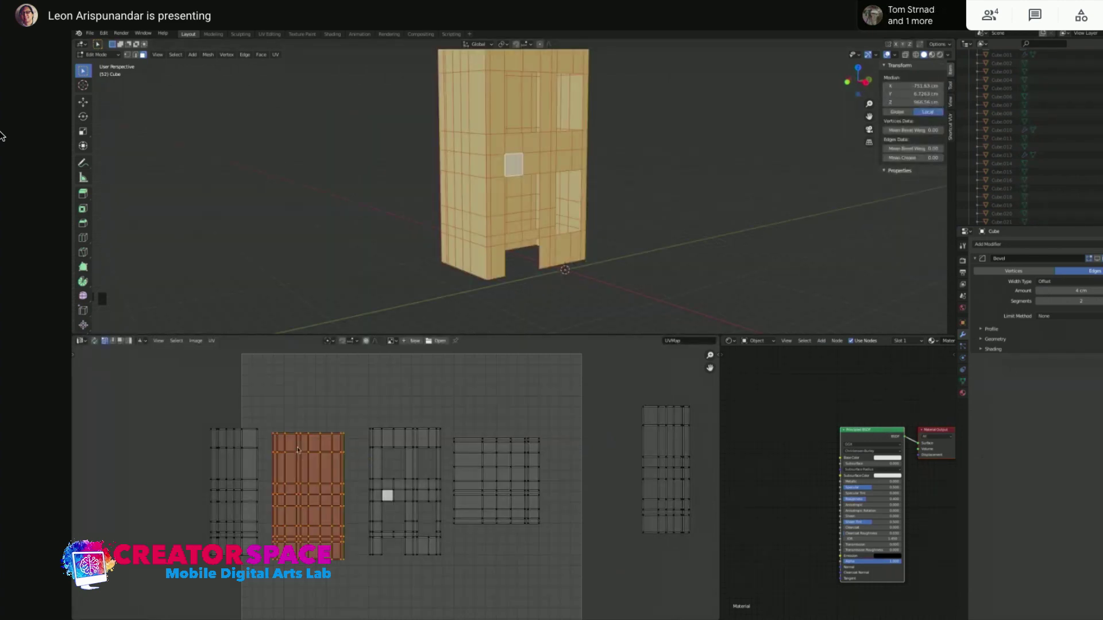
key("g")
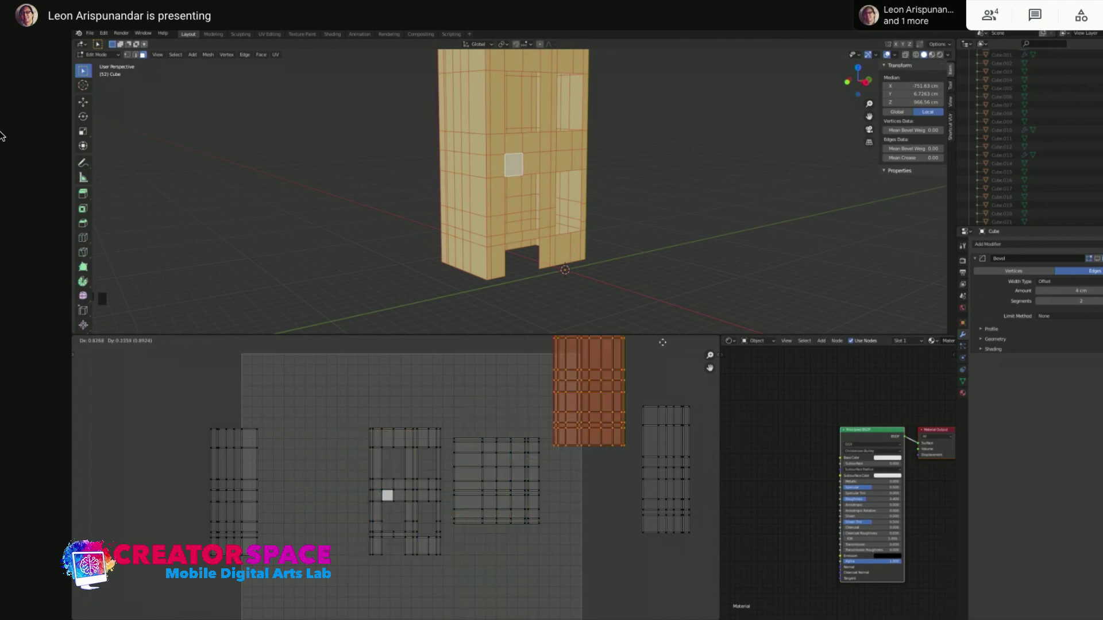
left_click(562, 444)
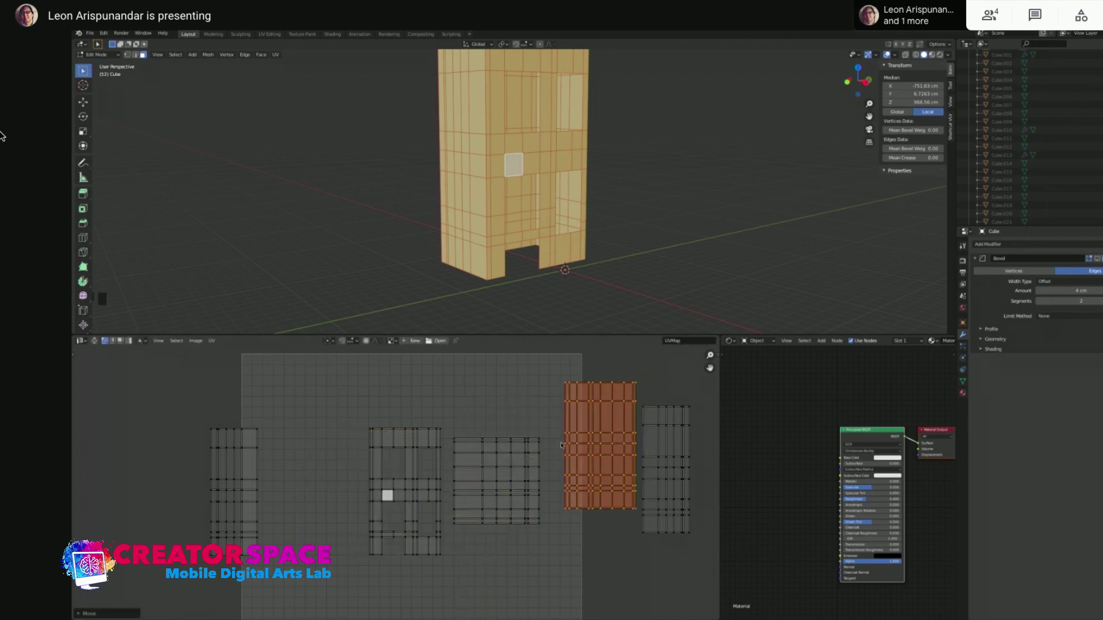
Move the linked square grid island directly above the front facade island and deselect it
key("alt+a")
left_click(530, 442)
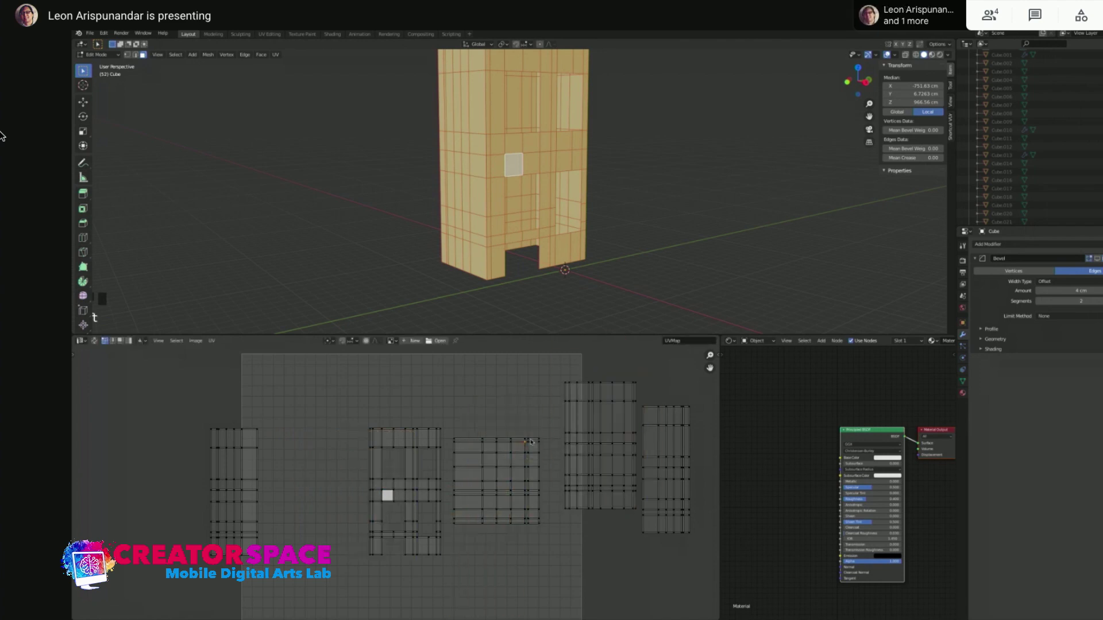
key("ctrl+l")
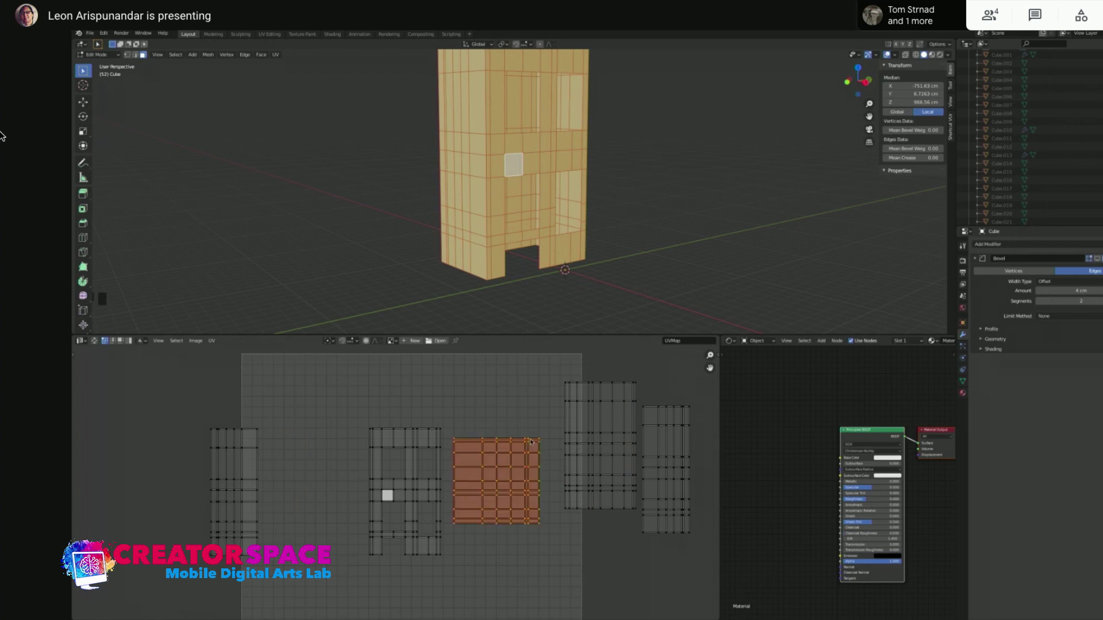
key("g")
left_click(439, 615)
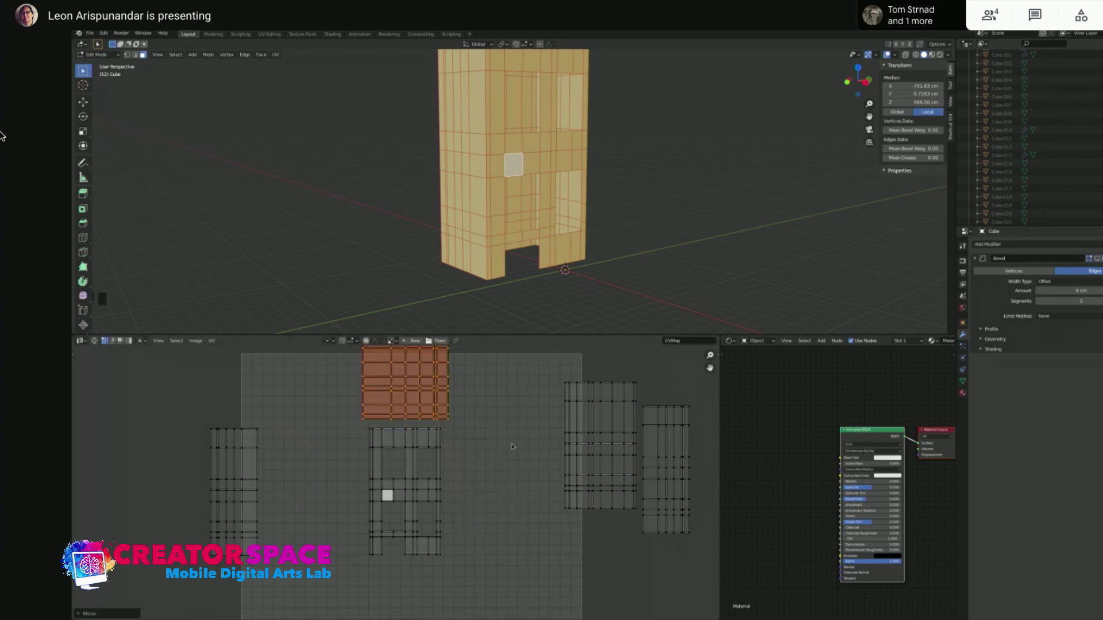
key("alt+a")
scroll(512, 446, "down", 3)
scroll(450, 451, "up", 1)
scroll(451, 451, "up", 1)
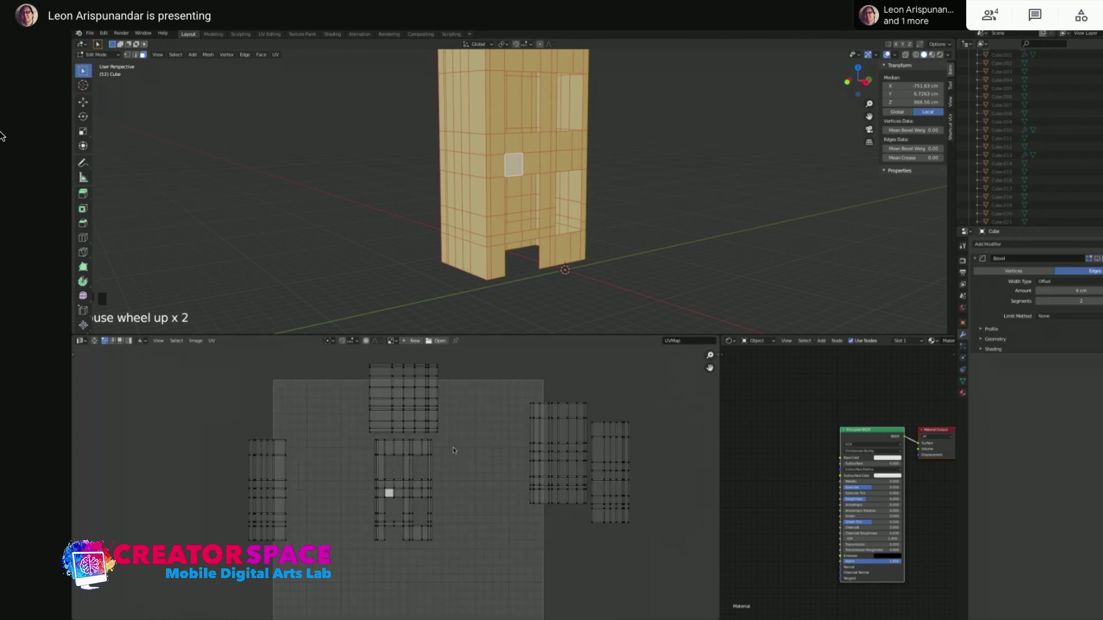
key("t")
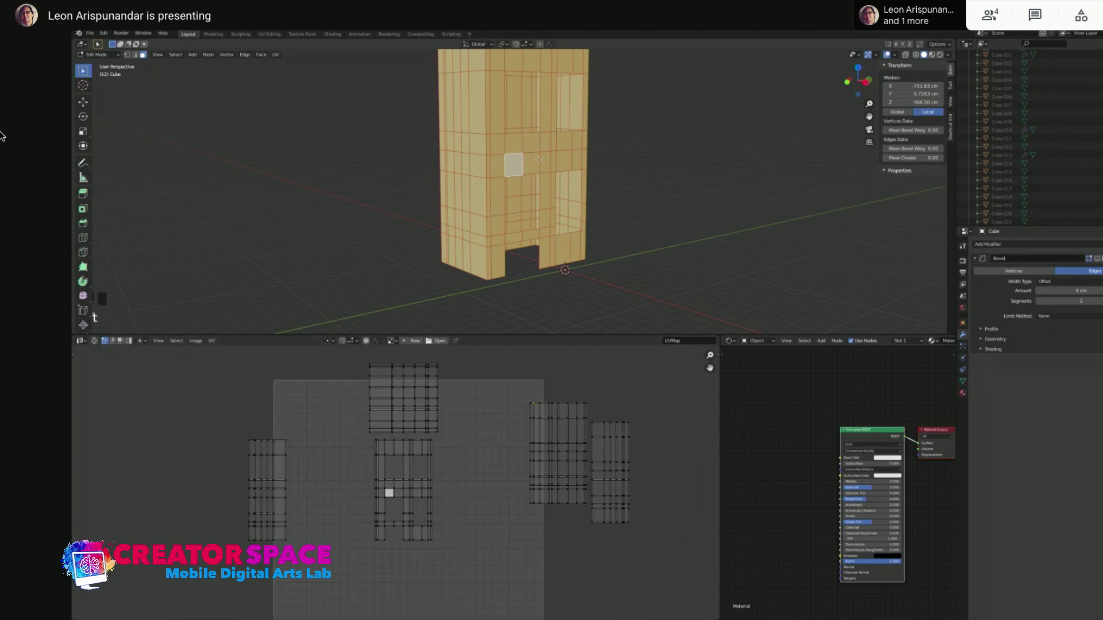
Select individual faces of the front facade in turn to find their matching positions in the UV layout
key("t")
left_click(519, 167)
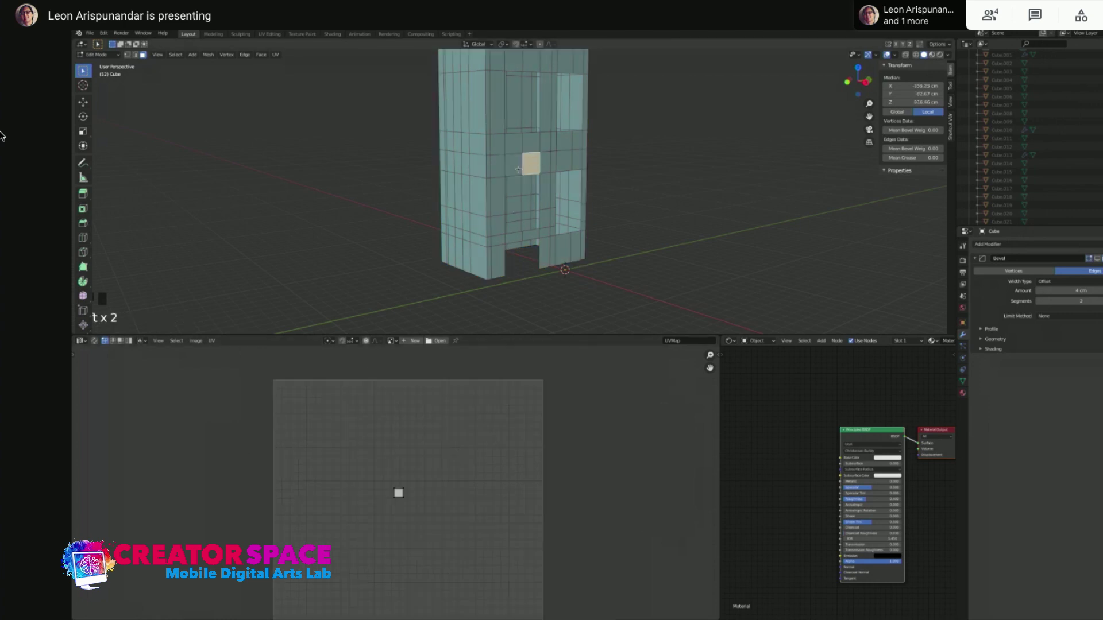
left_click(513, 164)
left_click(514, 144)
left_click(496, 140)
Select individual faces of the adjoining narrow side wall to check which of its edges meets the facade in the UV layout
left_click(468, 128)
left_click(471, 117)
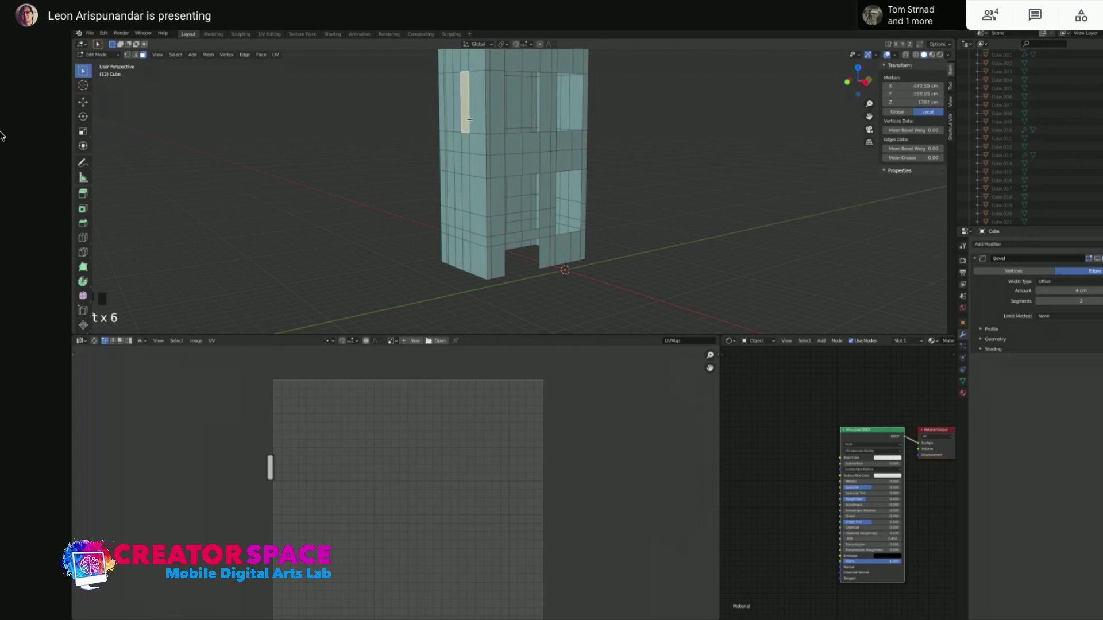
left_click(475, 99)
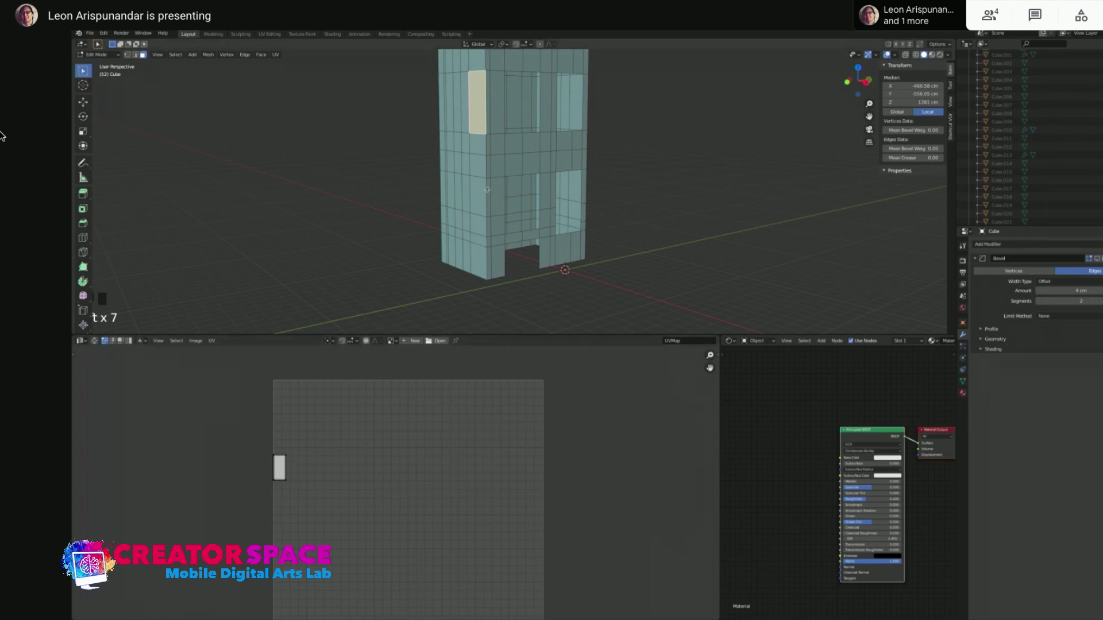
left_click(478, 144)
left_click(478, 166)
left_click(477, 148)
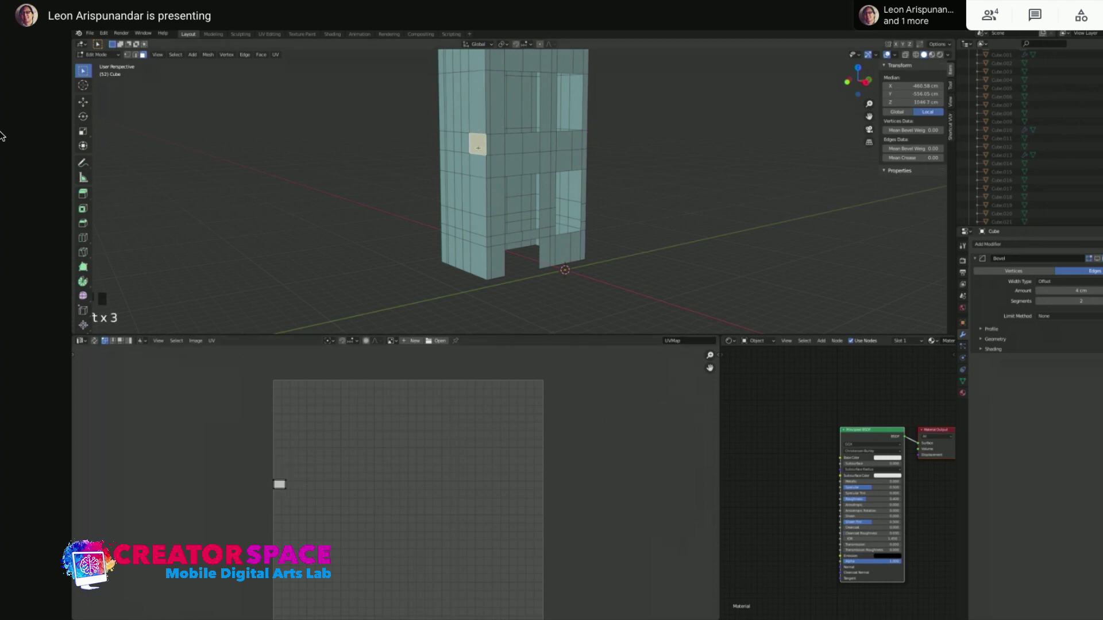
left_click(477, 163)
left_click(457, 162)
left_click(457, 101)
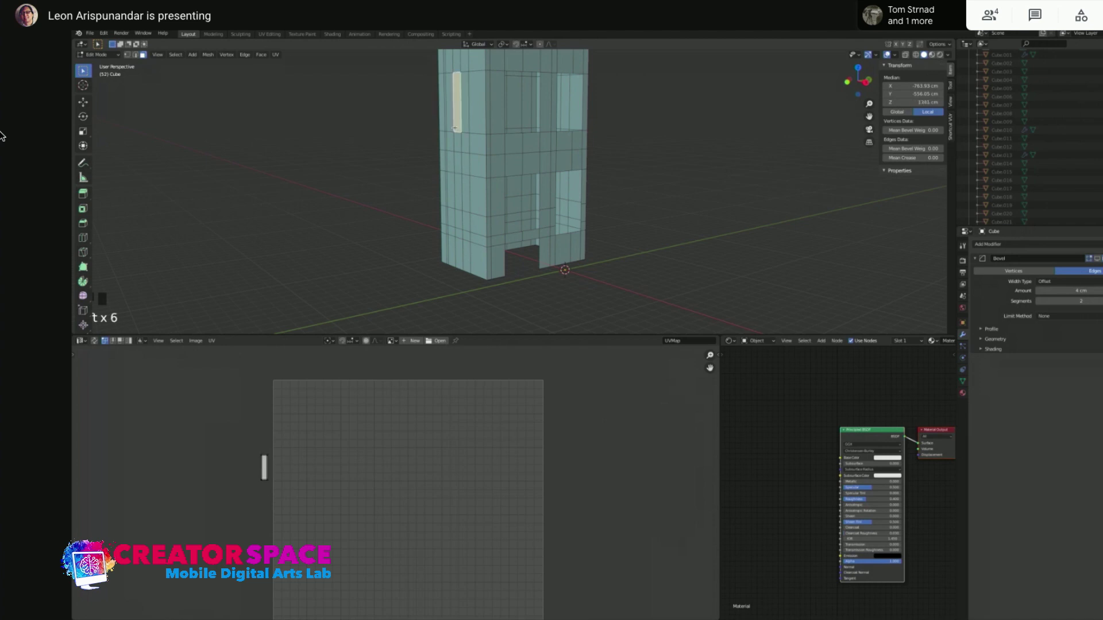
left_click(478, 100)
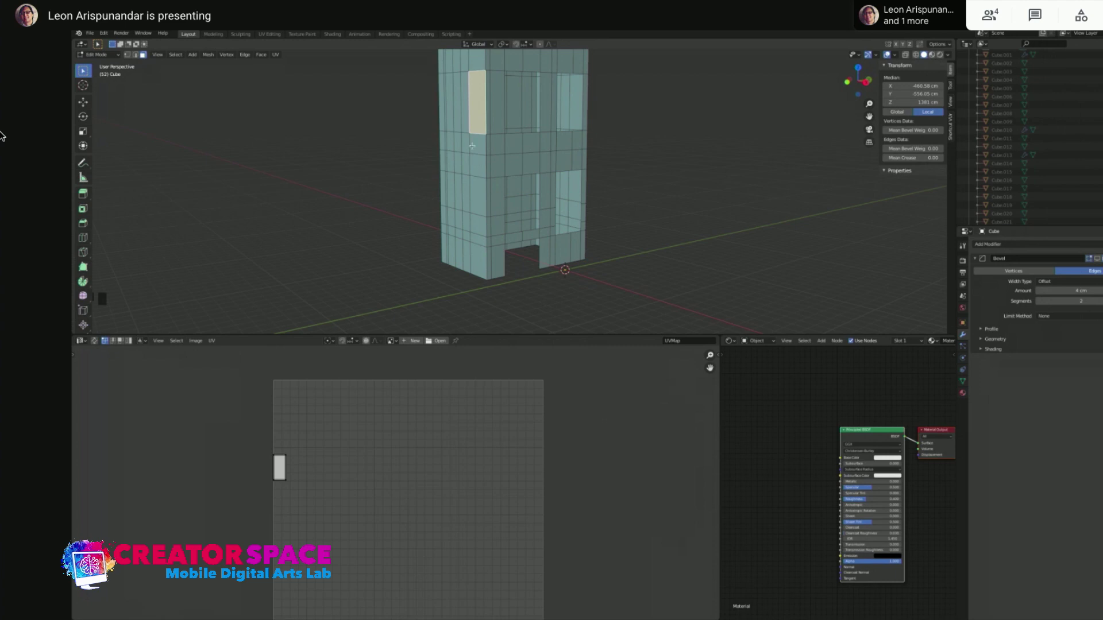
left_click(475, 143)
left_click(476, 131)
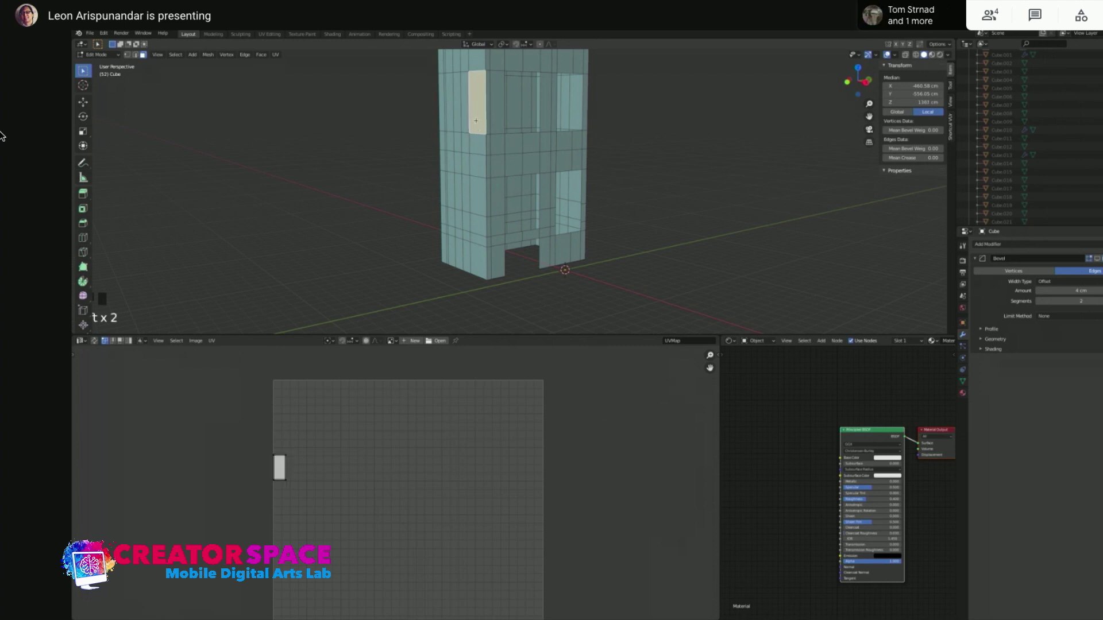
key("t")
key("t")
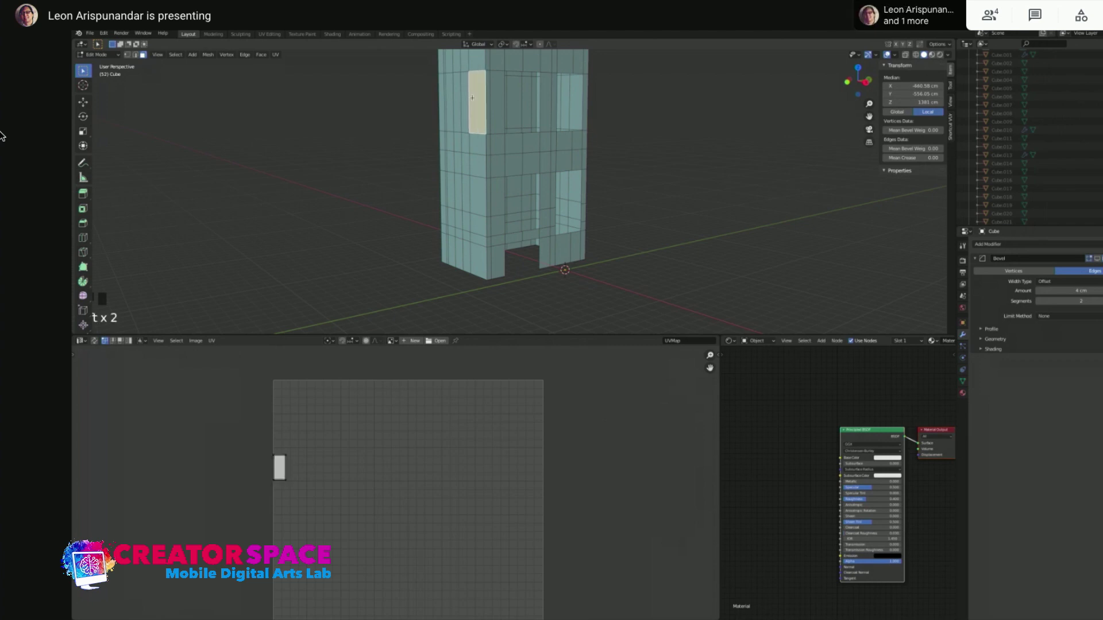
Select all faces of the block and move the left narrow side wall island beside the left edge of the front facade island
key("a")
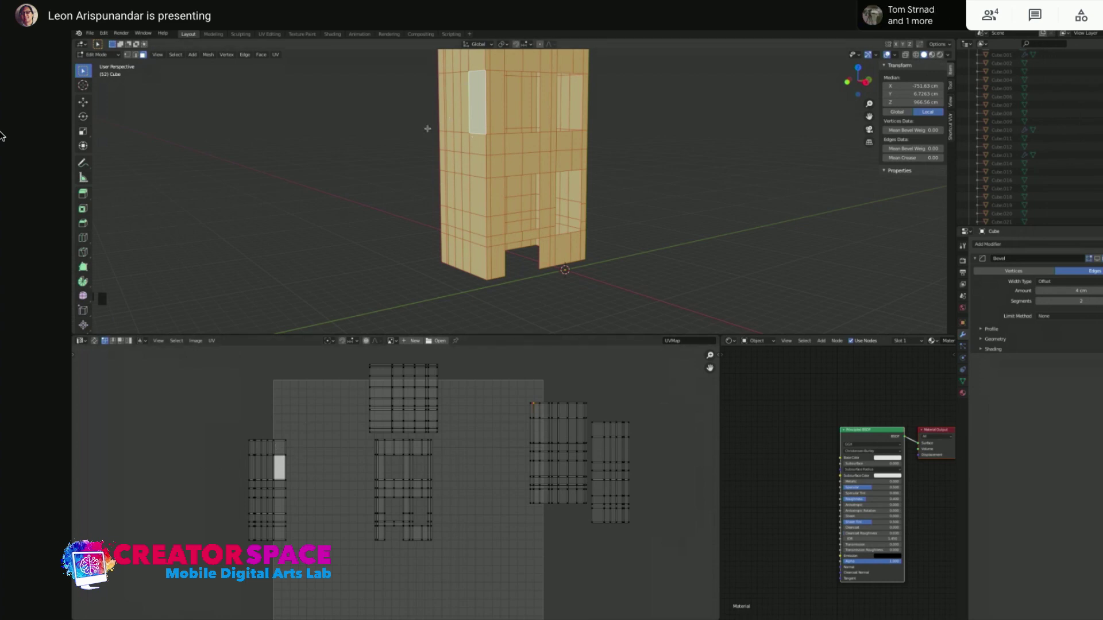
key("b")
left_click_drag(234, 431, 292, 548)
key("g")
key("x")
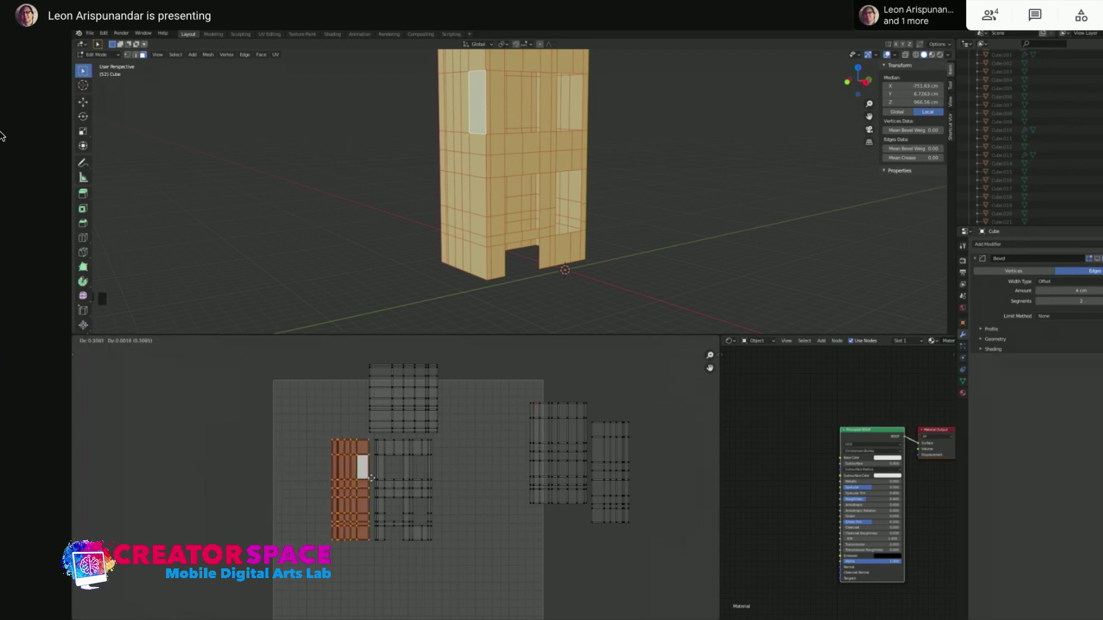
left_click(373, 478)
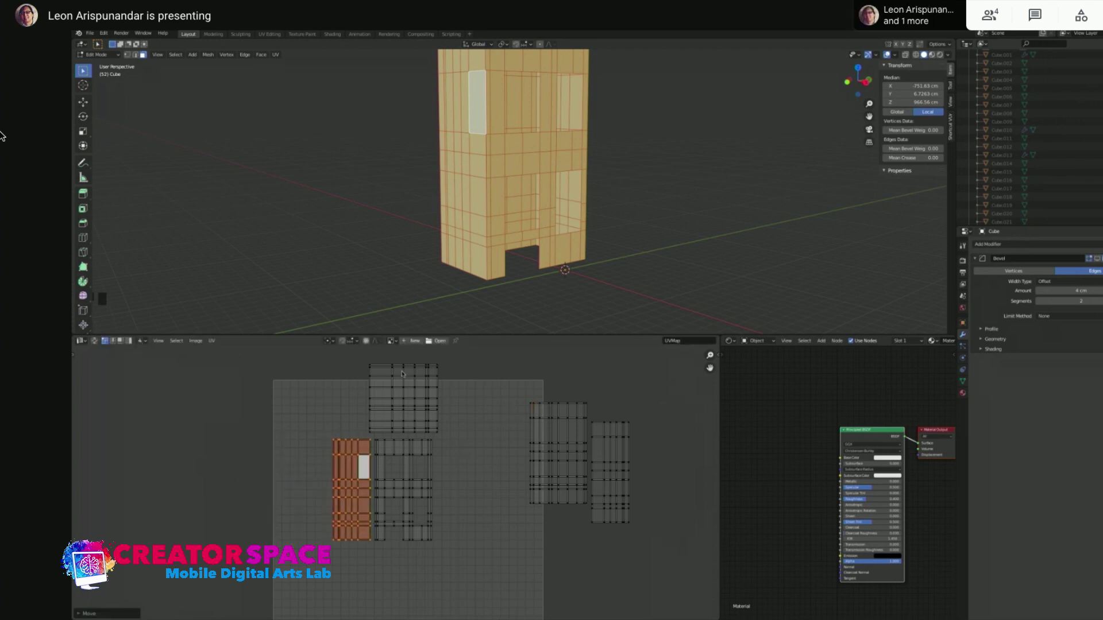
Select the square grid island and rotate it to match the orientation of the block's roof
left_click_drag(352, 355, 461, 434)
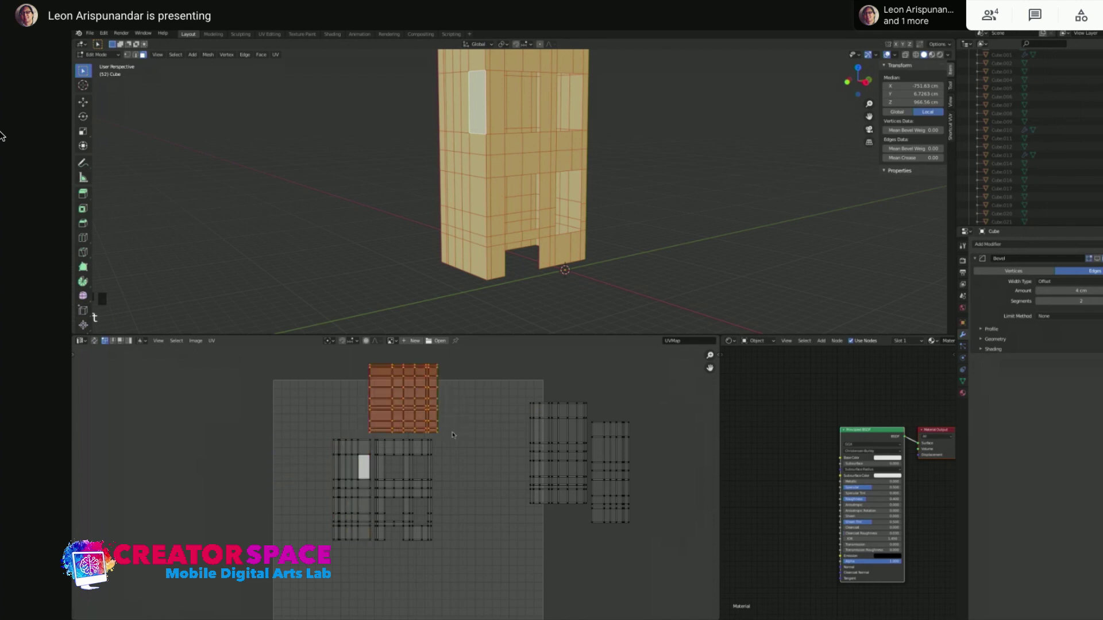
scroll(396, 425, "up", 1)
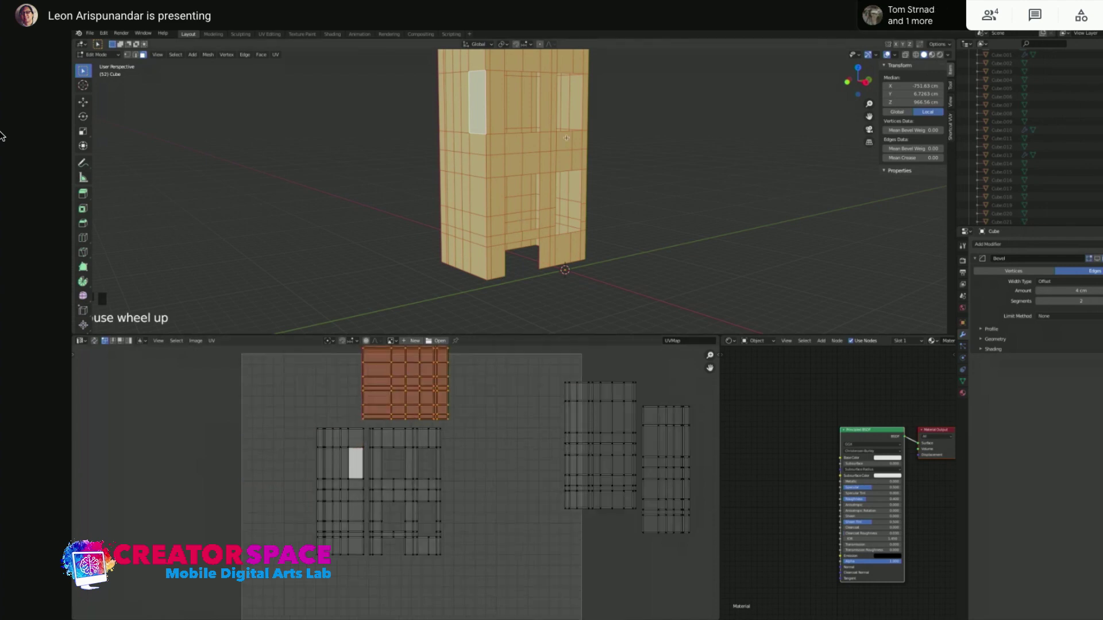
middle_click_drag(567, 138, 495, 279)
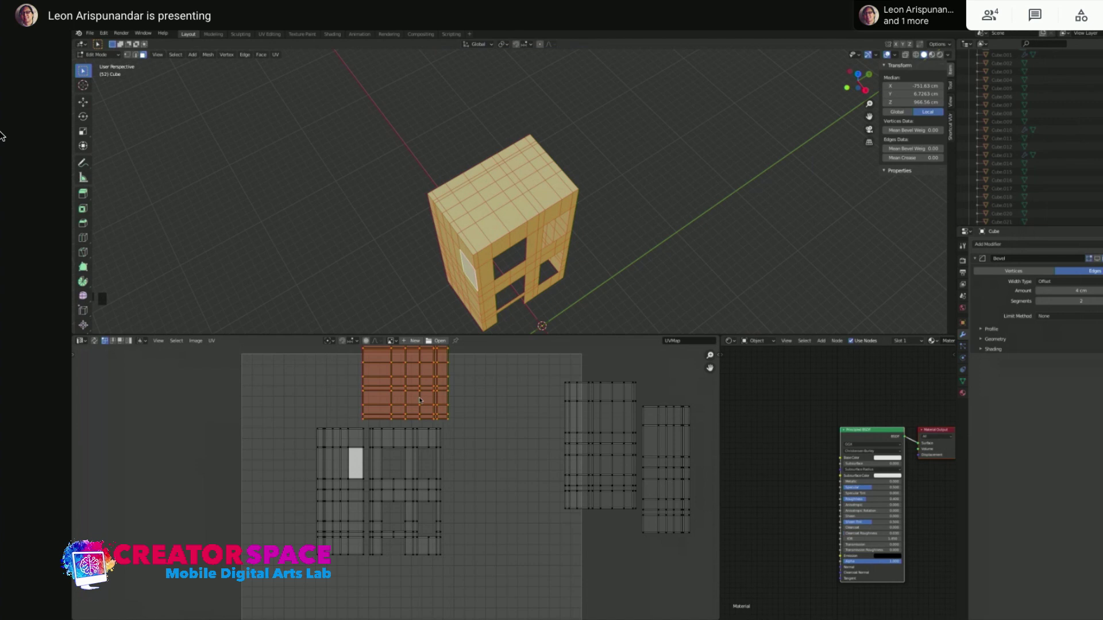
key("r")
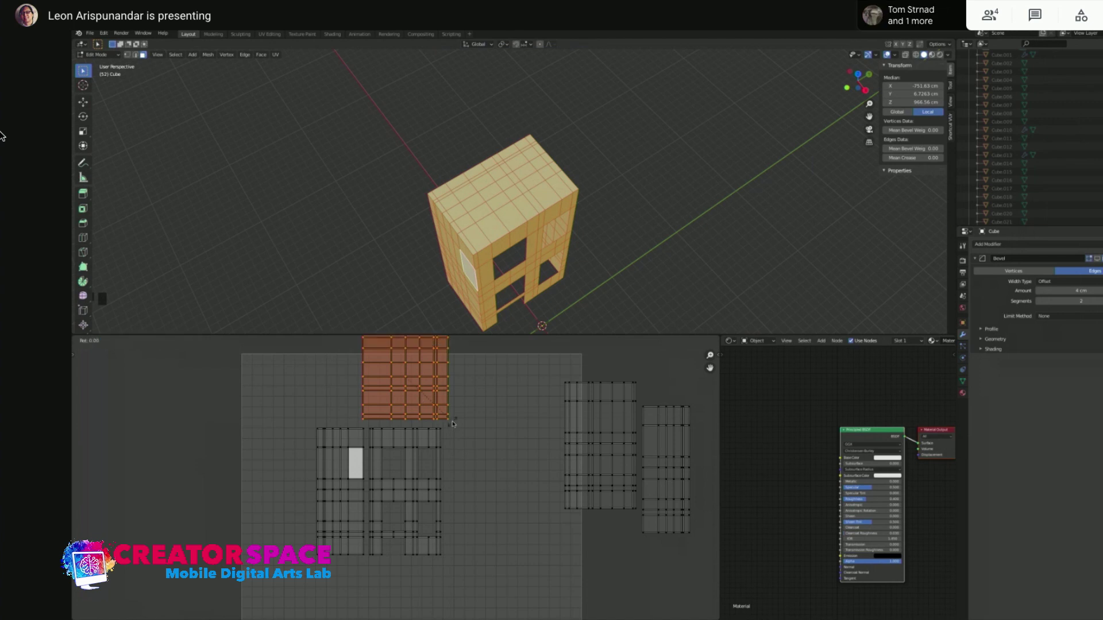
left_click(453, 424)
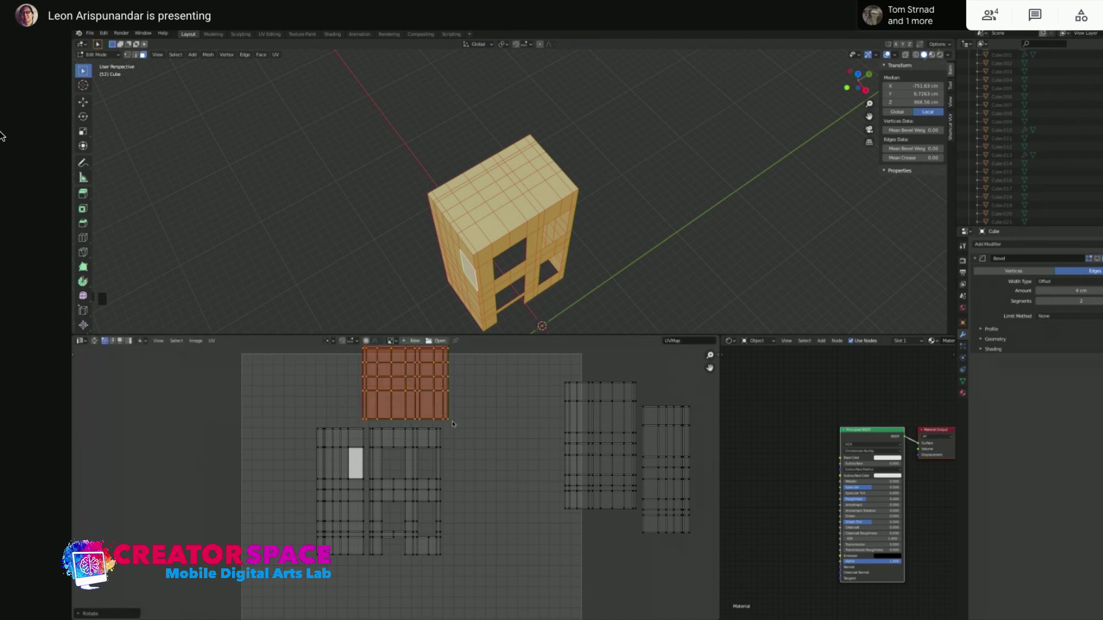
Scale the square grid island down to the facade island's width and move it centred just above the facade
scroll(453, 424, "down", 1)
middle_click_drag(453, 424, 477, 457)
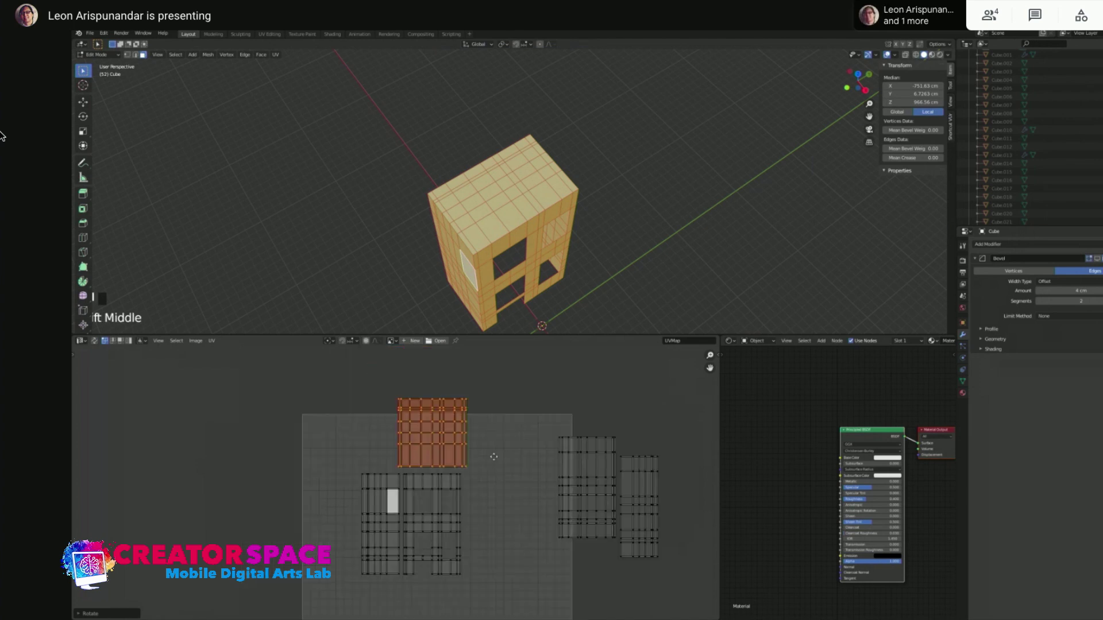
scroll(495, 461, "up", 2)
key("s")
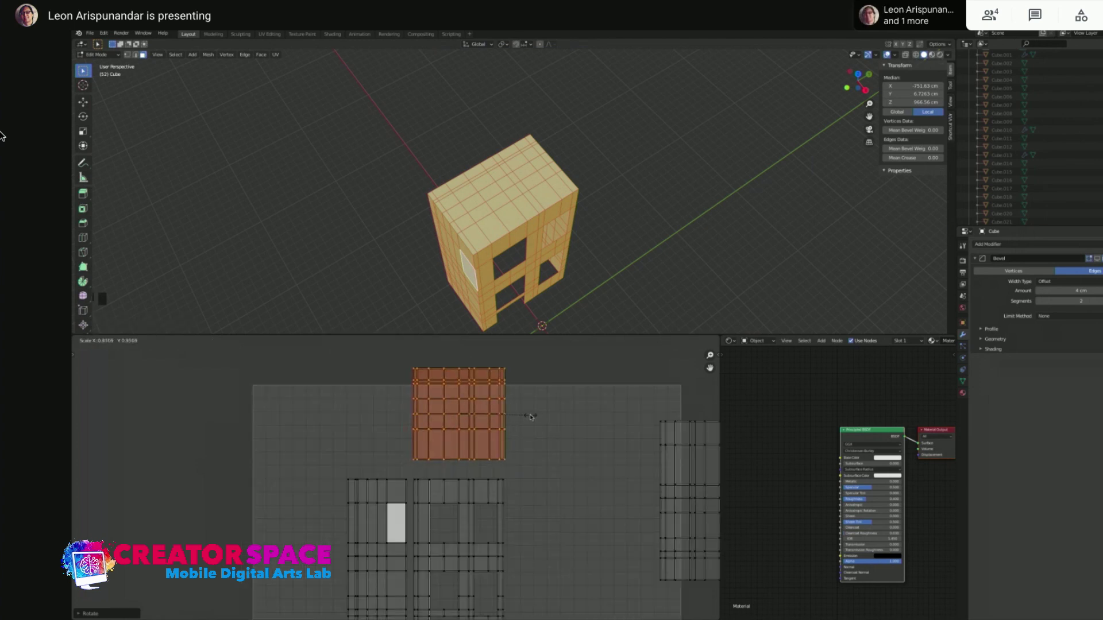
left_click(528, 416)
key("g")
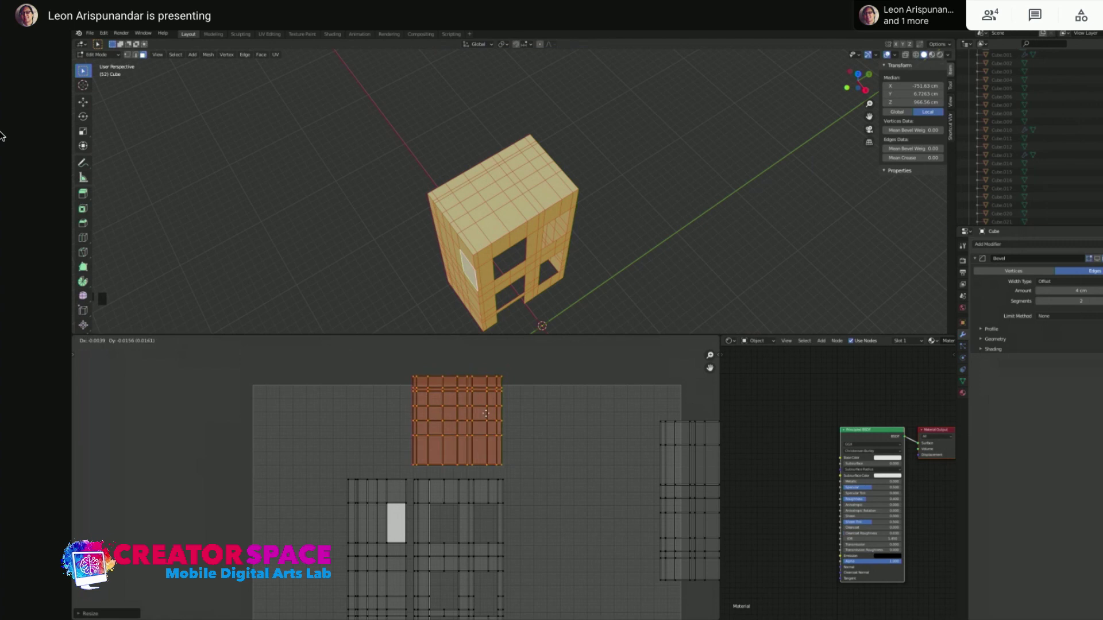
left_click(488, 422)
Select the other narrow side wall island and move it against the right edge of the front facade island, aligned in height
middle_click_drag(550, 493, 432, 381, "shift")
middle_click_drag(496, 421, 417, 469, "shift")
left_click_drag(655, 369, 558, 550)
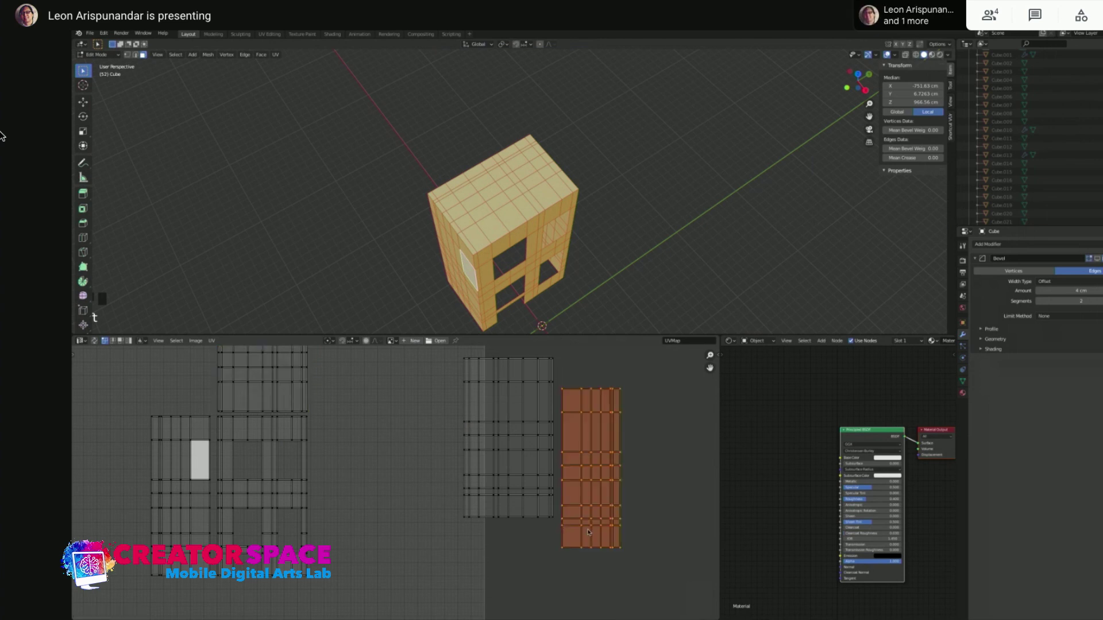
middle_click_drag(578, 267, 500, 212)
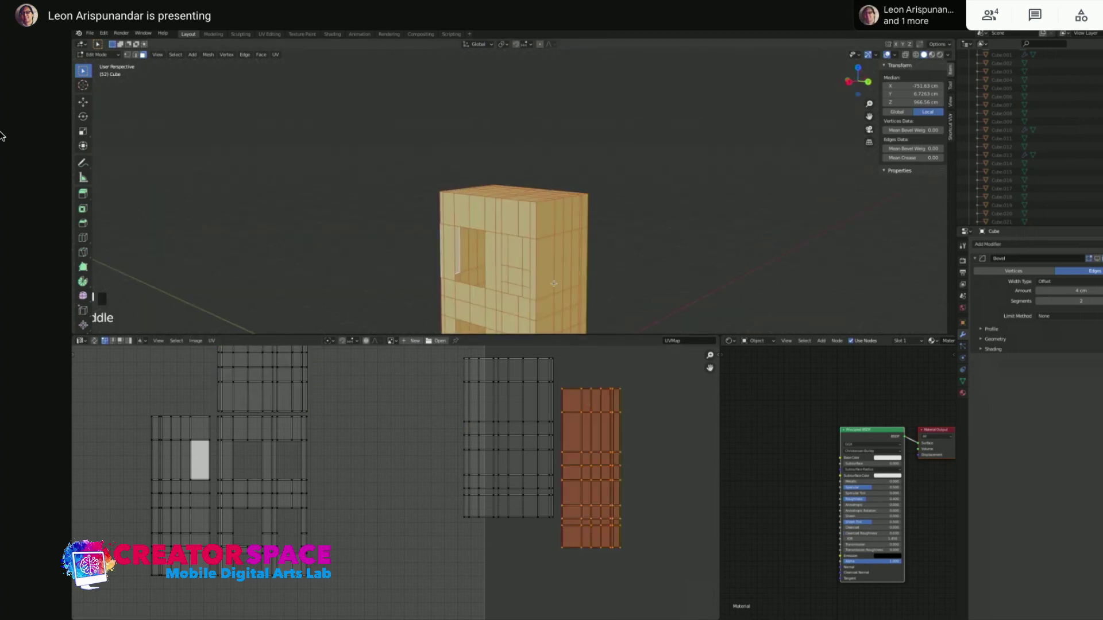
key("g")
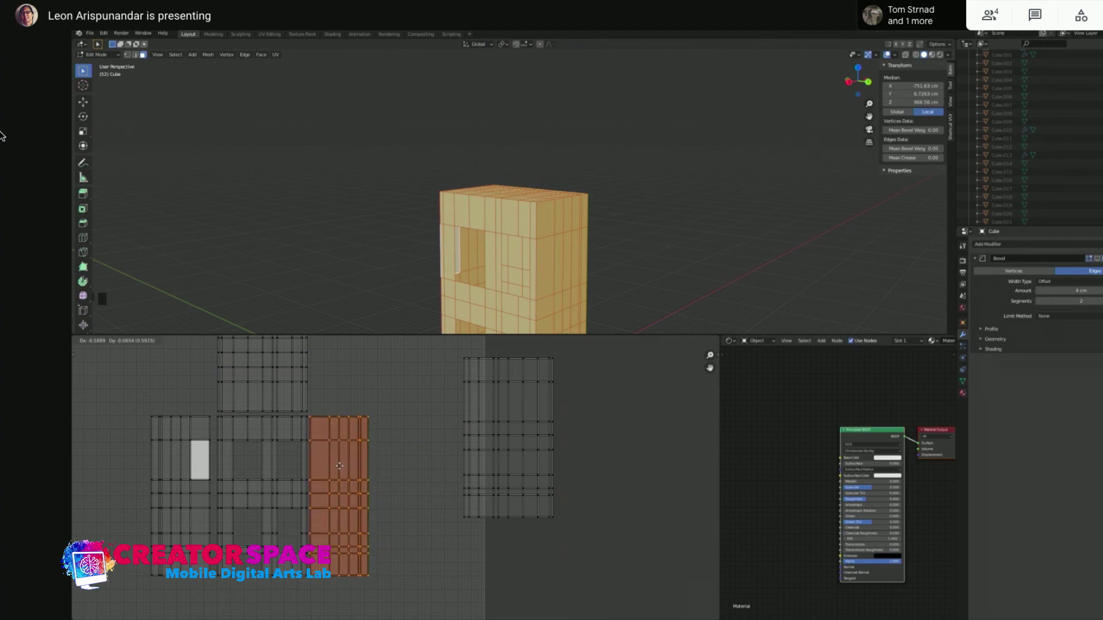
left_click(340, 466)
Select the windowless wide wall island and move it beside the right edge of the right narrow side wall island
left_click_drag(445, 354, 593, 522)
key("g")
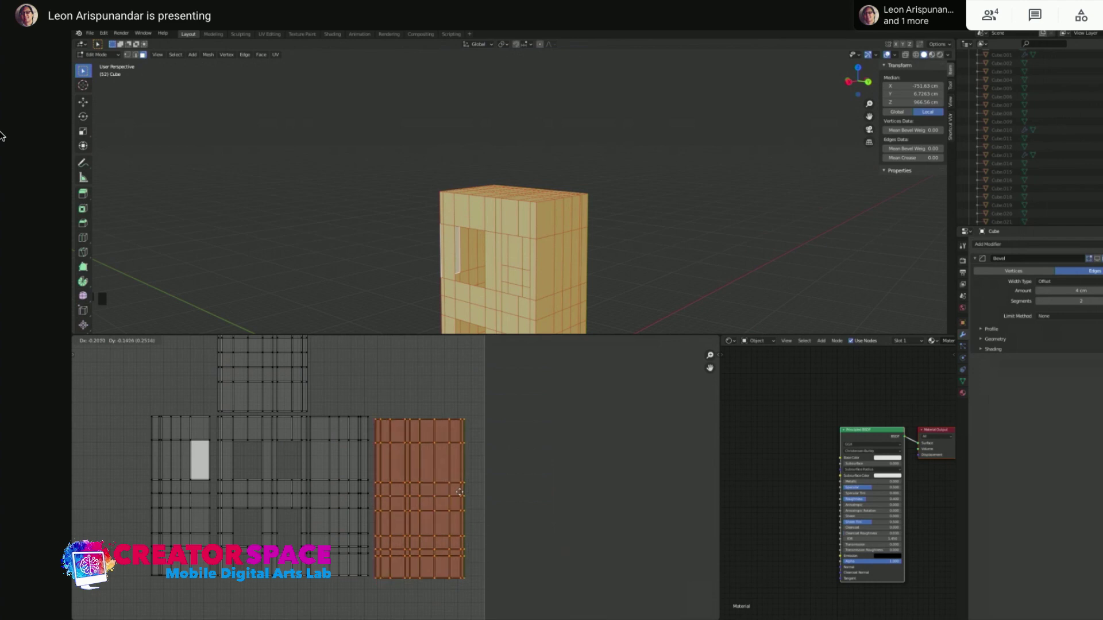
left_click(458, 492)
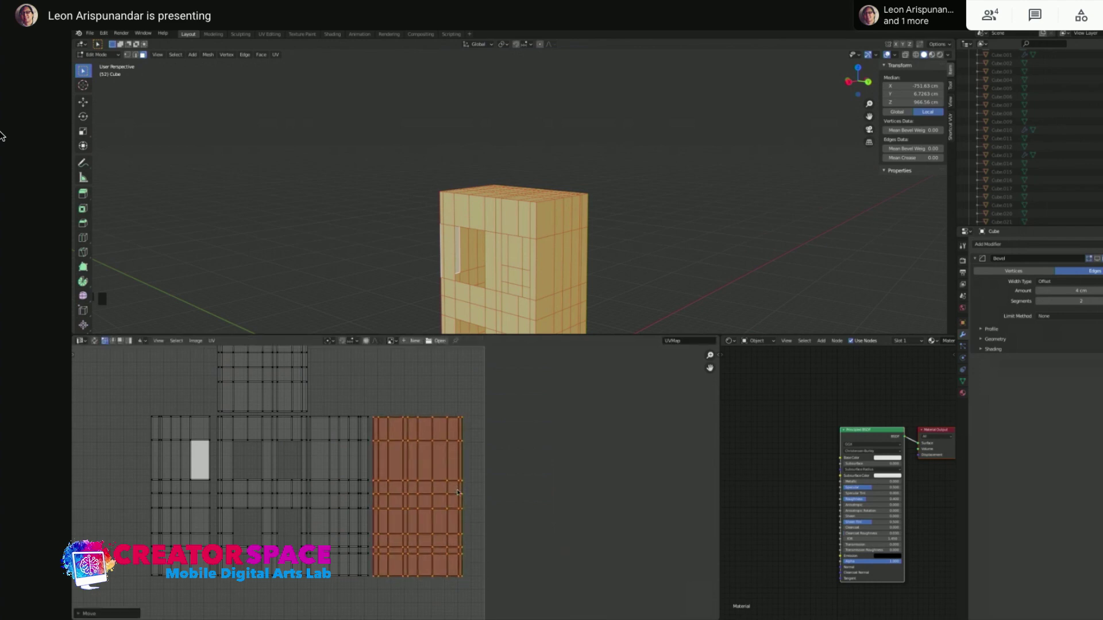
Select the two top faces meeting at the back corner to check their UV adjacency, and reselect the whole block
middle_click_drag(600, 197, 504, 216)
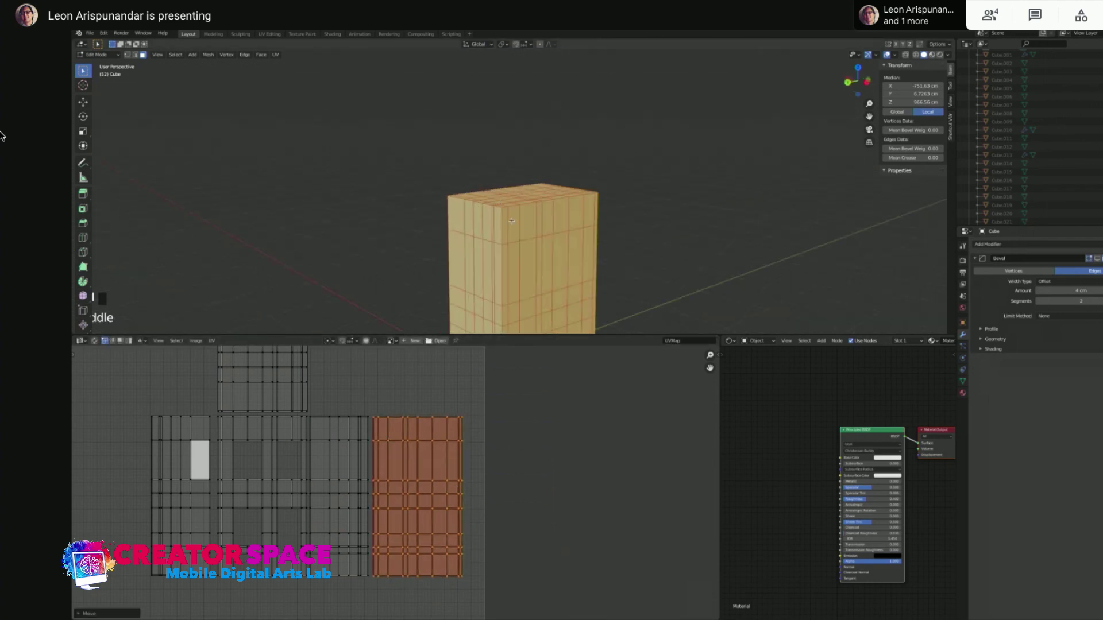
left_click(503, 216)
left_click(497, 218, "shift")
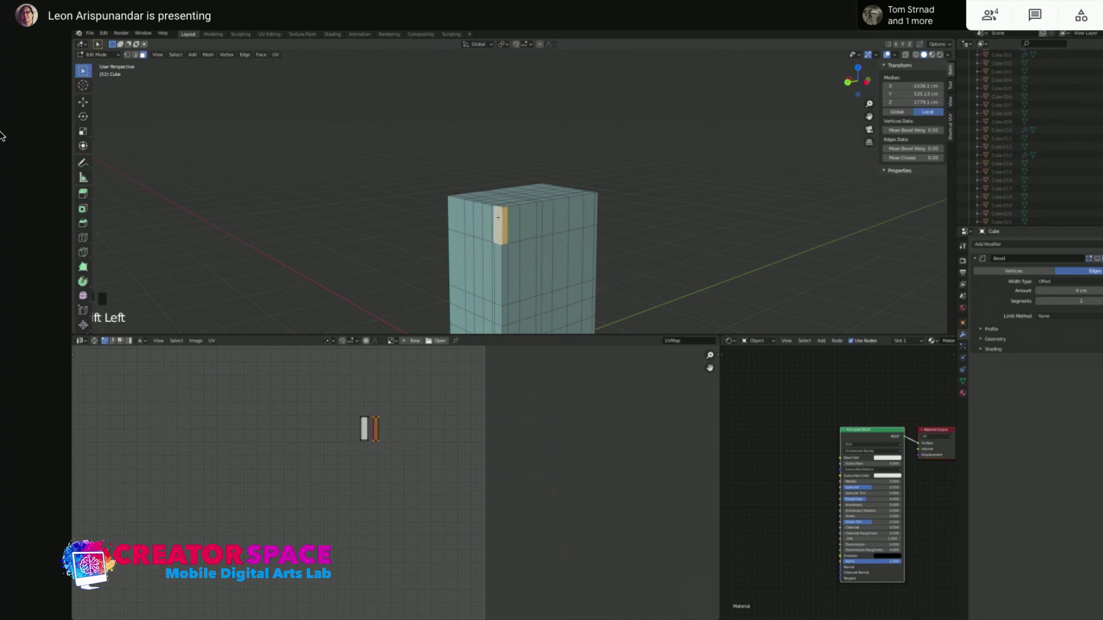
key("a")
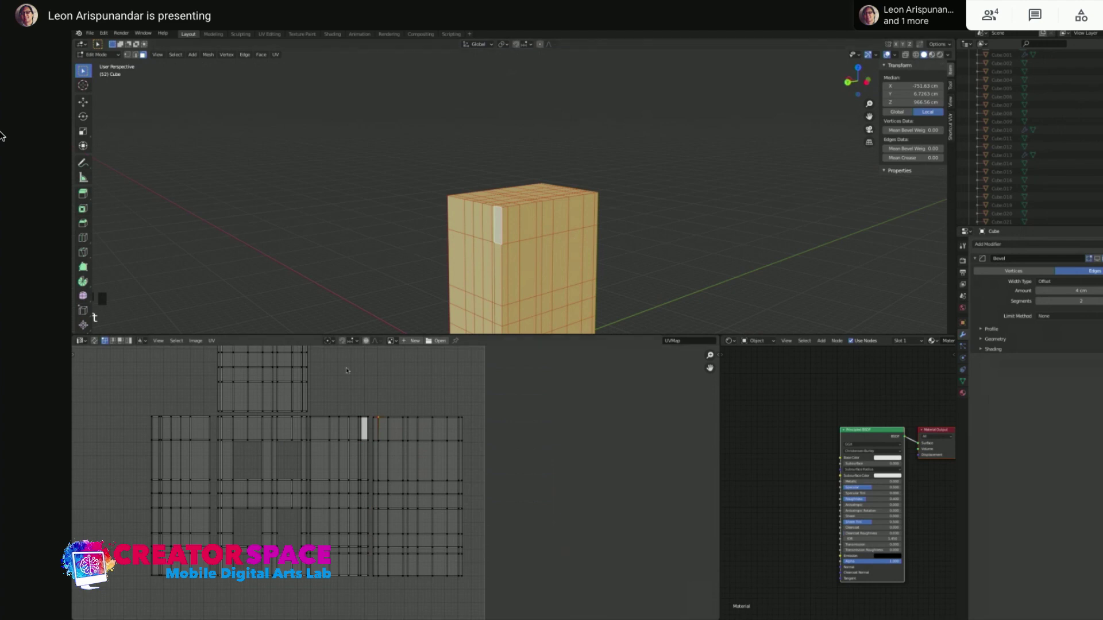
Select the left narrow side wall island and shift it closer to the facade island's left edge
left_click_drag(131, 402, 213, 598)
key("g")
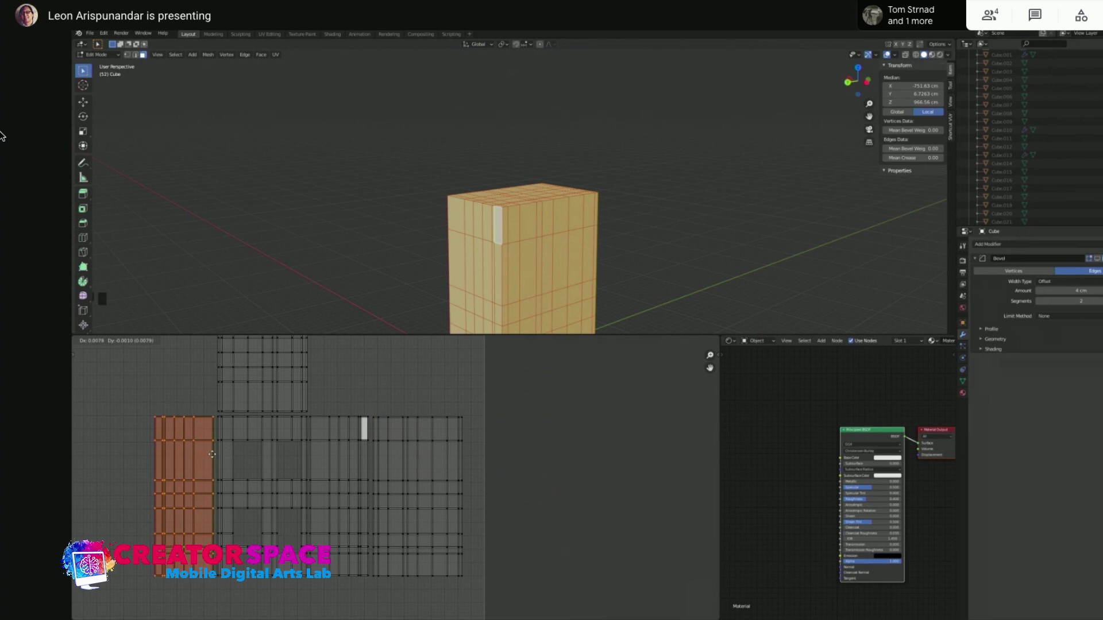
left_click(215, 457)
Nudge the square roof island down to the top edge of the facade island and clear its selection
middle_click_drag(333, 393, 354, 436)
left_click_drag(210, 371, 368, 483)
key("g")
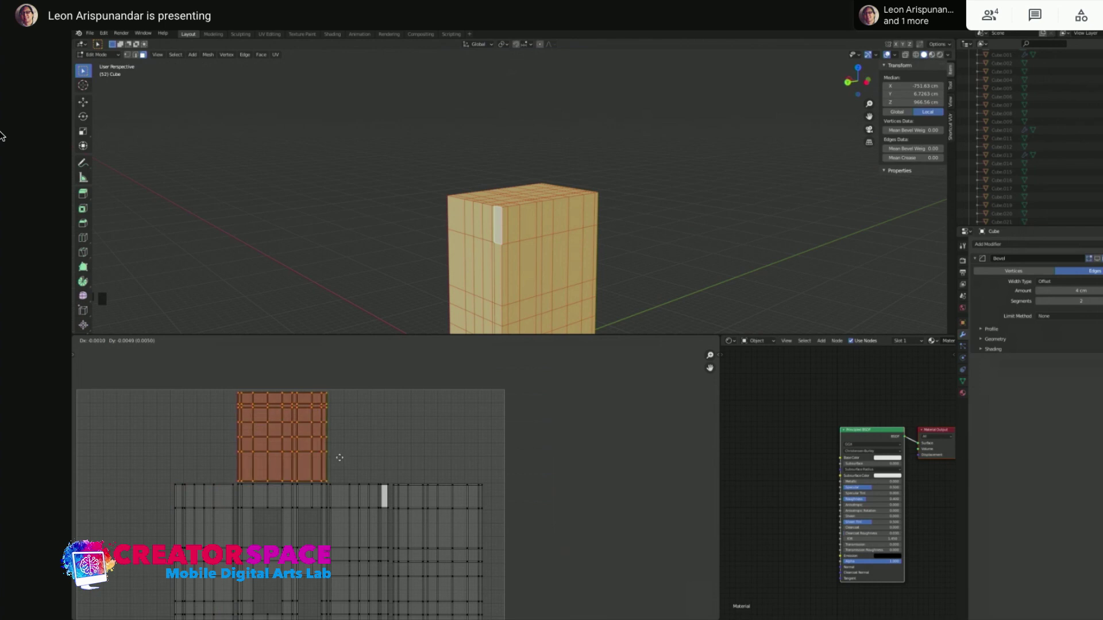
left_click(340, 459)
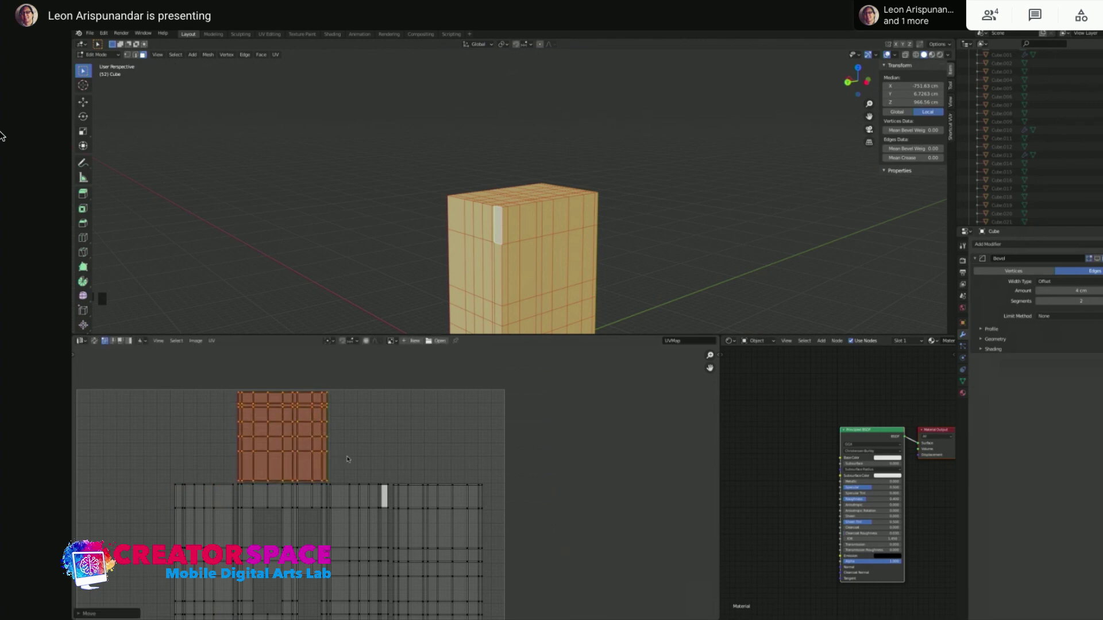
scroll(347, 459, "up", 1)
middle_click_drag(291, 462, 354, 414, "shift")
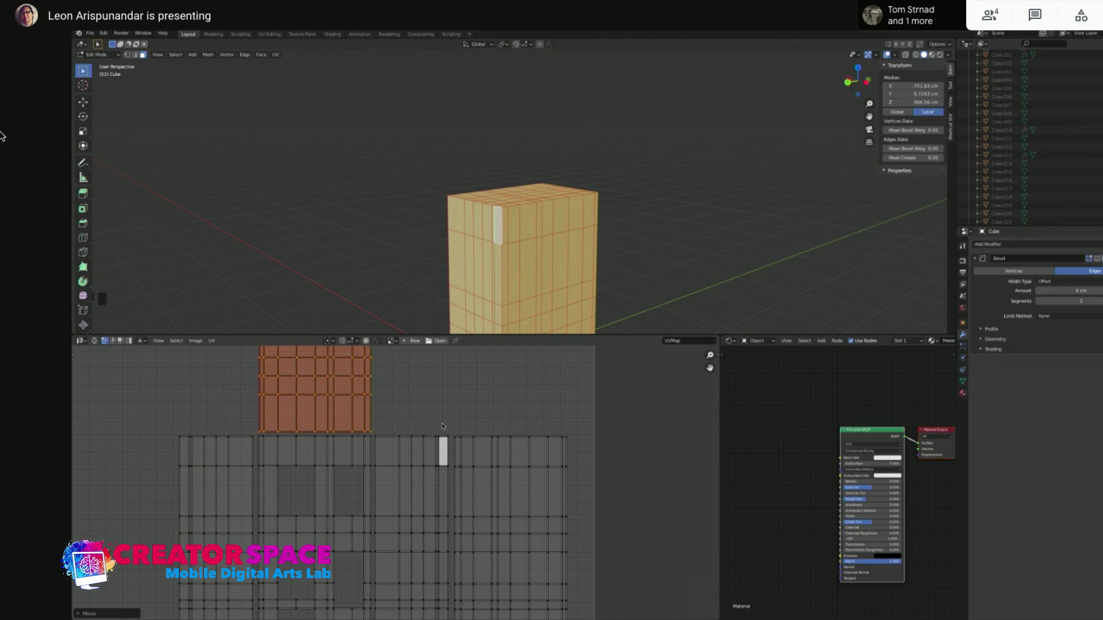
scroll(431, 421, "up", 1)
left_click(471, 422)
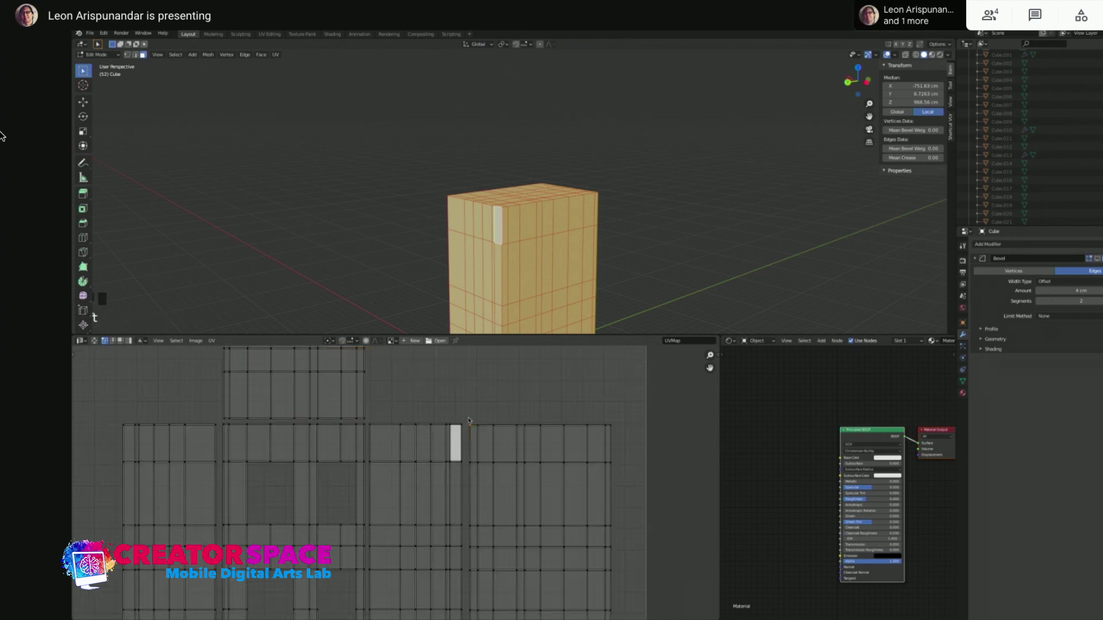
Select the wide wall island, shift it closer to the right narrow side wall island, and clear its selection
middle_click_drag(493, 431, 495, 394)
left_click_drag(439, 401, 548, 592)
key("g")
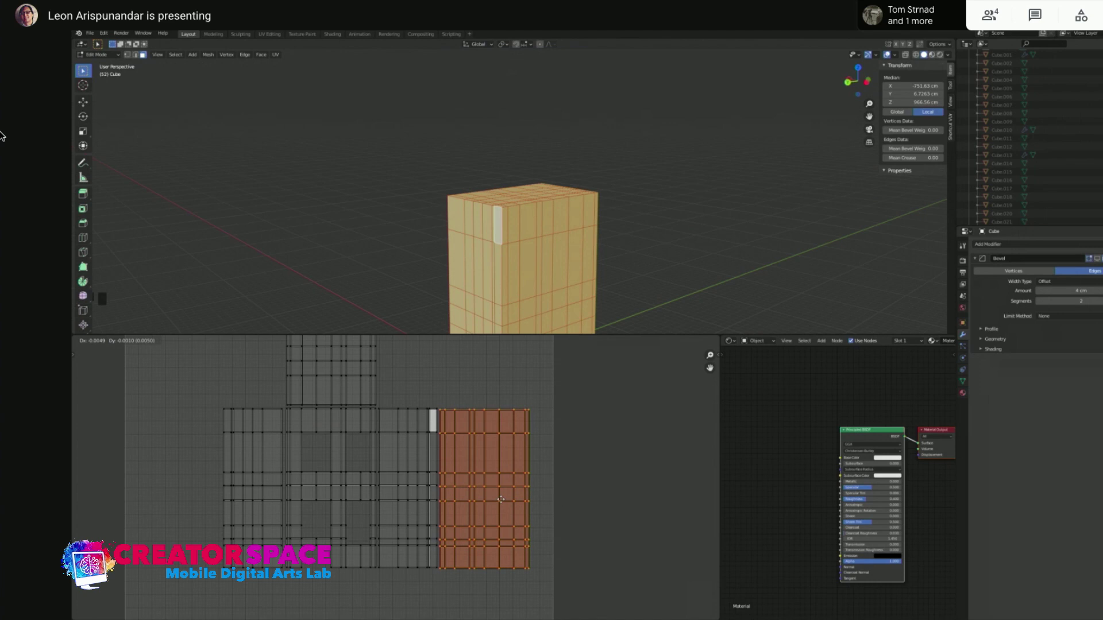
left_click(454, 386)
scroll(442, 395, "up", 2)
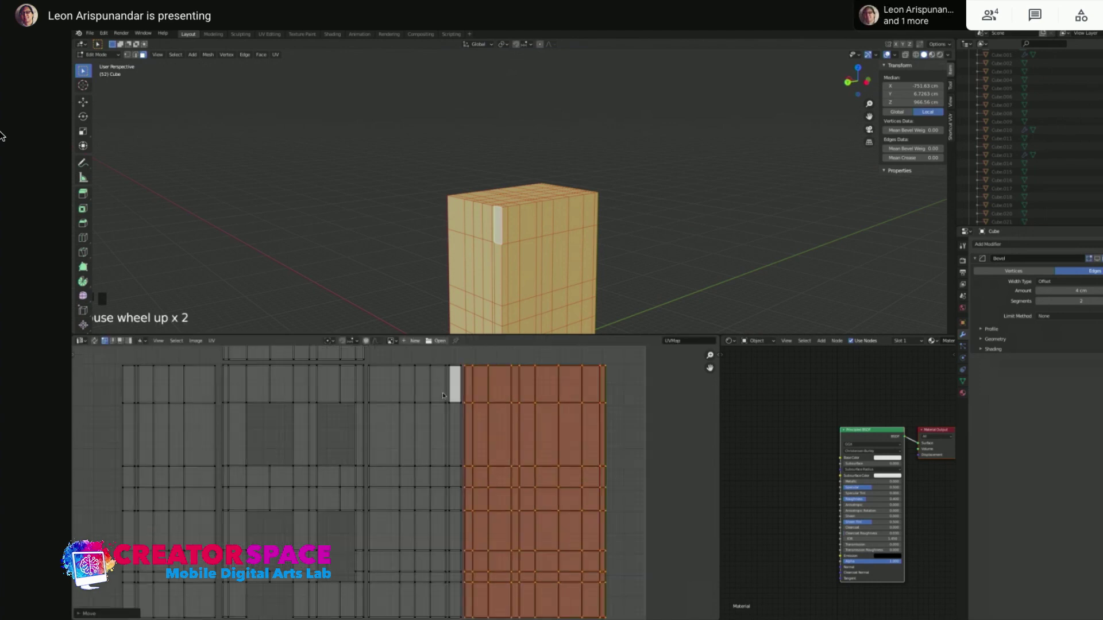
left_click(404, 358)
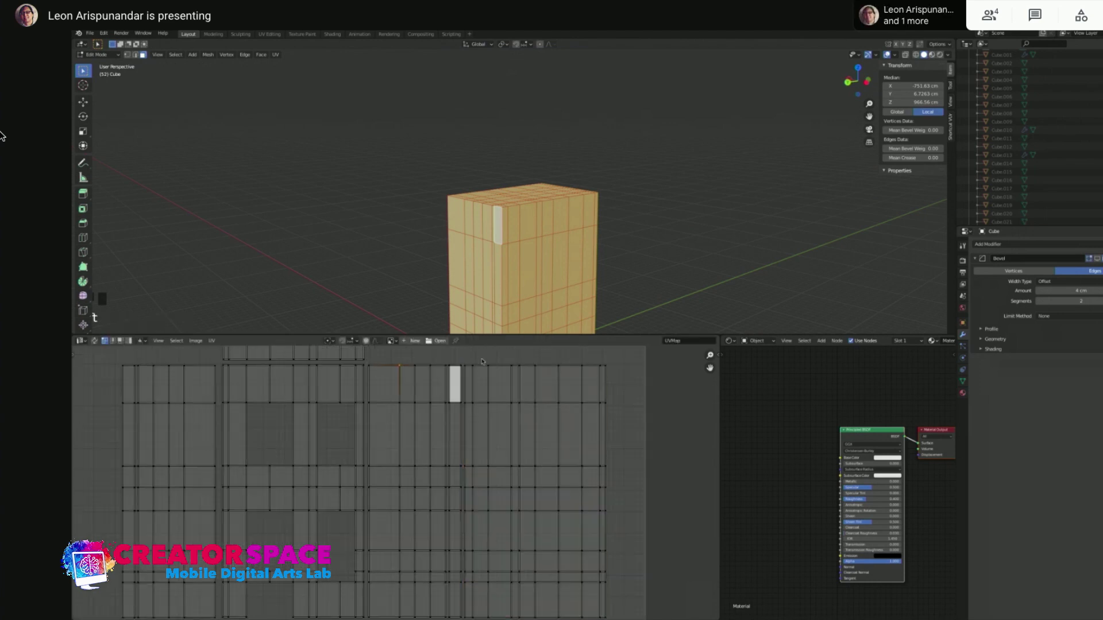
Select the left narrow side wall island and nudge it right, closer to the facade island's left edge
scroll(241, 396, "down", 1)
scroll(213, 391, "up", 1)
middle_click_drag(189, 386, 243, 383)
scroll(136, 395, "down", 1)
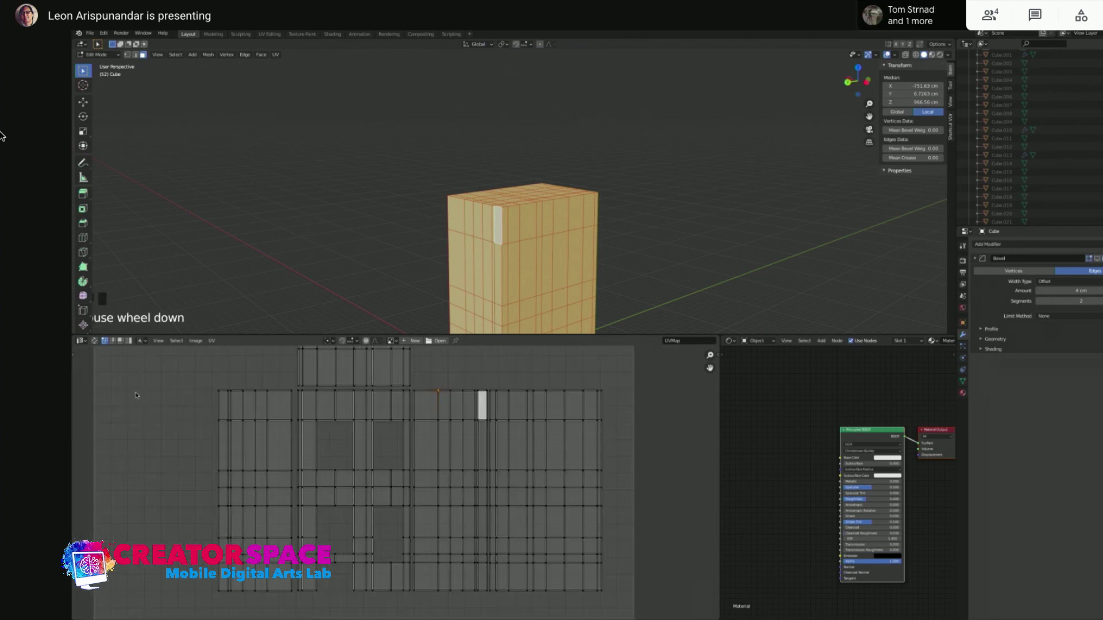
left_click_drag(179, 380, 297, 612)
key("g")
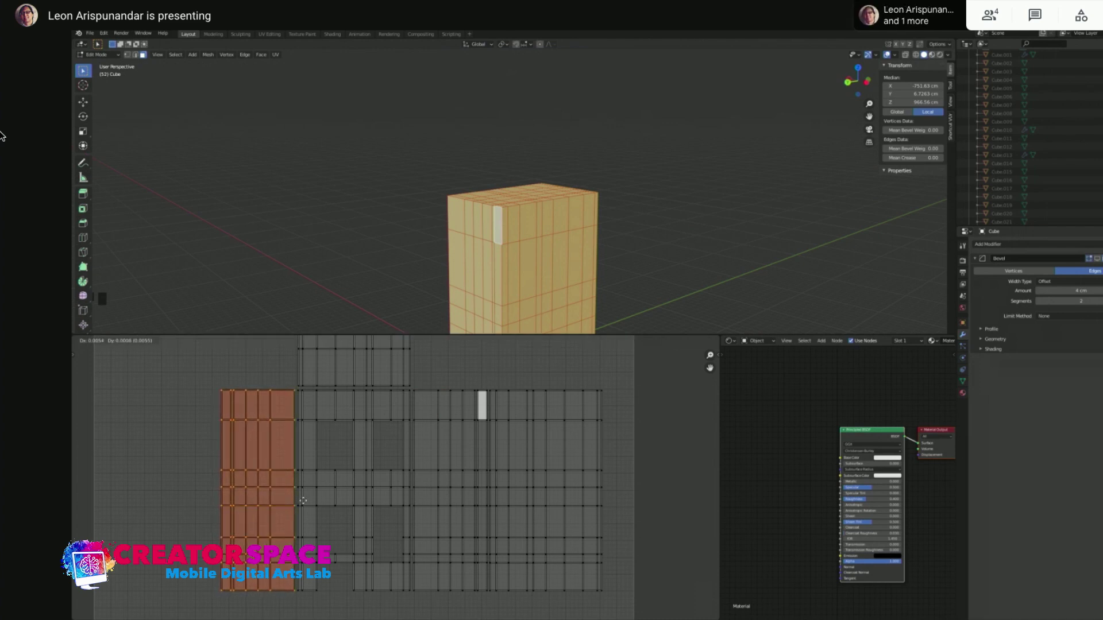
left_click(302, 501)
Try to stitch the facade and right side wall islands at their adjoining top corner vertices
scroll(426, 402, "up", 3)
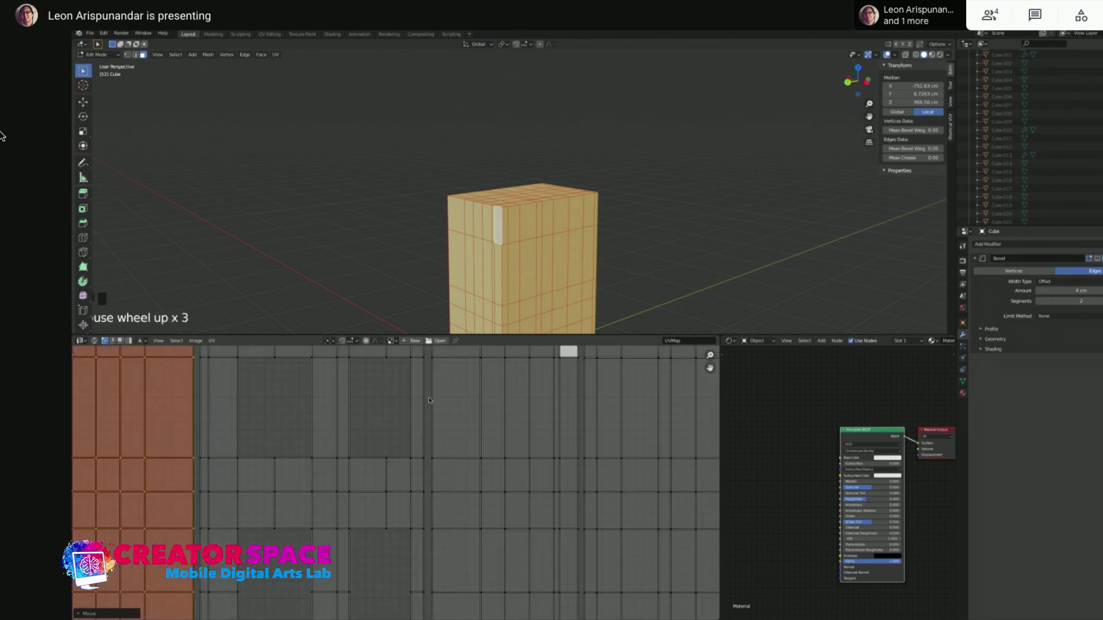
middle_click_drag(433, 473, 433, 508, "shift")
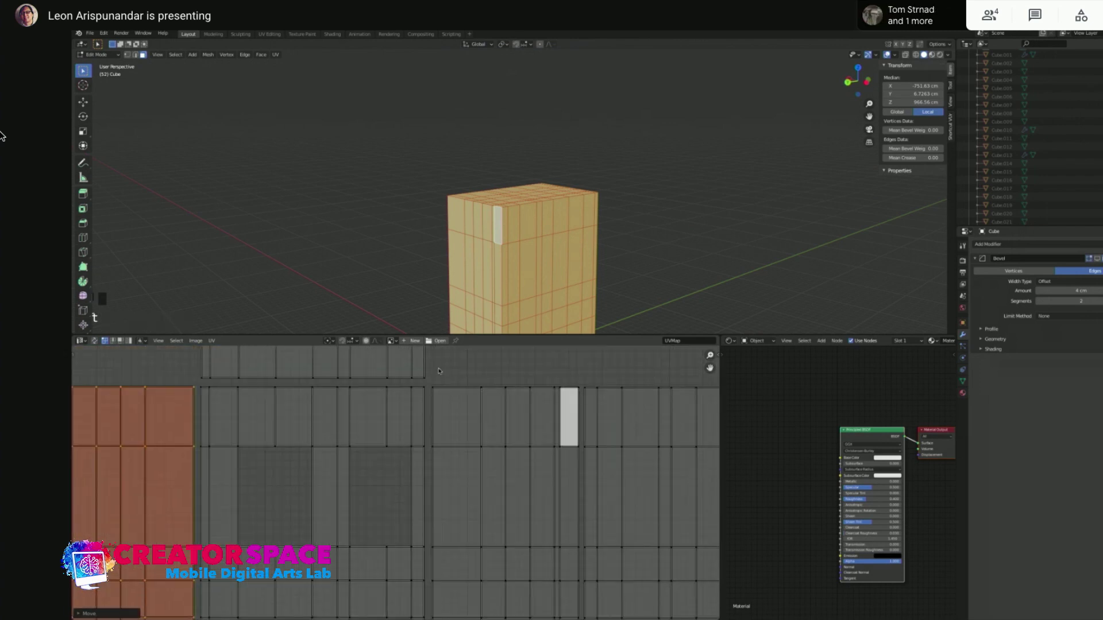
left_click(426, 390)
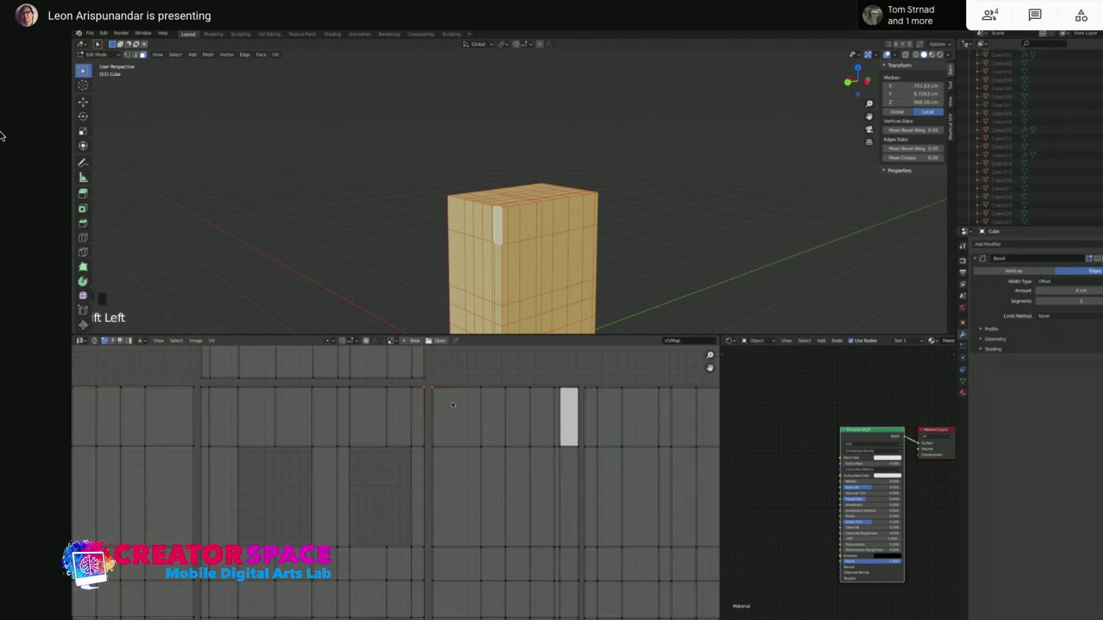
left_click_drag(421, 384, 439, 403)
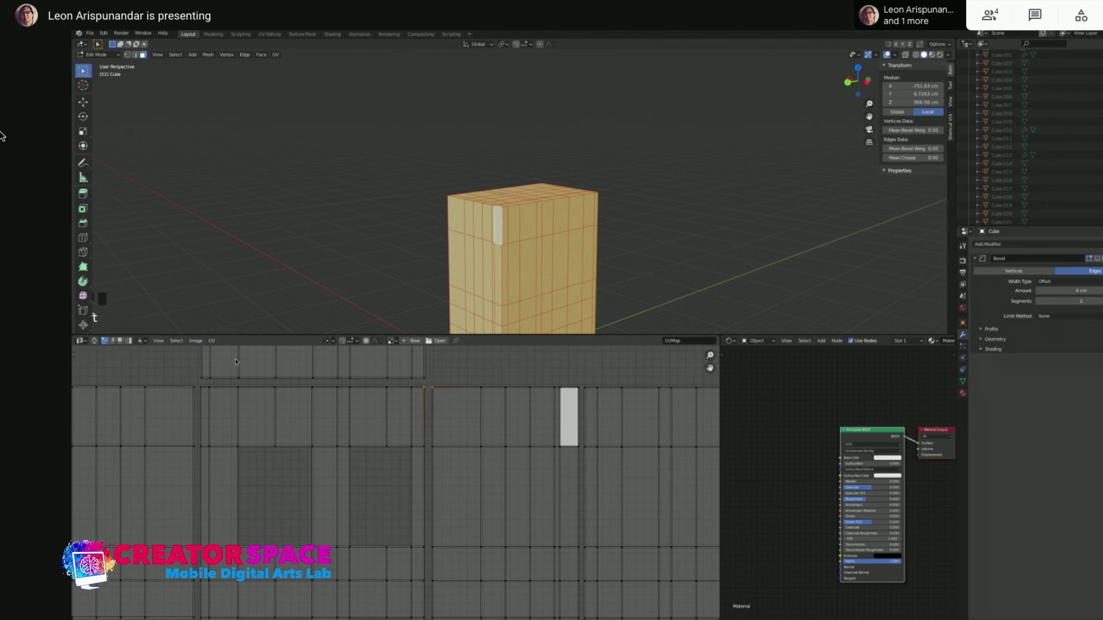
left_click(211, 341)
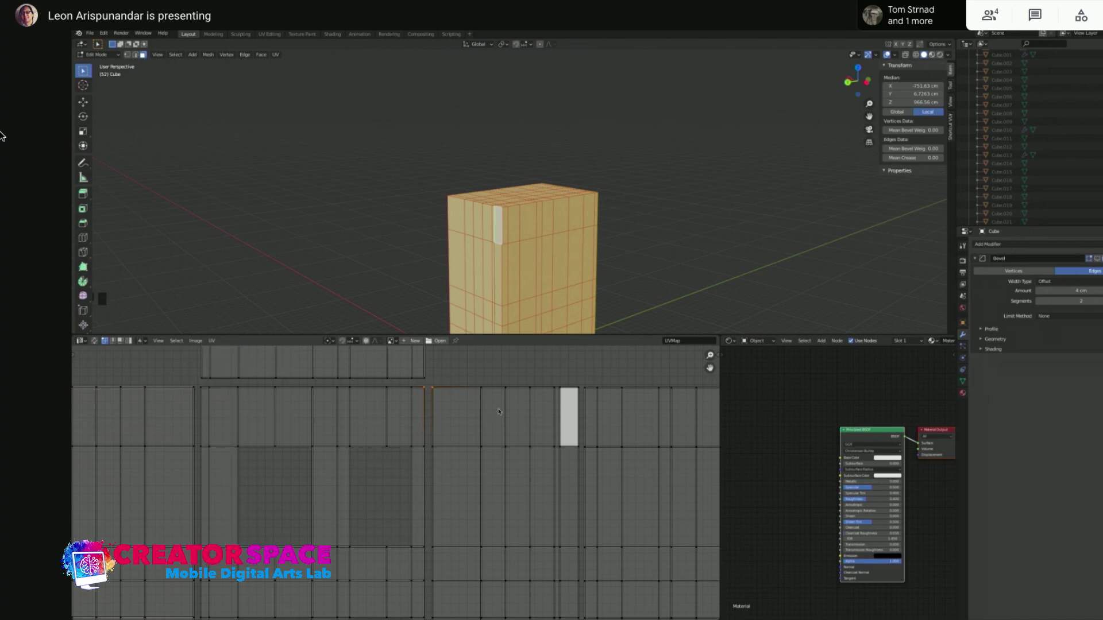
right_click(432, 389)
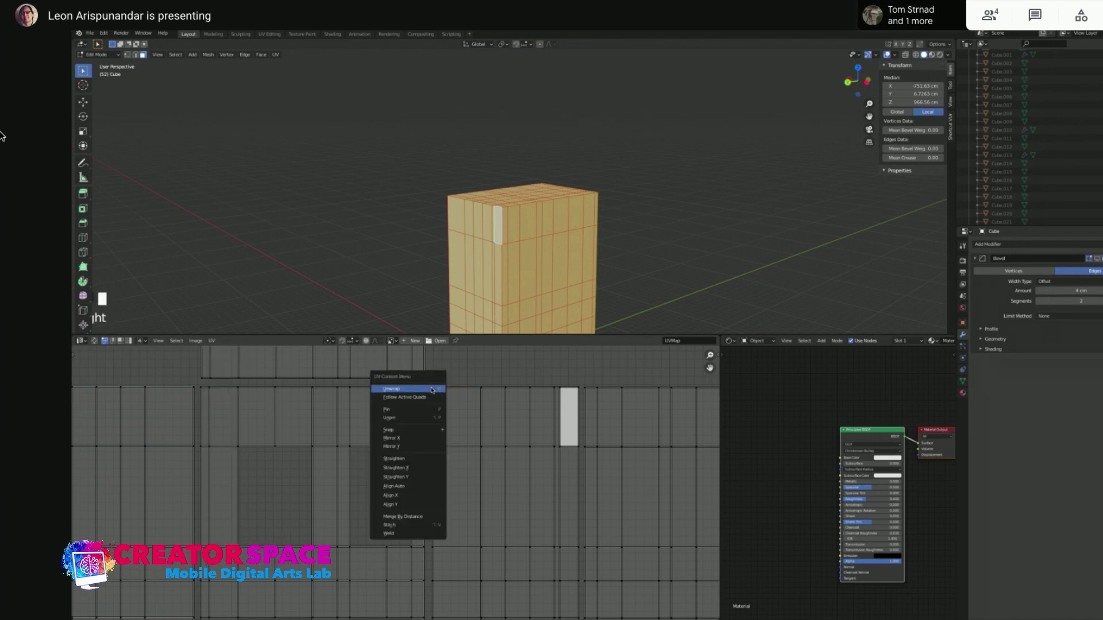
left_click(423, 526)
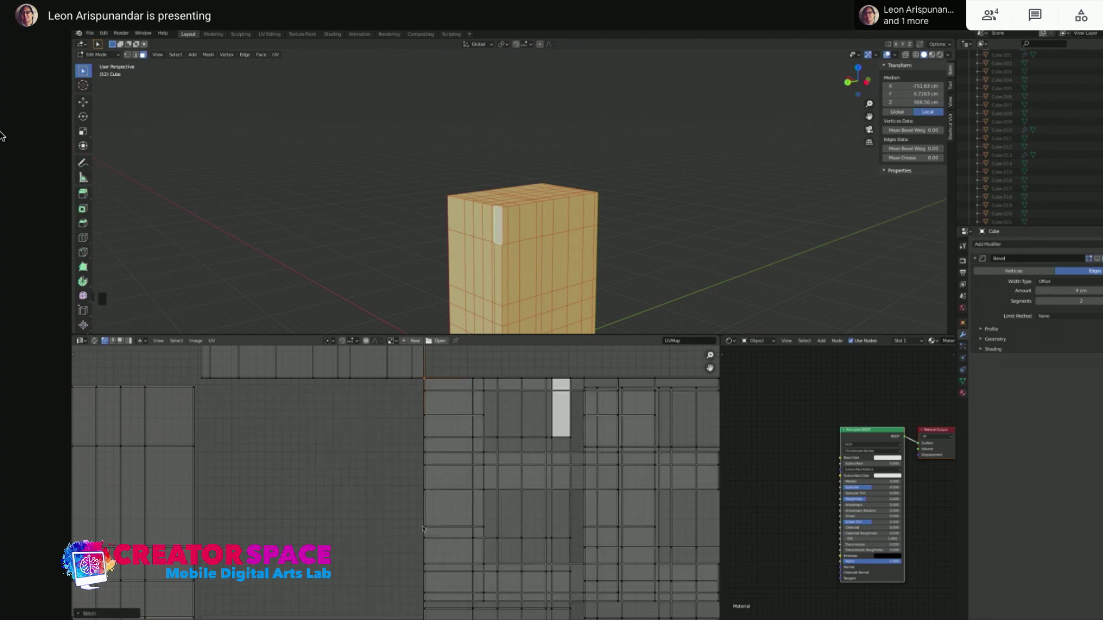
scroll(467, 454, "down", 2)
scroll(467, 454, "down", 3)
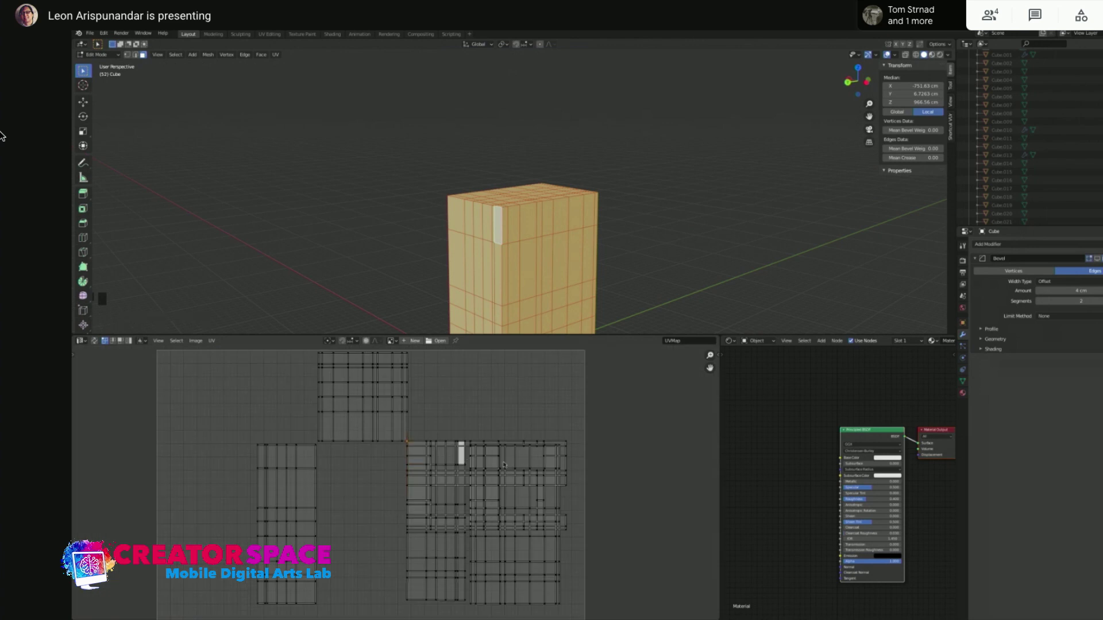
key("super+z")
Select the two top faces meeting at the block's front corner to check their UV adjacency, and reselect the whole block
scroll(408, 449, "up", 2)
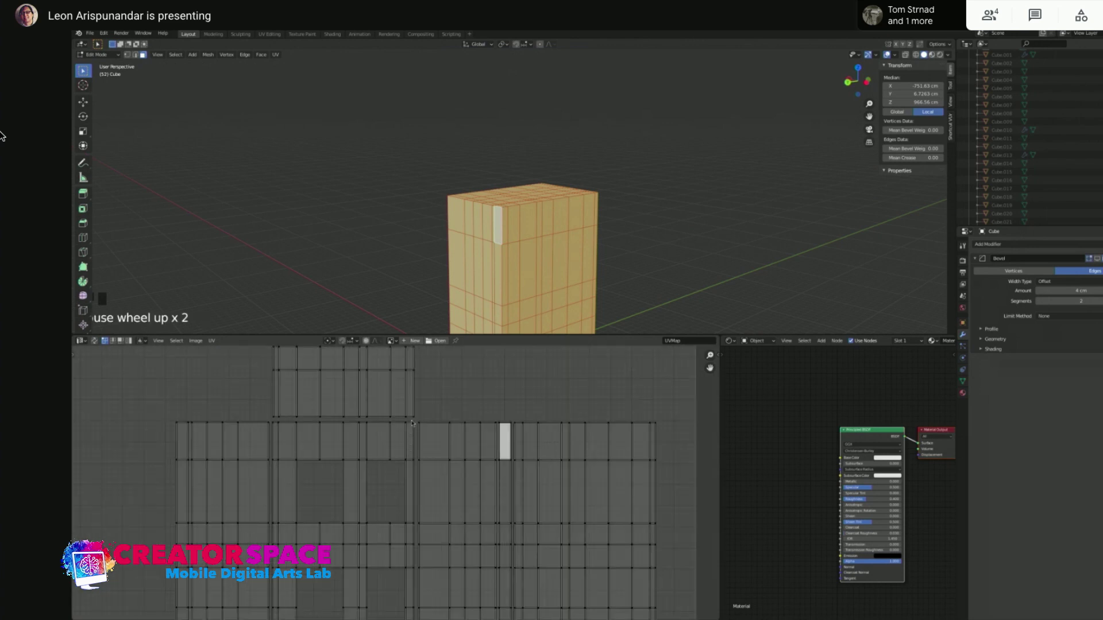
scroll(419, 432, "down", 2)
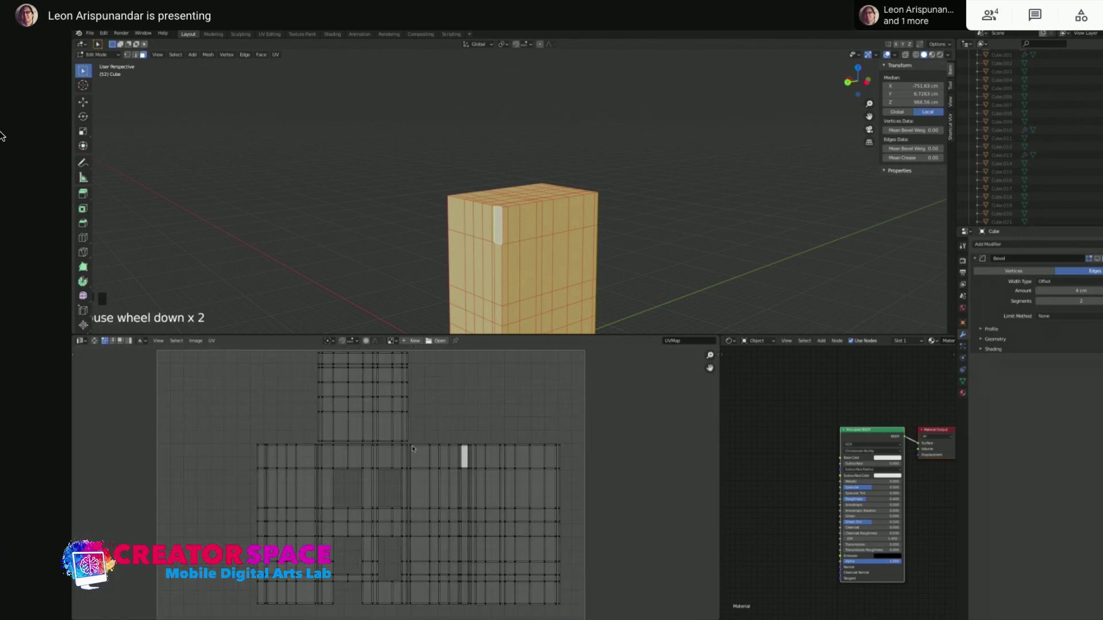
key("t")
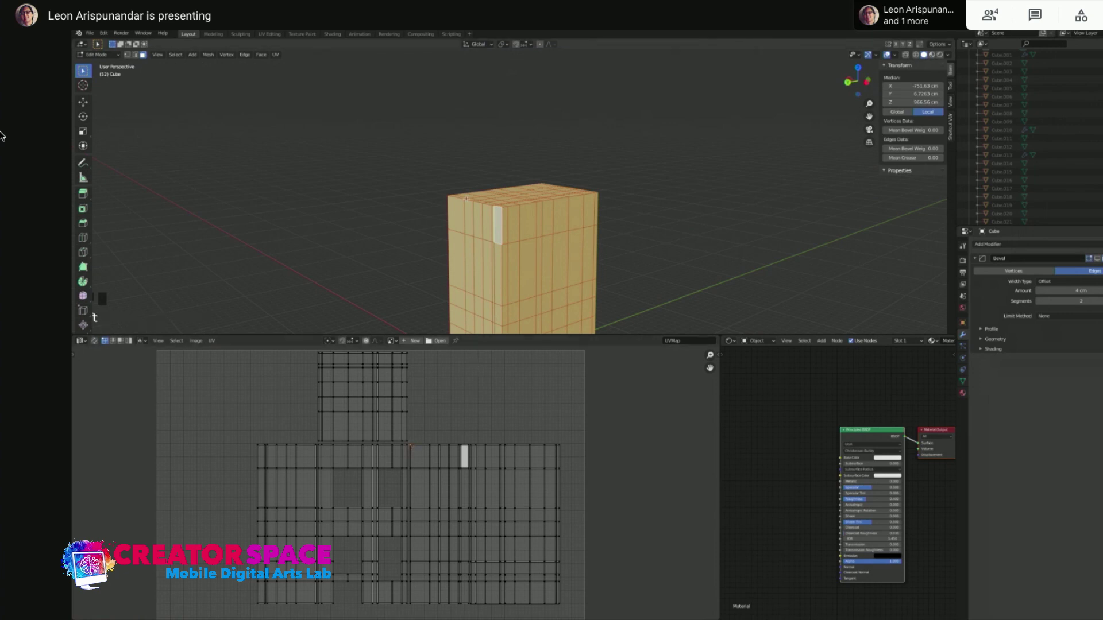
middle_click_drag(424, 212, 519, 226)
left_click(517, 226)
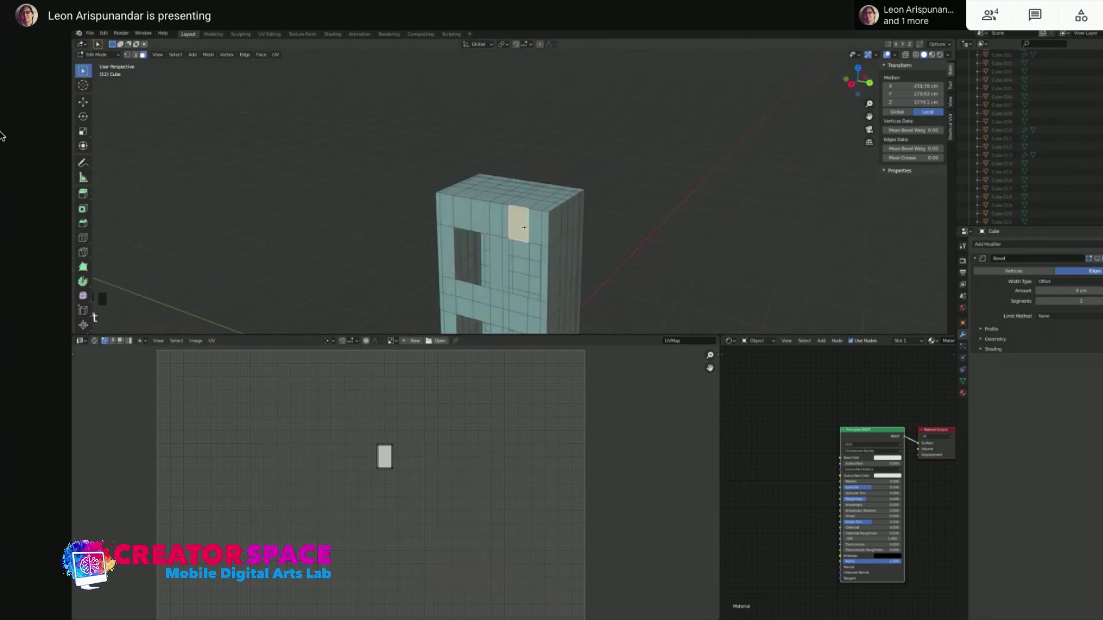
left_click(543, 227)
left_click(558, 232, "shift")
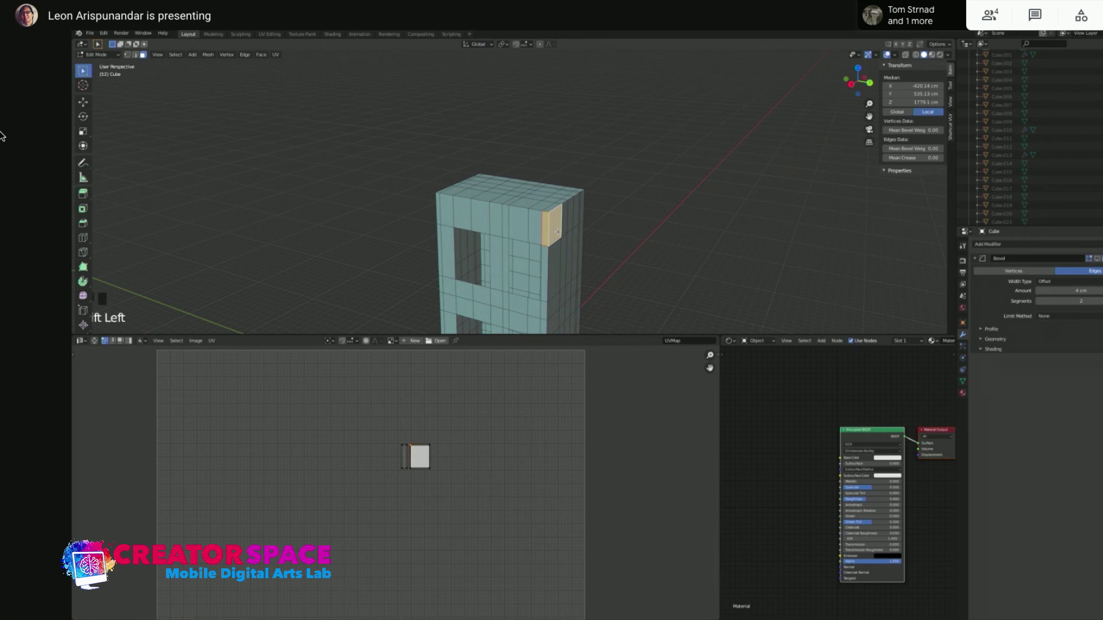
key("a")
key("a")
Try stitching the top corner vertices between the facade and right side wall islands again
scroll(474, 441, "up", 5)
left_click_drag(430, 357, 453, 377)
left_click(211, 341)
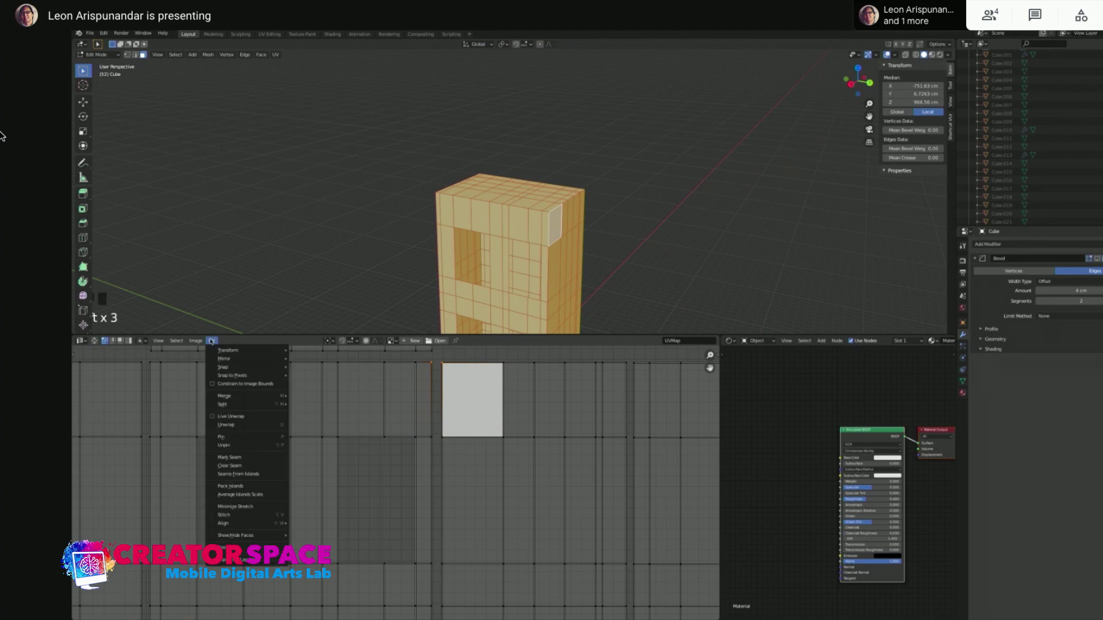
left_click(225, 515)
scroll(531, 509, "down", 3)
left_click(493, 389)
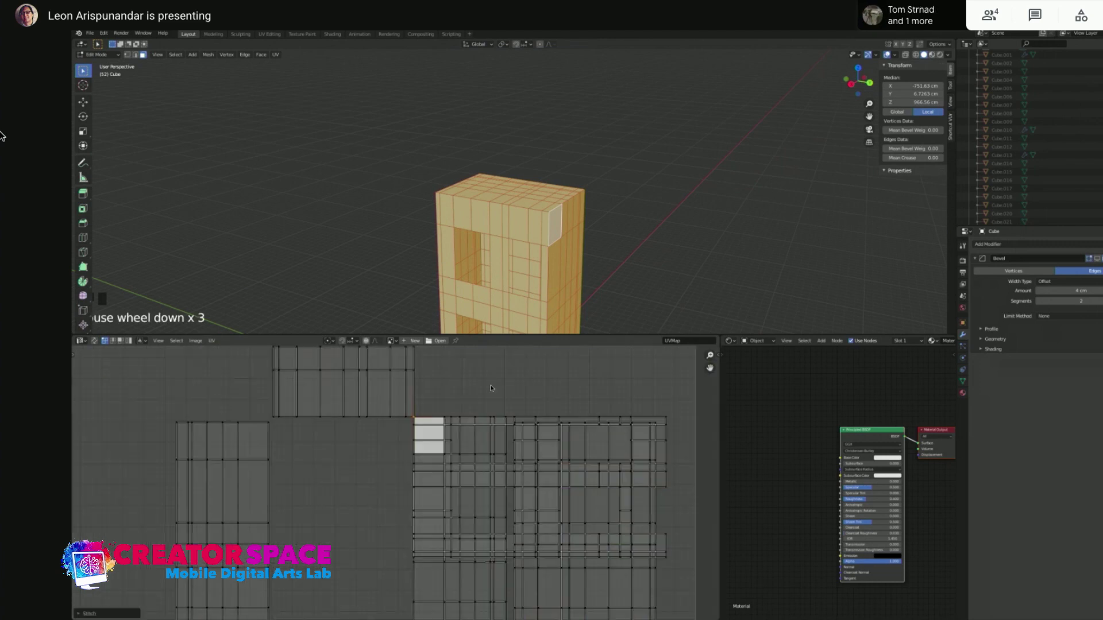
key("ctrl+z")
scroll(417, 438, "down", 1)
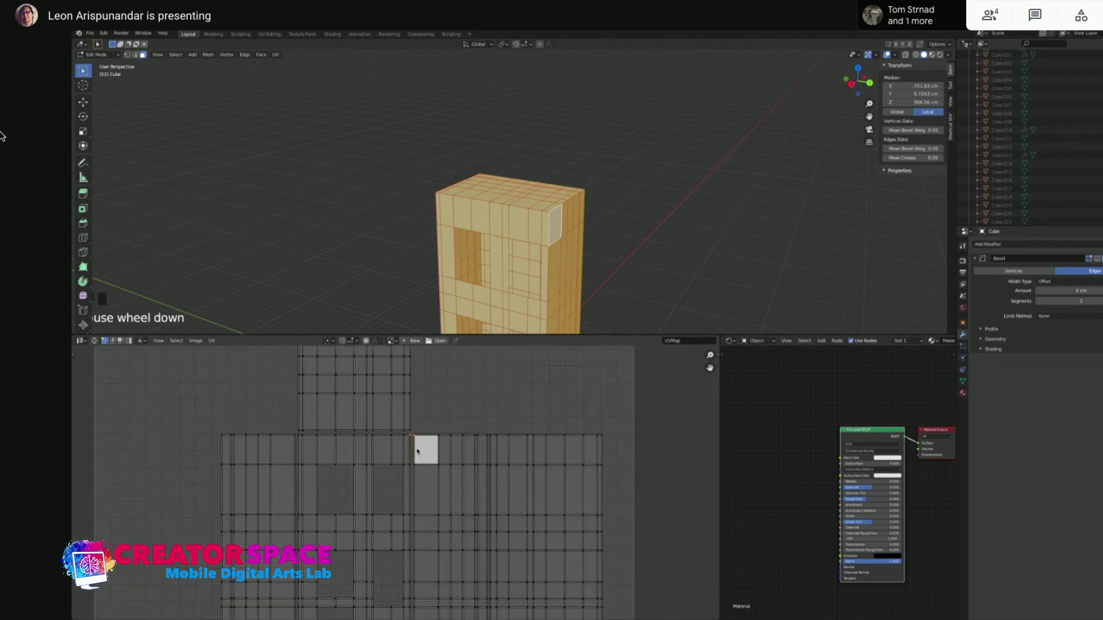
Try to stitch the facade and right side wall islands along their full adjoining vertical edge
middle_click_drag(444, 445, 480, 394, "shift")
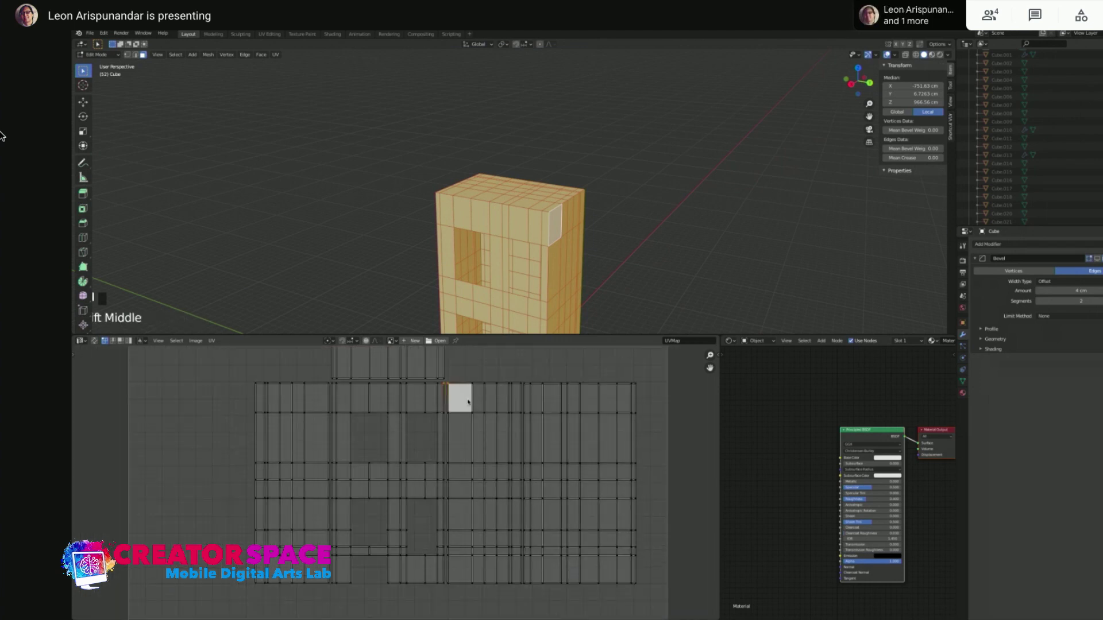
left_click_drag(443, 382, 450, 590)
left_click(211, 341)
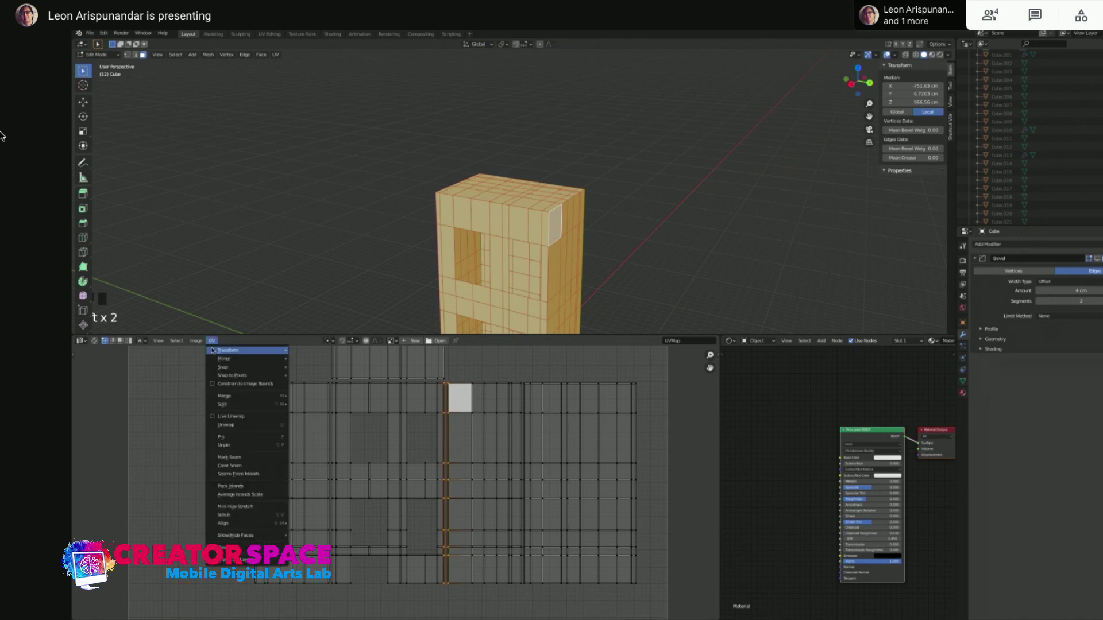
left_click(241, 514)
left_click(598, 366)
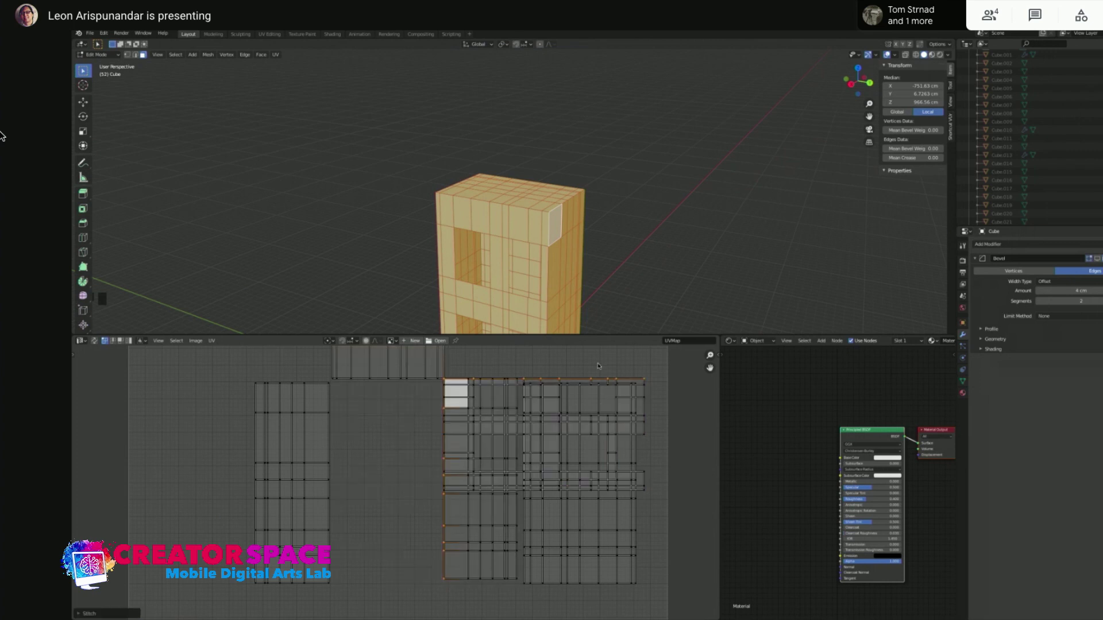
key("super+z")
left_click(496, 385)
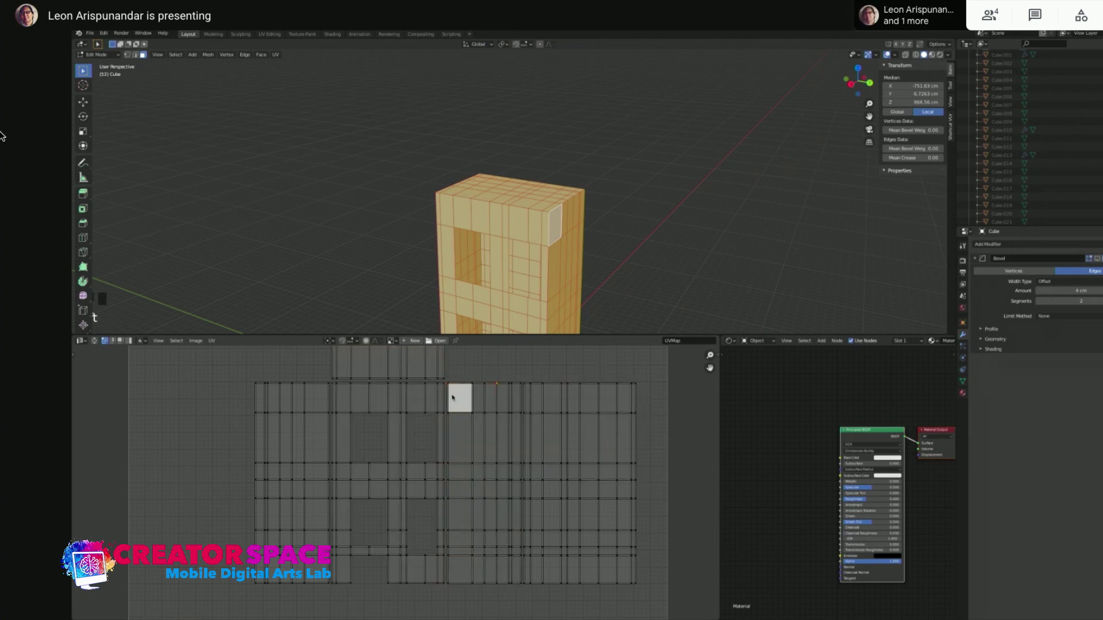
Select the adjoining vertices where the roof island's lower right corner meets the facade island, and examine the gap
scroll(579, 364, "up", 2)
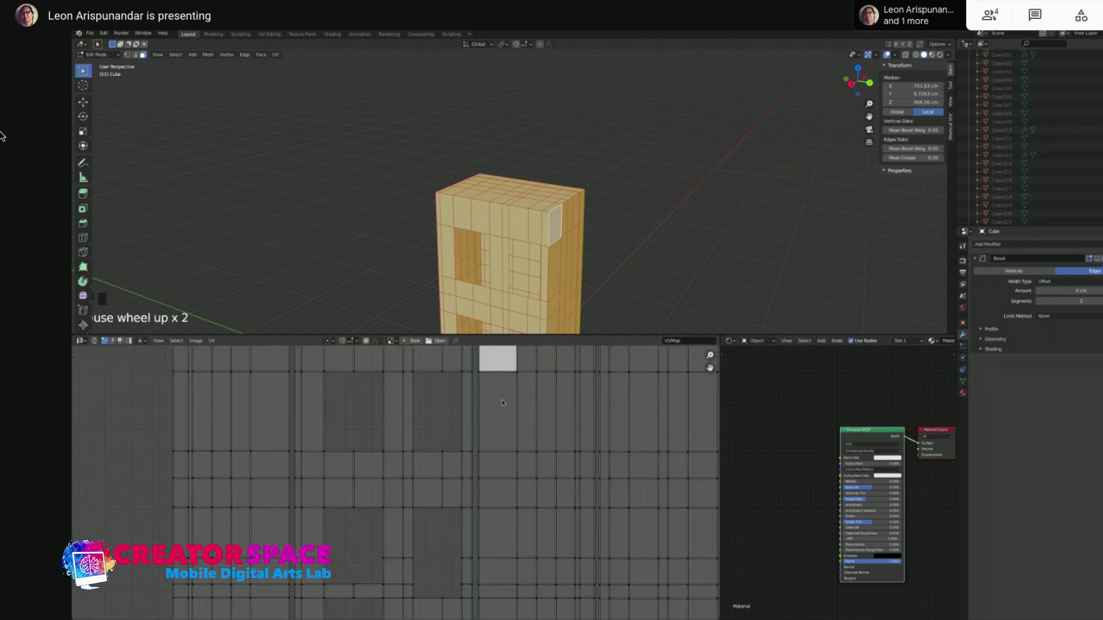
middle_click_drag(503, 415, 506, 504, "shift")
key("t")
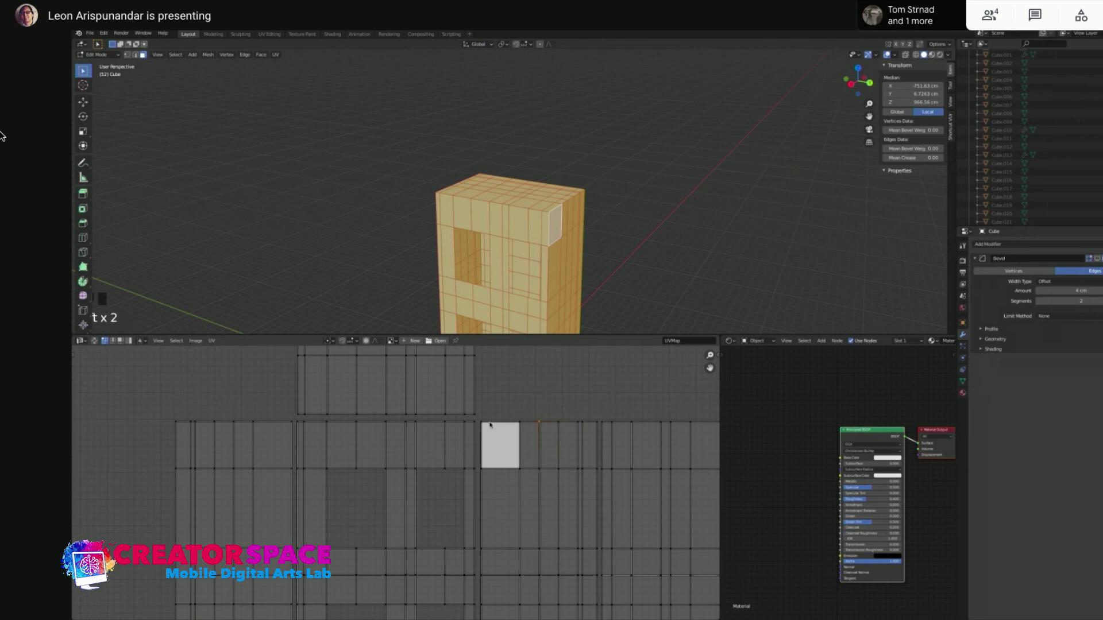
scroll(482, 421, "down", 1)
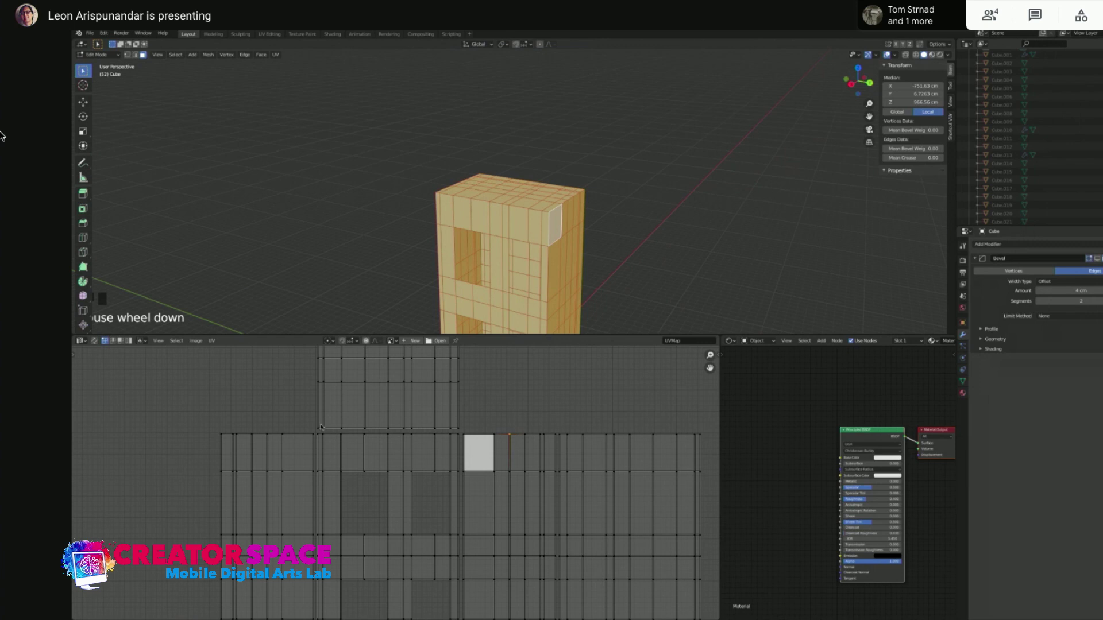
middle_click_drag(428, 408, 429, 412, "shift")
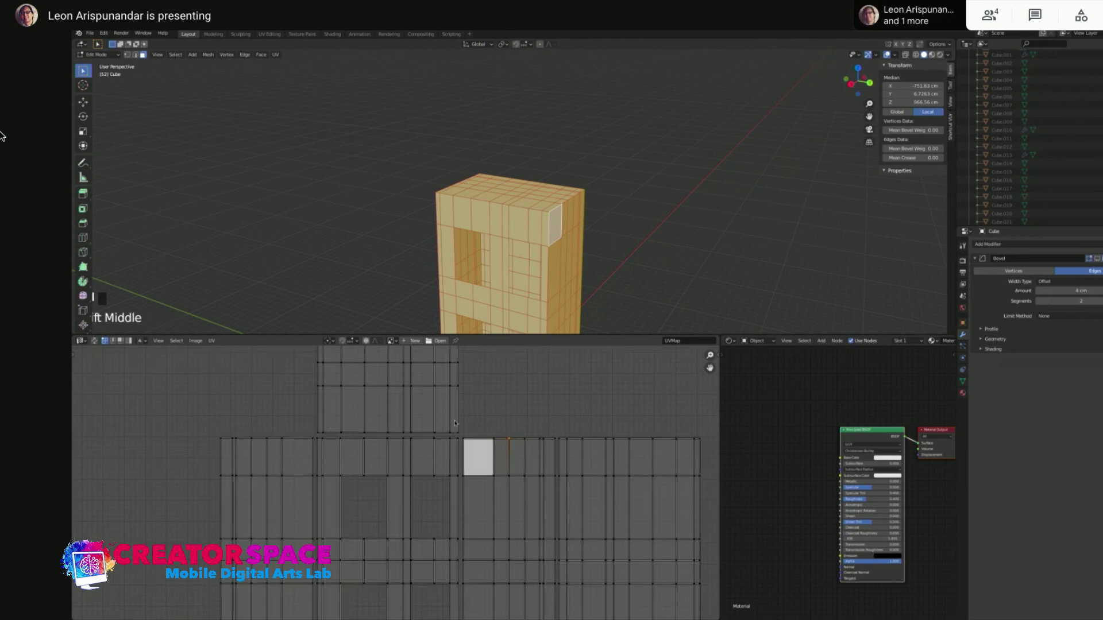
key("t")
scroll(460, 443, "up", 1)
scroll(461, 443, "up", 1)
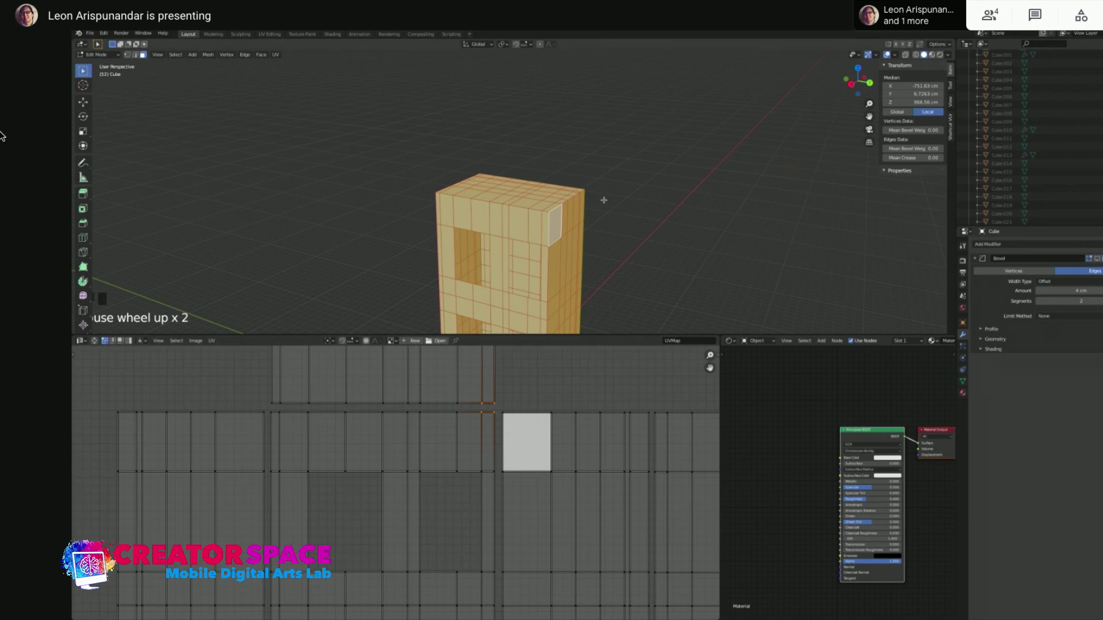
Select the roof and facade faces sharing the front top corner to check their UV adjacency, and reselect the whole block
left_click(549, 209)
left_click(546, 217, "shift")
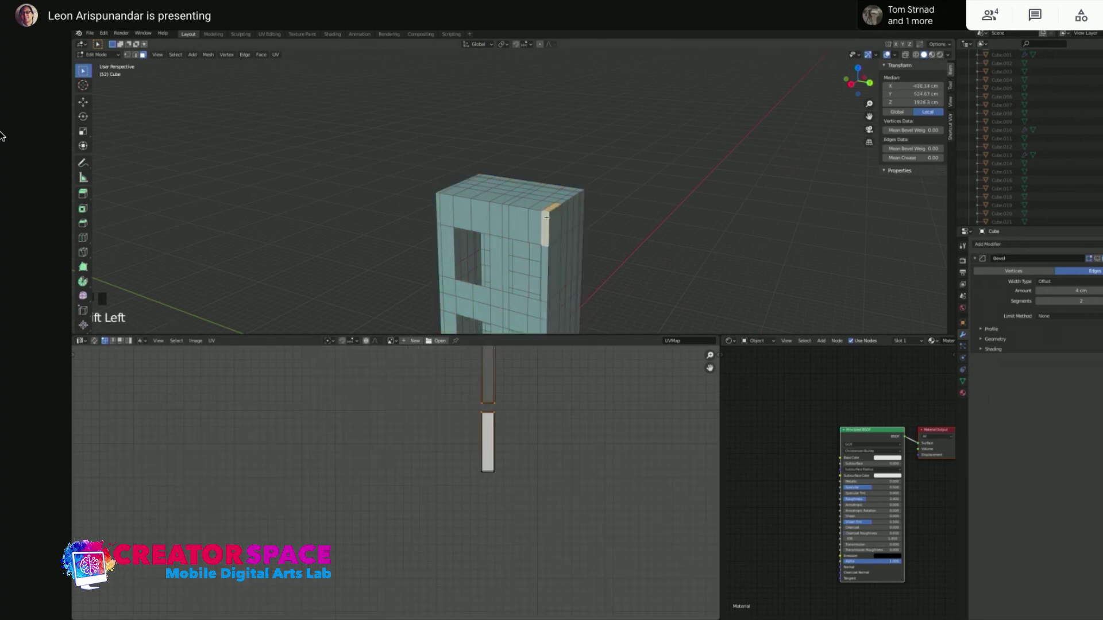
key("a")
left_click(617, 248)
scroll(611, 275, "down", 2, "alt")
key("a")
Examine the block from several angles, including from below, against its arranged UV layout
scroll(585, 261, "down", 3)
middle_click_drag(585, 261, 550, 229, "shift")
scroll(471, 448, "down", 4)
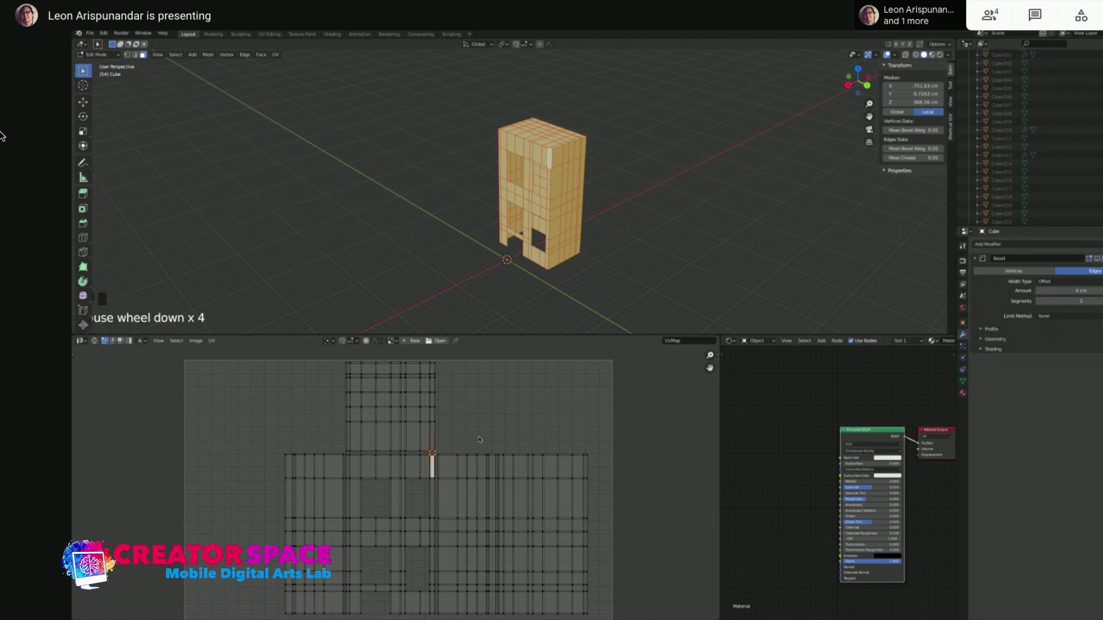
middle_click_drag(480, 440, 542, 360, "shift")
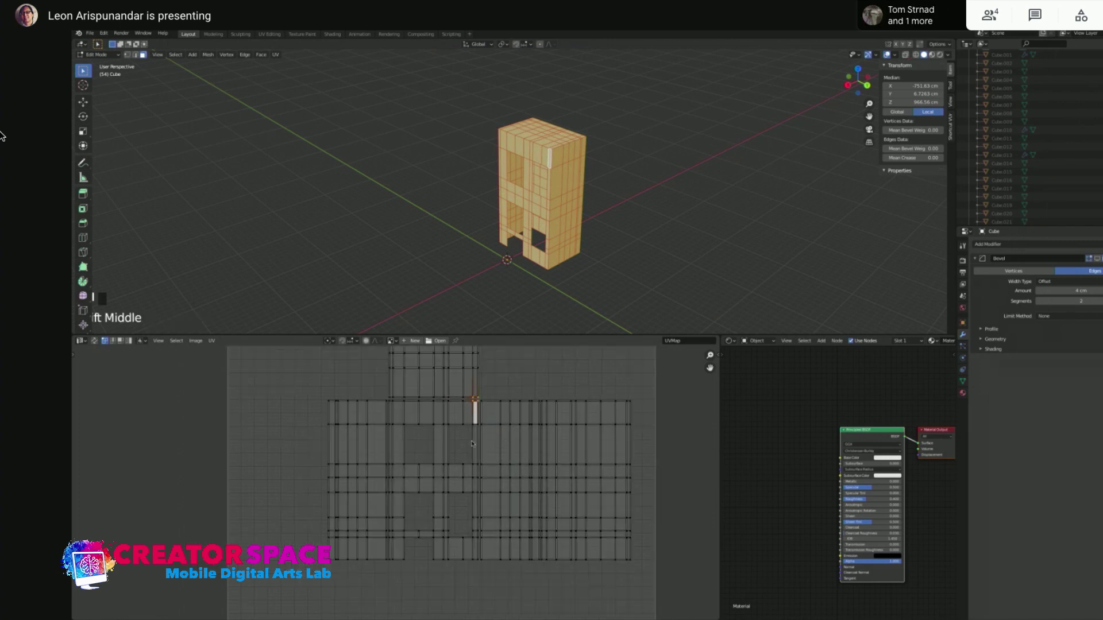
middle_click_drag(509, 167, 515, 167)
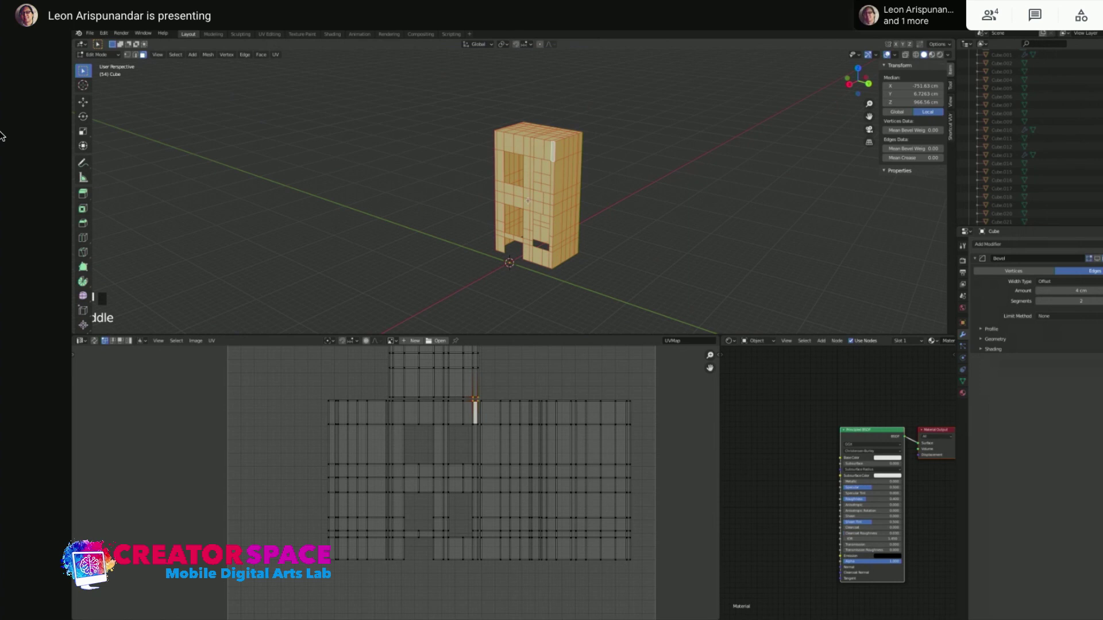
middle_click_drag(514, 167, 518, 166)
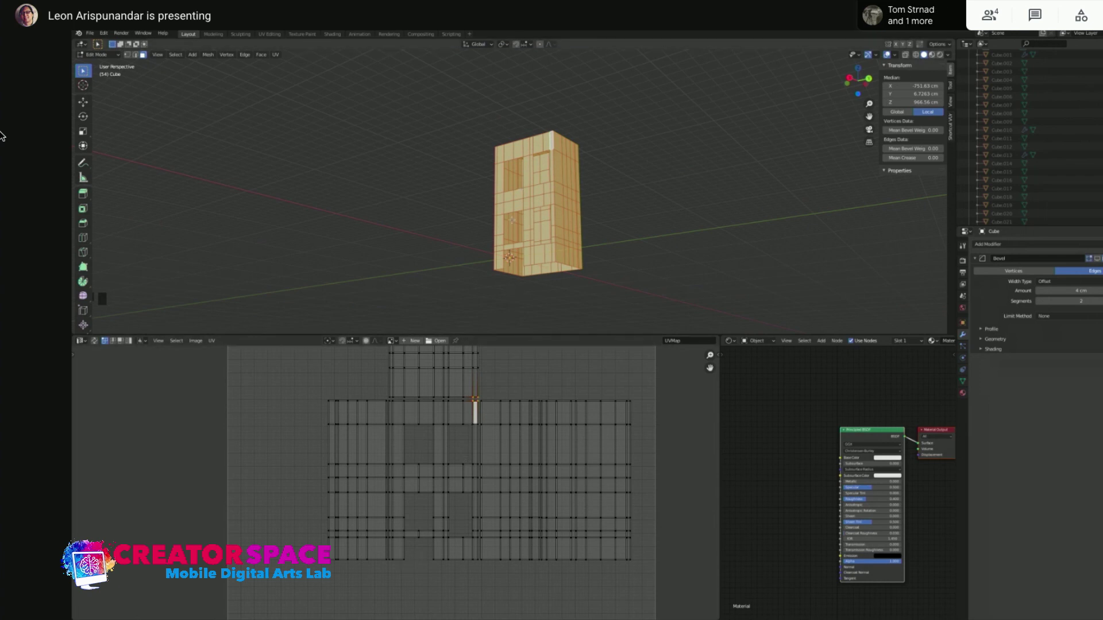
key("t")
key("t")
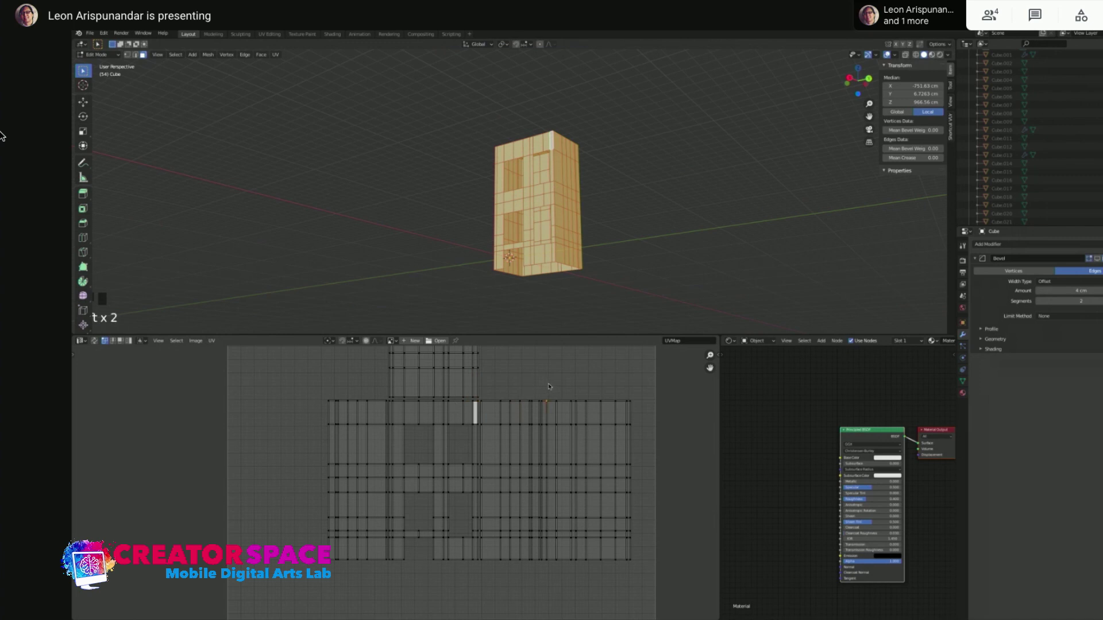
Switch the block to Object Mode, select it, and show its material properties
key("Tab")
left_click(618, 211)
middle_click_drag(618, 212, 564, 195)
left_click(553, 193)
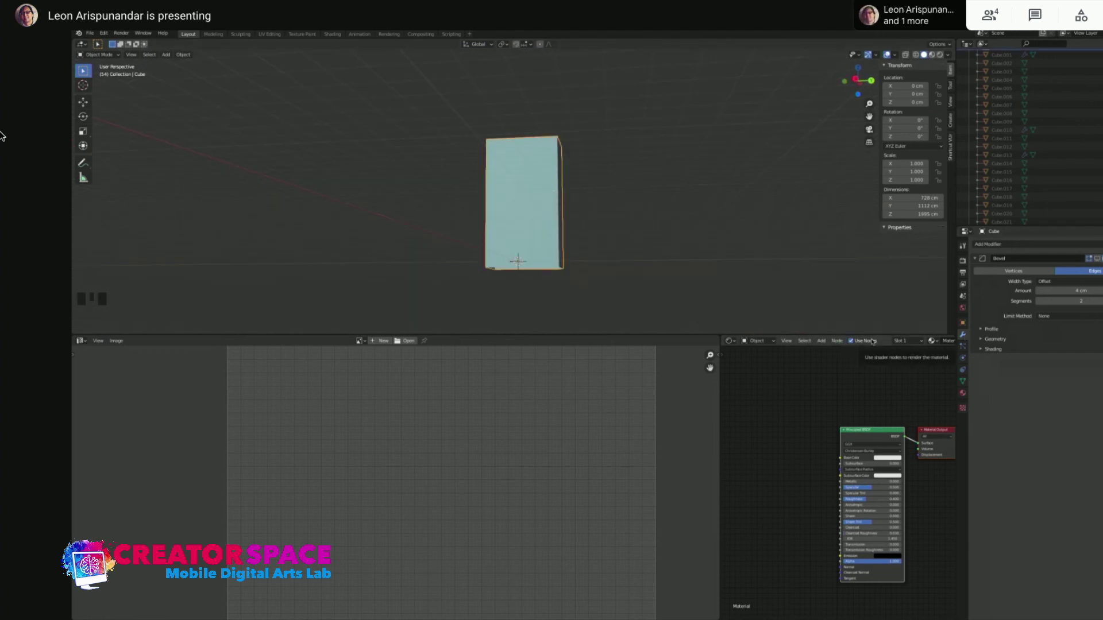
left_click(963, 394)
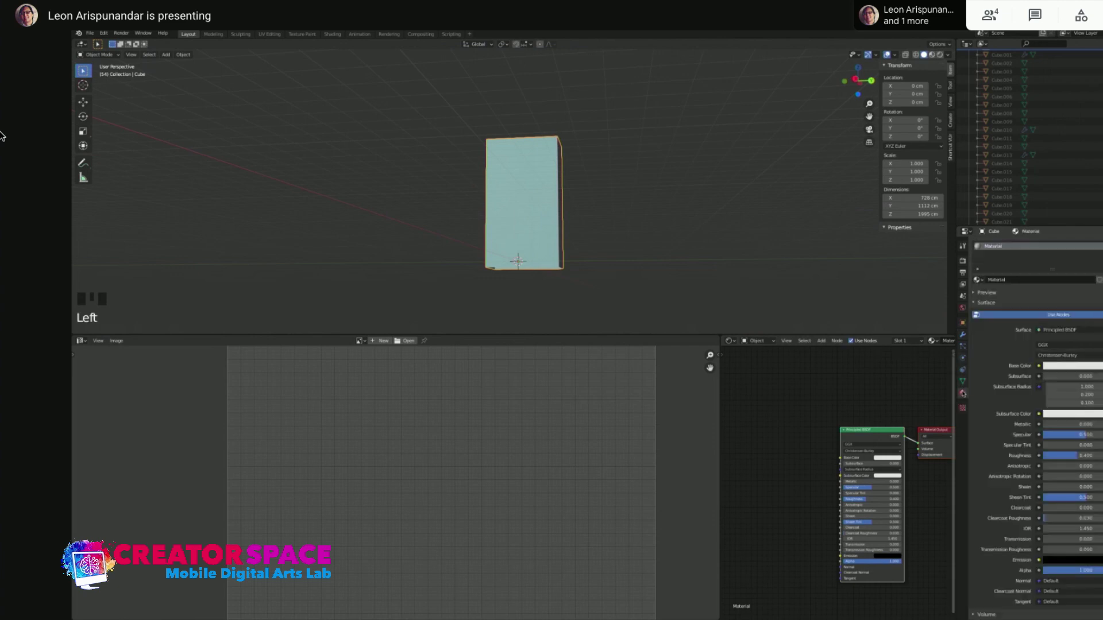
Widen the shader node editor at the UV editor's expense, and reselect the block in the 3D view
left_click(877, 430)
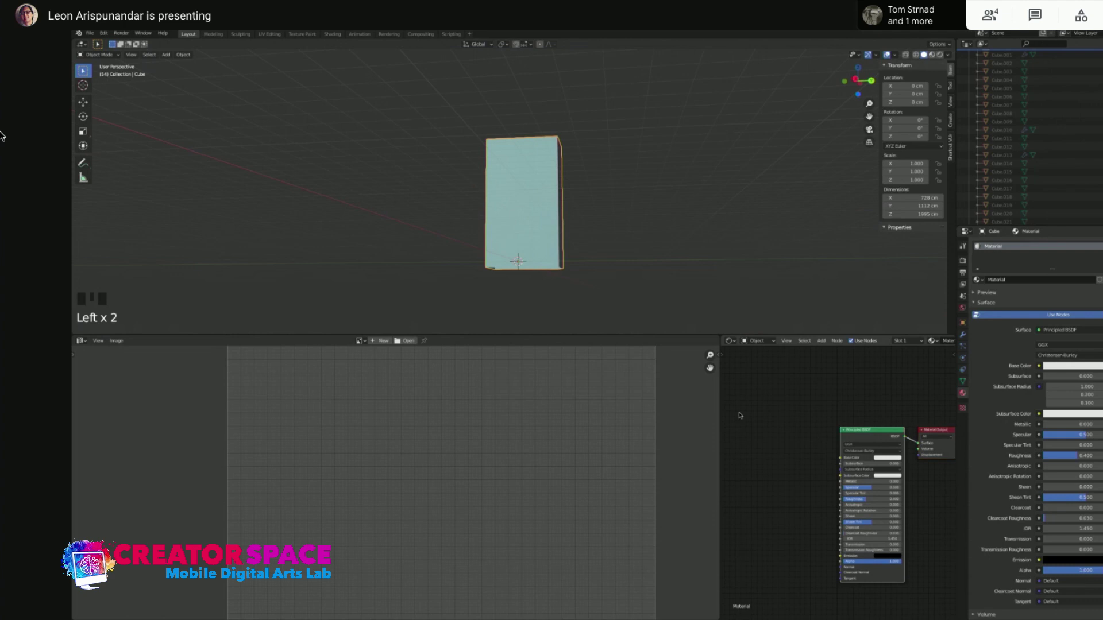
left_click_drag(720, 431, 549, 431)
key("a")
left_click(543, 204)
key("a")
left_click(544, 203)
key("a")
Switch the block to Edit Mode, clear the face selection, and examine its front and side walls up close
middle_click_drag(597, 161, 563, 183)
left_click(559, 182)
key("Tab")
left_click(616, 211)
key("a")
left_click(730, 298)
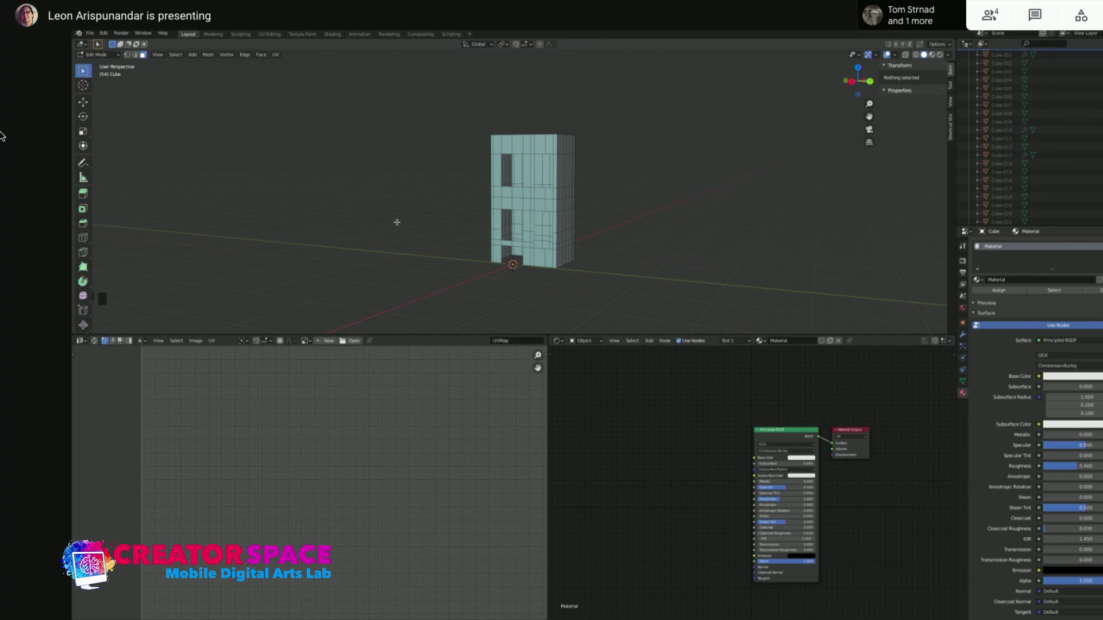
scroll(471, 230, "up", 1)
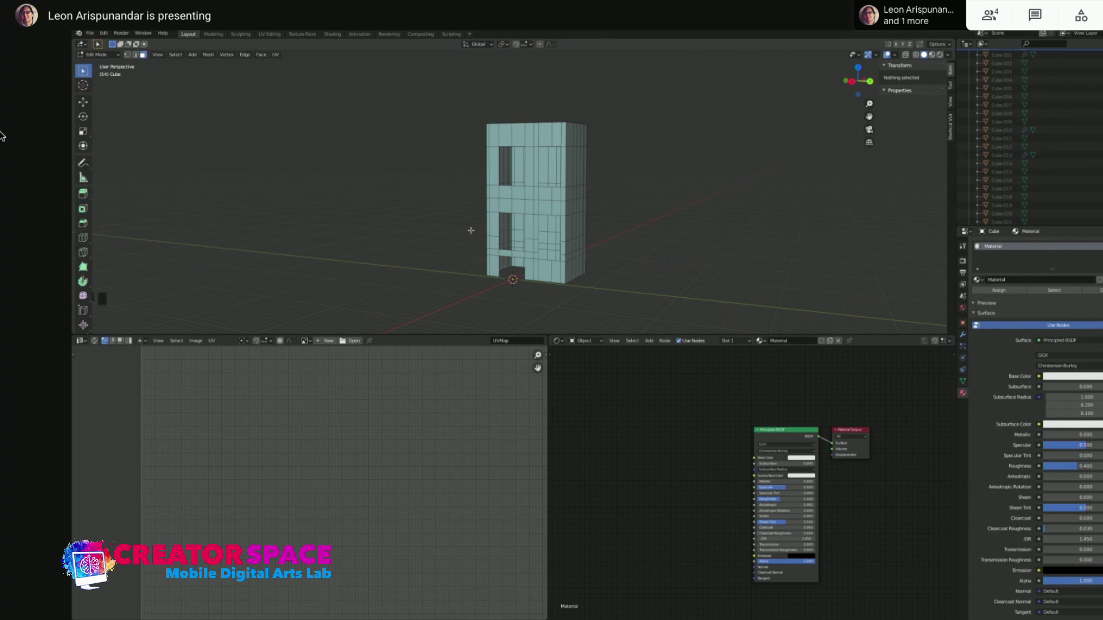
scroll(658, 219, "up", 1)
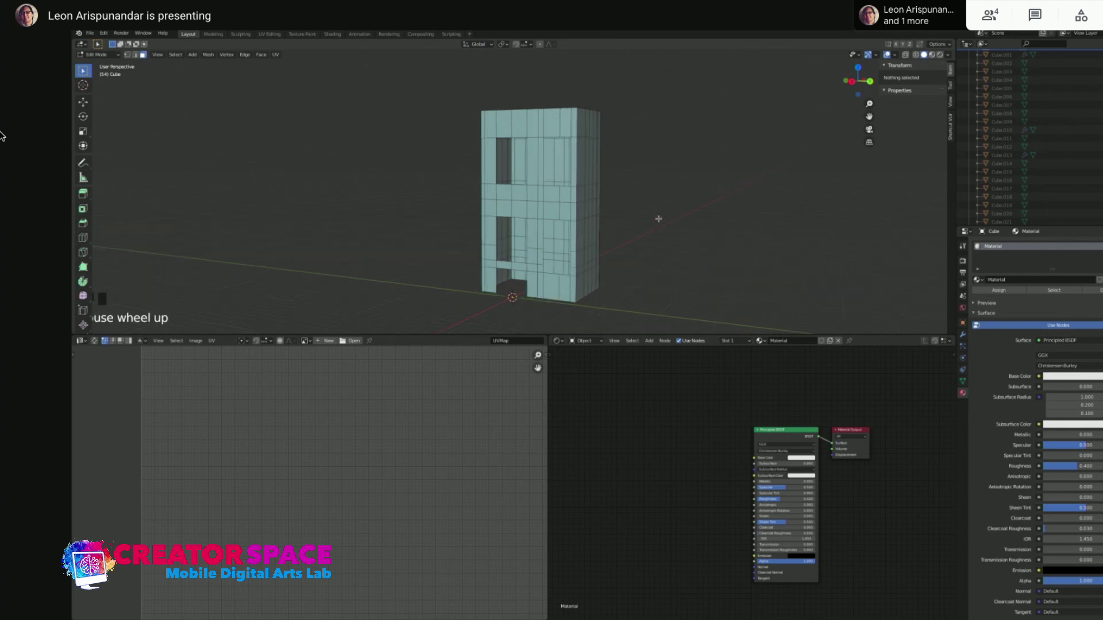
scroll(658, 219, "up", 1)
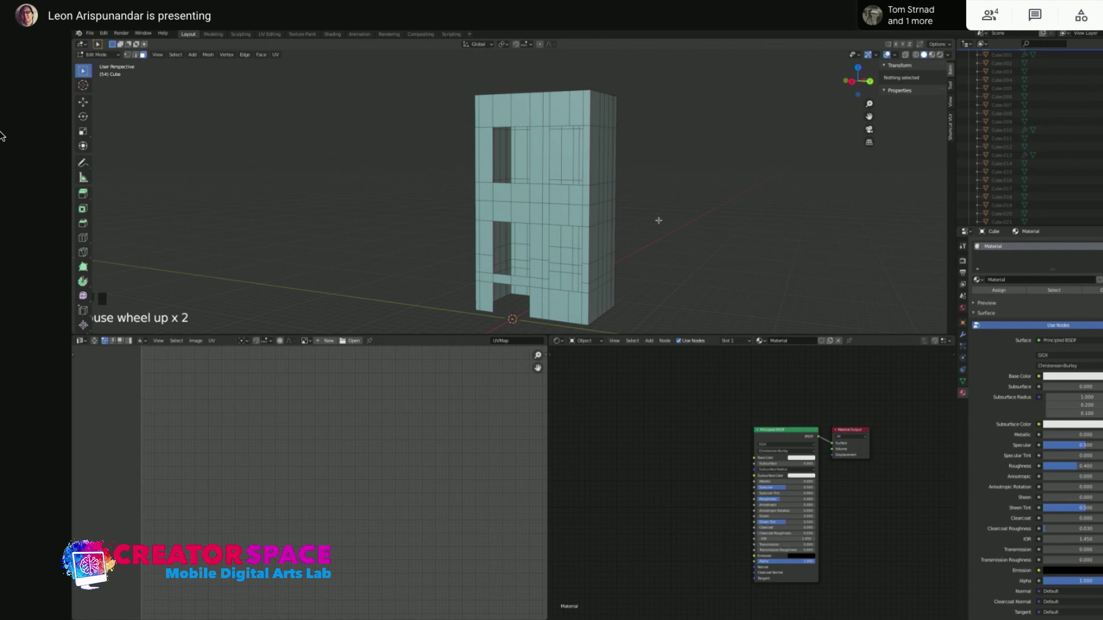
middle_click_drag(694, 227, 650, 201, "shift")
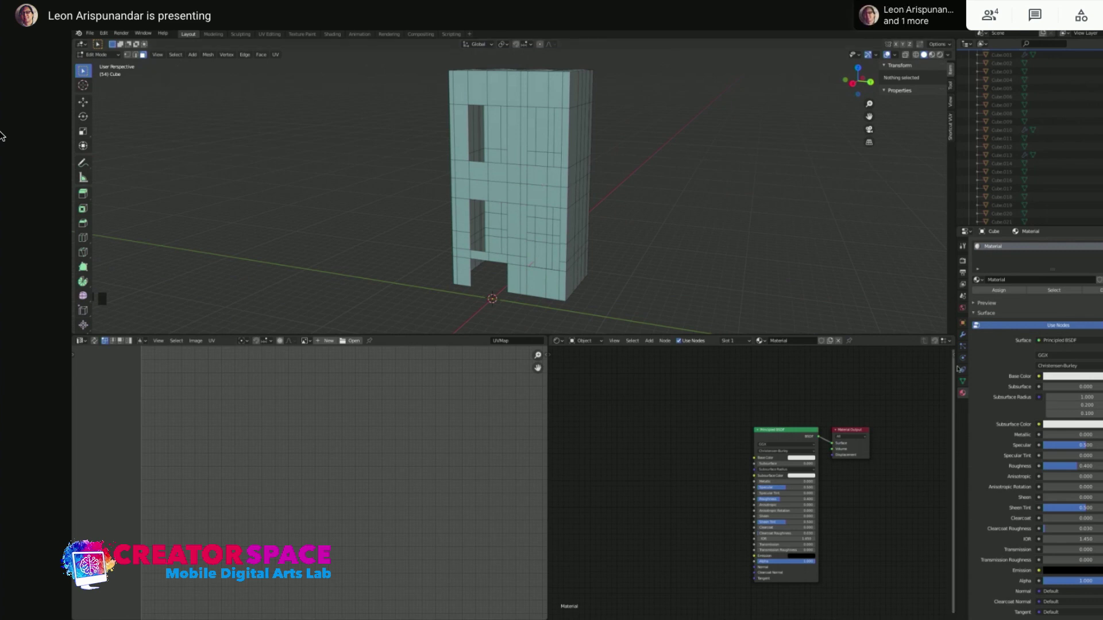
Add an Image Texture node beside the Principled BSDF node, on its input side, in the block's material
key("shift+a")
mouse_move(665, 464)
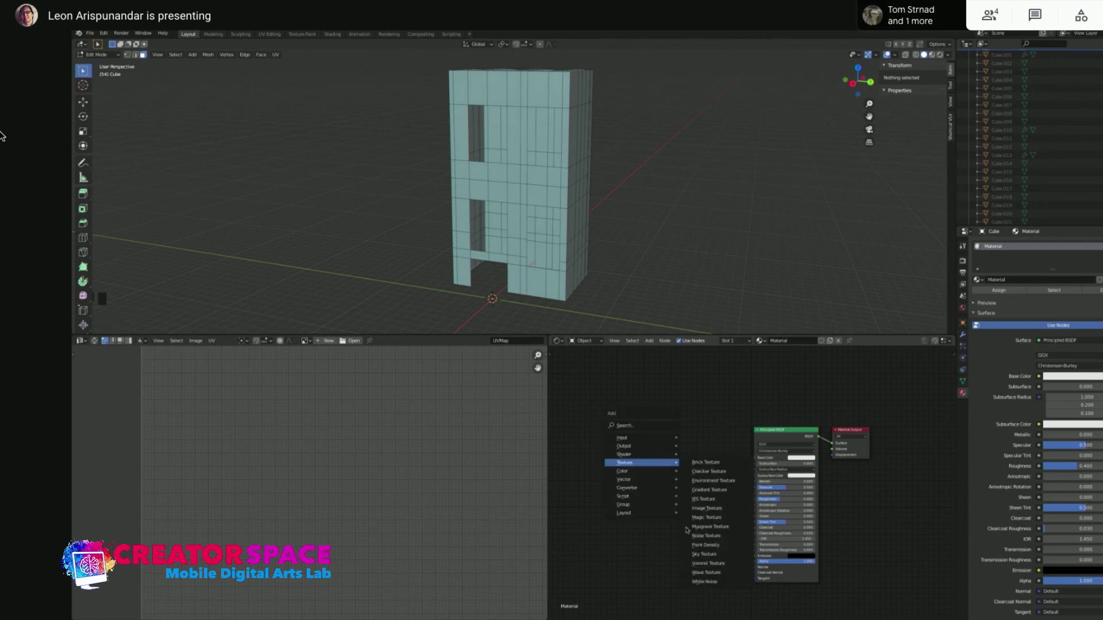
left_click(708, 508)
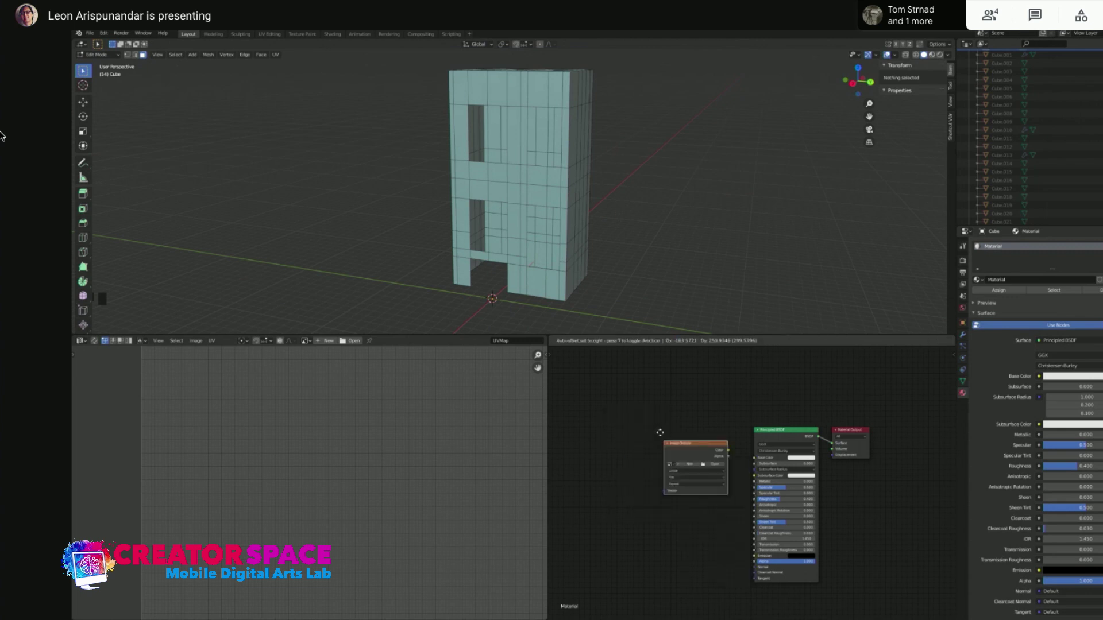
left_click(694, 436)
Load the TexturesCom rough bricks image into the Image Texture node and view the whole image in the UV editor
scroll(753, 430, "up", 4)
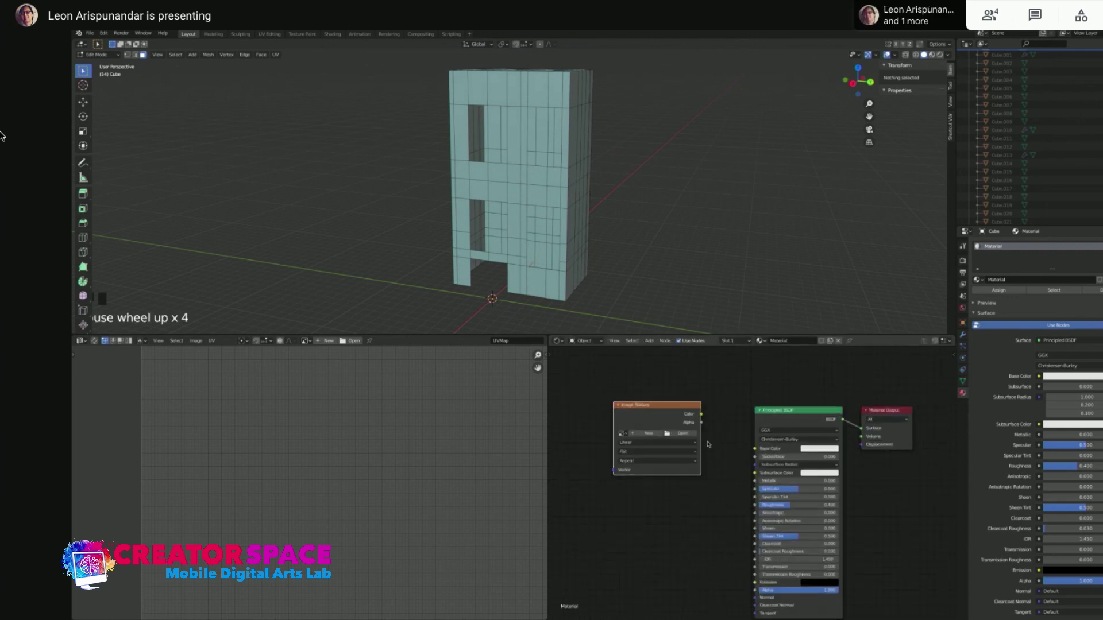
left_click(682, 434)
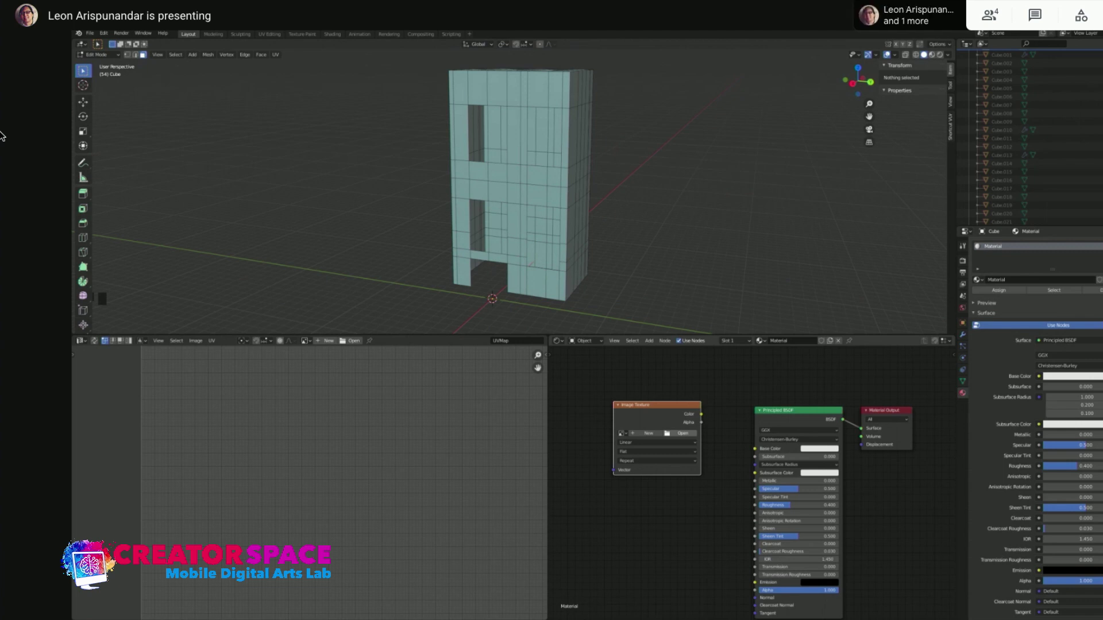
double_click(509, 167)
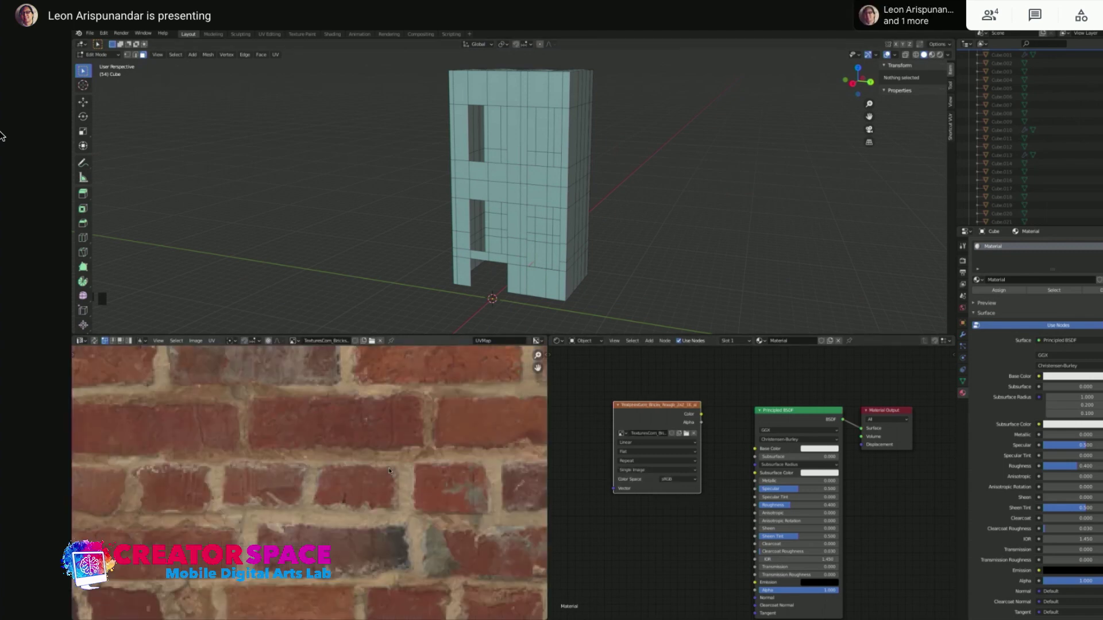
scroll(381, 465, "down", 9)
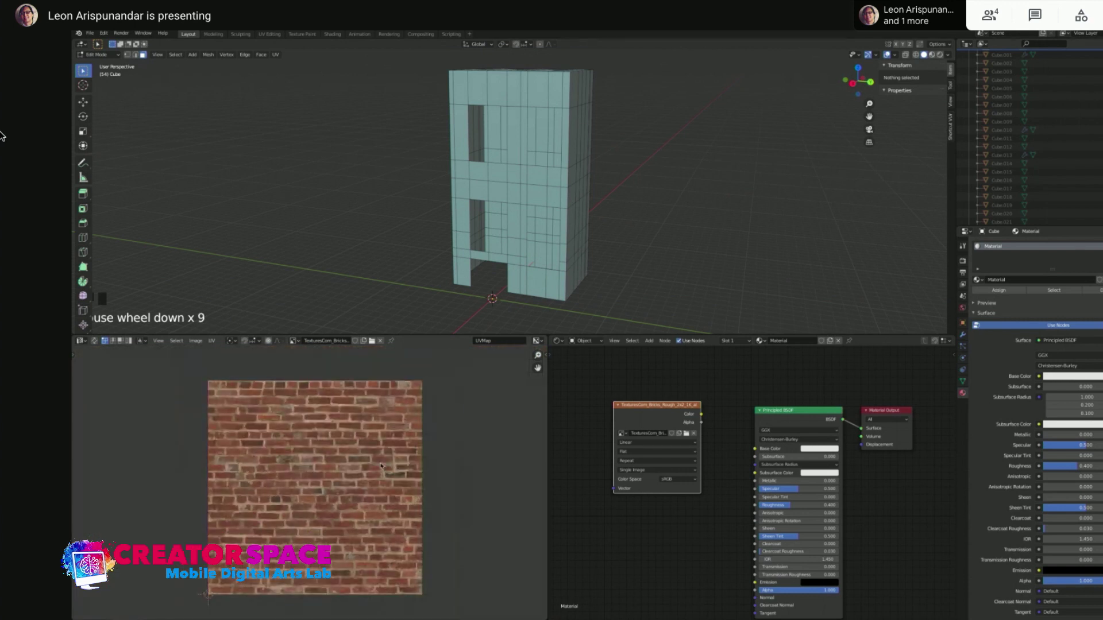
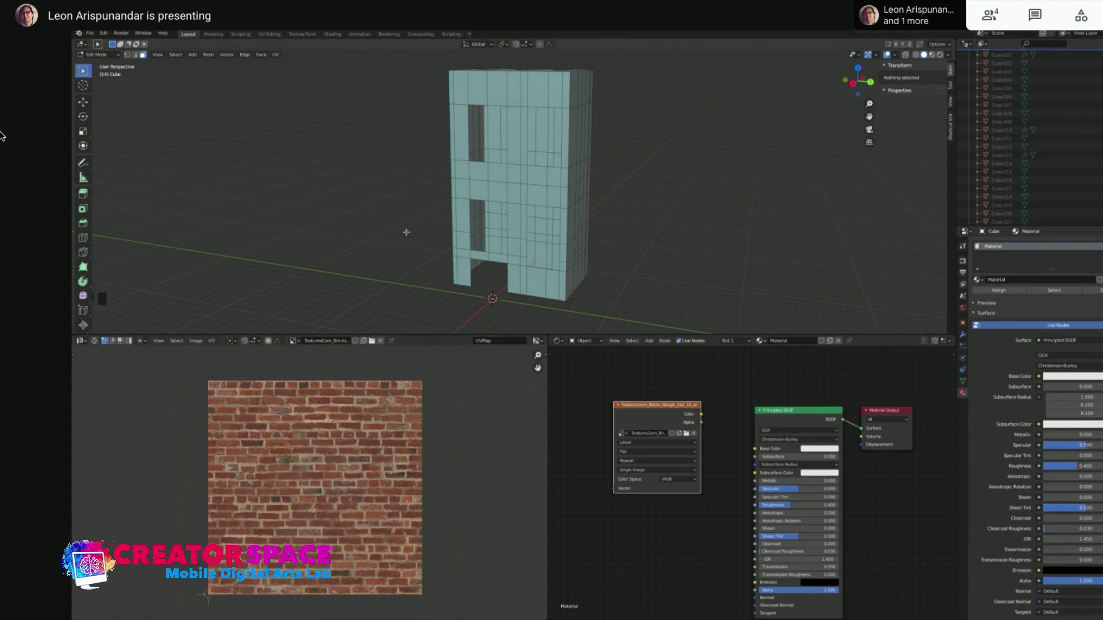
Connect the brick image node's Color output to the Principled BSDF Base Color and lower the image node to that height
key("shift+a")
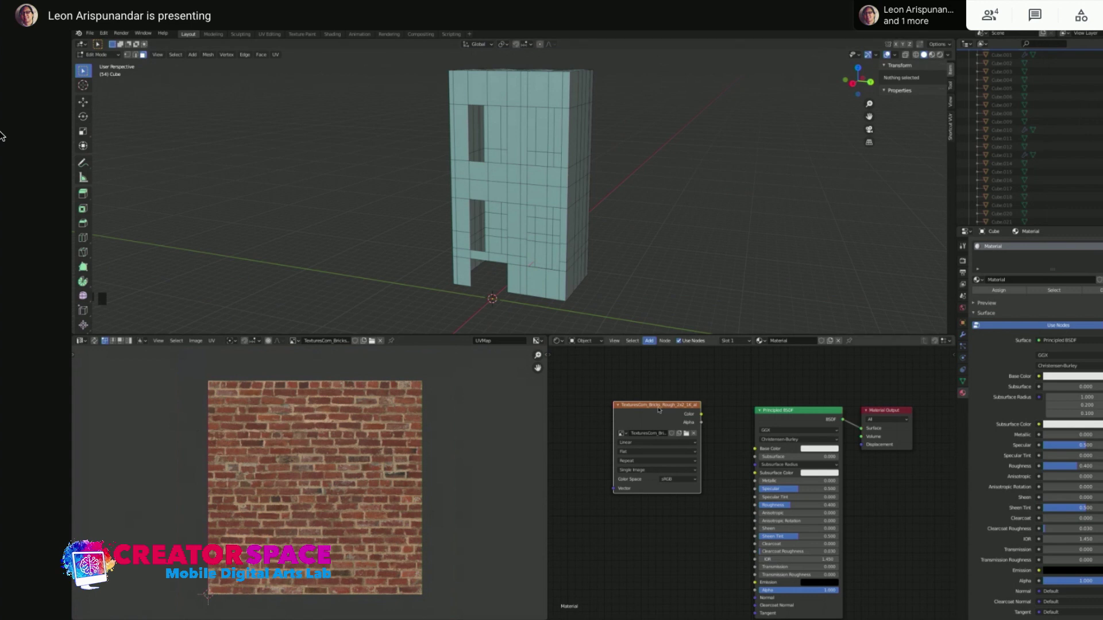
left_click_drag(702, 414, 756, 449)
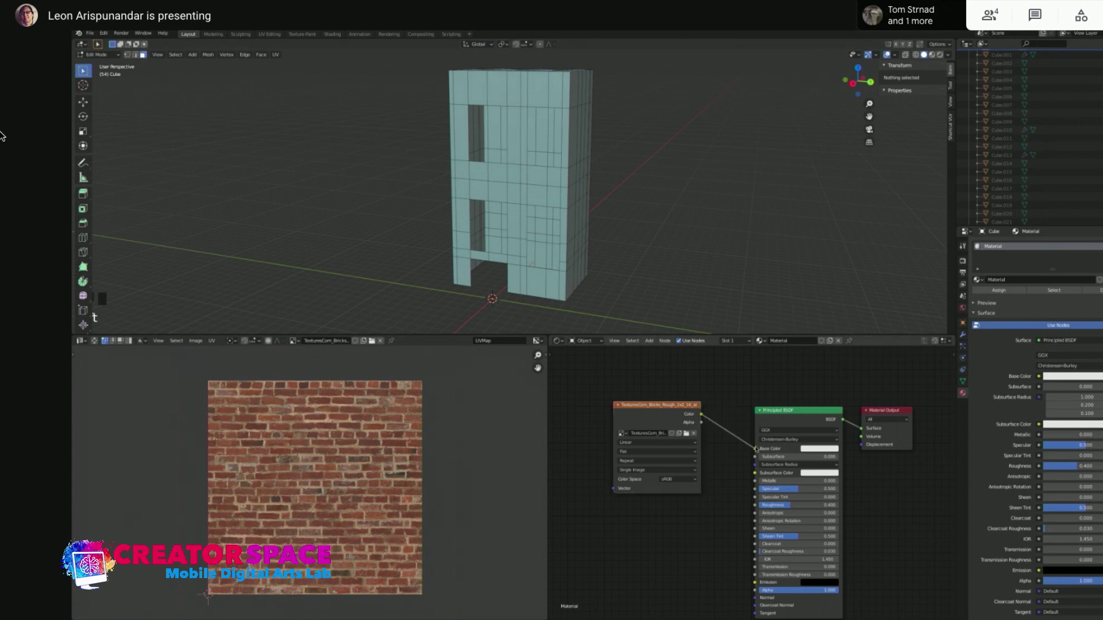
left_click_drag(678, 405, 679, 442)
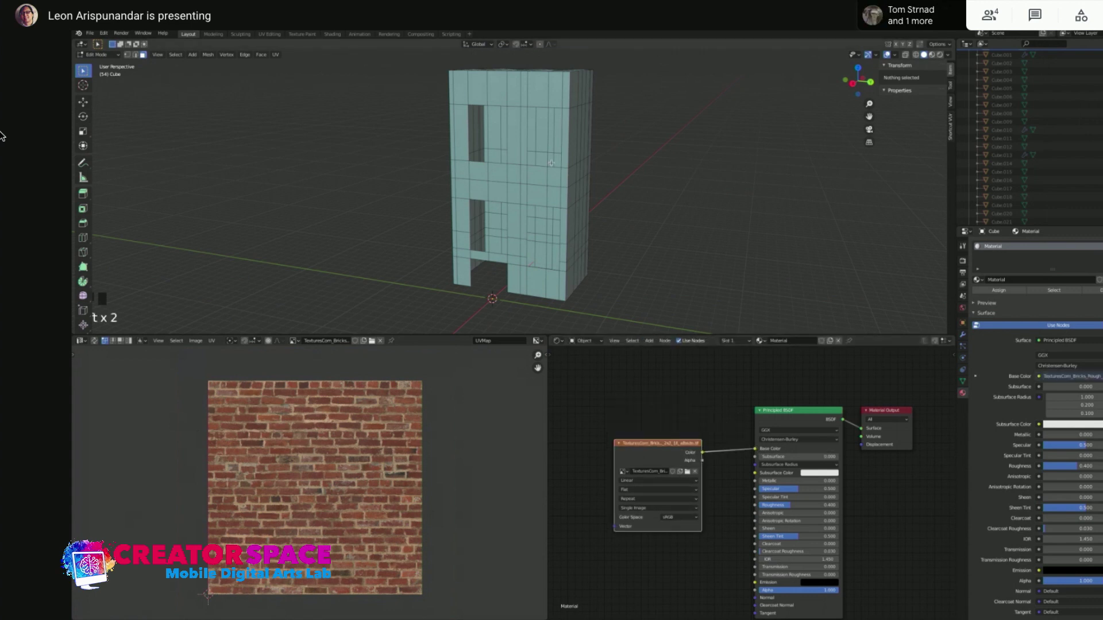
Select all of the block's faces and move the entire UV layout slightly down and left over the brick image
key("a")
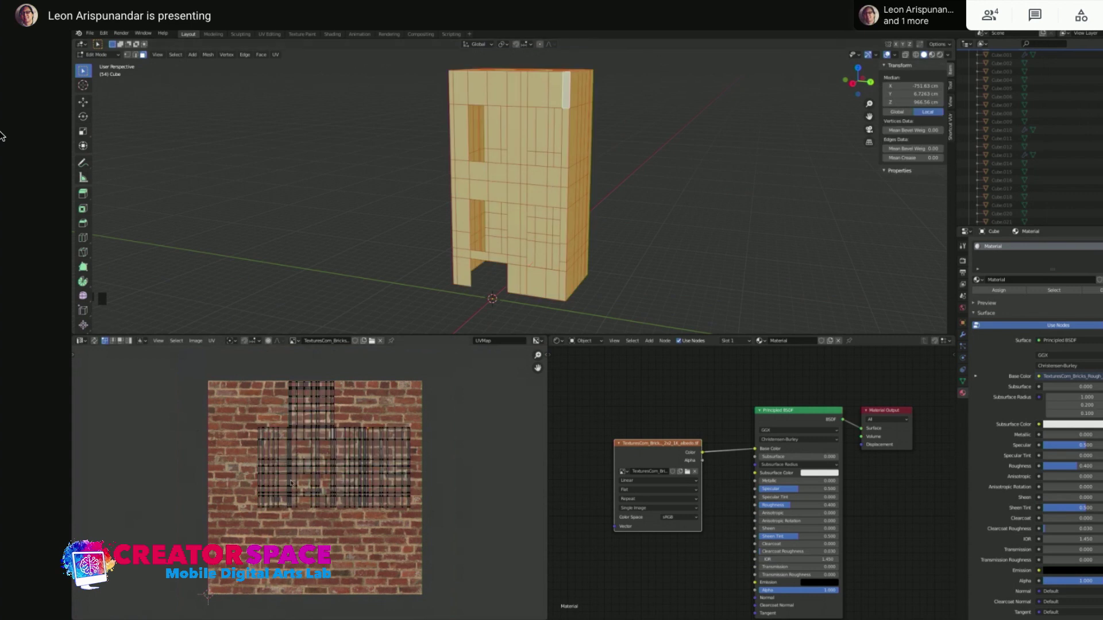
scroll(326, 454, "down", 2)
scroll(326, 453, "up", 1)
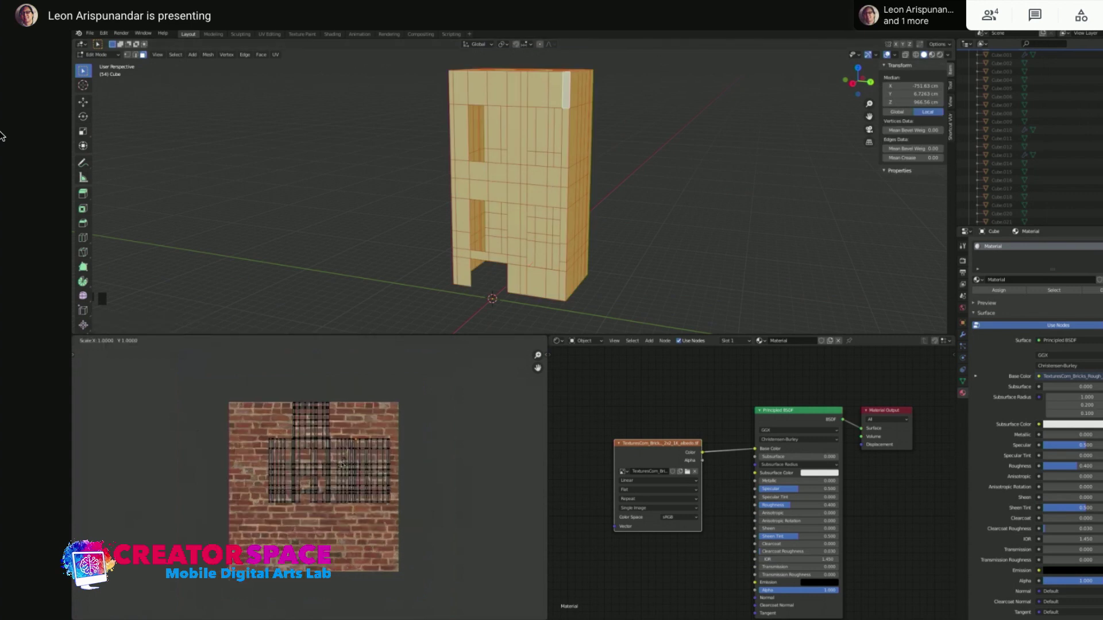
key("a")
key("g")
left_click(322, 492)
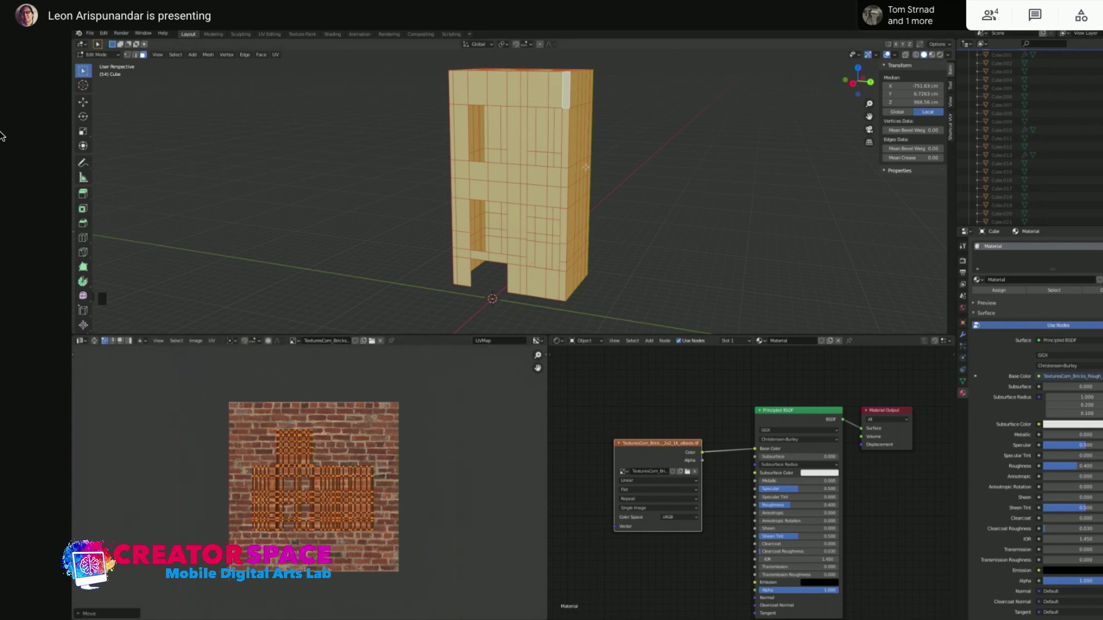
Display the block in Material Preview shading, clear the face selection, and examine the brick size on its front and side walls
key("z")
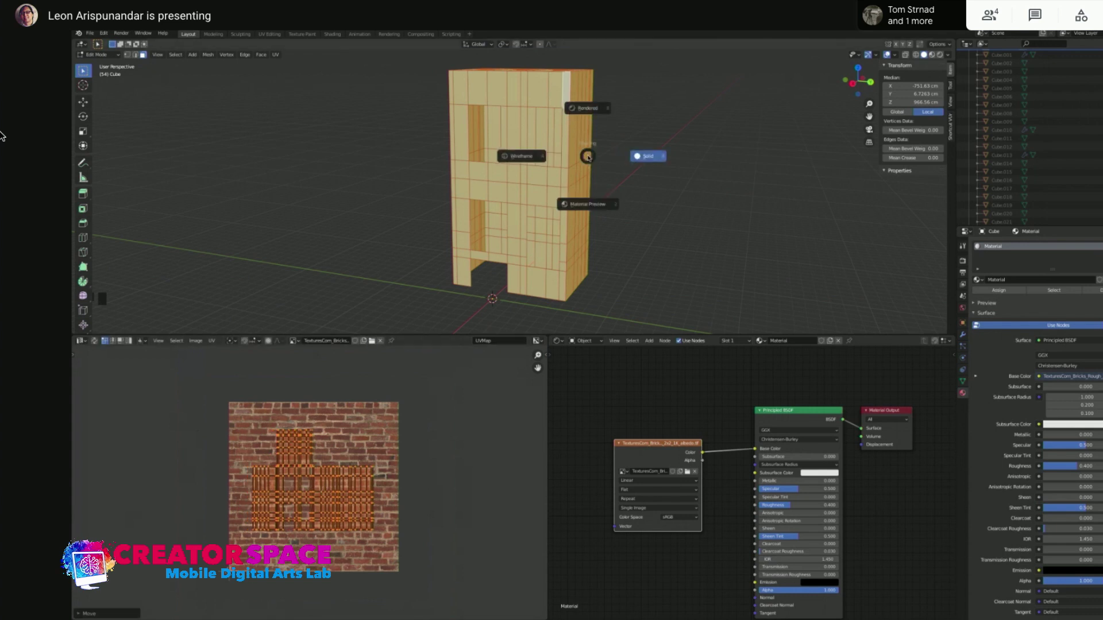
left_click(588, 204)
key("alt+a")
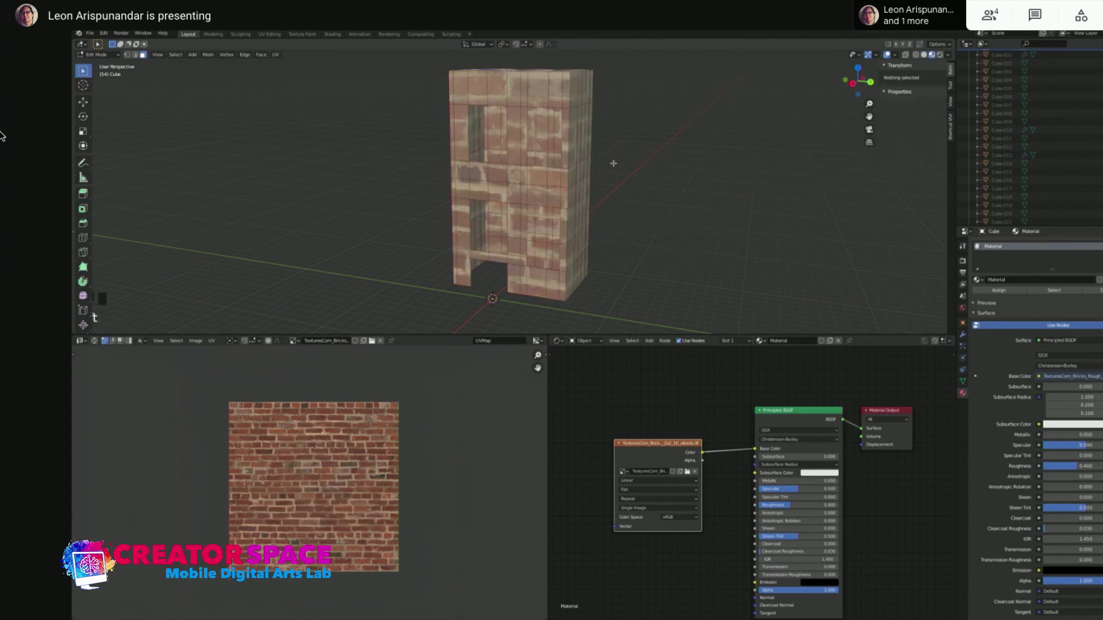
mouse_move(566, 147)
middle_mouse_down()
mouse_move(550, 144)
mouse_move(564, 137)
middle_mouse_up()
scroll(515, 173, "up", 3)
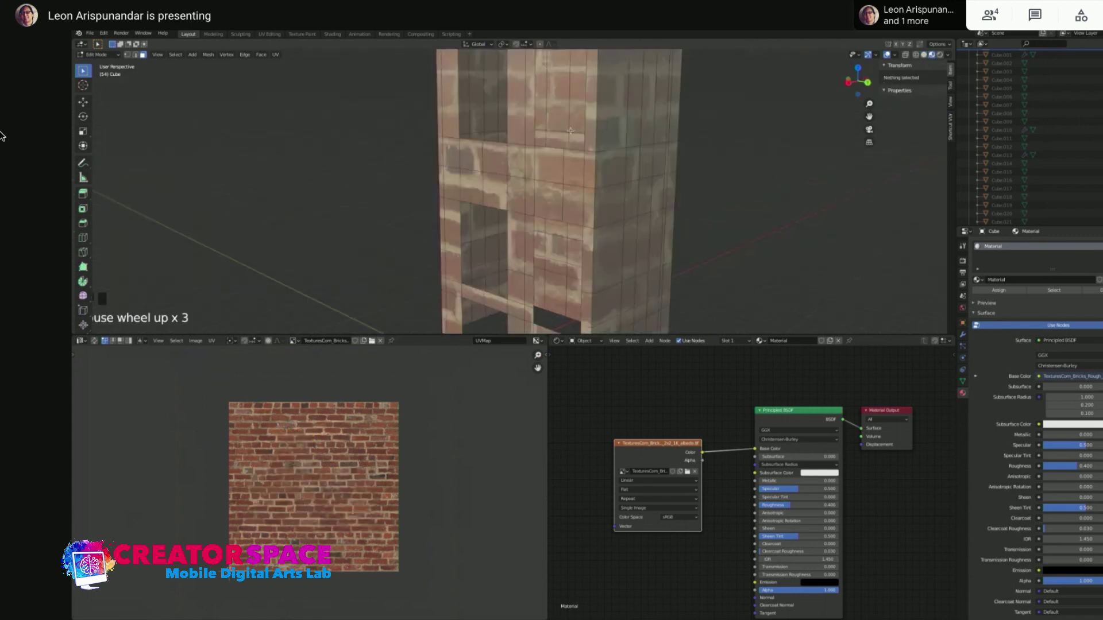
left_click(516, 173)
left_click(548, 165, "shift")
left_click(643, 162)
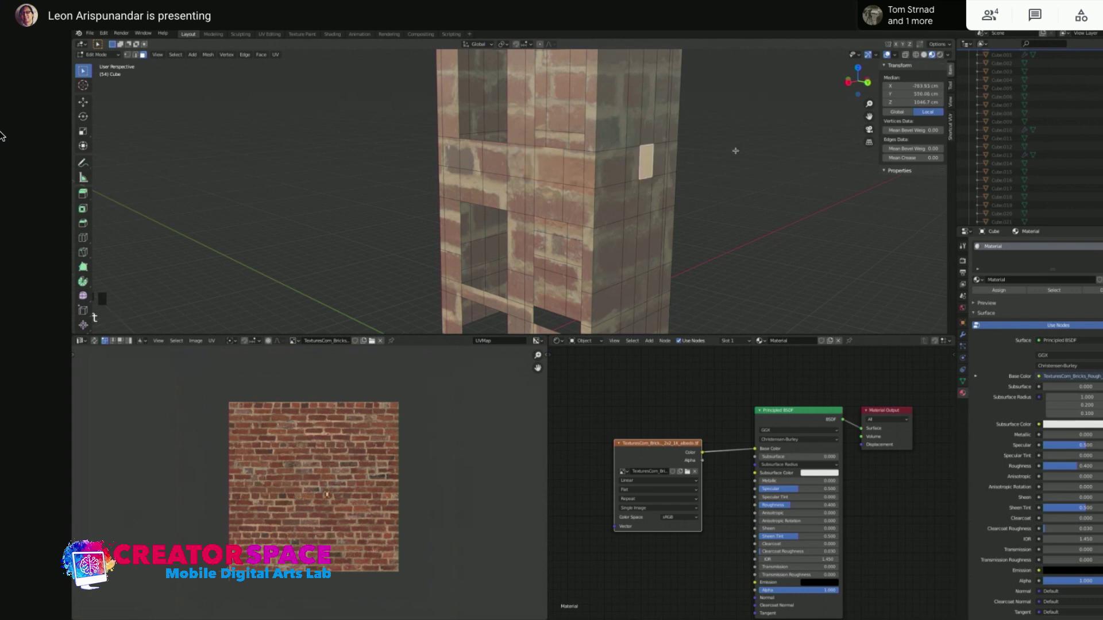
left_click(733, 151)
middle_click_drag(732, 151, 558, 187)
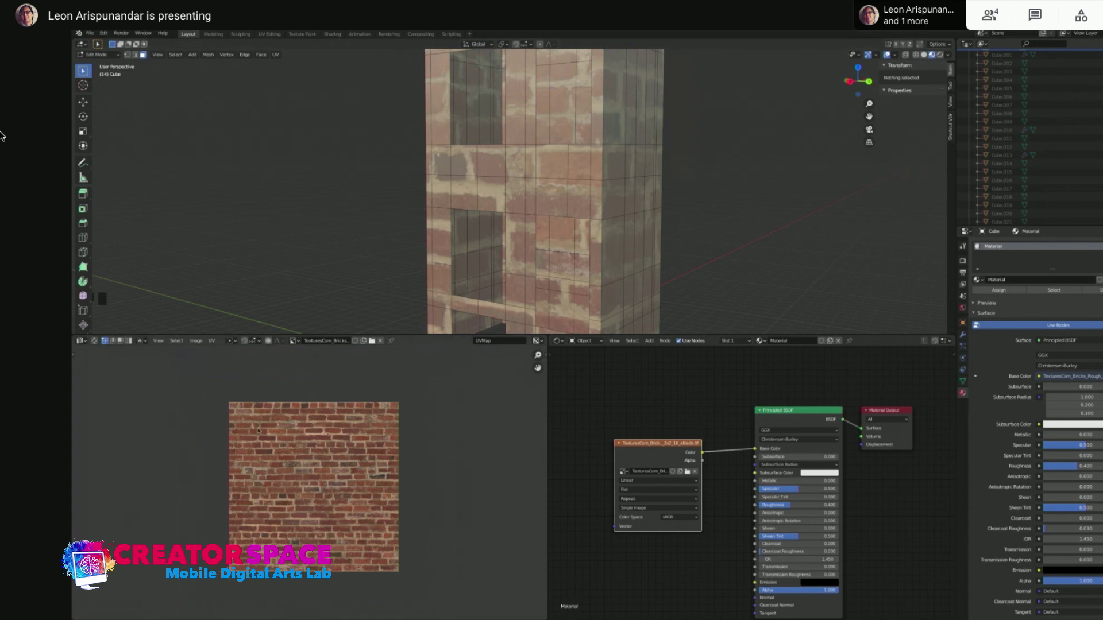
Select all of the block's UVs and scale them up uniformly by about 6.72
key("a")
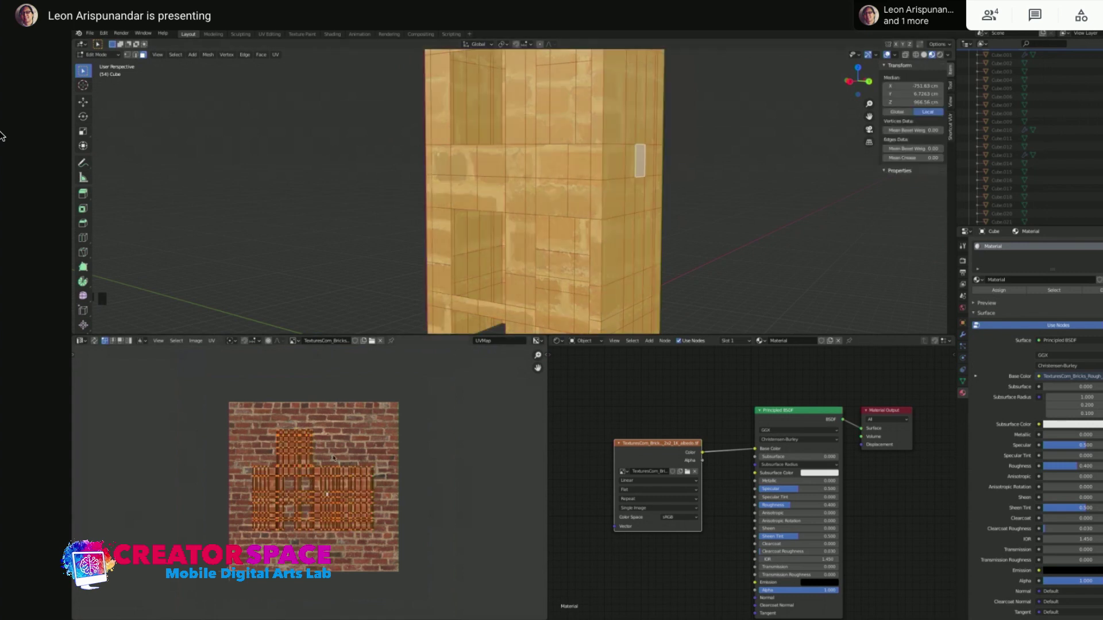
key("s")
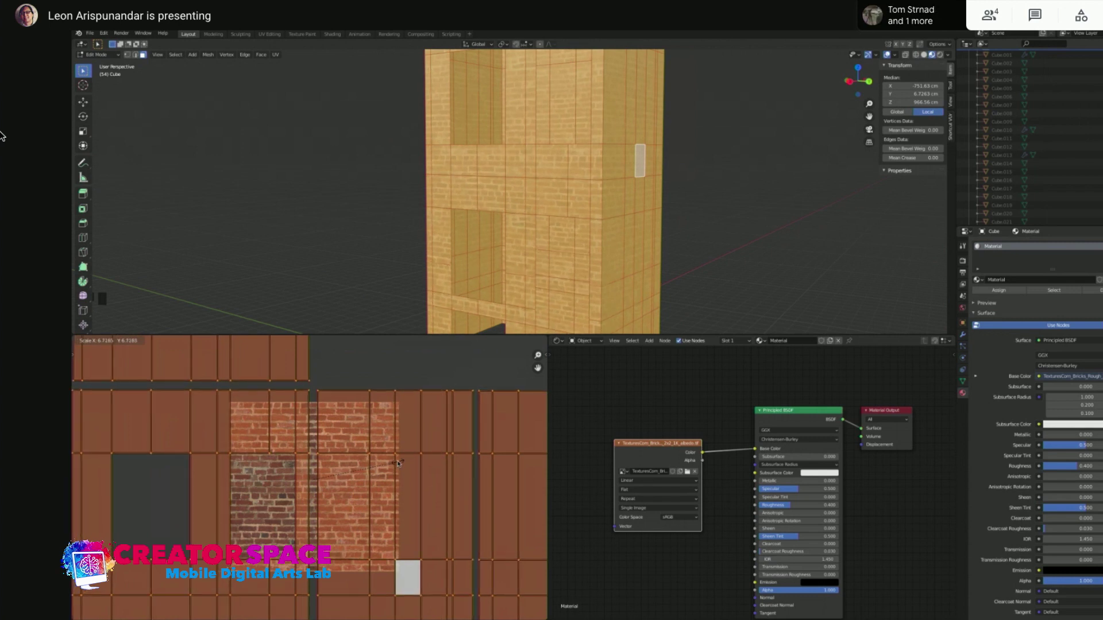
left_click(398, 463)
Clear the face selection and examine the rescaled bricks around the block's walls, from the top down to the base
scroll(633, 188, "down", 3)
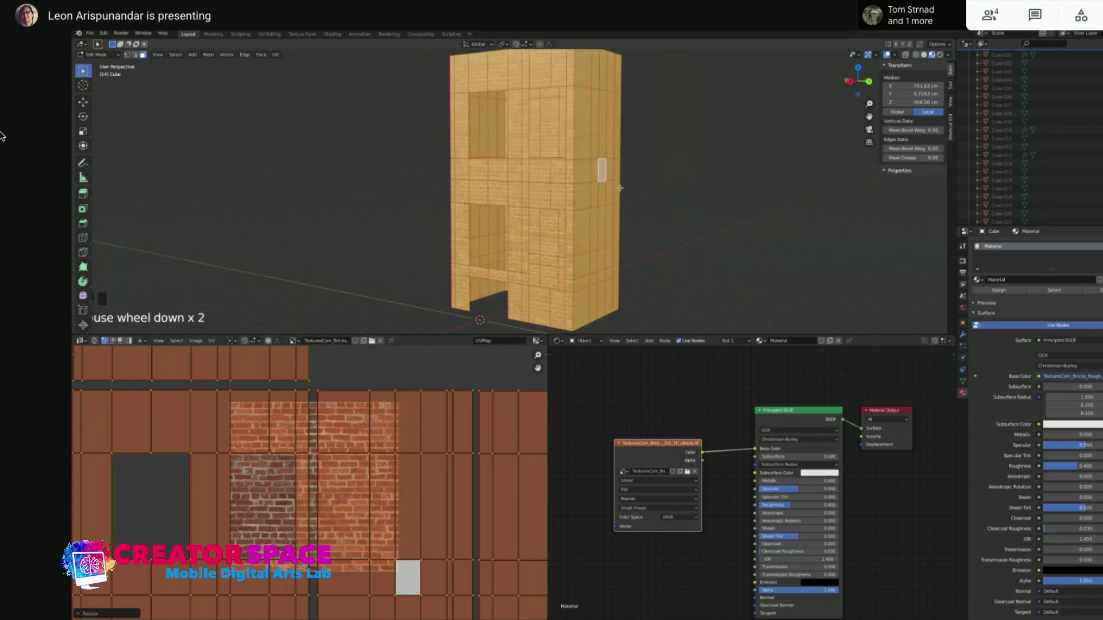
middle_click_drag(632, 188, 583, 172)
left_click(633, 162)
scroll(603, 144, "up", 2)
middle_click_drag(624, 122, 614, 182, "shift")
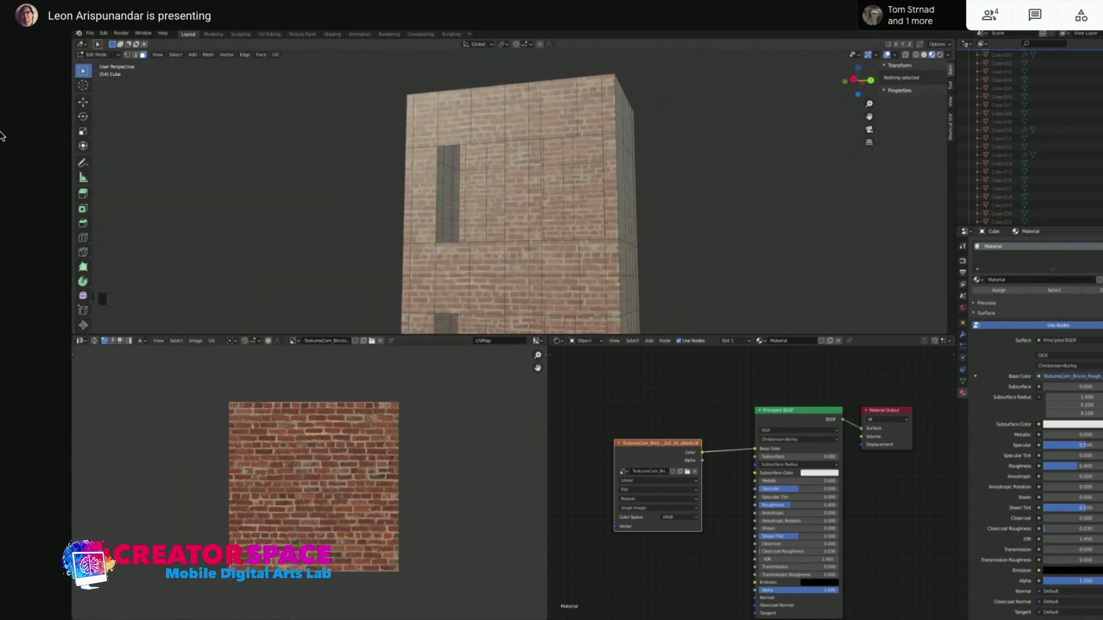
key("t")
scroll(602, 245, "down", 2)
middle_click_drag(621, 261, 620, 189)
scroll(618, 256, "up", 2)
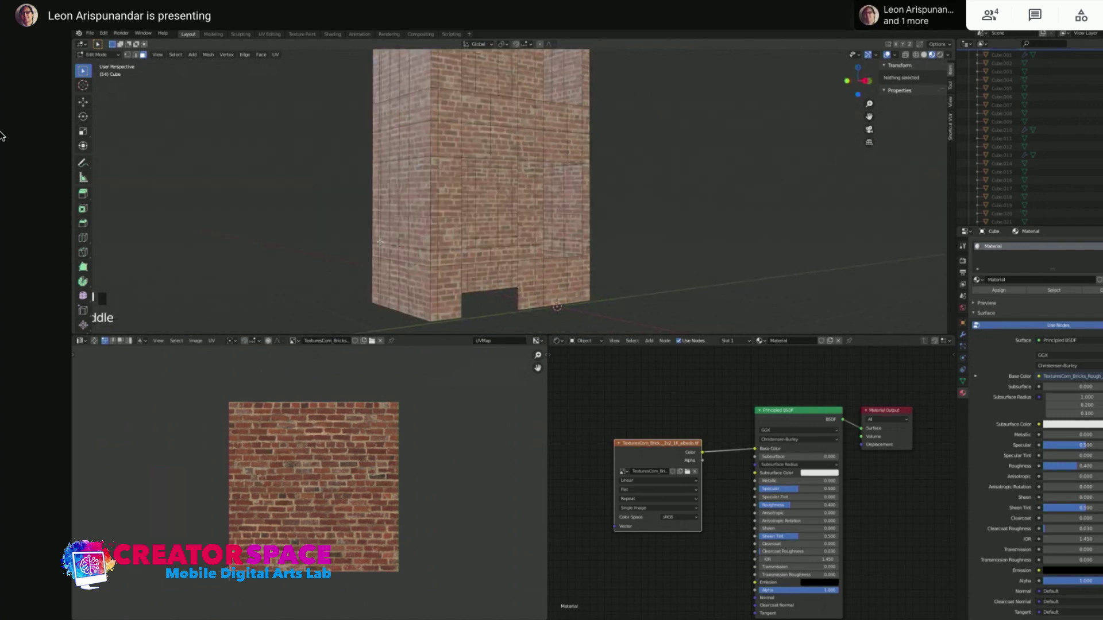
middle_click_drag(379, 242, 388, 275)
Select the lowest row of faces beside the doorway opening and continue it around the corner along the adjoining side wall
left_click(421, 279)
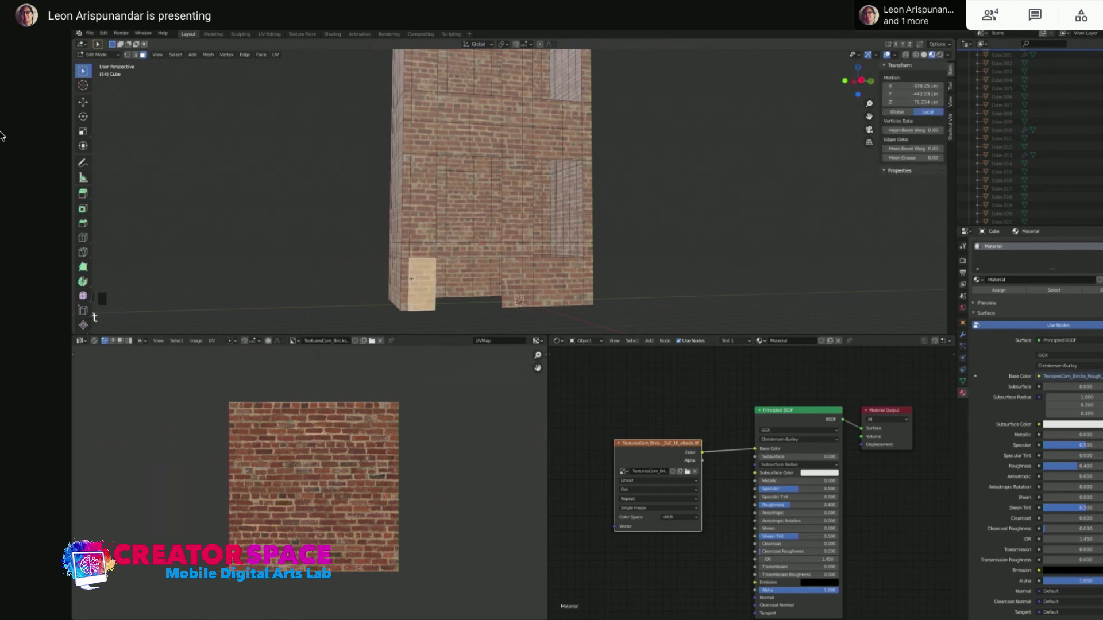
left_click(517, 277)
left_click(528, 276, "shift")
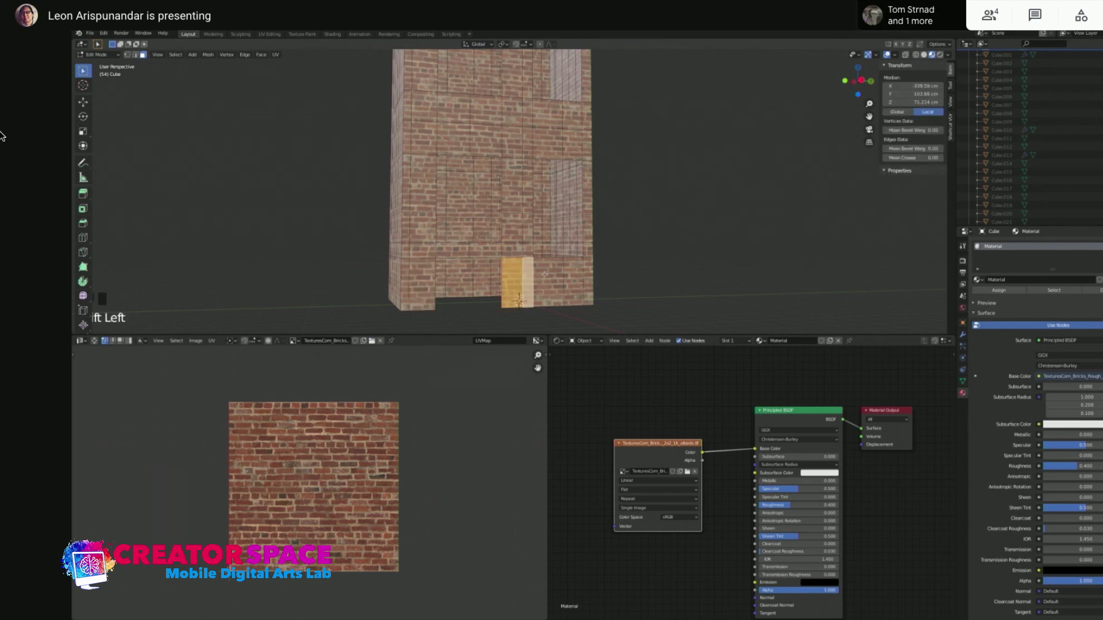
left_click(548, 276, "shift")
left_click(573, 276, "shift")
middle_click_drag(633, 266, 494, 254)
left_click(557, 276, "shift")
left_click(559, 274, "shift")
left_click(553, 263, "shift")
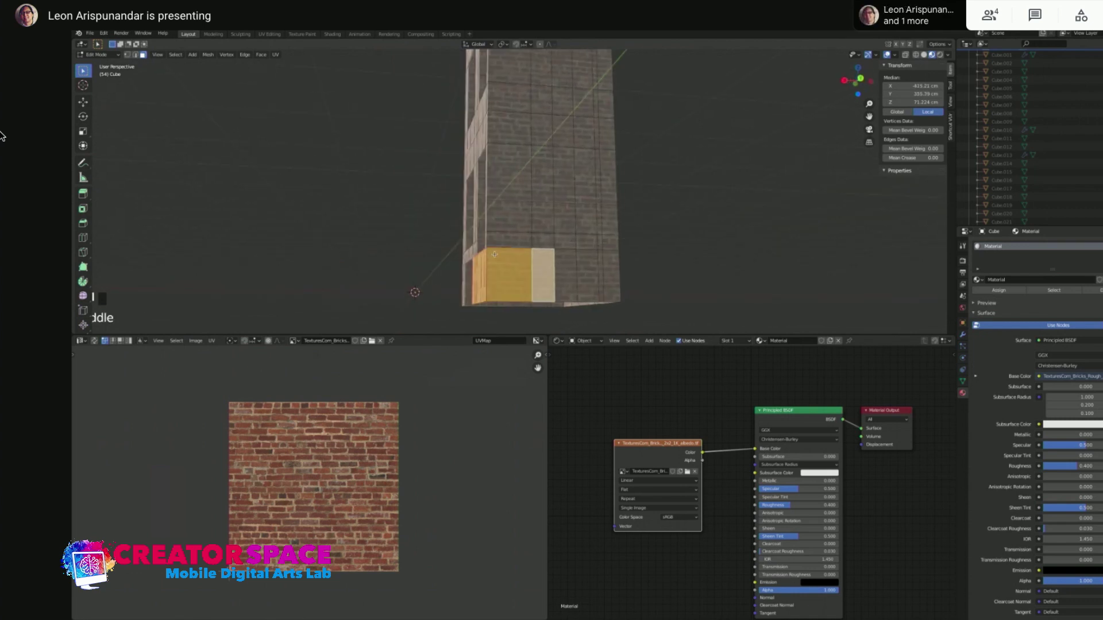
left_click(563, 266, "shift")
left_click(592, 269, "shift")
left_click(595, 267, "shift")
left_click(609, 270, "shift")
Circle-select the lowest row of faces on the remaining walls and add the corner face by the doorway to complete the base band
middle_click_drag(703, 243, 503, 278)
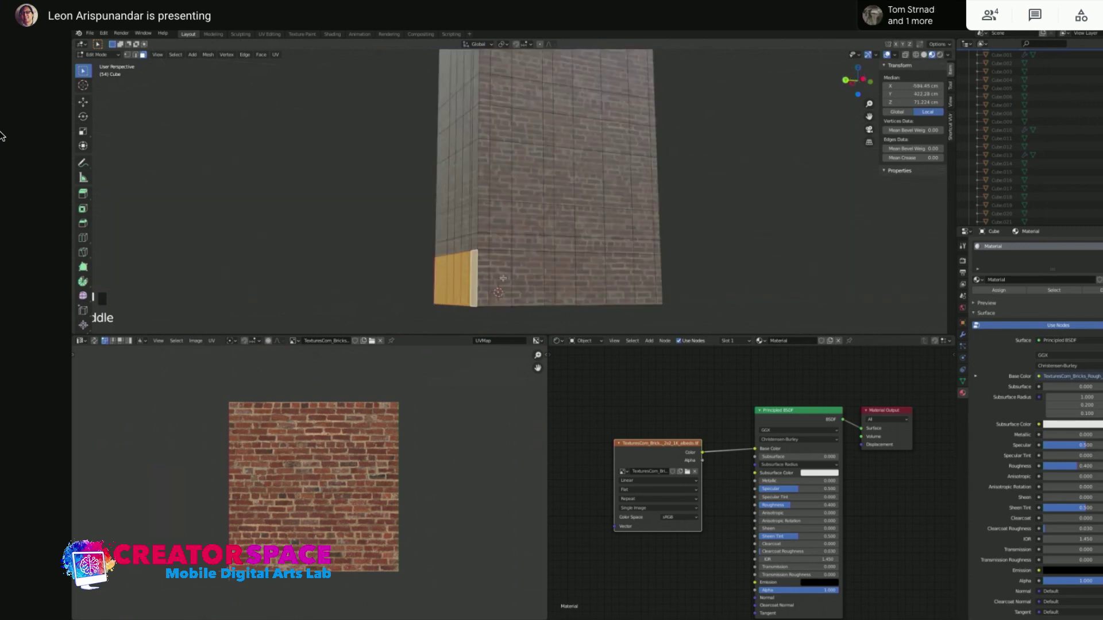
key("c")
left_click_drag(484, 286, 670, 279)
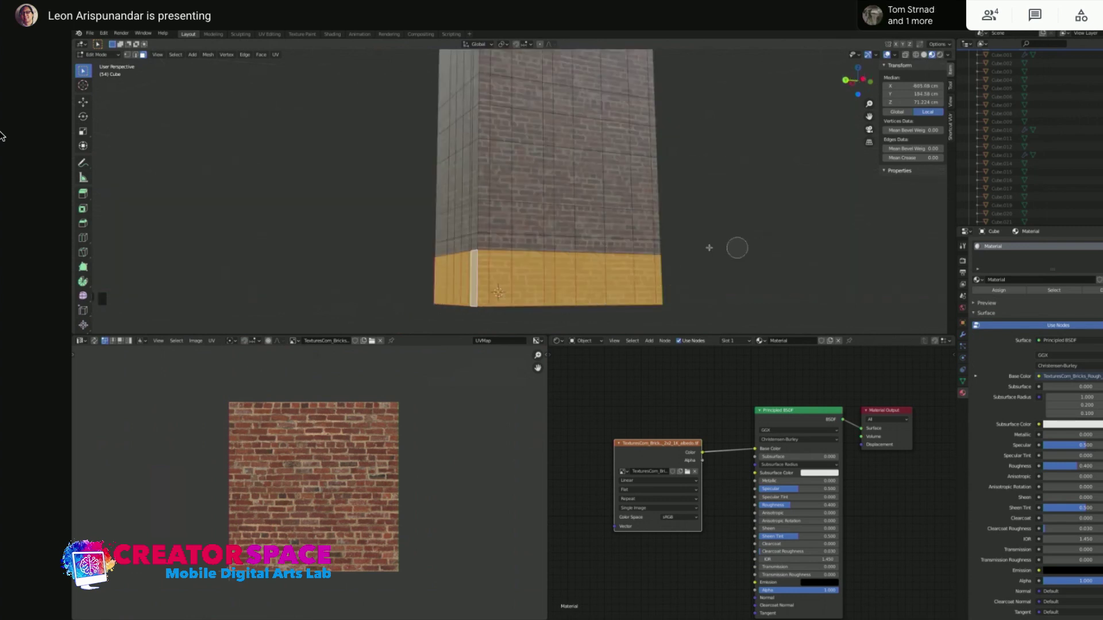
middle_click_drag(687, 249, 577, 254)
key("c")
left_click_drag(444, 283, 602, 279)
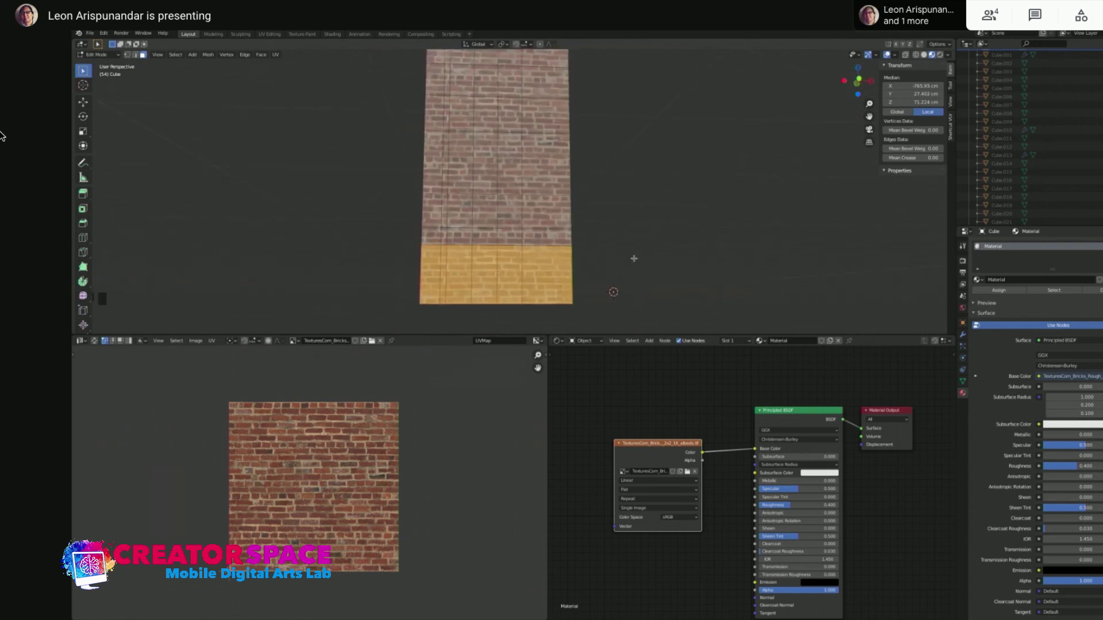
mouse_move(634, 258)
middle_mouse_down()
mouse_move(427, 267)
mouse_move(460, 241)
mouse_move(509, 139)
mouse_move(630, 257)
middle_mouse_up()
left_click(442, 282, "shift")
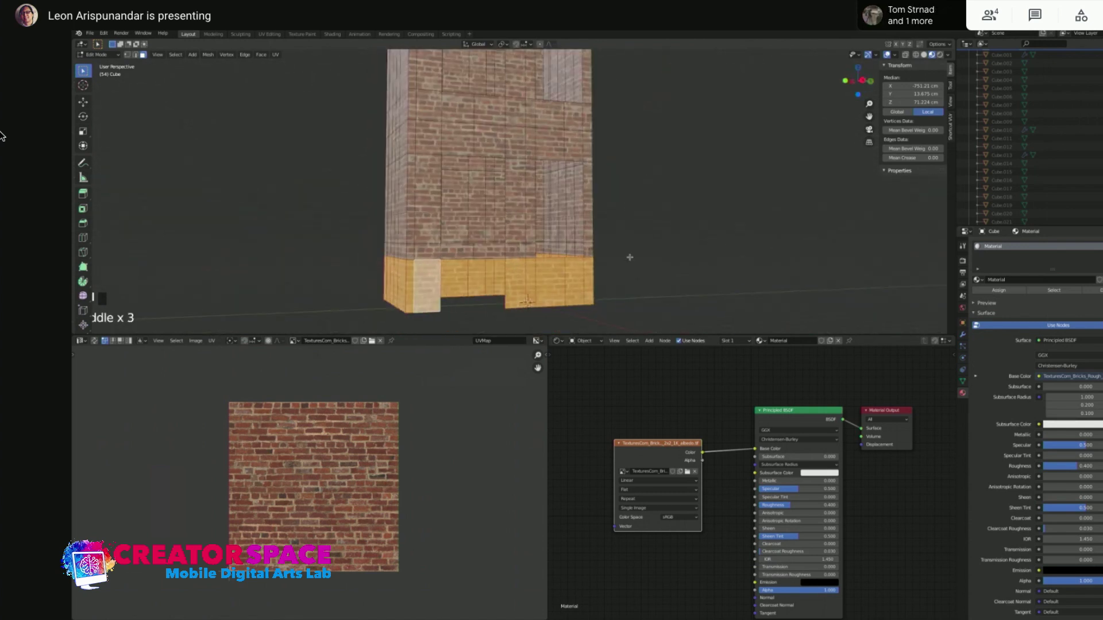
Rename the block's brick material as Brick-wall
left_click(1014, 280)
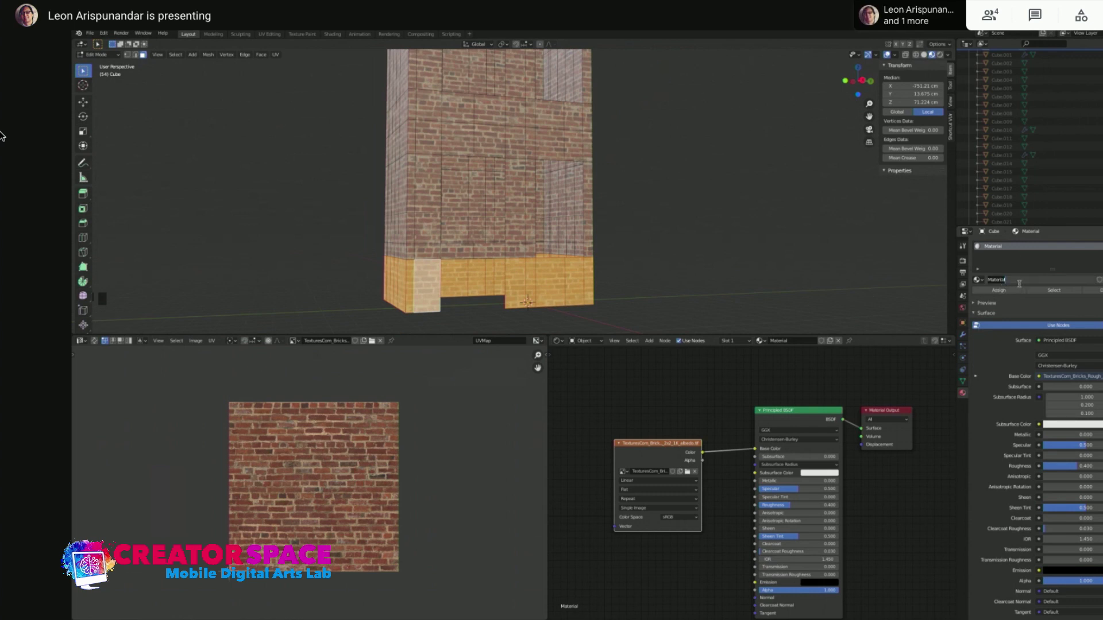
type("Brick")
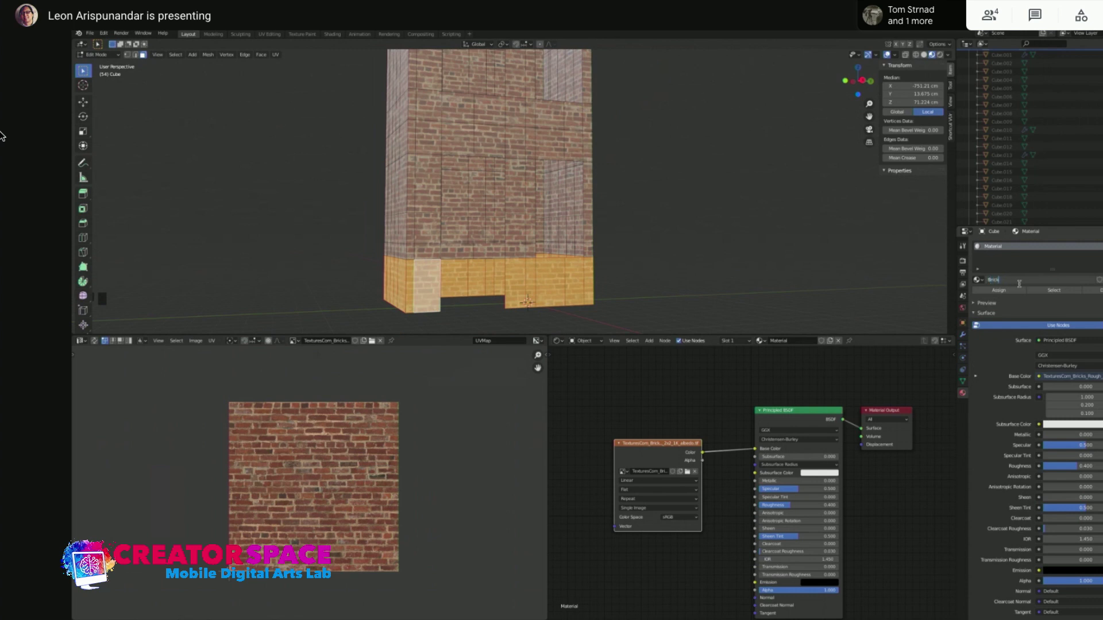
type("-wall")
key("Return")
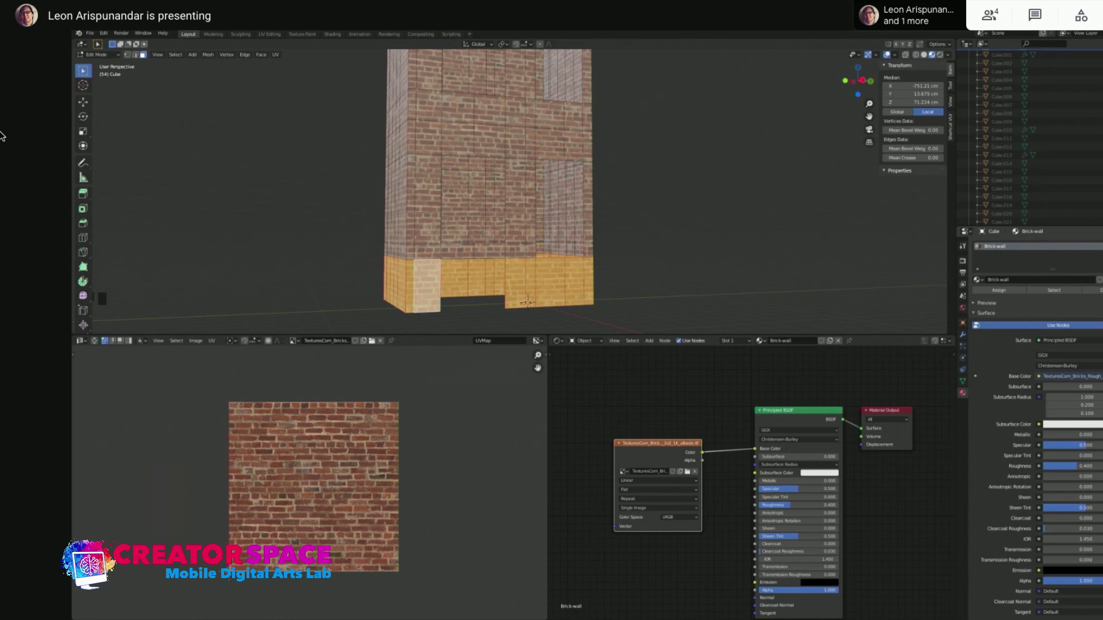
Add a second material slot to the block with a new material named Concrete-Brick
left_click(1097, 250)
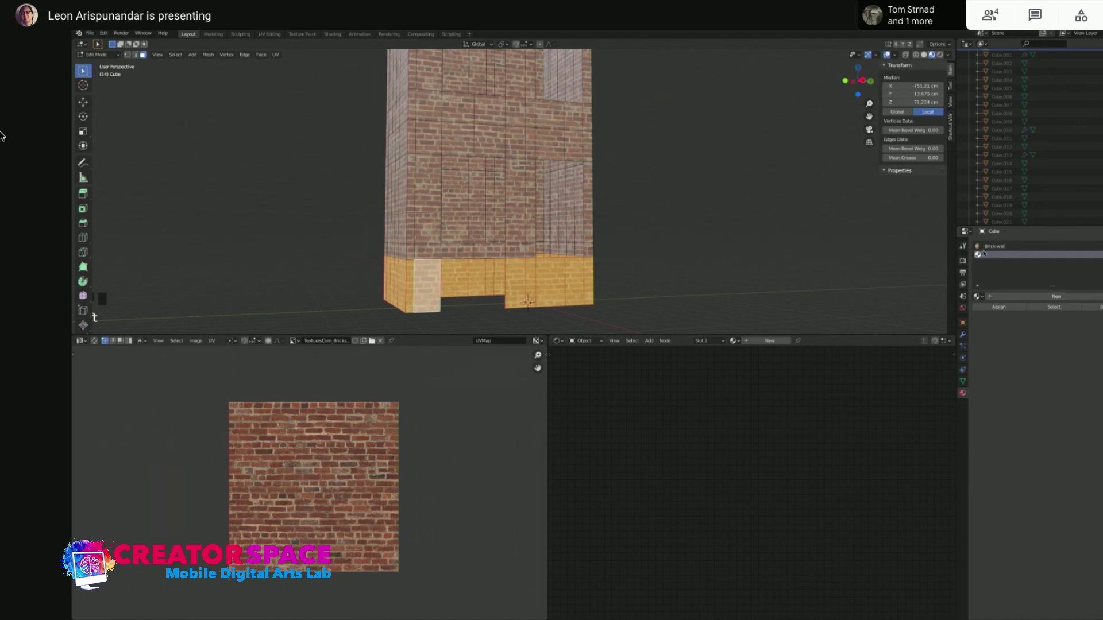
left_click(1012, 297)
double_click(1004, 297)
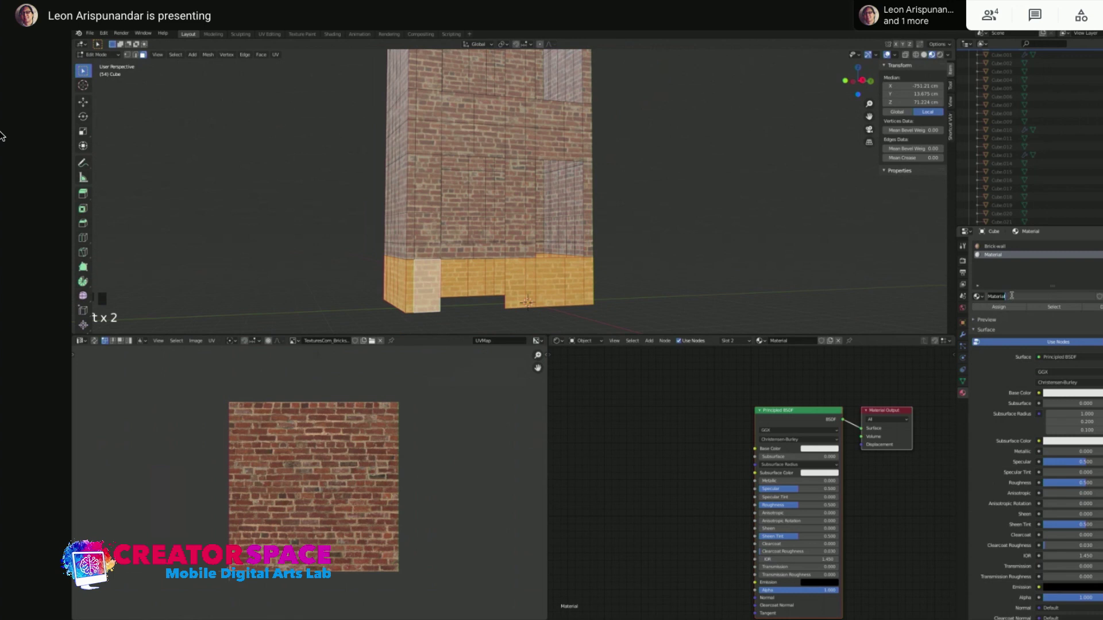
type("Concrete-Brick")
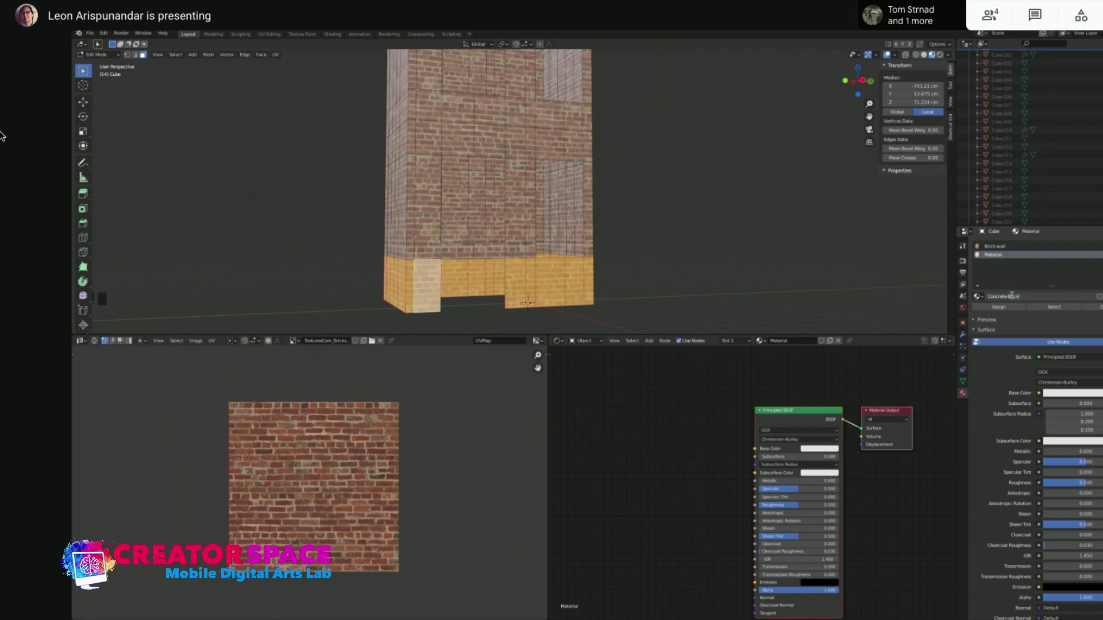
key("BackSpace")
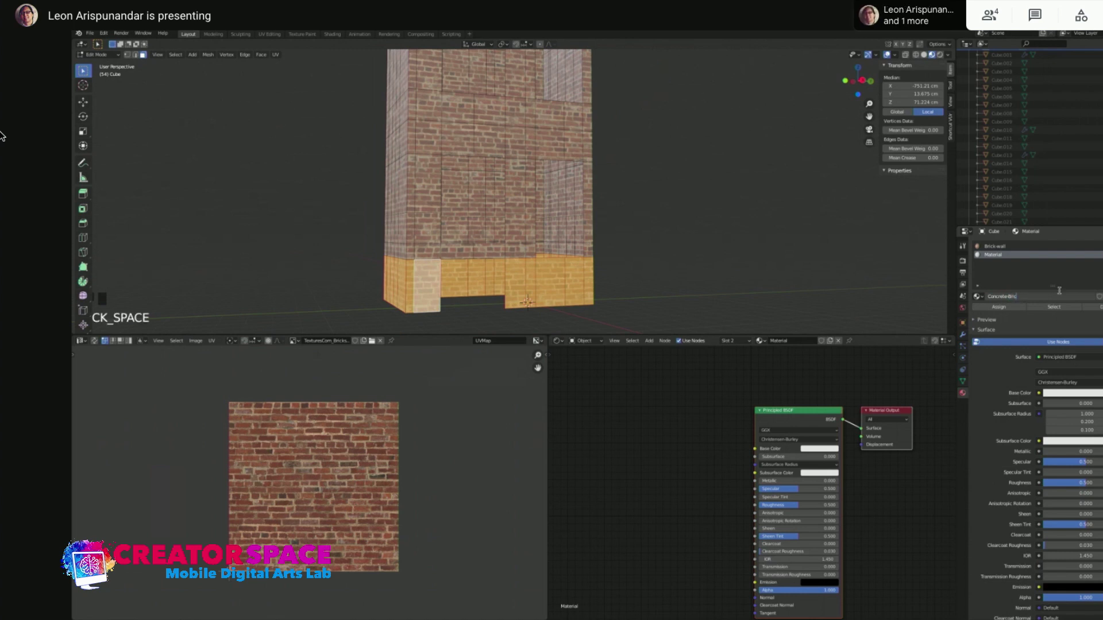
key("Return")
Assign the Concrete-Brick material to the selected base faces and inspect the band around the block
left_click(999, 306)
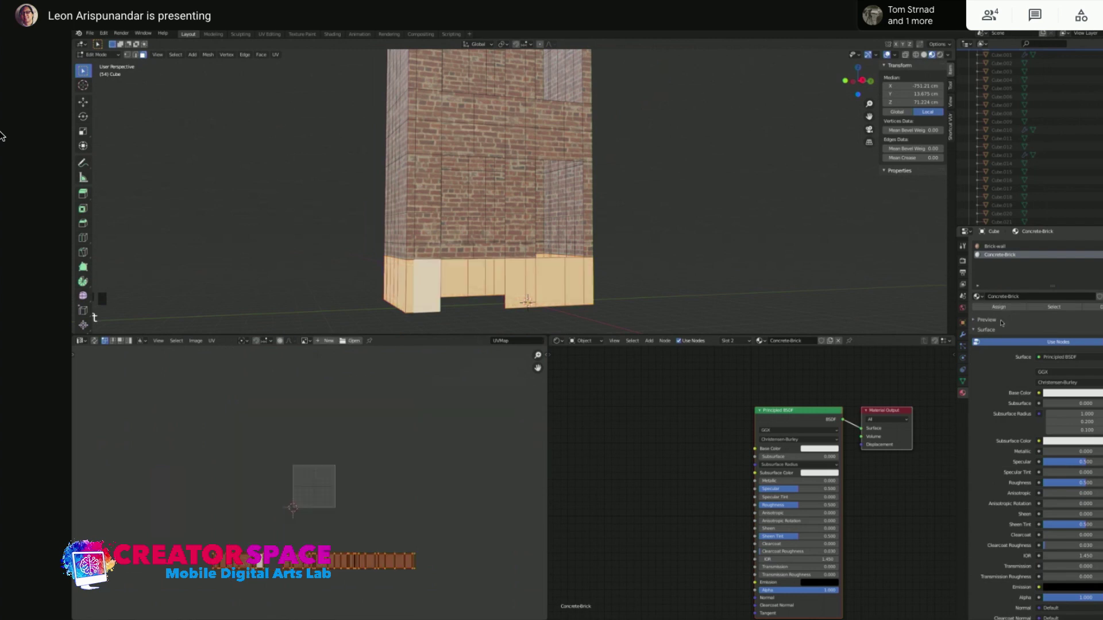
middle_click_drag(527, 301, 574, 298)
middle_click_drag(448, 282, 404, 277)
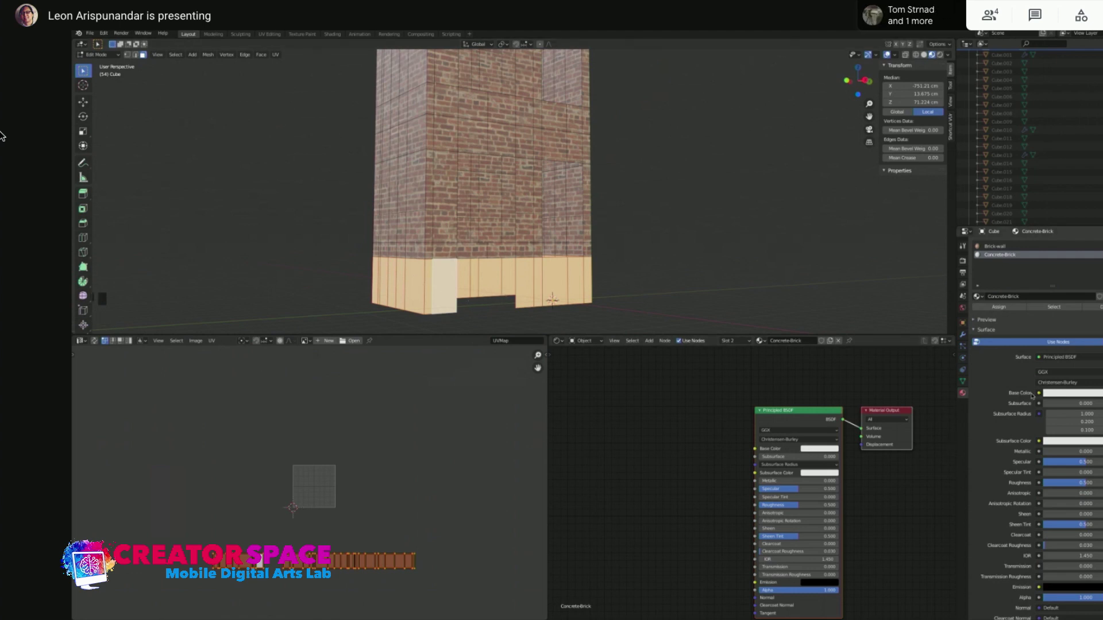
Add an Image Texture node to the Concrete-Brick material and load the TexturesCom concrete block image into it
key("shift+a")
mouse_move(671, 461)
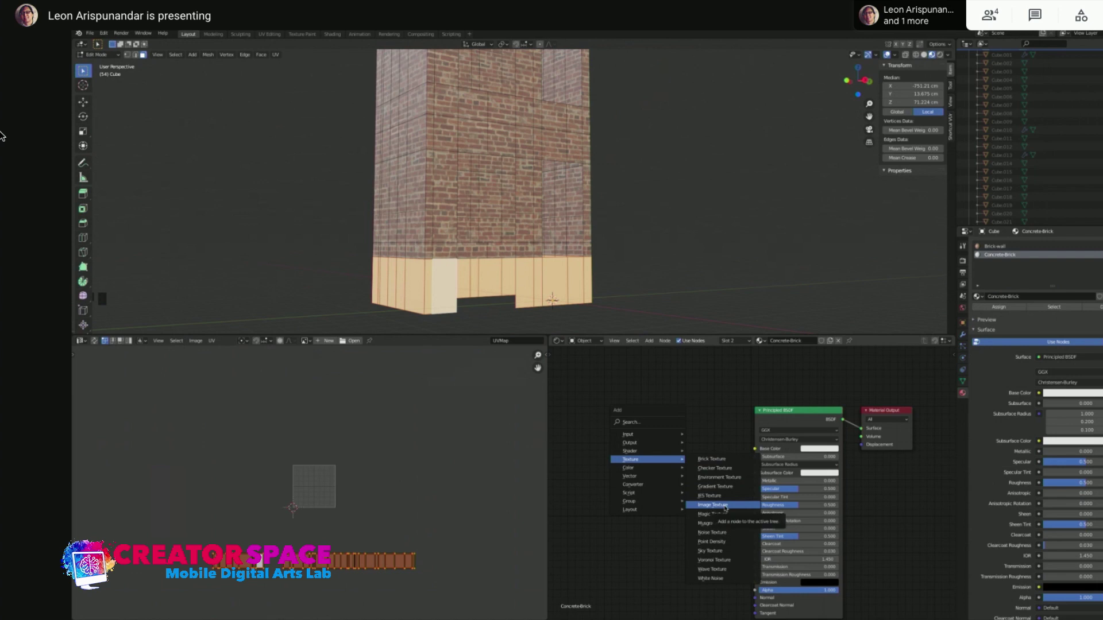
left_click(712, 505)
left_click(689, 451)
left_click(691, 452)
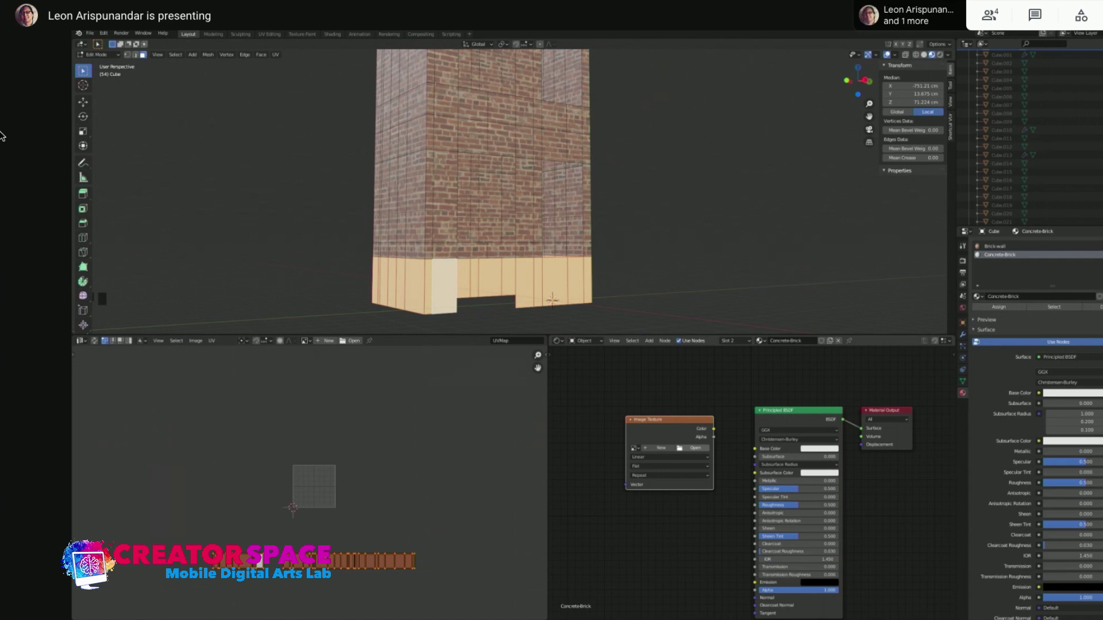
key("Return")
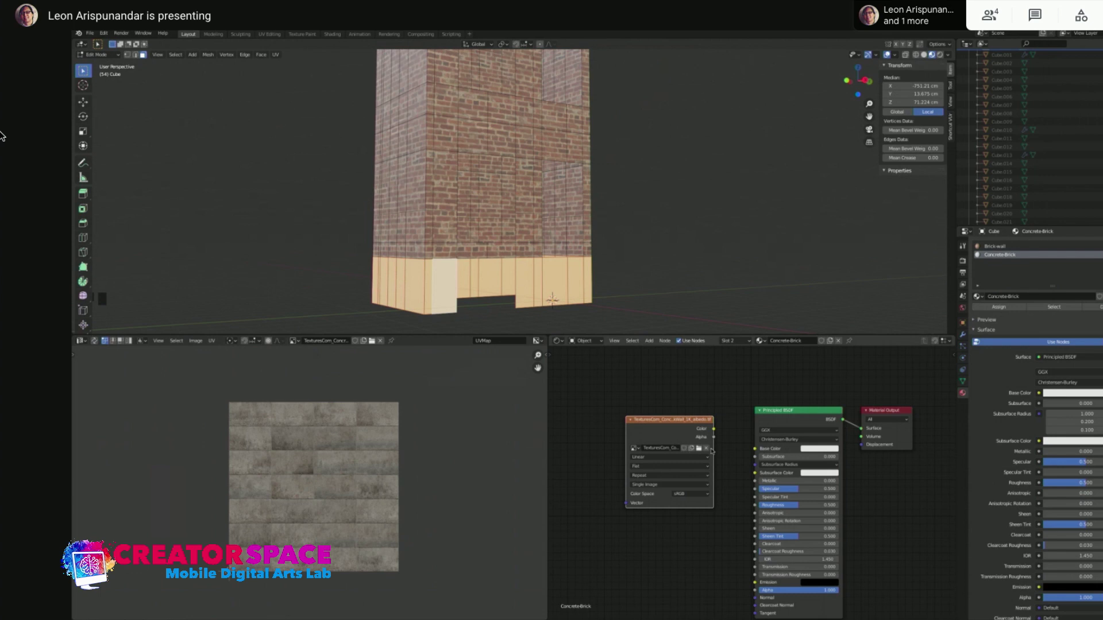
Connect the concrete image node's Color output to the Principled BSDF Base Color and shift the image node slightly
left_click_drag(714, 431, 755, 449)
left_click_drag(682, 422, 680, 426)
key("t")
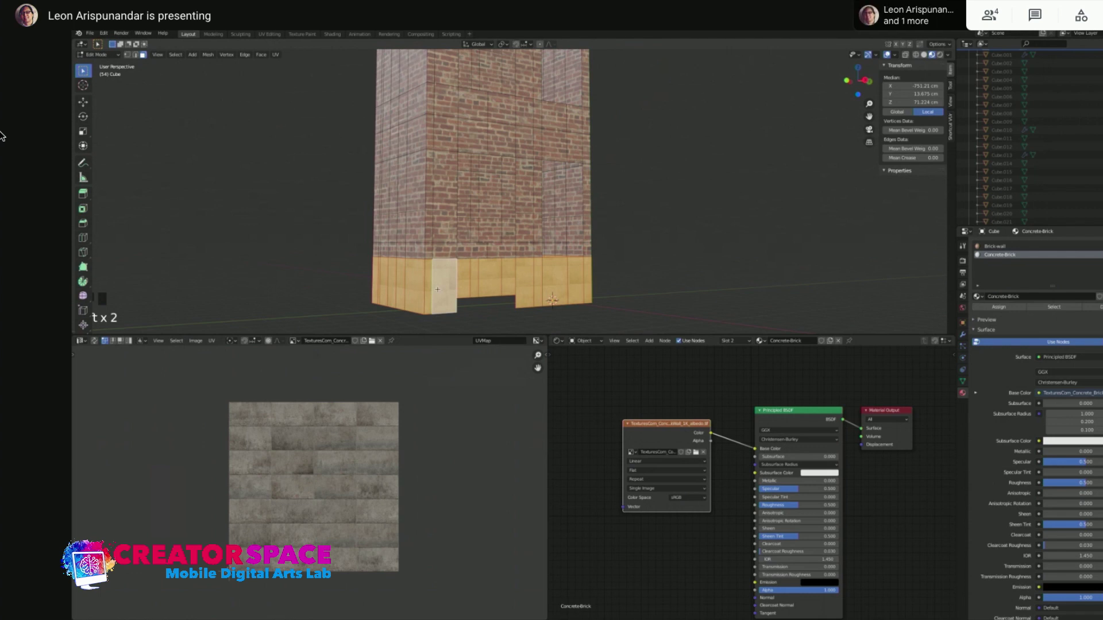
Move the base band's UV islands up onto the concrete block image and line them up with its courses
scroll(349, 503, "down", 4)
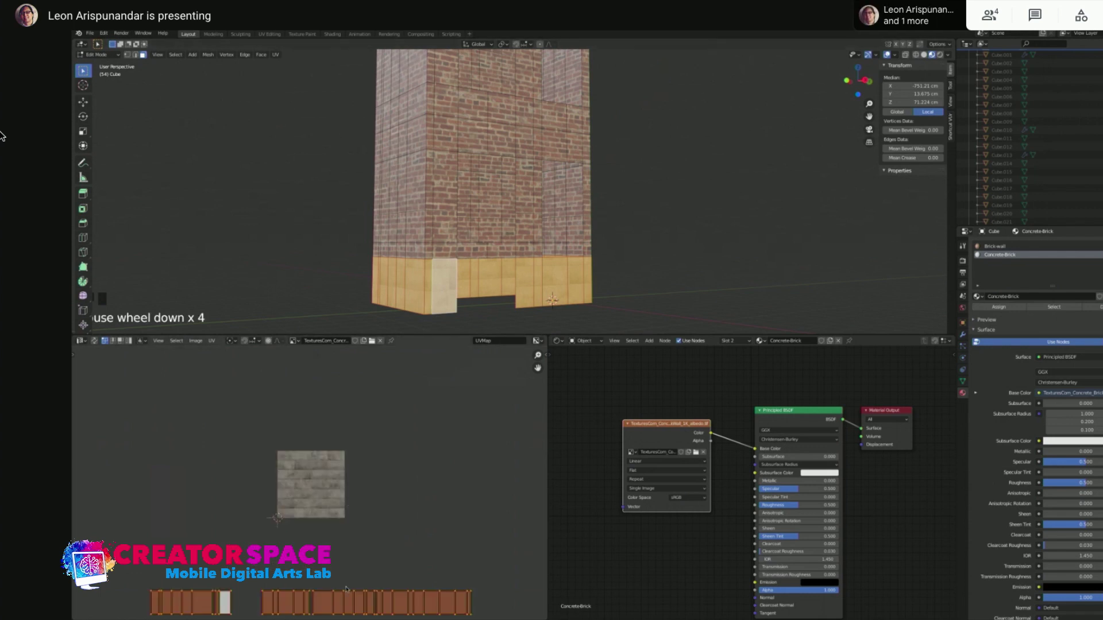
key("g")
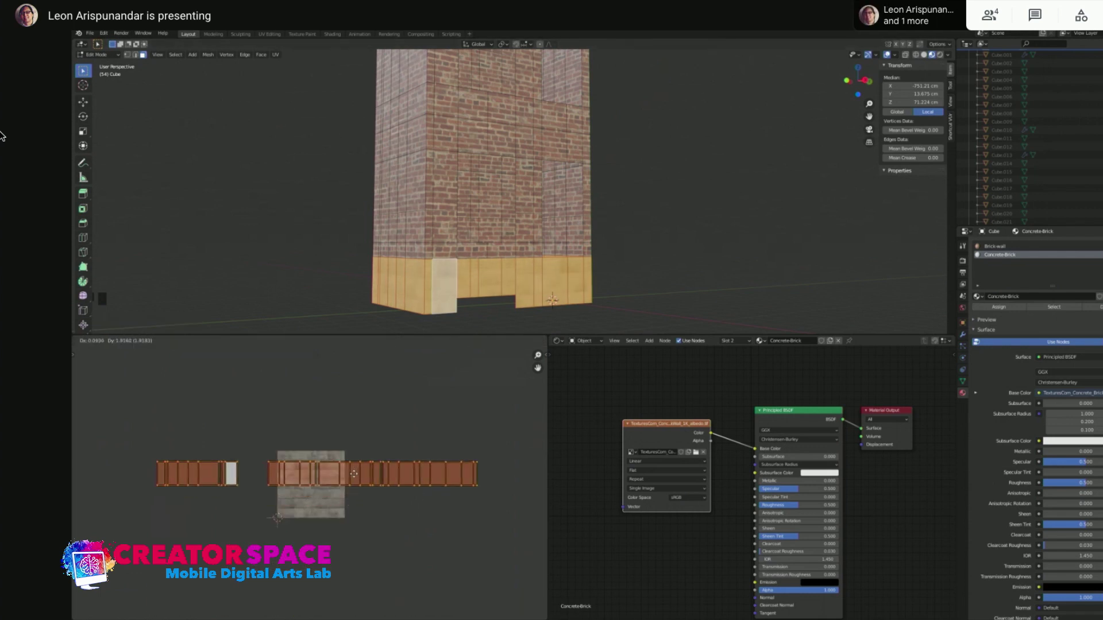
left_click(352, 475)
scroll(352, 476, "up", 5)
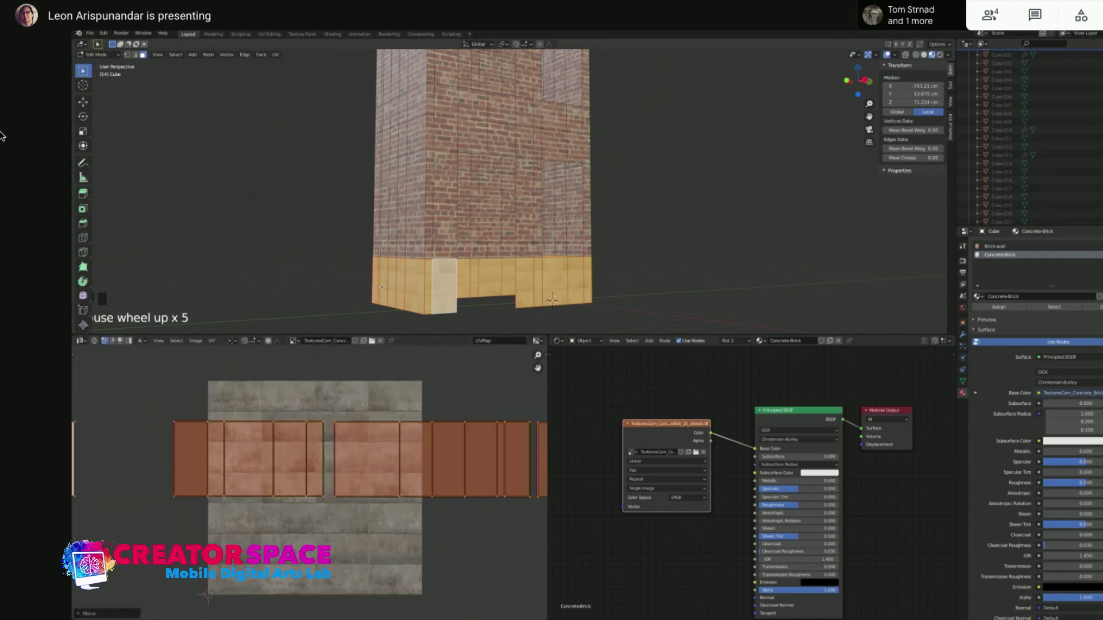
key("g")
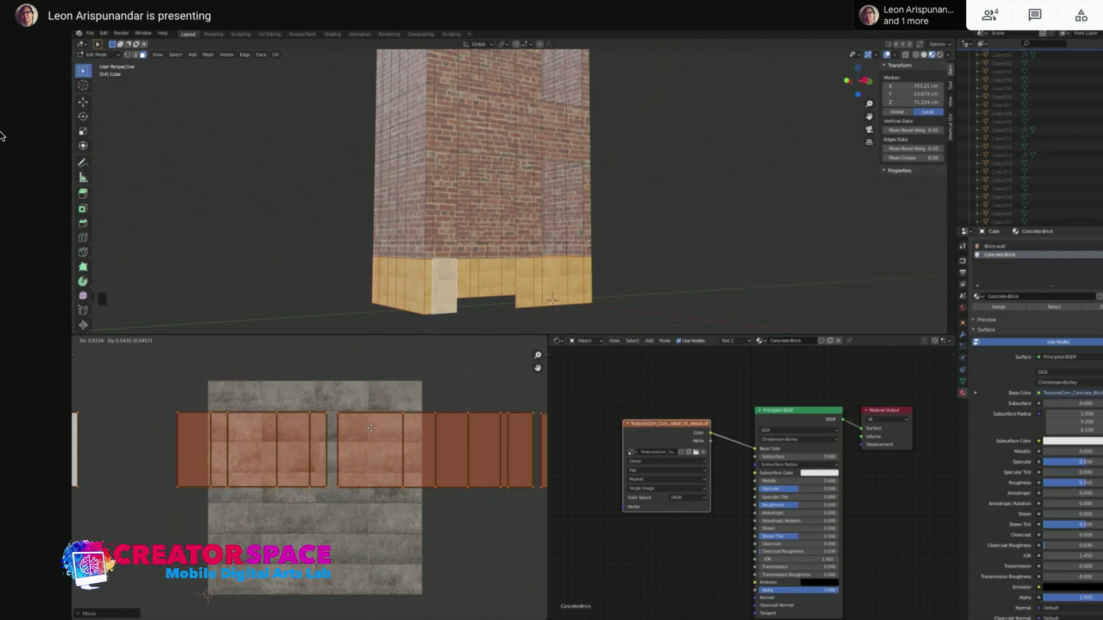
left_click(371, 427)
Scale the base band's UV islands up slightly and reposition them to match the concrete block joints
key("s")
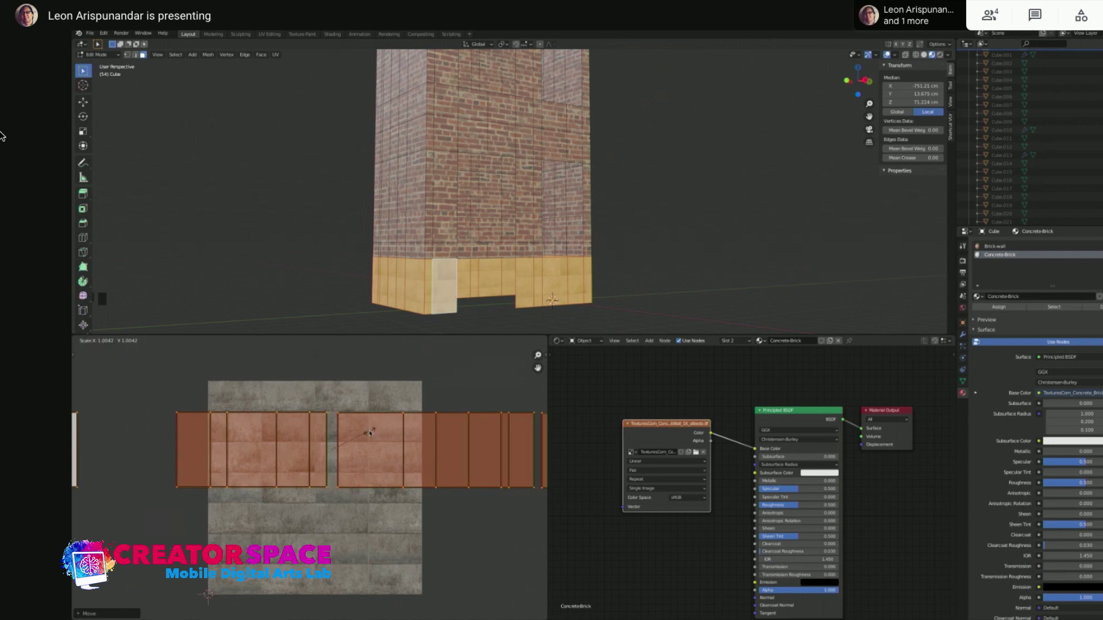
left_click(375, 433)
key("g")
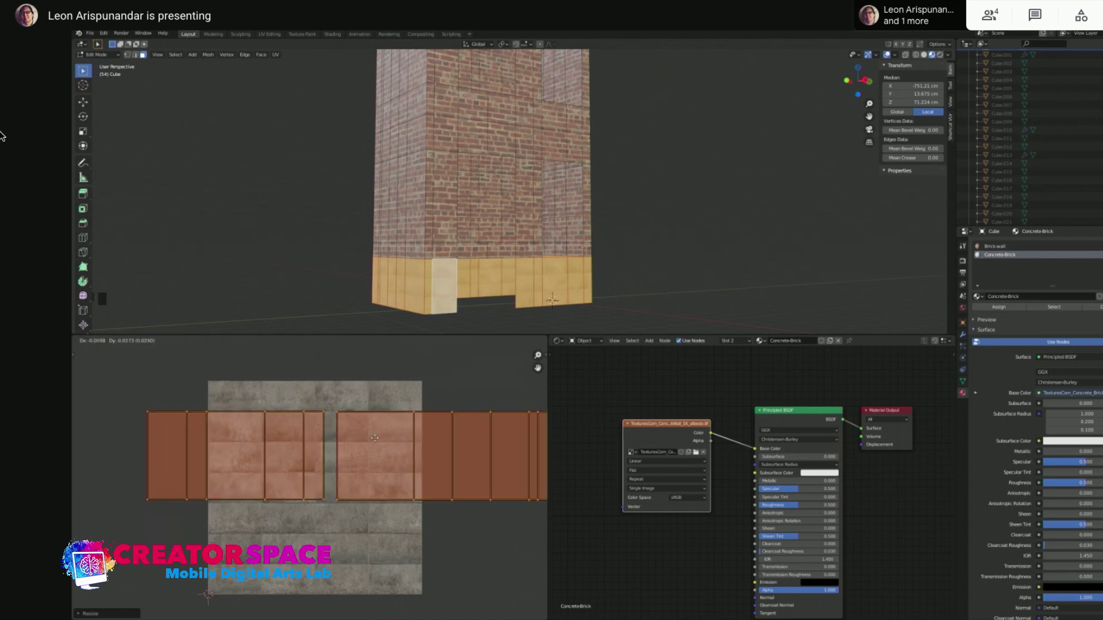
left_click(375, 442)
key("s")
left_click(375, 440)
key("g")
left_click(377, 439)
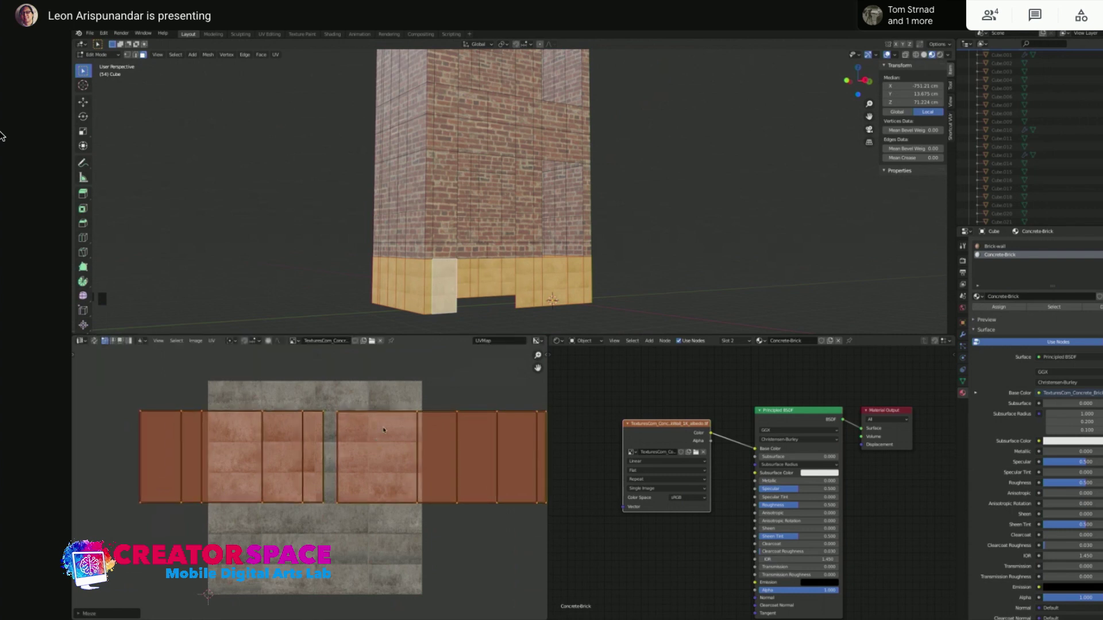
Leave mesh editing on the main block, check its textured sides and clear the selection
left_click(669, 276)
middle_click_drag(435, 294, 678, 224)
key("Tab")
scroll(589, 201, "down", 1)
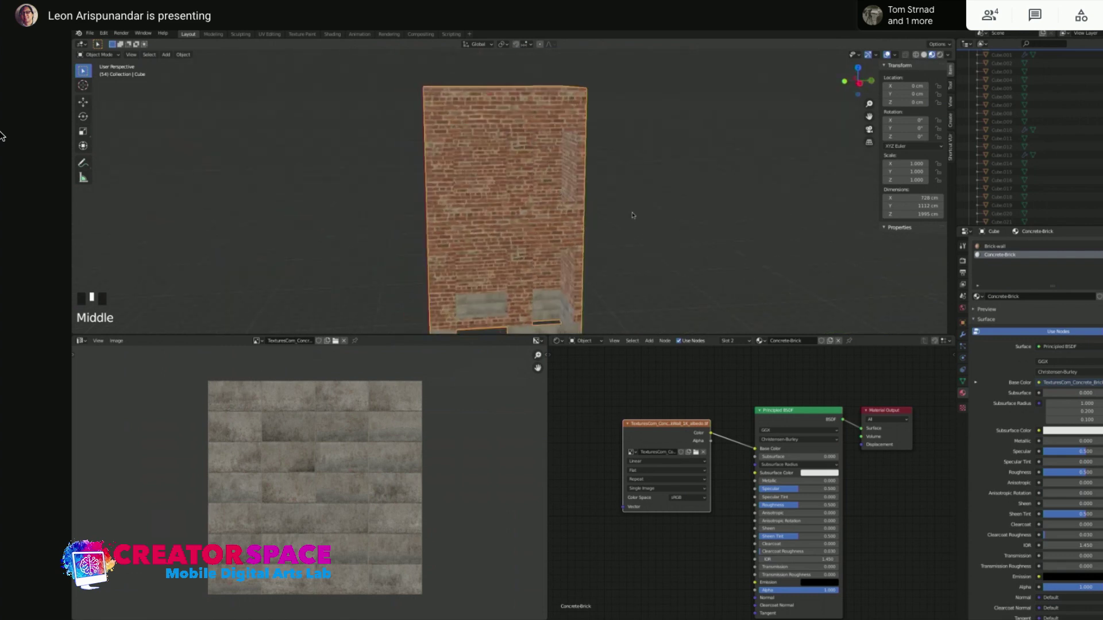
left_click(606, 205)
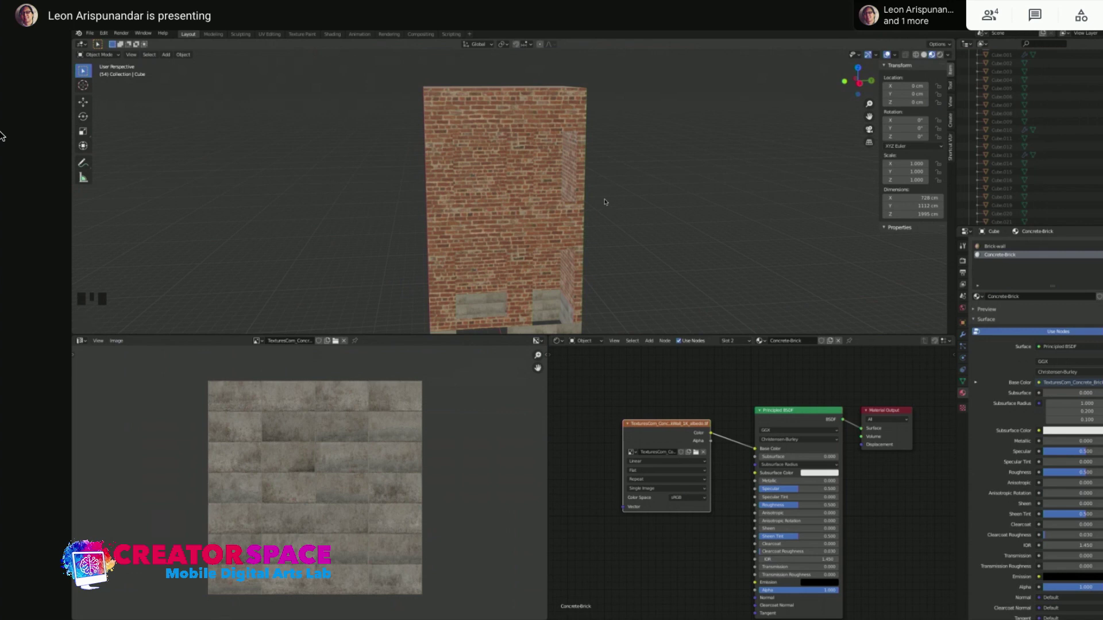
Unhide all hidden objects in the scene and deselect them
key("alt+h")
middle_click_drag(424, 100, 353, 292, "shift")
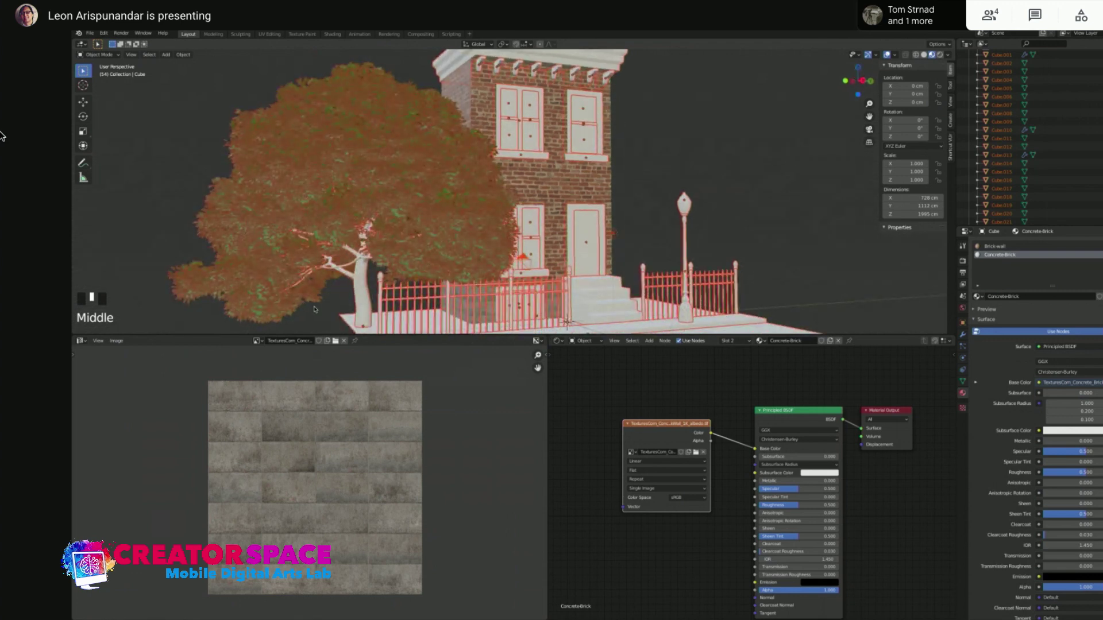
left_click(315, 309)
Hide the tree trunk and its leaves so the townhouse front is unobstructed
left_click(361, 292)
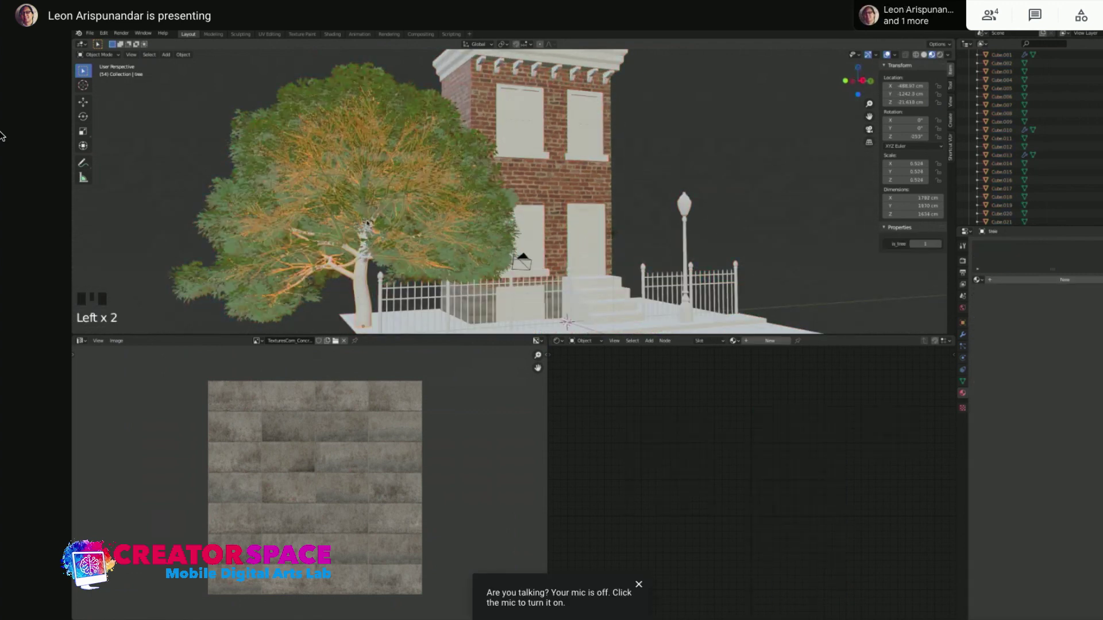
left_click(282, 311, "shift")
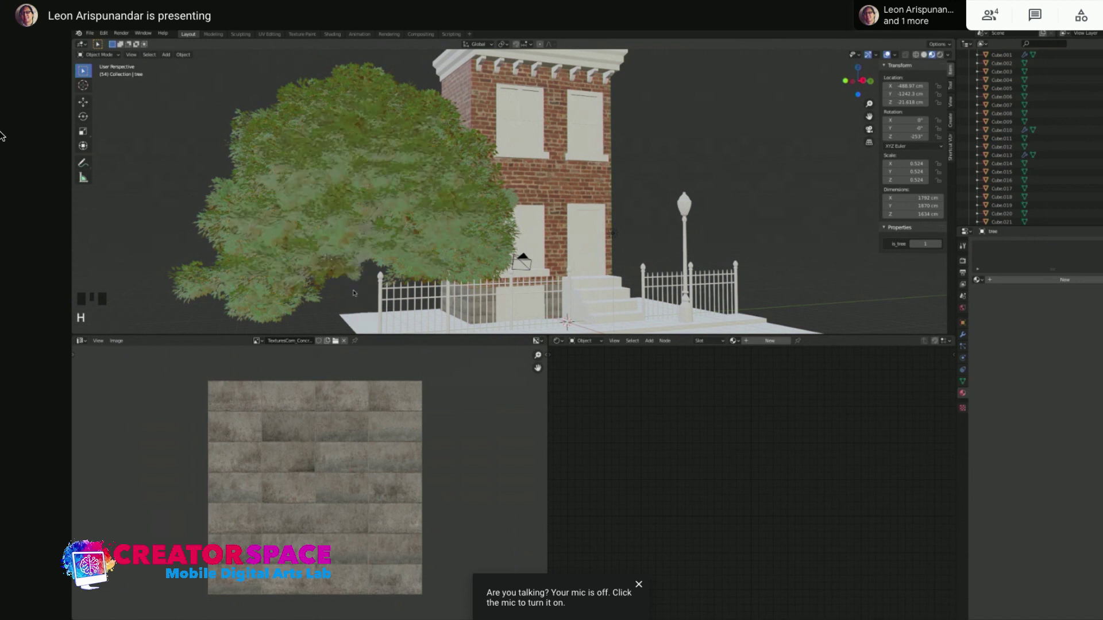
left_click(346, 248)
key("h")
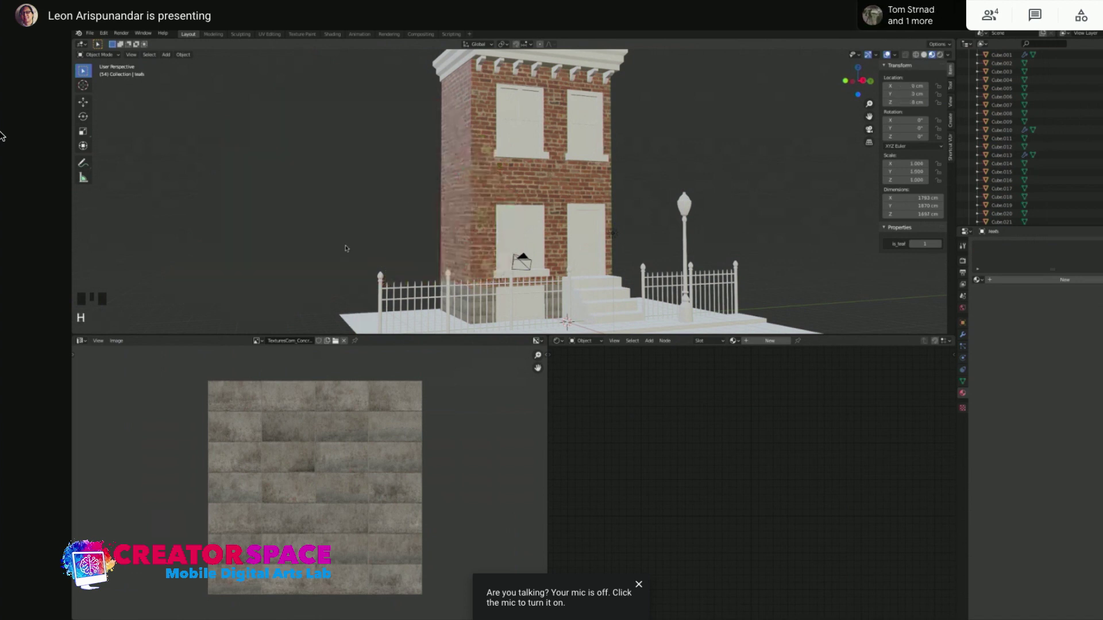
left_click(346, 248)
Examine the untextured cornice and upper window sills on the facade, selecting each in turn
middle_click_drag(346, 248, 500, 141)
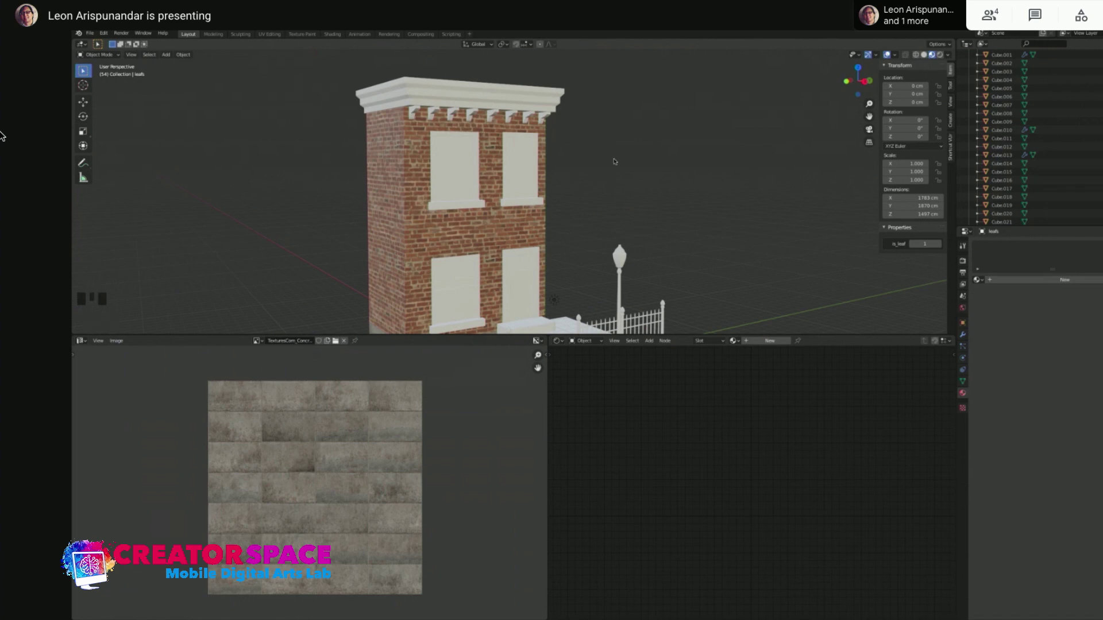
scroll(615, 161, "up", 2)
middle_click_drag(611, 141, 569, 158, "shift")
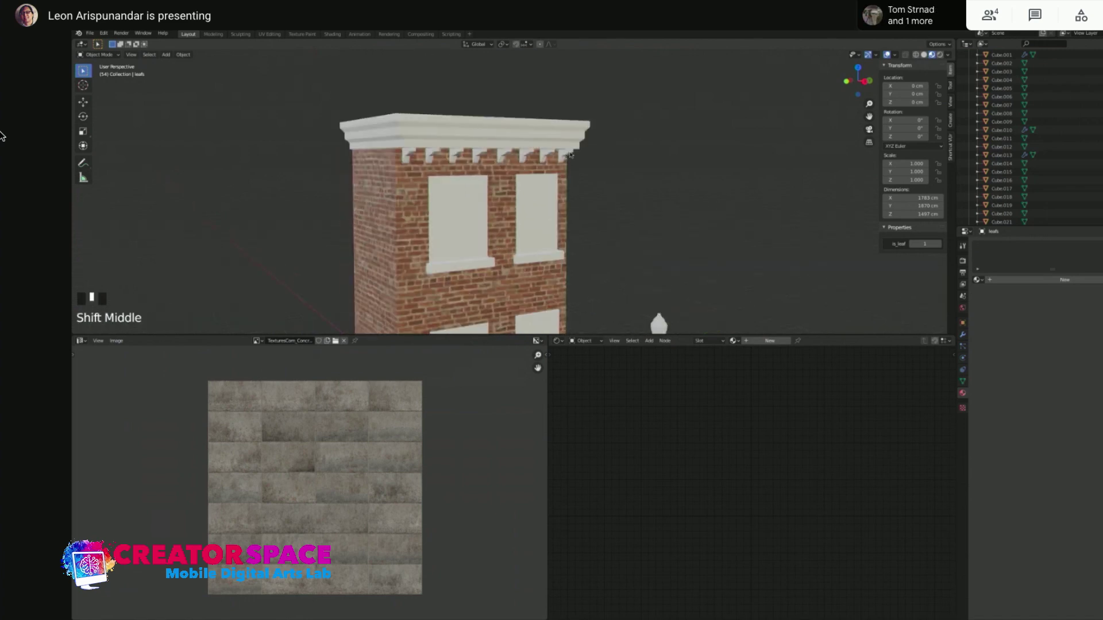
left_click(565, 143)
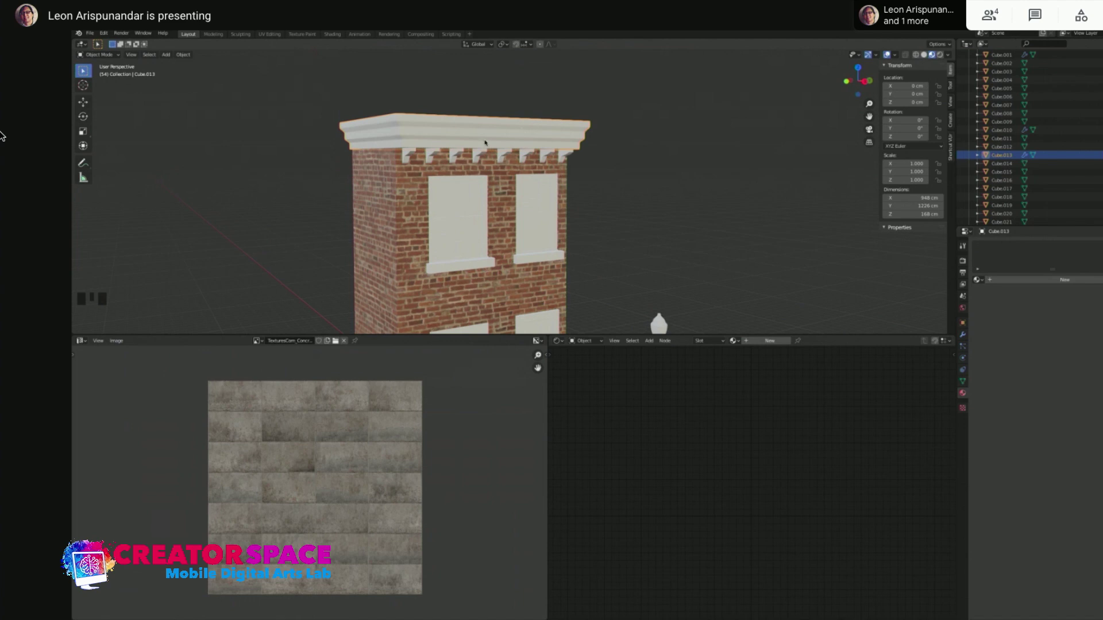
middle_click_drag(588, 197, 609, 126, "shift")
middle_click_drag(538, 204, 545, 141, "shift")
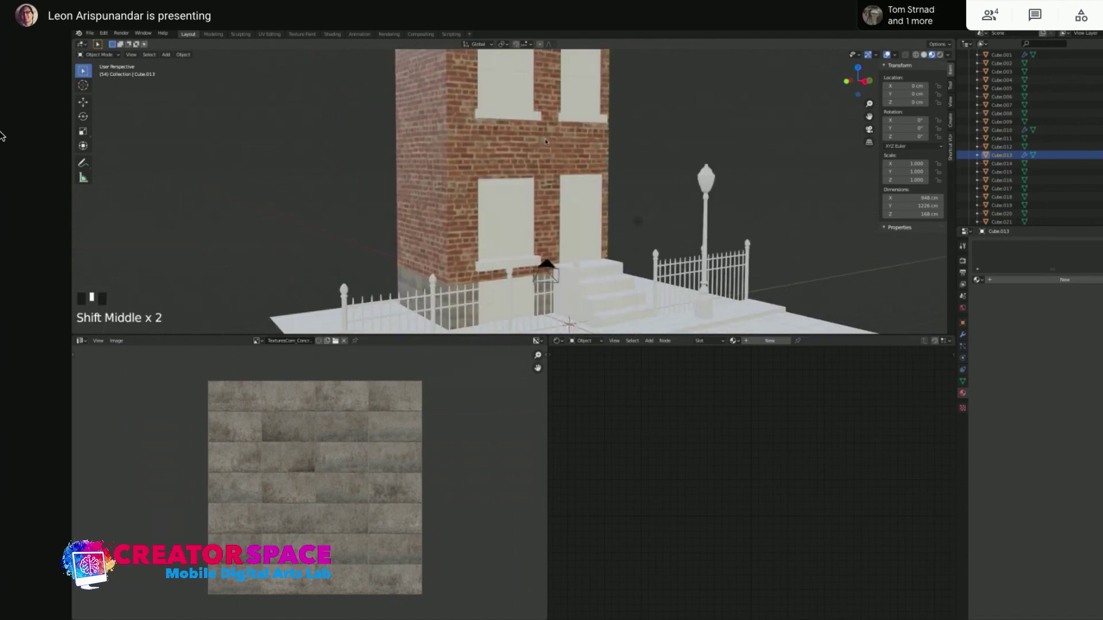
left_click(529, 117)
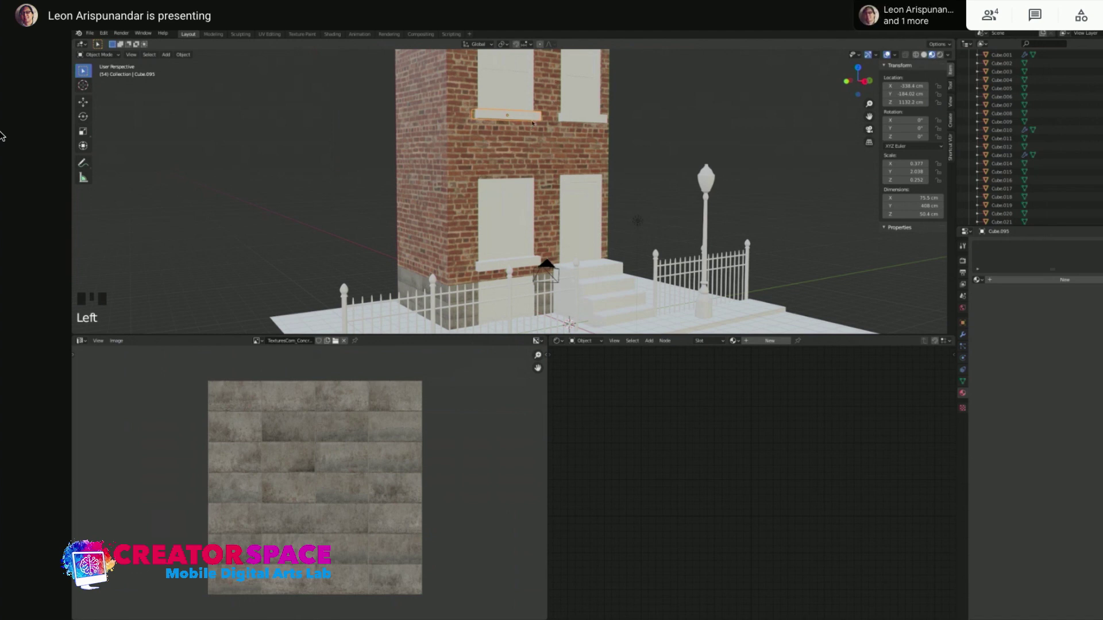
middle_click_drag(566, 87, 585, 246, "shift")
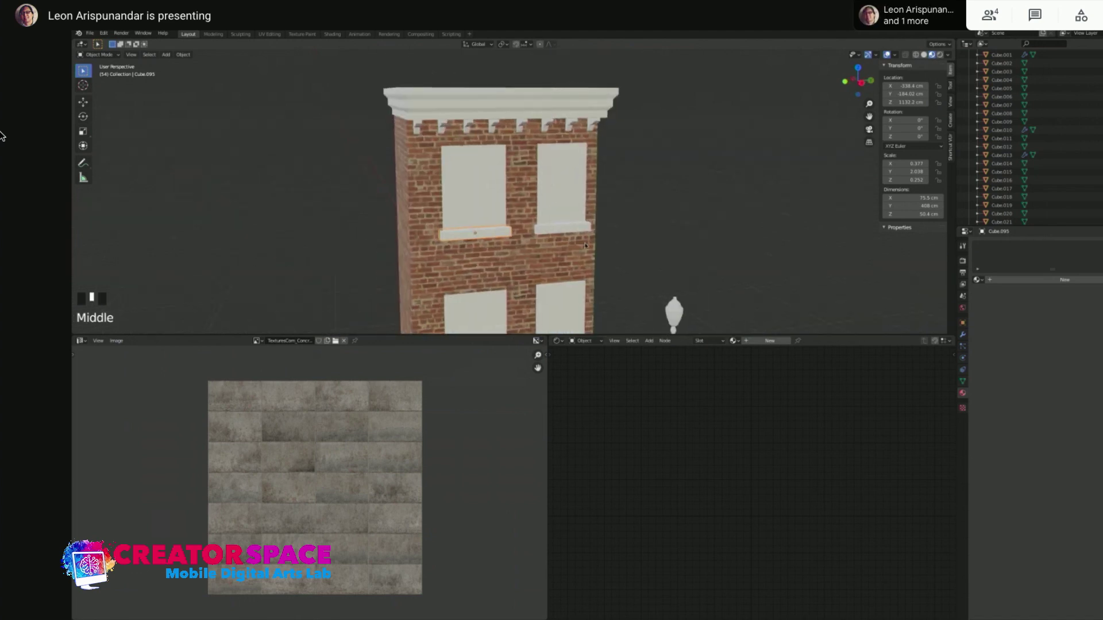
middle_click_drag(558, 164, 559, 168, "shift")
scroll(562, 175, "up", 2, "shift")
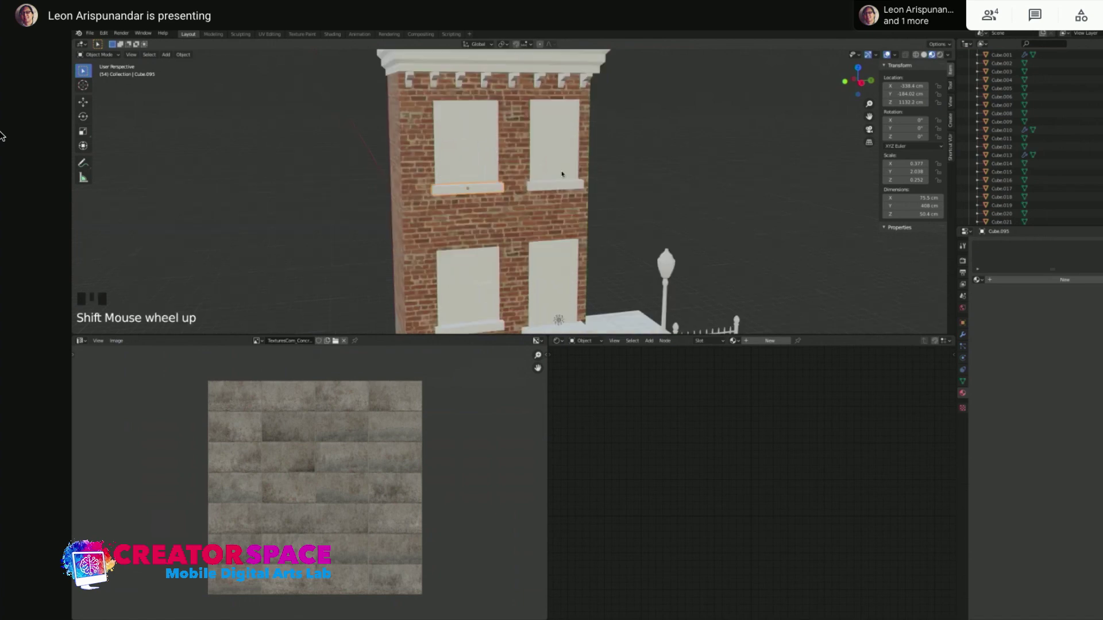
left_click(532, 187, "shift")
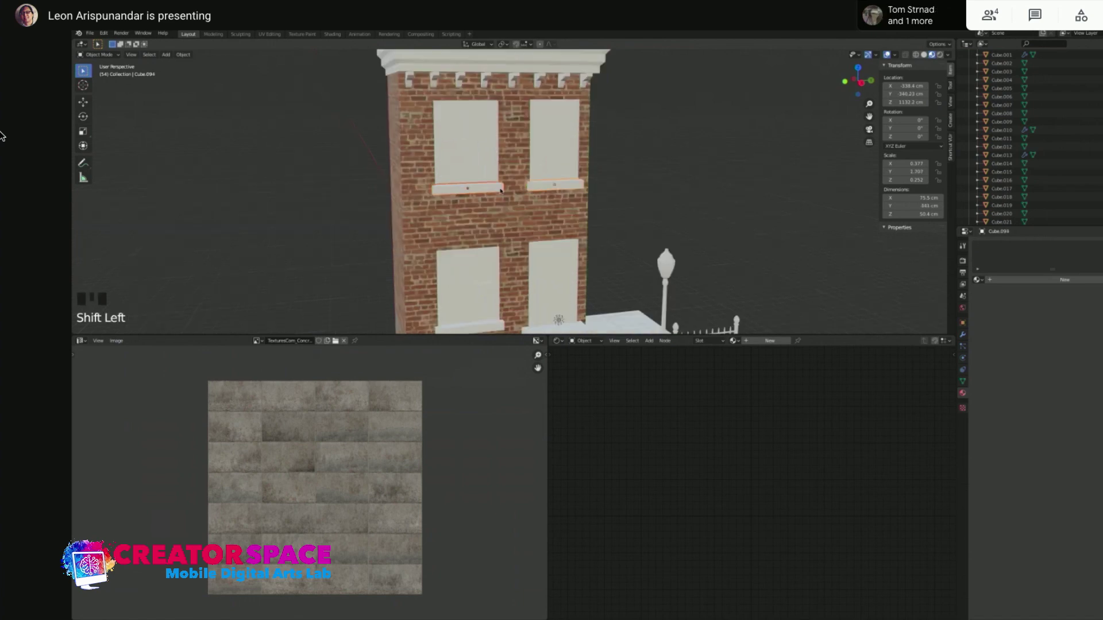
Select the front door panel and examine the townhouse entrance from the front
left_click(558, 274)
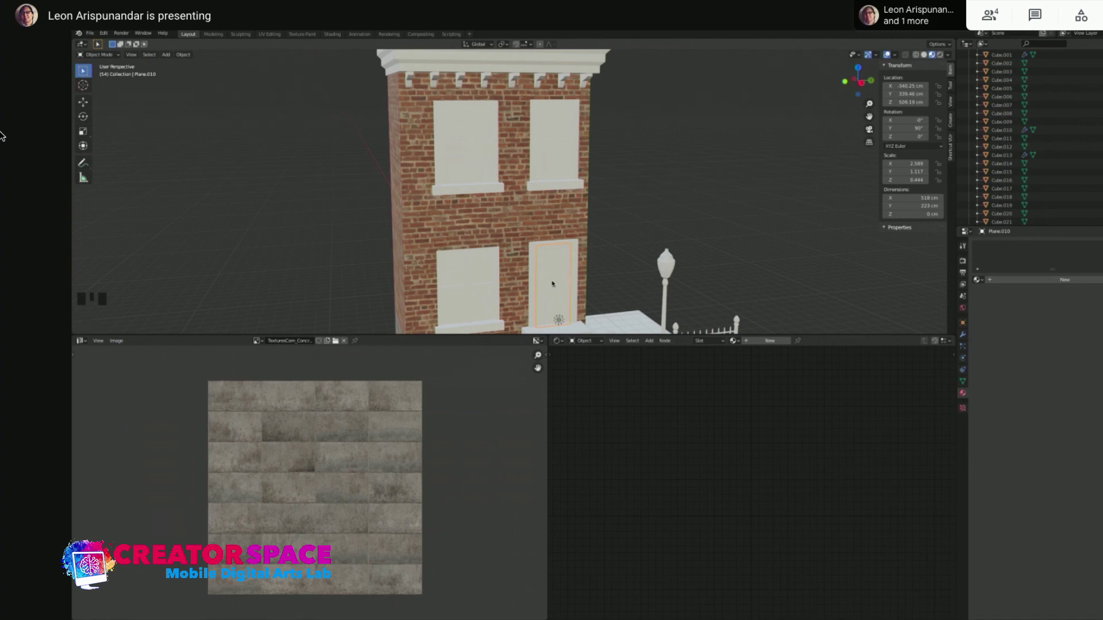
scroll(631, 241, "up", 2, "shift")
middle_click_drag(632, 241, 607, 171)
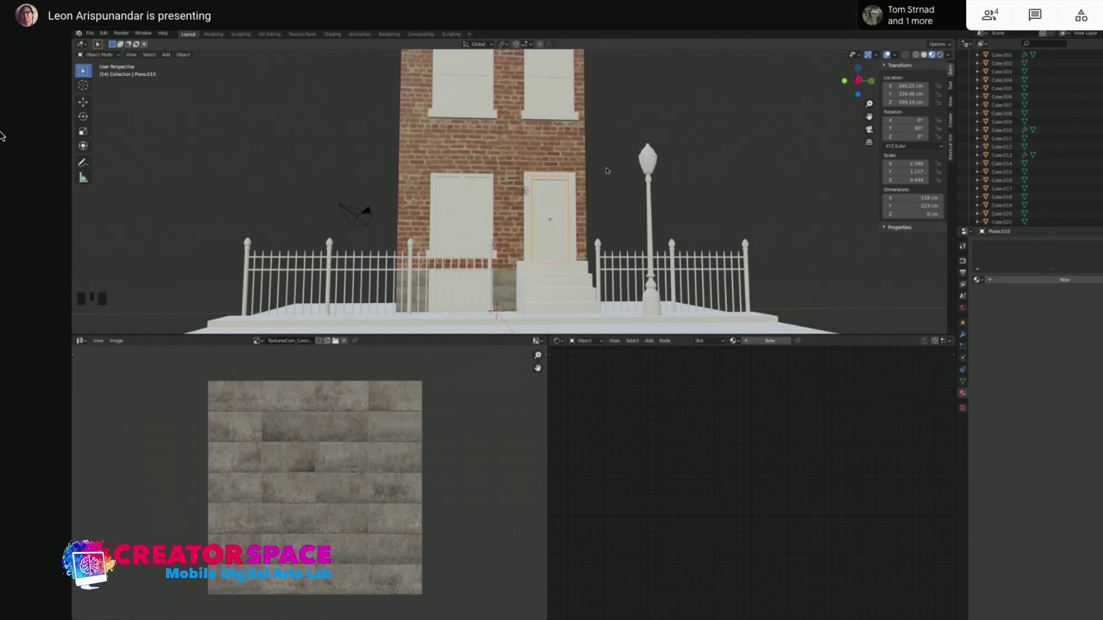
left_click(605, 170)
middle_click_drag(602, 171, 597, 171)
left_click(547, 222)
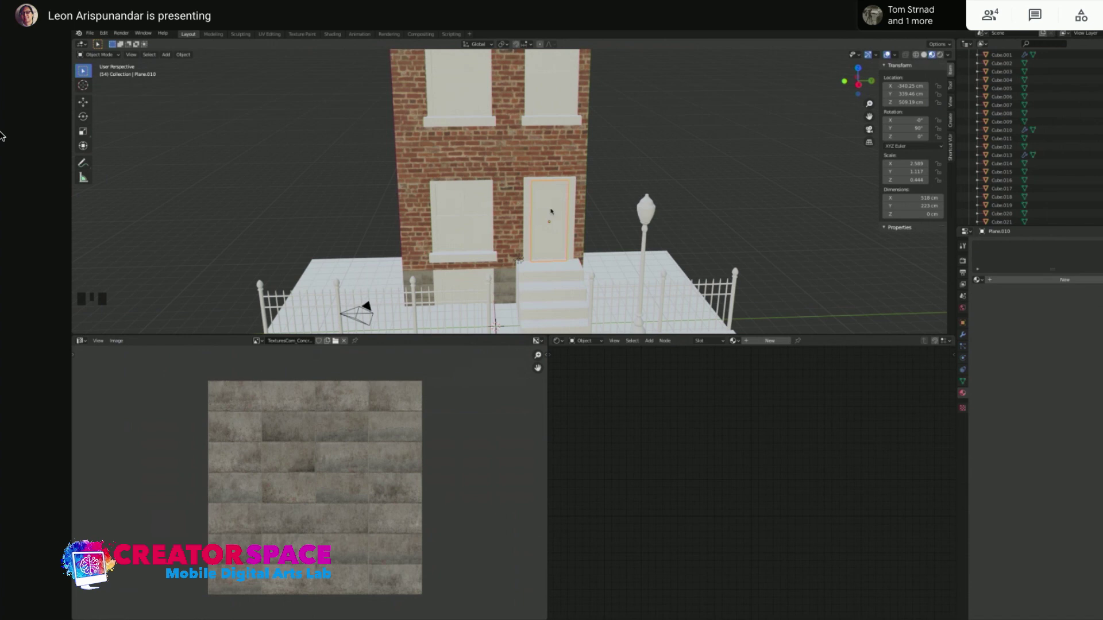
key("u")
left_click(630, 192)
left_click(566, 196)
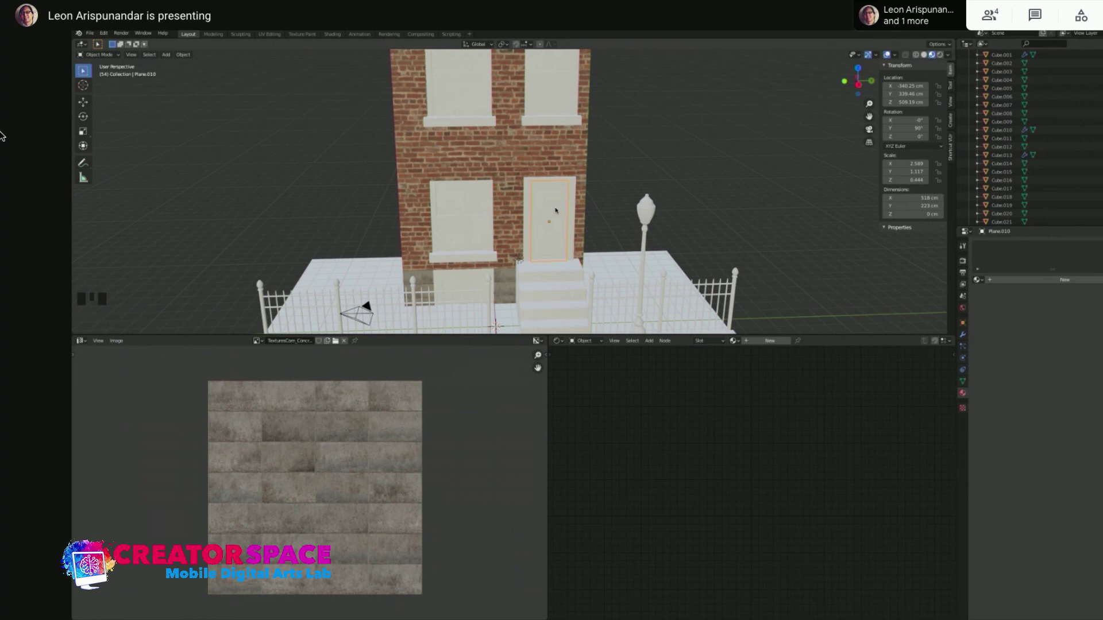
left_click(550, 212)
left_click(550, 212)
key("u")
Enlarge the 3D viewport by shrinking the image and shader editors below it, keeping the front door in view
middle_click_drag(616, 190, 515, 334)
left_click_drag(515, 334, 494, 468)
left_click(541, 269)
Try to hide everything except the front door panel, then undo the hiding
key("a")
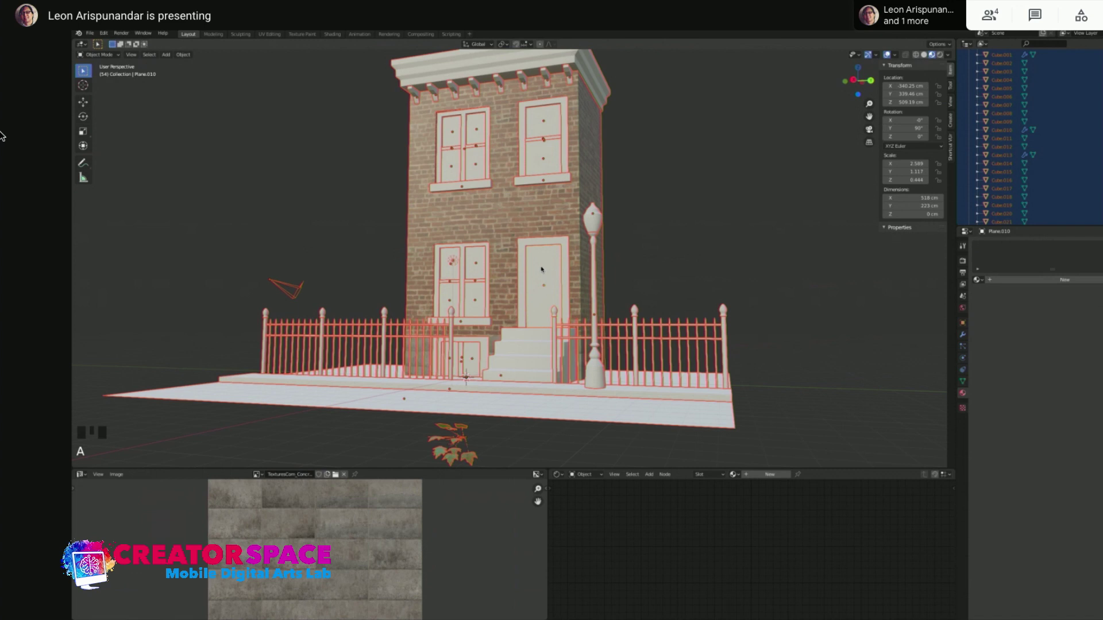
left_click(541, 268, "shift")
left_click(541, 269, "shift")
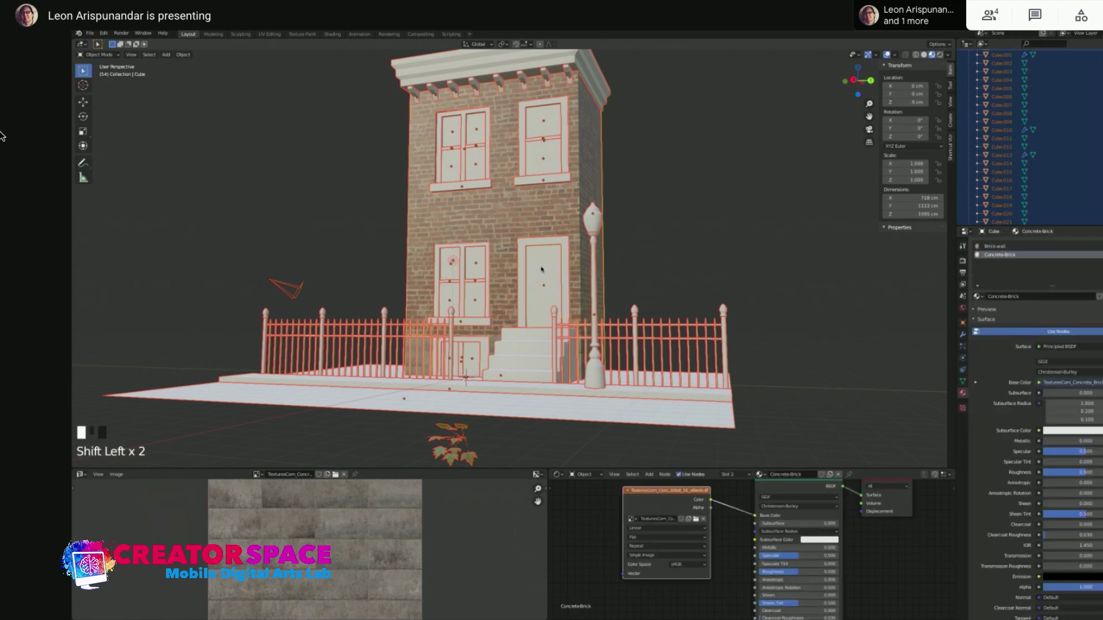
left_click(541, 269, "shift")
left_click(716, 224)
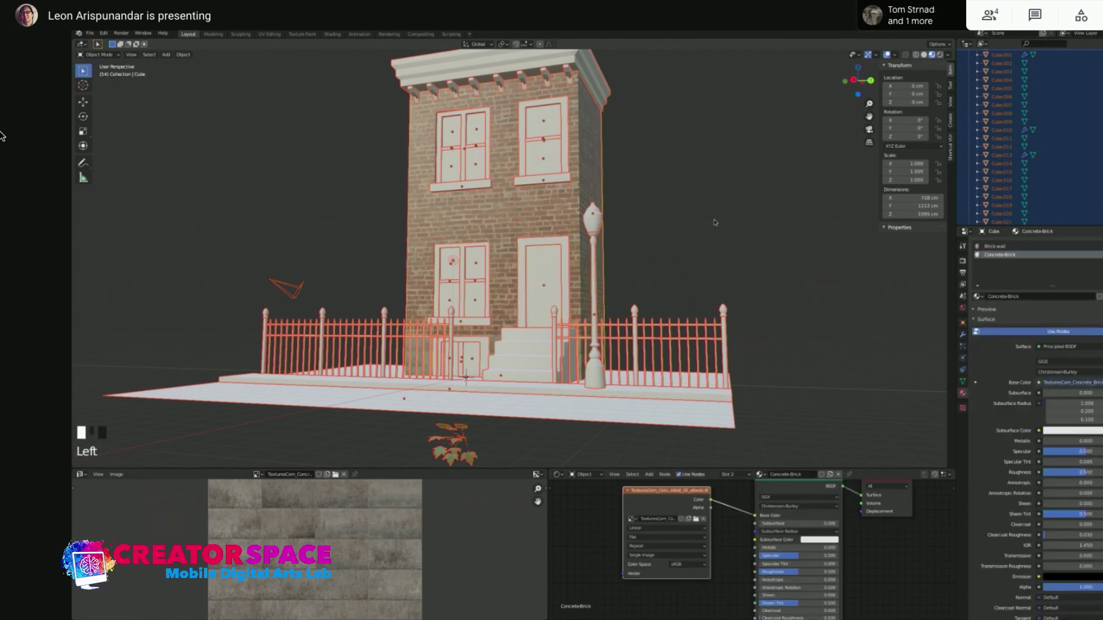
key("a")
left_click(548, 270, "shift")
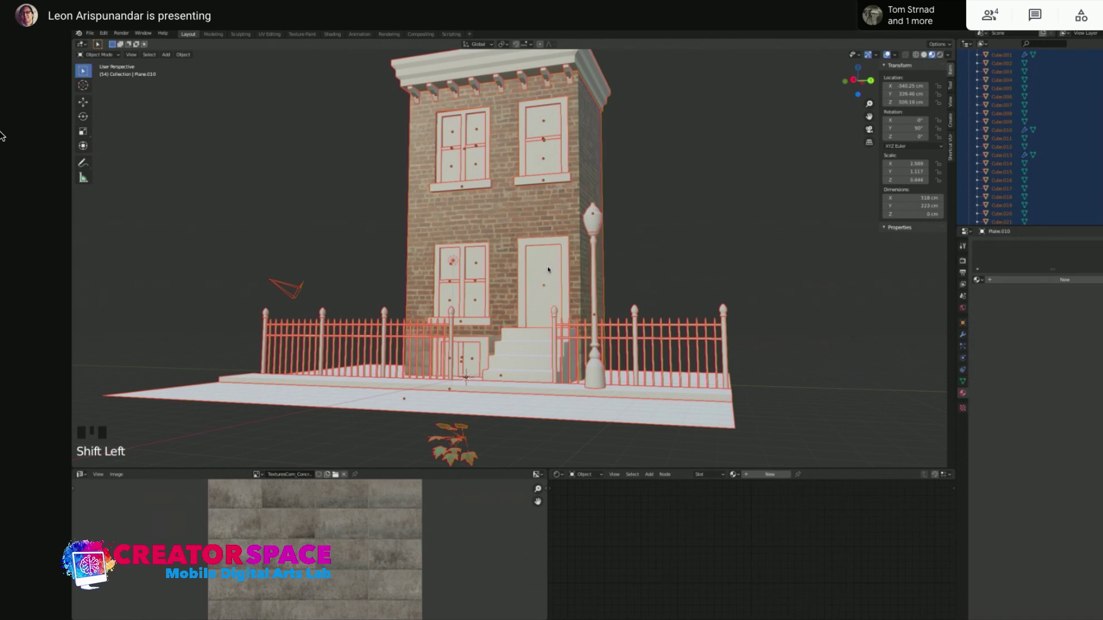
key("h")
key("super+z")
Try again to isolate the door by hiding all other objects from a closer angle, then undo it
left_click(666, 242)
key("a")
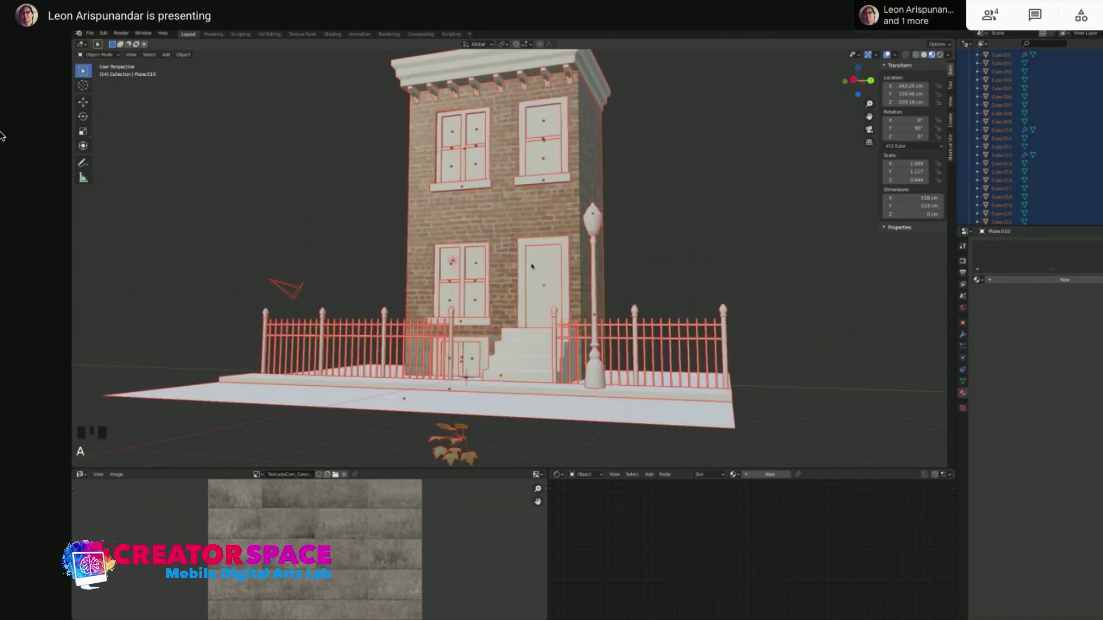
scroll(568, 268, "up", 3)
left_click(575, 265, "shift")
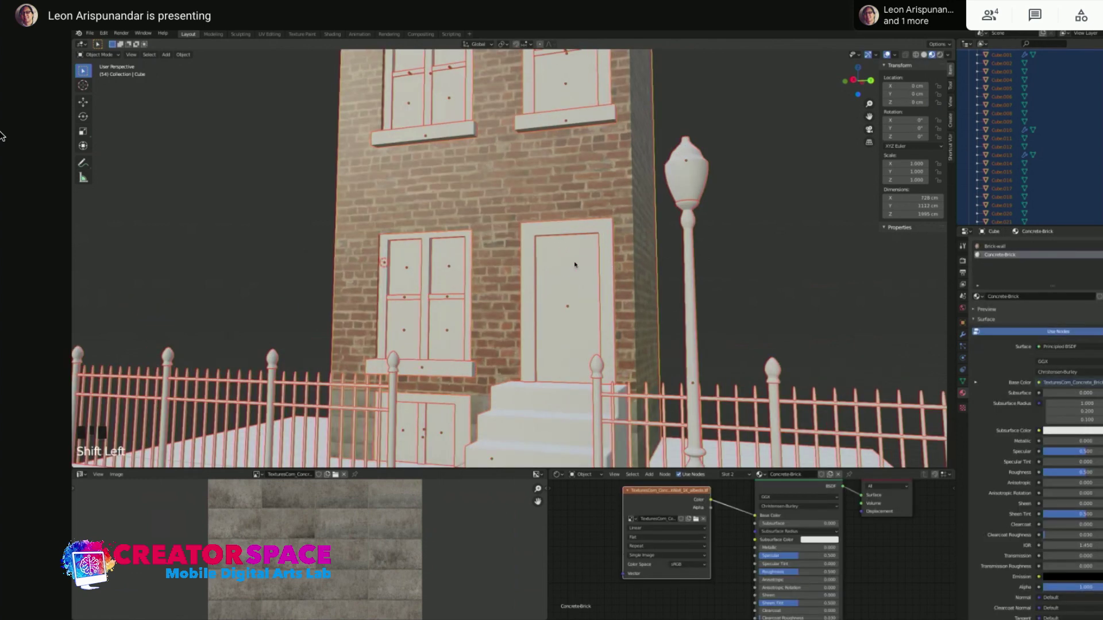
middle_click_drag(575, 265, 578, 226)
left_click(577, 226, "shift")
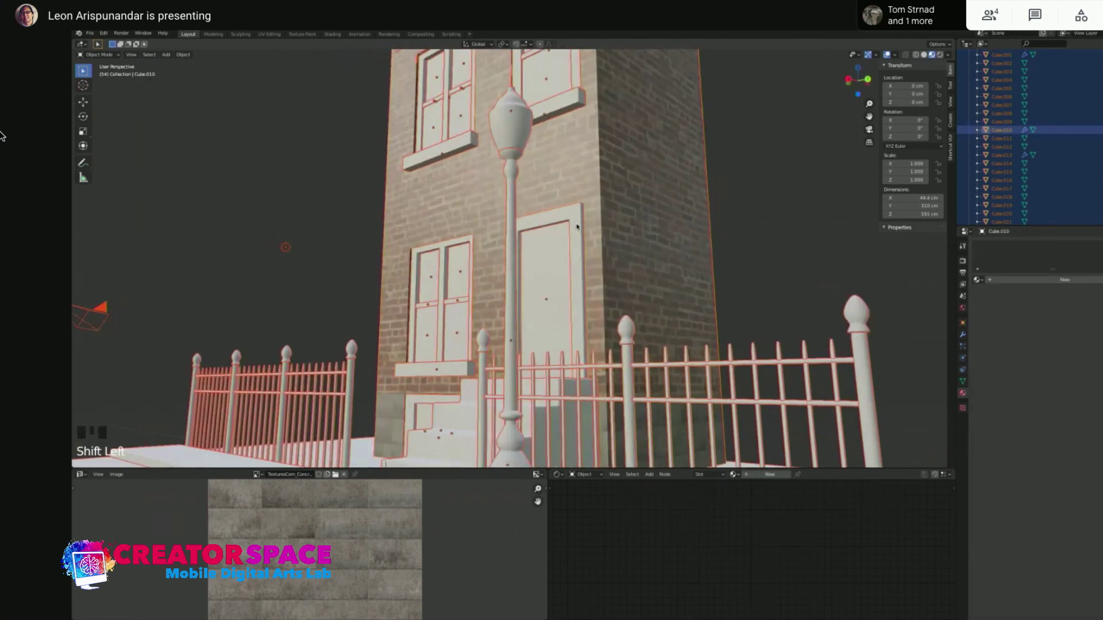
left_click(578, 226, "shift")
left_click(578, 226, "shift")
key("h")
key("super")
key("ctrl+z")
Select the front door panel inside its frame and locate its entry, Plane.010, in the object list
left_click(565, 239)
left_click(575, 242)
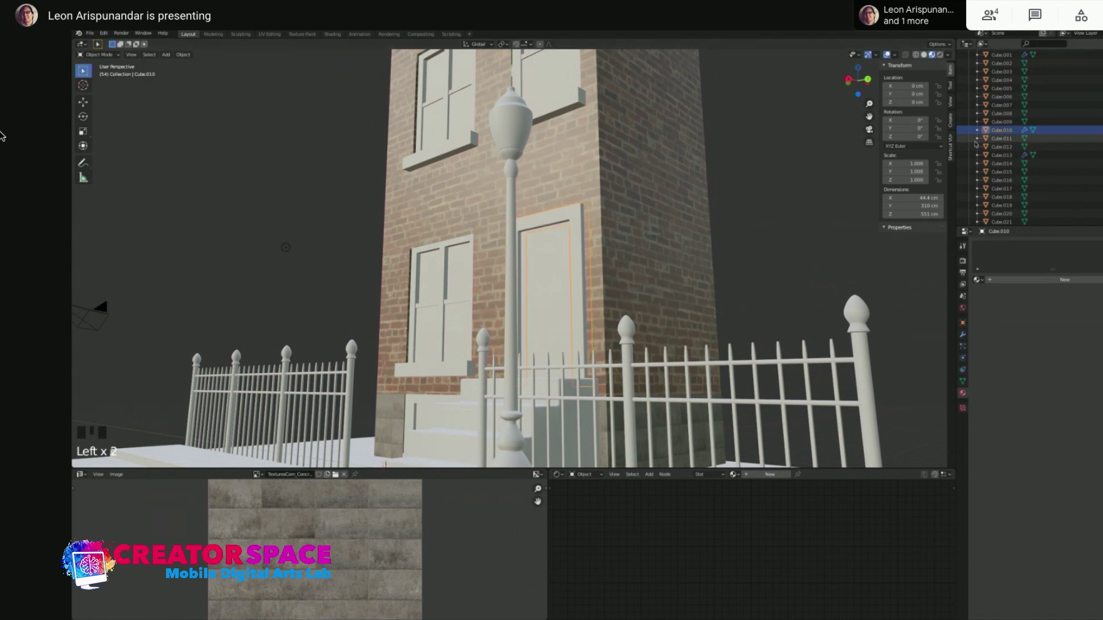
middle_click_drag(706, 208, 602, 314)
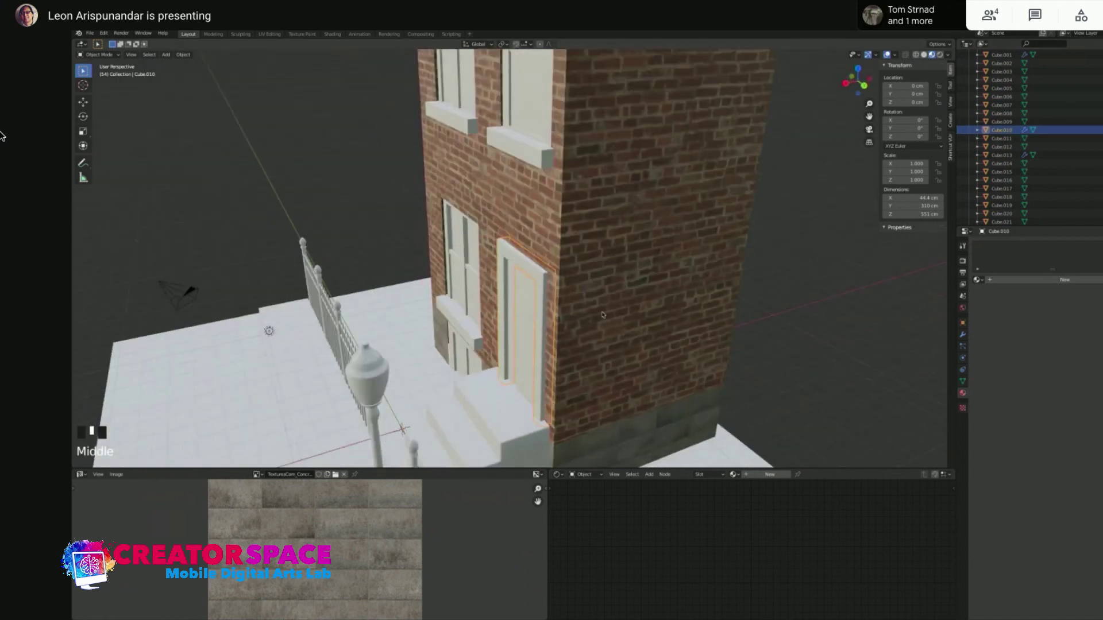
left_click(520, 326)
scroll(1002, 148, "down", 5)
scroll(1002, 148, "down", 20)
scroll(1008, 201, "up", 7)
scroll(1008, 201, "up", 20)
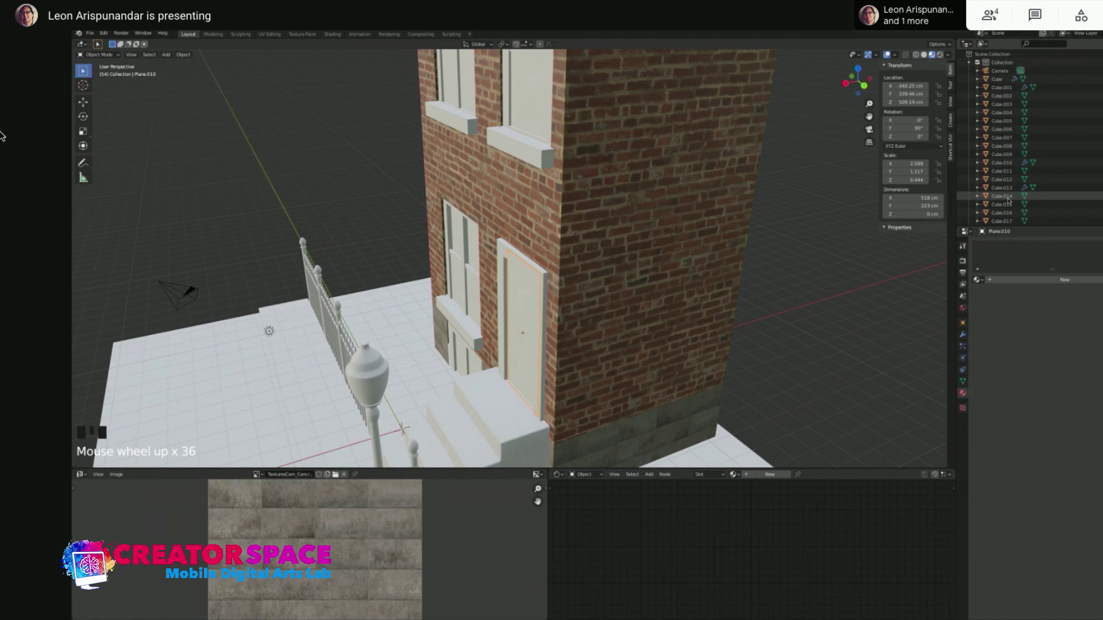
scroll(1020, 162, "down", 20)
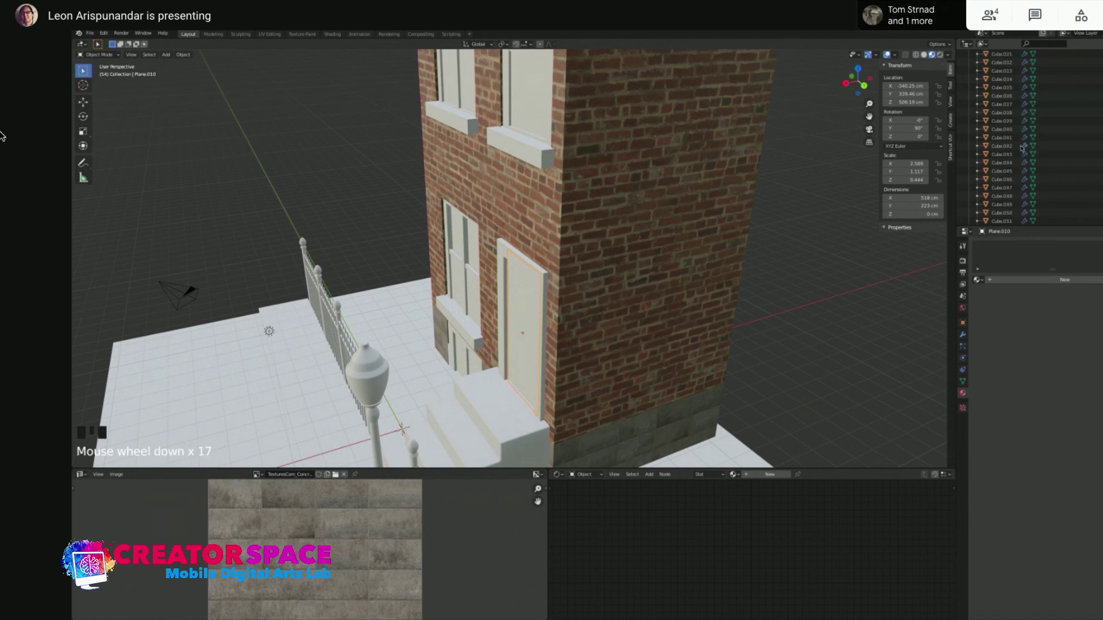
scroll(1098, 134, "down", 20)
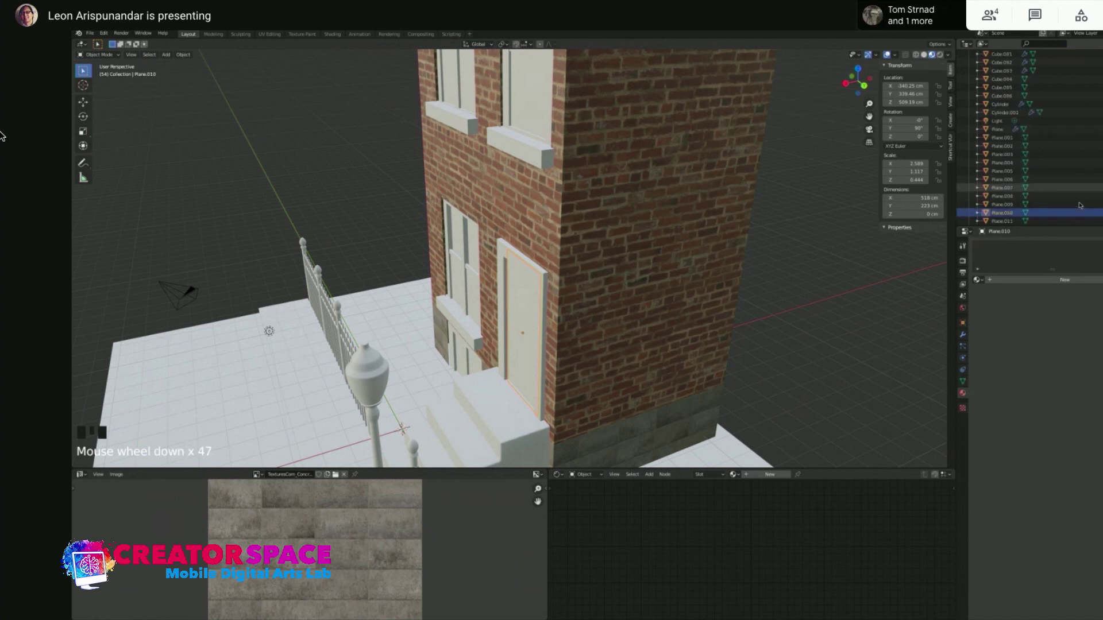
scroll(1080, 205, "down", 7)
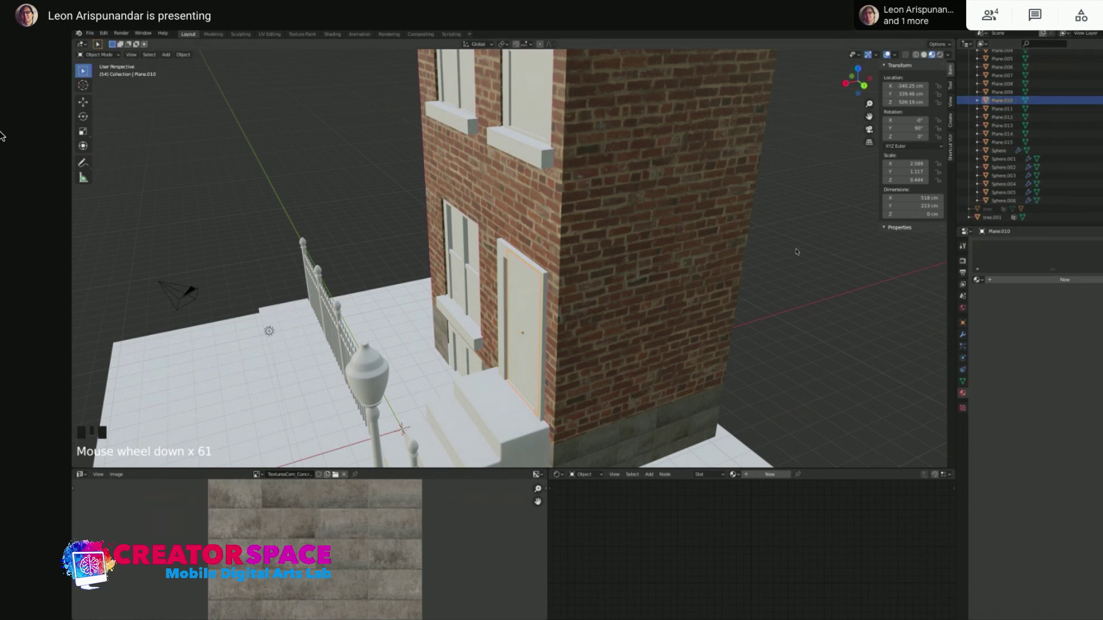
Rename the selected door panel as Door and find its new place in the object list
middle_click_drag(836, 228, 948, 173)
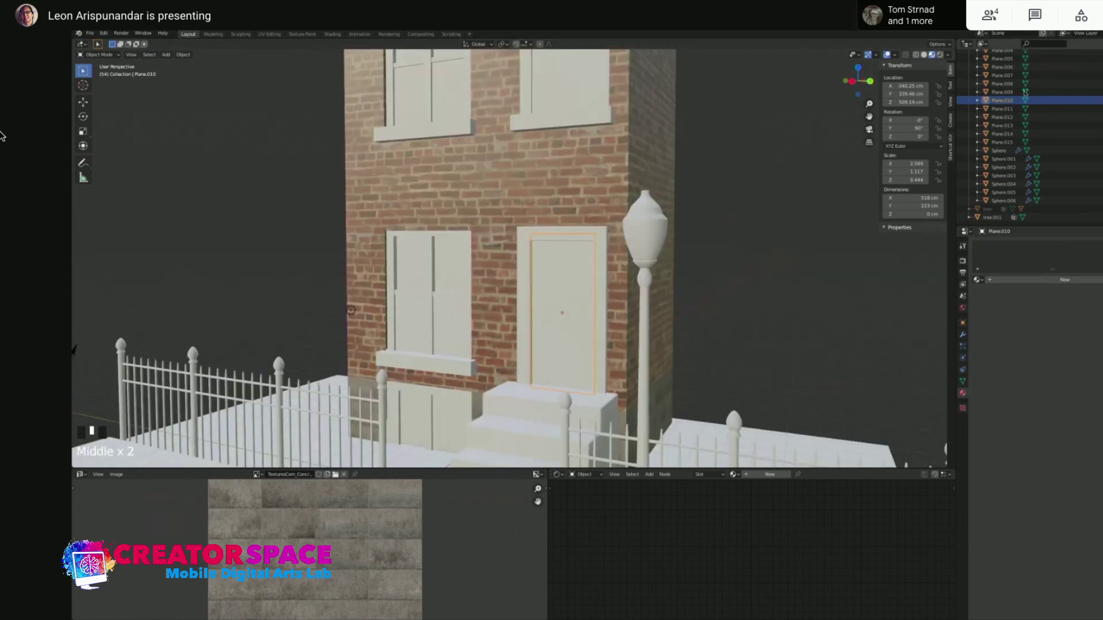
double_click(1003, 100)
type("Door")
key("Return")
scroll(1006, 148, "up", 7)
scroll(1006, 147, "up", 13)
scroll(1006, 147, "down", 9)
left_click(1060, 185)
left_click(1047, 192)
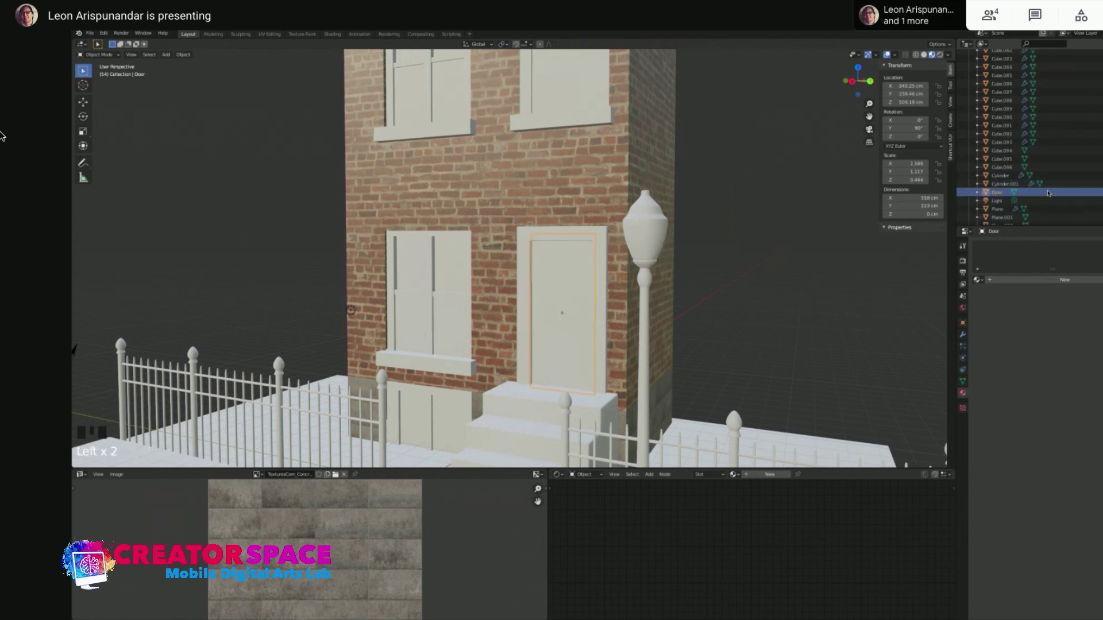
Select the range of listed objects from Camera through Cylinder.001, leaving out Door
left_click(1019, 185)
scroll(1028, 167, "up", 15)
scroll(1049, 150, "up", 20)
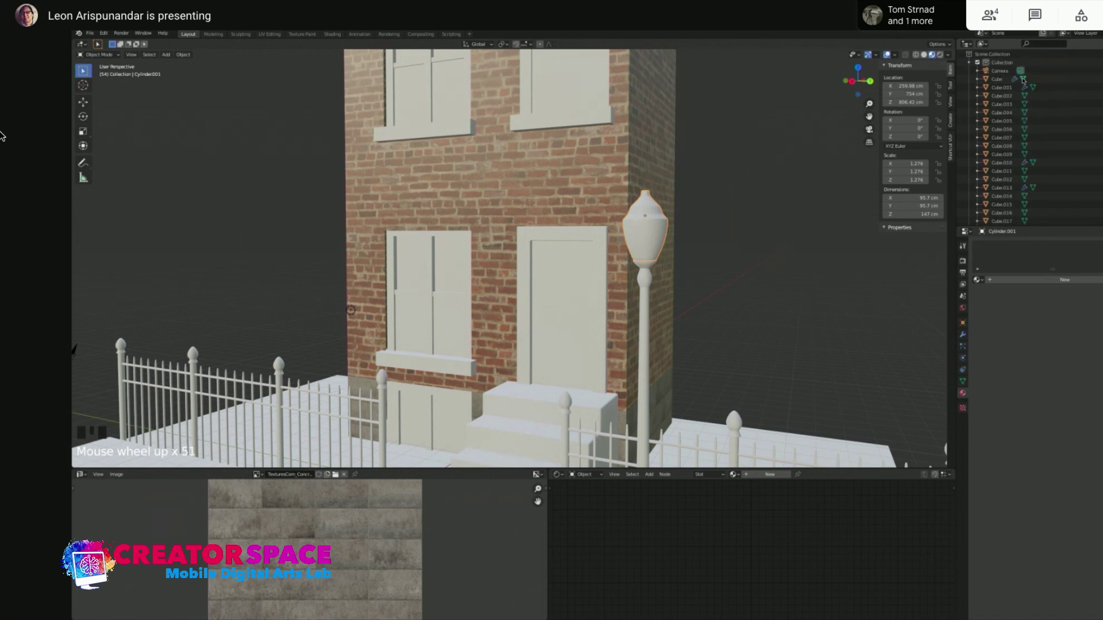
left_click(1022, 73, "shift")
left_click(1011, 71, "ctrl")
Hide the first cubes in the object list, covering the house walls, steps, and the door and window frames
left_click_drag(1098, 79, 1099, 222)
scroll(1098, 188, "down", 4)
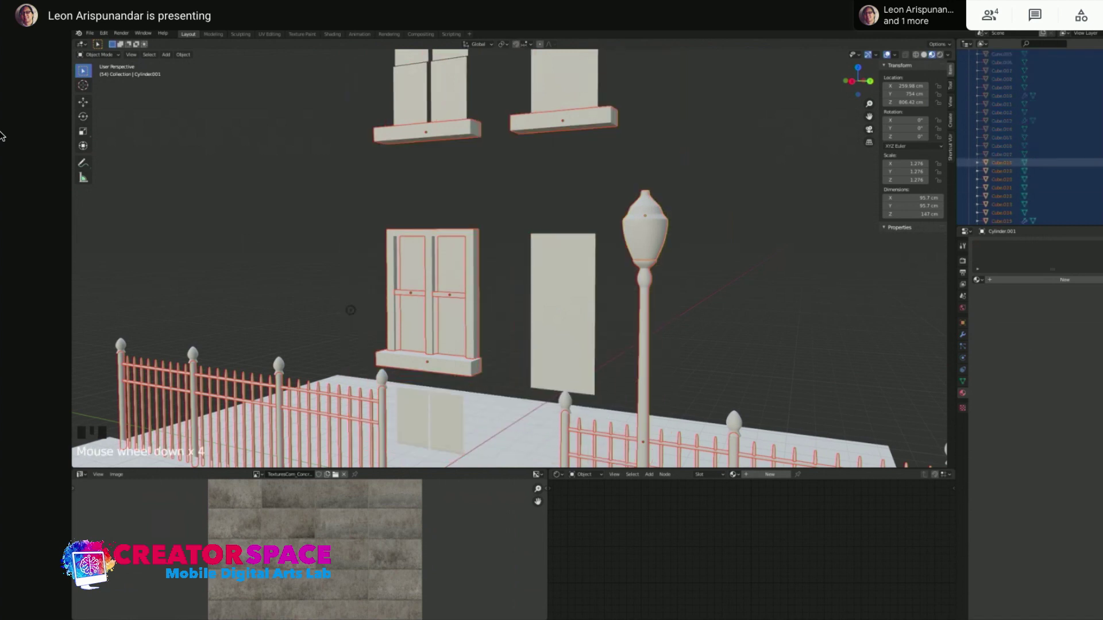
left_click_drag(1098, 163, 1098, 221)
scroll(1098, 196, "down", 3)
scroll(1028, 144, "down", 5)
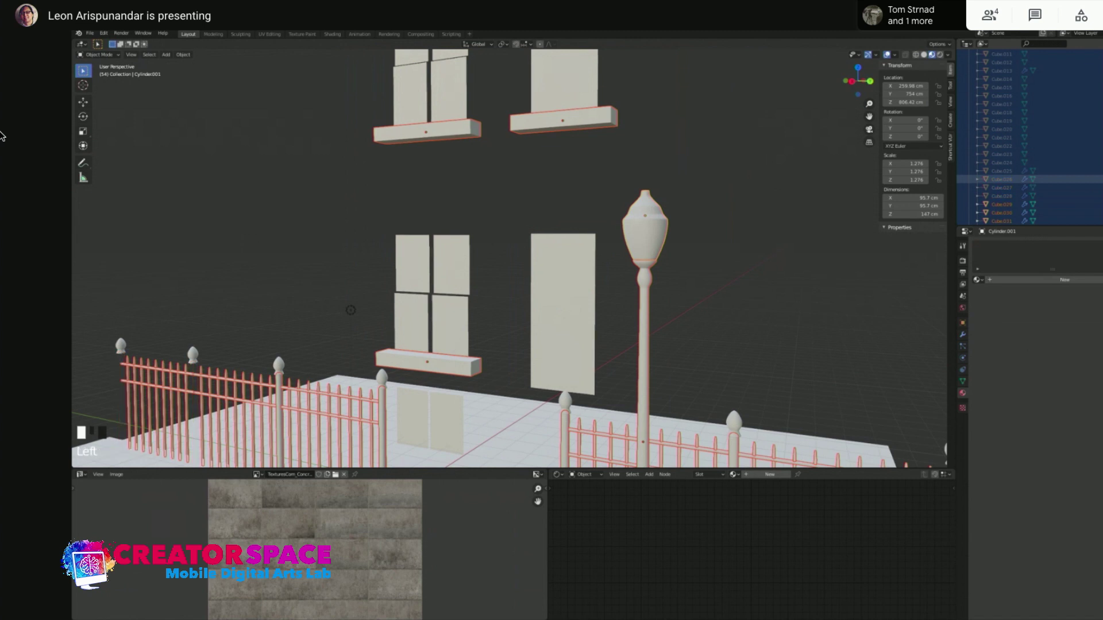
Hide the remaining numbered cubes that form the fence posts, rails and pickets, and clear the selection
left_click_drag(1098, 146, 1099, 221)
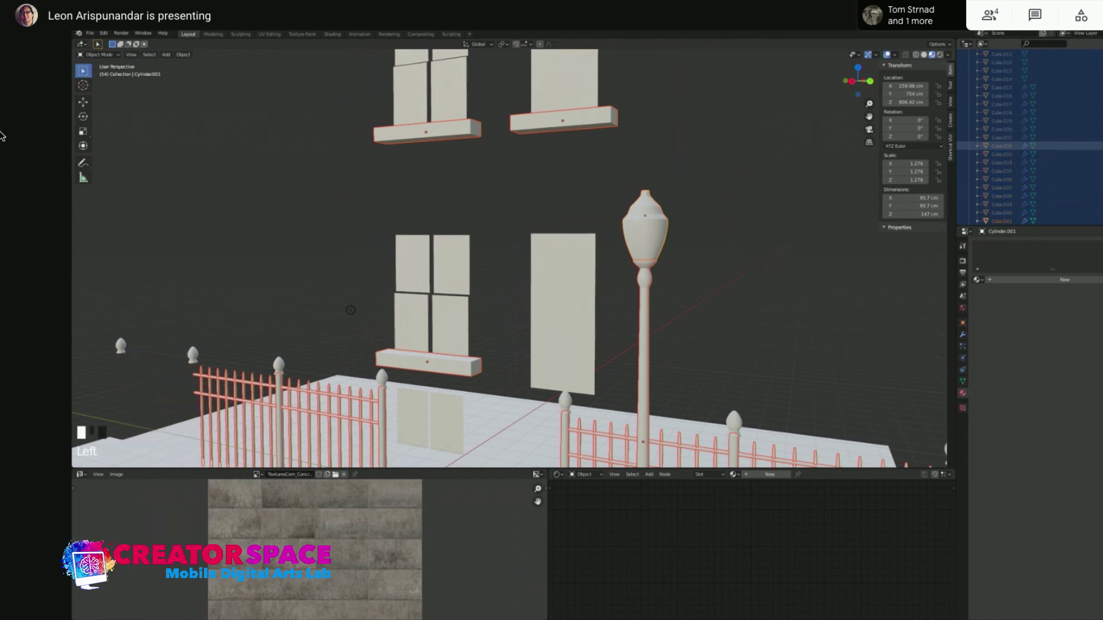
scroll(1099, 179, "down", 5)
left_click_drag(1099, 146, 1099, 213)
scroll(1098, 204, "down", 4)
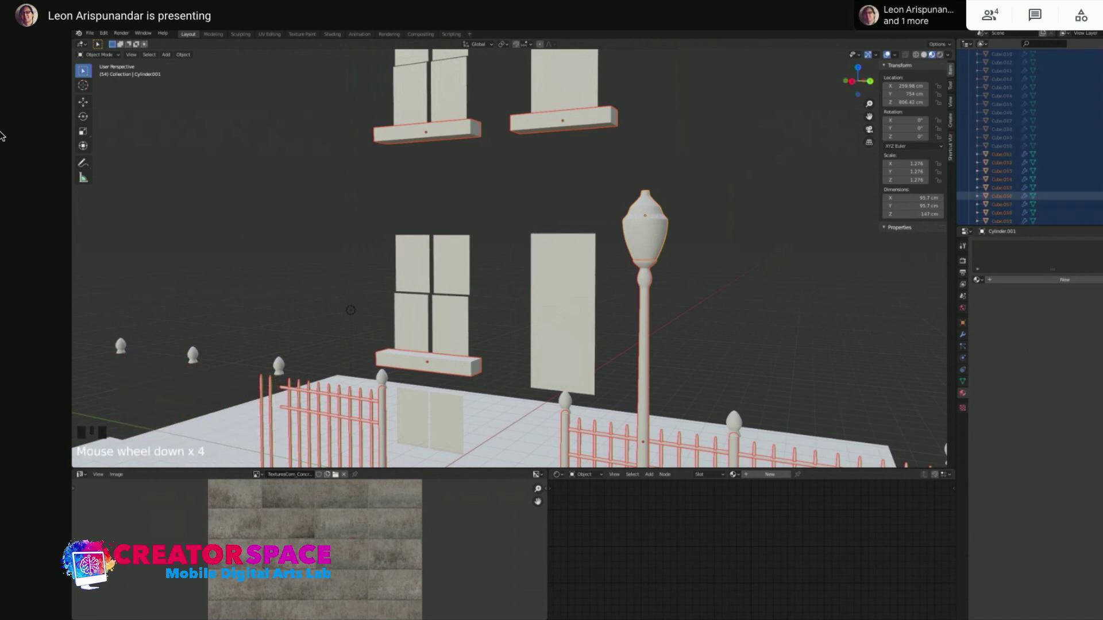
left_click_drag(1098, 154, 1098, 221)
scroll(1099, 190, "down", 7)
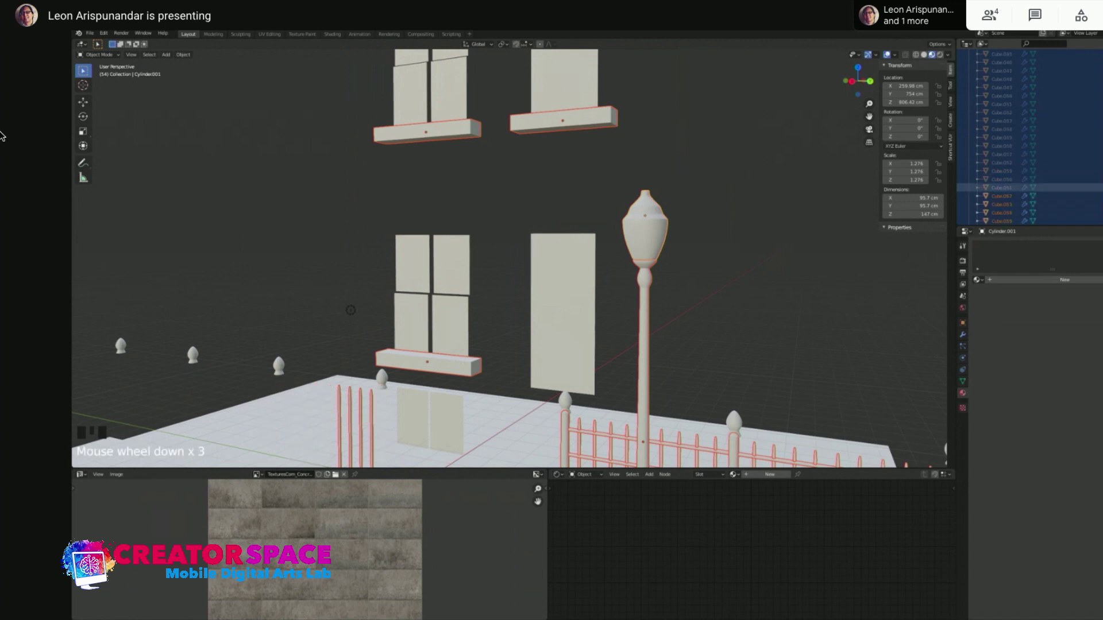
left_click_drag(1098, 129, 1098, 196)
scroll(1029, 144, "down", 8)
left_click_drag(1098, 88, 1098, 221)
scroll(591, 307, "down", 4)
left_click(591, 308)
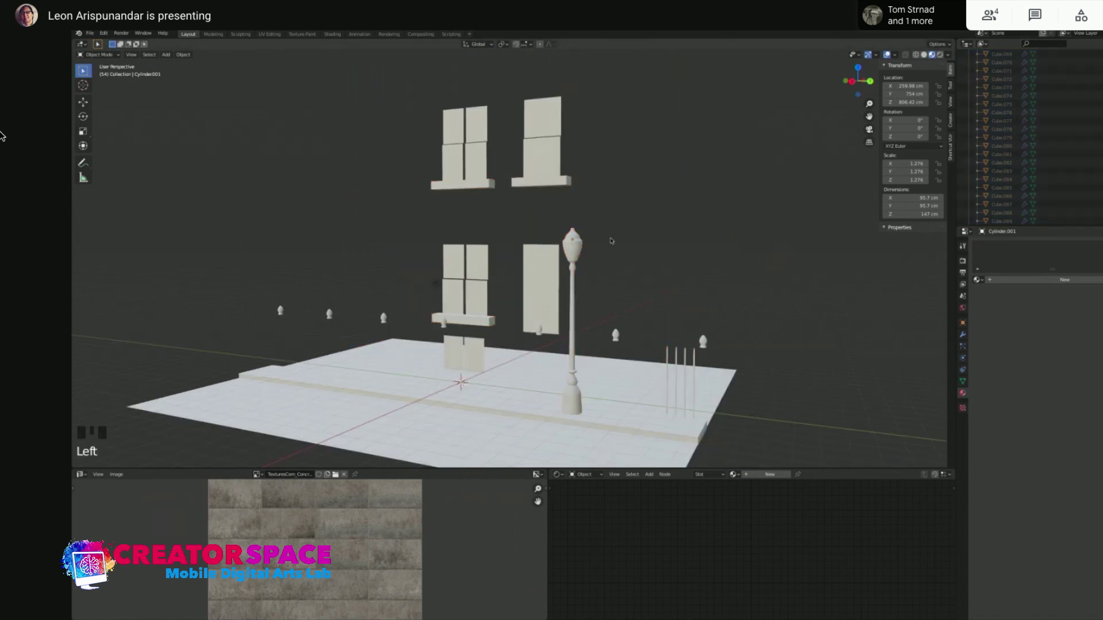
Select the door panel from a front view and try to unwrap it
middle_click_drag(613, 241, 661, 228)
left_click(542, 261)
left_click(543, 261)
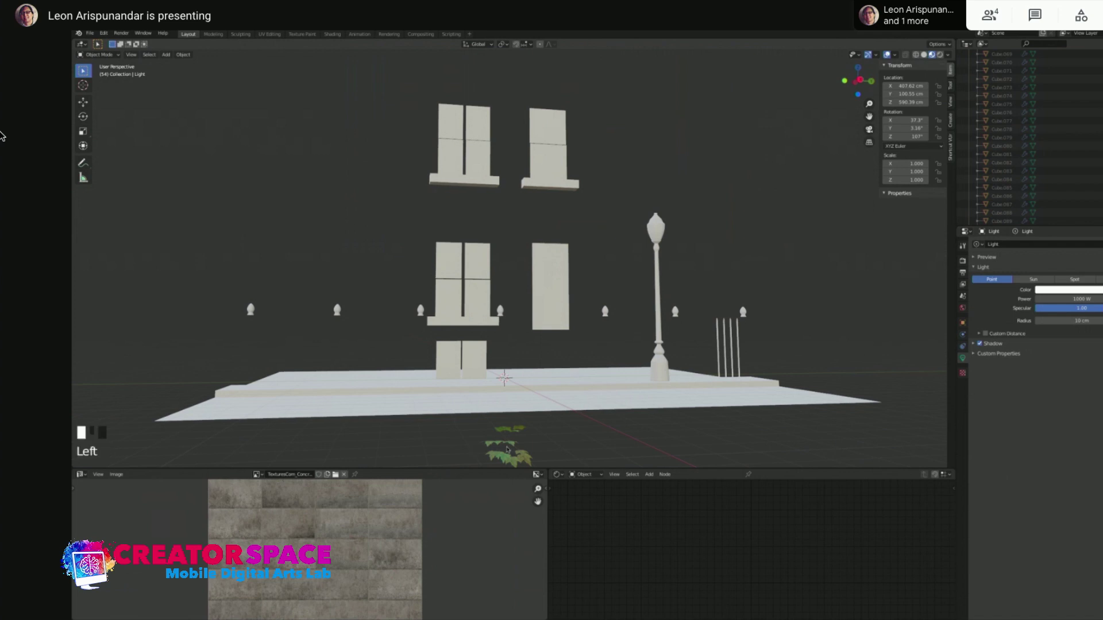
left_click(510, 447)
left_click(548, 269)
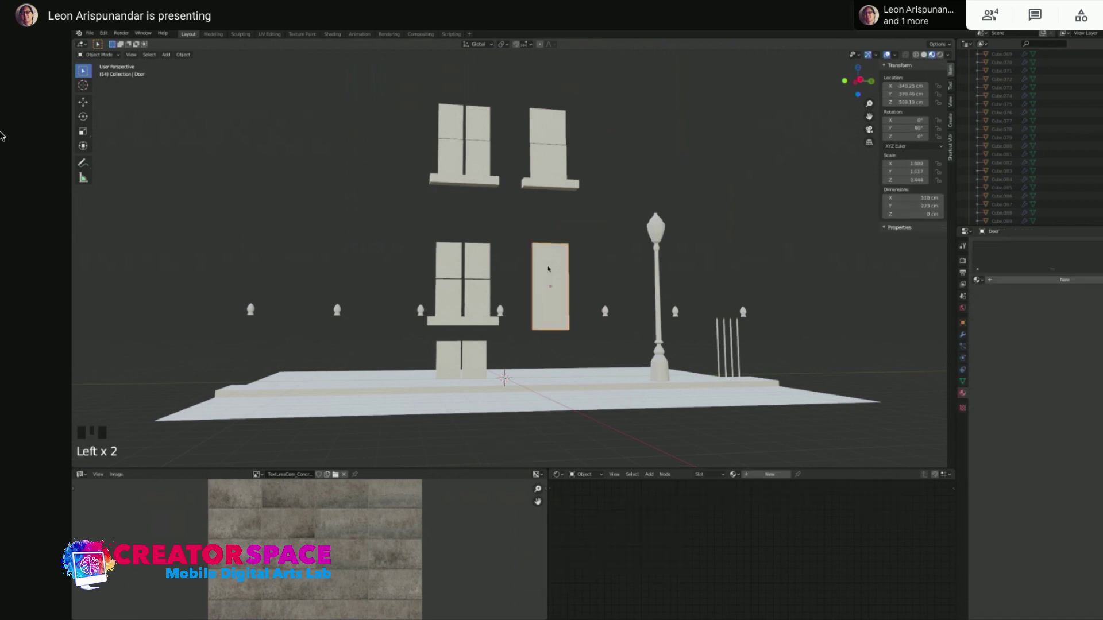
key("u")
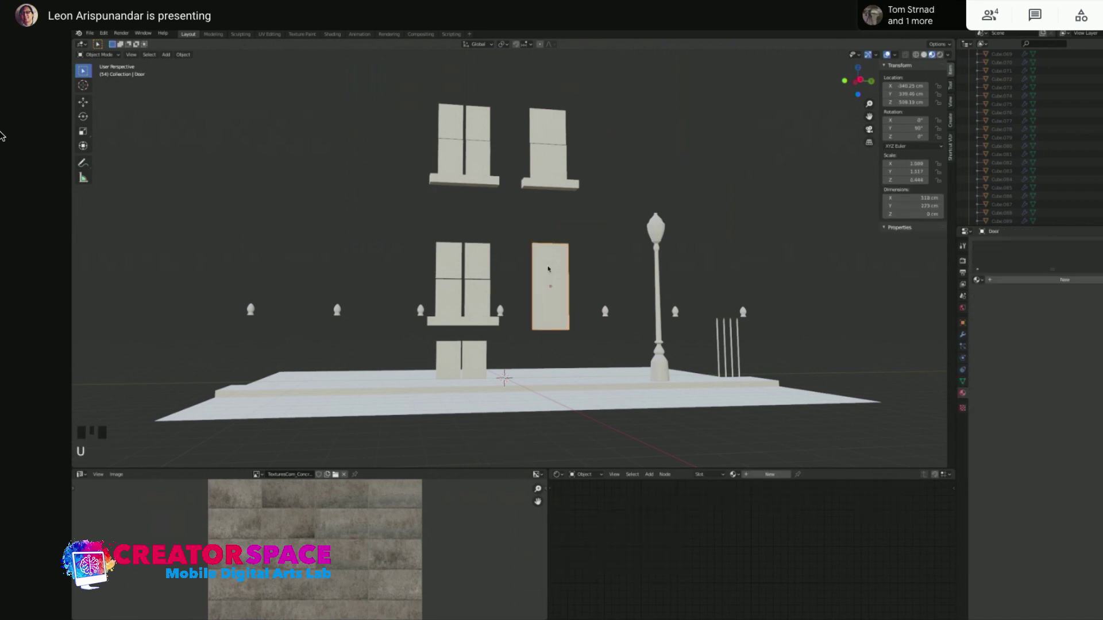
Create a new material for the door panel
left_click(599, 236)
left_click(569, 268)
middle_click_drag(591, 249, 573, 266)
left_click(563, 276)
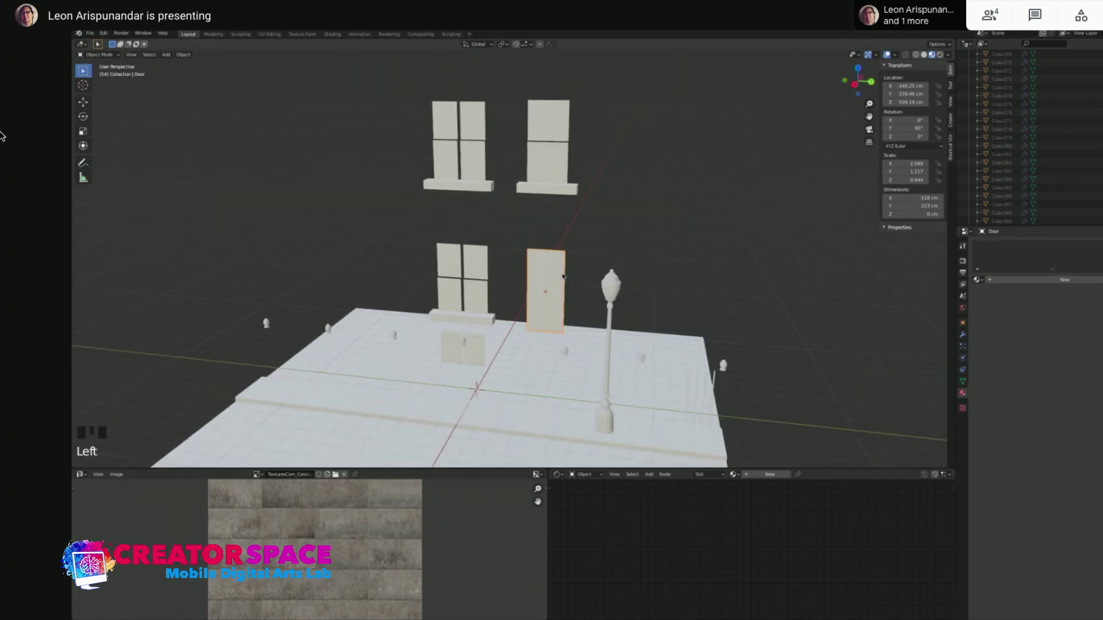
left_click(1027, 283)
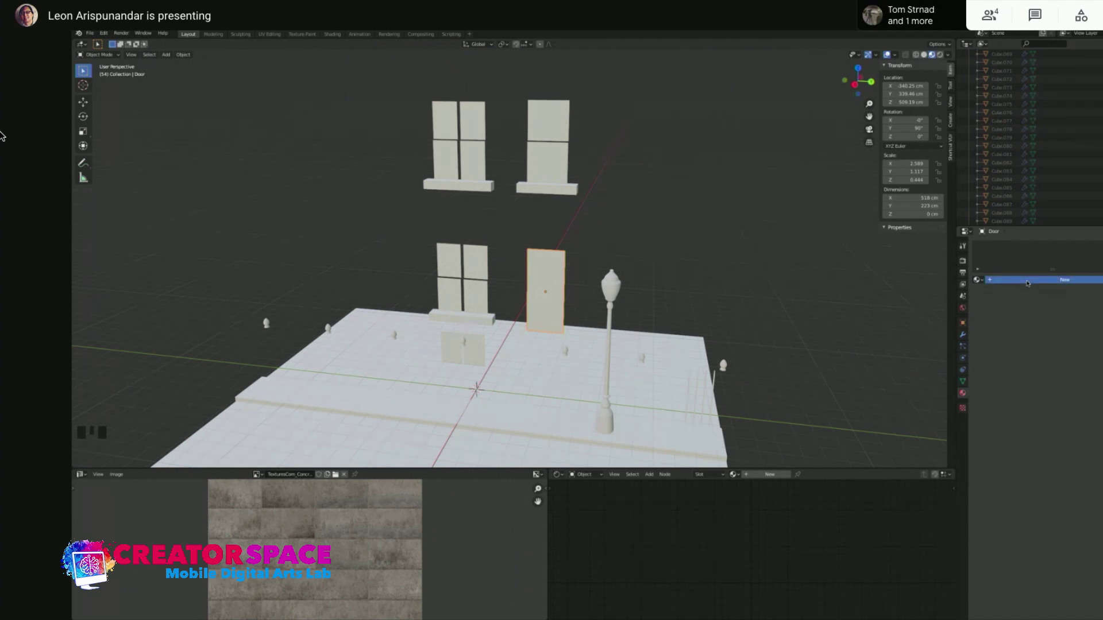
Add an Image Texture node to the door material and load the TexturesCom wood 512 albedo image into it
left_click(695, 549)
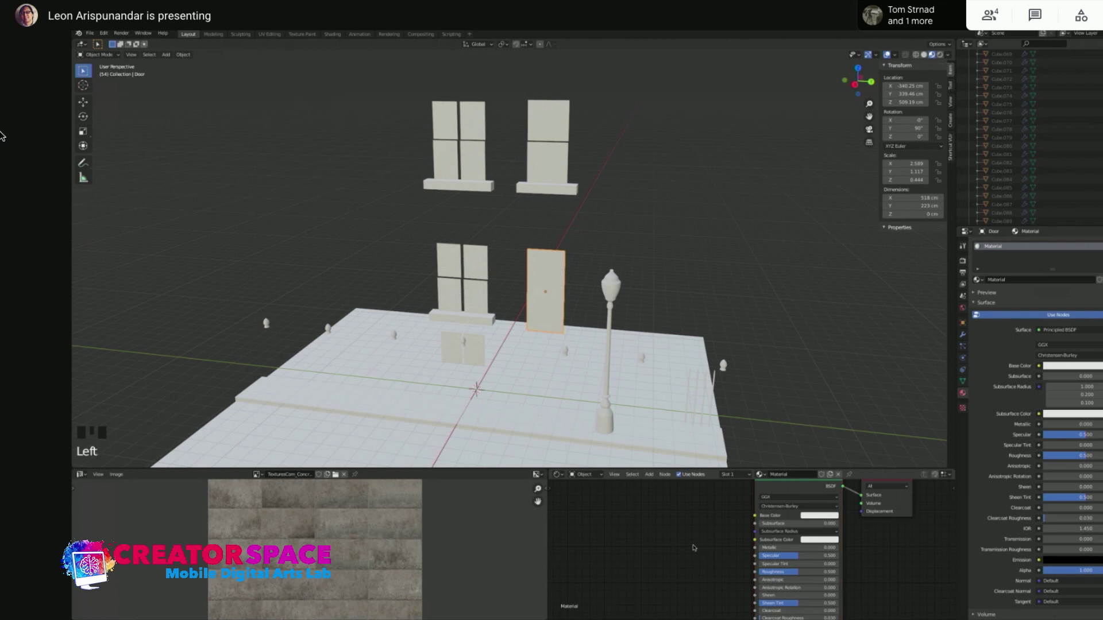
key("shift+a")
mouse_move(692, 546)
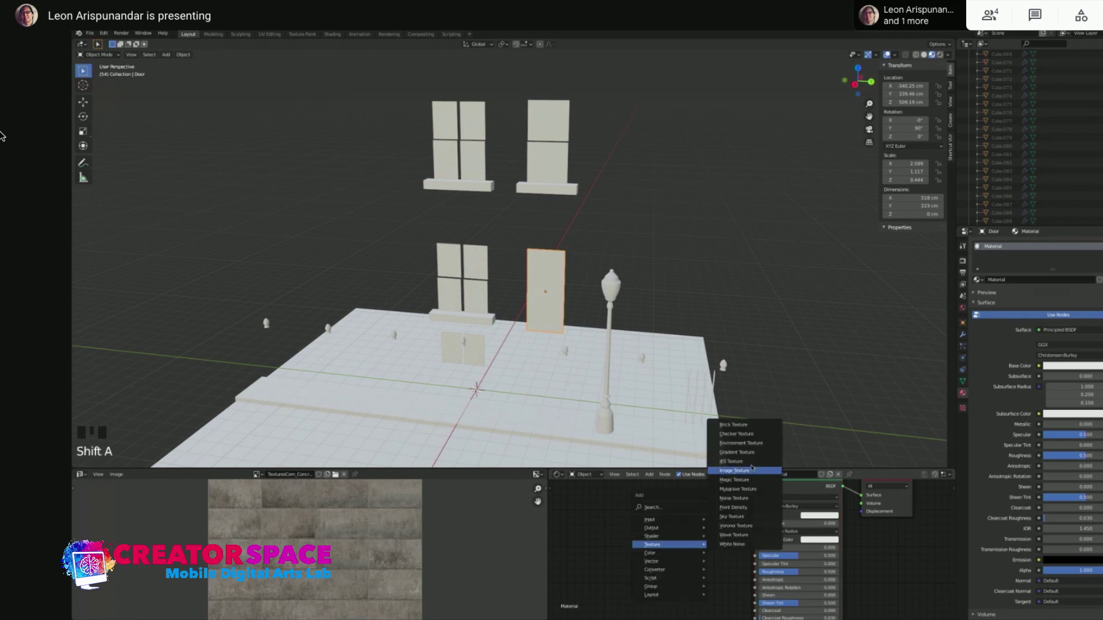
left_click(734, 471)
left_click(681, 545)
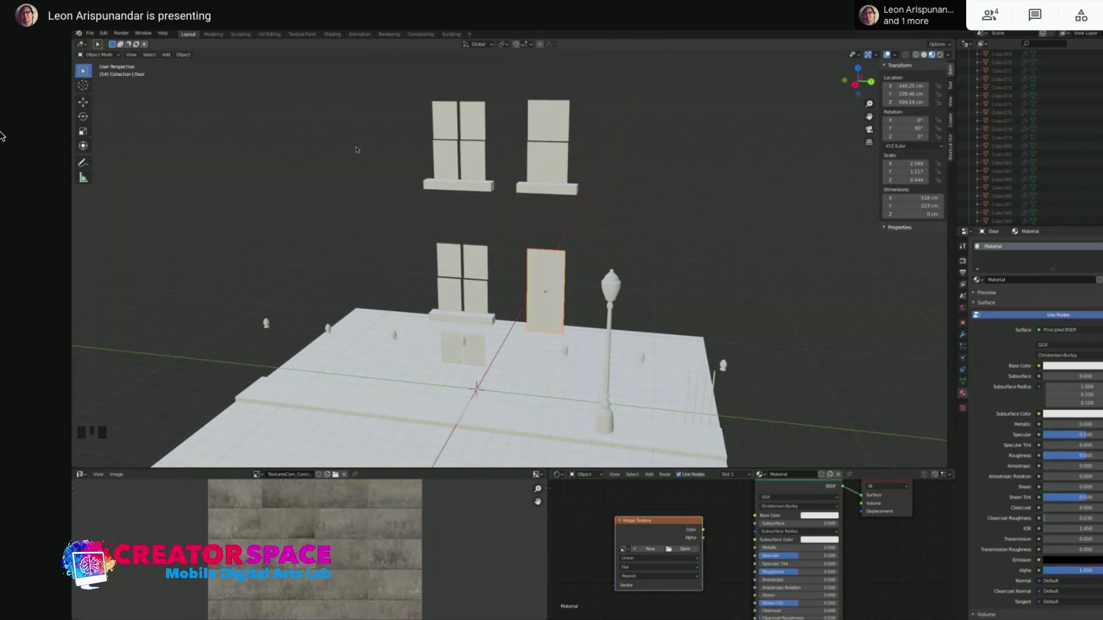
left_click(686, 549)
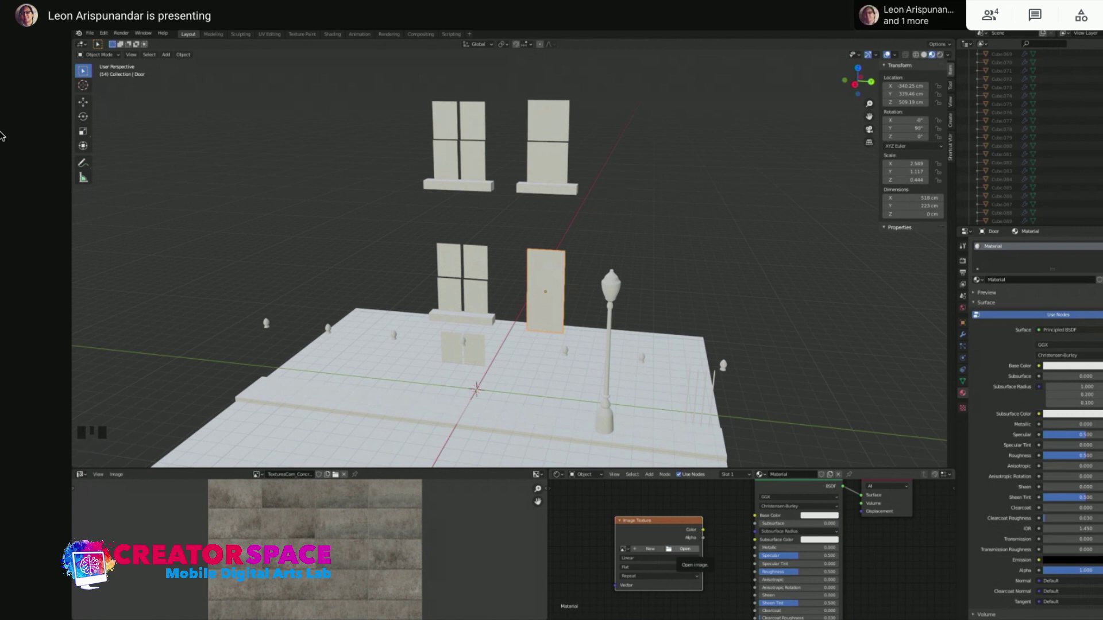
double_click(512, 168)
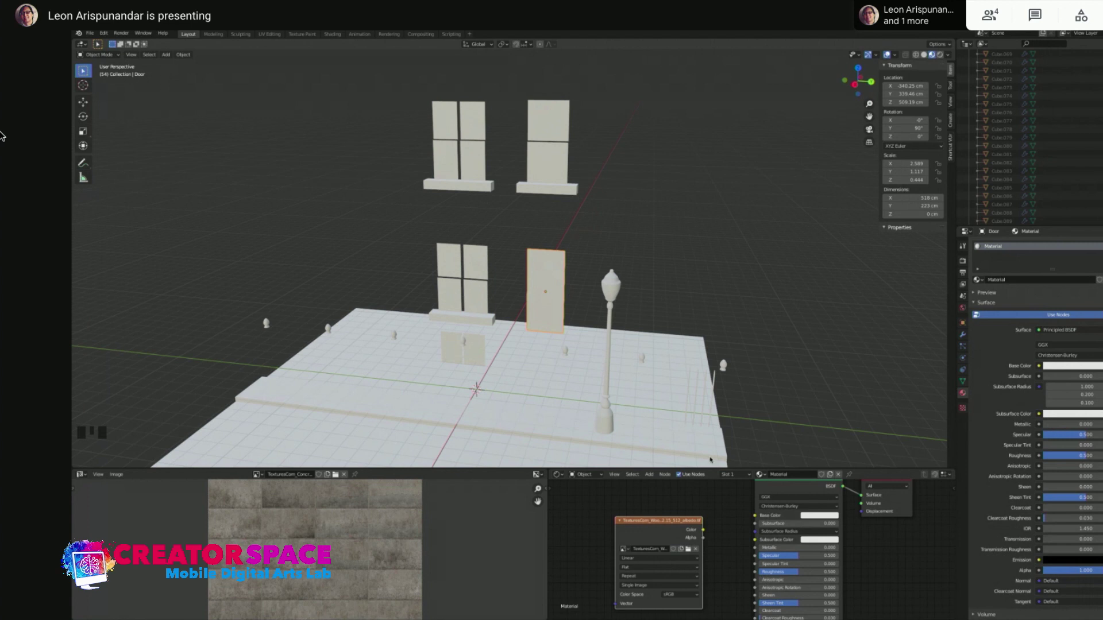
Connect the wood image's Color output to the shader's Base Color and inspect the door up close
left_click_drag(703, 529, 754, 516)
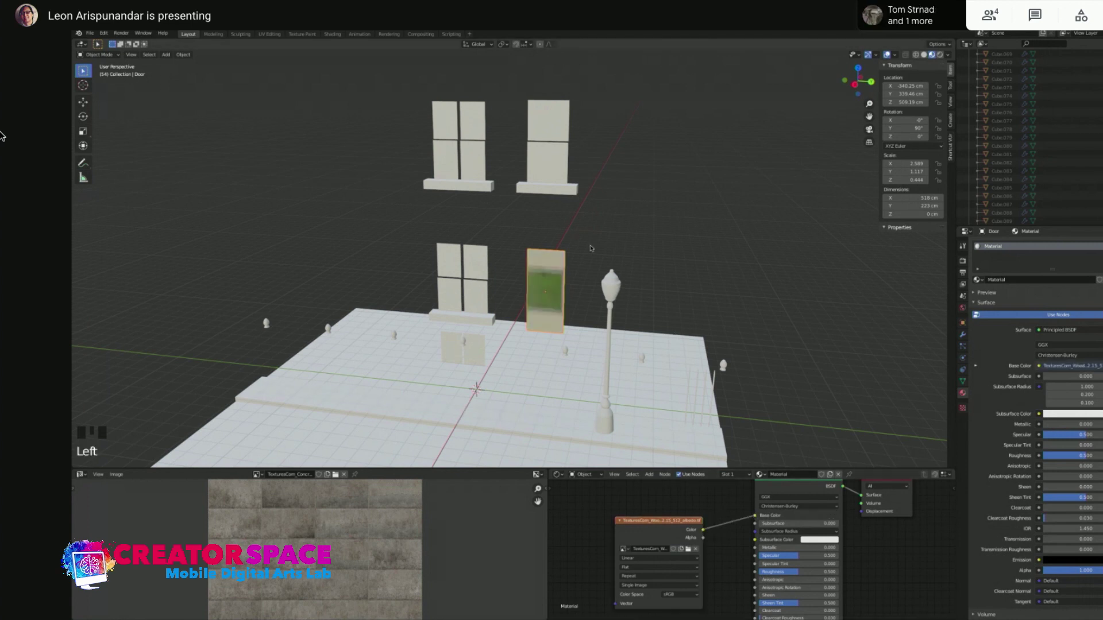
scroll(590, 301, "up", 8)
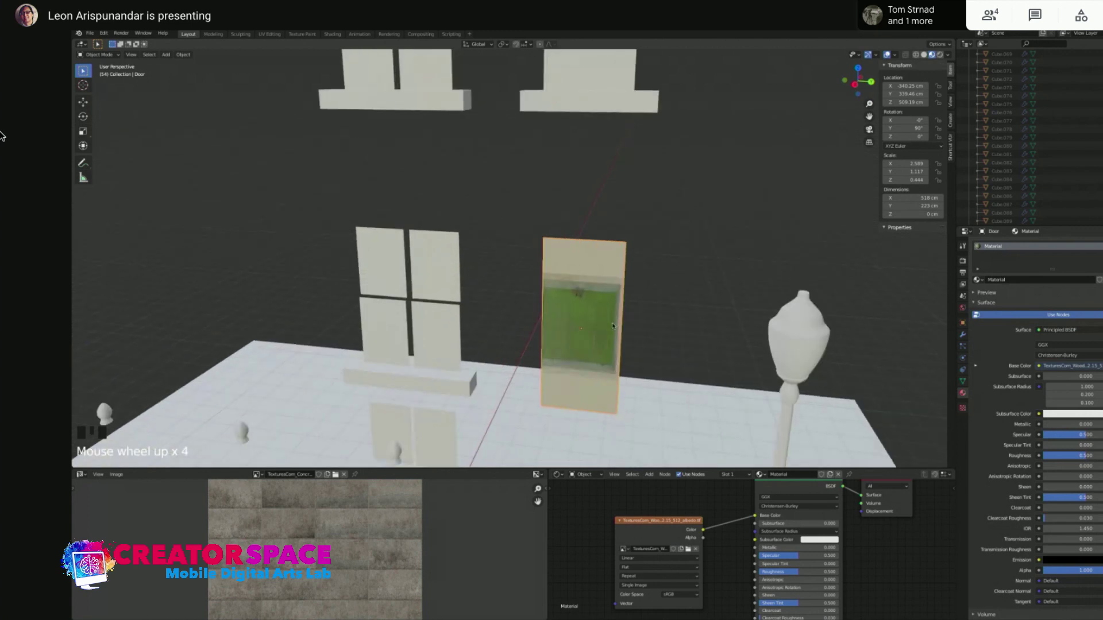
middle_click_drag(620, 319, 611, 320)
left_click(611, 320)
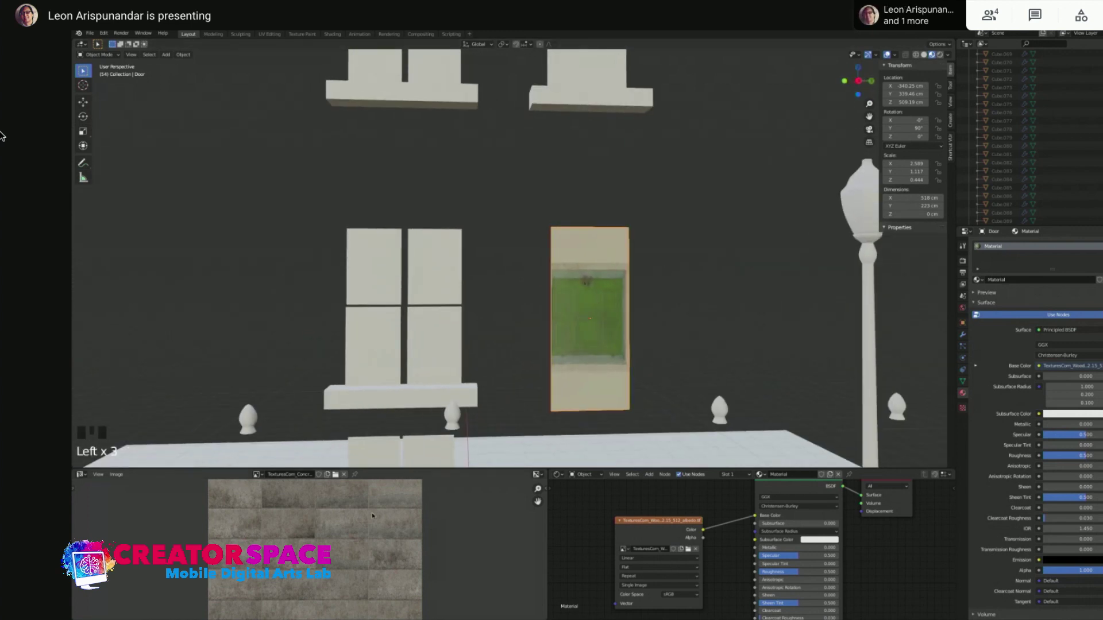
scroll(368, 526, "down", 12)
scroll(379, 523, "up", 6)
scroll(378, 524, "down", 1)
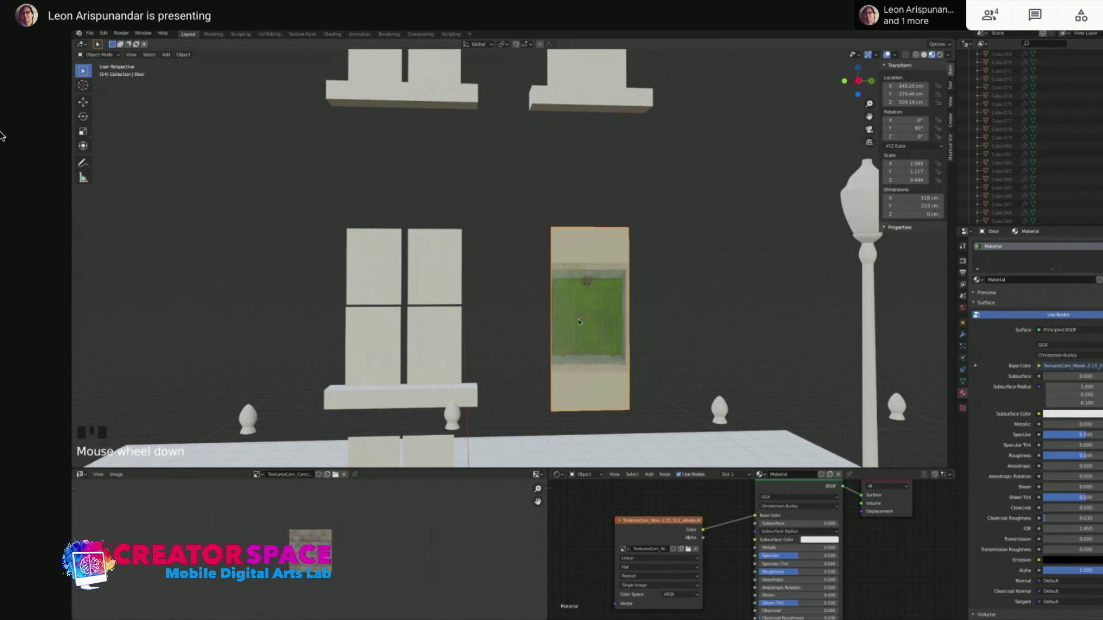
right_click(579, 322)
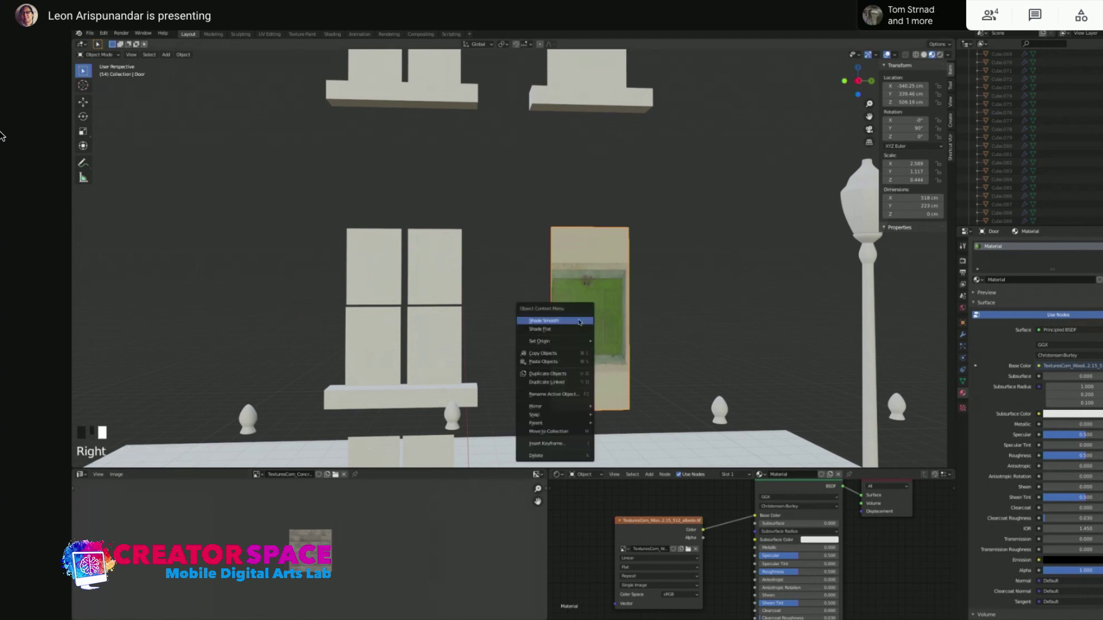
left_click(635, 247)
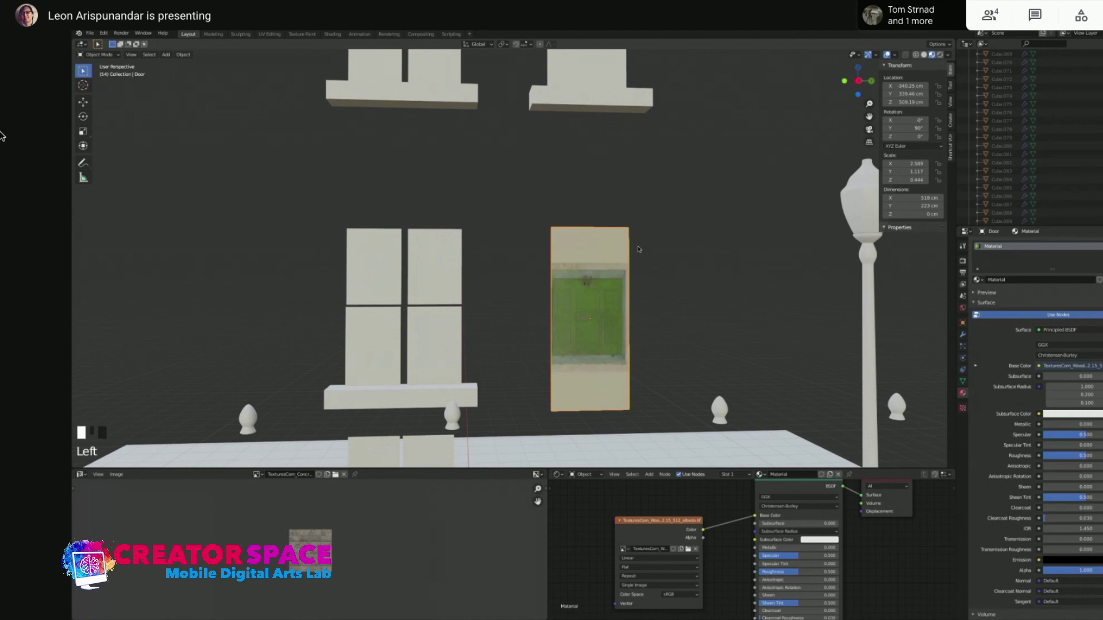
Try to unwrap a ground-floor window pane and an upper window sill
middle_click_drag(568, 246, 448, 227)
left_click(451, 231)
left_click(458, 250)
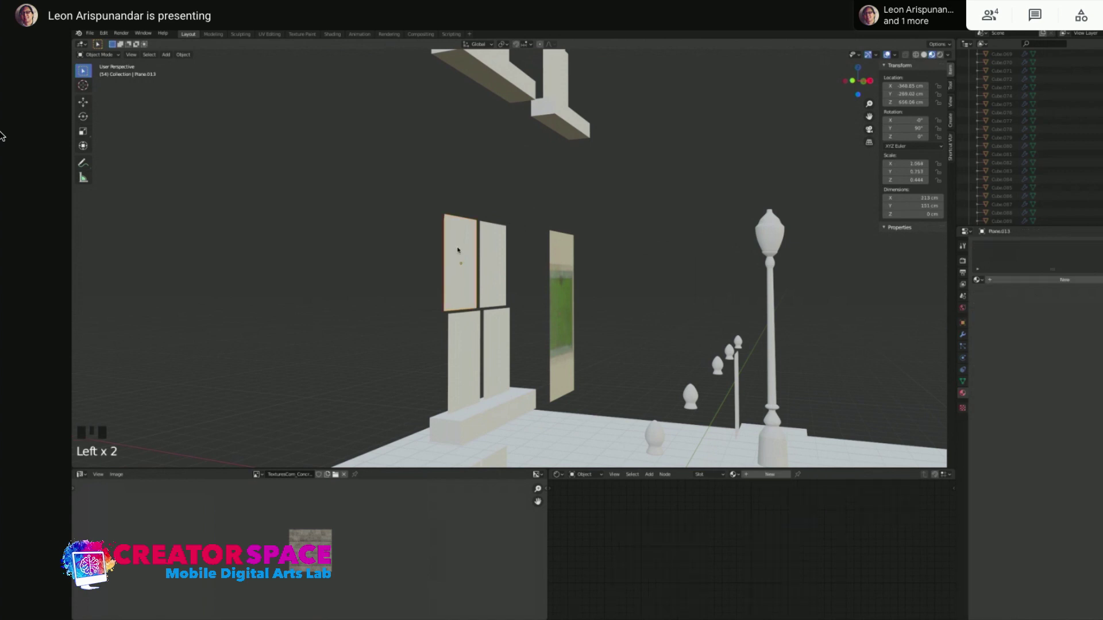
key("u")
left_click(496, 236)
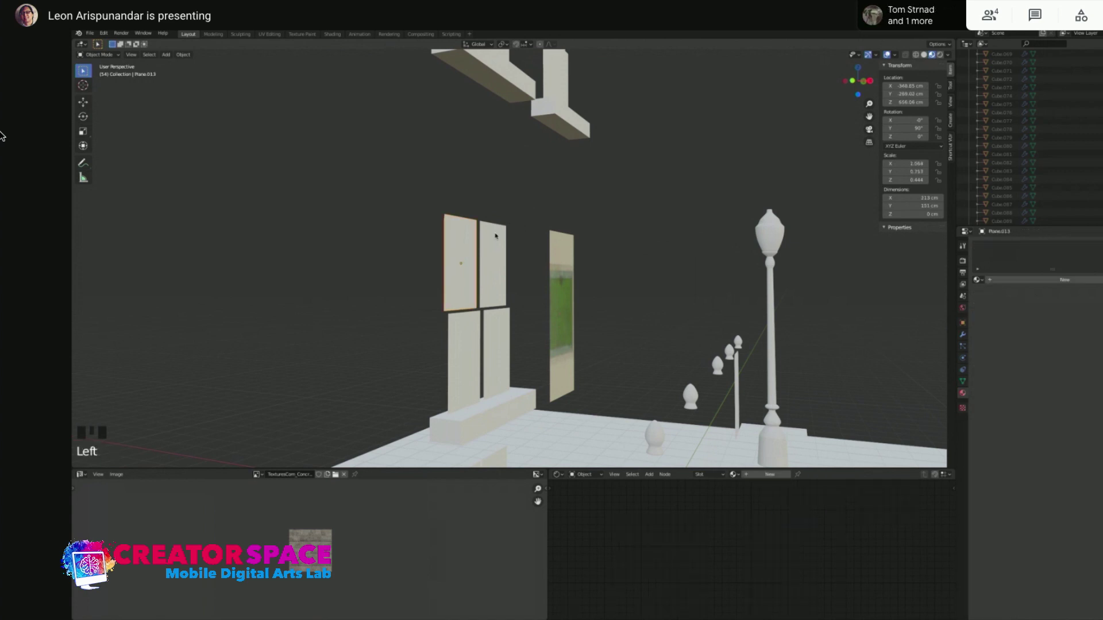
left_click(507, 96)
key("u")
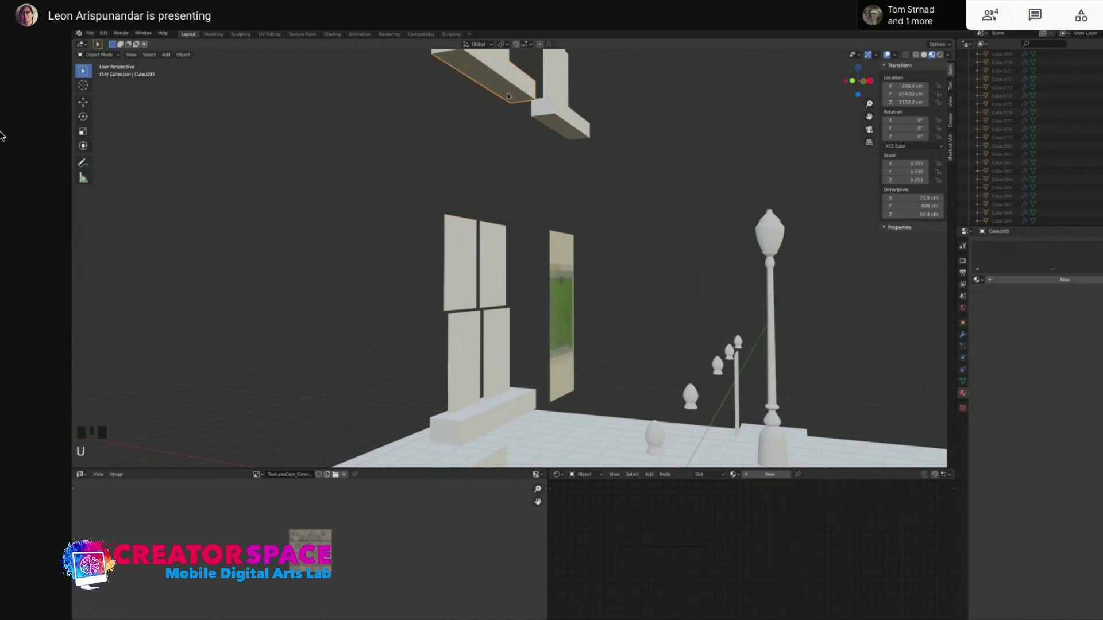
scroll(506, 179, "down", 4)
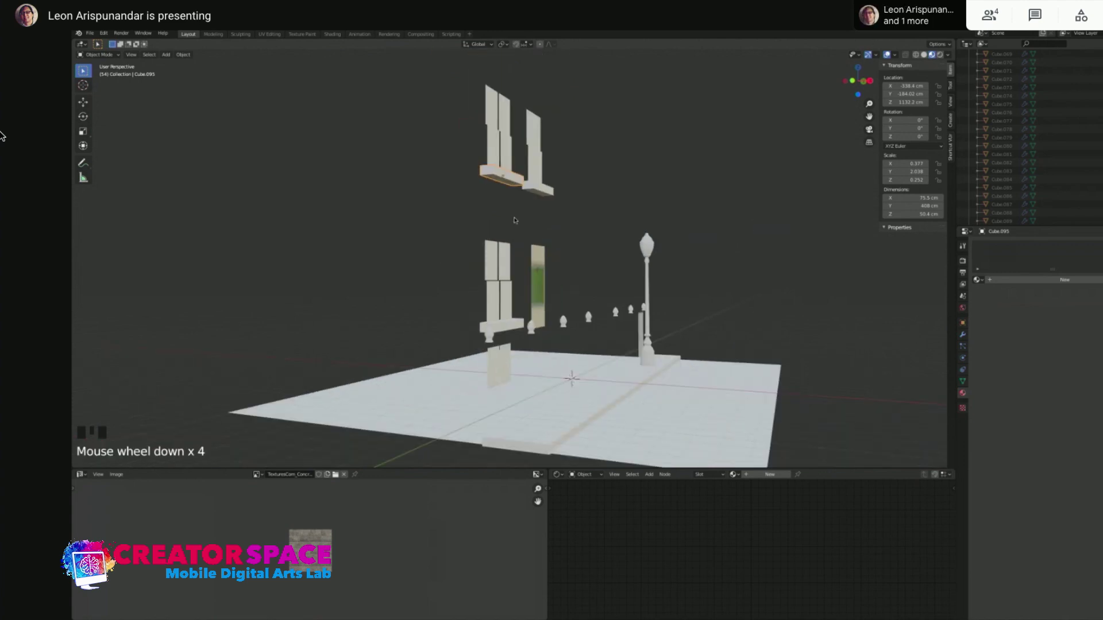
Turn the view to face the window side and start editing the mesh of the ground-floor door panel
left_click(587, 162)
middle_click_drag(588, 162, 453, 208)
left_click(453, 207)
key("u")
left_click(454, 208)
left_click(551, 276)
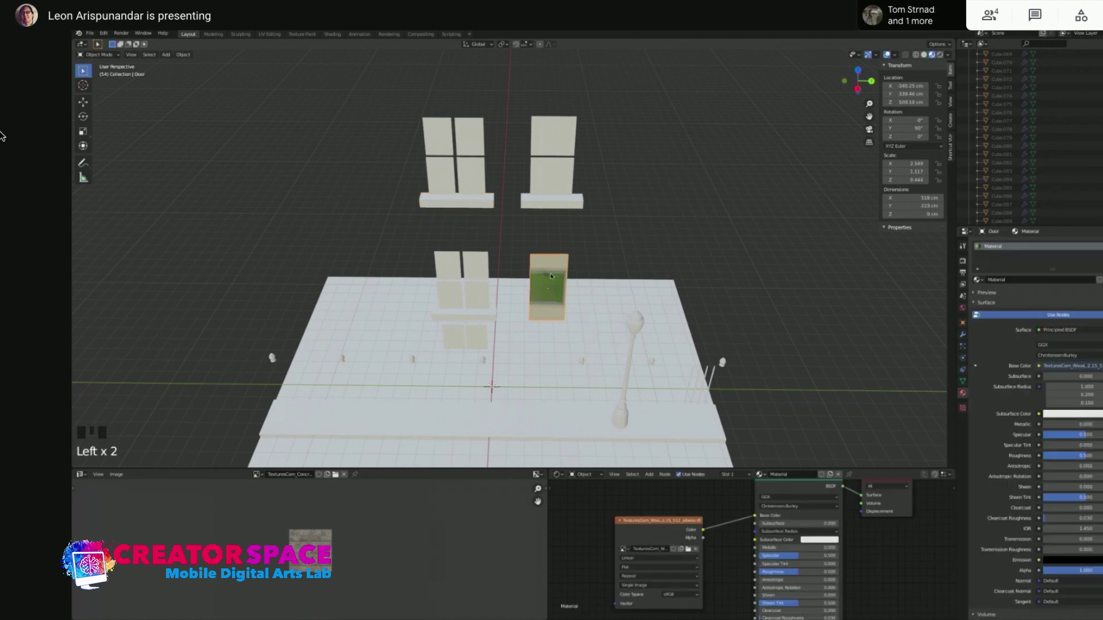
key("Tab")
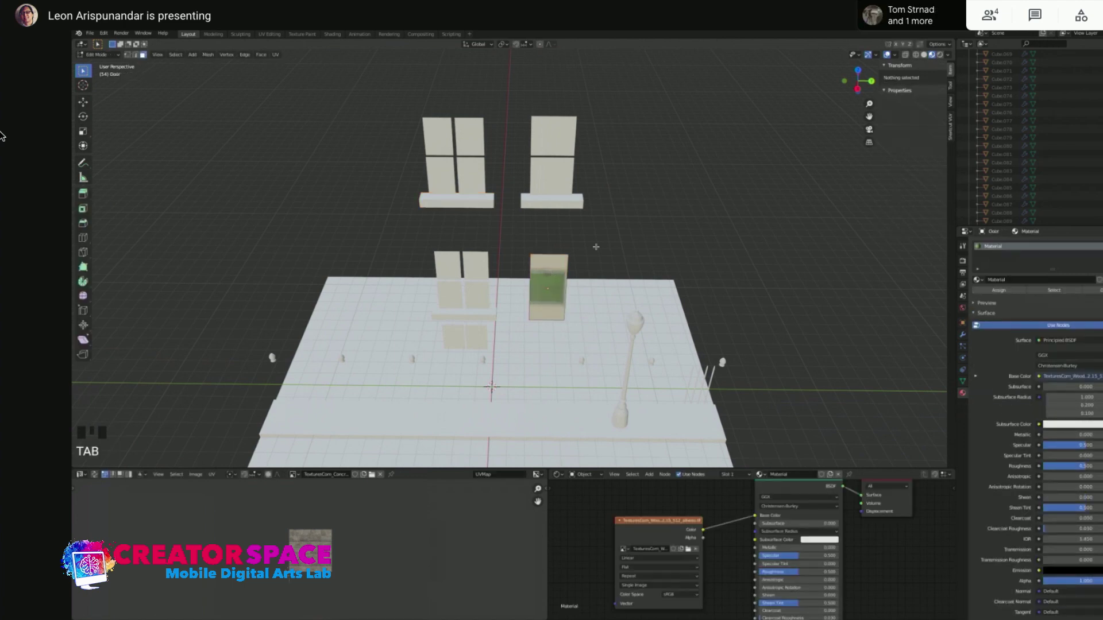
Try to run Smart UV Project on the entire door mesh
scroll(552, 276, "up", 4)
middle_click_drag(552, 275, 636, 245)
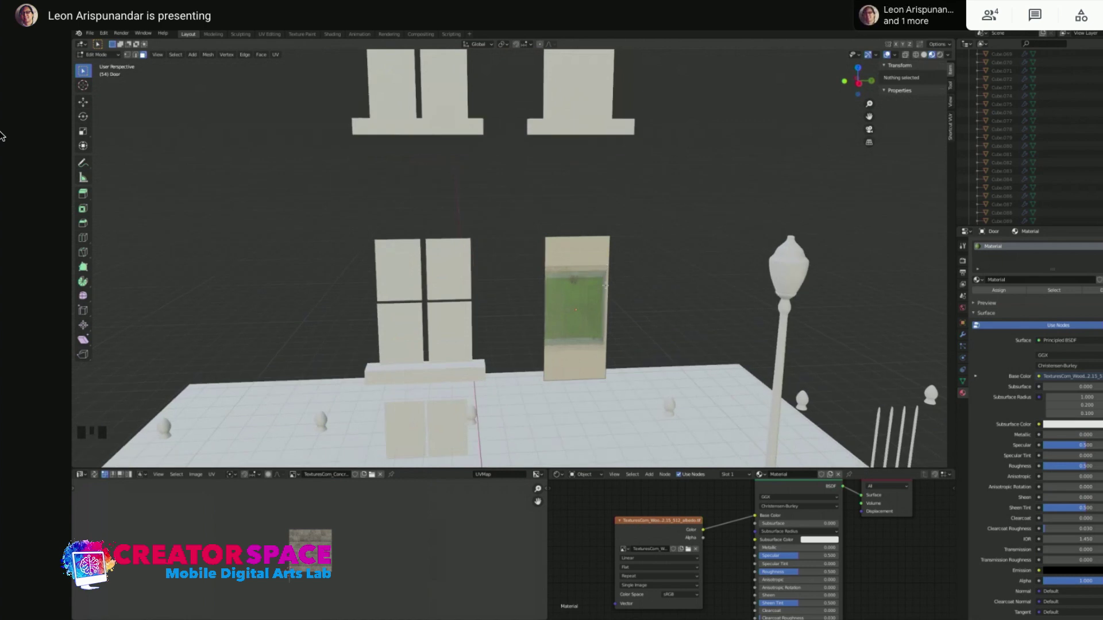
key("a")
key("u")
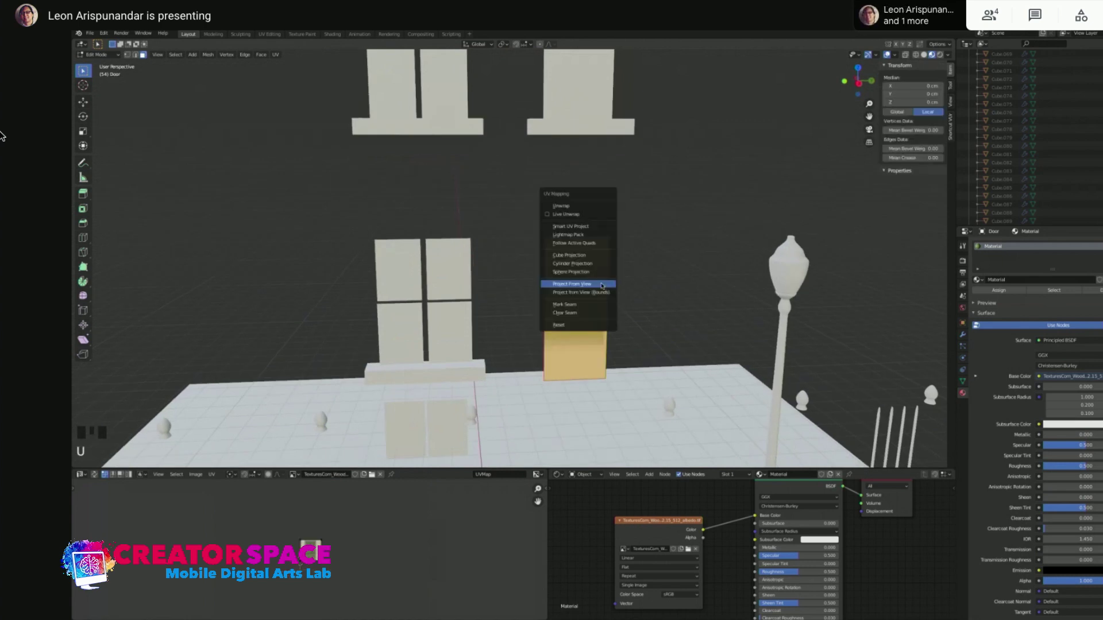
left_click(601, 286)
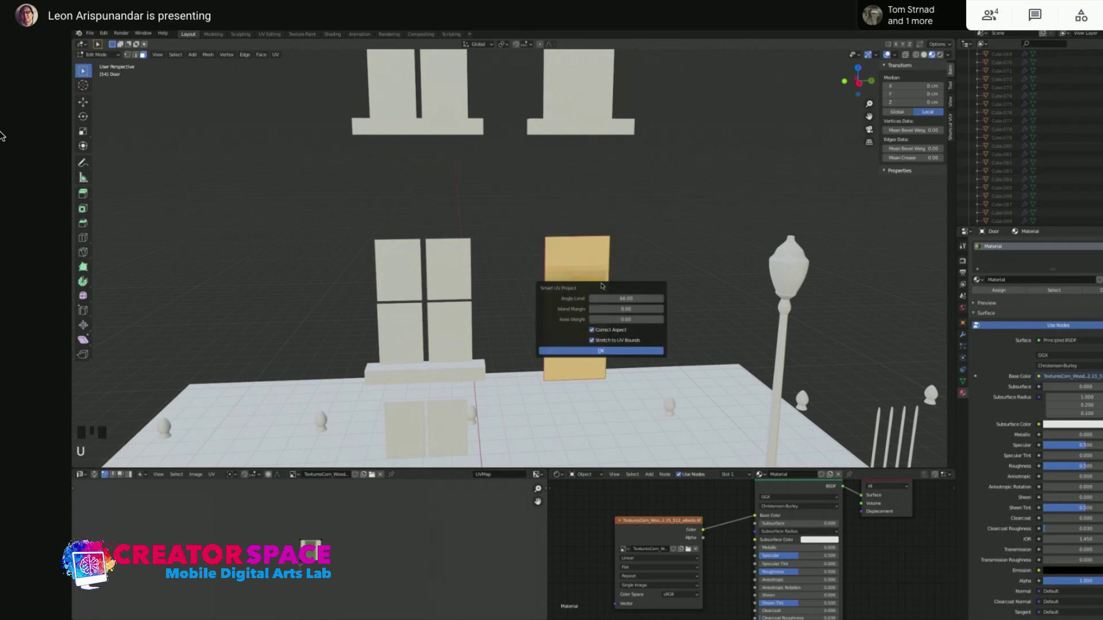
key("KP_3")
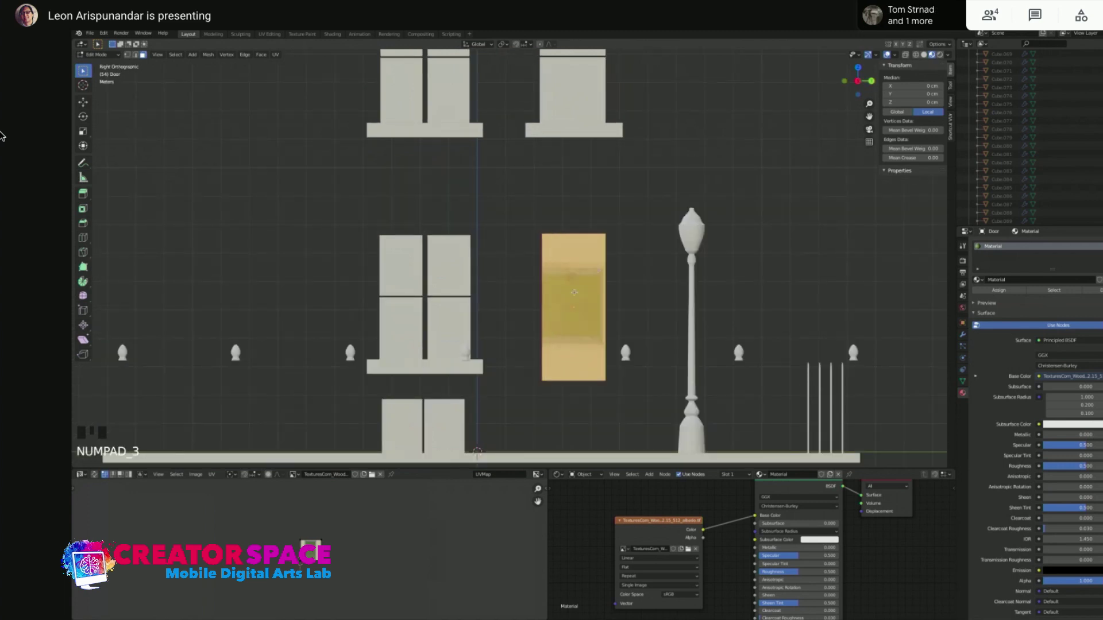
key("u")
left_click(654, 232)
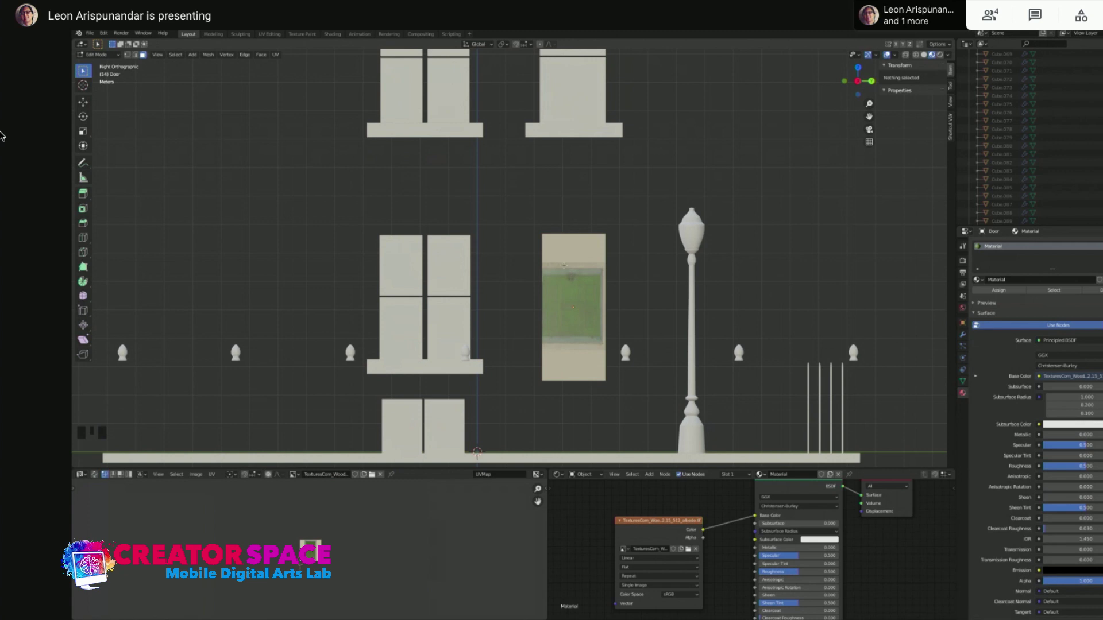
Unwrap the door panel's front face and move its UV island to the empty area beside the door image
left_click(568, 262)
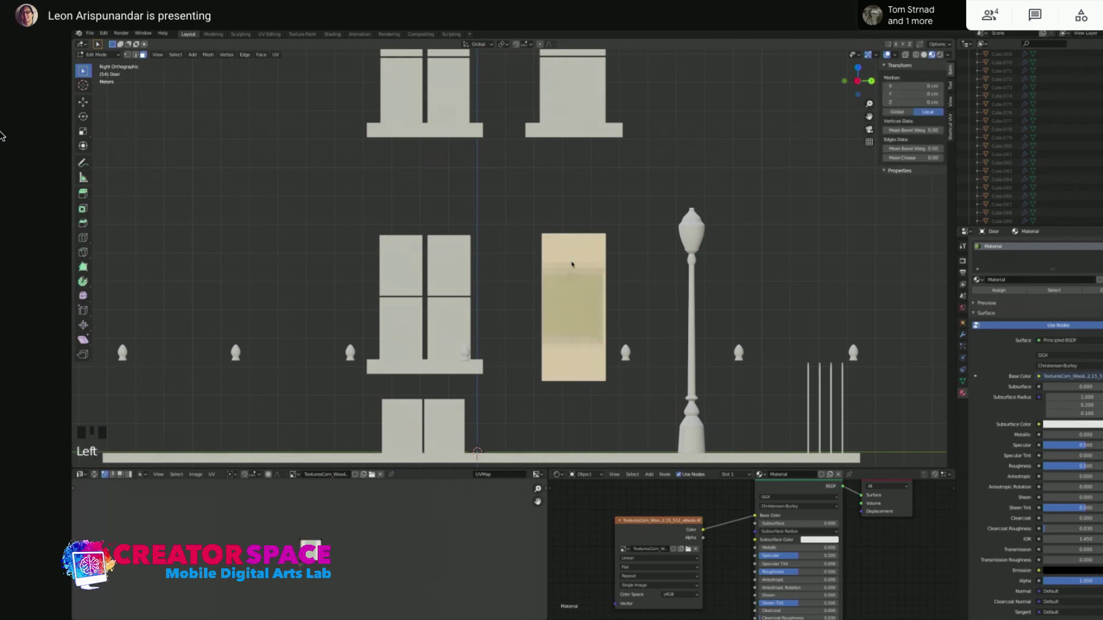
key("u")
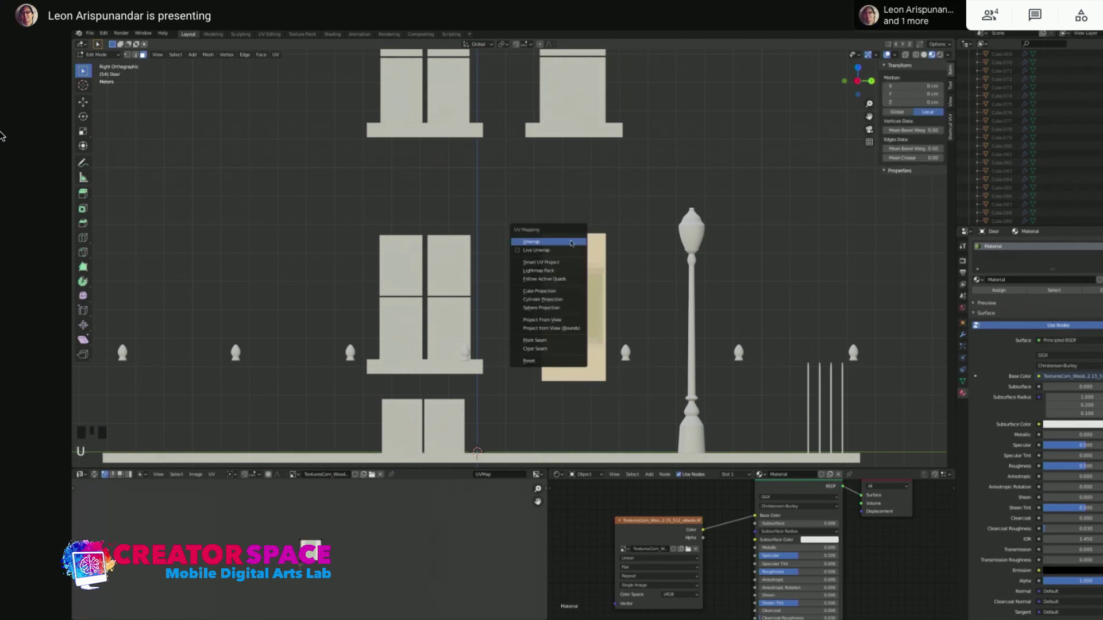
left_click(573, 242)
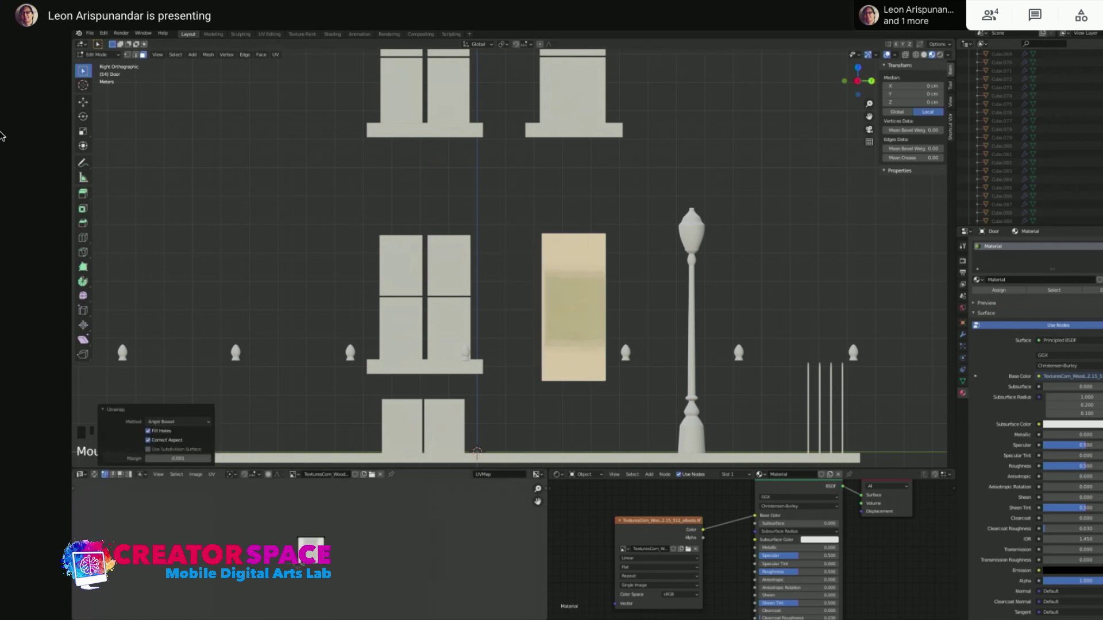
left_click(334, 538)
left_click(342, 531)
key("g")
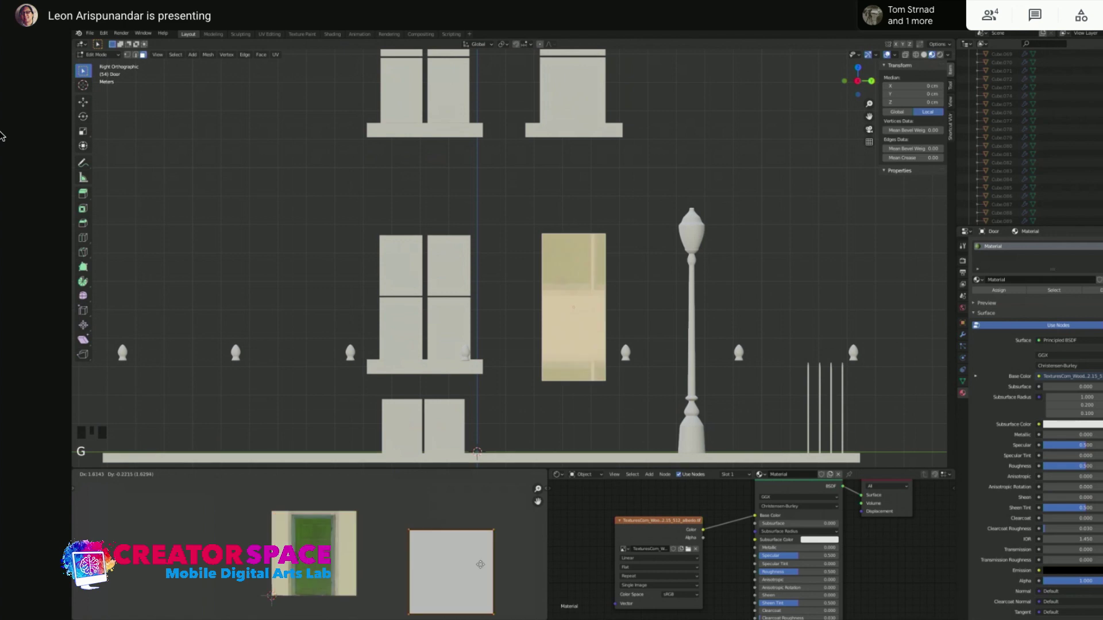
left_click(356, 570)
Select the door panel's corner vertices, clear that selection and reselect the whole panel in face selection mode
left_click(640, 276)
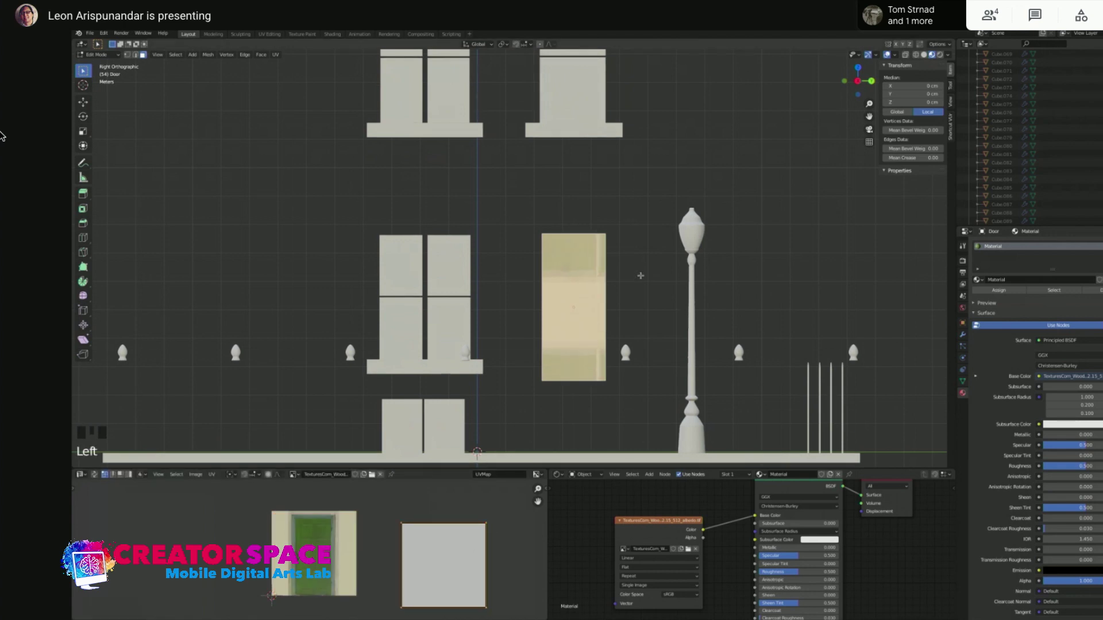
left_click(640, 275)
left_click(601, 276)
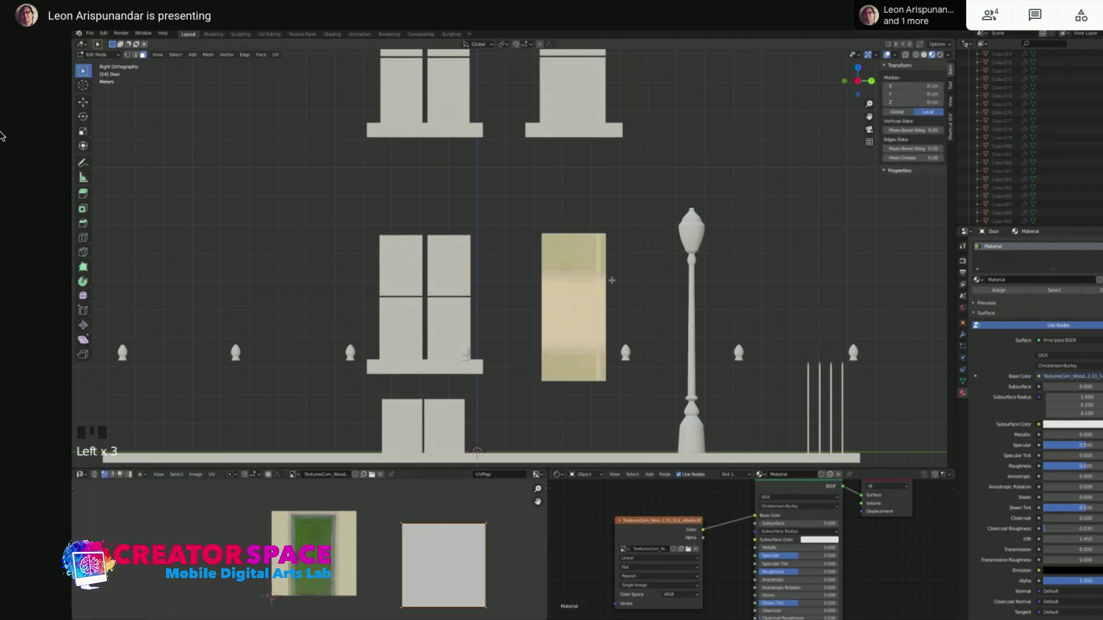
left_click(614, 276)
key("1")
left_click_drag(532, 223, 616, 394)
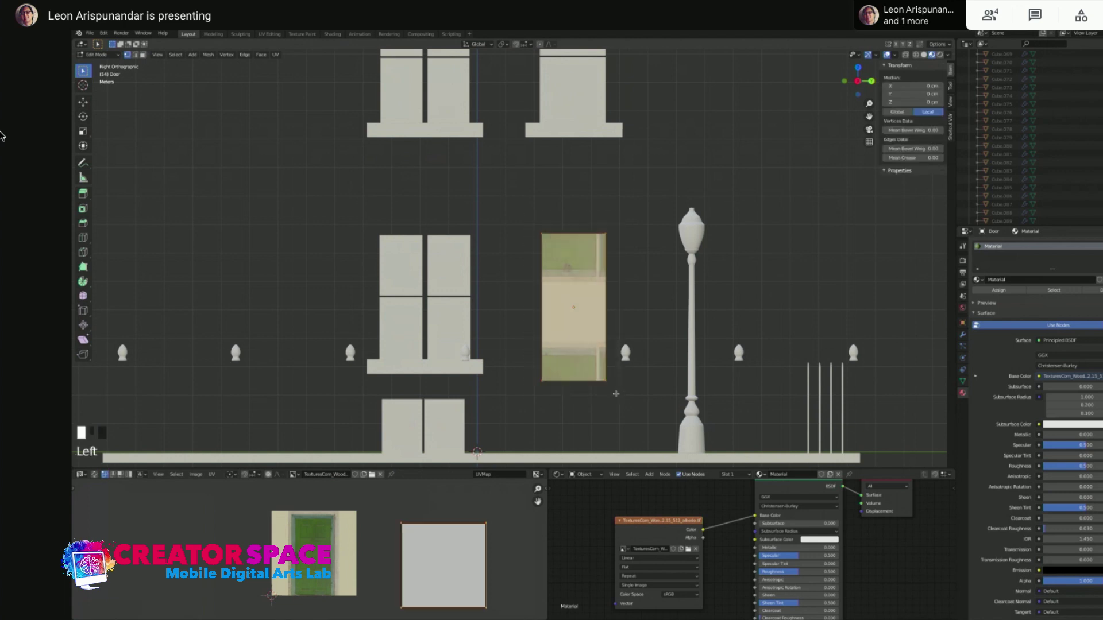
left_click(624, 249)
key("3")
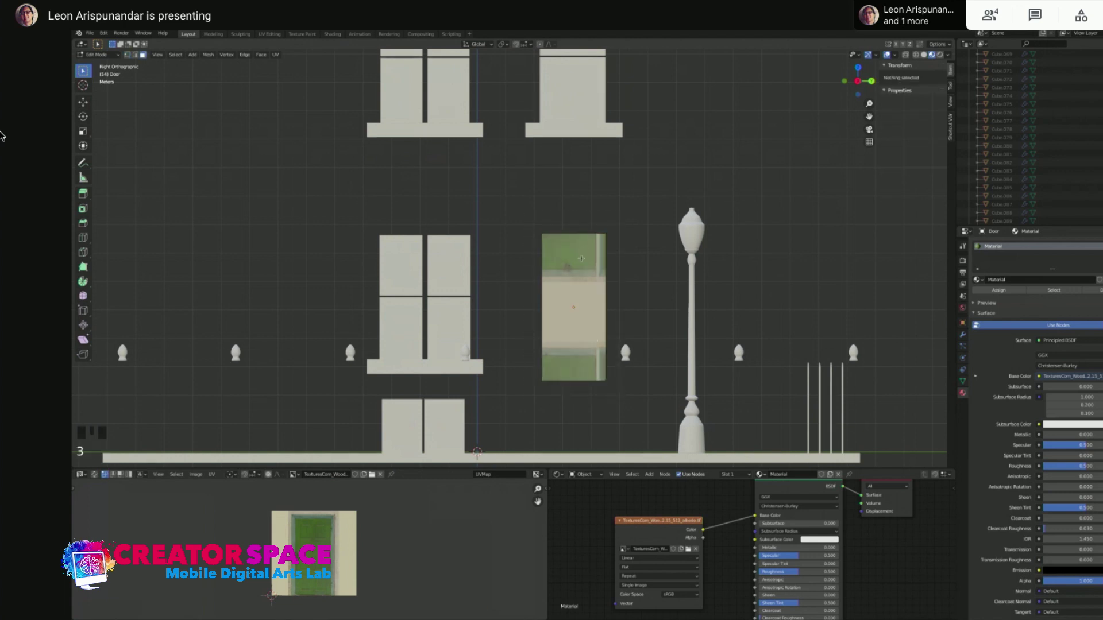
left_click_drag(624, 248, 492, 396)
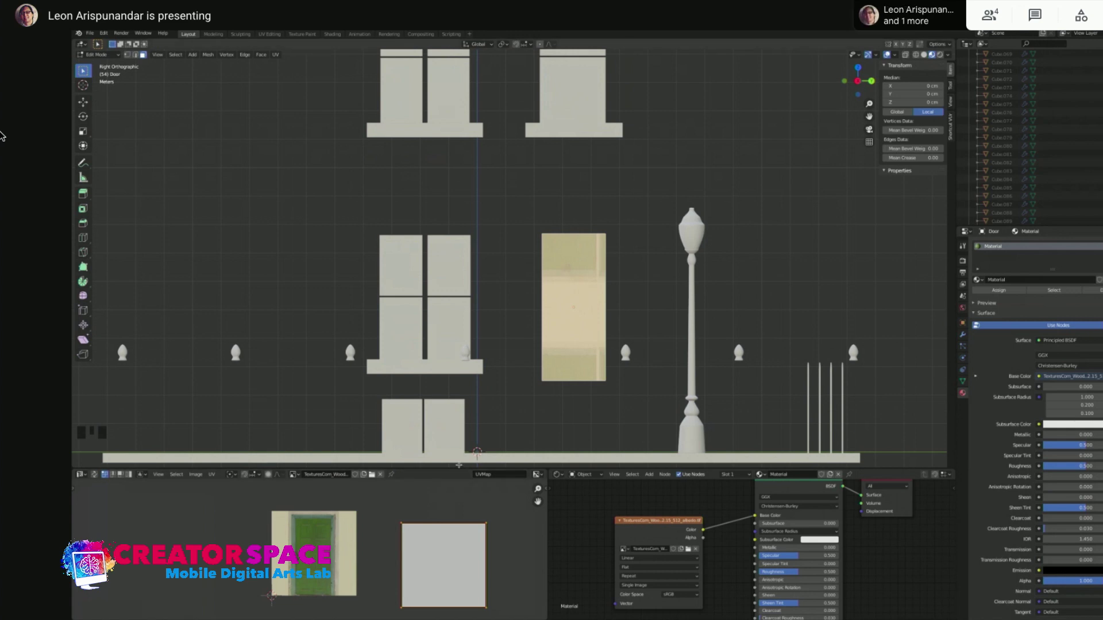
Enlarge the UV editing area and move the door's UV island back over the wood image, aligned with its edges
left_click_drag(459, 466, 467, 290)
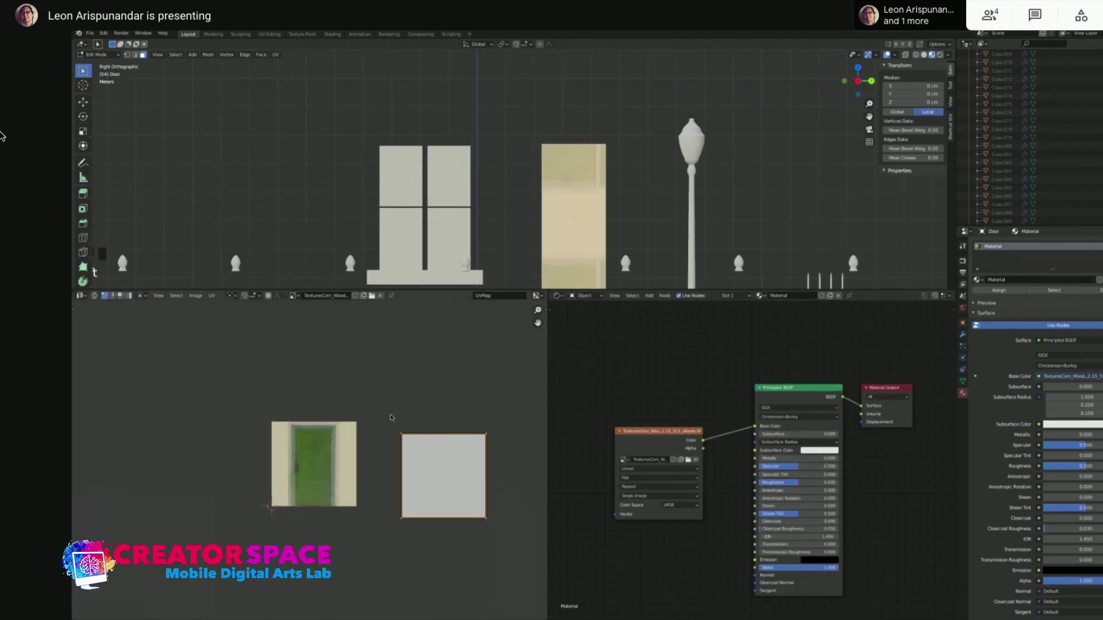
key("g")
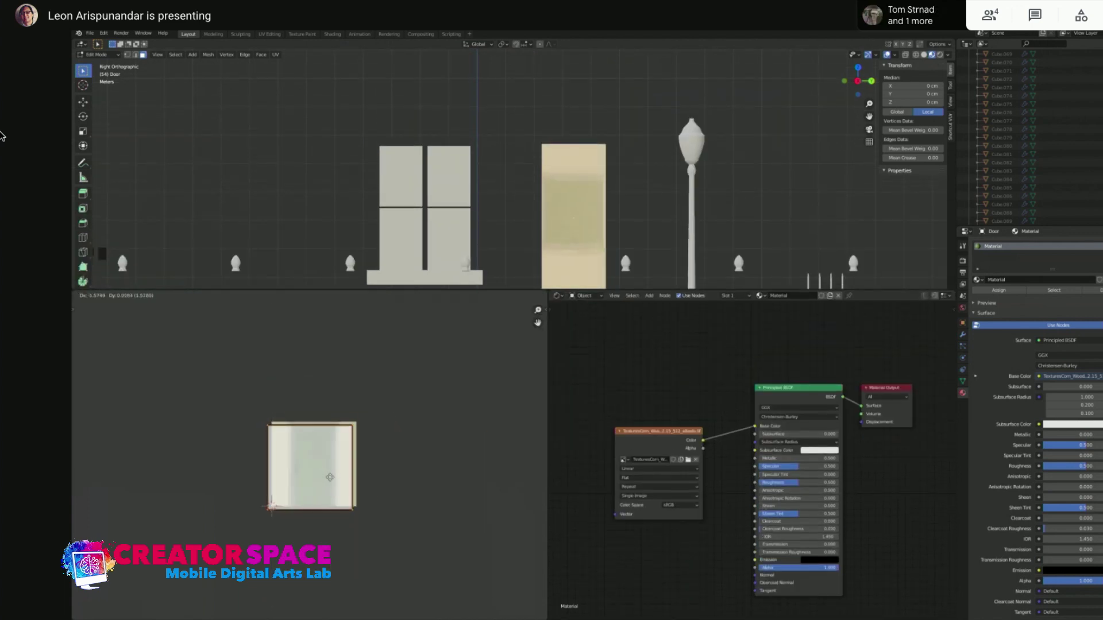
left_click(336, 478)
scroll(345, 475, "up", 4)
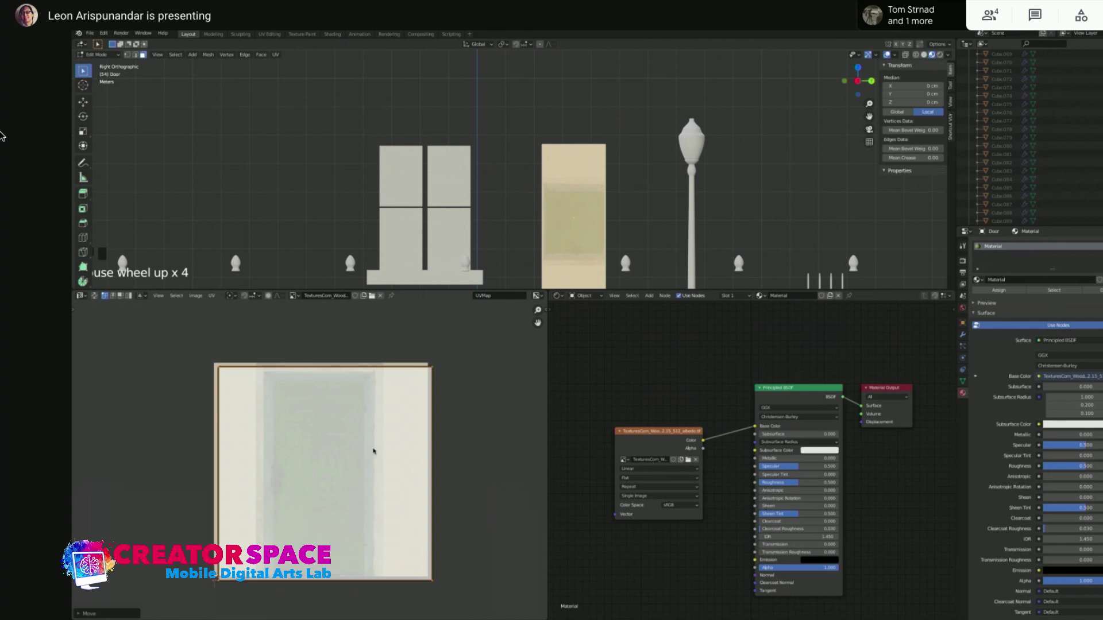
key("g")
left_click(369, 444)
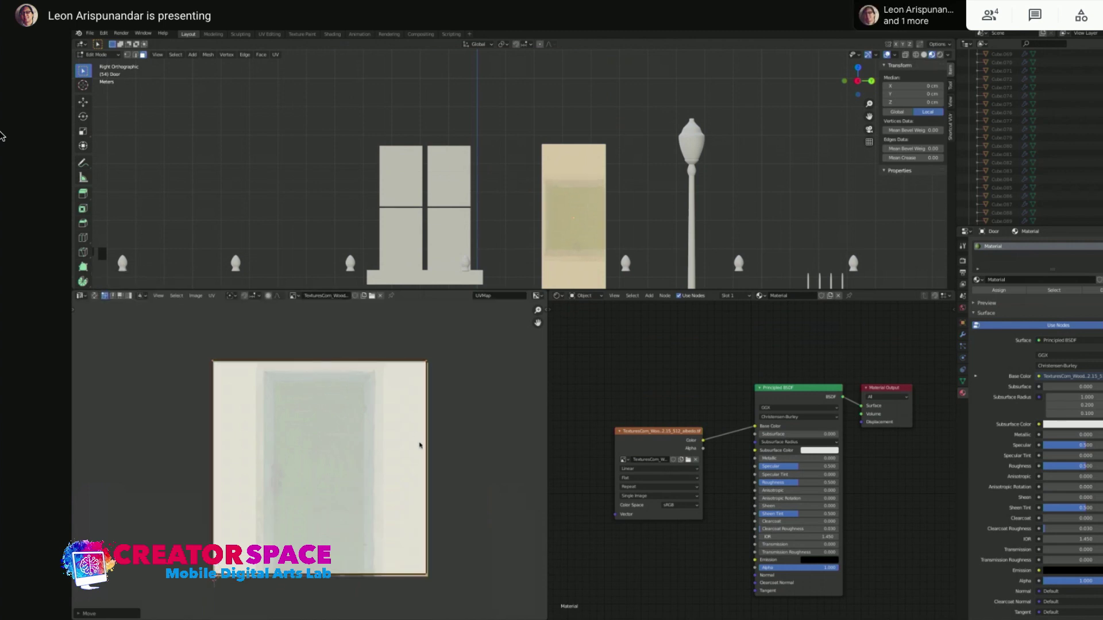
Select the whole UV island and scale it along X to the width of the door frame in the image
left_click(79, 296)
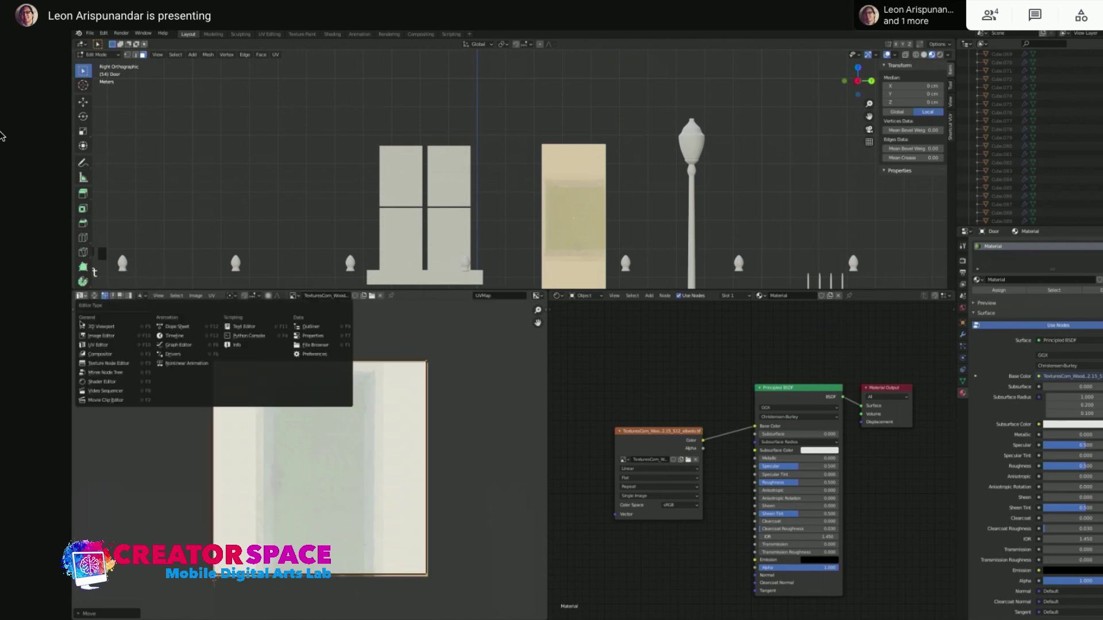
left_click(222, 452)
left_click_drag(184, 339, 546, 619)
key("s")
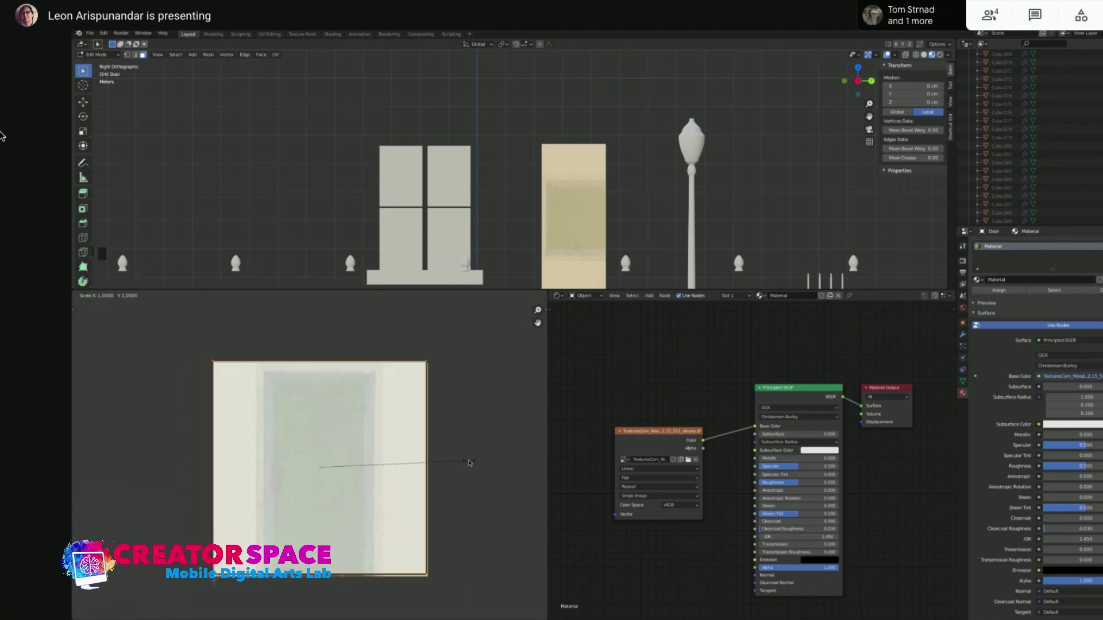
key("x")
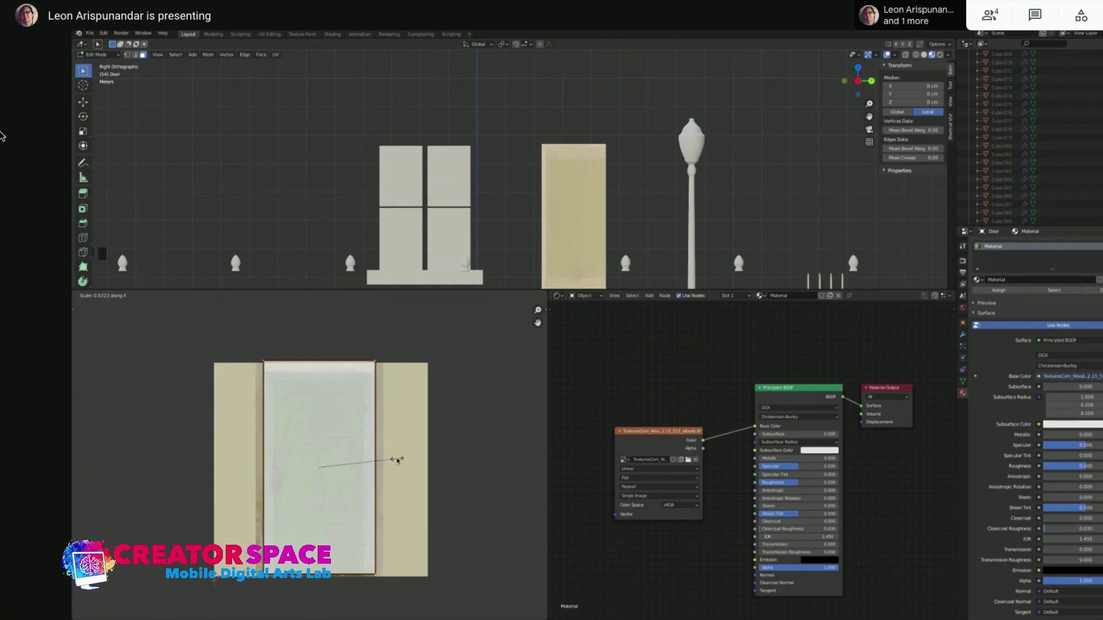
left_click(398, 460)
Scale the UV island along Y, reposition it and narrow it along X to fit the green door inside its frame
key("s")
key("y")
left_click(356, 363)
key("g")
left_click(353, 376)
key("s")
key("x")
left_click(337, 394)
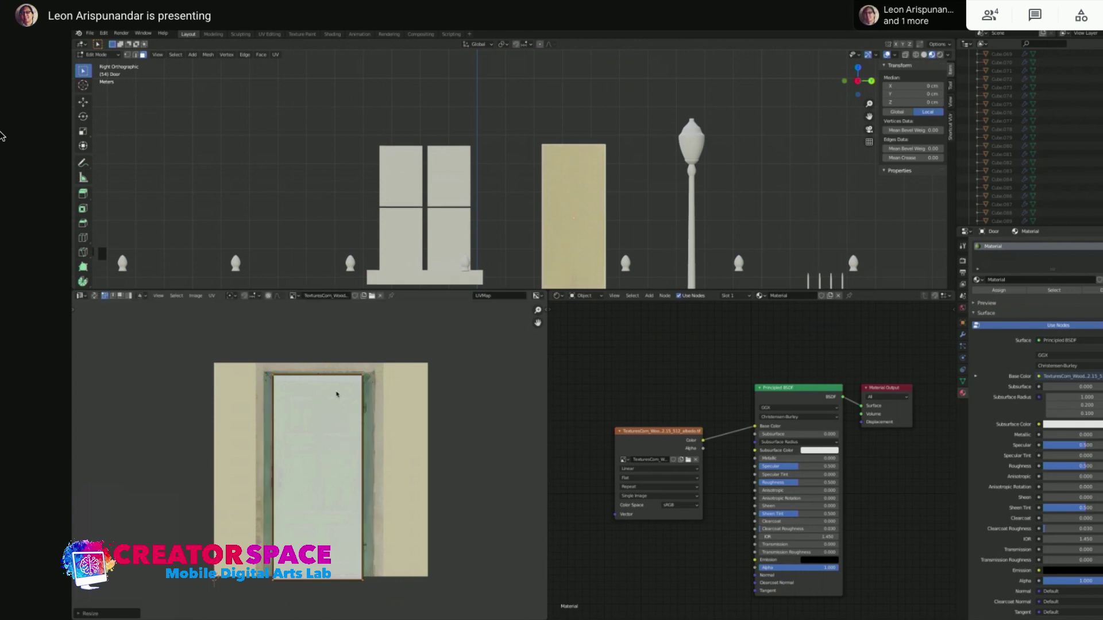
Adjust the UV island along Y and align its bottom edge with the bottom of the door image
key("g")
key("y")
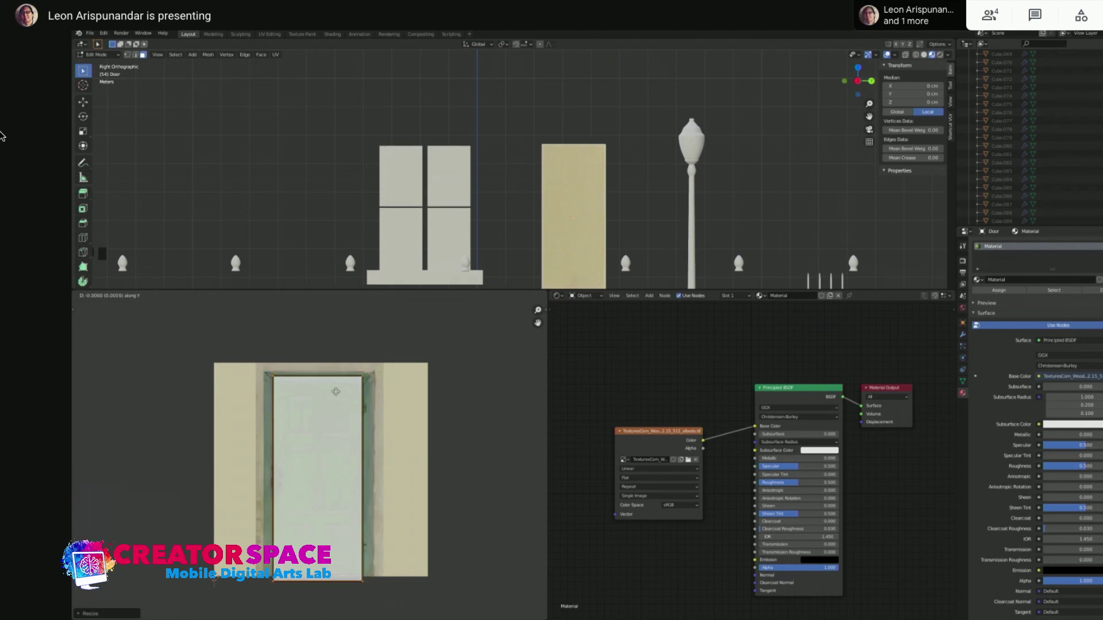
left_click(339, 398)
middle_click_drag(409, 539, 428, 403)
left_click(278, 454)
left_click_drag(247, 440, 416, 466)
key("g")
key("y")
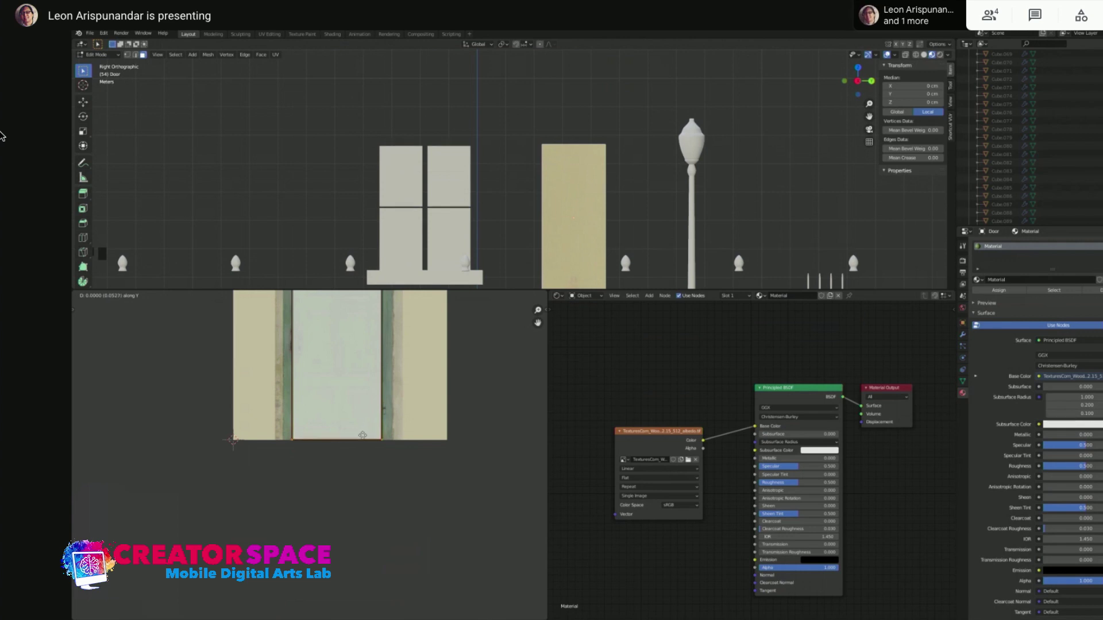
left_click(363, 436)
Leave mesh editing and examine how the green door texture sits on the door panel
left_click(454, 400)
left_click(536, 199)
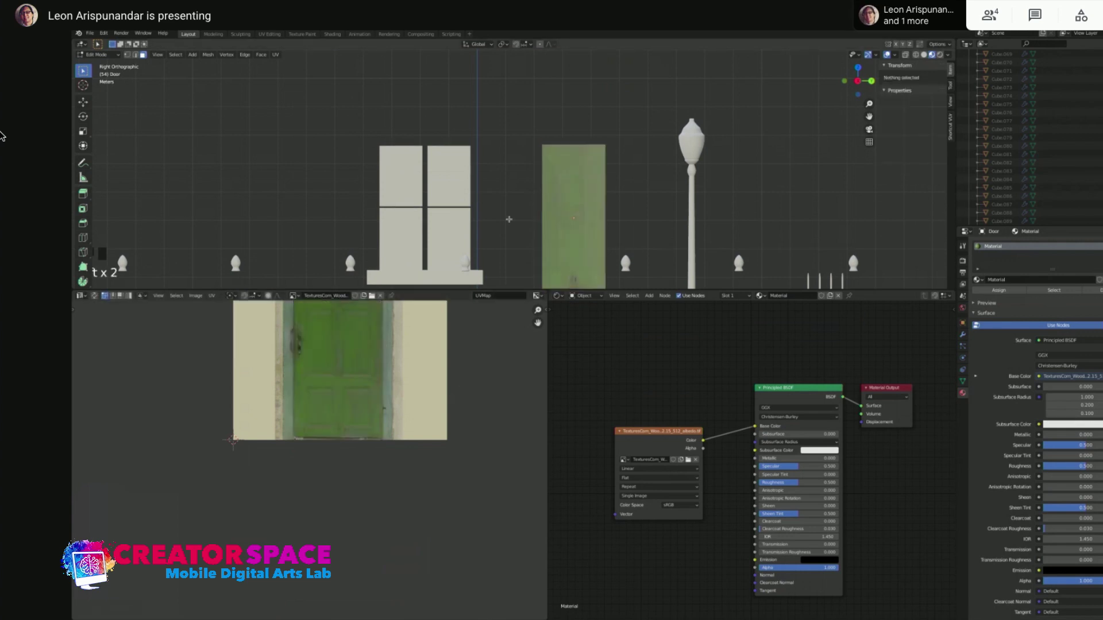
key("Tab")
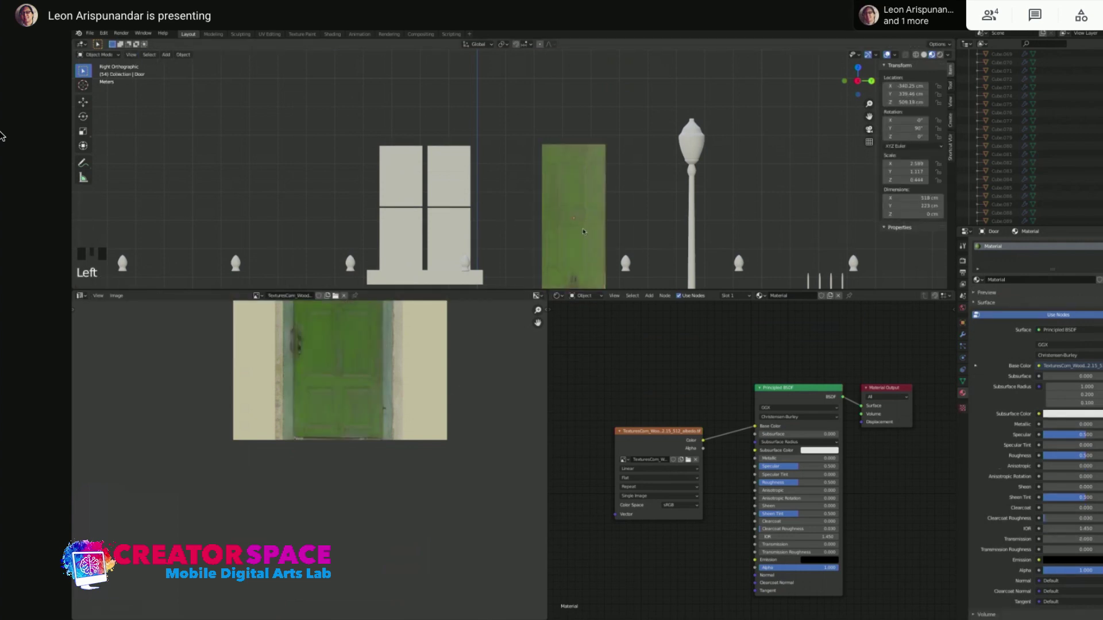
scroll(622, 221, "up", 1)
scroll(623, 221, "down", 2)
middle_click_drag(623, 221, 586, 200, "shift")
scroll(613, 162, "up", 1)
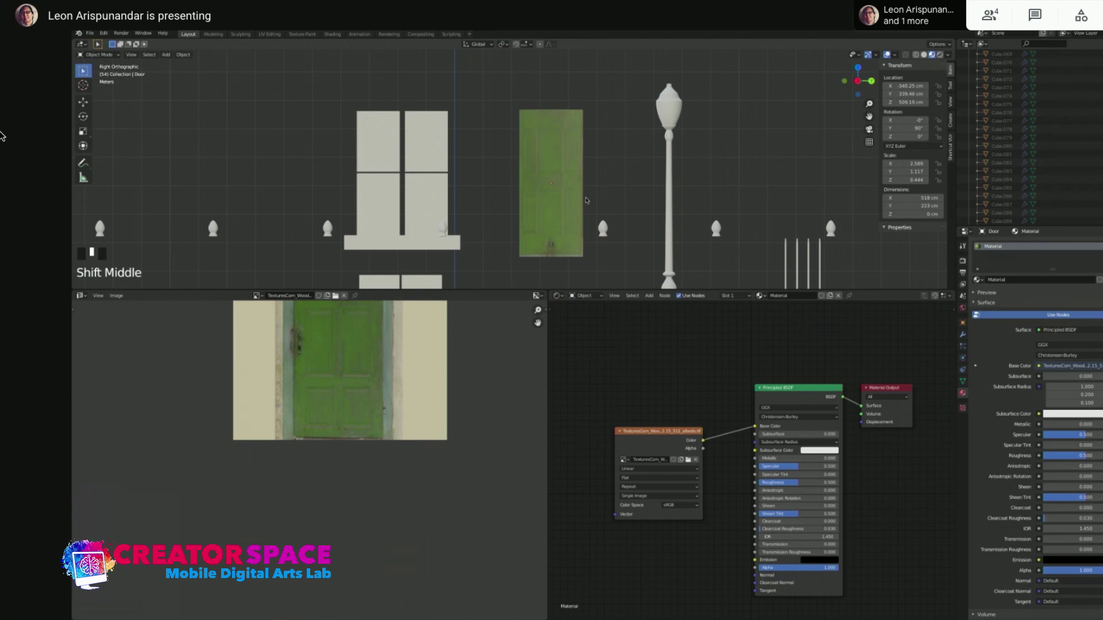
scroll(582, 201, "up", 4)
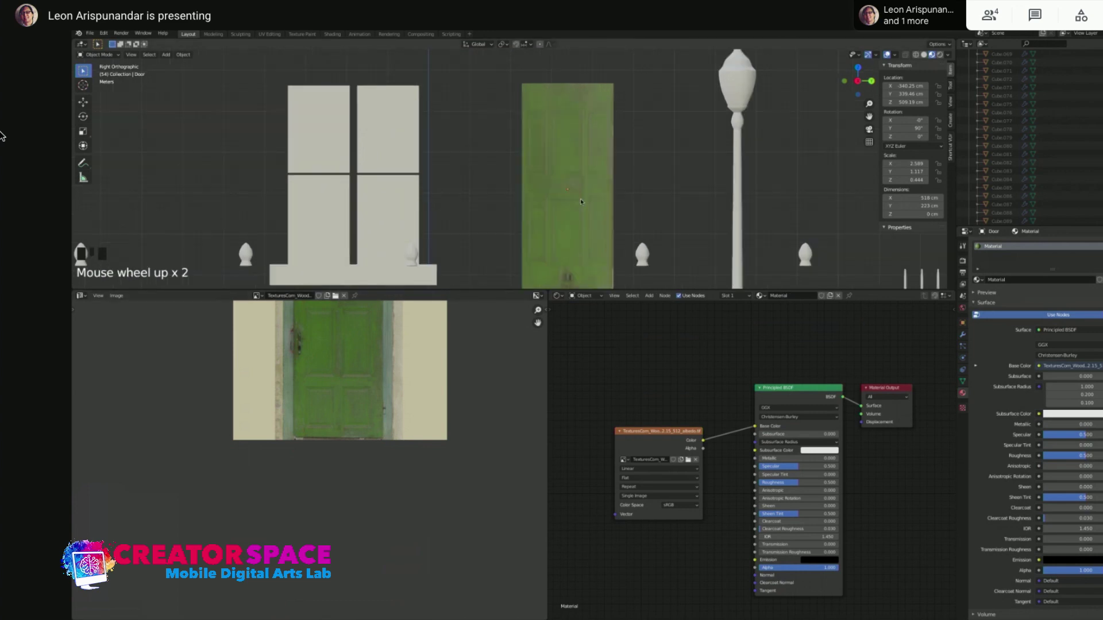
scroll(581, 201, "down", 2)
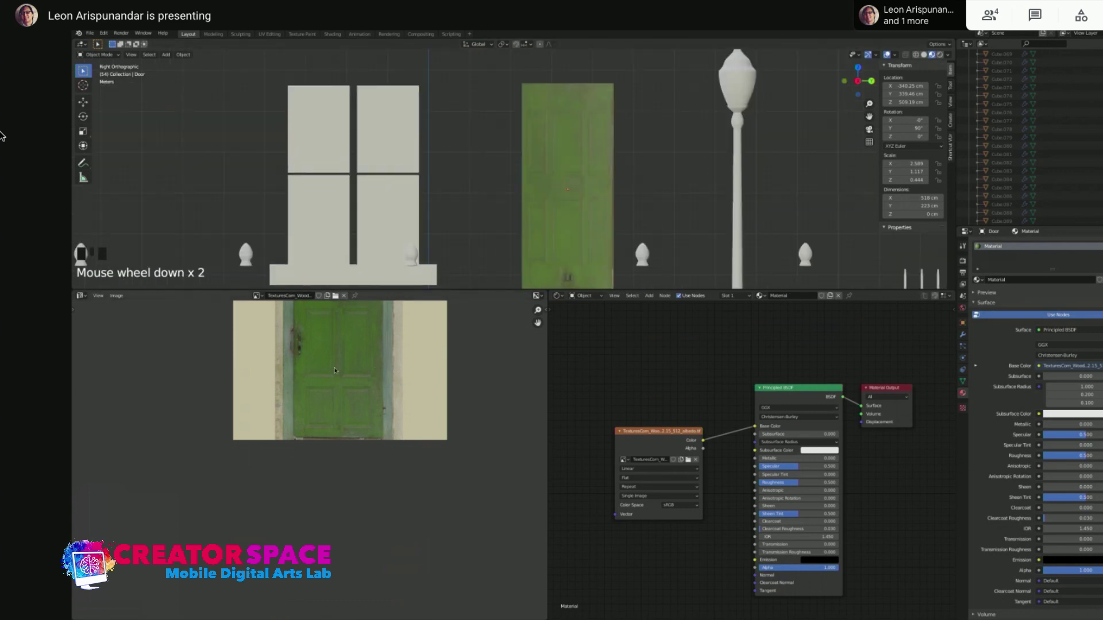
Open the door panel for mesh editing and select its face so the UV island appears over the door image
double_click(579, 215)
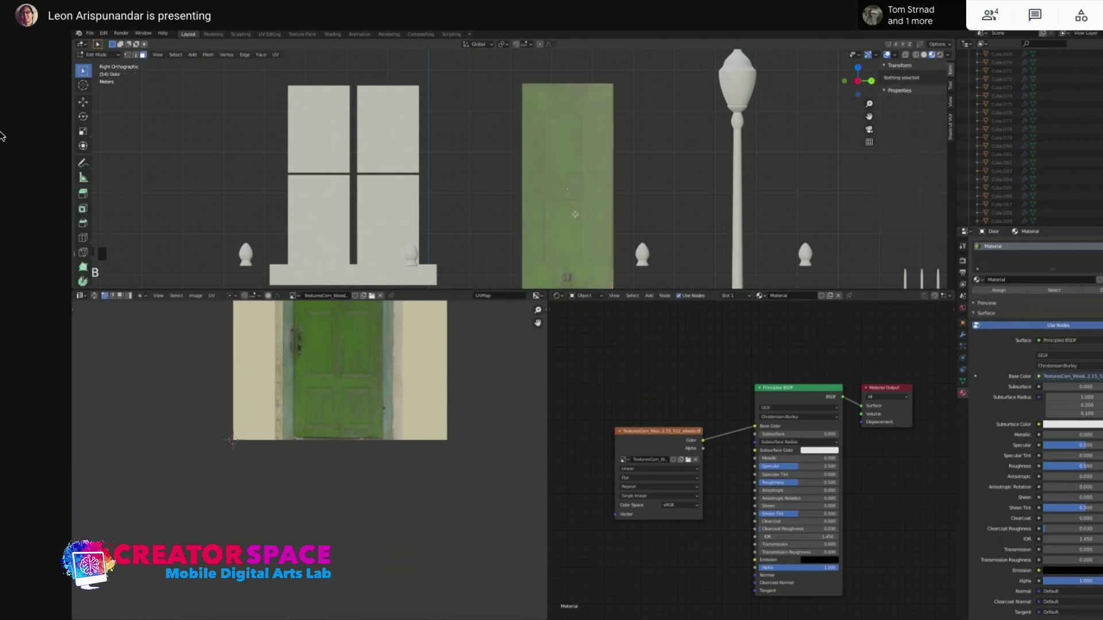
key("Tab")
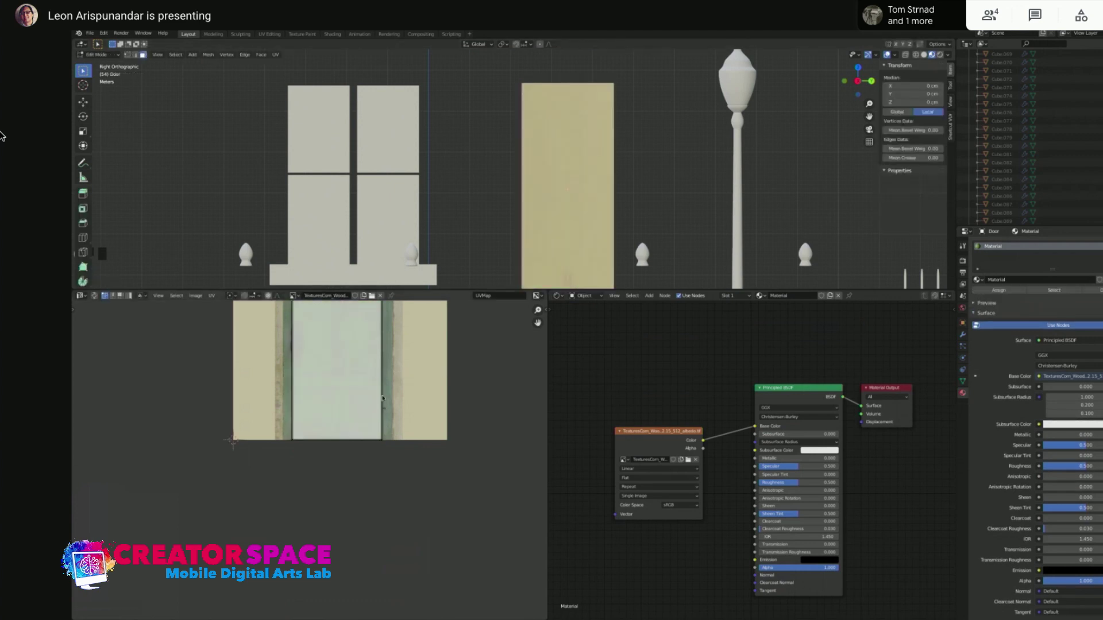
scroll(405, 360, "down", 2)
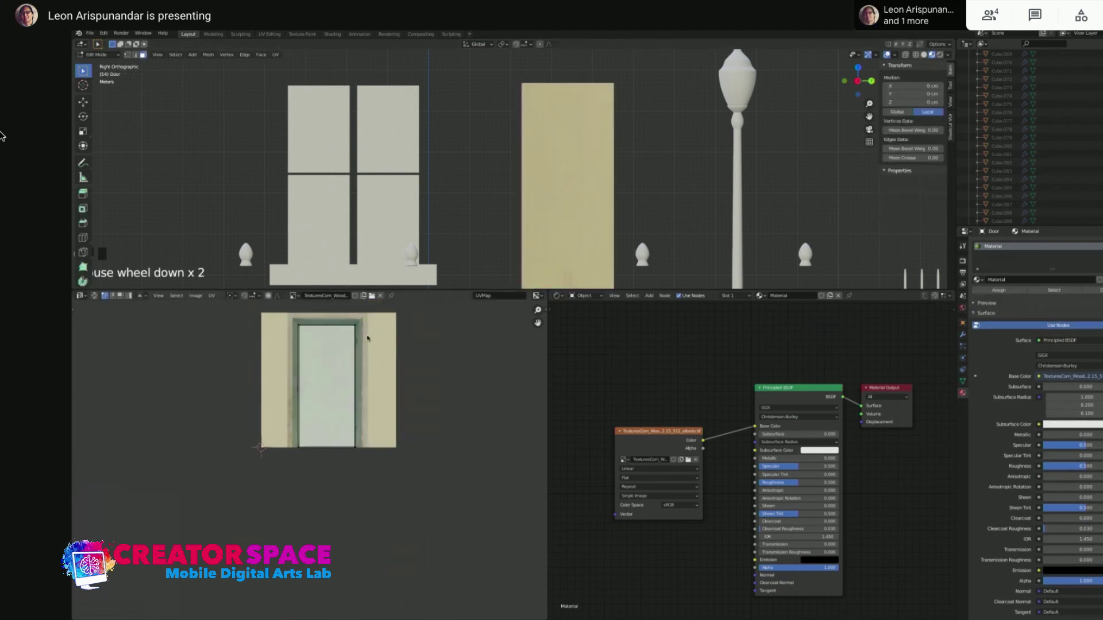
key("r")
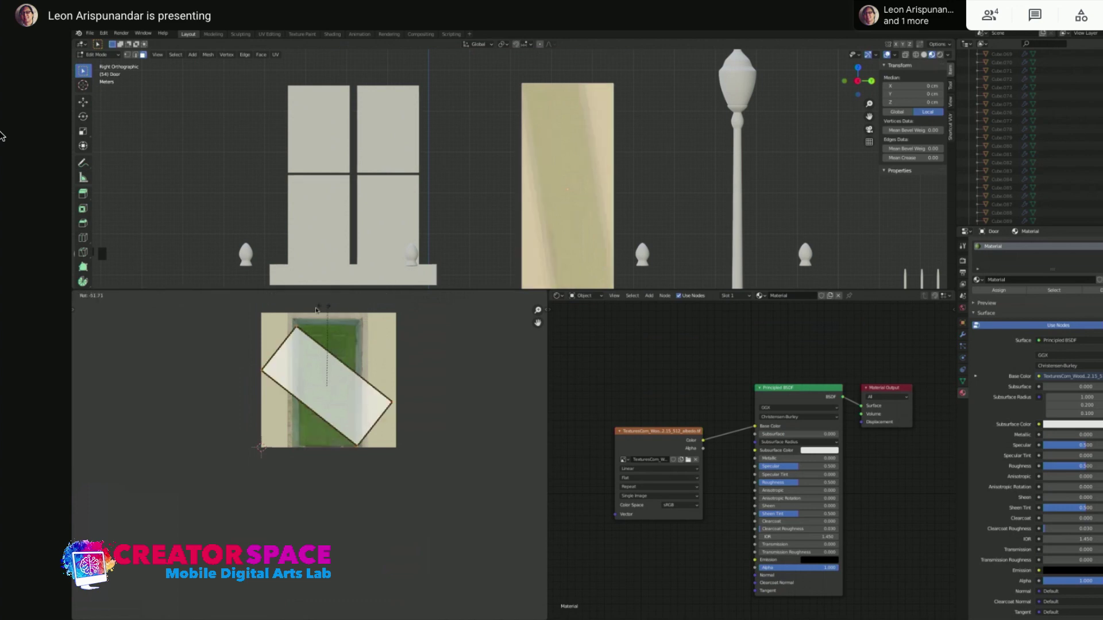
left_click(378, 364)
key("ctrl+z")
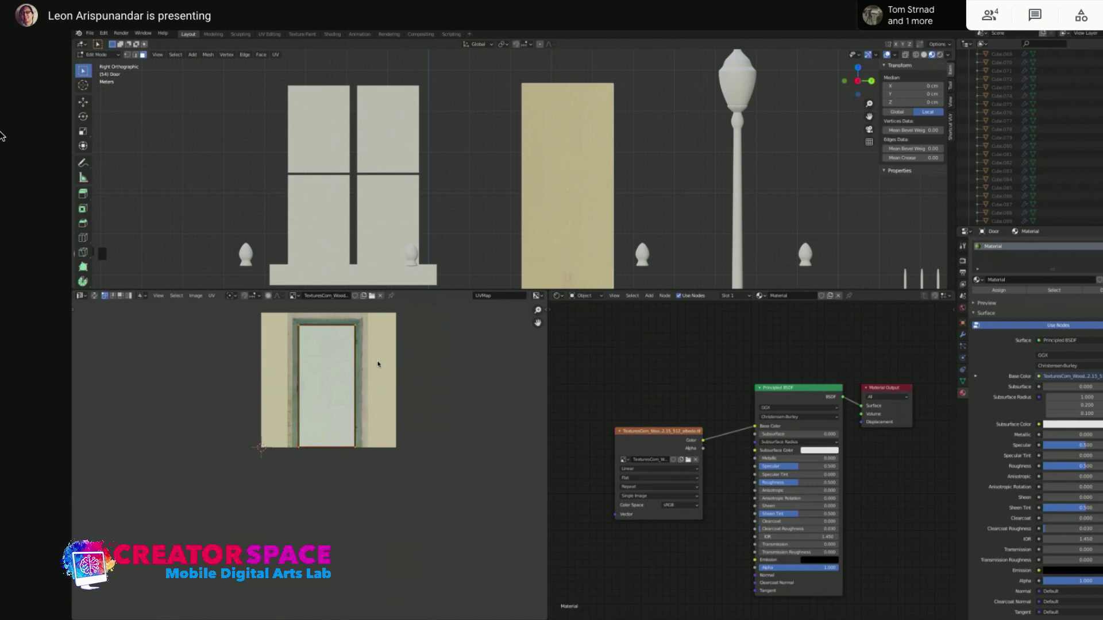
Rotate the door's UV island by 90 degrees and scale it along X and Y to fit the green door inside its frame
type("r90")
key("Return")
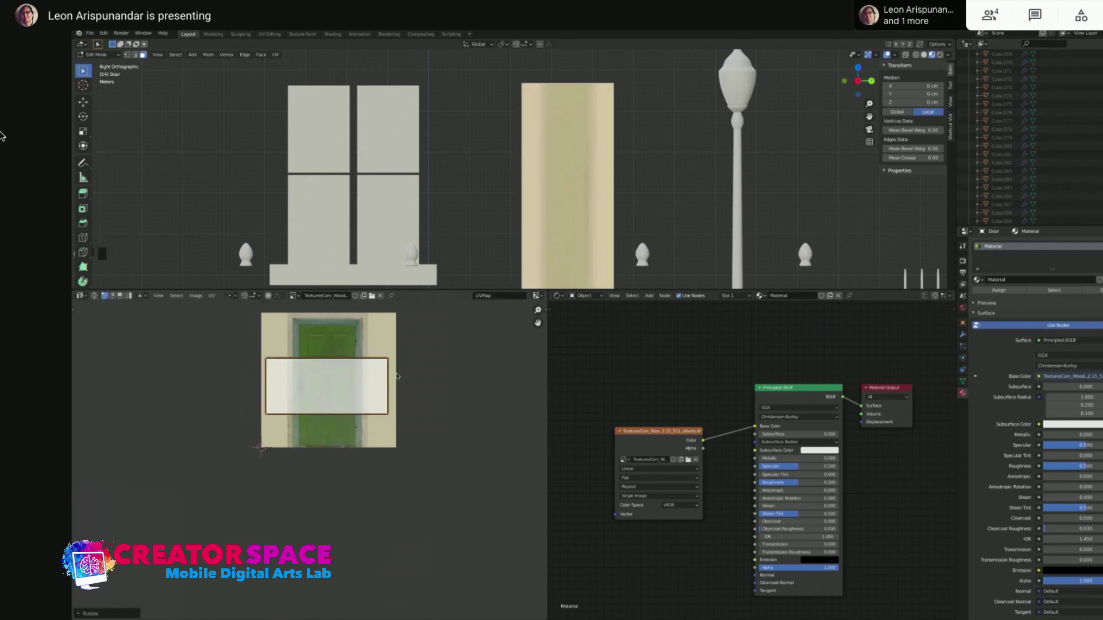
key("s")
key("x")
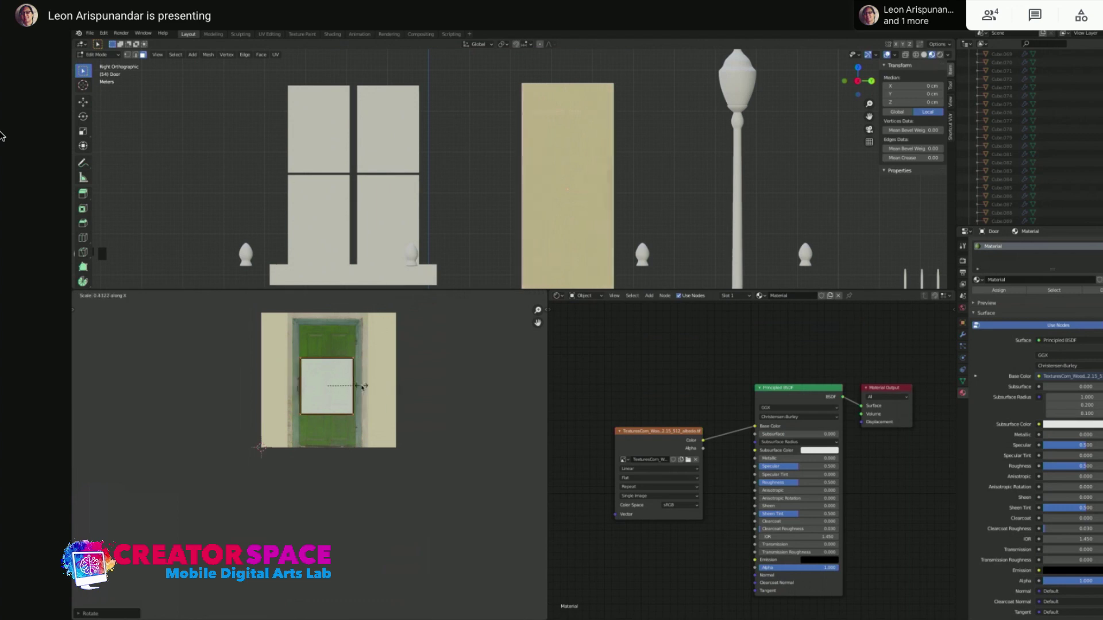
left_click(364, 389)
key("s")
key("y")
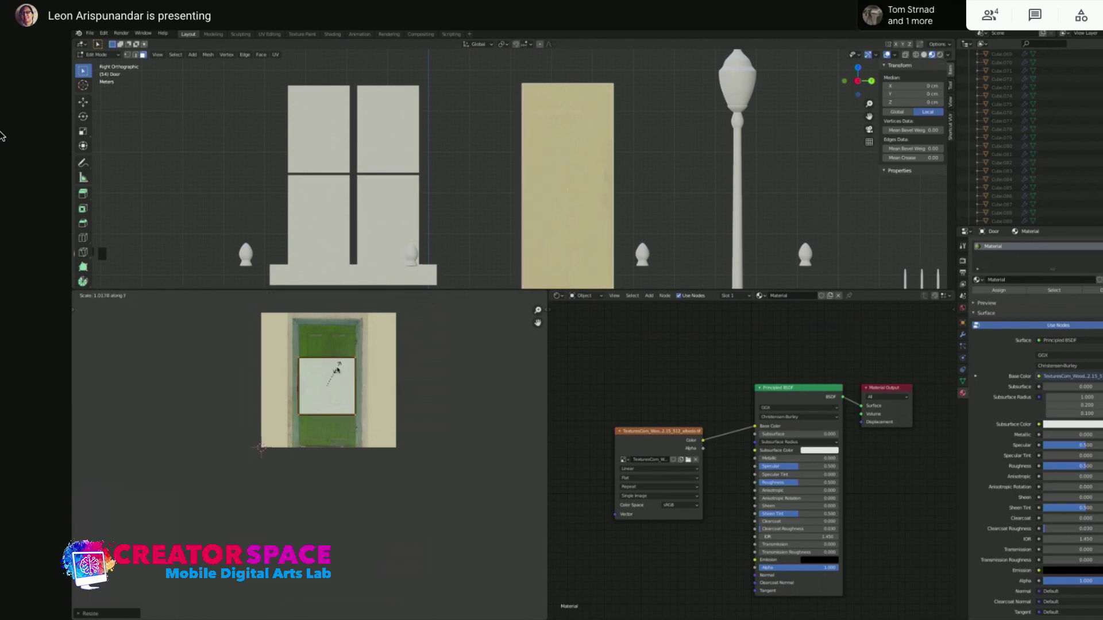
left_click(360, 352)
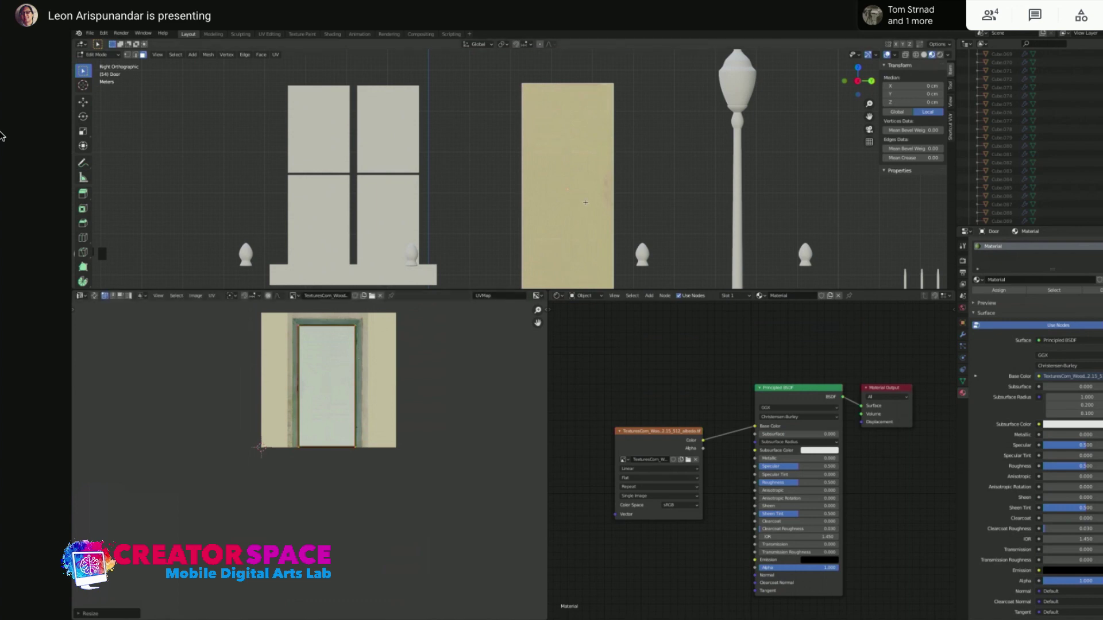
Rotate the door face's UV island freehand about half a turn so the door handle moves to the opposite edge
left_click(646, 156)
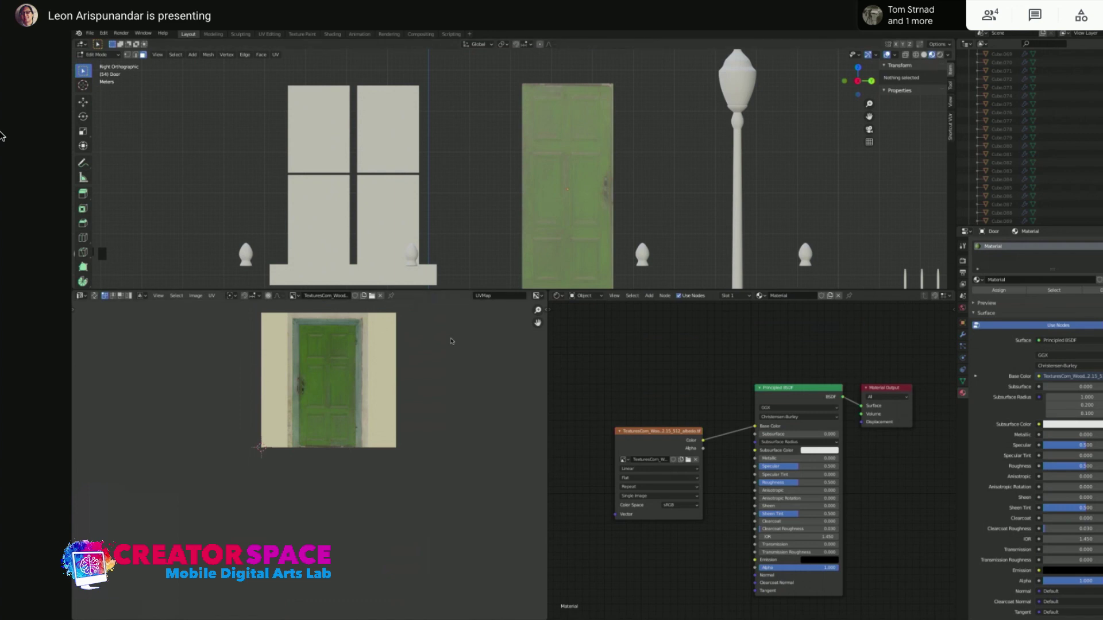
left_click(562, 217)
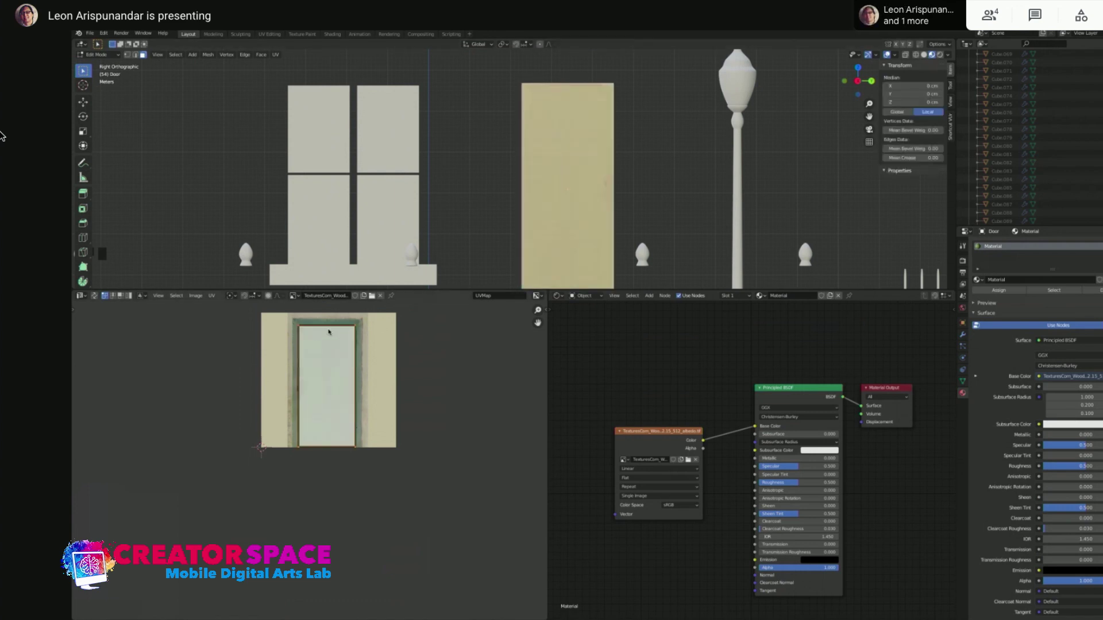
scroll(297, 340, "up", 1)
middle_click_drag(389, 331, 378, 374, "shift")
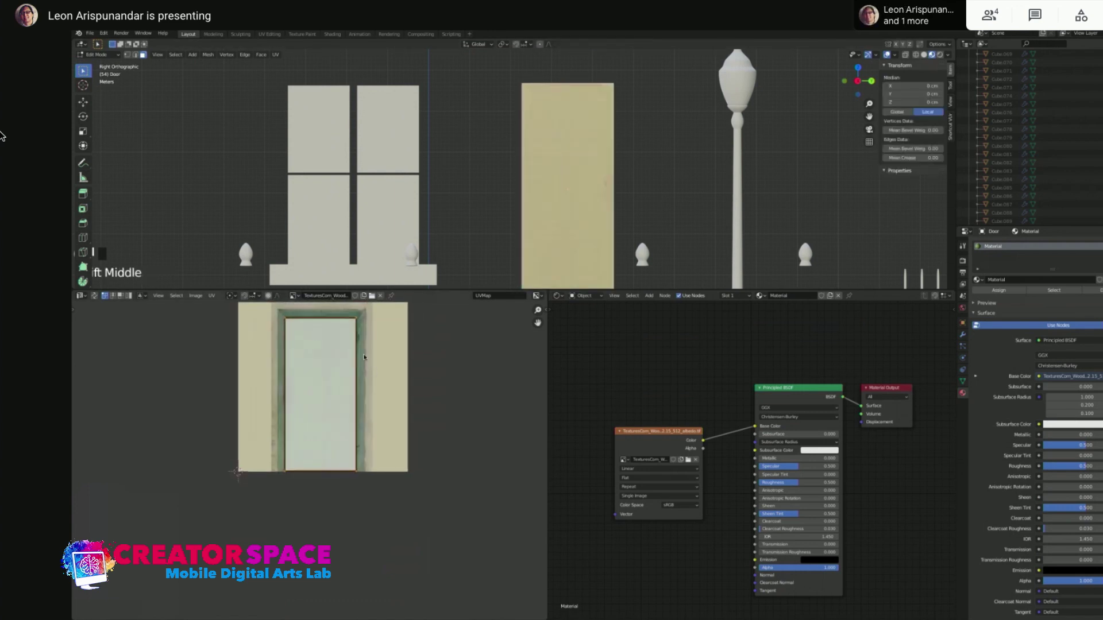
key("r")
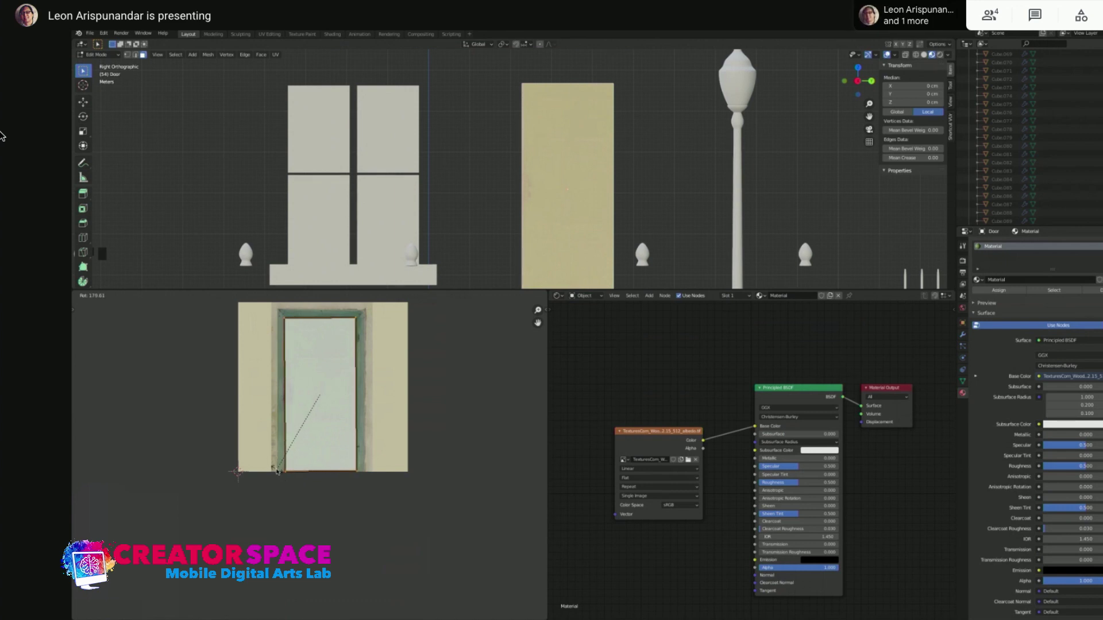
left_click(277, 472)
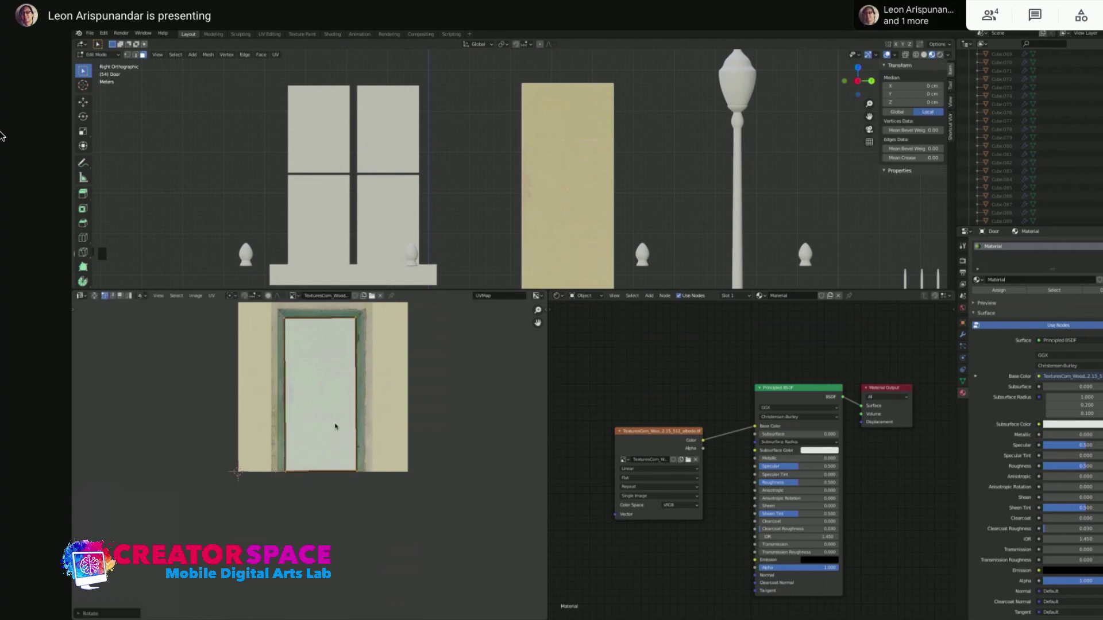
Inspect the turned door texture from the front and at an angle, with mesh editing closed
left_click(687, 193)
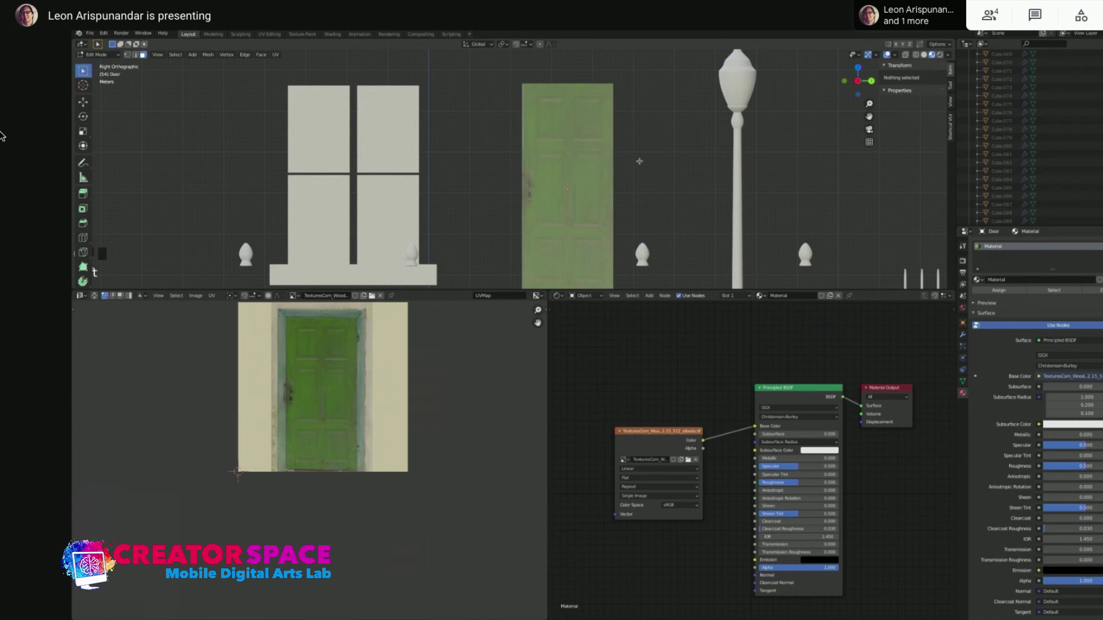
scroll(639, 161, "up", 3, "shift")
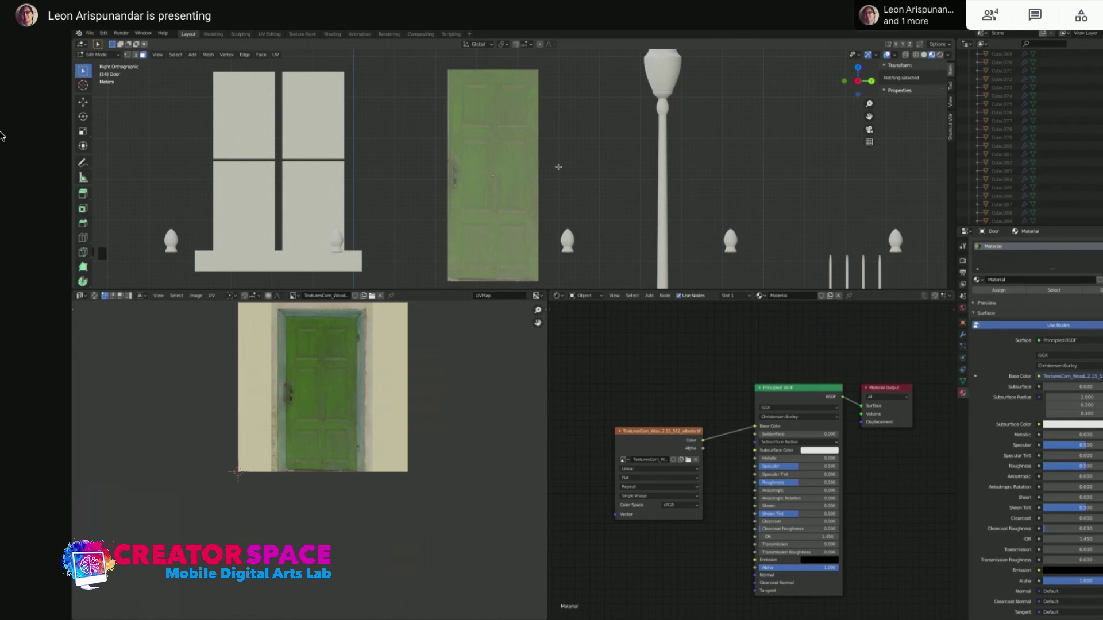
left_click(513, 148)
middle_click_drag(421, 171, 434, 170)
key("Tab")
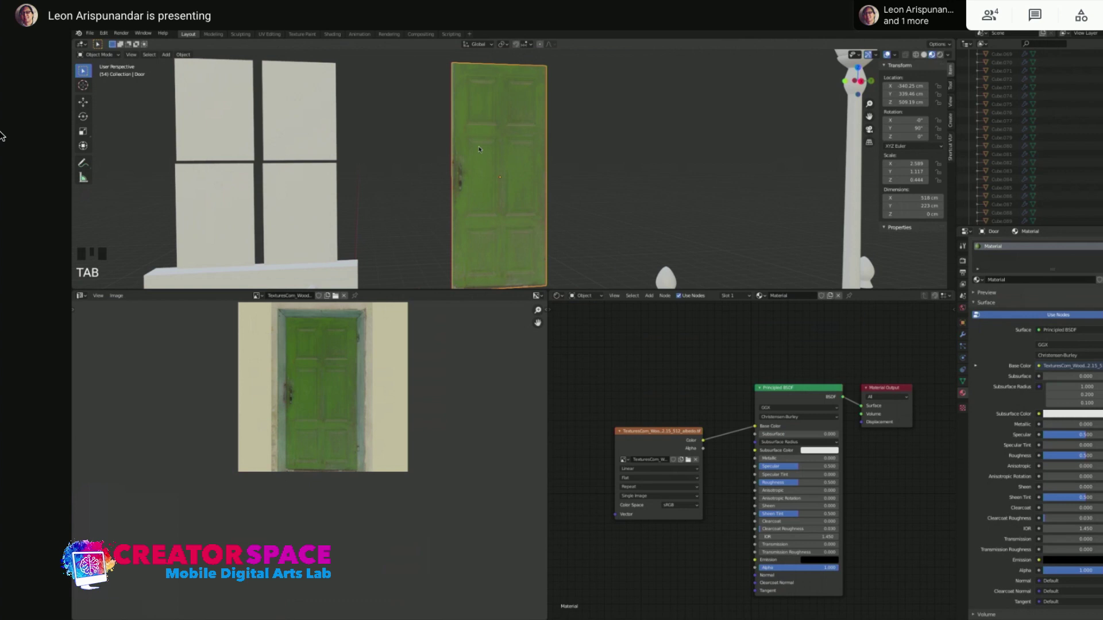
Reopen the door for mesh editing and move the UV island's upper-left corner onto the green door's upper-left corner in the image
key("Tab")
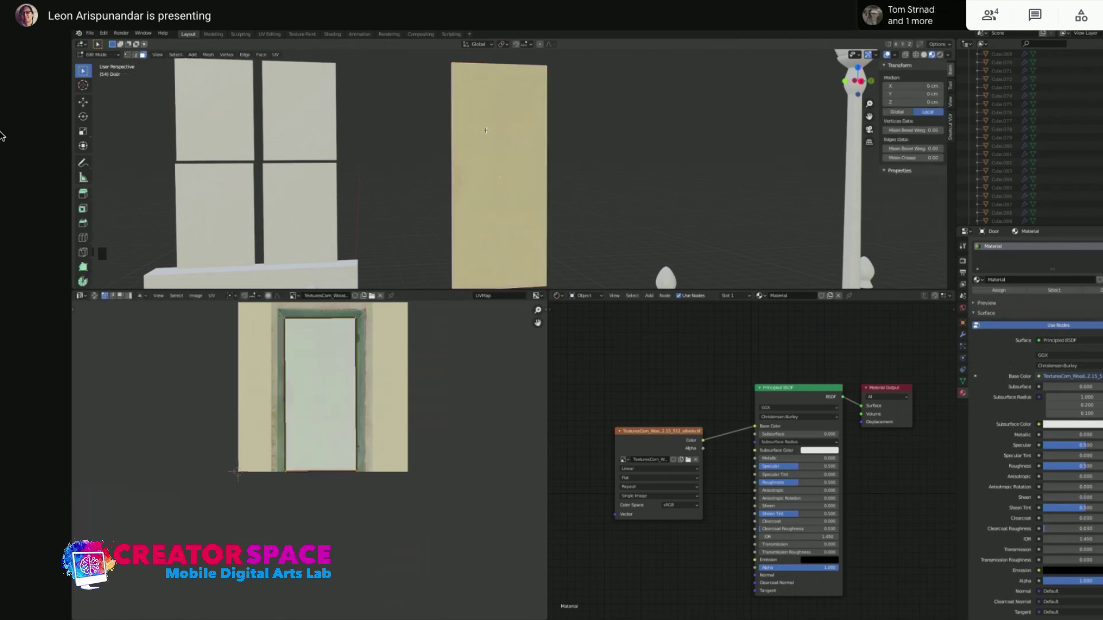
scroll(486, 130, "down", 3)
scroll(302, 362, "up", 1)
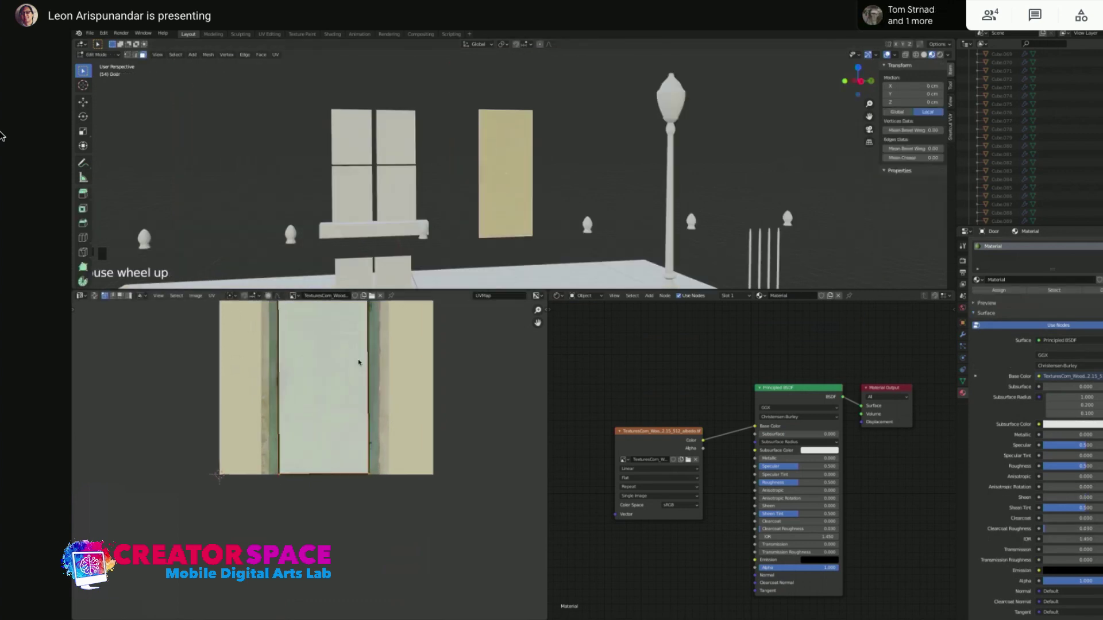
middle_click_drag(391, 343, 376, 380, "shift")
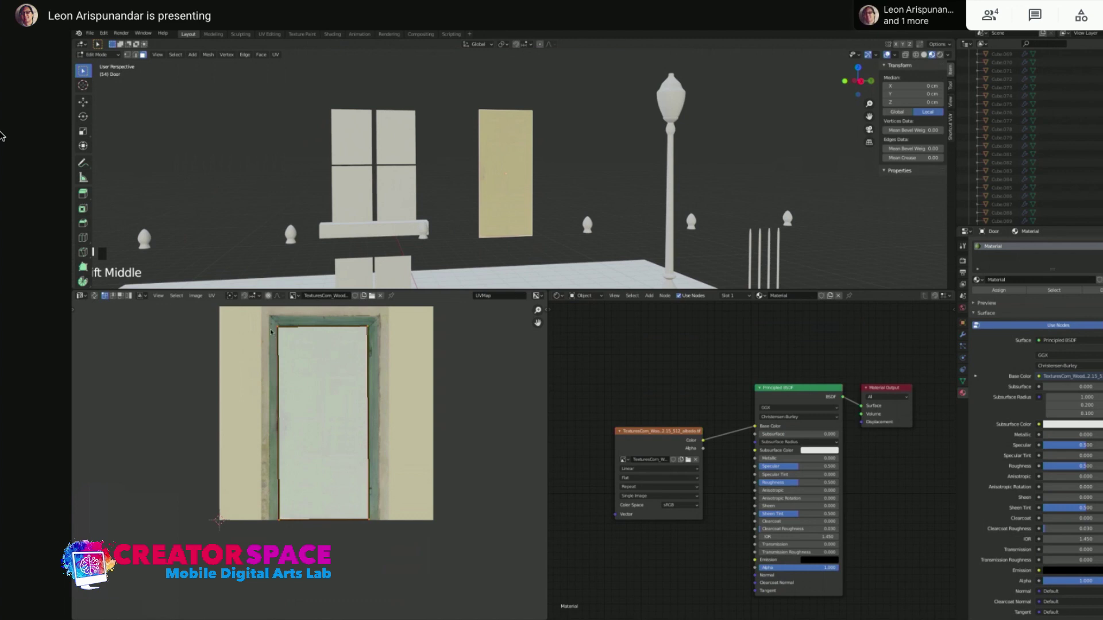
scroll(264, 336, "up", 2)
middle_click_drag(278, 342, 241, 386, "shift")
scroll(247, 385, "up", 3)
middle_click_drag(264, 348, 278, 401, "shift")
left_click(253, 393)
key("g")
left_click(252, 363)
key("g")
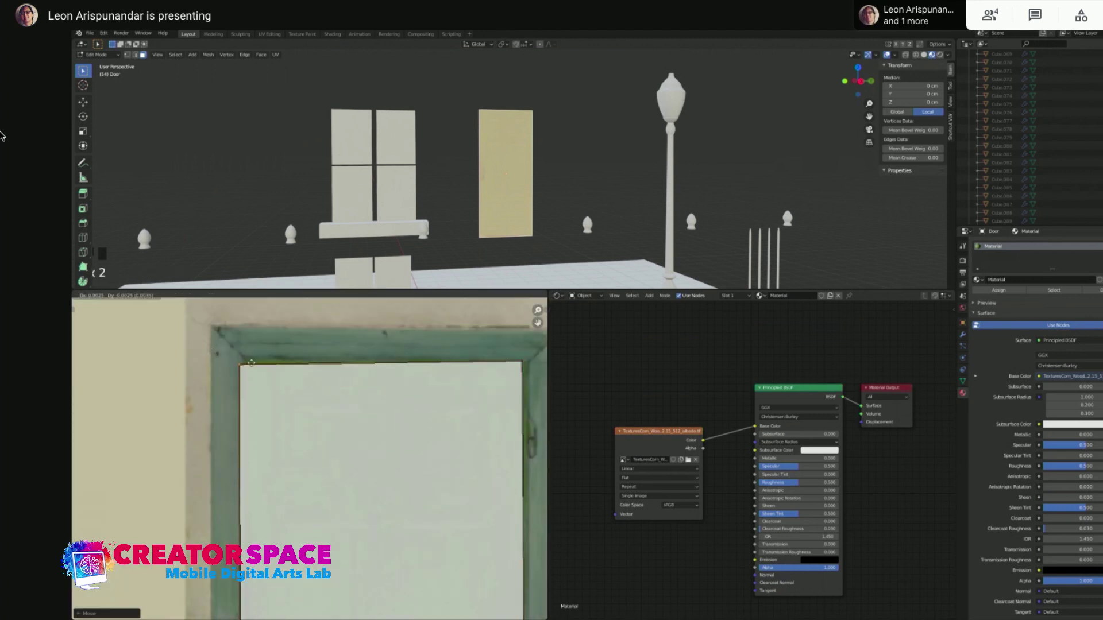
left_click(255, 360)
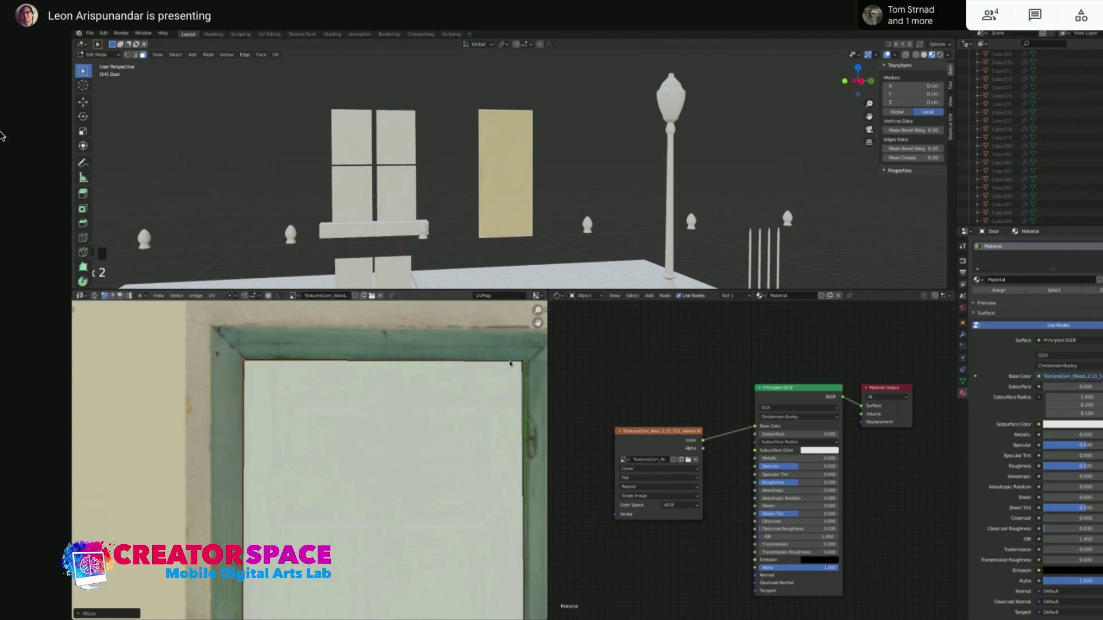
Move the UV island's upper-right and lower-right corners onto the matching corners of the green door in the image
left_click(525, 361)
key("g")
left_click(535, 368)
middle_click_drag(501, 426, 379, 467, "shift")
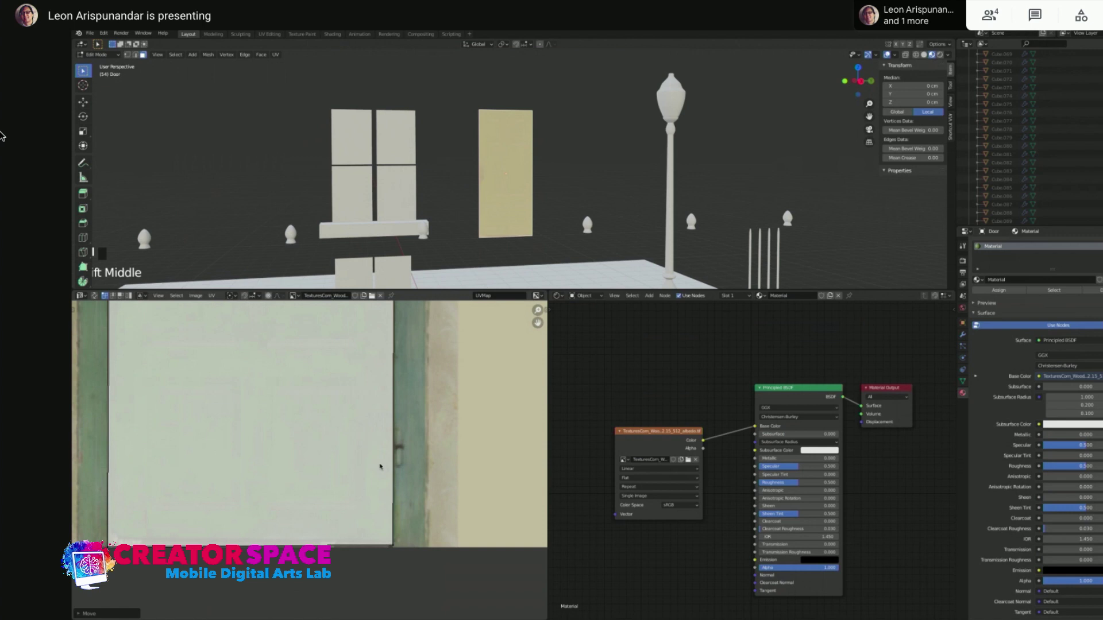
left_click(399, 547)
key("g")
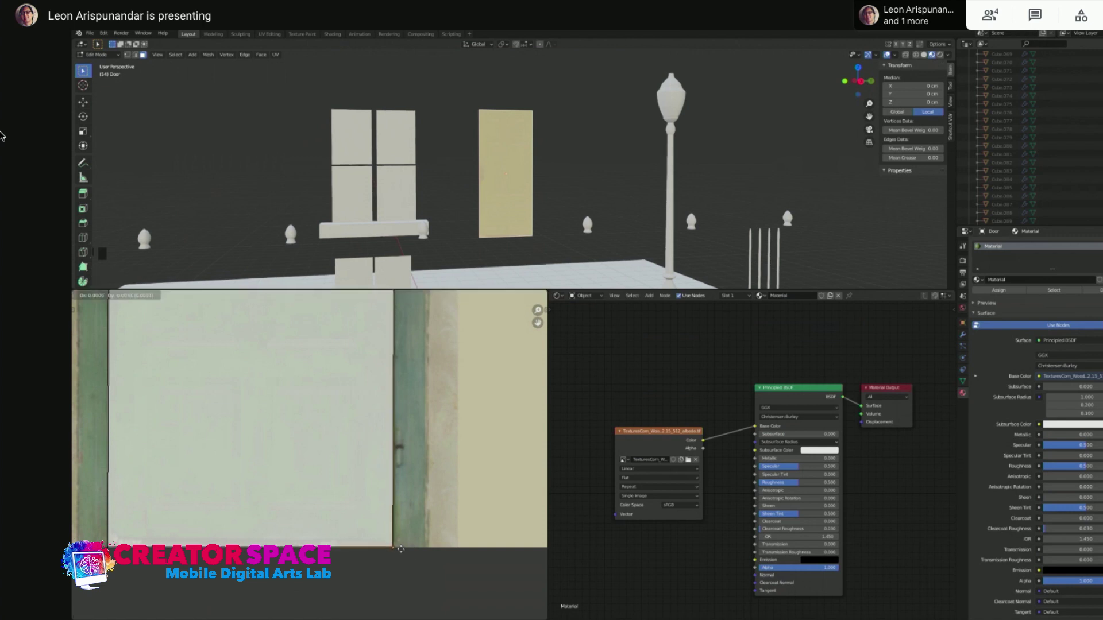
left_click(400, 549)
Move the UV island's lower-left corner onto the green door's lower-left corner, just inside the door frame
middle_click_drag(173, 517, 298, 443)
left_click(258, 491)
key("g")
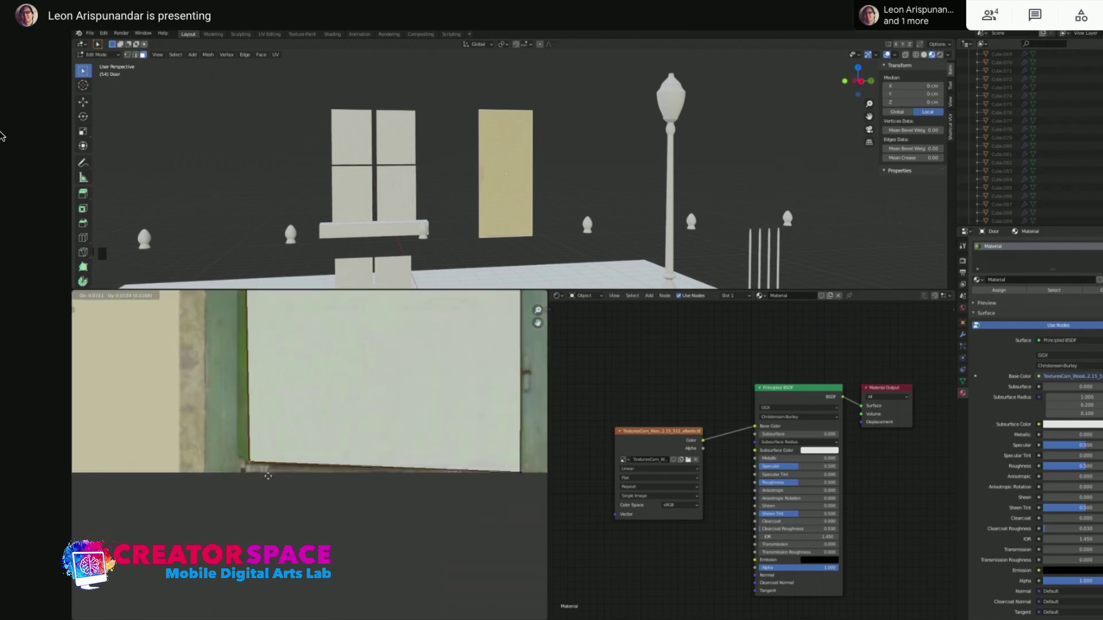
left_click(255, 482)
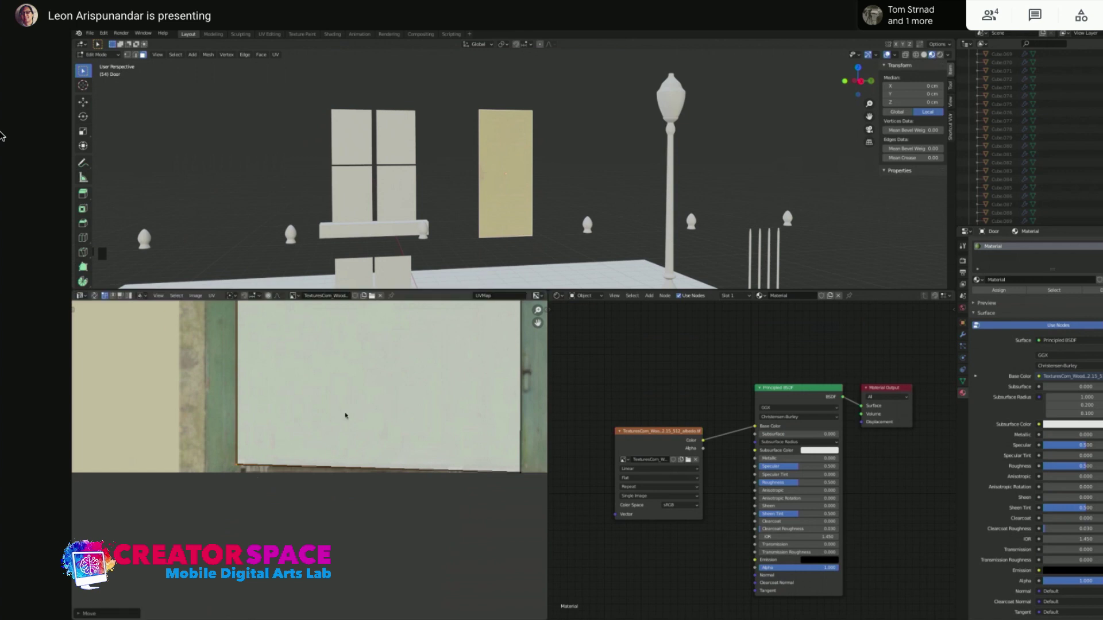
Leave mesh editing and inspect the corner-fitted green texture on the door up close and from farther away
left_click(571, 172)
mouse_move(574, 156)
middle_mouse_down()
mouse_move(556, 158)
mouse_move(576, 175)
mouse_move(556, 161)
mouse_move(569, 149)
middle_mouse_up()
key("Tab")
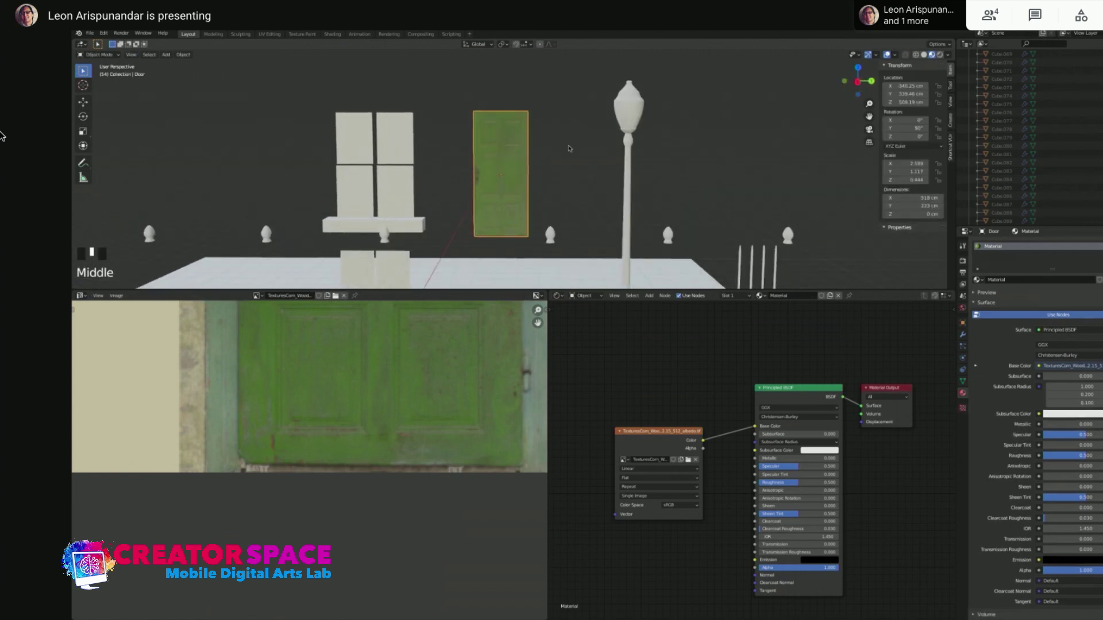
scroll(555, 161, "up", 1)
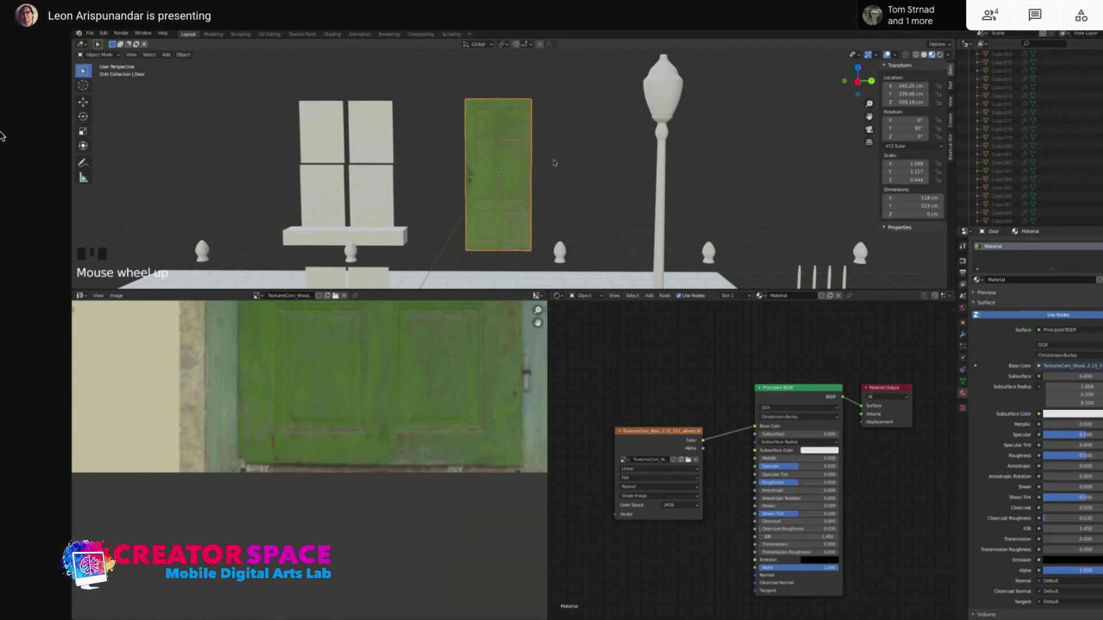
scroll(555, 162, "up", 3)
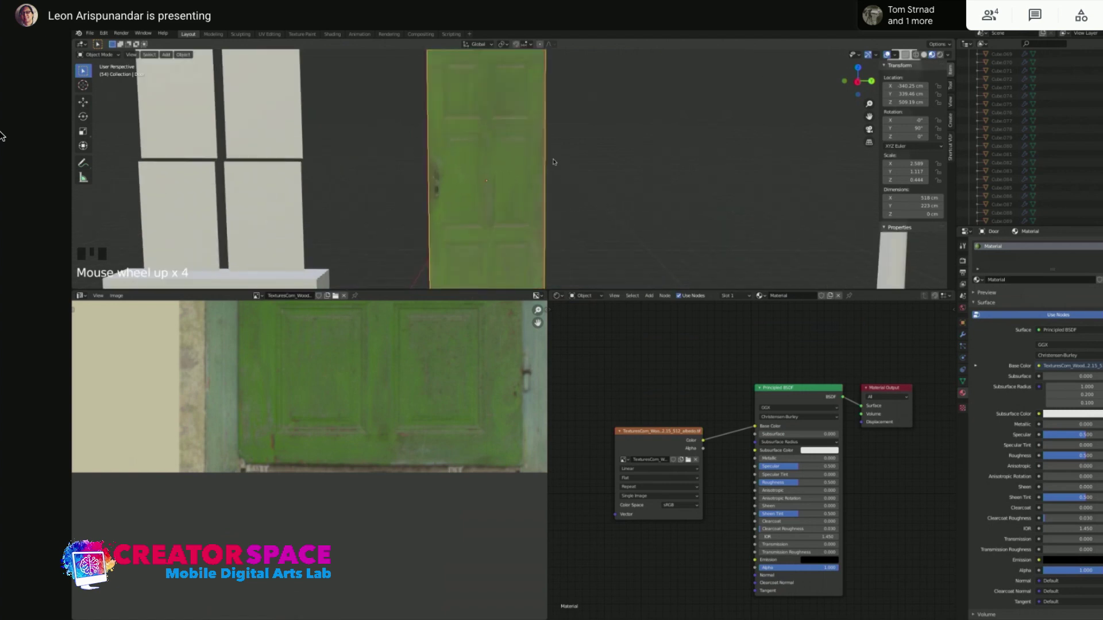
scroll(554, 162, "down", 3)
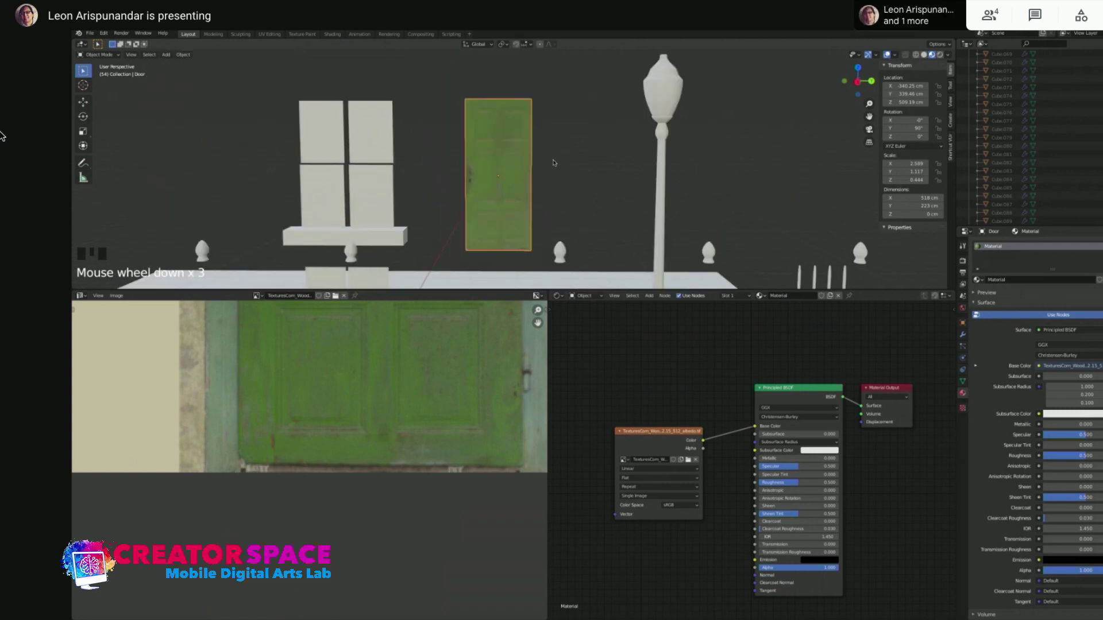
Reveal the whole house scene, then hide every object except the brick building body
middle_click_drag(555, 163, 517, 137)
scroll(536, 148, "down", 3)
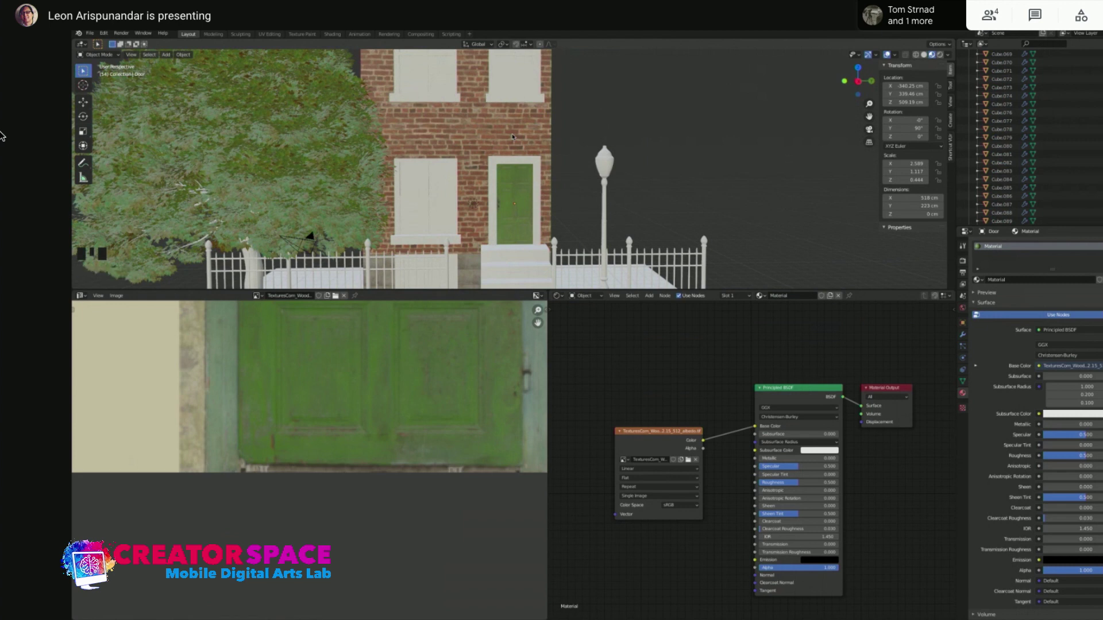
key("a")
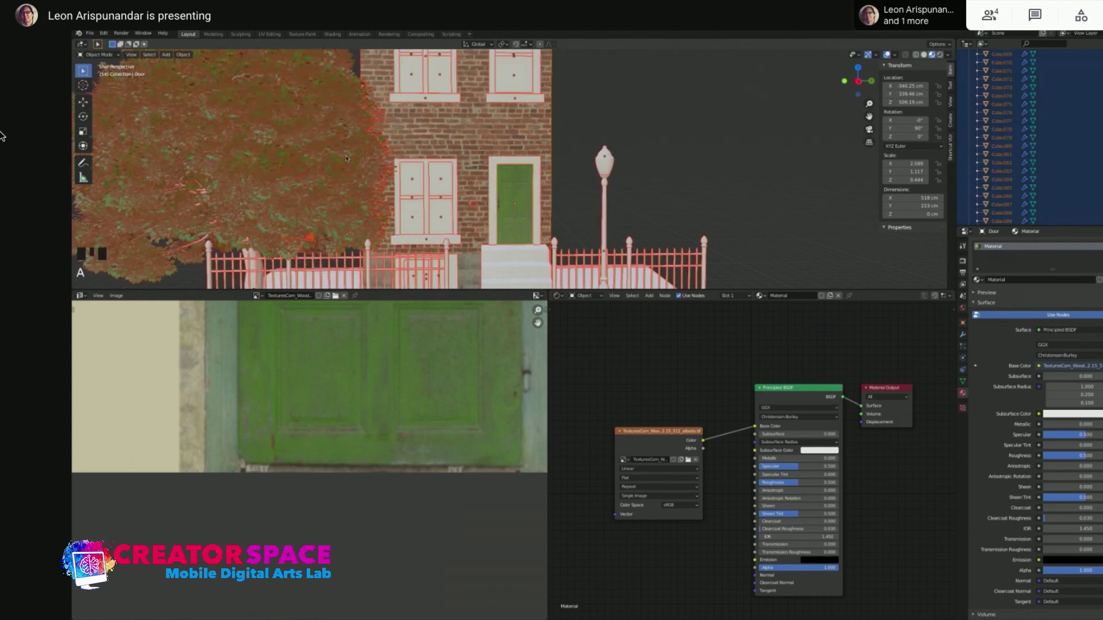
left_click(444, 141, "shift")
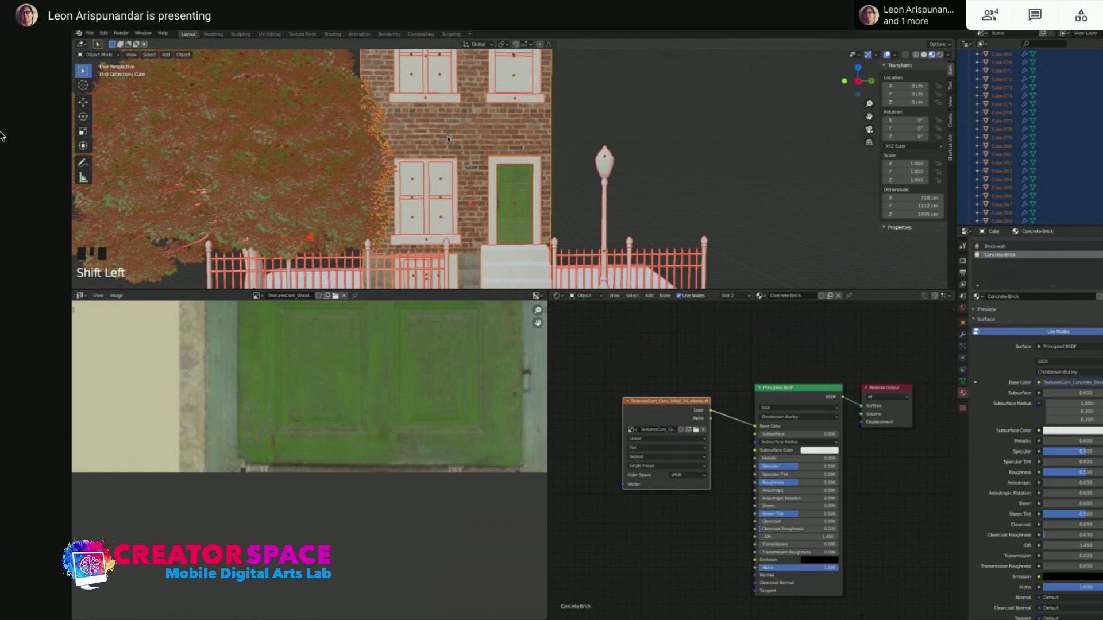
left_click(448, 139, "shift")
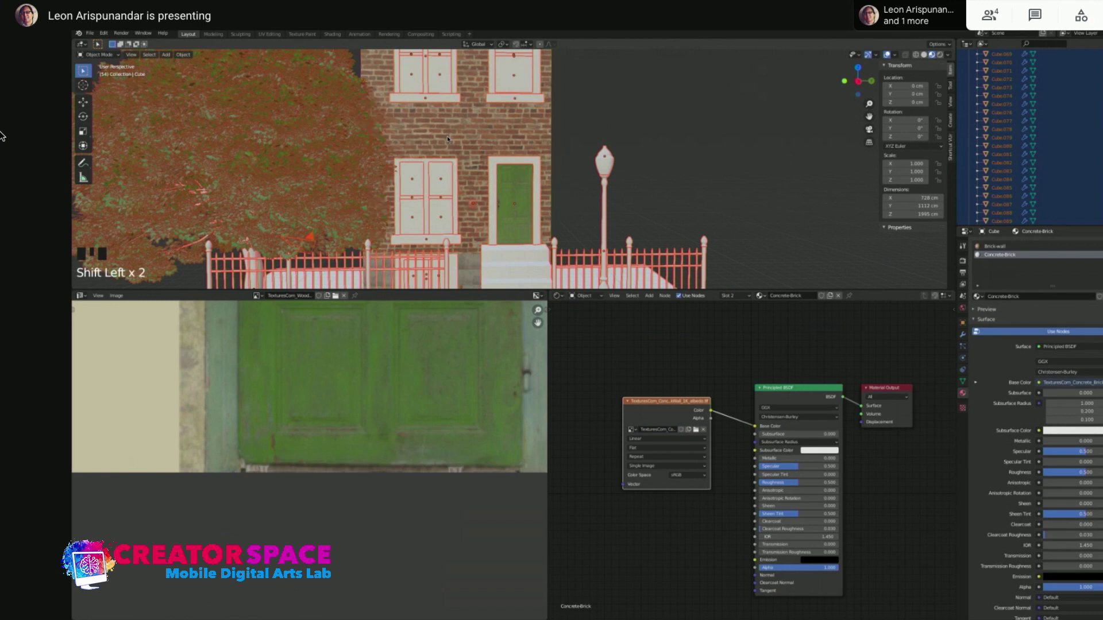
key("h")
Enter mesh editing on the brick building body and move the concrete image texture node up, away from the Principled BSDF node
middle_click_drag(529, 152, 635, 219)
scroll(567, 167, "down", 2)
left_click(634, 138)
middle_click_drag(634, 138, 558, 169)
key("Tab")
key("b")
middle_click_drag(629, 186, 617, 181)
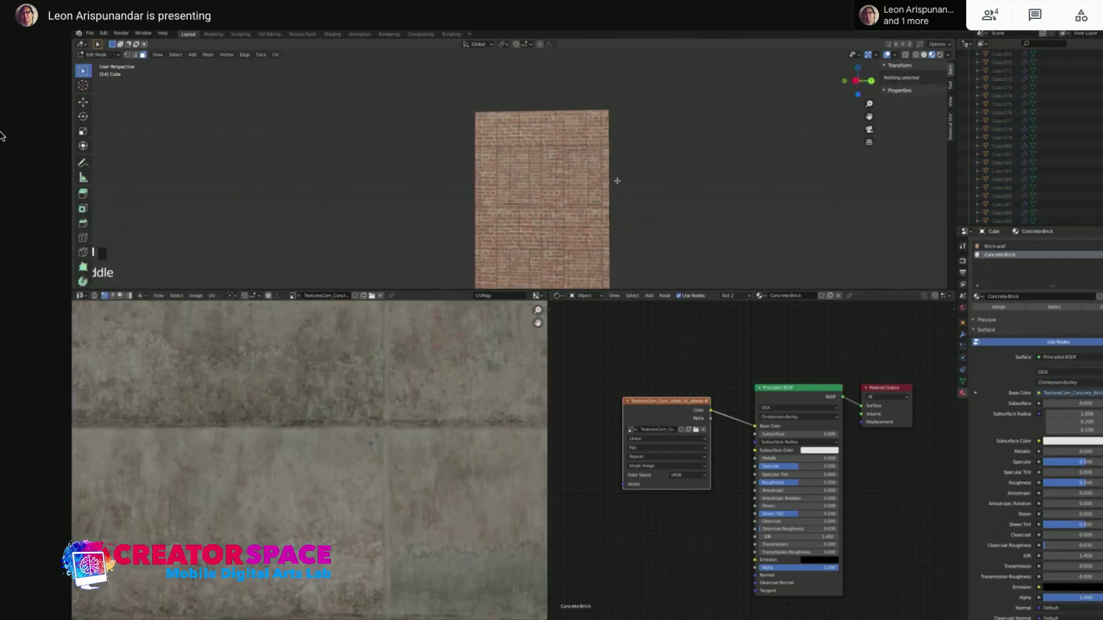
scroll(623, 173, "up", 2)
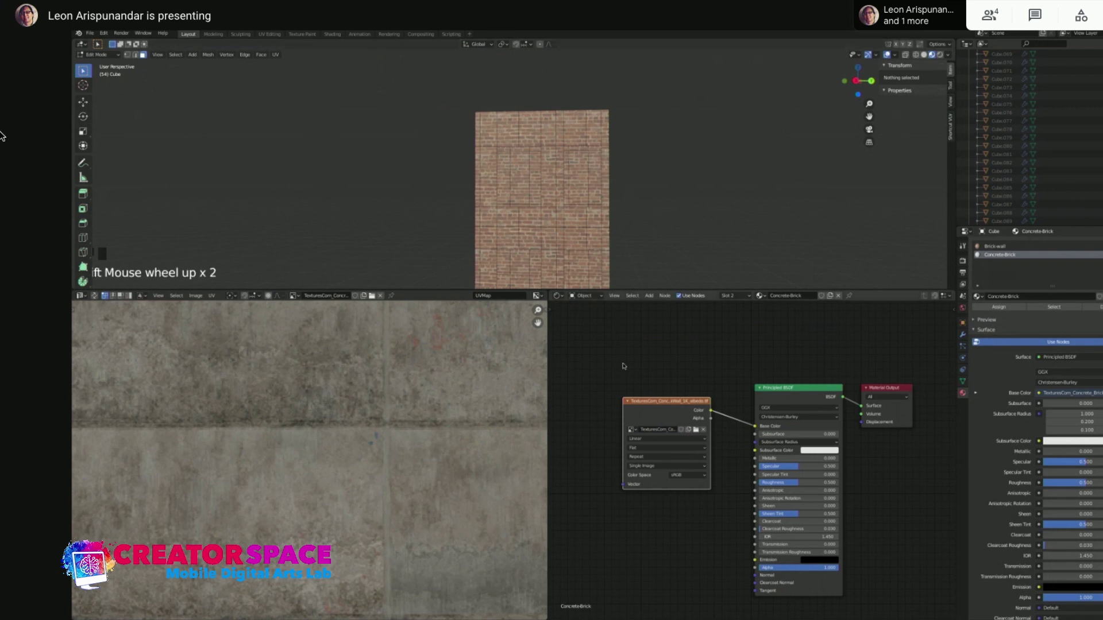
left_click(662, 410)
left_click_drag(662, 410, 623, 365)
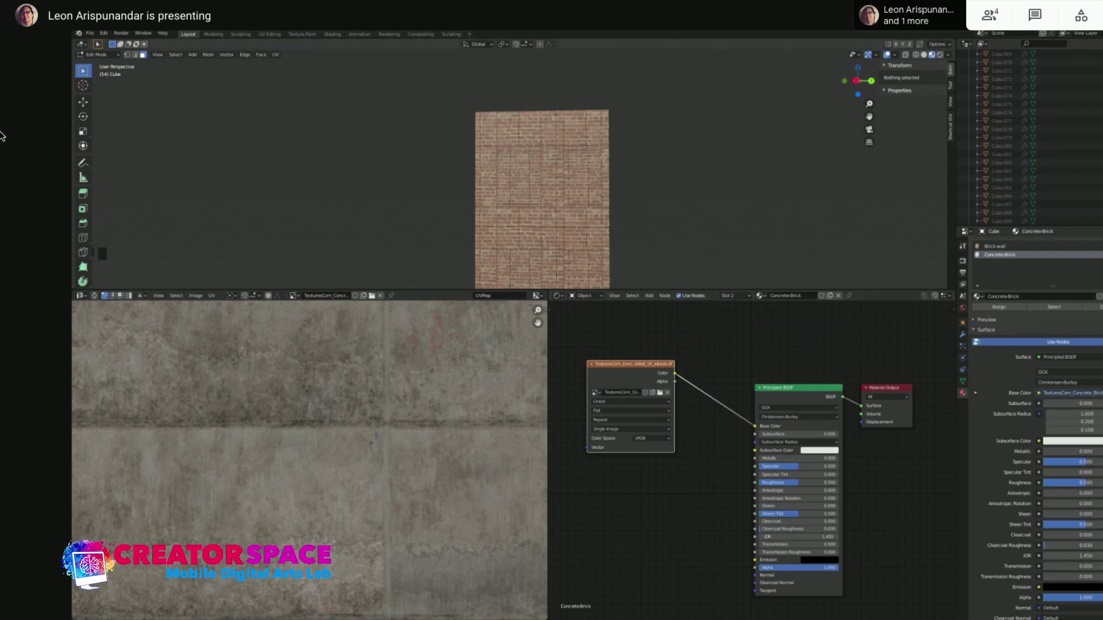
Make Brick-wall the building body's active material and inspect the brick texture on its upper corner
middle_click_drag(455, 173, 472, 174)
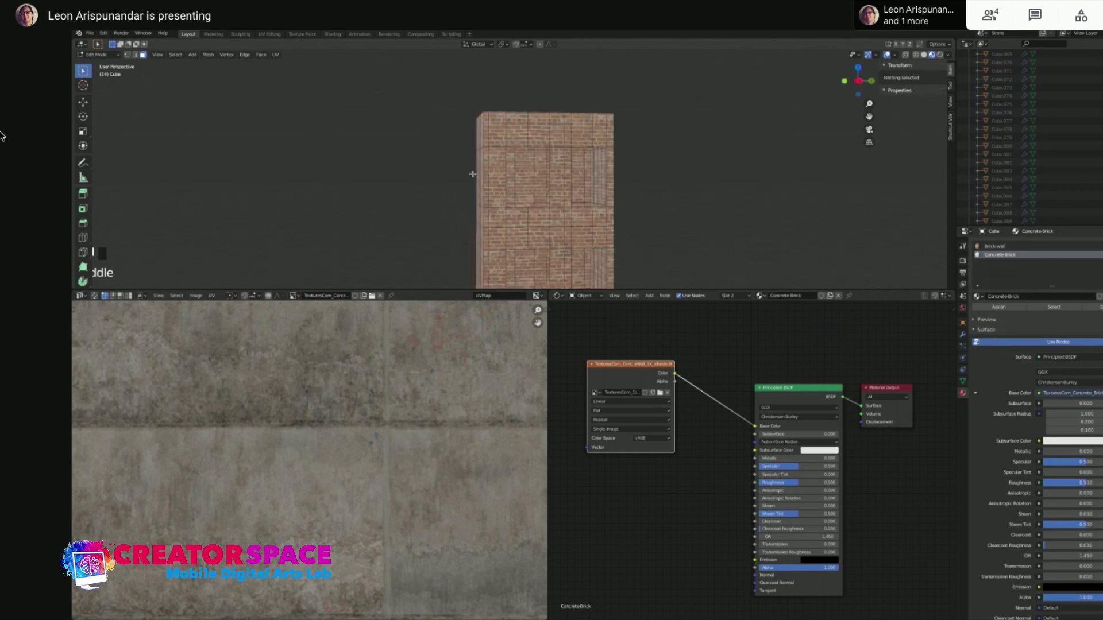
left_click(600, 136)
left_click(581, 122)
scroll(581, 123, "up", 7)
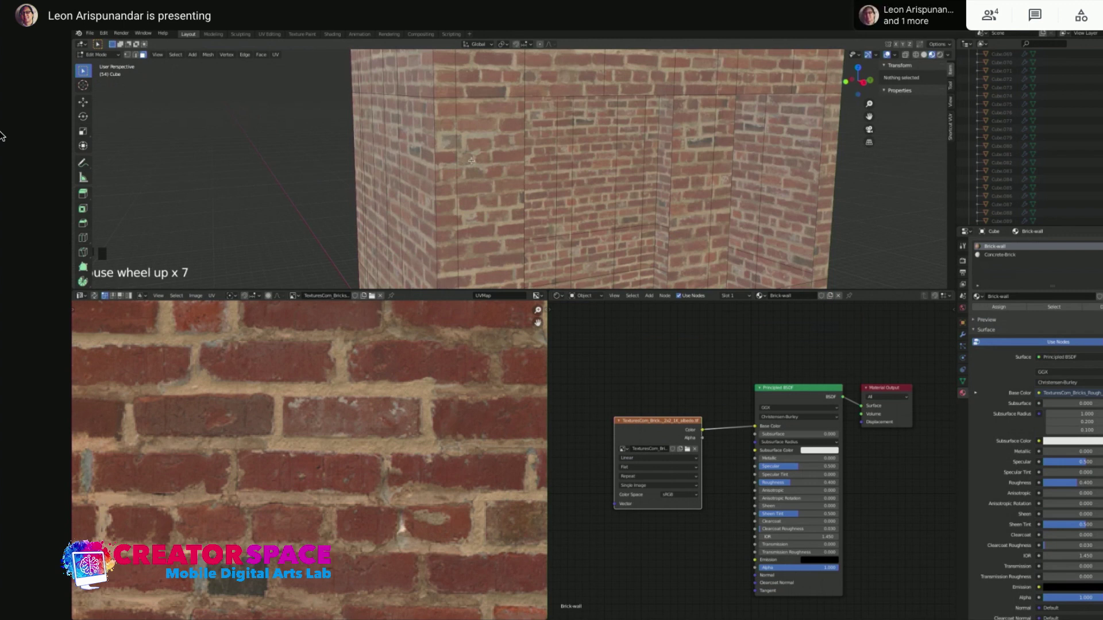
scroll(471, 161, "down", 3)
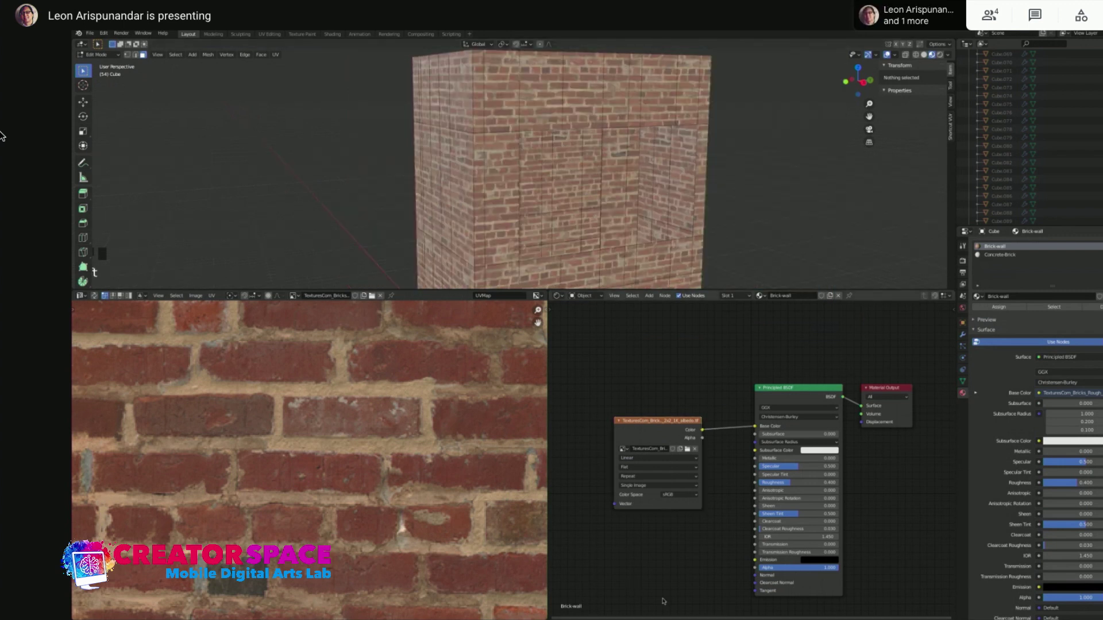
Widen the node editor and shift the Principled BSDF node slightly up in the Brick-wall material
scroll(638, 537, "down", 1)
left_click_drag(684, 429, 660, 397)
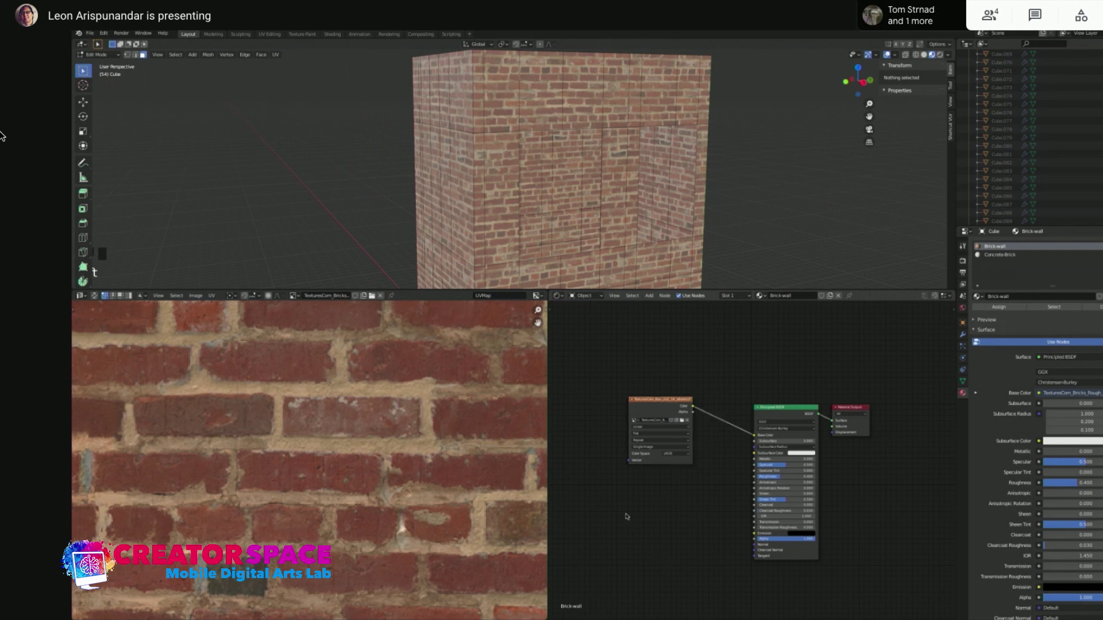
key("t")
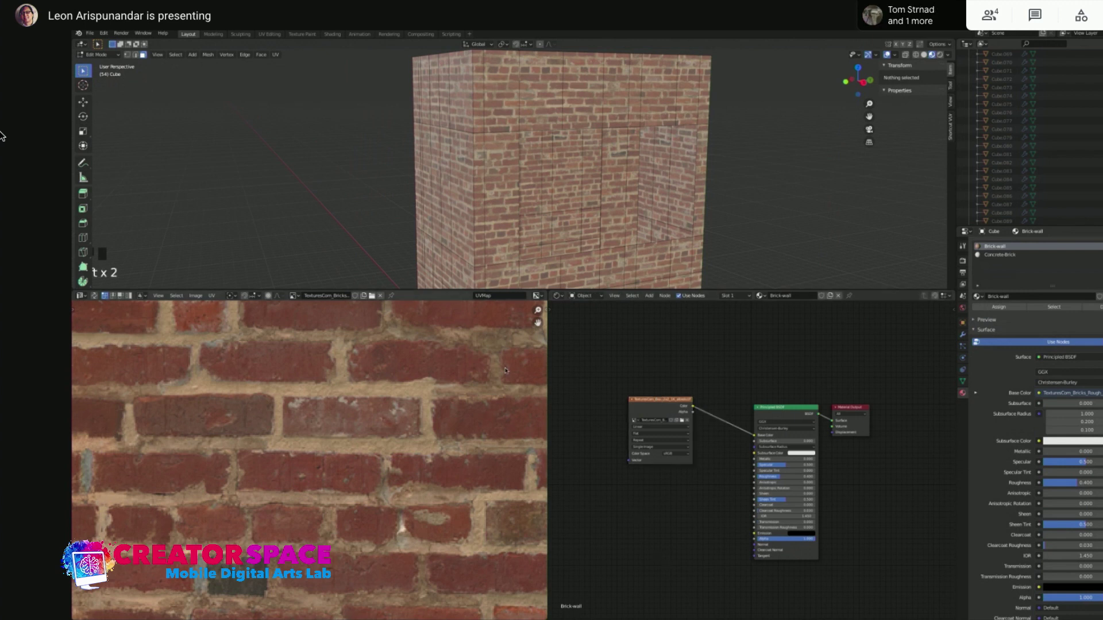
key("t")
left_click_drag(548, 376, 347, 402)
scroll(552, 545, "up", 2)
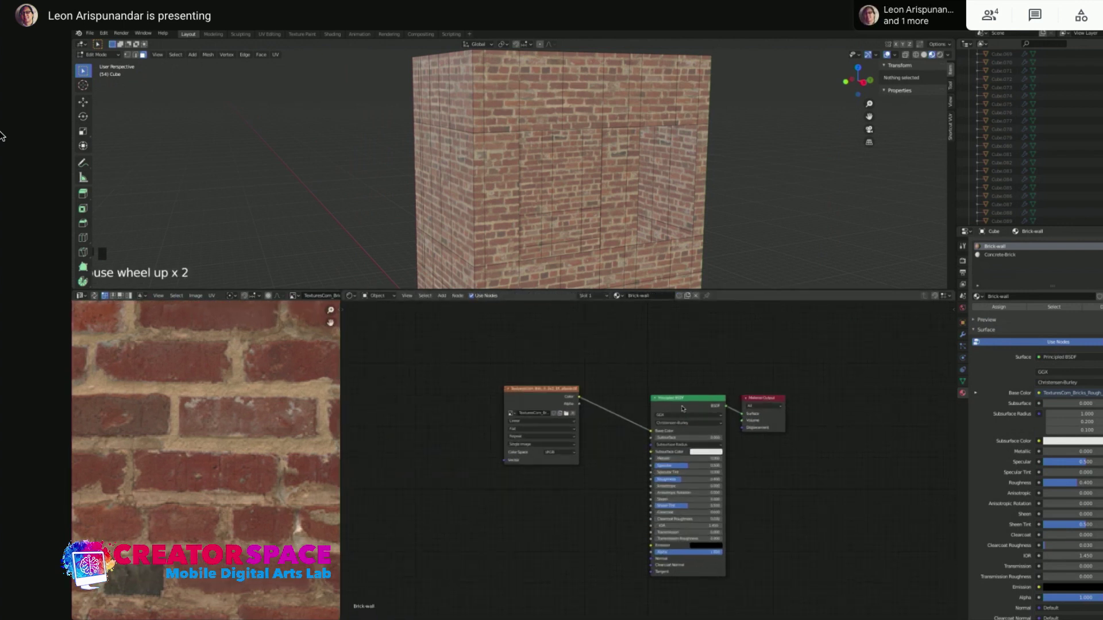
left_click_drag(682, 409, 676, 399)
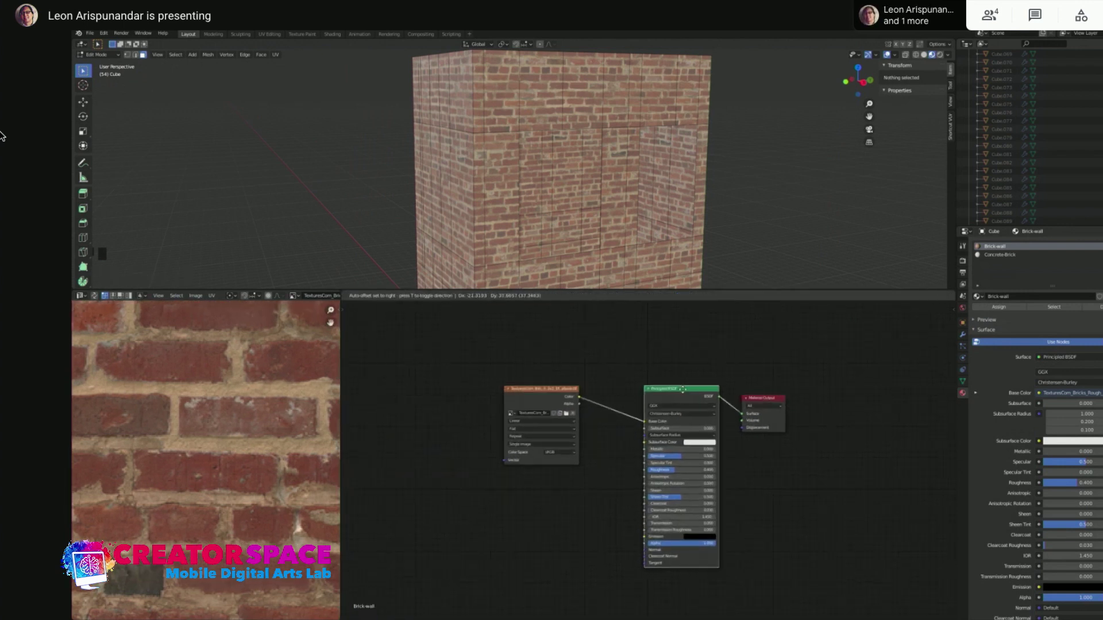
Duplicate the brick albedo image texture node twice, placing the copies below the original
left_click(513, 516)
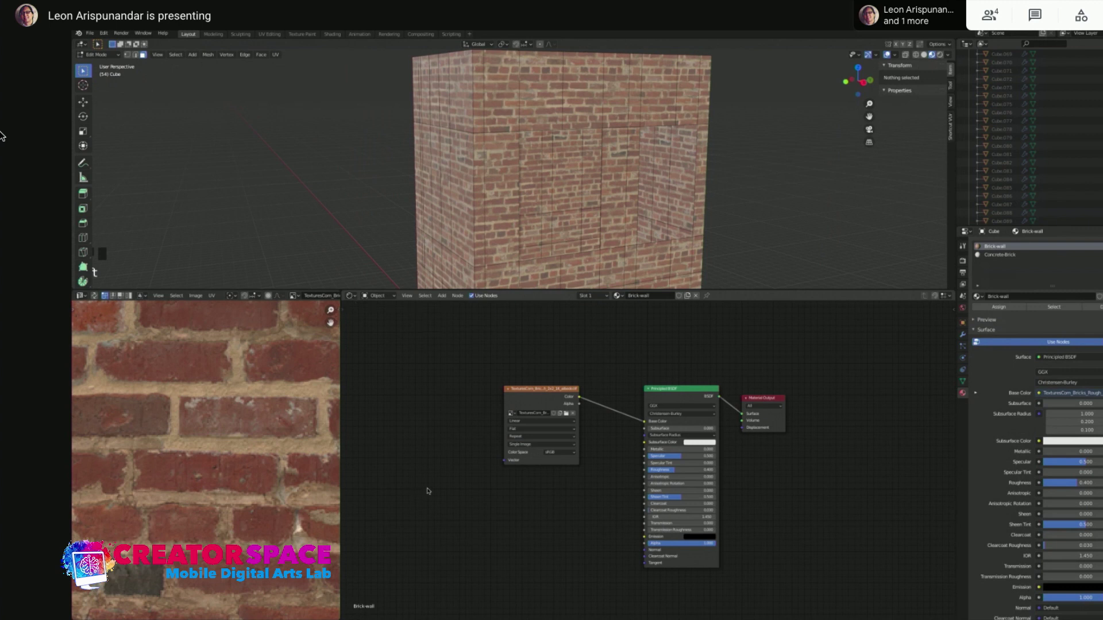
key("shift+a")
mouse_move(506, 528)
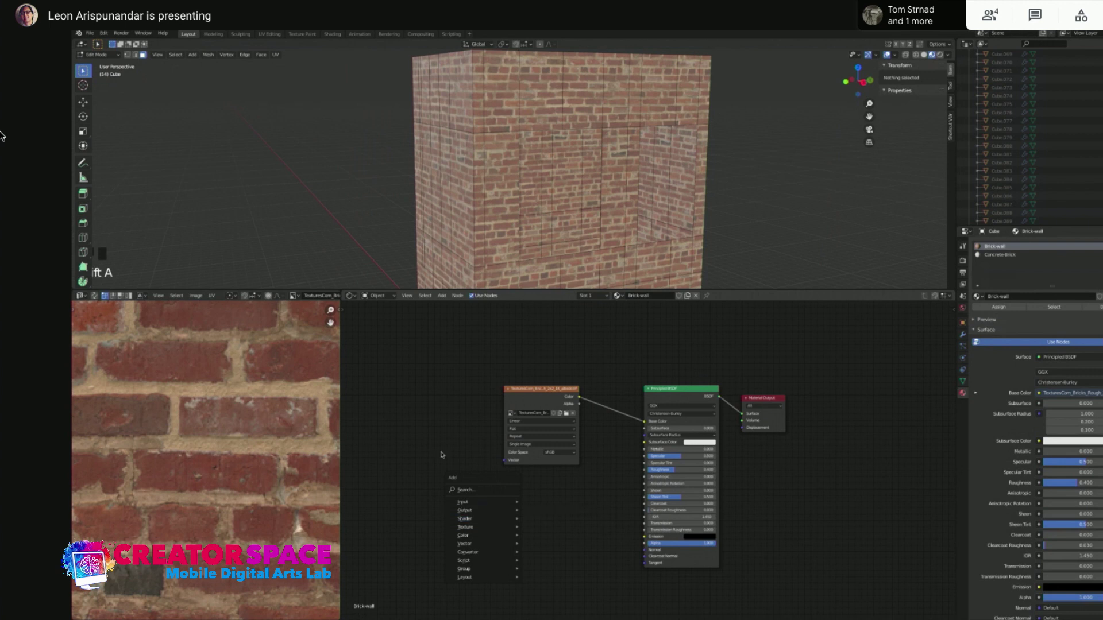
key("t")
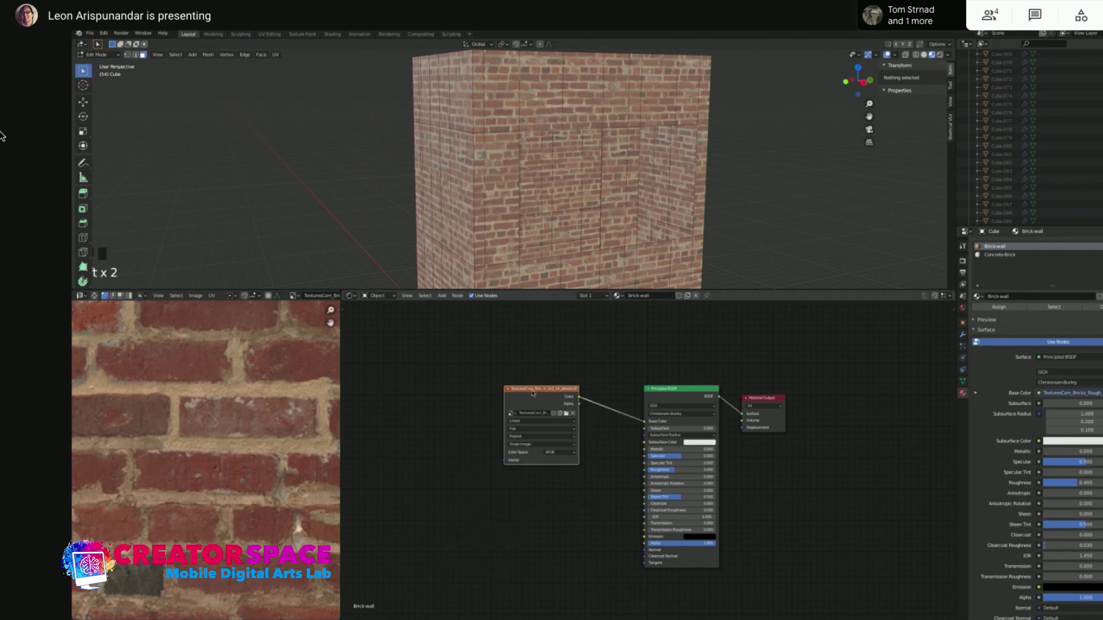
key("shift+d")
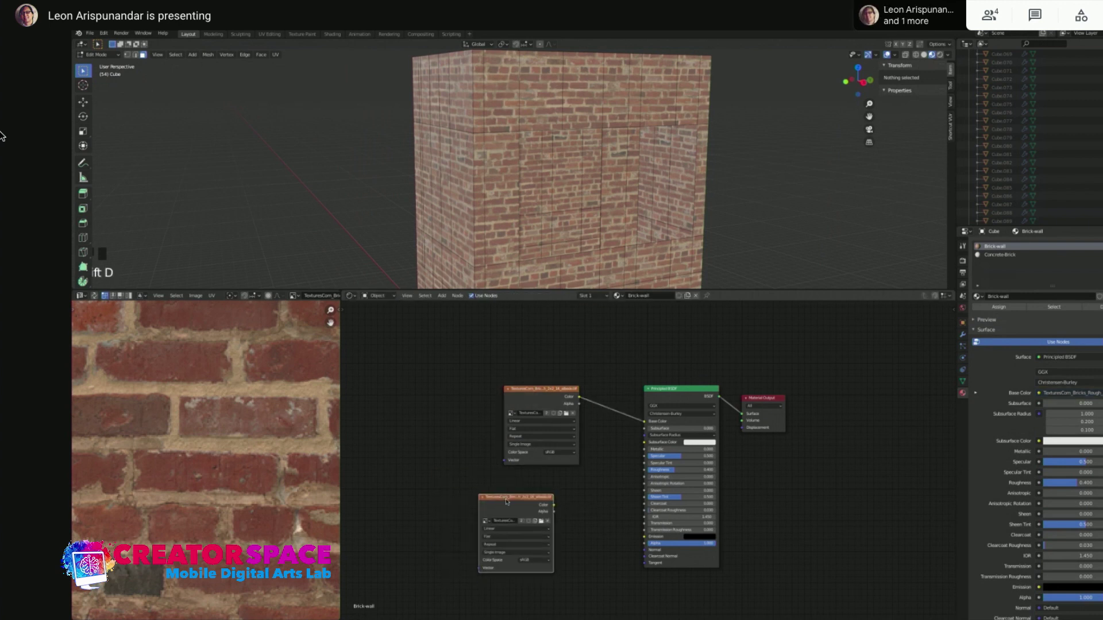
key("shift+d")
left_click(422, 577)
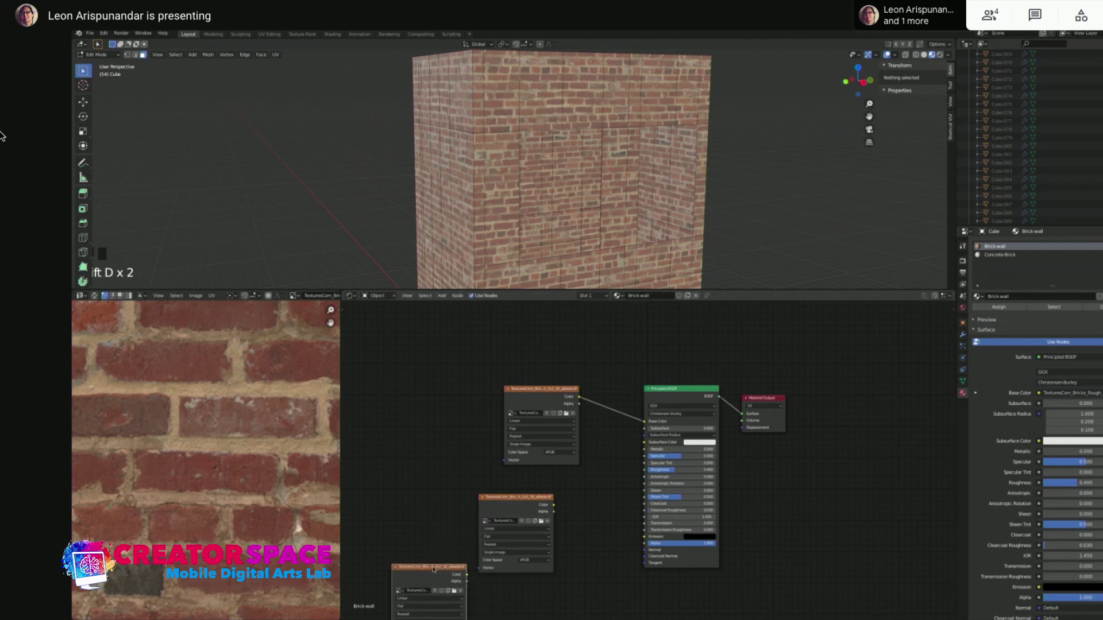
Line up the two duplicated image texture nodes in a column beneath the albedo node
scroll(612, 497, "up", 2)
middle_click_drag(602, 493, 684, 335)
scroll(684, 335, "up", 1)
left_click_drag(515, 425, 579, 517)
left_click_drag(597, 341, 563, 414)
scroll(687, 502, "up", 1)
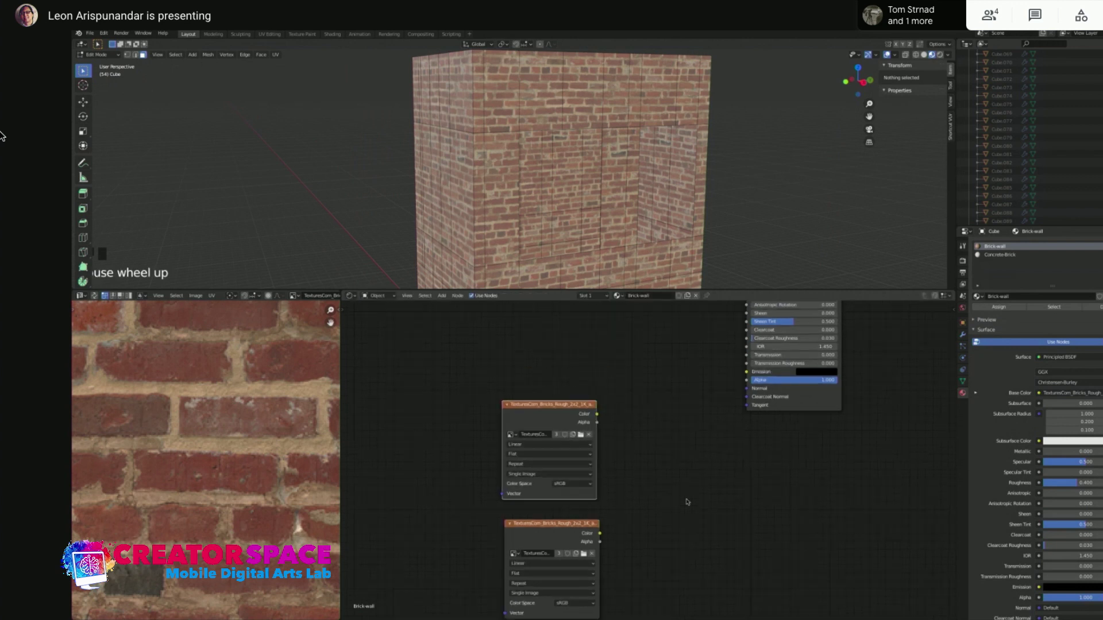
scroll(687, 502, "up", 1)
middle_click_drag(669, 481, 602, 420, "shift")
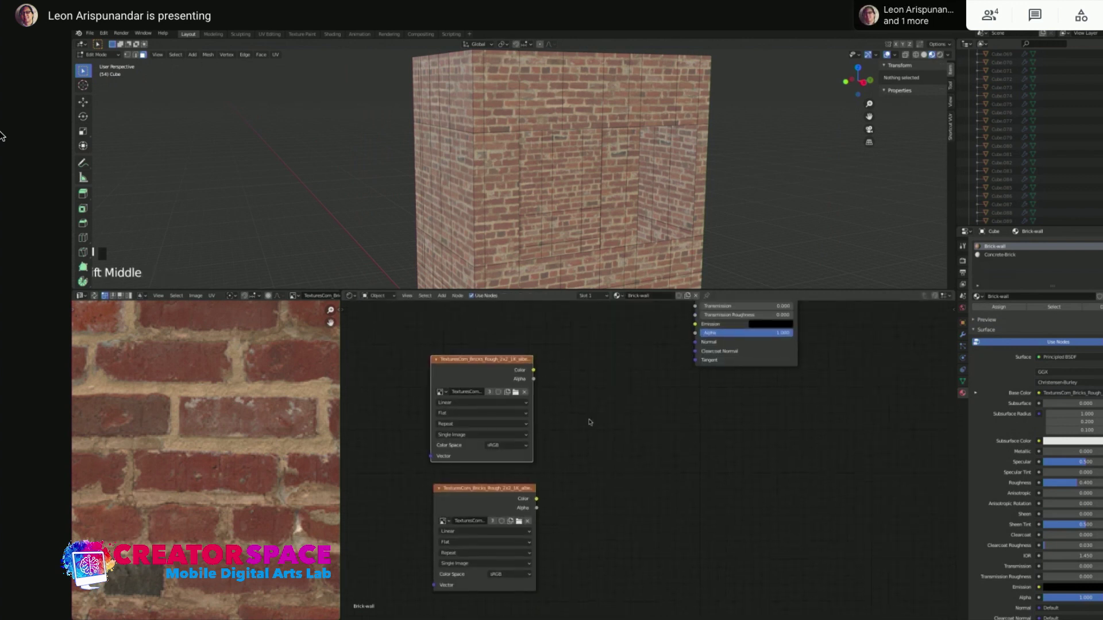
Set the color space of the duplicated brick texture node to Non-Color
left_click(508, 446)
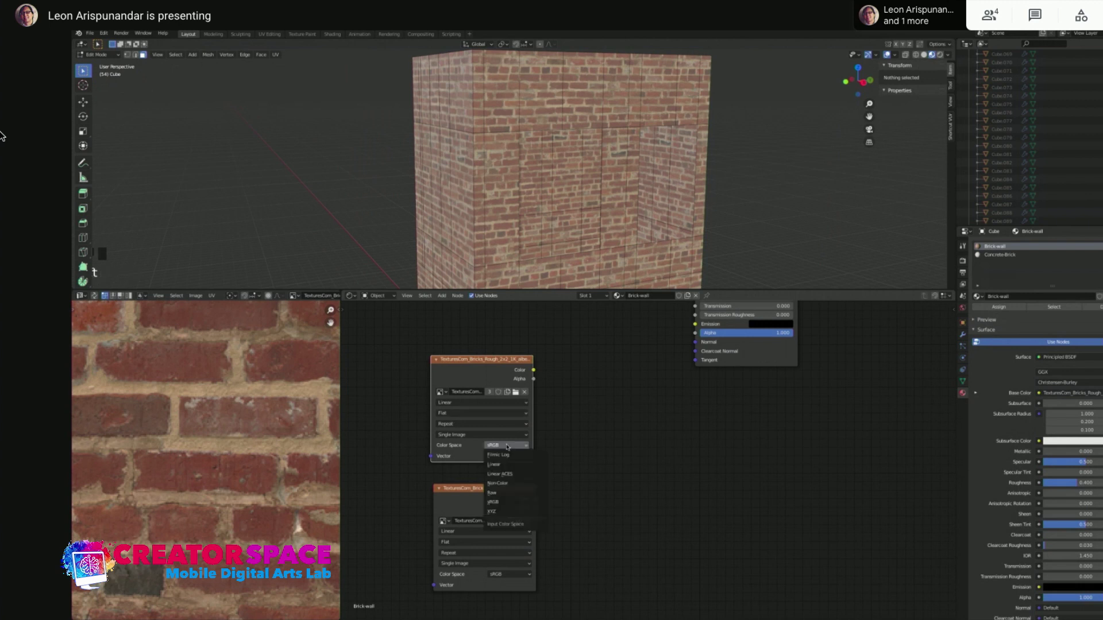
left_click(508, 484)
left_click(506, 575)
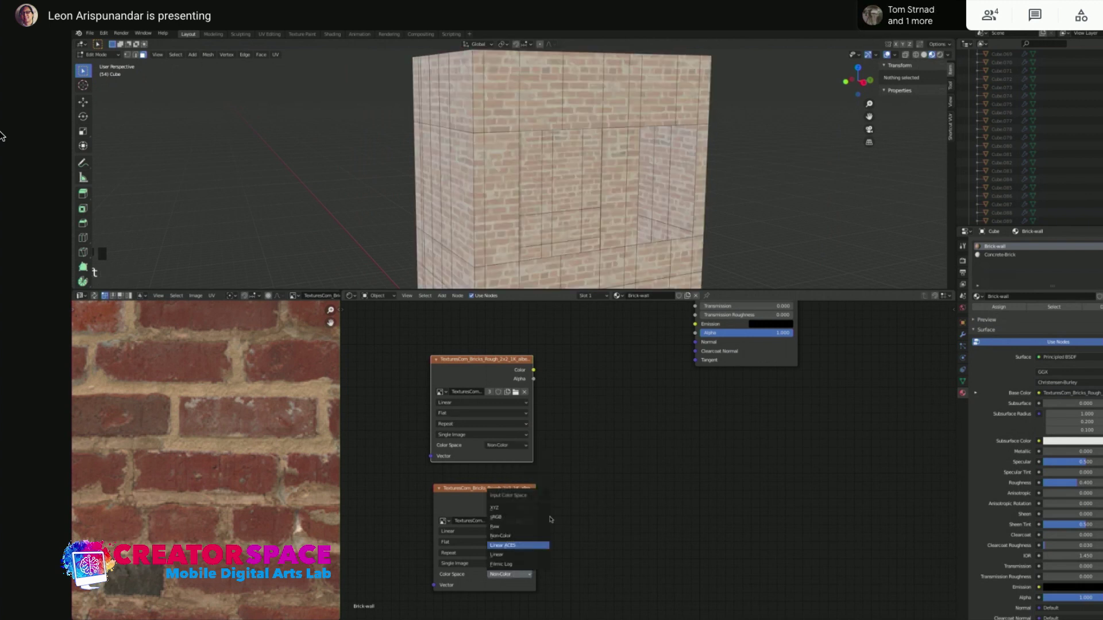
left_click(610, 394)
middle_click_drag(598, 405, 574, 494, "shift")
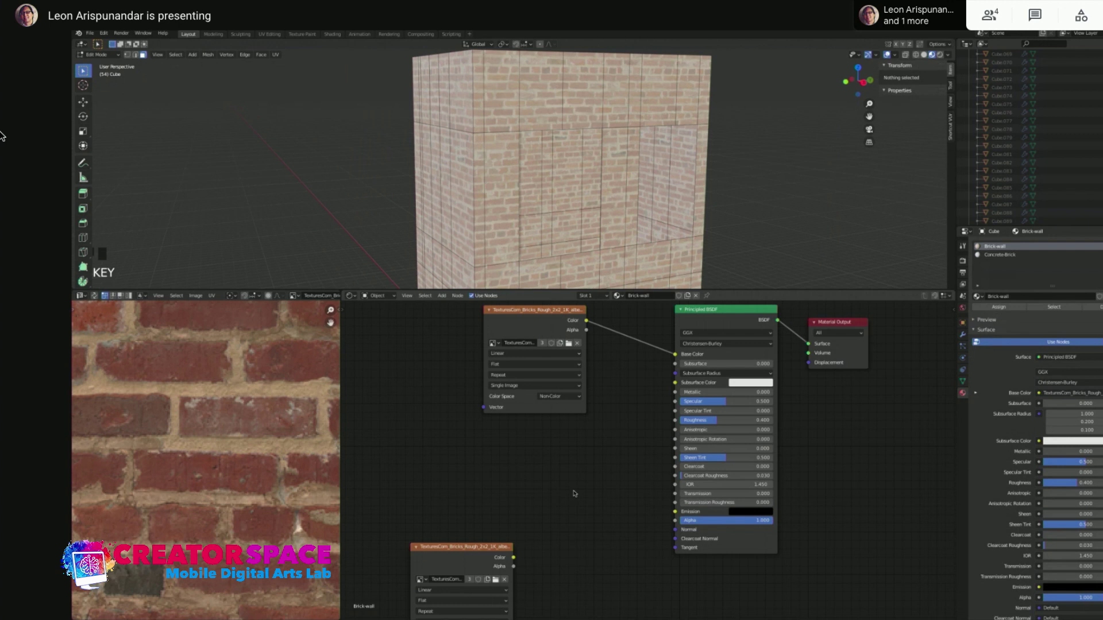
middle_click_drag(556, 492, 570, 431, "shift")
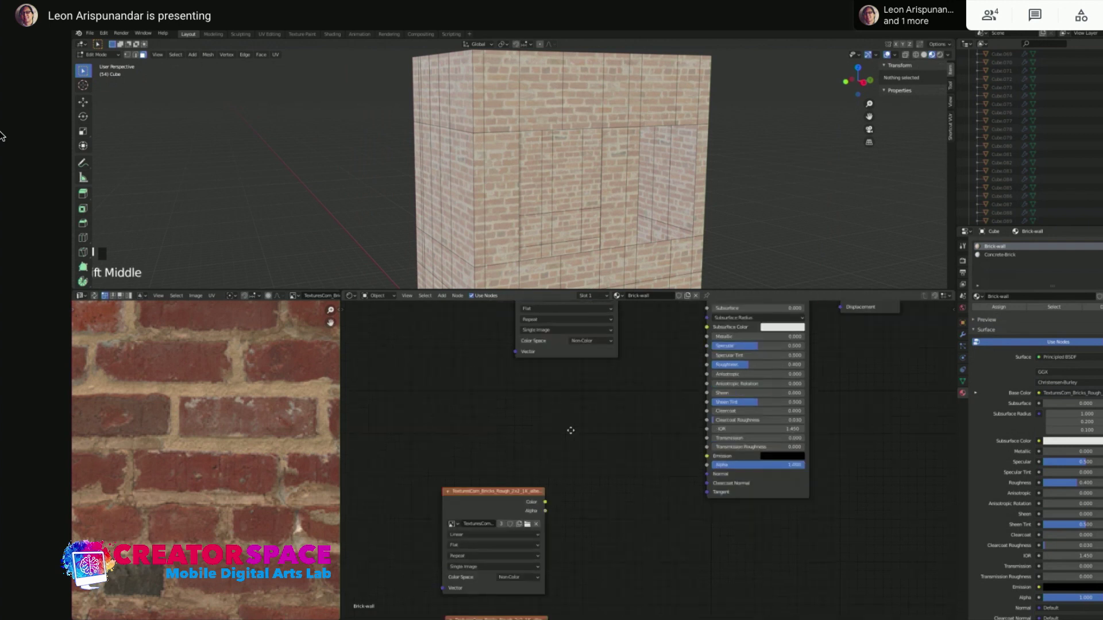
Set the original brick albedo texture node's color space back to sRGB
left_click(613, 340)
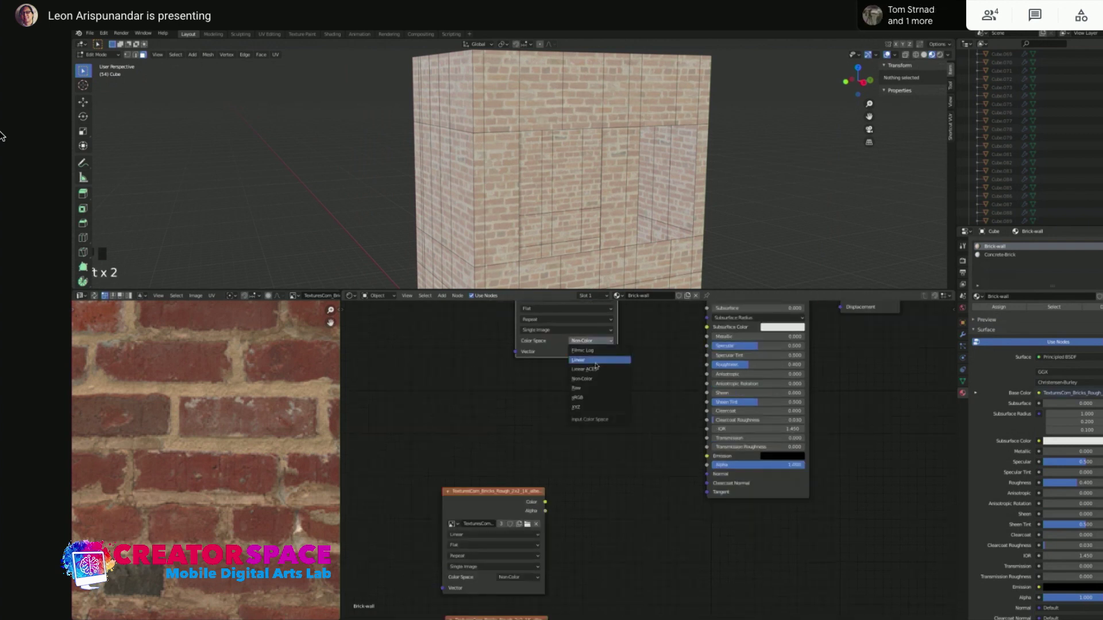
left_click(676, 374)
key("super+z")
key("super+z")
key("super+z")
key("super+z")
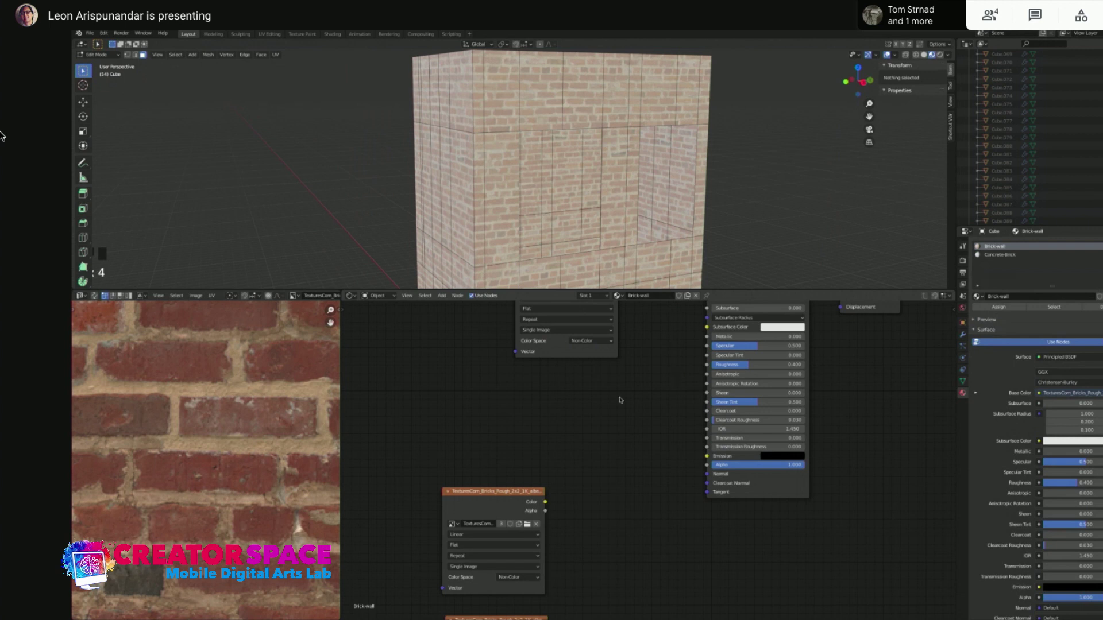
key("t")
key("t")
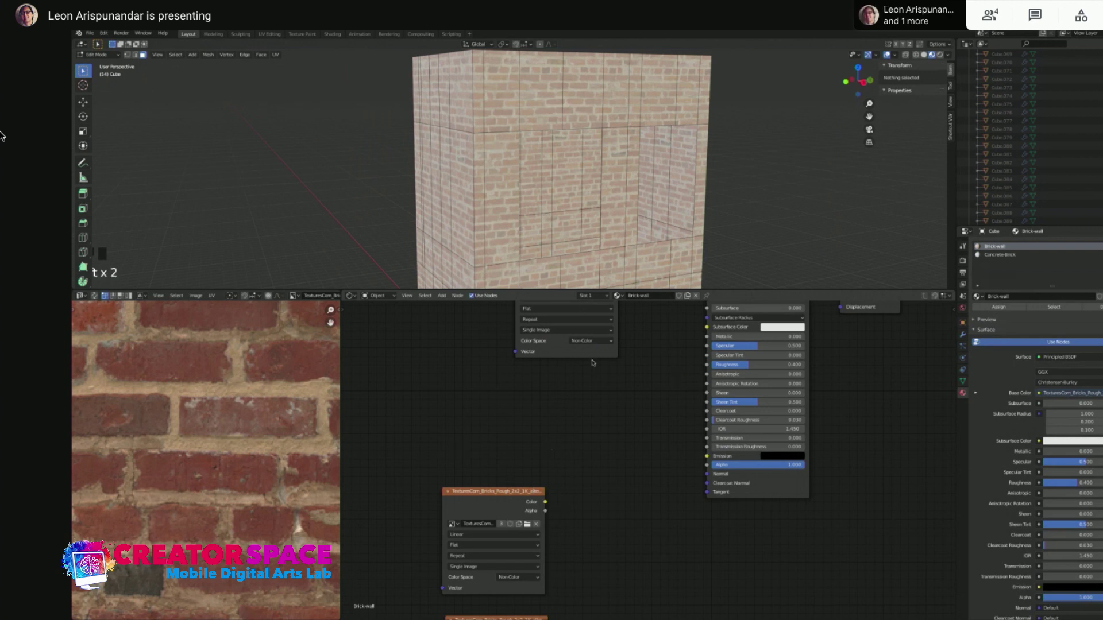
key("t")
left_click(597, 343)
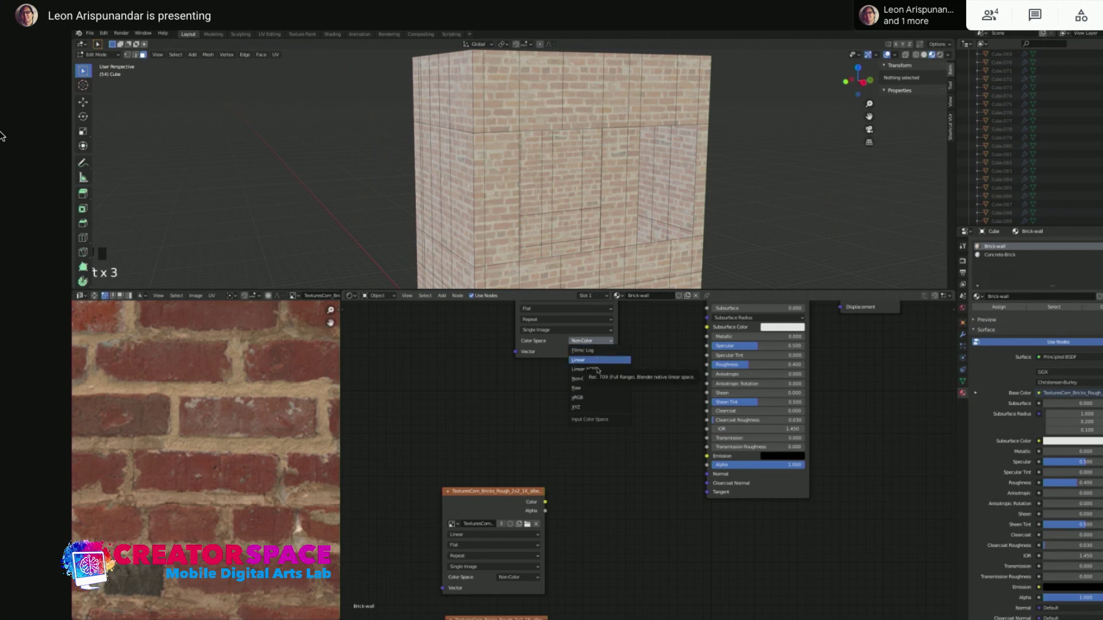
left_click(596, 398)
Delete both duplicated image texture nodes from the Brick-wall material
left_click_drag(399, 461, 567, 570)
key("Delete")
scroll(565, 534, "up", 1, "shift")
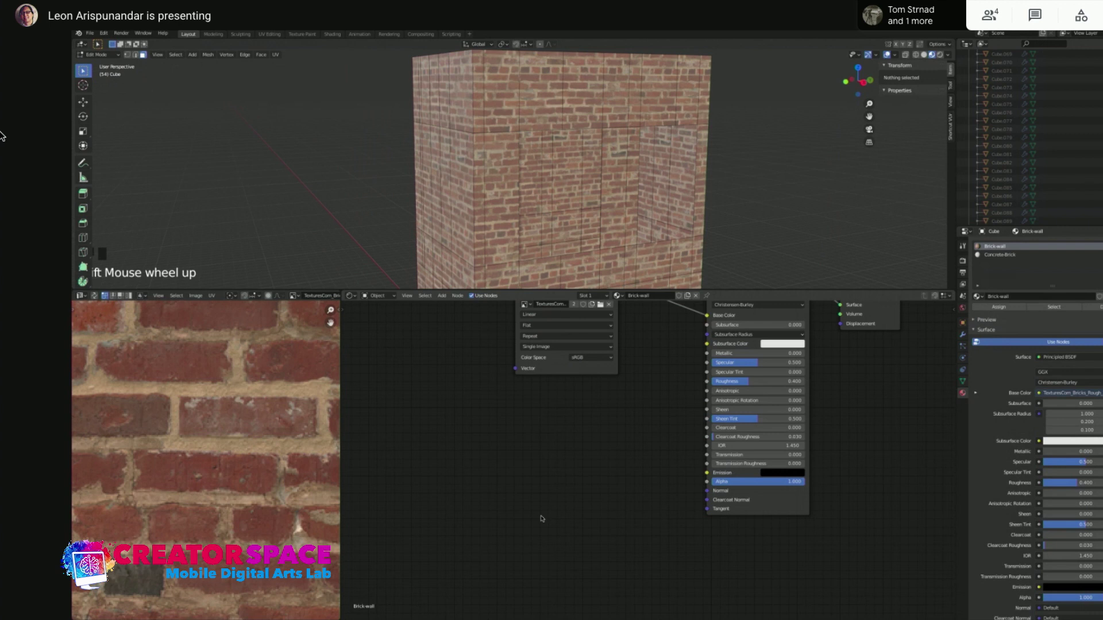
scroll(543, 519, "down", 2)
middle_click_drag(544, 522, 497, 544, "shift")
left_click(448, 470)
key("Delete")
left_click(441, 450)
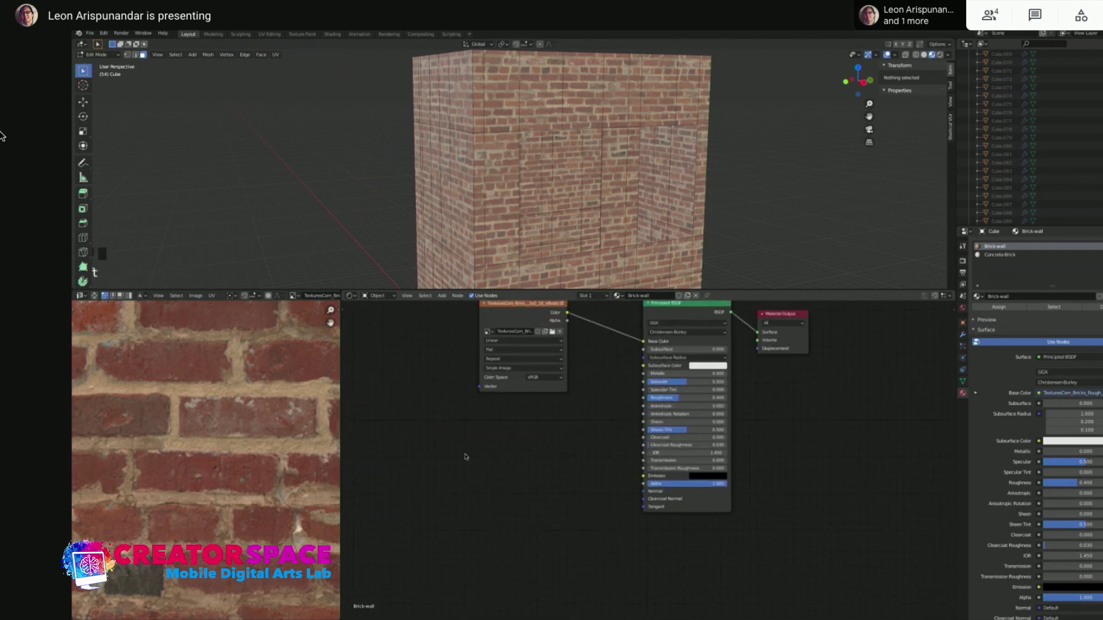
Add a new Image Texture node below the albedo node and load the 2x2 1K brick normal map into it
left_click(517, 320)
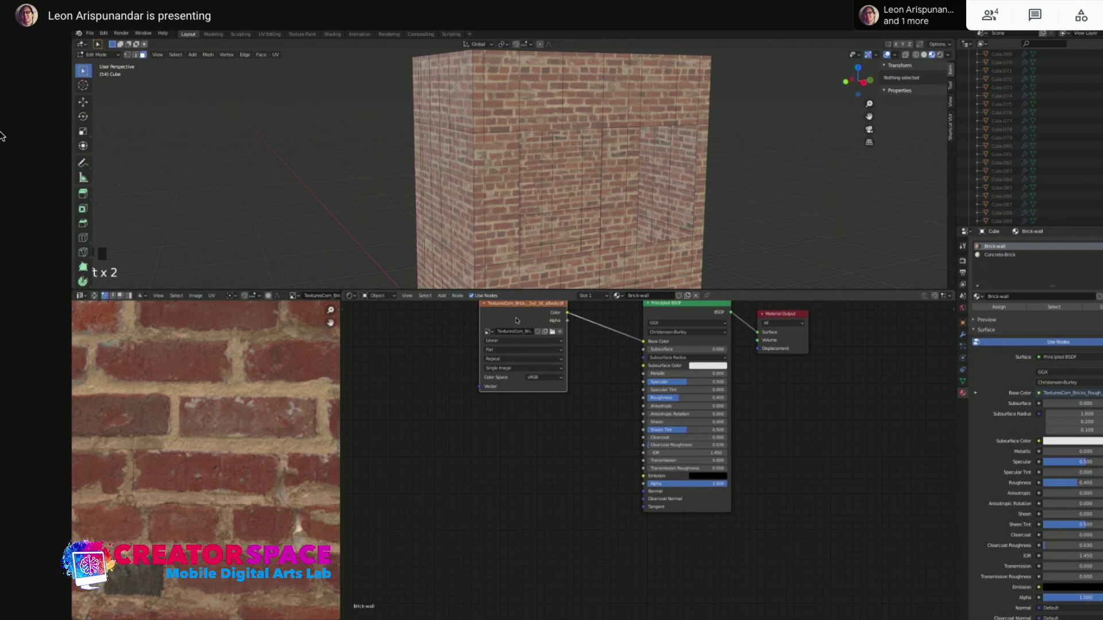
key("t")
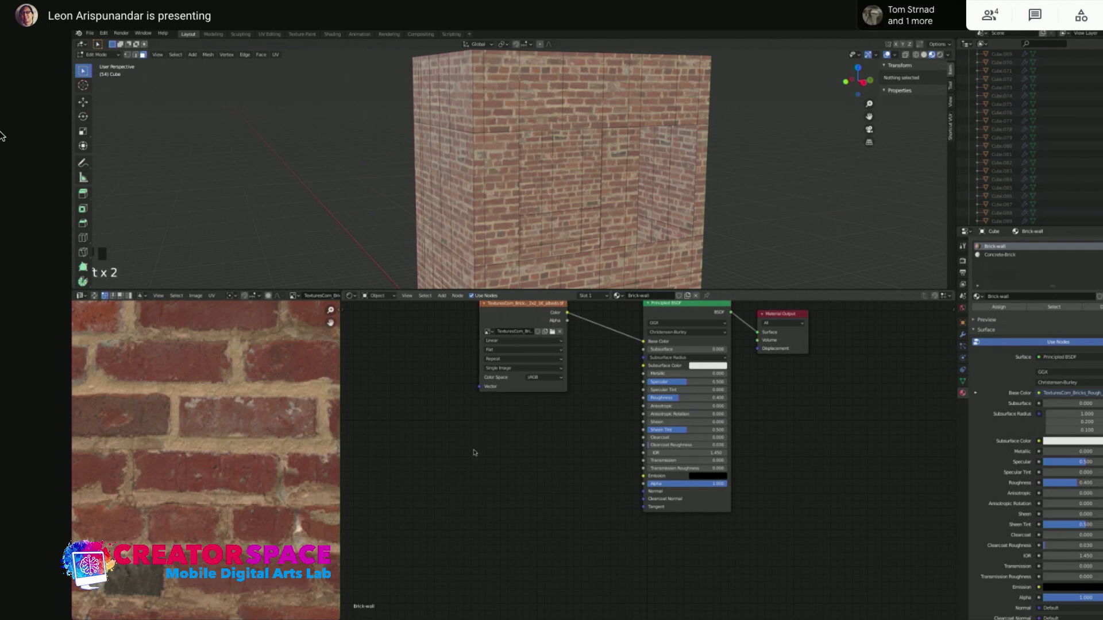
key("super")
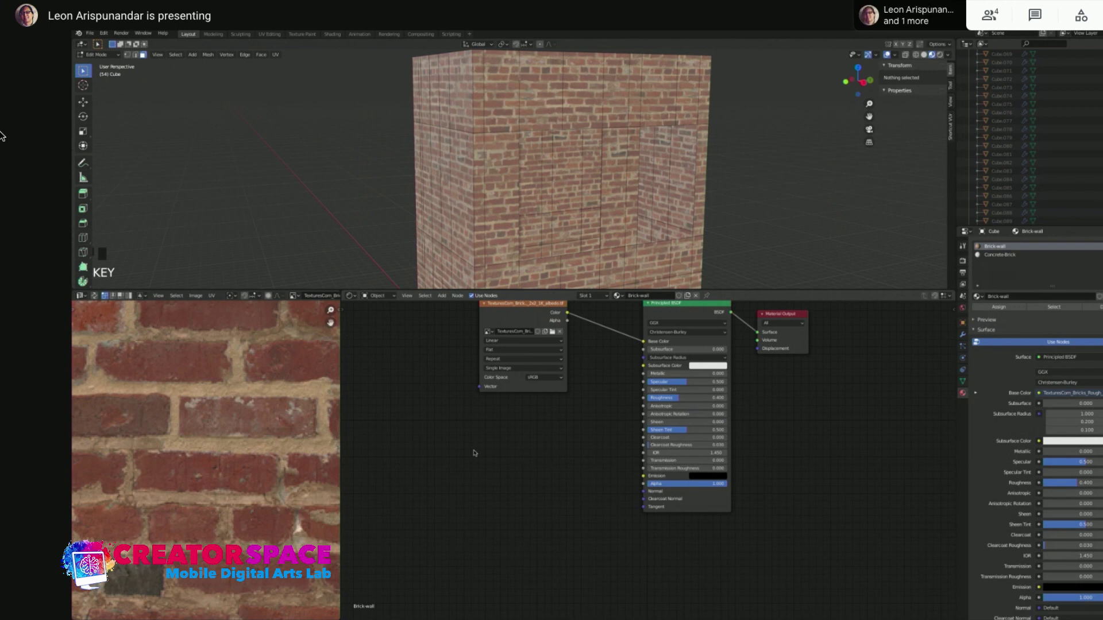
key("t")
key("shift+a")
mouse_move(503, 445)
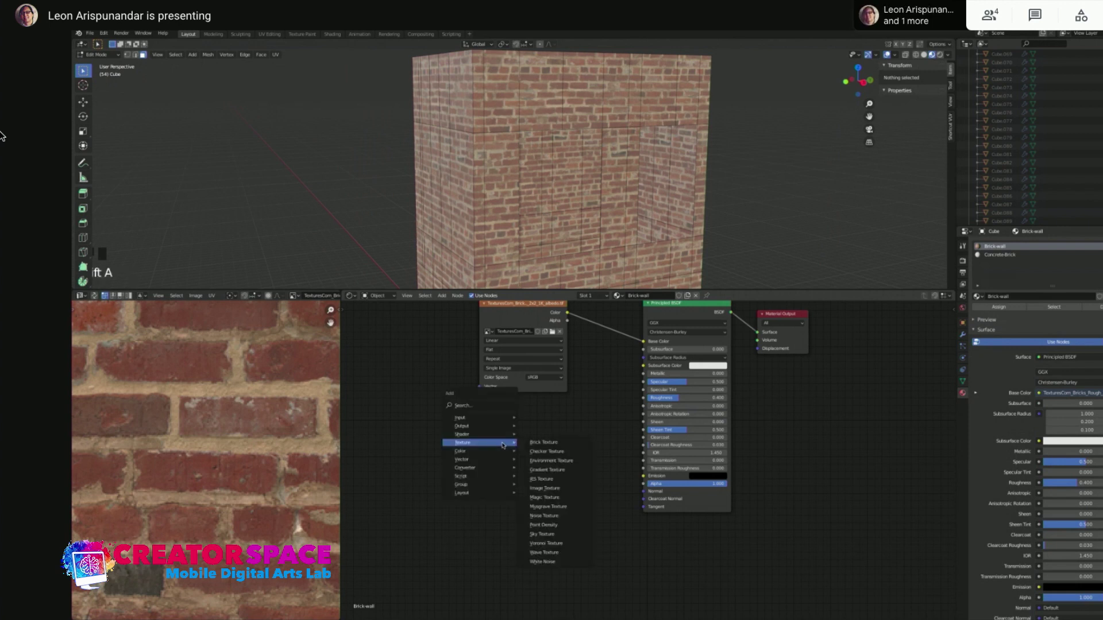
left_click(553, 489)
left_click(450, 519)
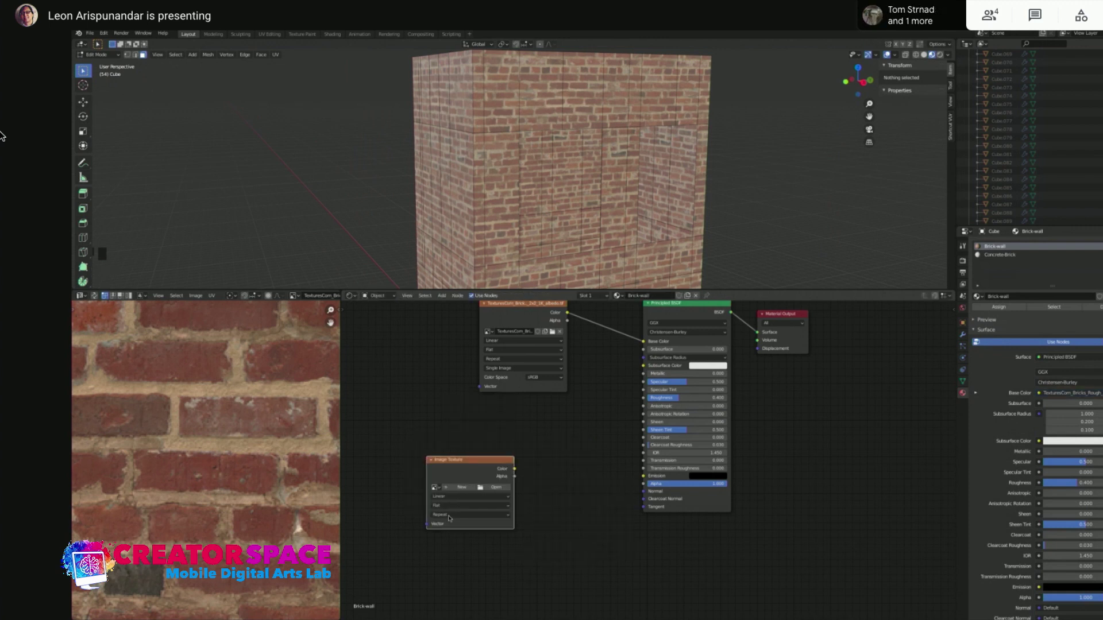
left_click(496, 488)
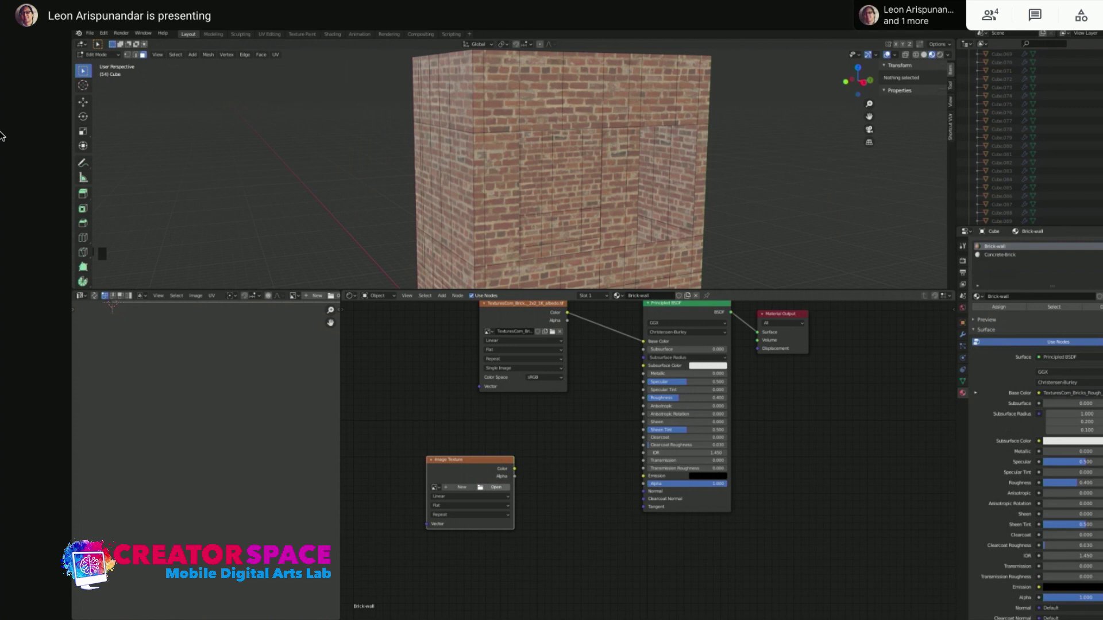
Move the normal map node down and add another Image Texture node between it and the albedo node
left_click_drag(487, 461, 494, 541)
key("shift+a")
mouse_move(504, 462)
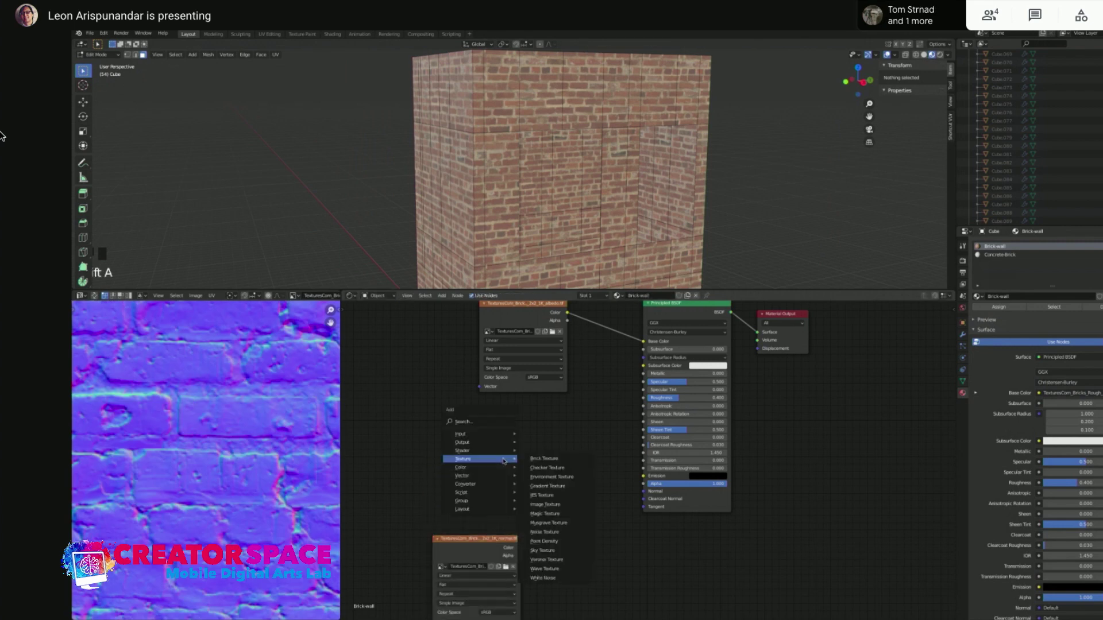
left_click(544, 504)
left_click(496, 483)
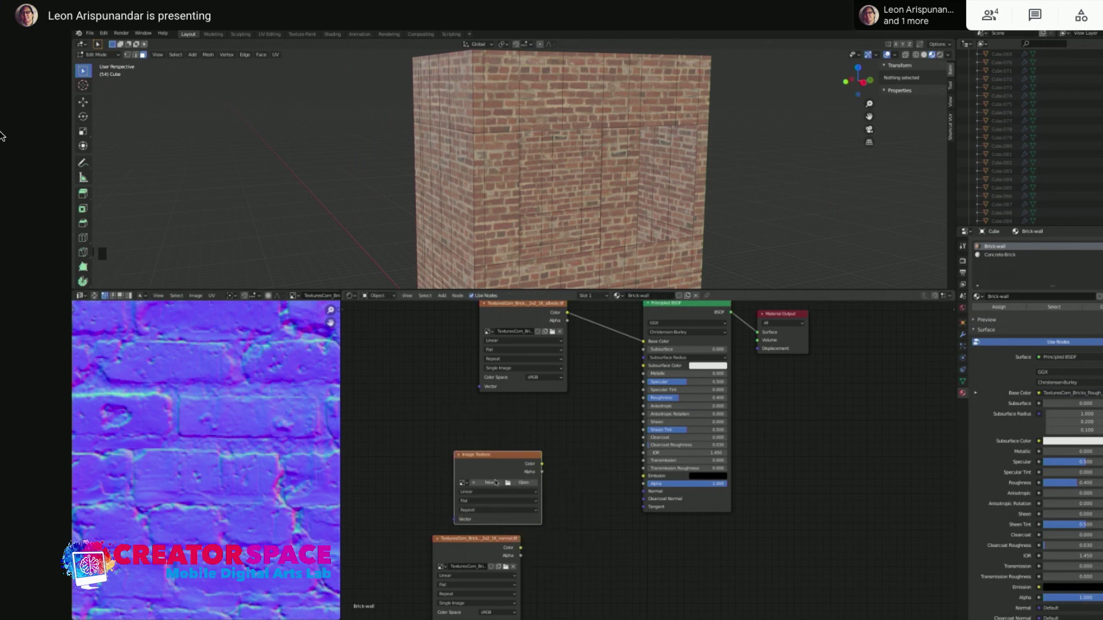
Load the 2x2 1K brick roughness map into the empty Image Texture node and place it between the albedo and normal nodes
key("t")
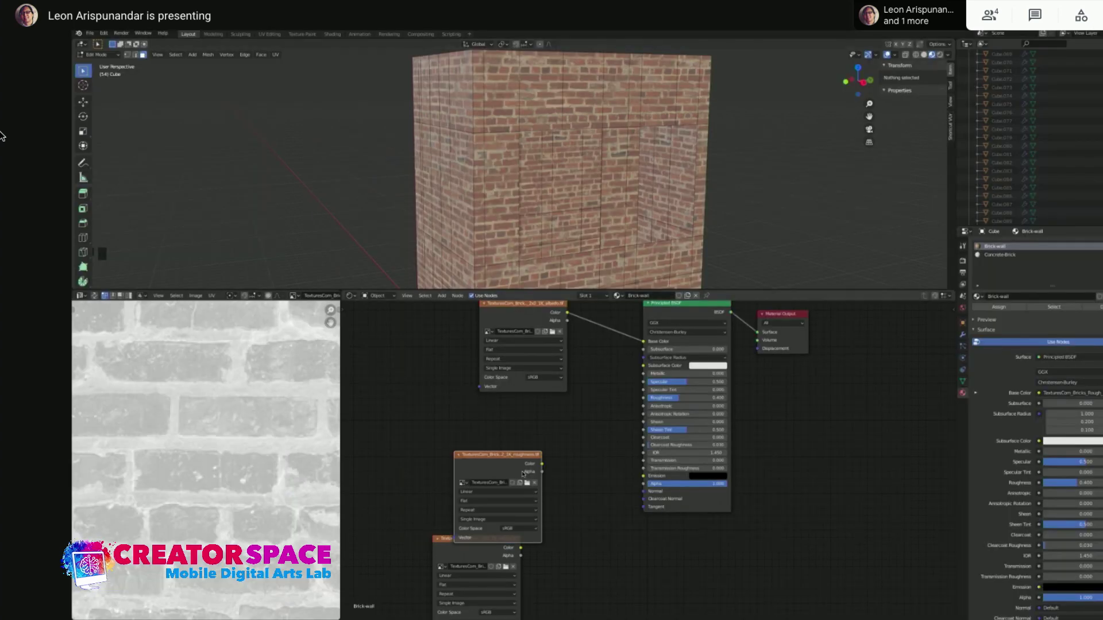
left_click_drag(513, 454, 513, 408)
left_click(512, 408)
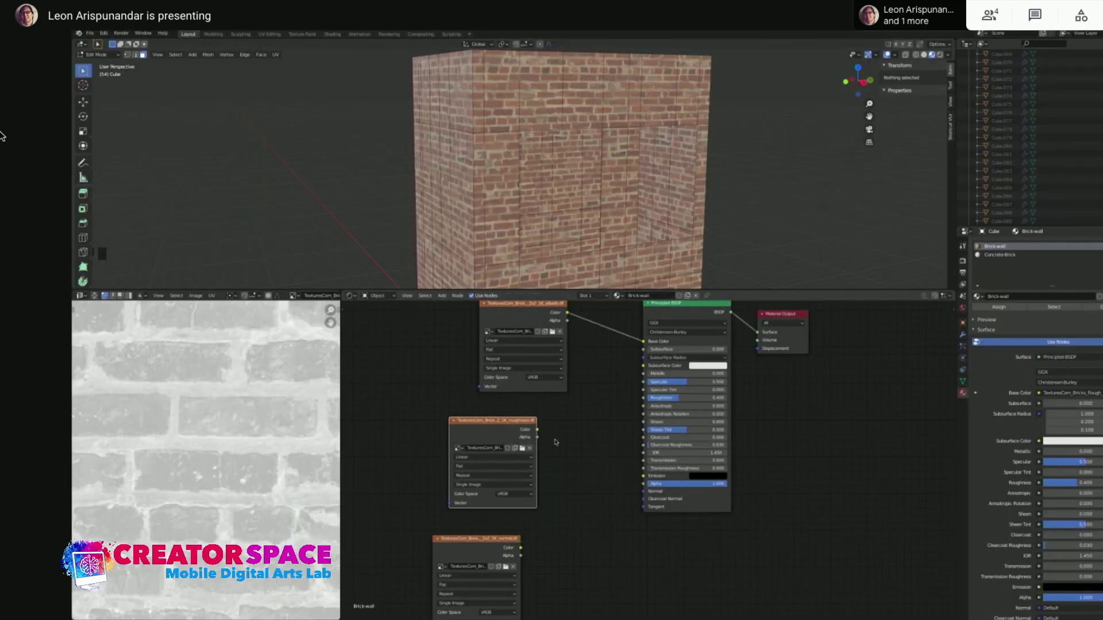
scroll(556, 442, "down", 2)
middle_click_drag(574, 454, 490, 385)
scroll(489, 385, "up", 2)
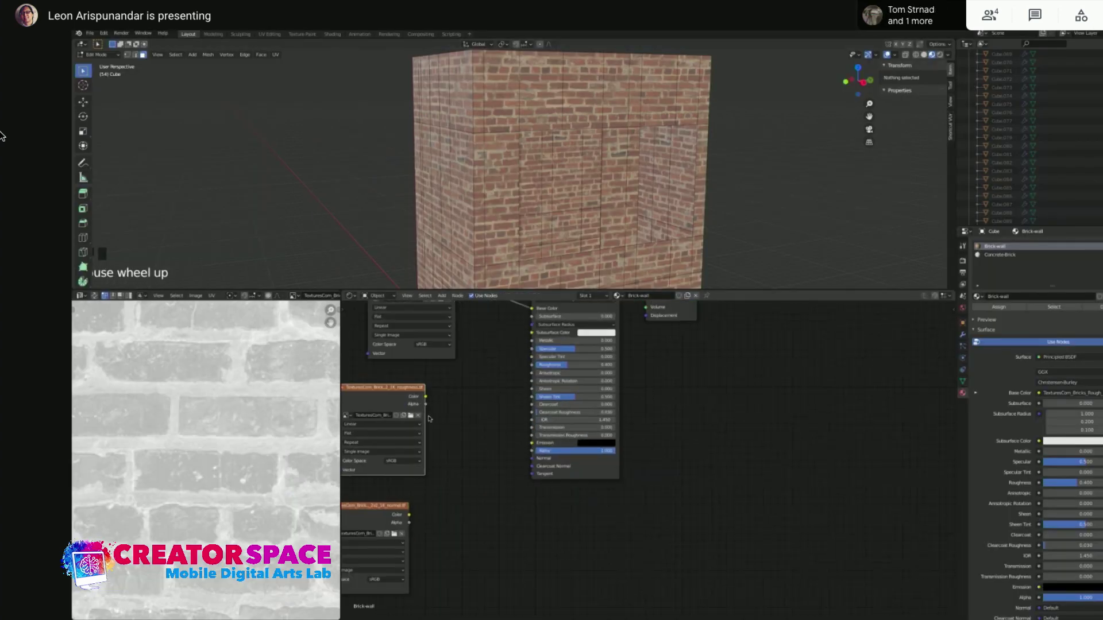
Set the color space of both the roughness and the normal image texture nodes to Non-Color
middle_click_drag(429, 419, 462, 389, "shift")
left_click(420, 451)
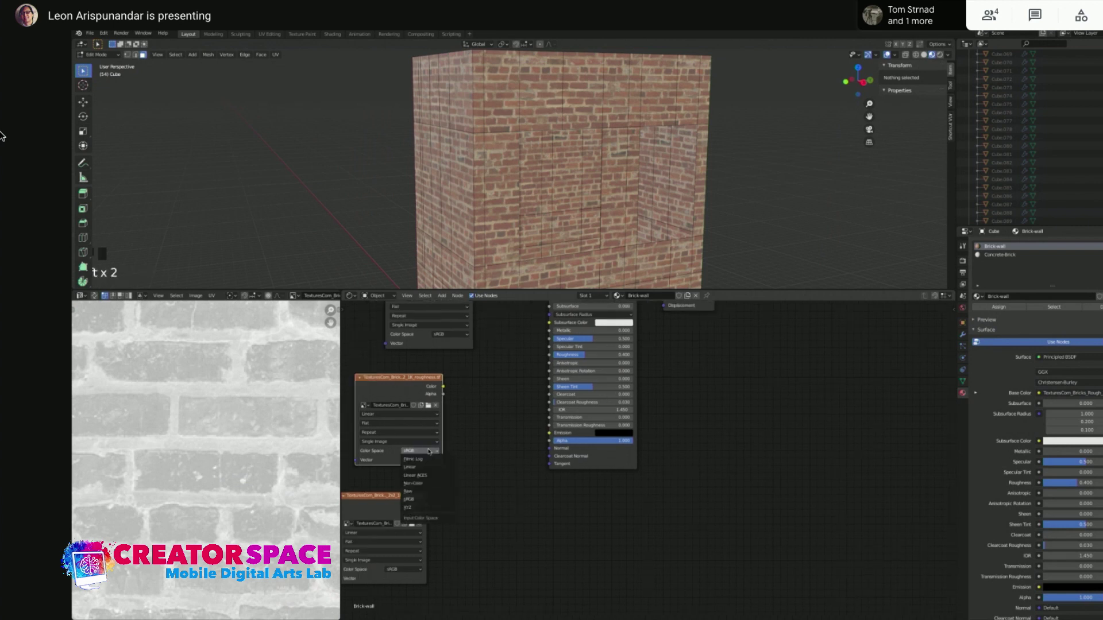
left_click(423, 484)
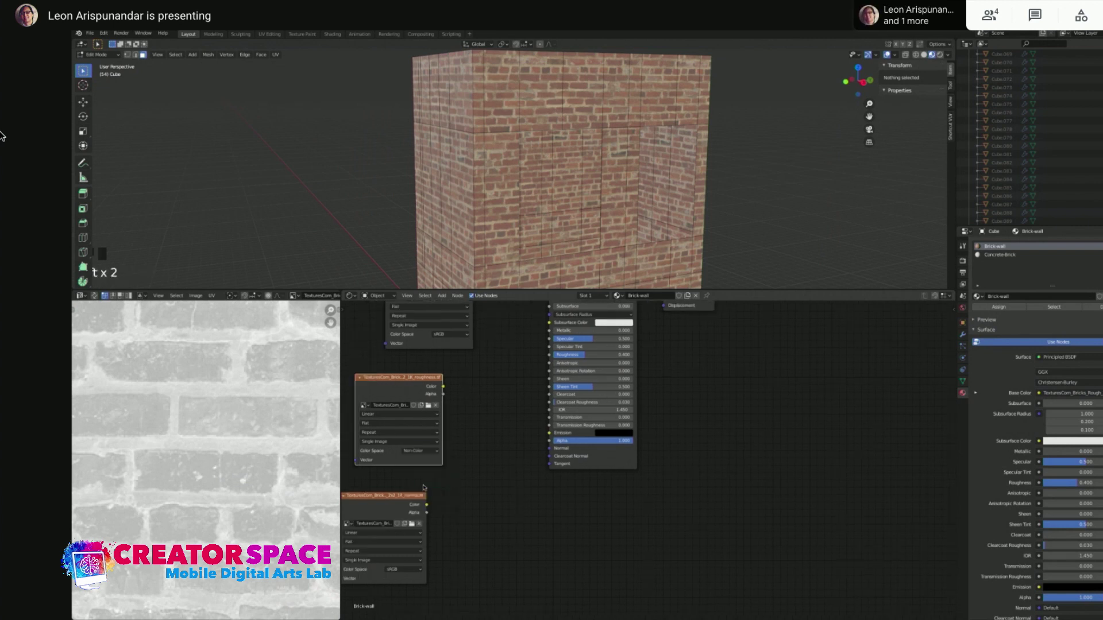
left_click(419, 567)
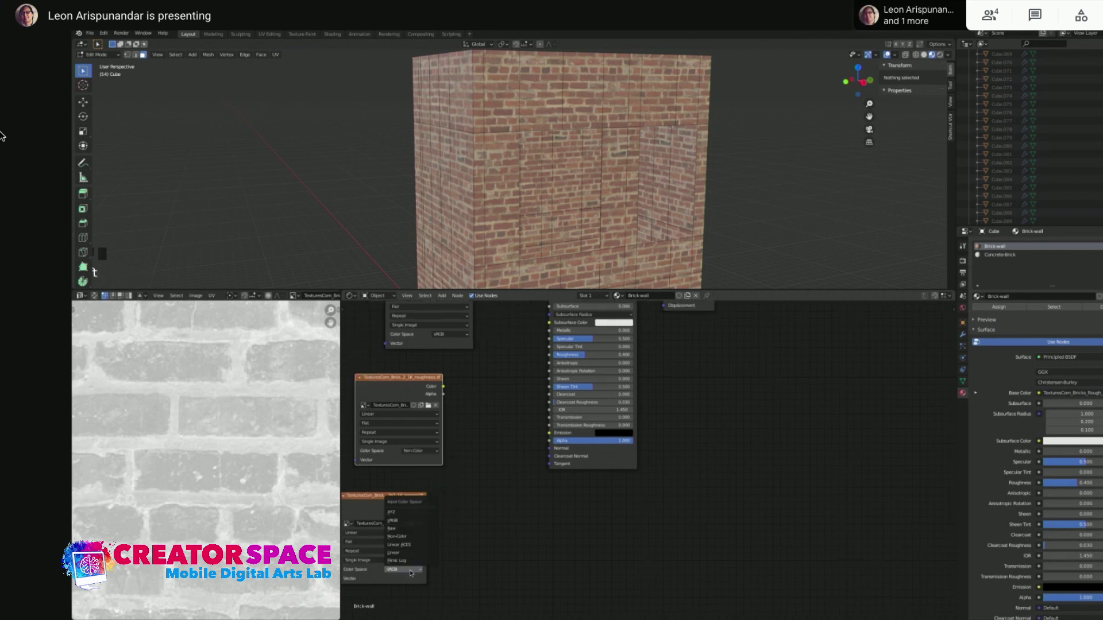
left_click(413, 536)
key("t")
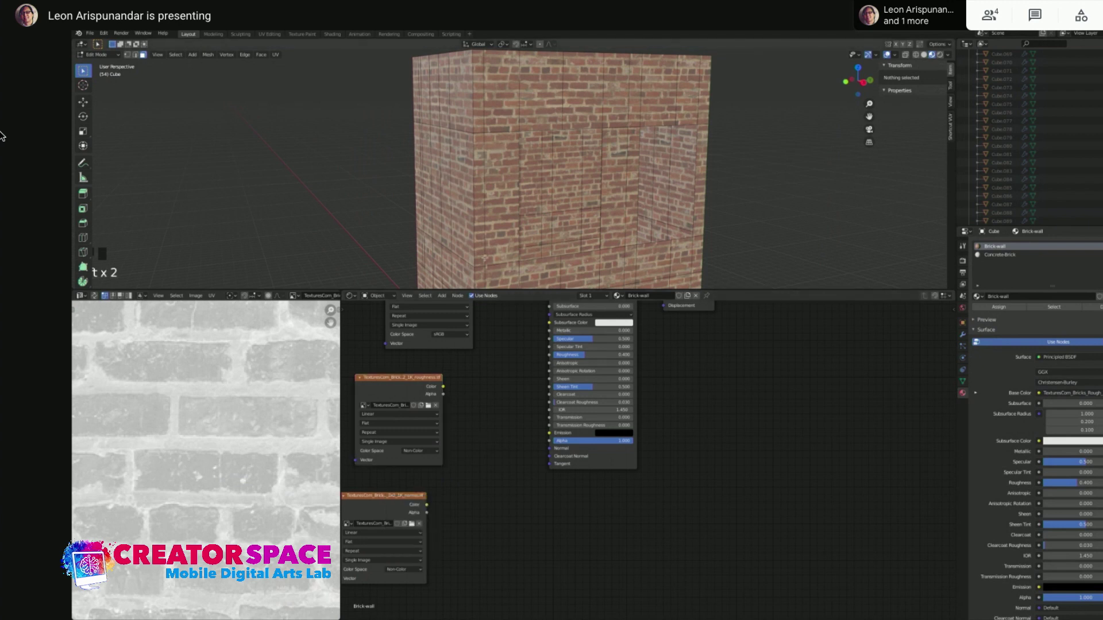
Reposition the roughness texture node and connect its Color output to the Principled BSDF's Roughness input
left_click(415, 380)
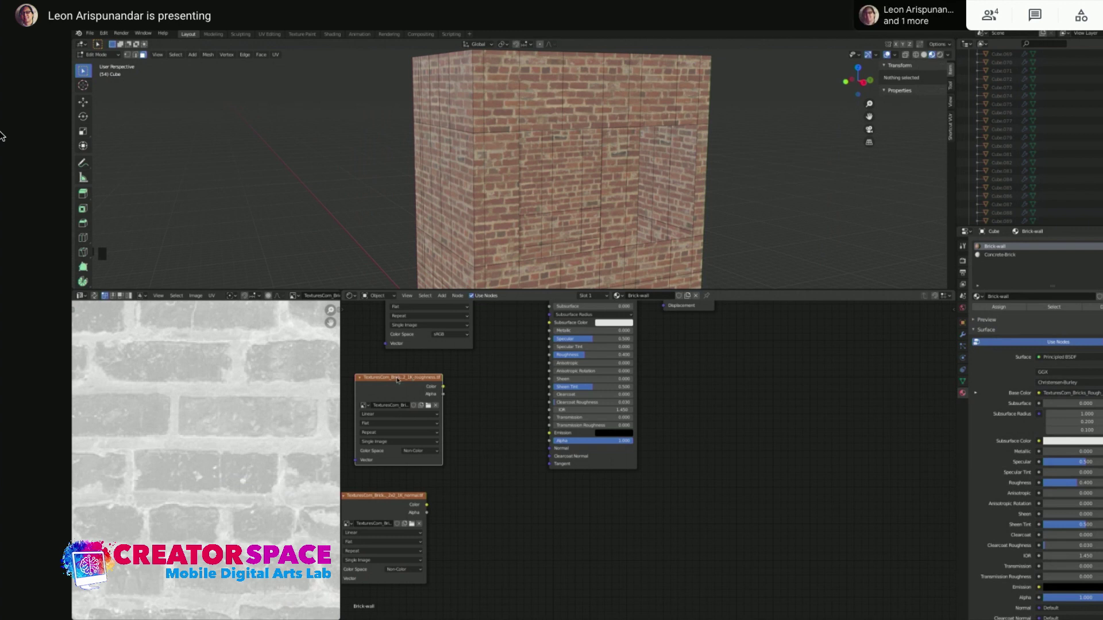
left_click_drag(385, 380, 395, 374)
key("t")
left_click_drag(454, 382, 540, 380)
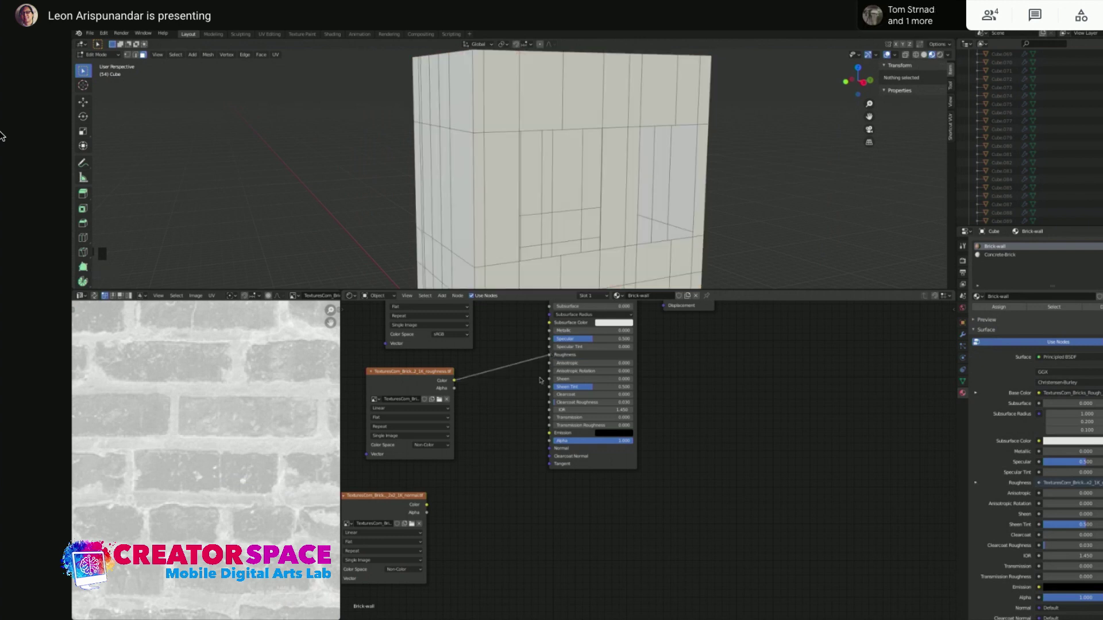
key("t")
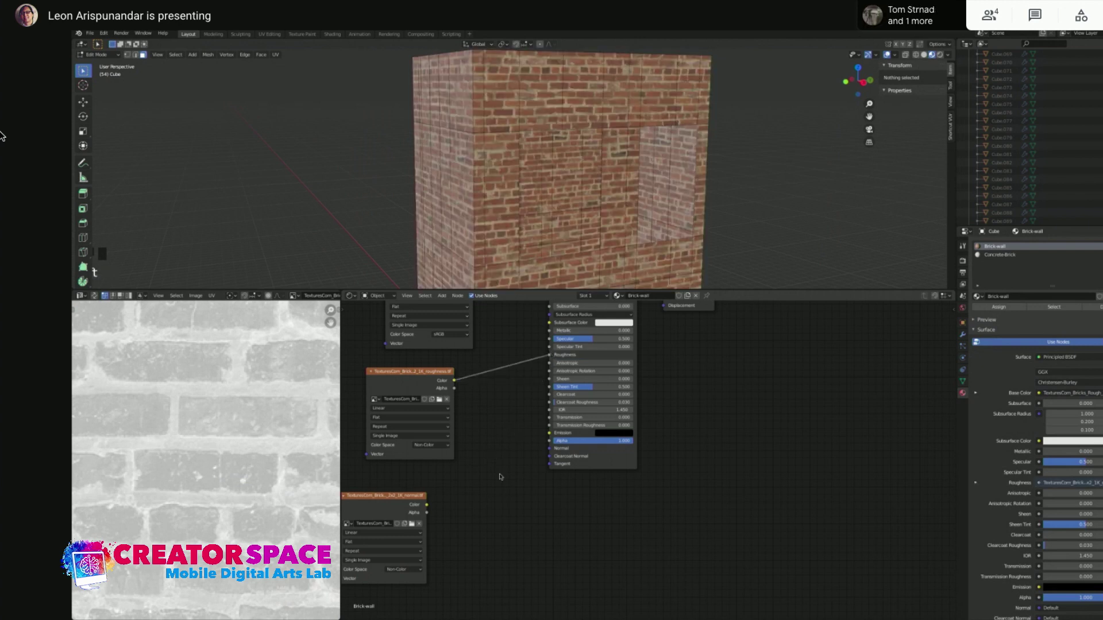
Select the brick normal texture node and move it slightly lower, away from the roughness node
left_click(398, 498)
key("t")
left_click(471, 525)
mouse_move(396, 496)
left_mouse_down()
mouse_move(415, 513)
mouse_move(402, 514)
left_mouse_up()
key("shift+a")
mouse_move(492, 514)
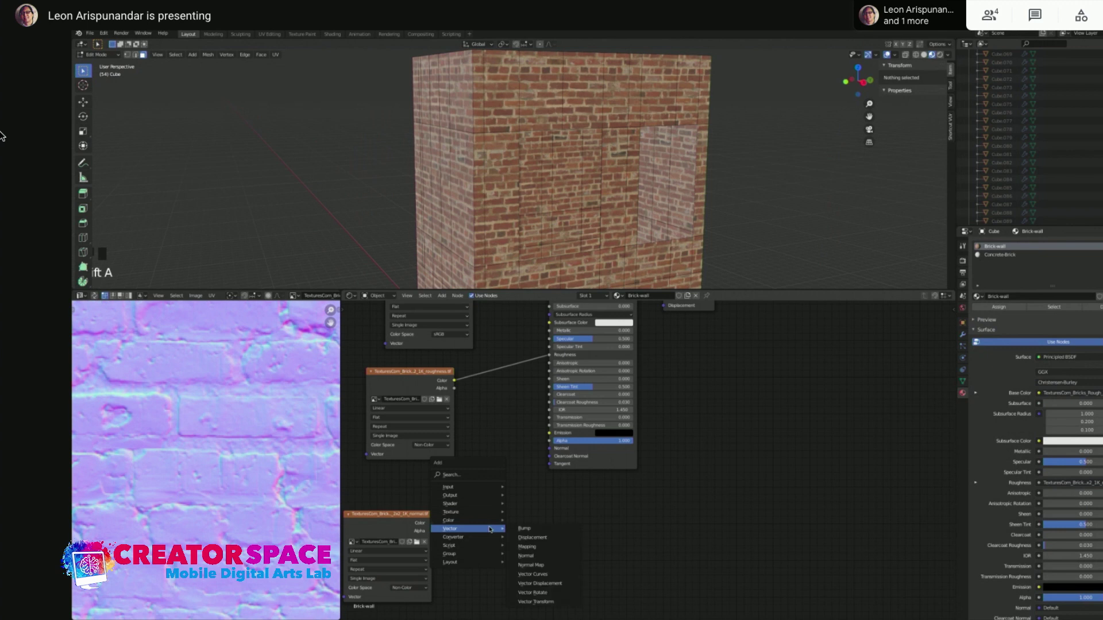
left_click(540, 565)
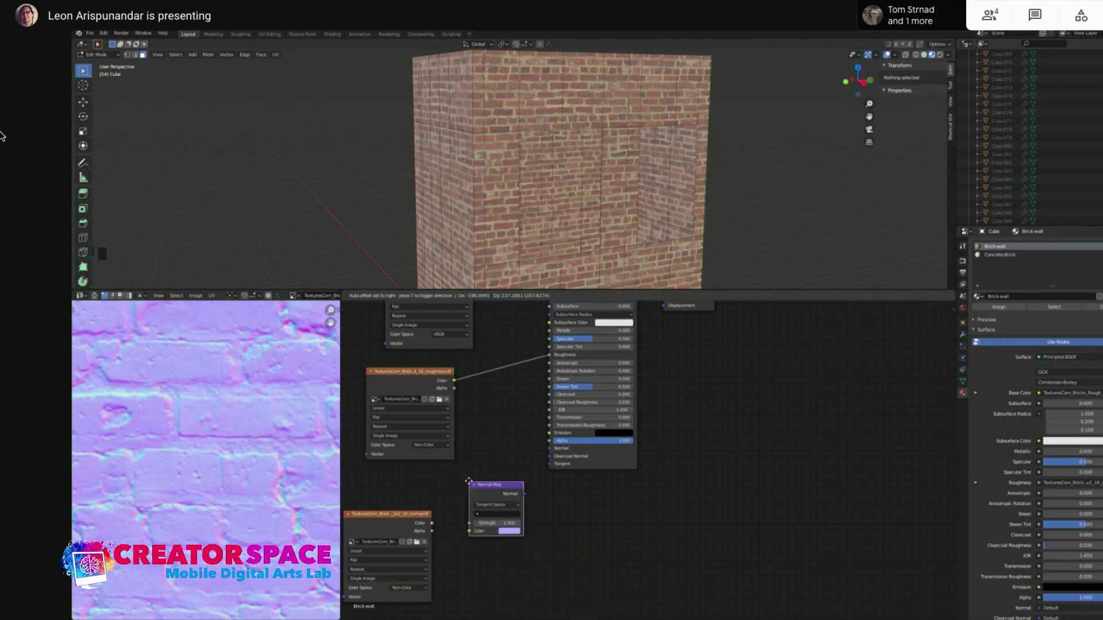
left_click(488, 481)
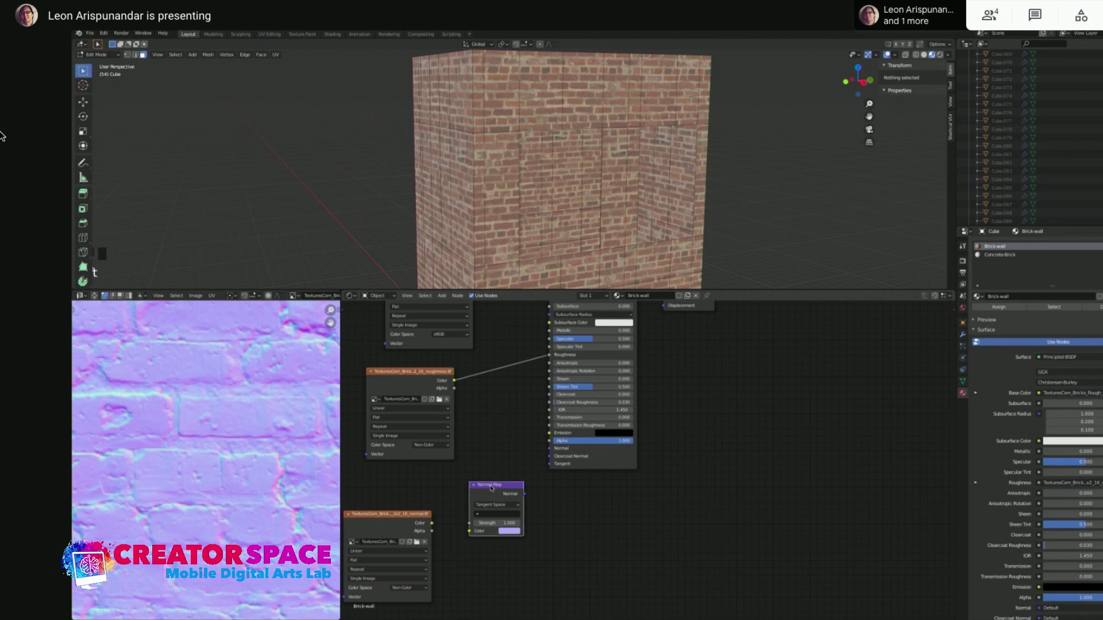
key("Delete")
key("shift+a")
mouse_move(491, 494)
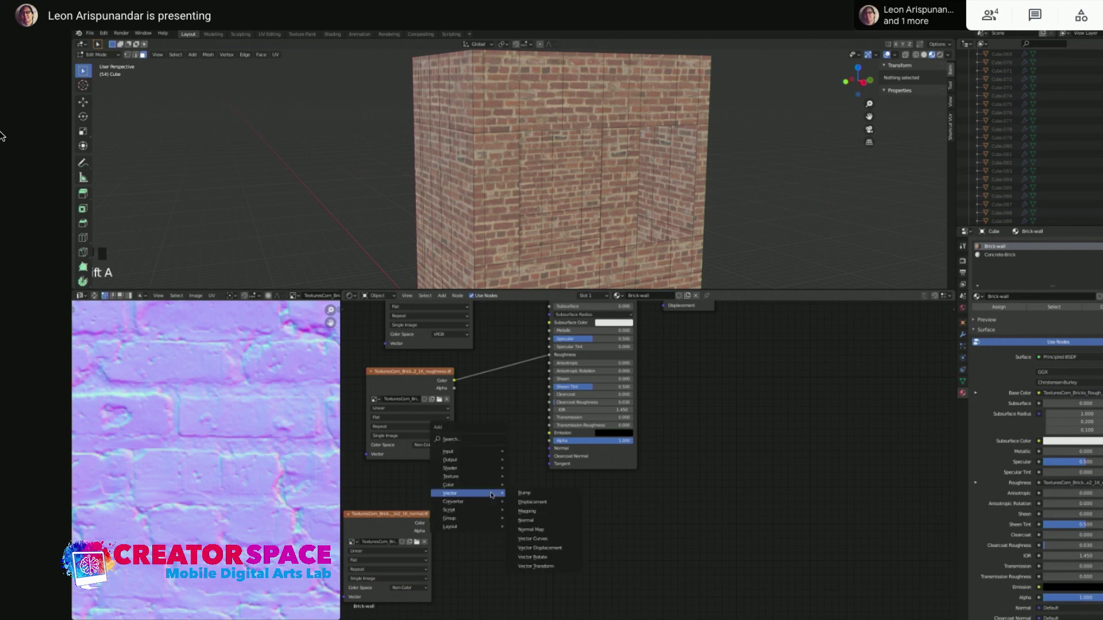
left_click(525, 521)
left_click(458, 486)
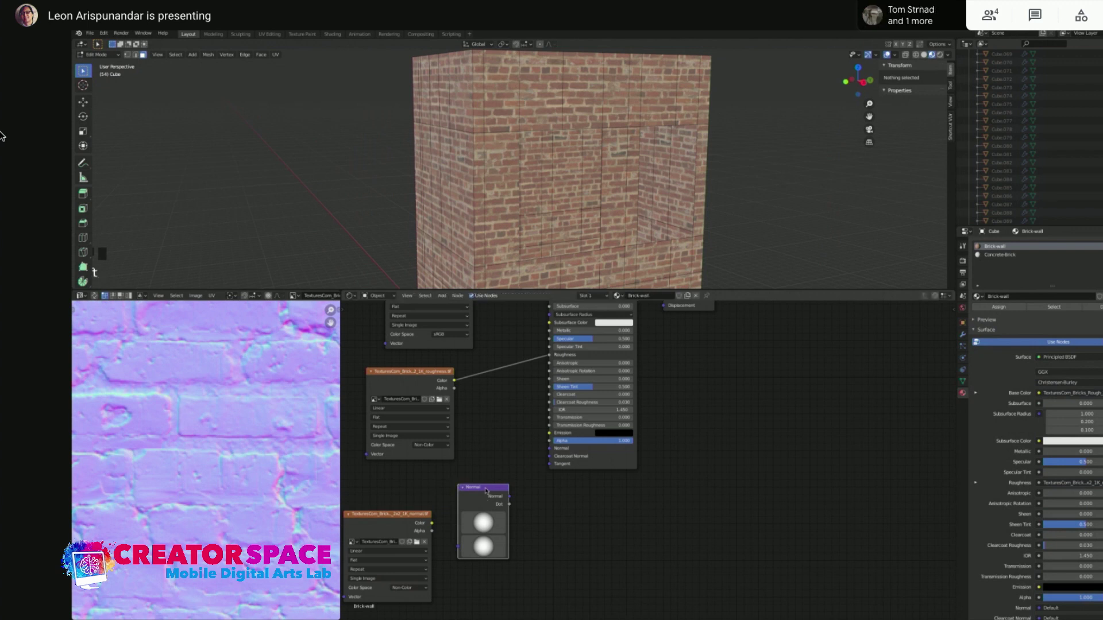
key("x")
Add a Normal Map node beside the brick normal texture and connect the texture's Color output to its Color input
key("shift+a")
mouse_move(498, 485)
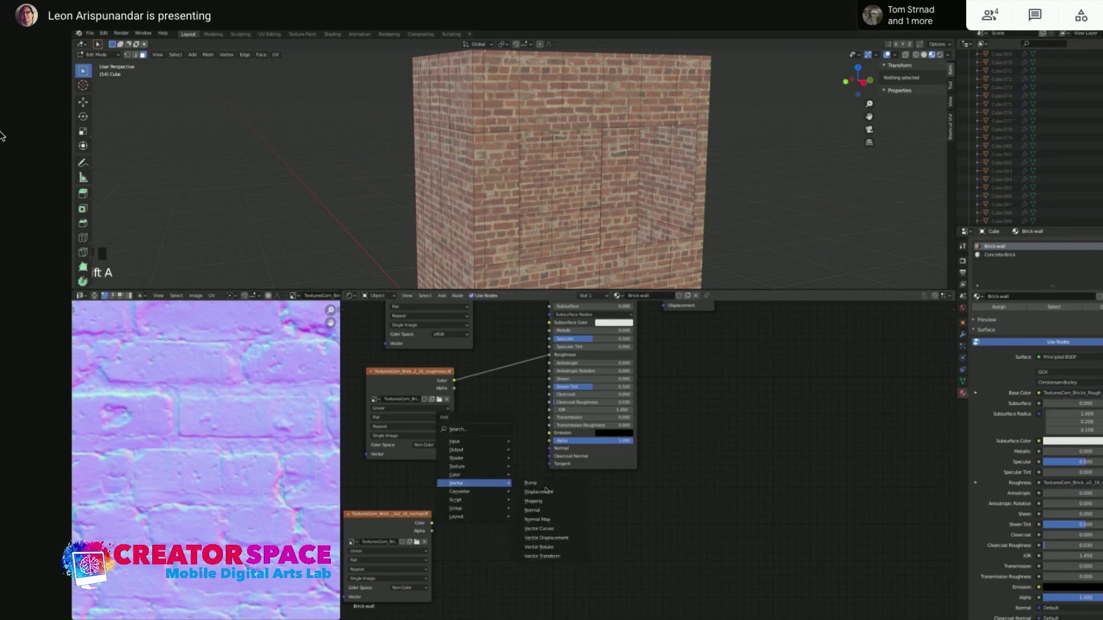
left_click(532, 520)
left_click(485, 517)
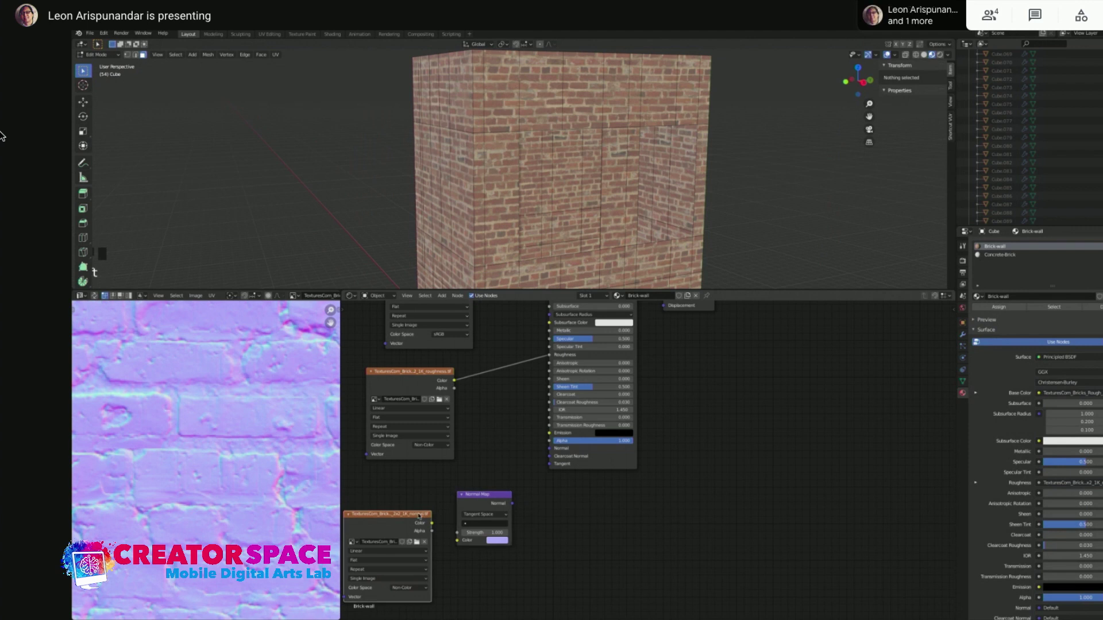
left_click_drag(419, 515, 458, 540)
scroll(447, 556, "up", 5)
middle_click_drag(447, 558, 534, 513, "shift")
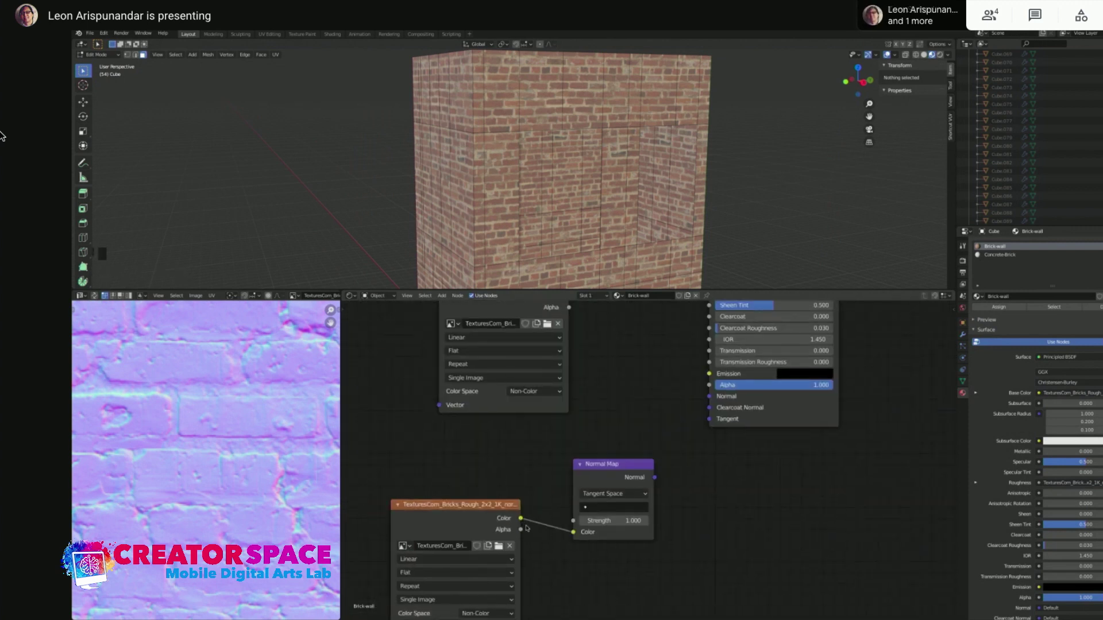
left_click_drag(521, 519, 572, 531)
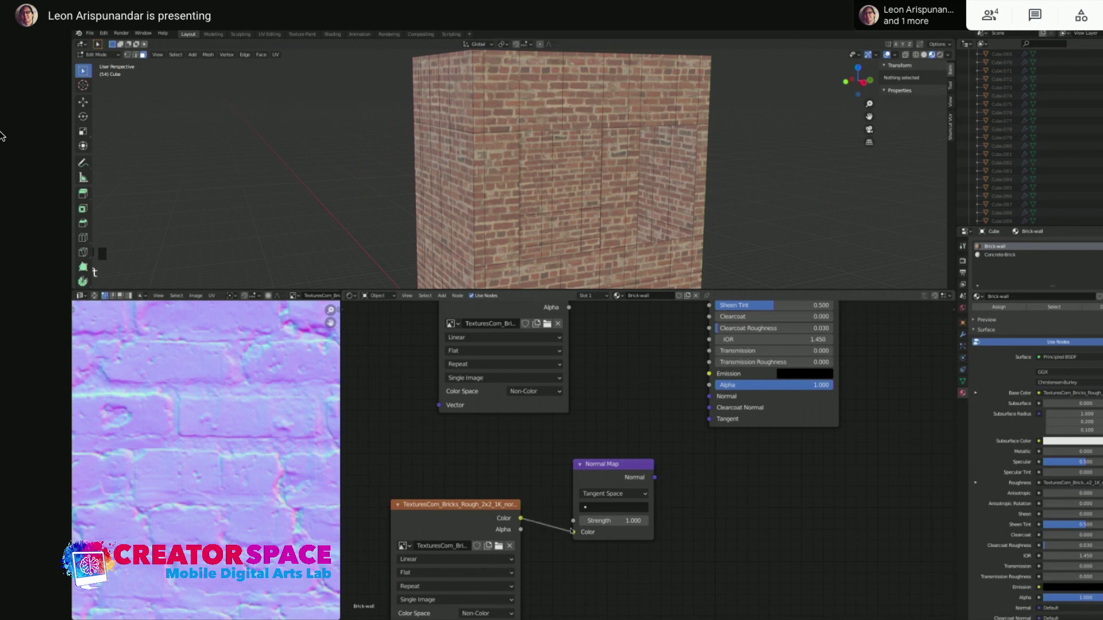
left_click_drag(521, 519, 494, 541)
left_click(587, 466)
left_click_drag(587, 466, 572, 487)
Add a Bump node and route the Normal Map's Normal output through it into the Principled BSDF's Normal input
key("shift+a")
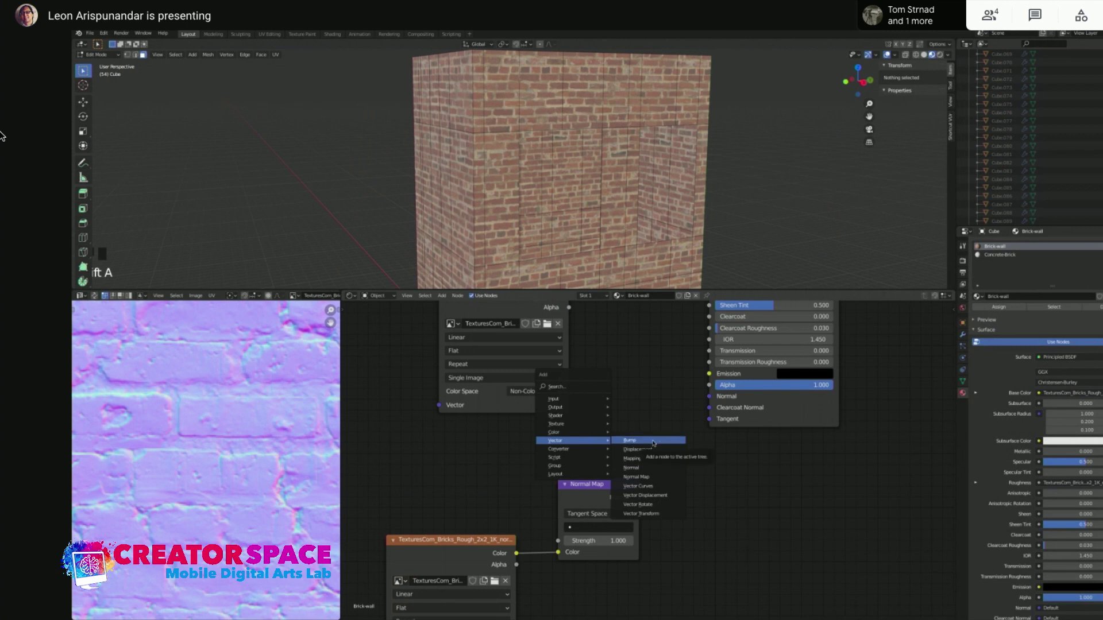
left_click(630, 440)
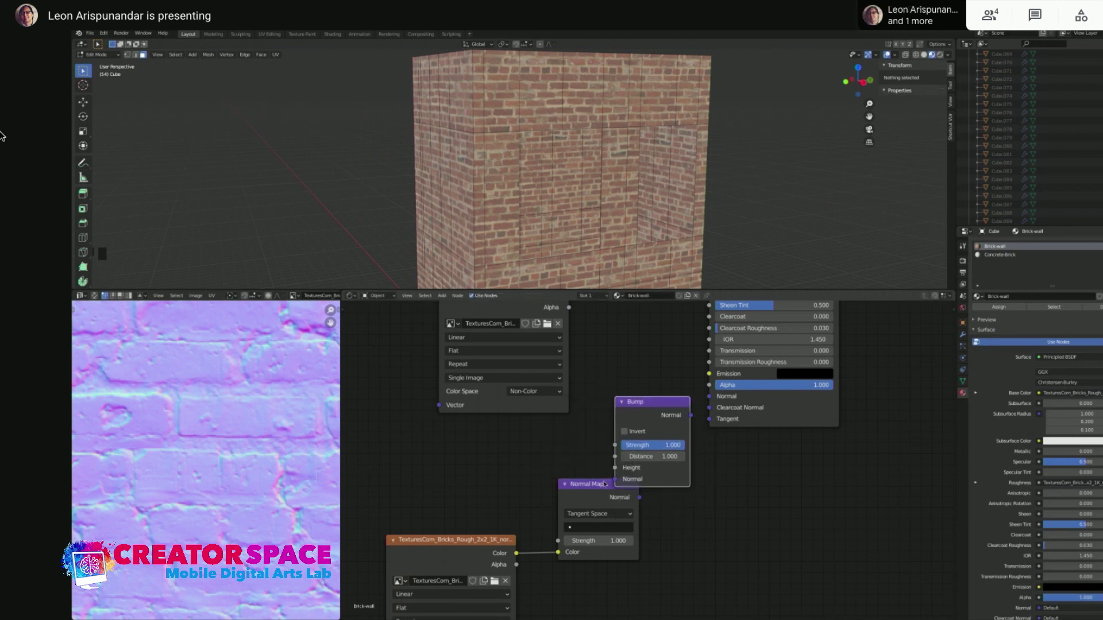
left_click(614, 396)
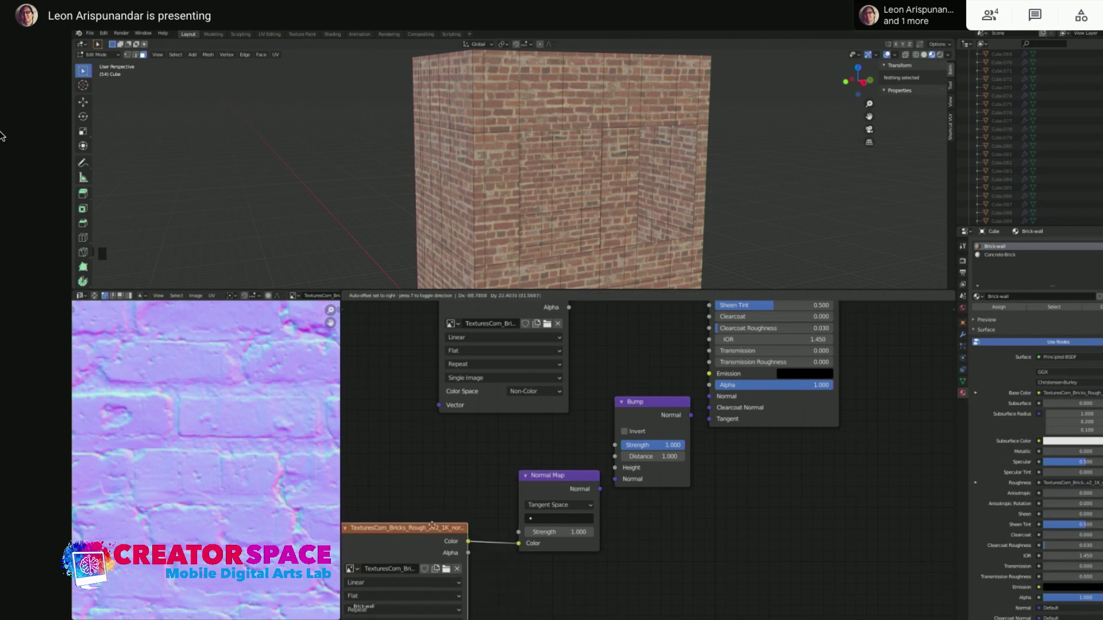
left_click_drag(566, 477, 593, 488)
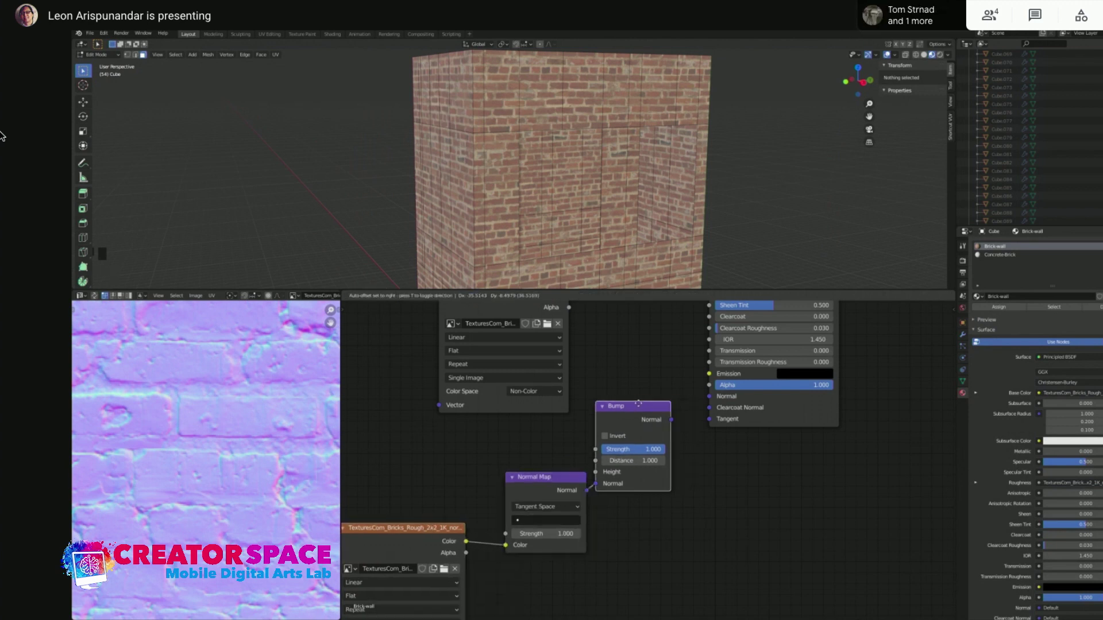
left_click_drag(670, 421, 709, 397)
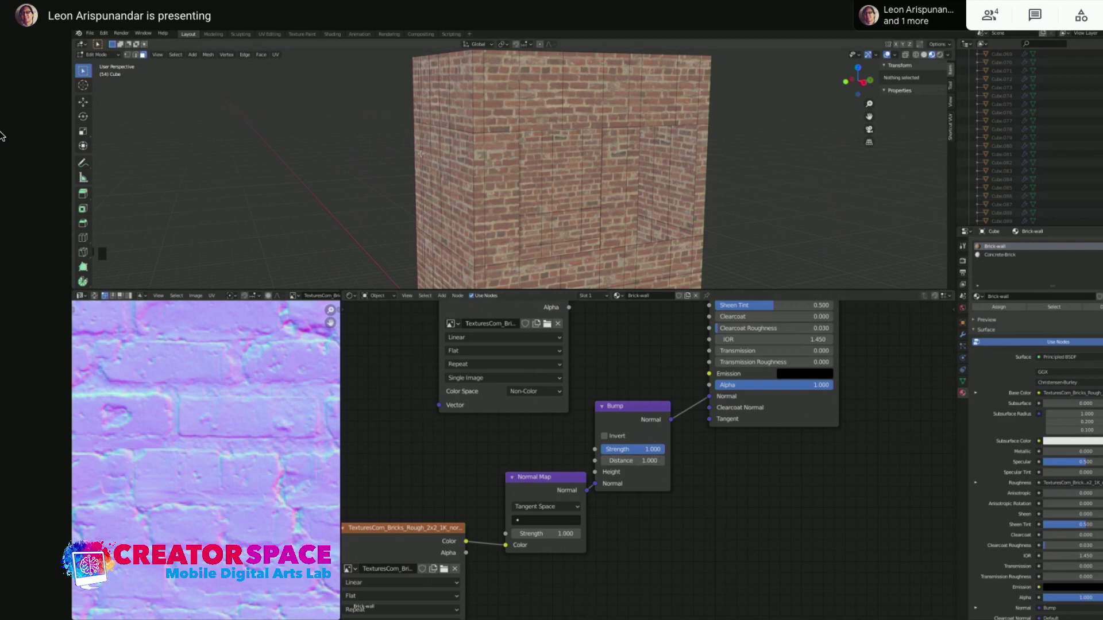
Return the building body to Object Mode and examine its brick surface up close
scroll(420, 153, "up", 2)
key("Tab")
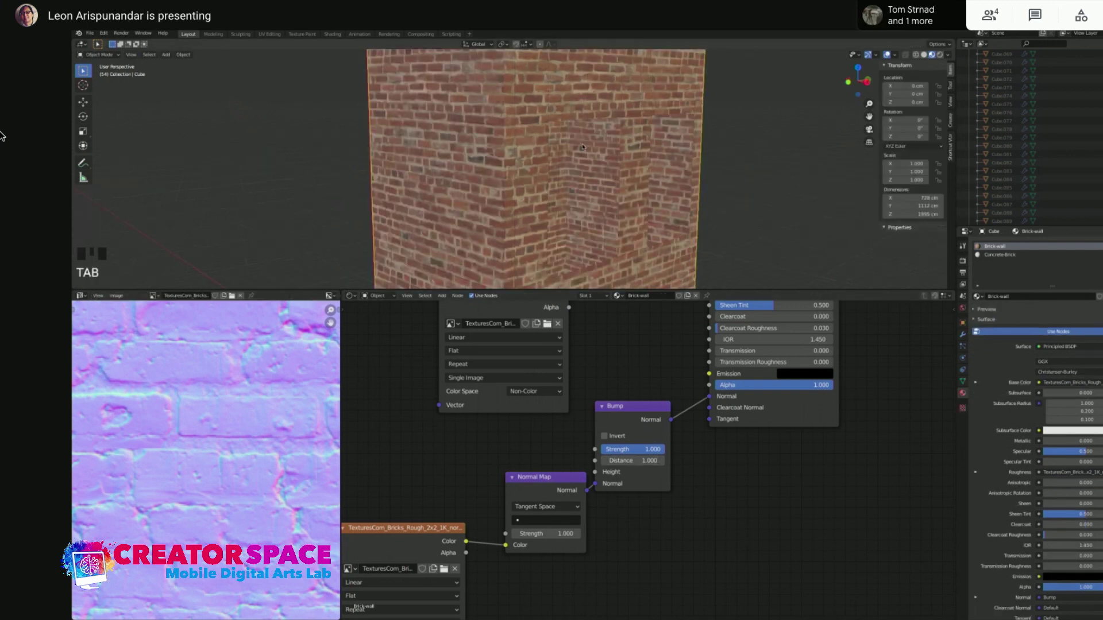
middle_click_drag(648, 119, 476, 131)
scroll(1034, 144, "up", 8)
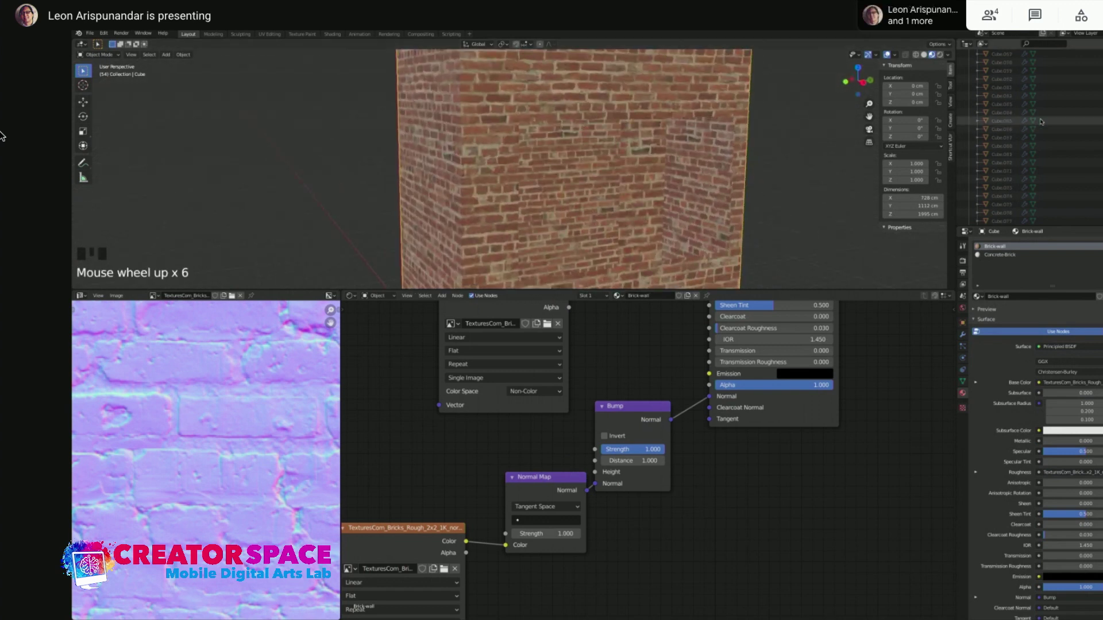
Widen the outliner area and select the Light object in the scene's object list
scroll(1075, 196, "down", 10)
scroll(1074, 196, "up", 20)
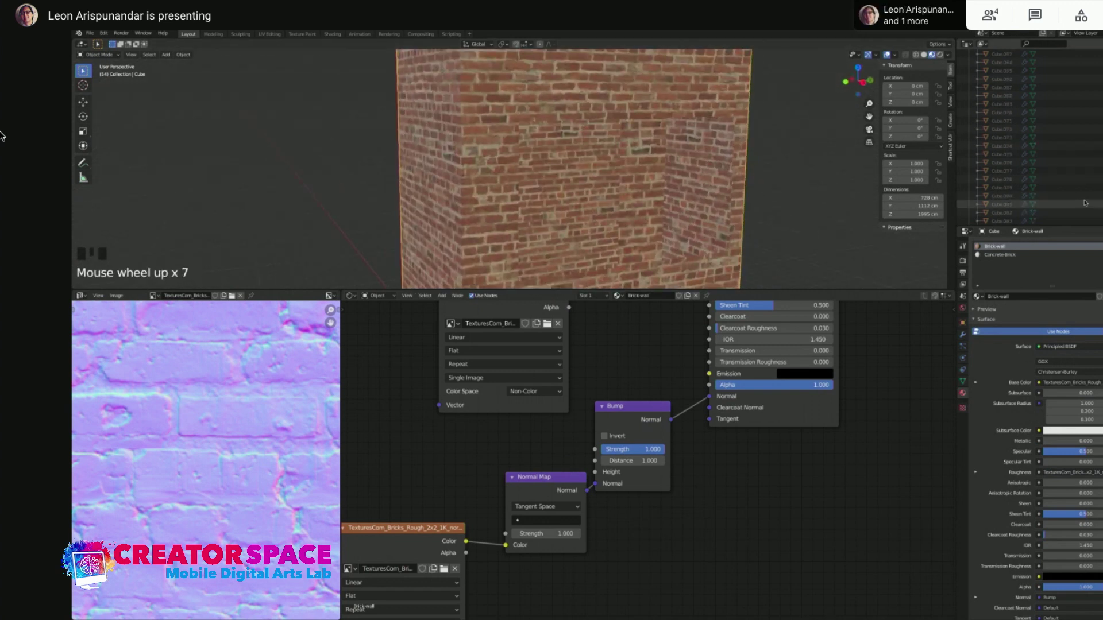
scroll(1084, 203, "up", 15)
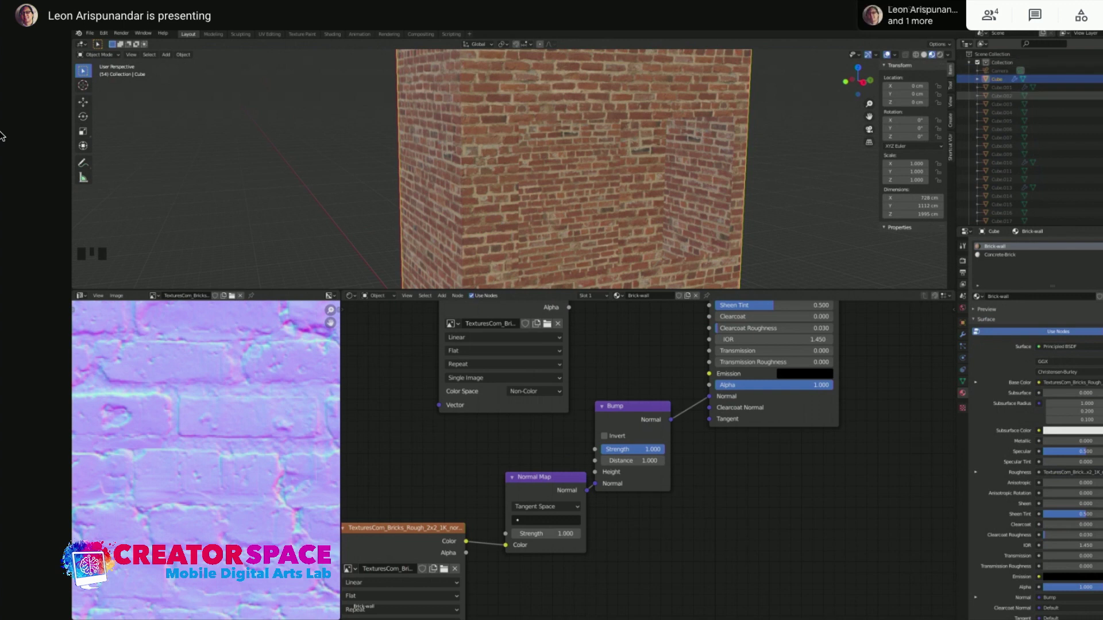
left_click(956, 86)
left_click_drag(956, 87, 912, 87)
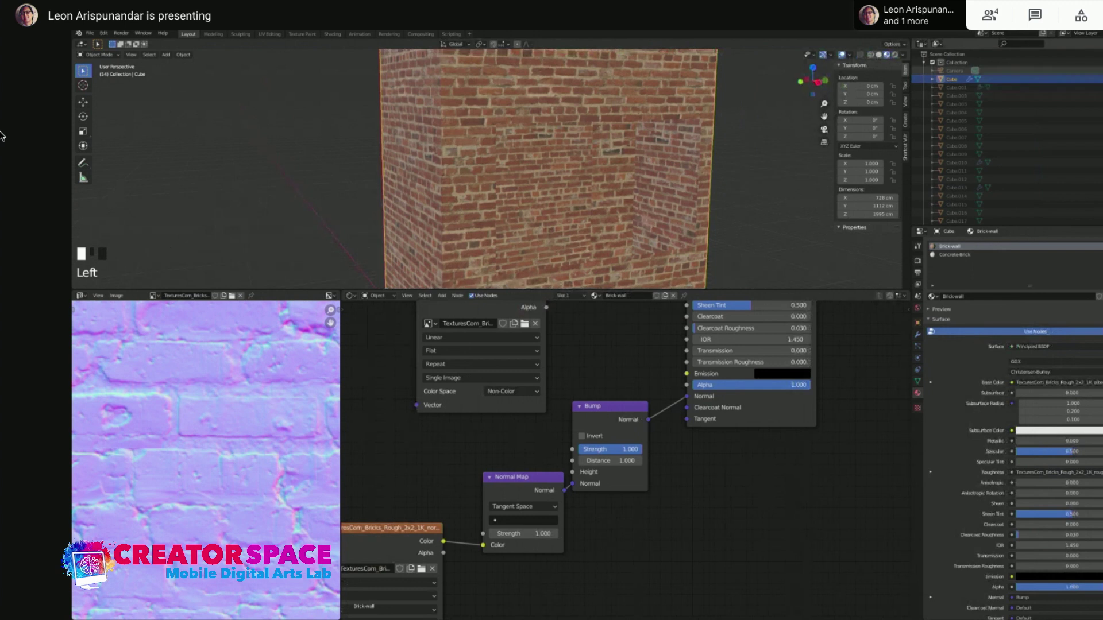
left_click_drag(1101, 62, 1101, 218)
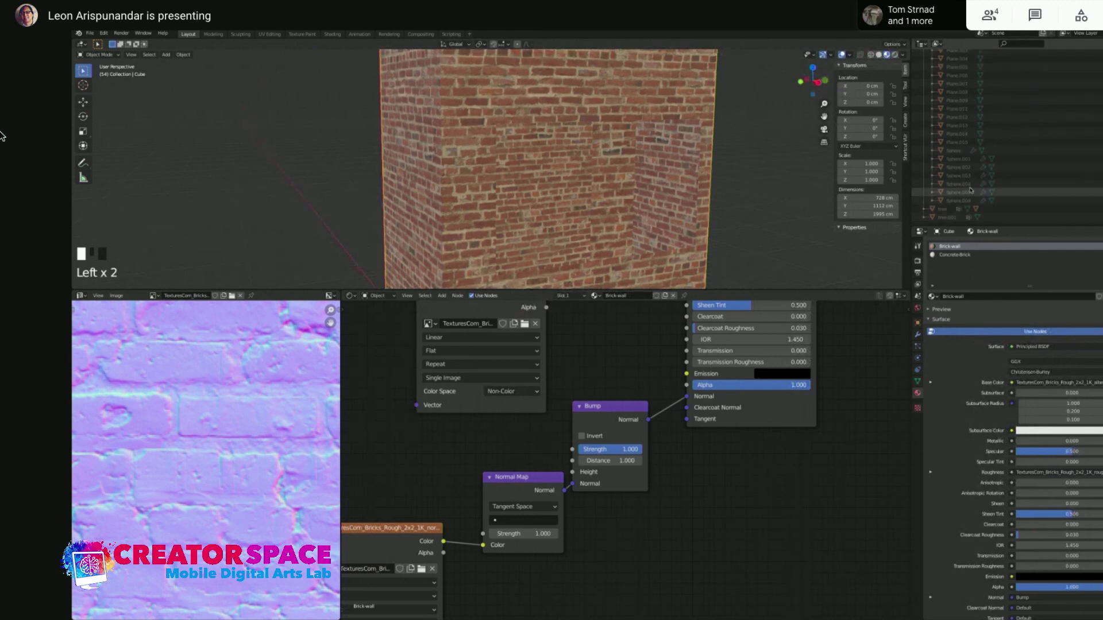
scroll(974, 187, "up", 3)
scroll(974, 187, "up", 4)
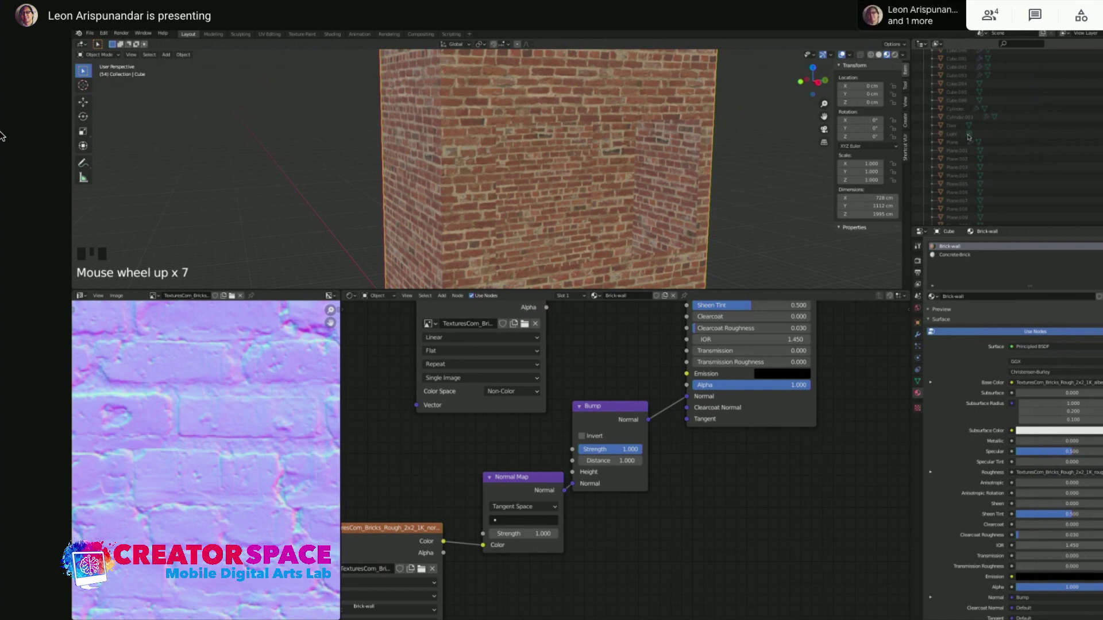
left_click(1009, 137)
left_click(1010, 137)
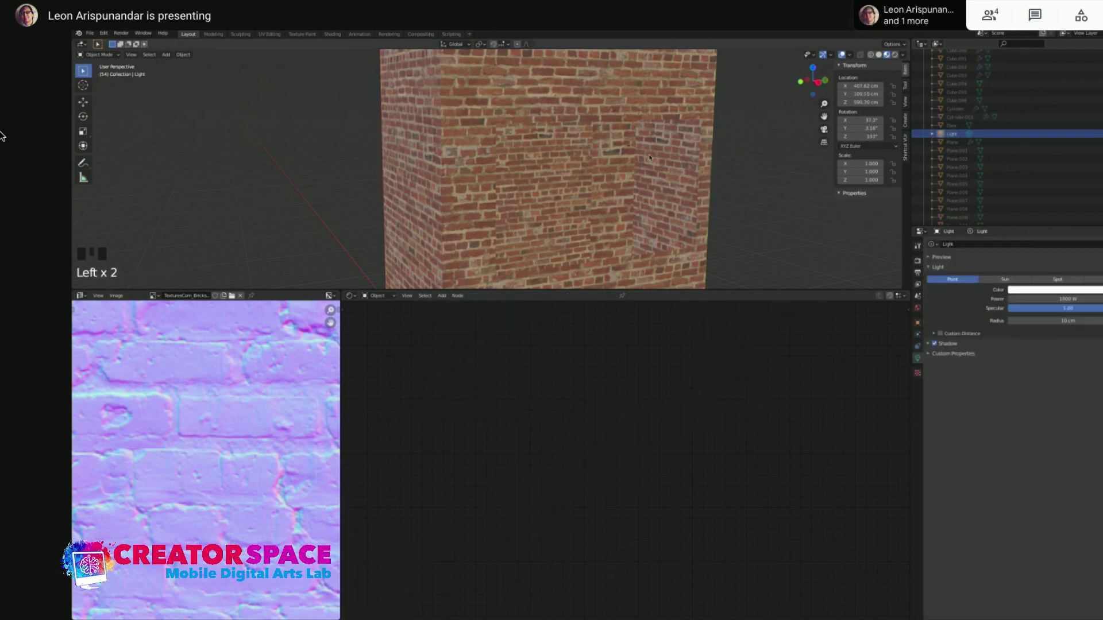
Change the selected light's type to Sun and set its strength to 25
scroll(602, 223, "down", 11)
left_click(519, 209)
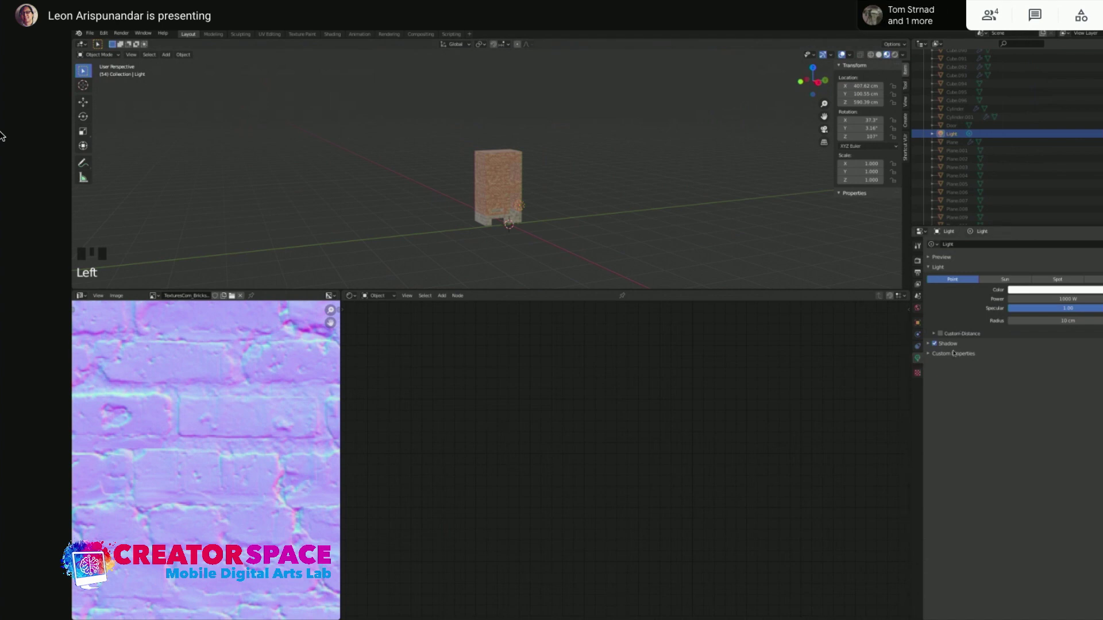
left_click(1015, 281)
double_click(1029, 296)
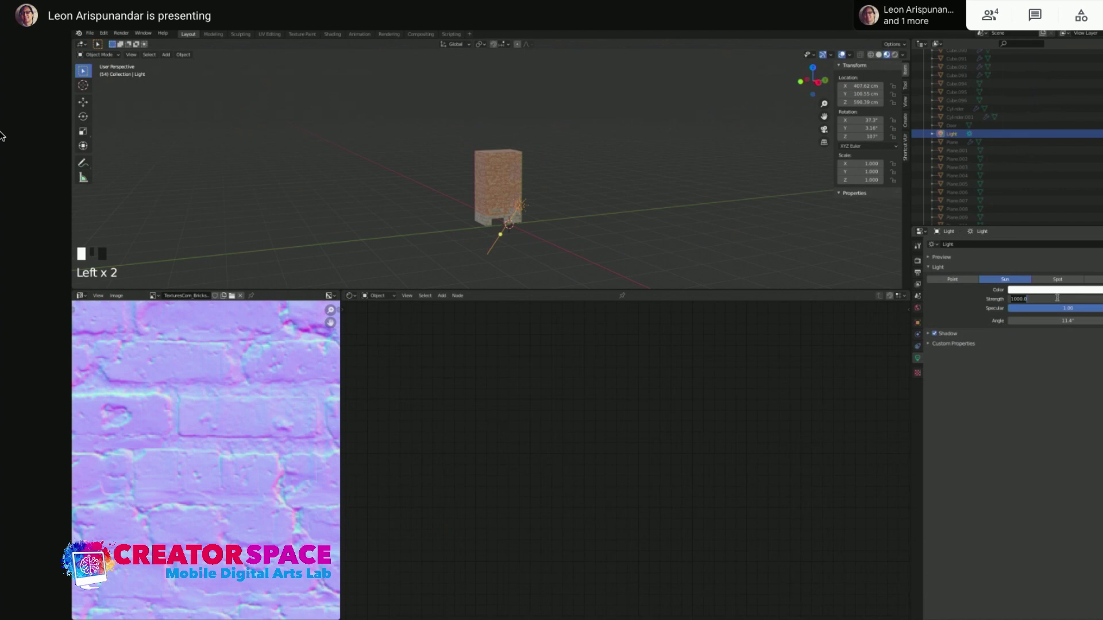
type("25")
key("Return")
scroll(562, 214, "up", 3)
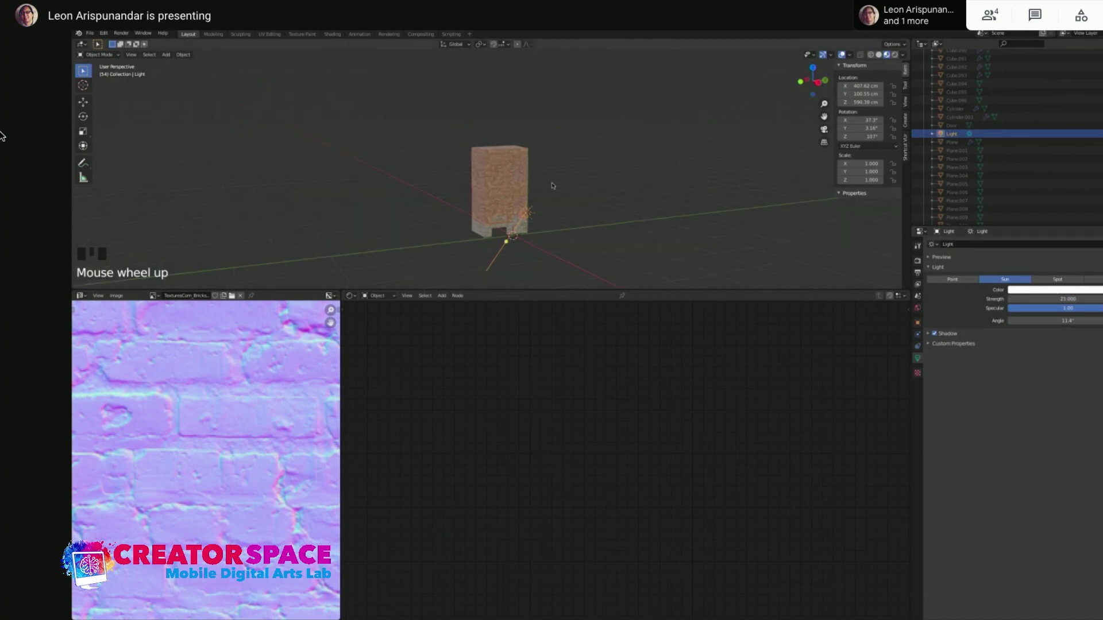
In the right orthographic view, move the sun light above the building, to about Y 1012 cm and Z 3086 cm
left_click(541, 237)
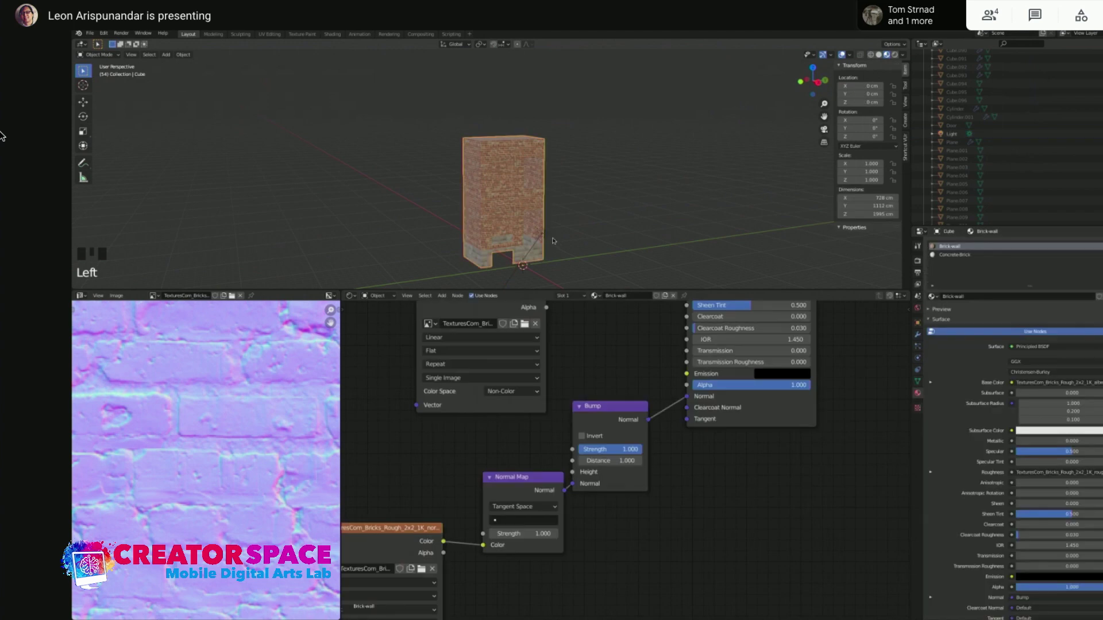
left_click(549, 236)
key("KP_3")
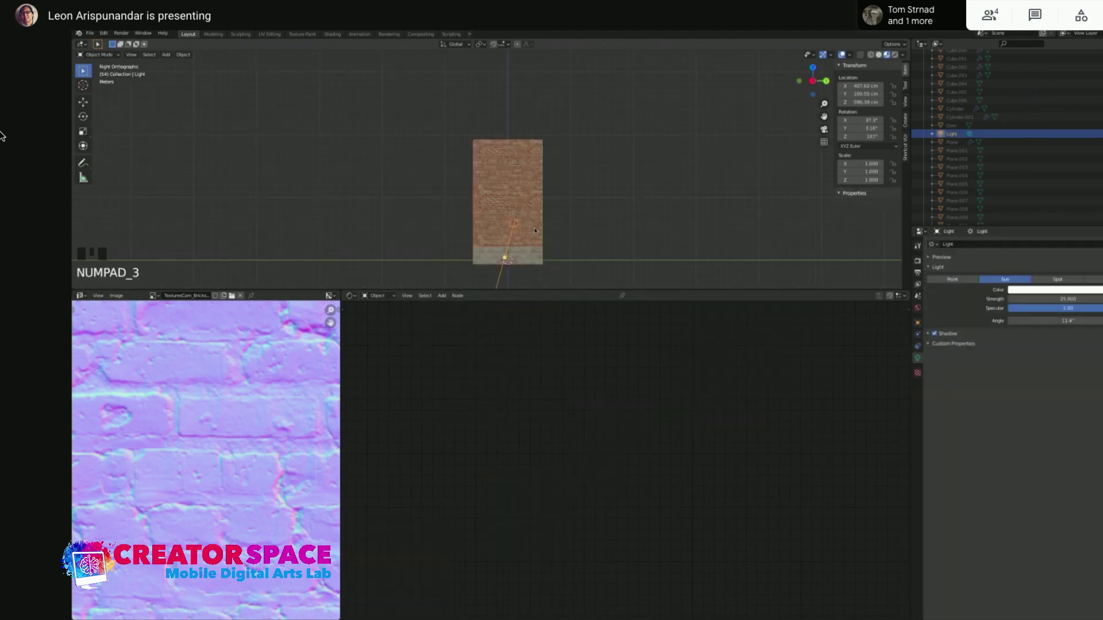
key("g")
left_click(591, 75)
scroll(555, 236, "up", 2)
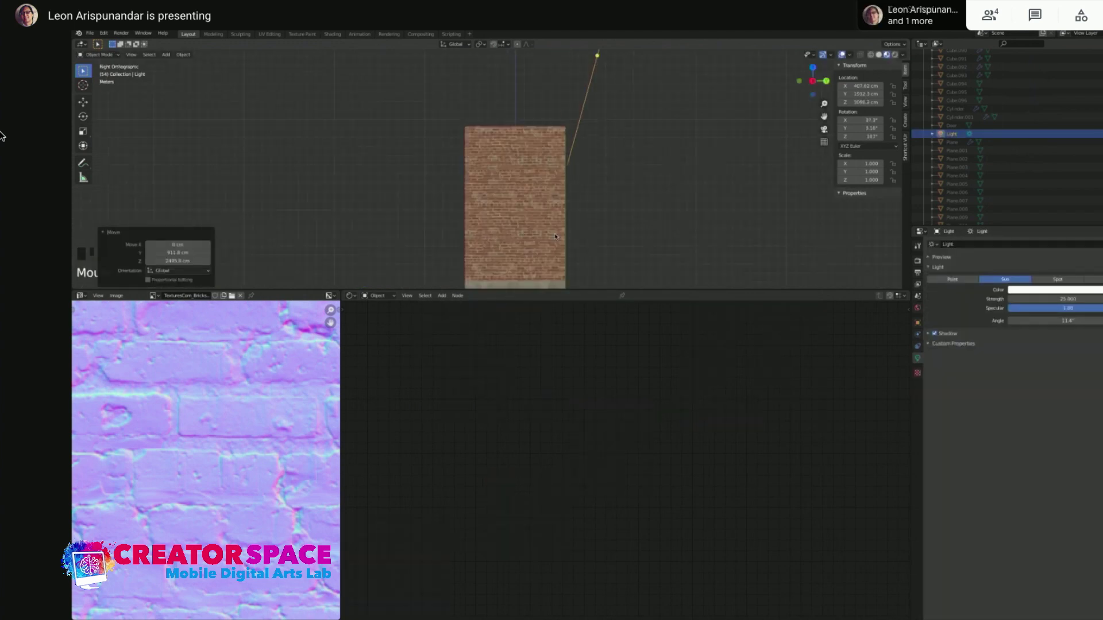
scroll(556, 237, "up", 1)
Select the building body, switch the viewport to Rendered shading and examine the lit brick surface near the roof edge
left_click(498, 195)
middle_click_drag(488, 193, 537, 183)
key("z")
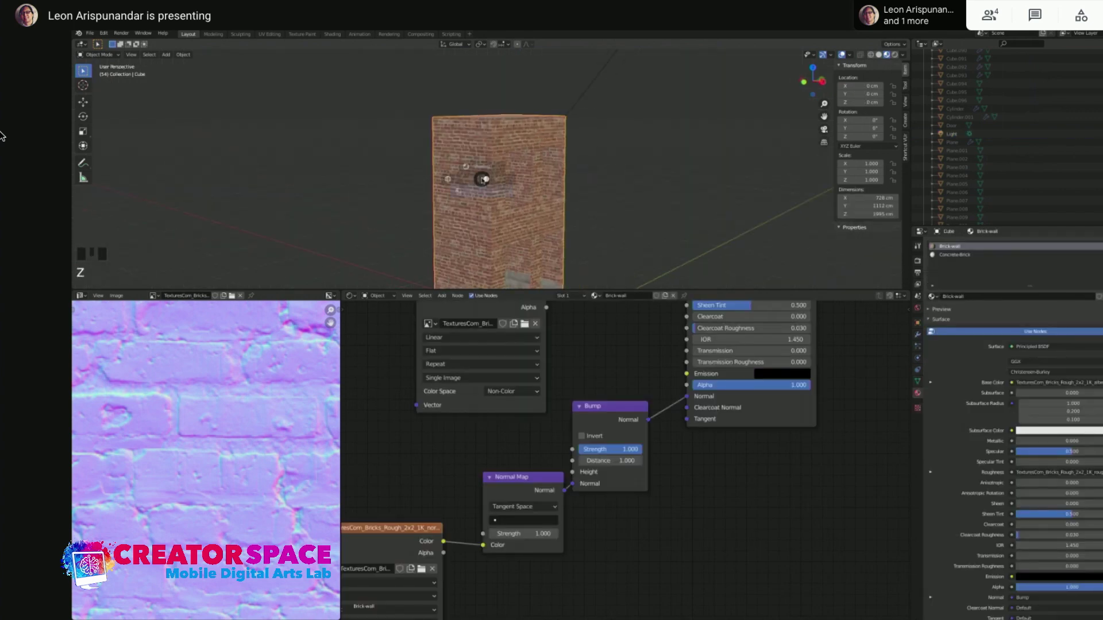
left_click(481, 142)
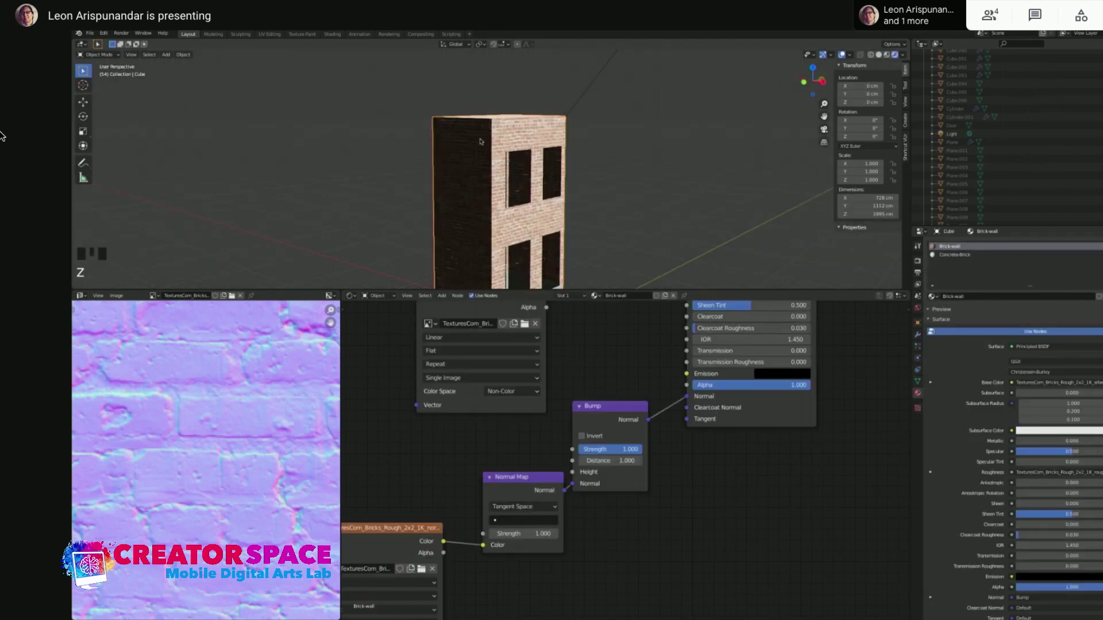
scroll(574, 144, "up", 7)
middle_click_drag(577, 79, 581, 187)
scroll(549, 197, "down", 2)
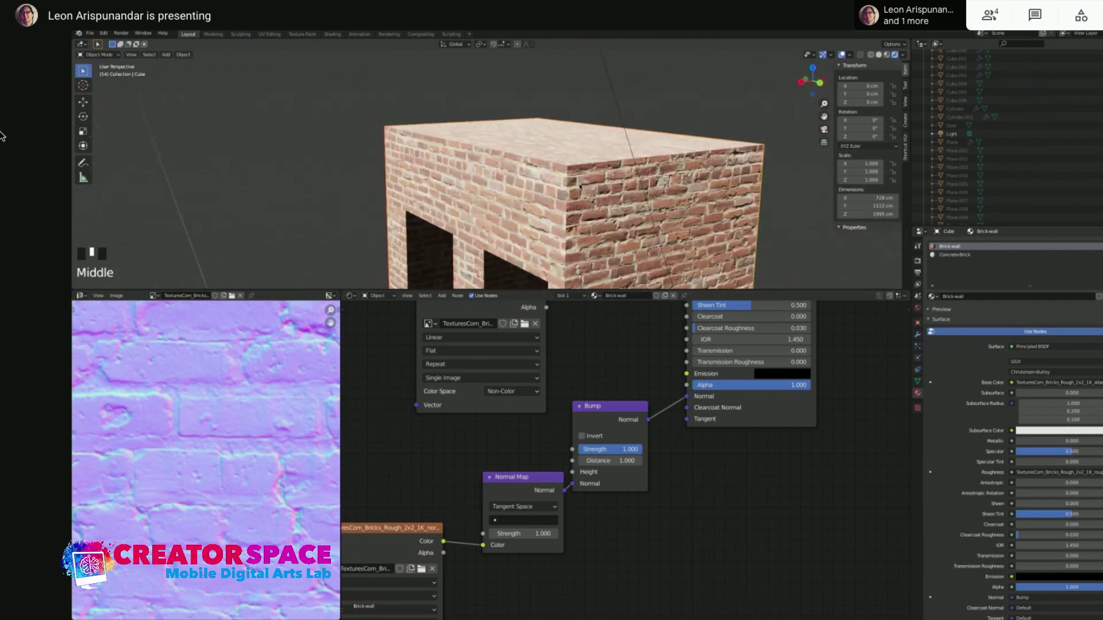
scroll(580, 187, "down", 2)
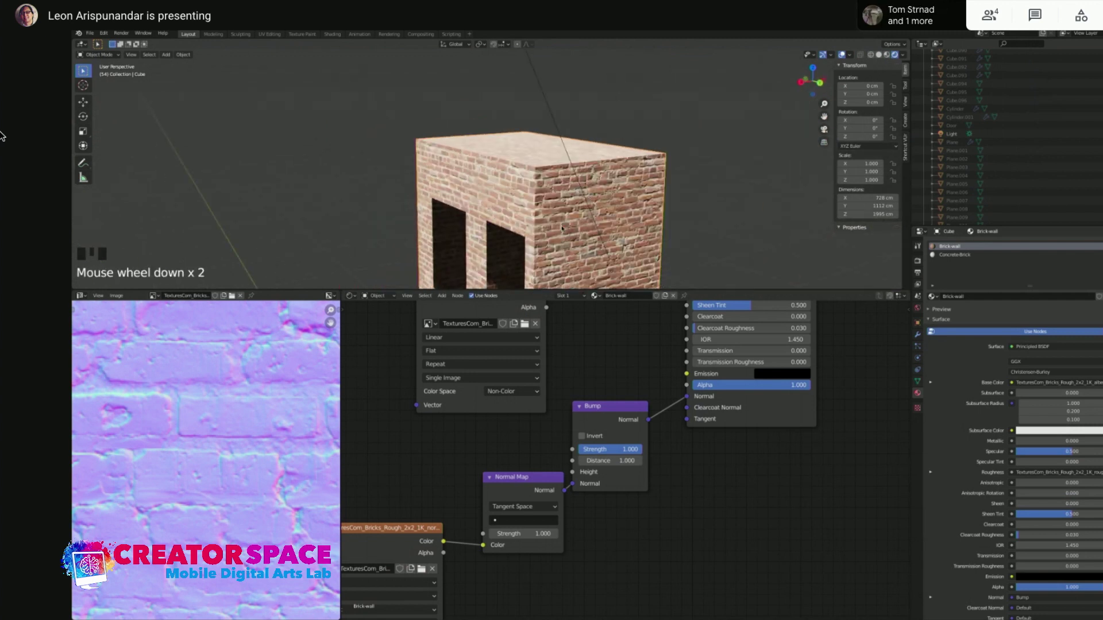
scroll(562, 227, "up", 3)
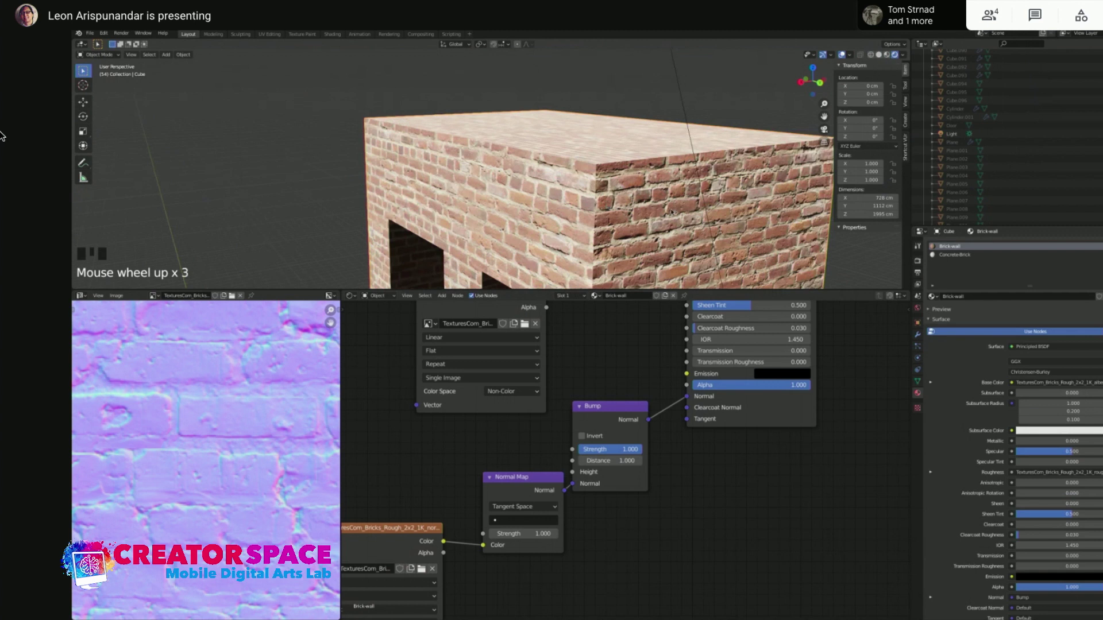
Lower the Bump node's strength to 0.317 and the Normal Map node's strength to 0.530
left_click(618, 451)
left_click_drag(601, 450, 557, 464)
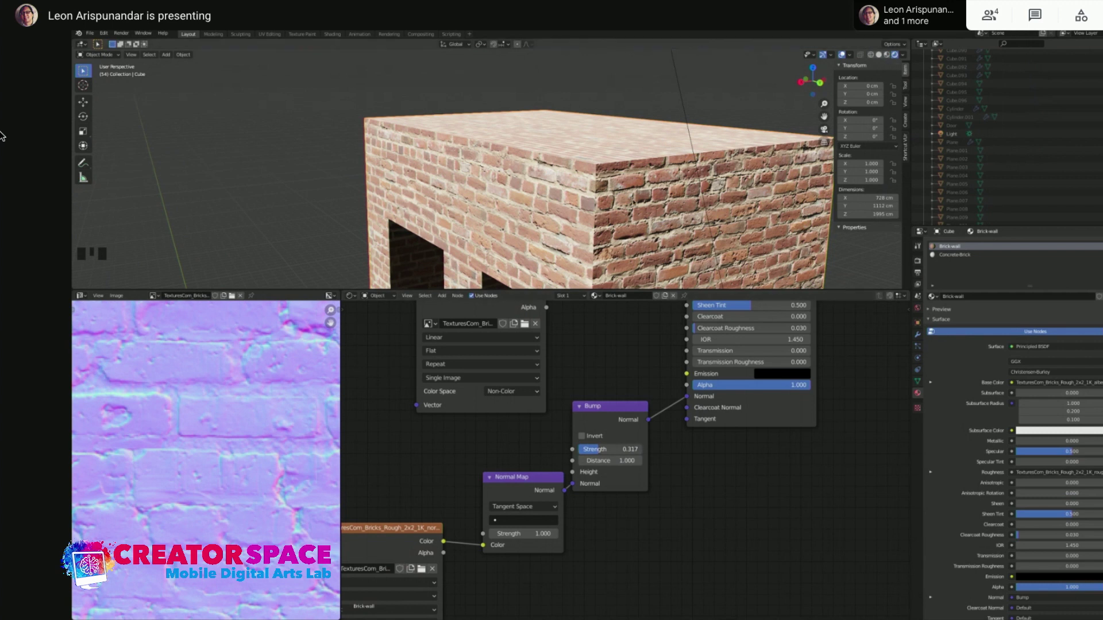
left_click_drag(530, 534, 502, 534)
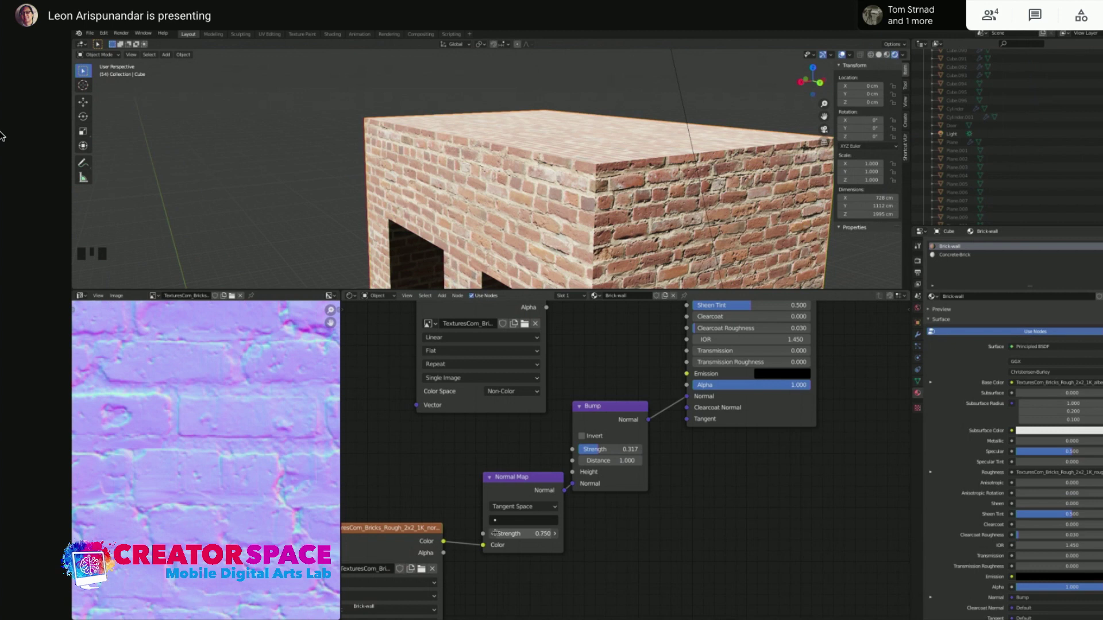
mouse_move(532, 534)
left_mouse_down()
mouse_move(492, 533)
mouse_move(502, 534)
left_mouse_up()
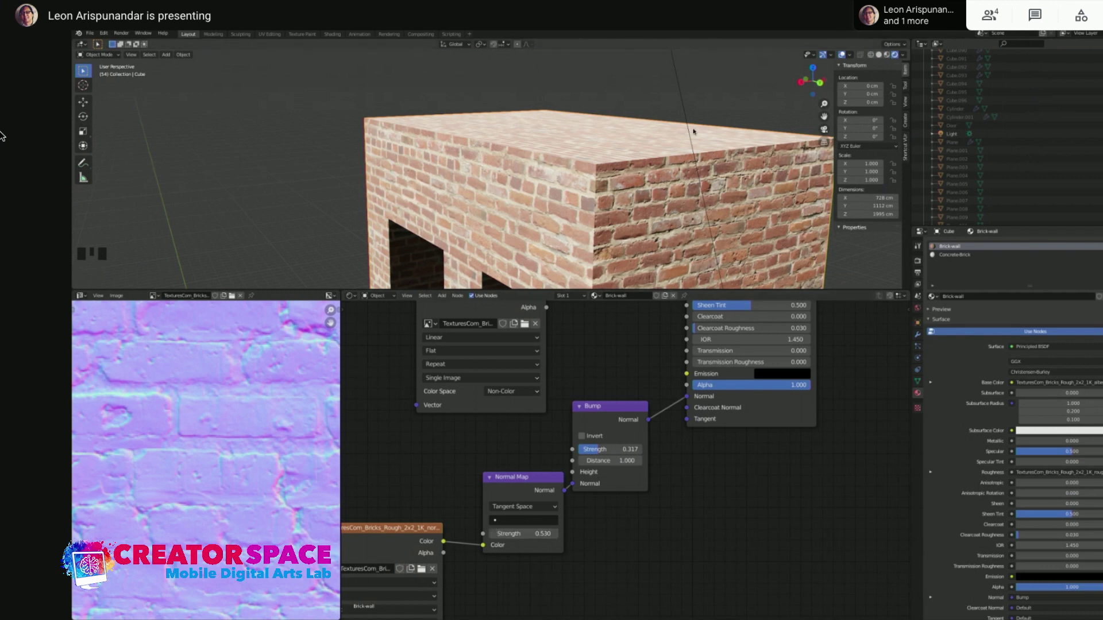
Select the sun light above the building and rotate it by about -261° around the view axis
middle_click_drag(733, 114, 739, 119)
middle_click_drag(674, 140, 626, 172)
scroll(705, 157, "down", 5)
scroll(667, 98, "down", 4)
left_click(614, 115)
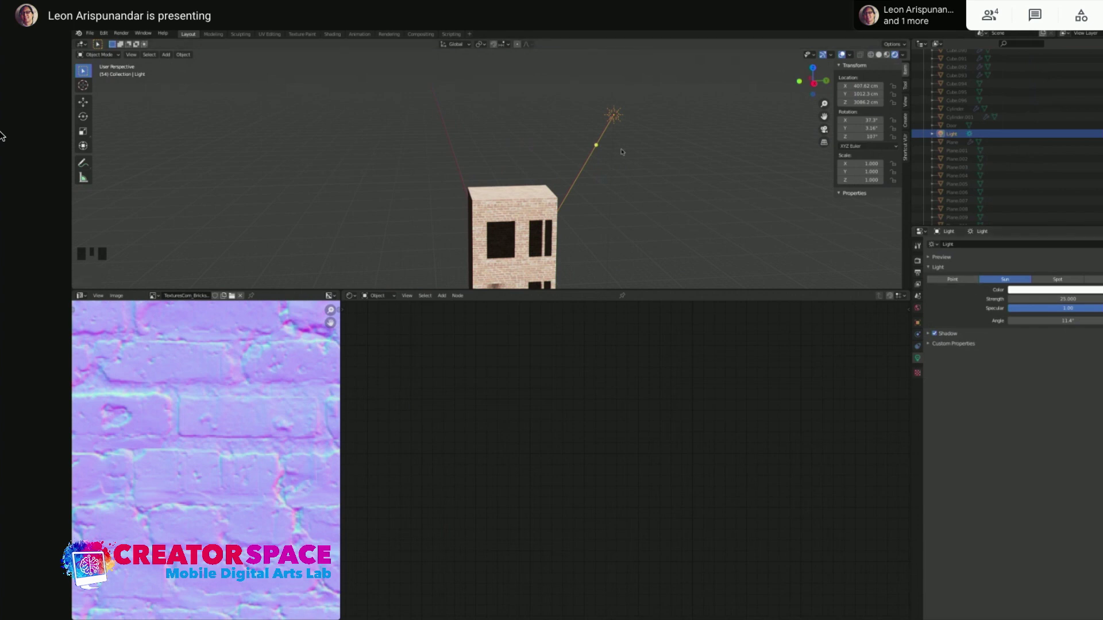
key("r")
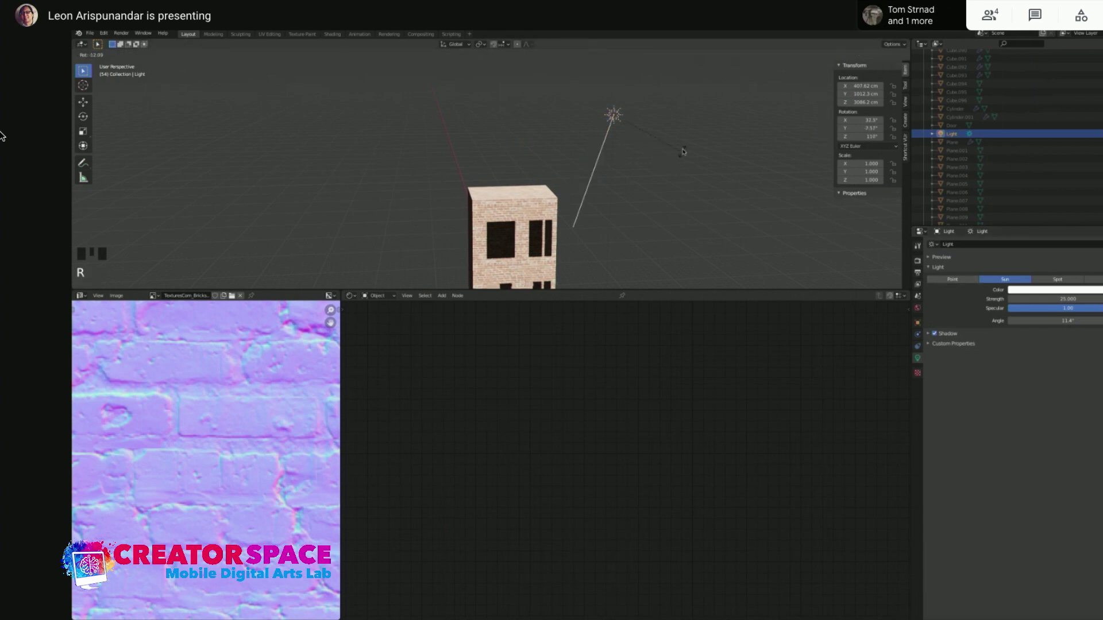
left_click(604, 125)
In the top view, move the sun light to about X 1539 cm and Y 718 cm and rotate it
key("KP_7")
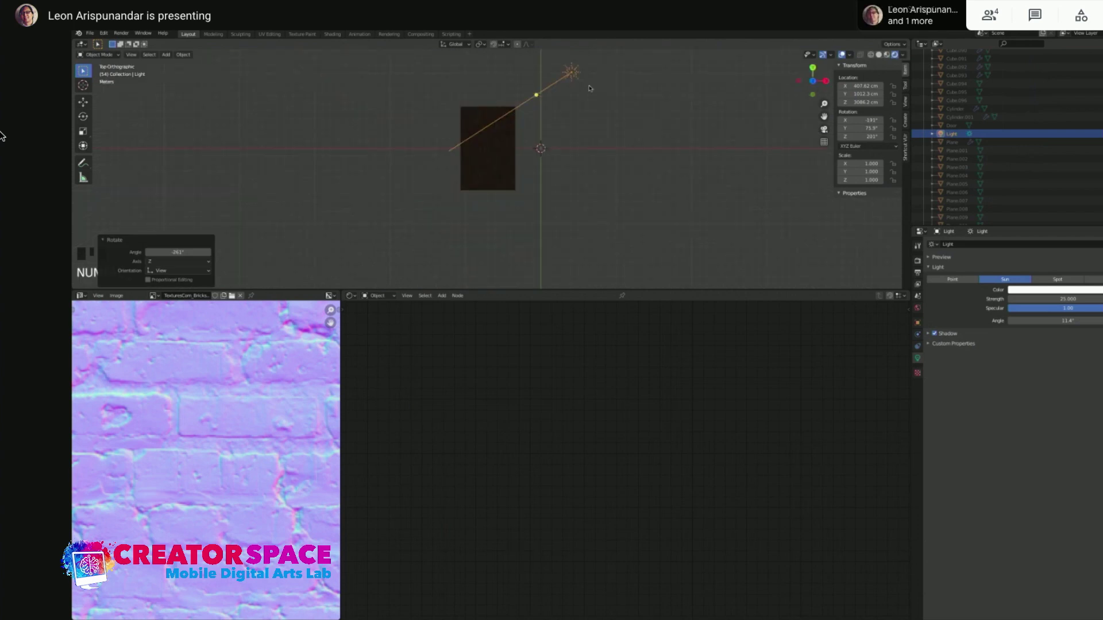
key("g")
left_click(668, 117)
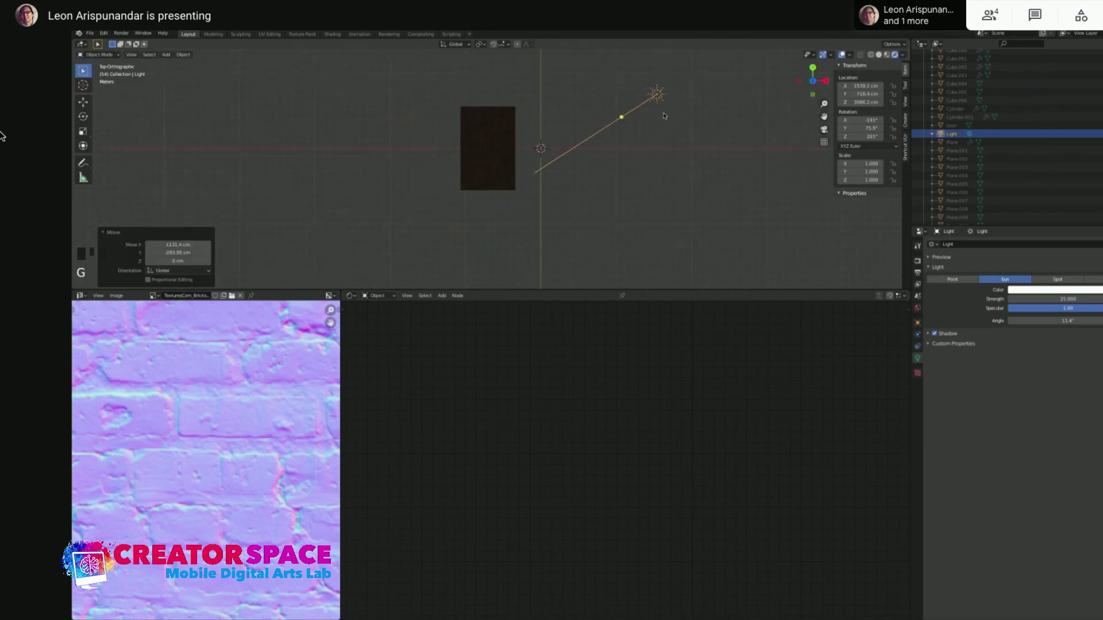
key("r")
left_click(676, 129)
Rotate the sun light again from an oblique perspective view of the building
key("KP_8")
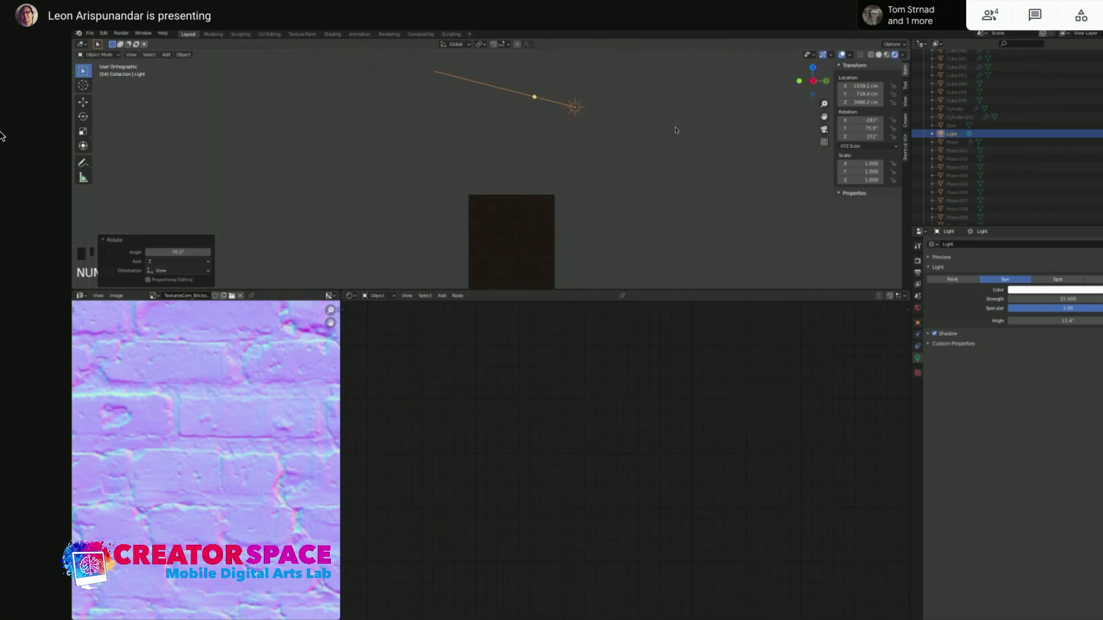
key("KP_3")
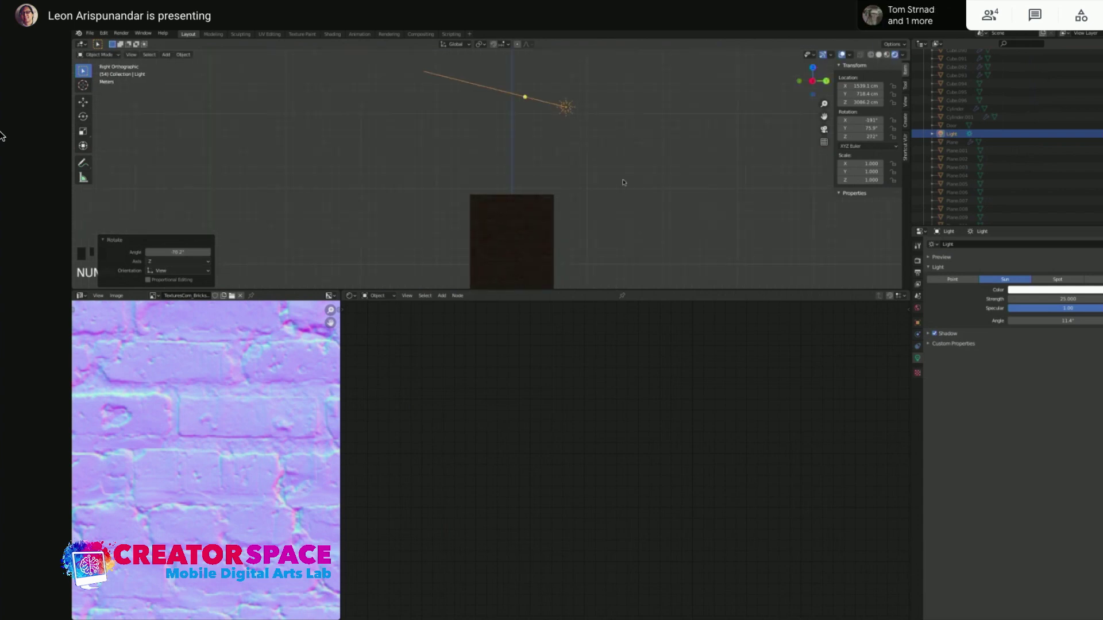
middle_click_drag(561, 151, 583, 153)
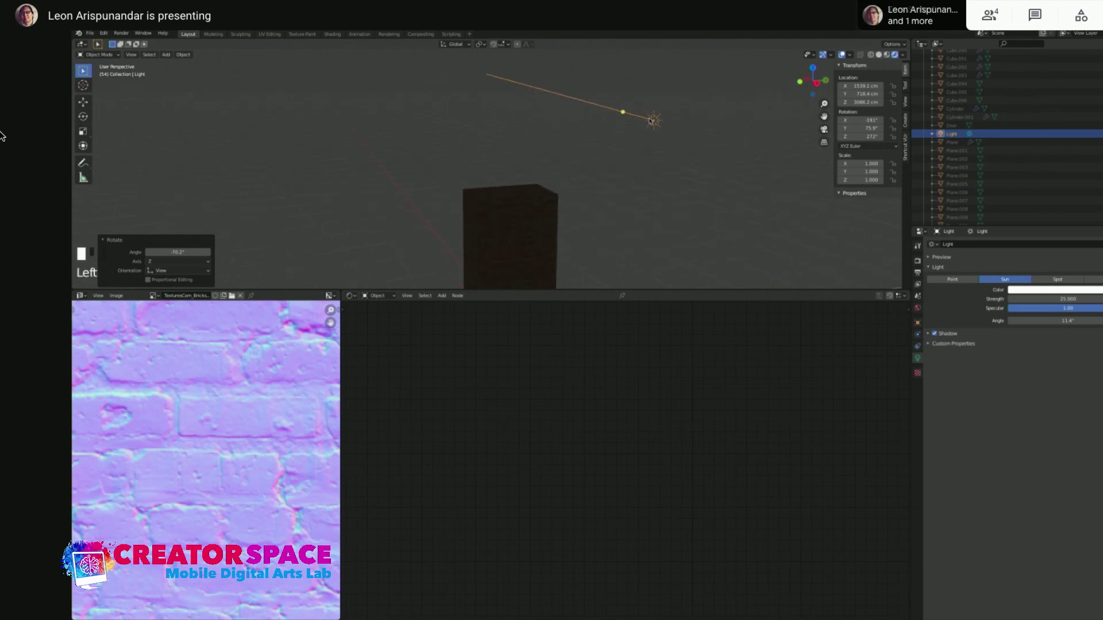
key("r")
left_click(644, 85)
In the right orthographic view, reselect the sun light, shift it and adjust its angle
key("KP_1")
key("KP_3")
key("KP_3")
left_click(577, 109)
key("g")
left_click(599, 129)
key("r")
left_click(617, 118)
From an elevated perspective view, reposition the sun light beside the building and rotate it by about 38.2°
middle_click_drag(557, 149, 623, 210)
key("g")
left_click(633, 126)
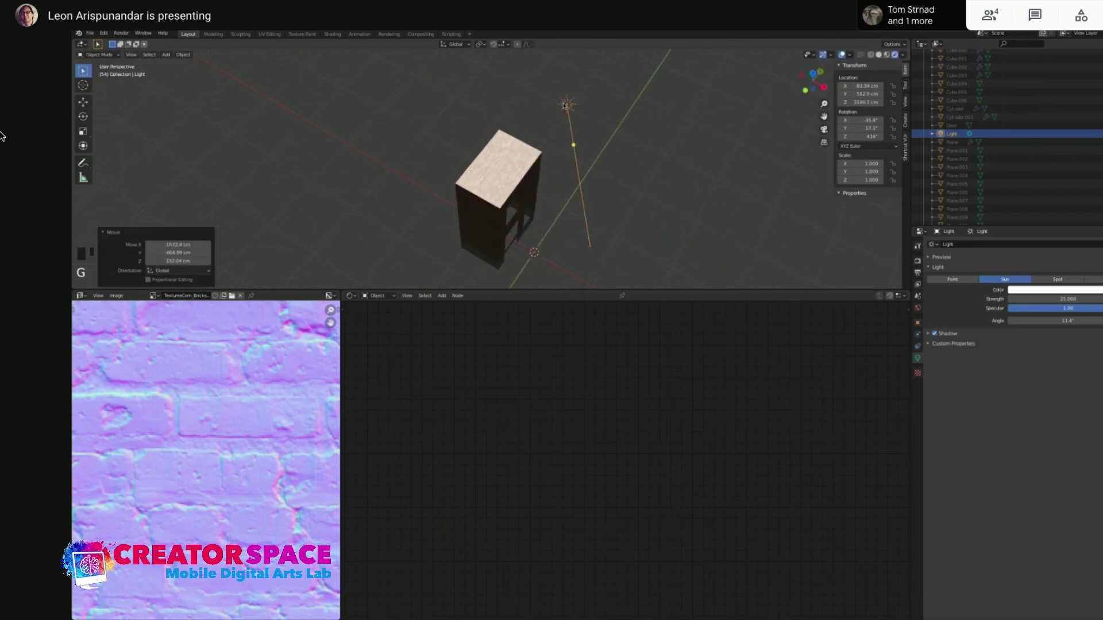
key("r")
left_click(610, 138)
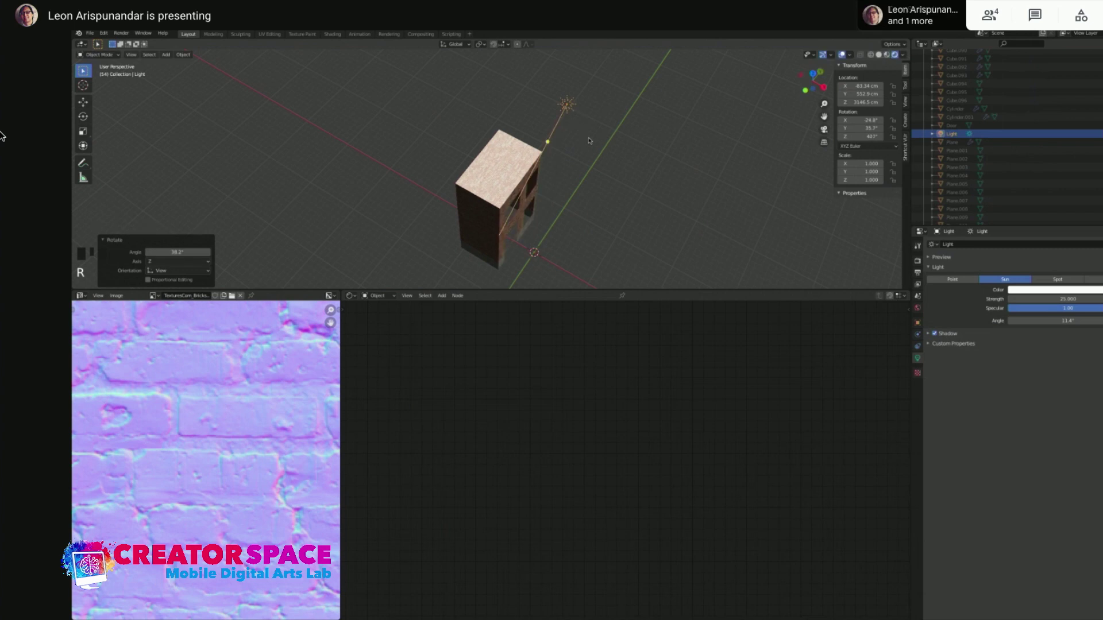
Select the building body and examine the brick relief on its windowed wall up close under the adjusted sun
middle_click_drag(610, 139, 524, 141)
scroll(548, 192, "up", 4)
scroll(577, 228, "up", 4)
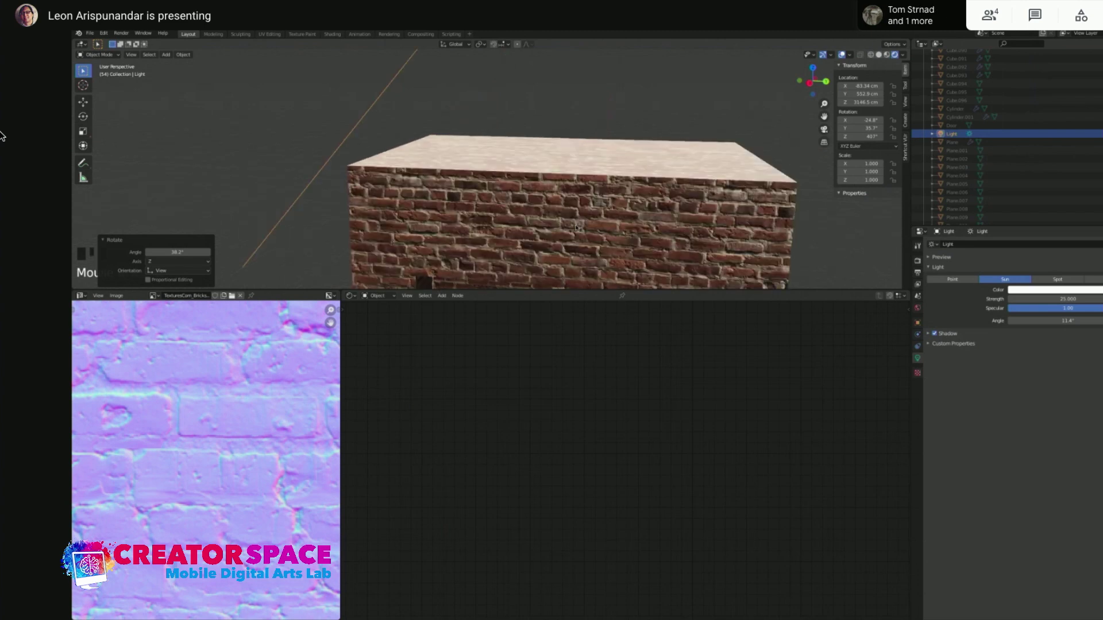
middle_click_drag(579, 226, 583, 161, "shift")
left_click(583, 163)
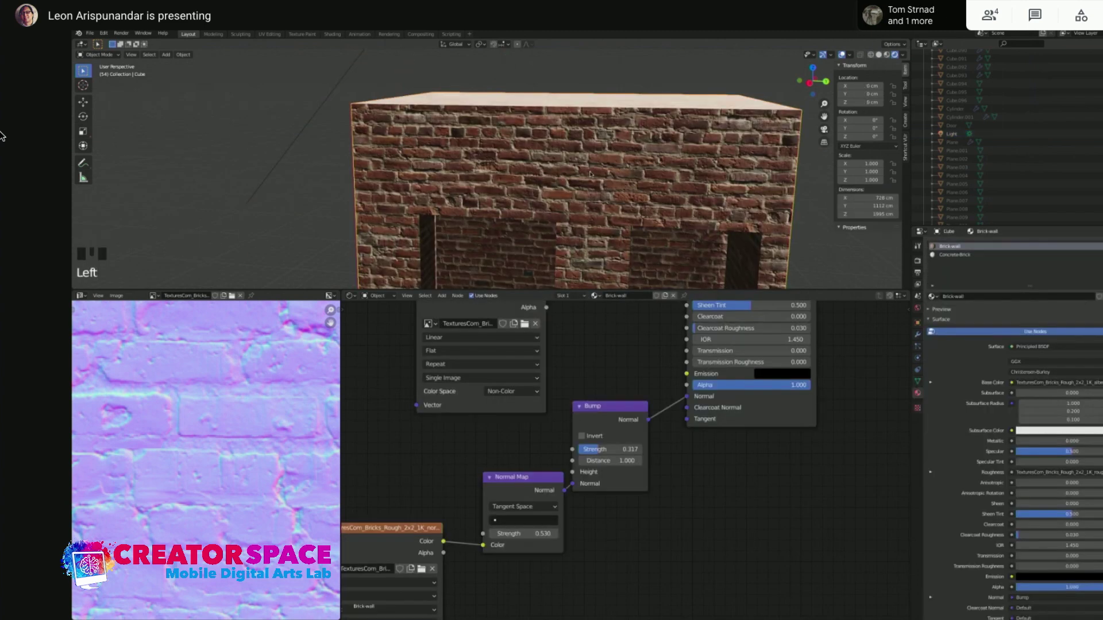
key("Tab")
key("Tab")
key("Tab")
left_click(555, 194)
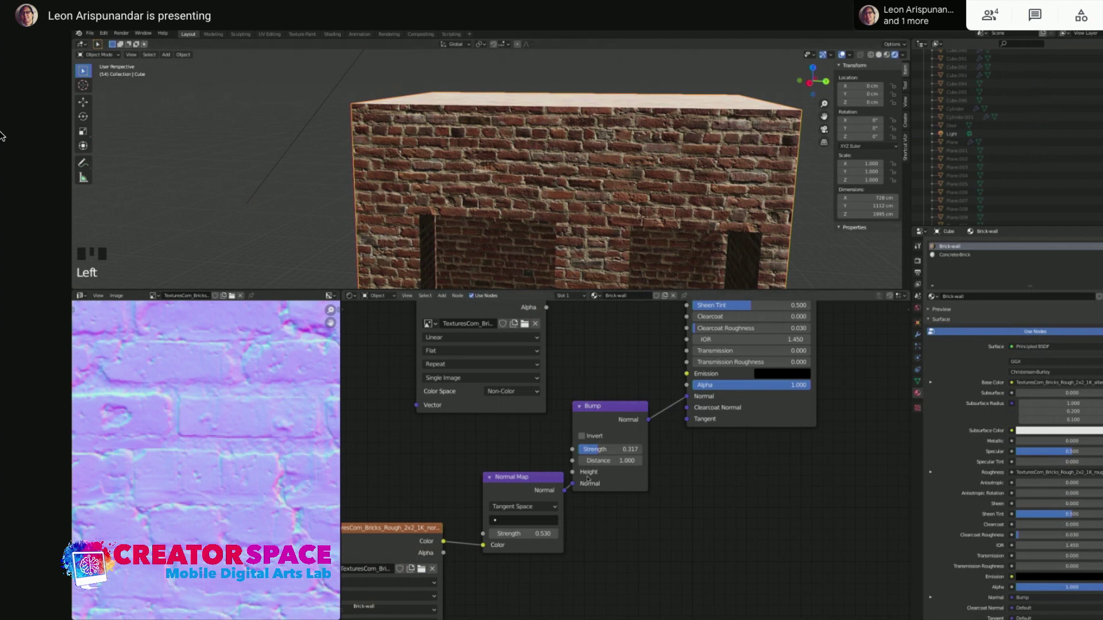
Set the Bump node's strength to 0.1
left_click(621, 449)
key("BackSpace")
key("BackSpace")
key("BackSpace")
type("2")
left_click(627, 449)
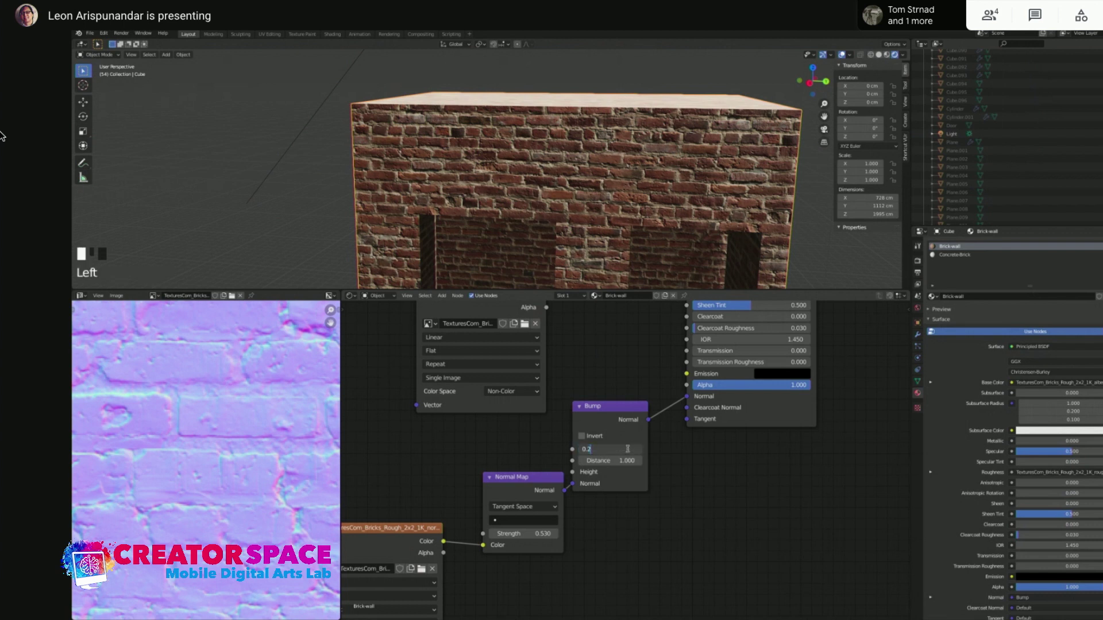
type("1")
key("Return")
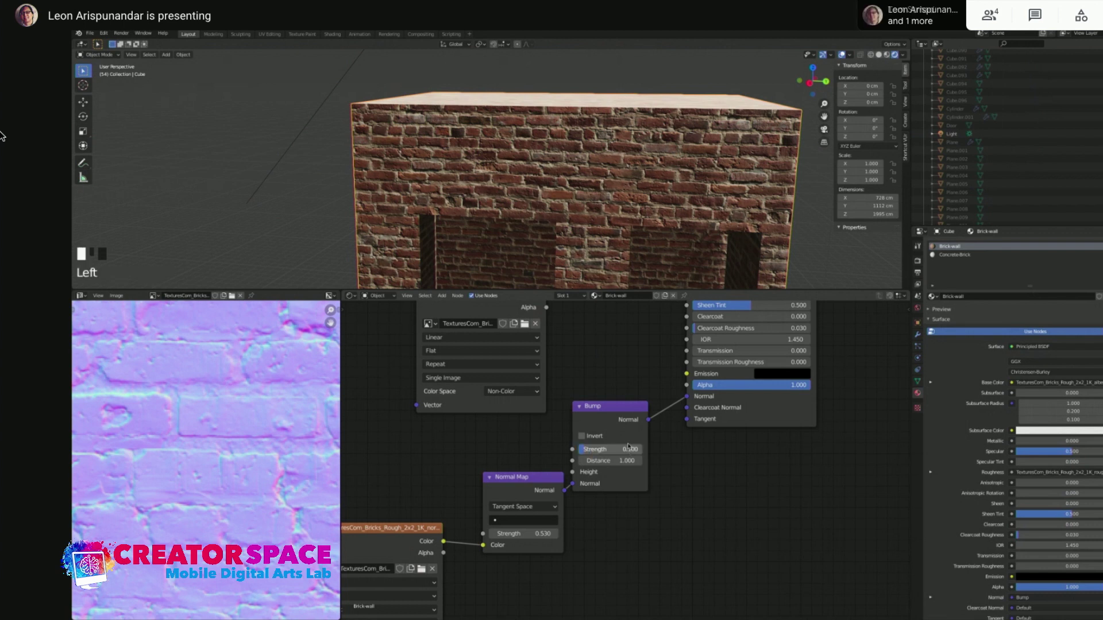
Shift the Normal Map node away from the Bump node and set the Bump distance to 1.160
left_click_drag(527, 478, 514, 477)
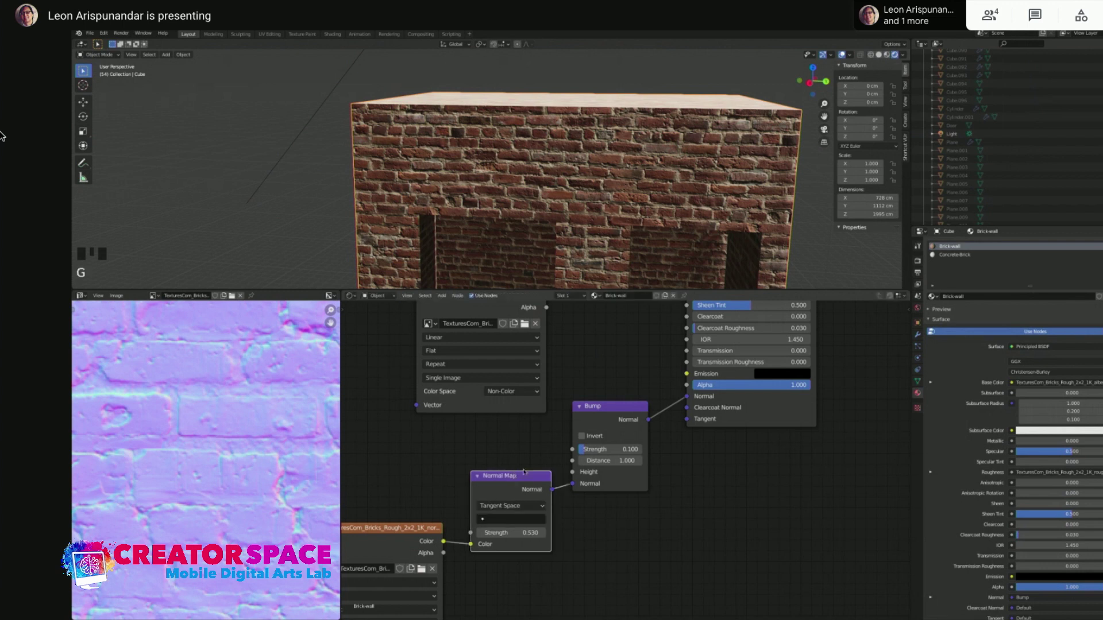
left_click(621, 462)
left_click_drag(621, 462, 563, 459)
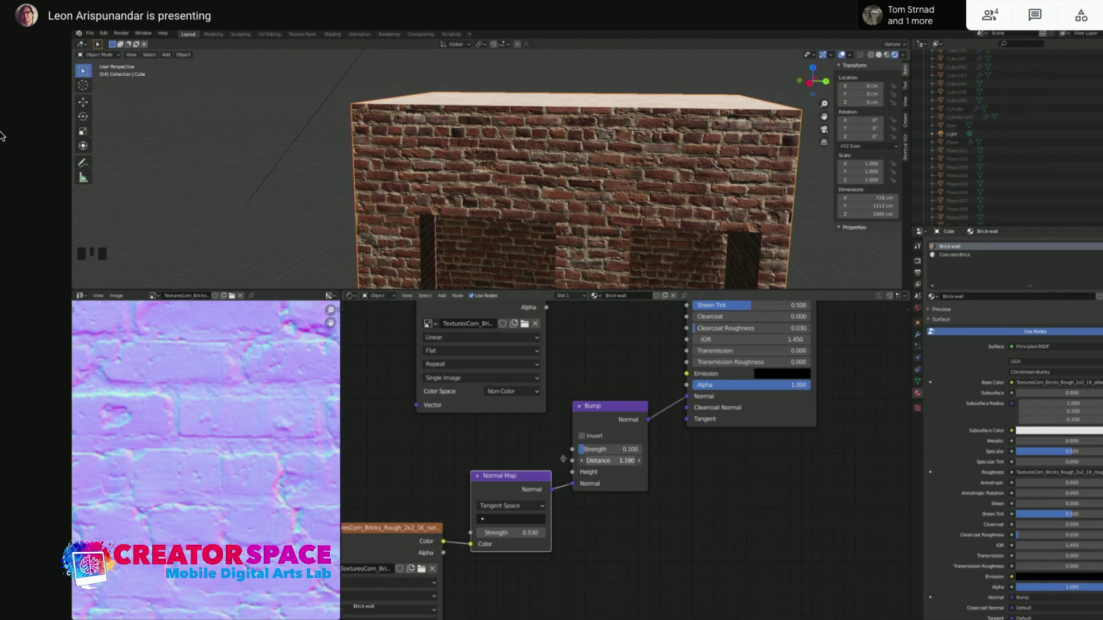
Set the Normal Map node's strength to 0.3
double_click(526, 534)
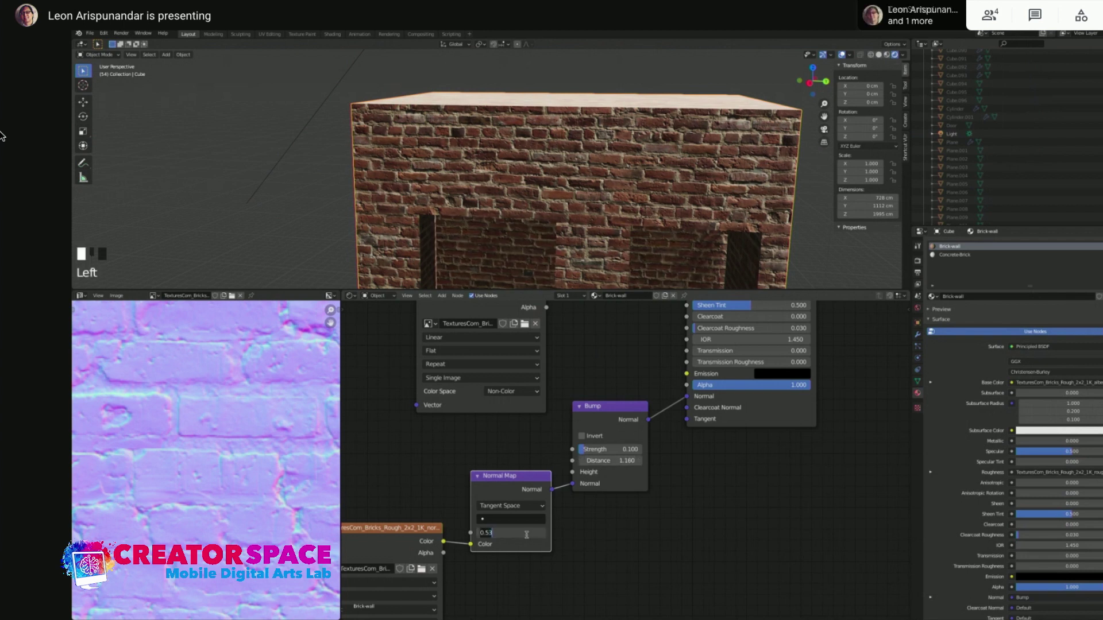
key("BackSpace")
key("BackSpace")
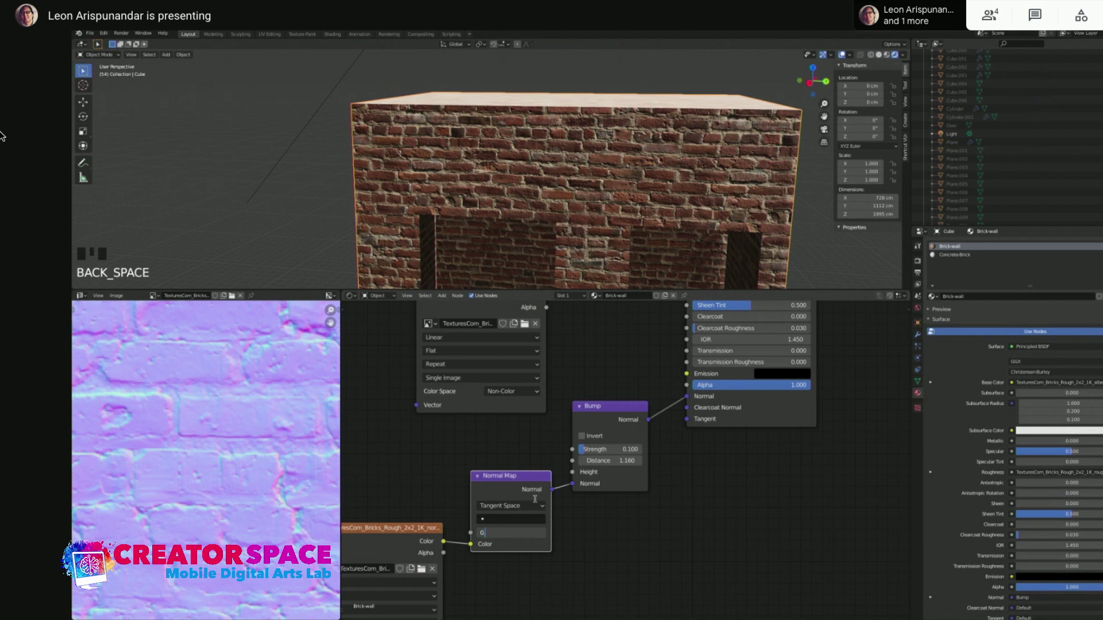
key("Return")
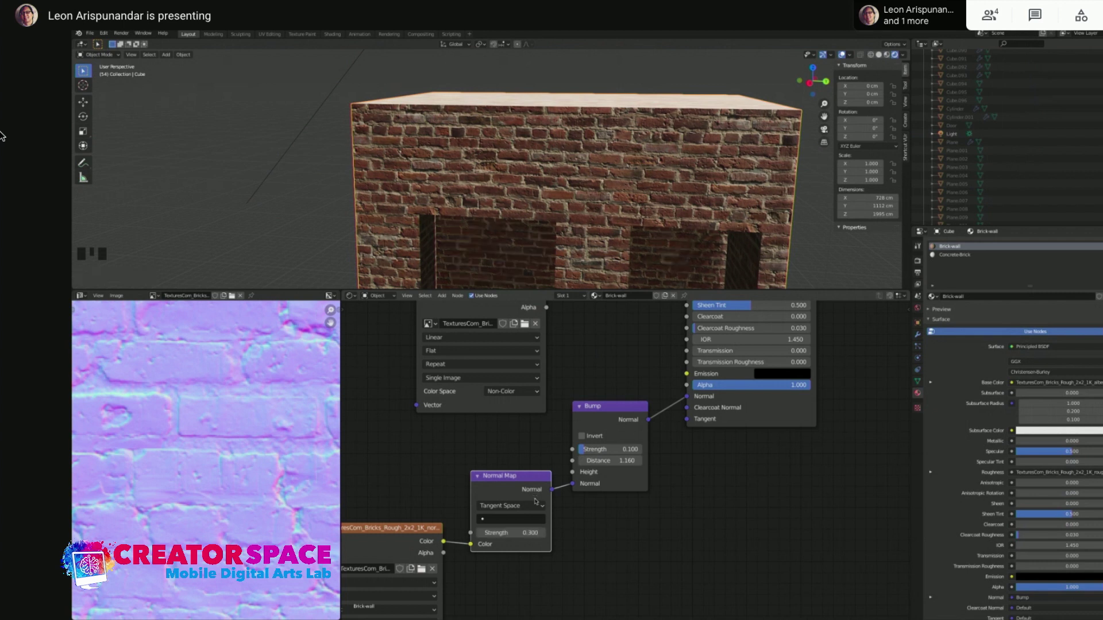
Examine the building's brick walls and window openings from several angles for the softened relief
left_click(589, 141)
middle_click_drag(580, 134, 677, 124)
left_click(698, 239)
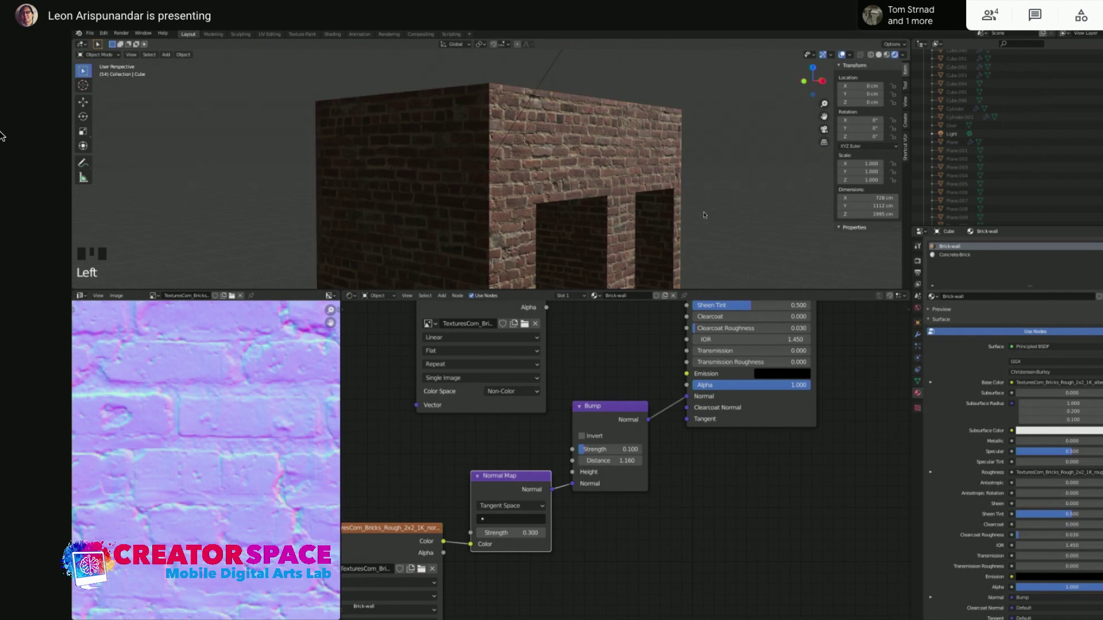
scroll(704, 215, "up", 2)
scroll(704, 215, "up", 1, "shift")
middle_click_drag(704, 215, 666, 183, "shift")
scroll(666, 183, "down", 3)
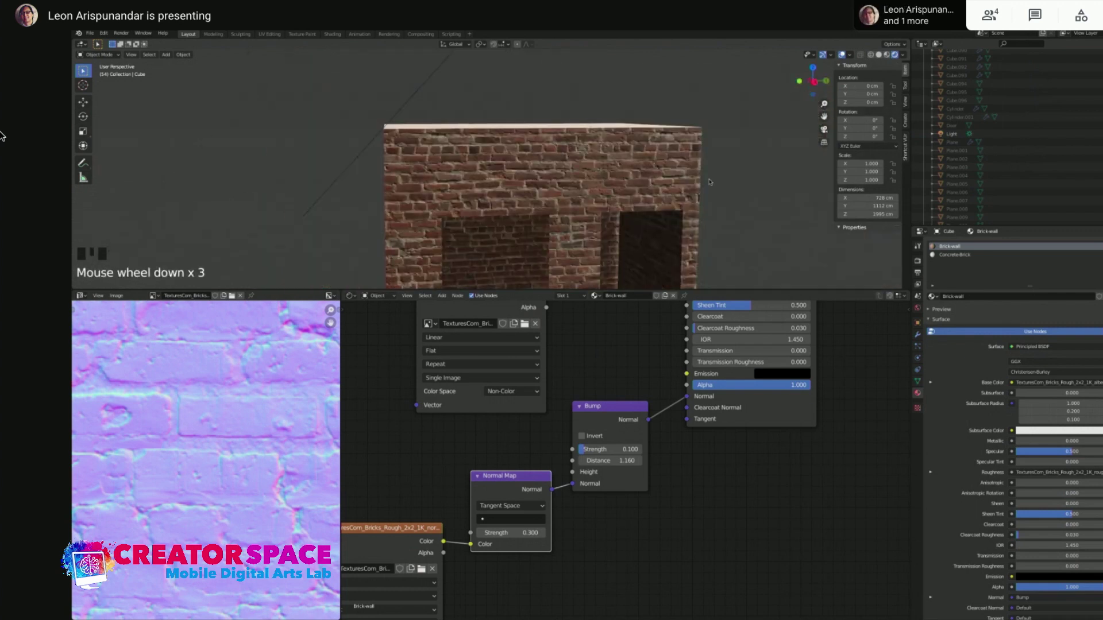
Reposition the roughness image texture node in the Brick-wall node graph and check the building's corner in the viewport
scroll(626, 433, "down", 4)
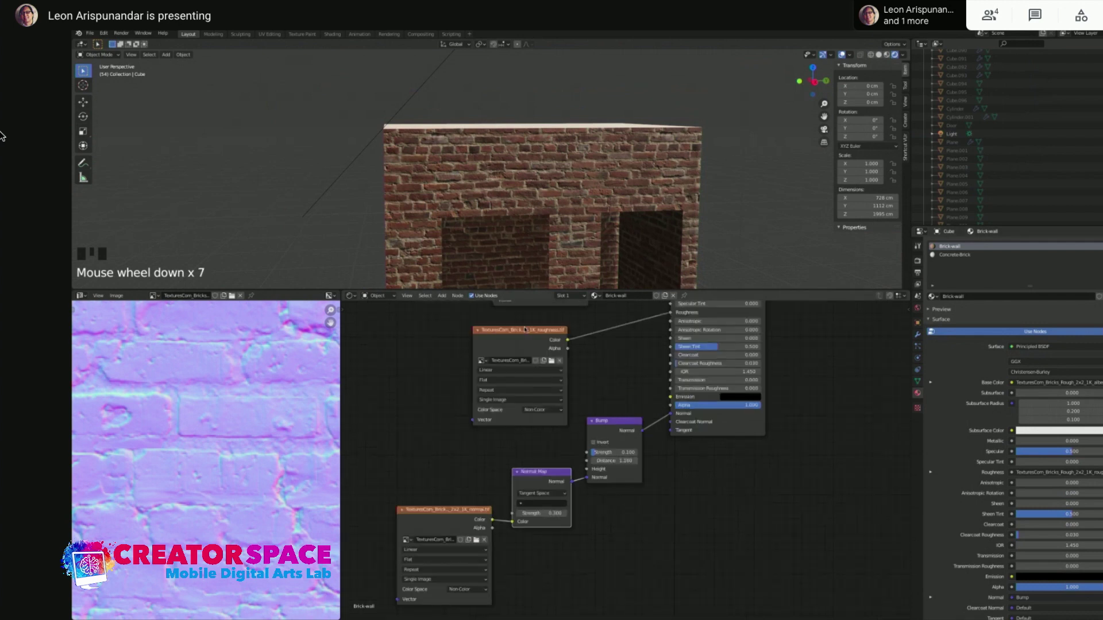
left_click(551, 344)
key("g")
left_click(533, 334)
middle_click_drag(592, 336, 611, 394, "shift")
key("g")
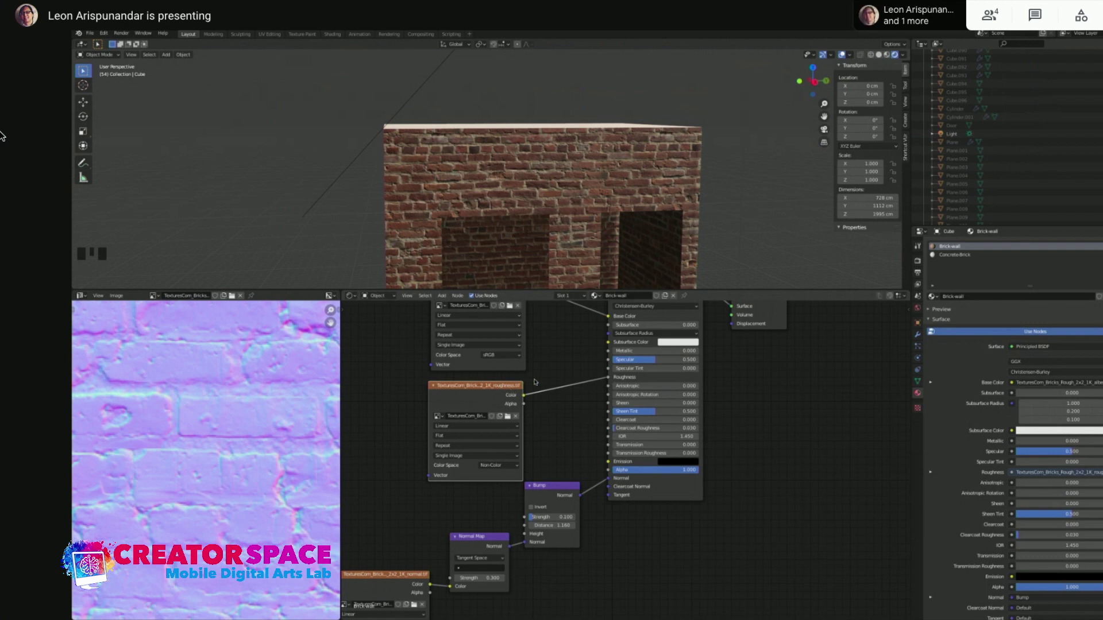
left_click(366, 202)
middle_click_drag(542, 186, 569, 181)
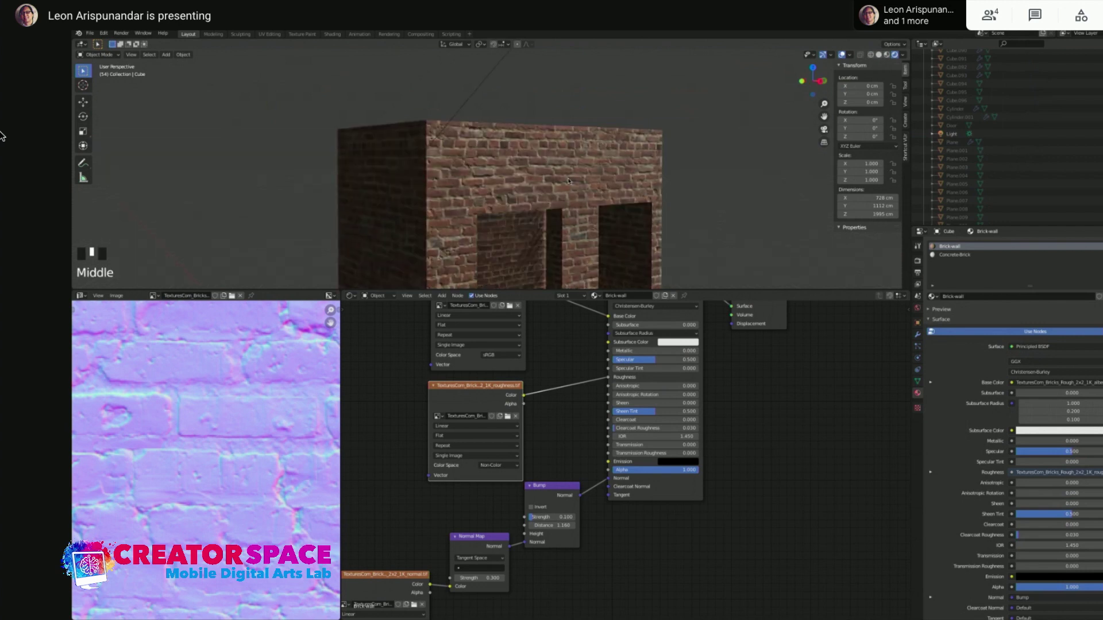
Select the sun light above the building and hide it
middle_click_drag(730, 210, 655, 186)
scroll(743, 207, "down", 2)
scroll(655, 185, "up", 1, "shift")
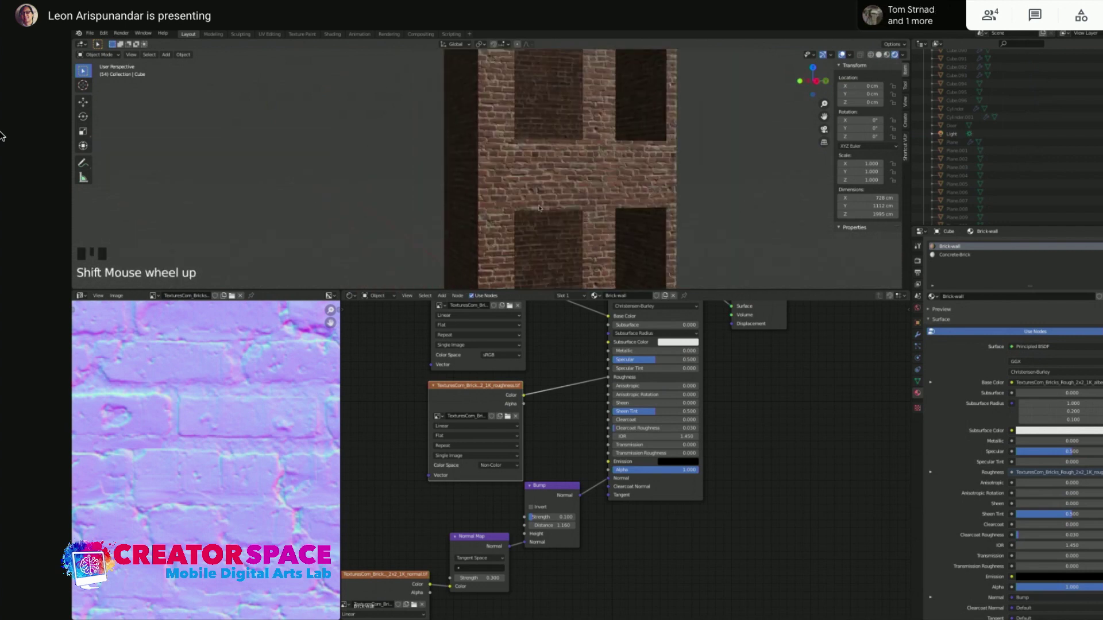
scroll(716, 193, "down", 3)
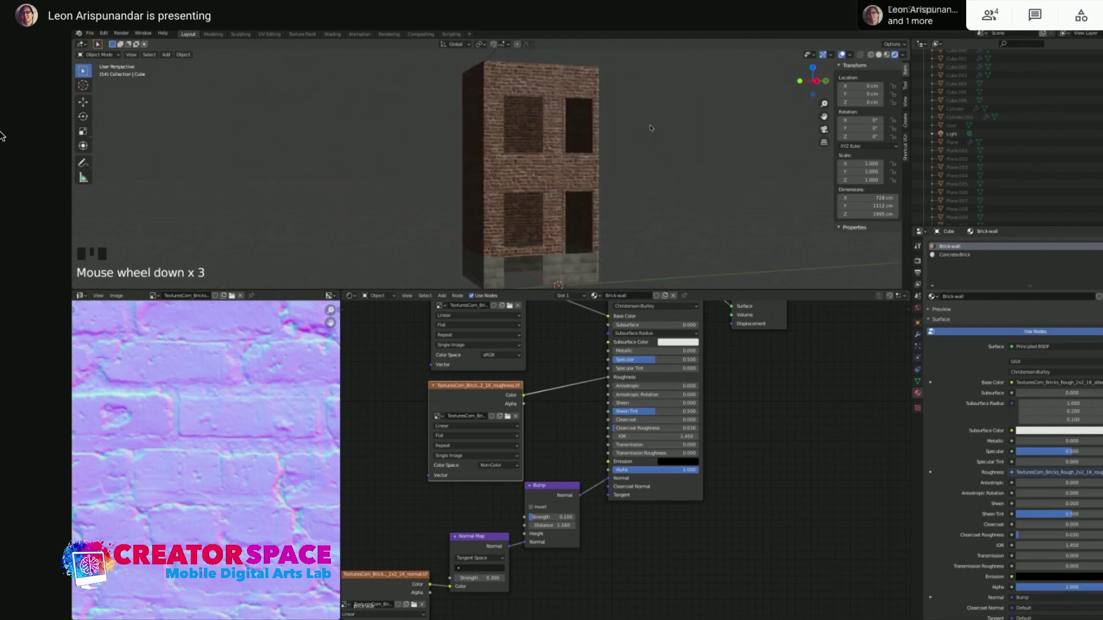
middle_click_drag(653, 128, 652, 234, "shift")
middle_click_drag(618, 130, 618, 208, "shift")
left_click(614, 112)
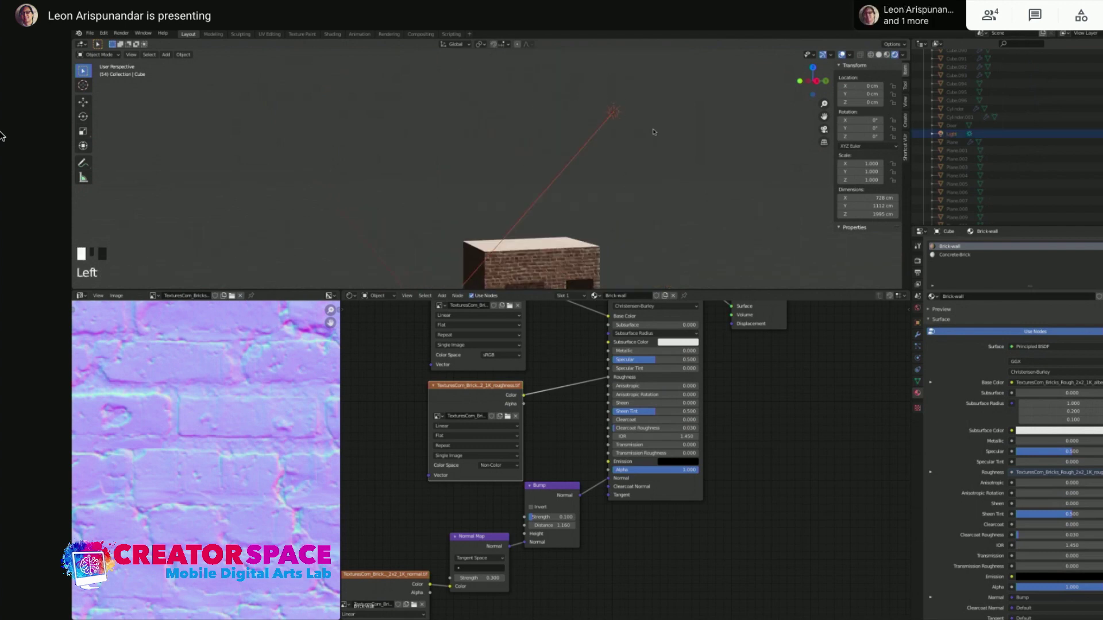
key("h")
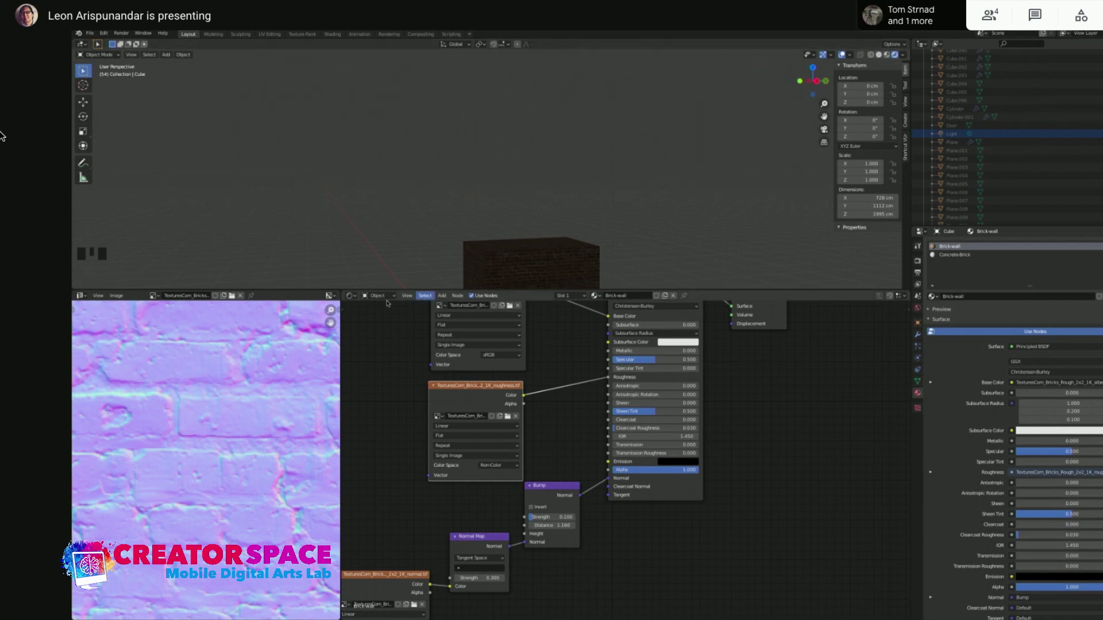
Widen the image editor beside the node graph and switch the viewport to Material Preview shading
left_click_drag(340, 331, 546, 331)
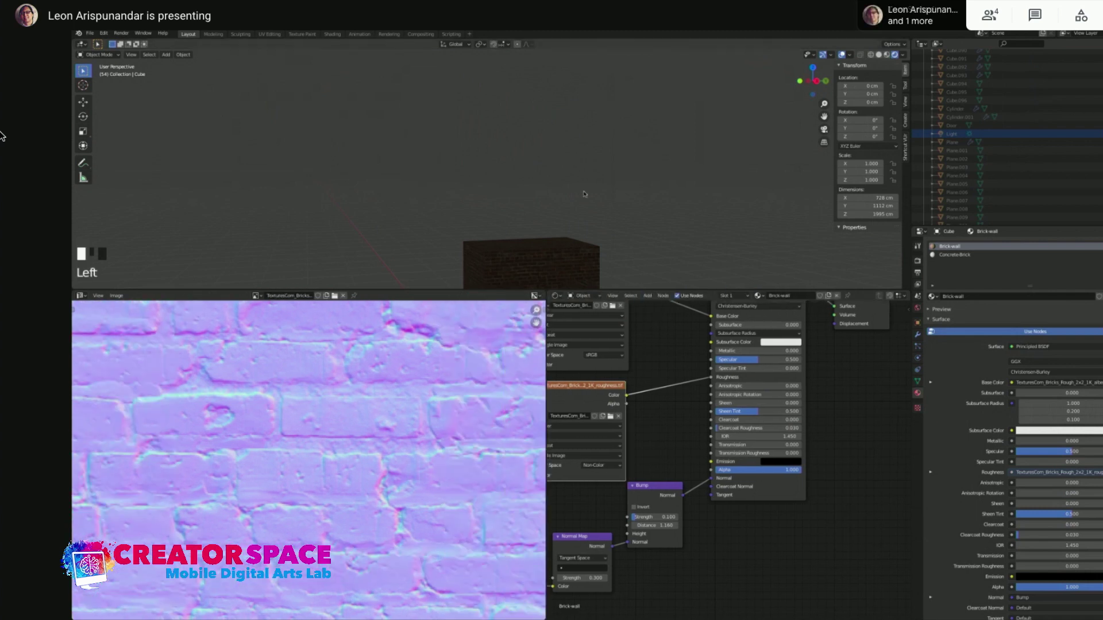
scroll(588, 198, "down", 2)
middle_click_drag(589, 199, 585, 85, "shift")
key("z")
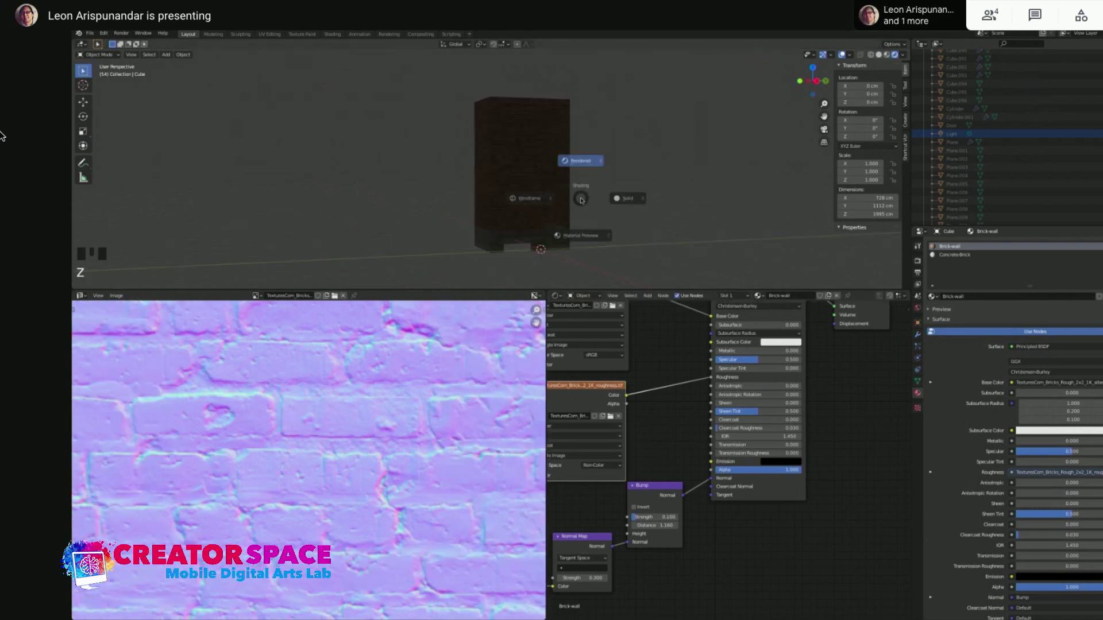
left_click(580, 245)
scroll(590, 182, "up", 3)
middle_click_drag(590, 182, 582, 158, "shift")
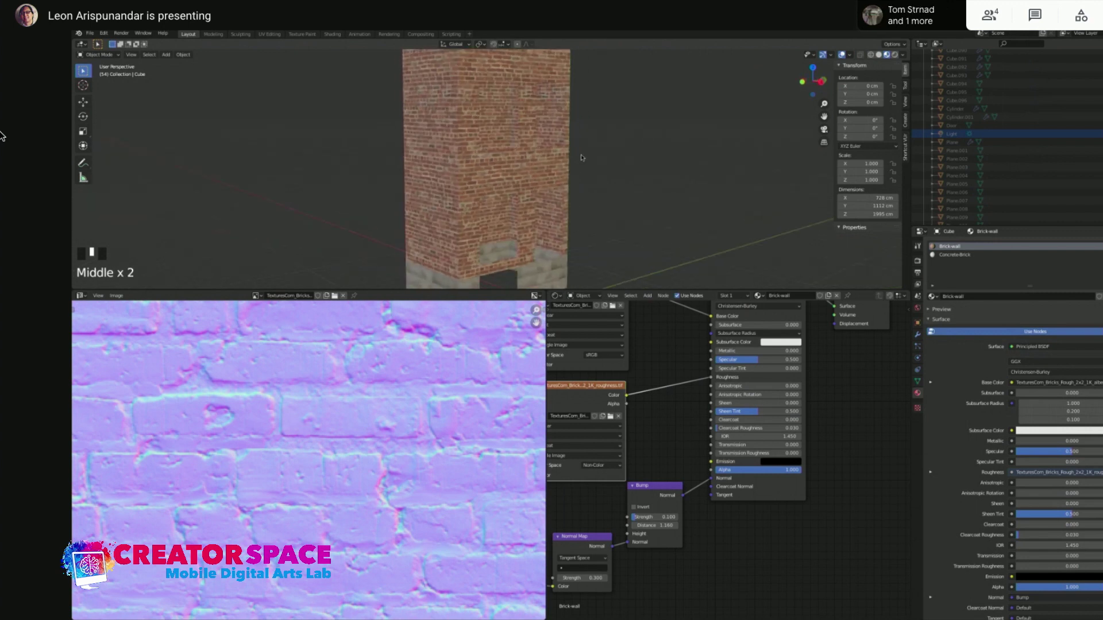
Select the building and bring up its ConcreteBrick material's node graph
left_click(549, 279)
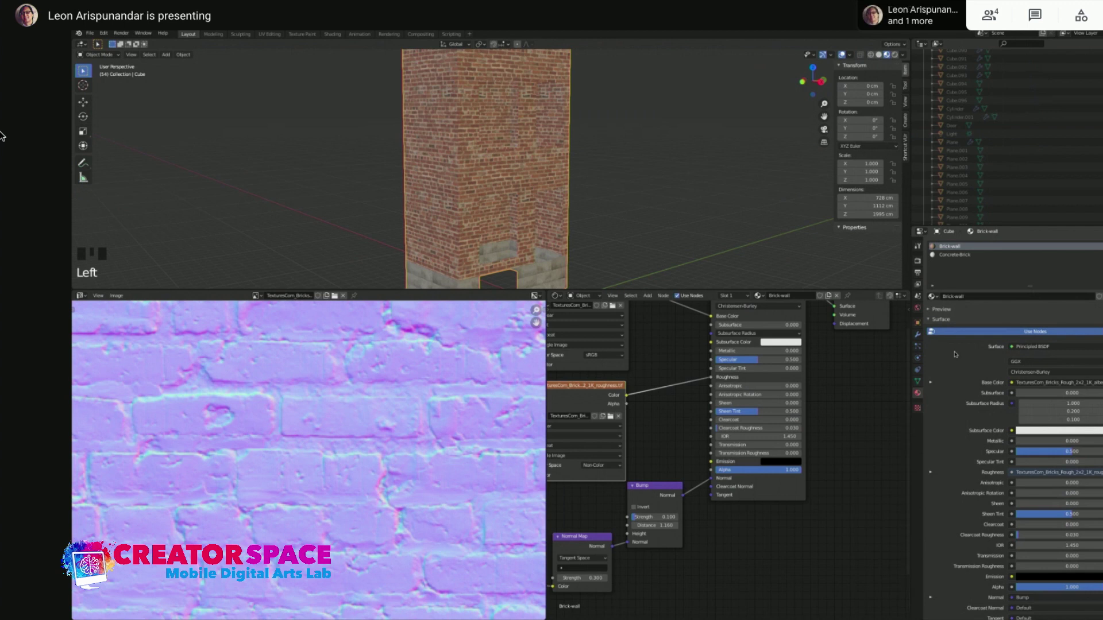
left_click(956, 256)
scroll(613, 427, "down", 2)
middle_click_drag(613, 427, 617, 487, "shift")
Add an Image Texture node below the concrete base colour texture and start opening an image file for it
key("shift+a")
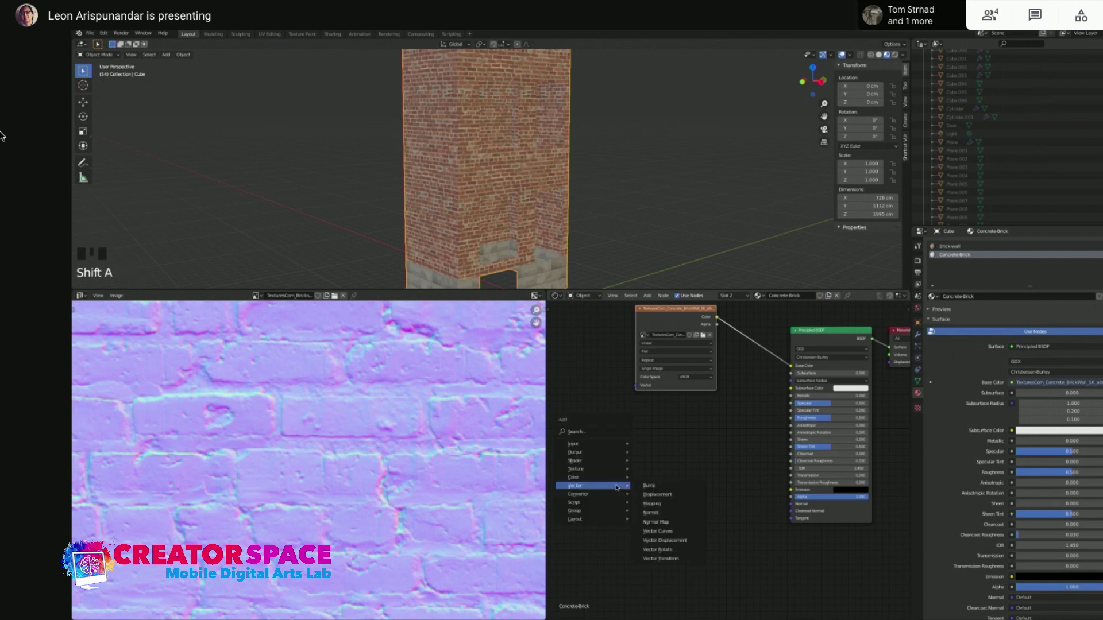
mouse_move(617, 470)
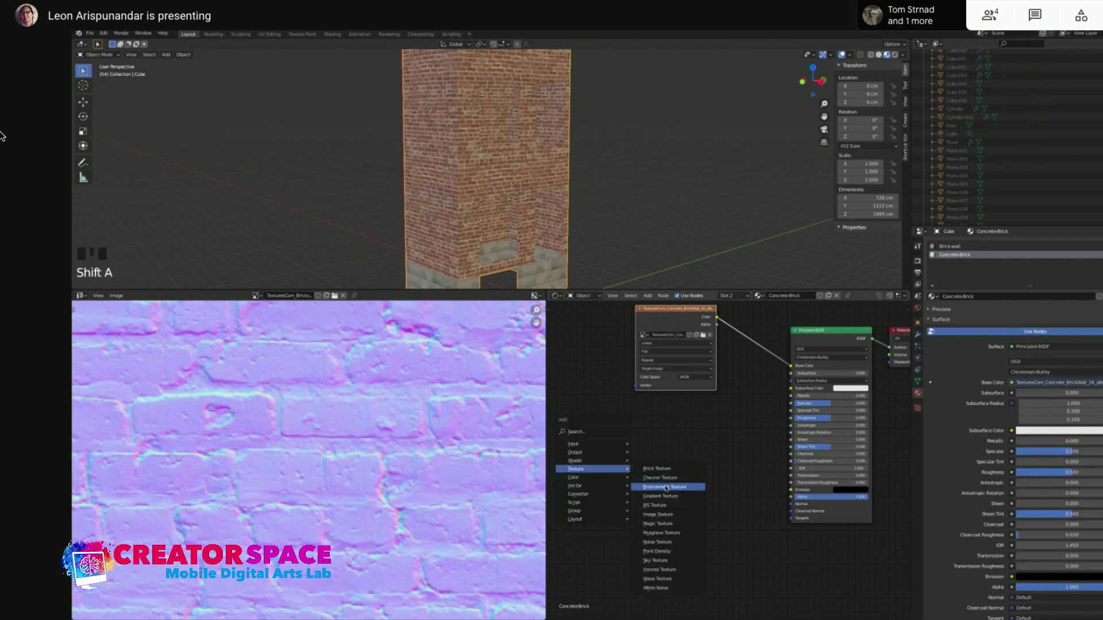
left_click(658, 514)
left_click(662, 504)
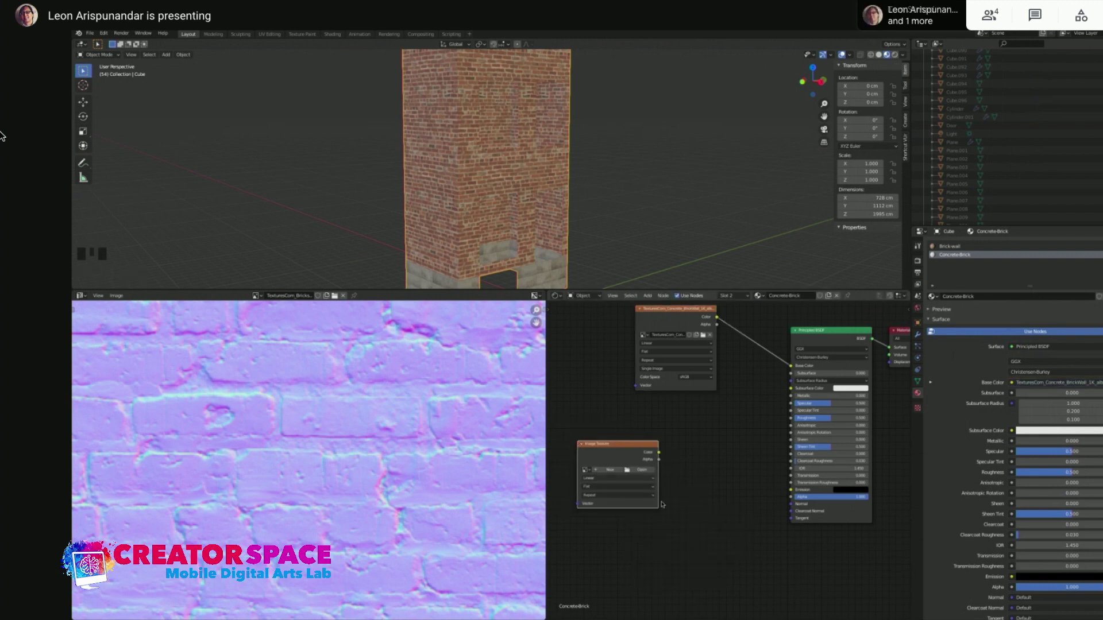
scroll(652, 495, "up", 1)
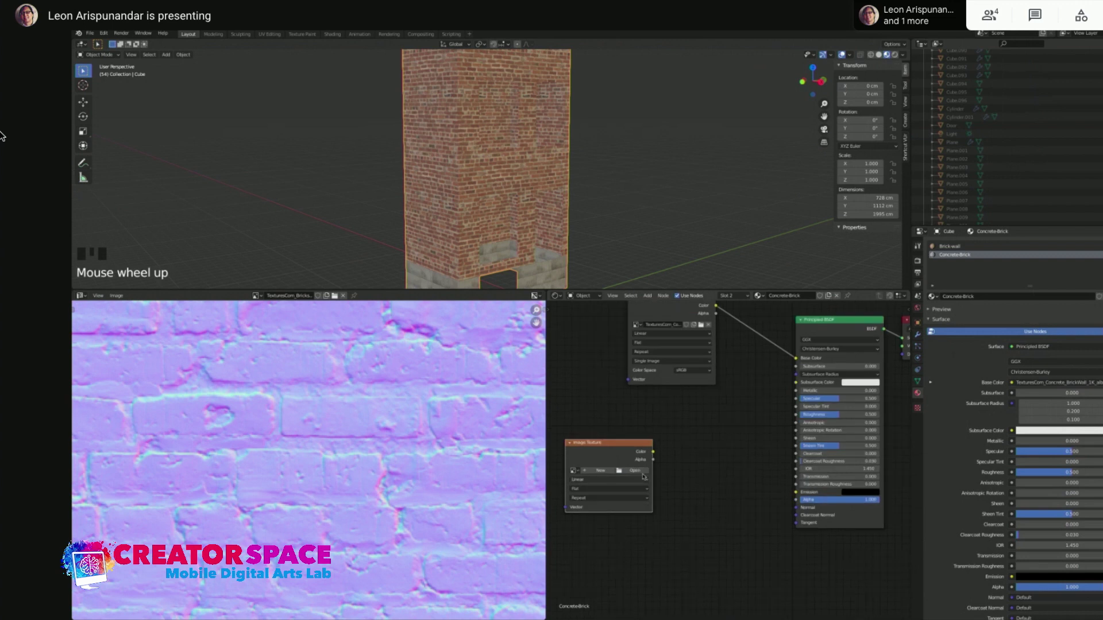
left_click(638, 474)
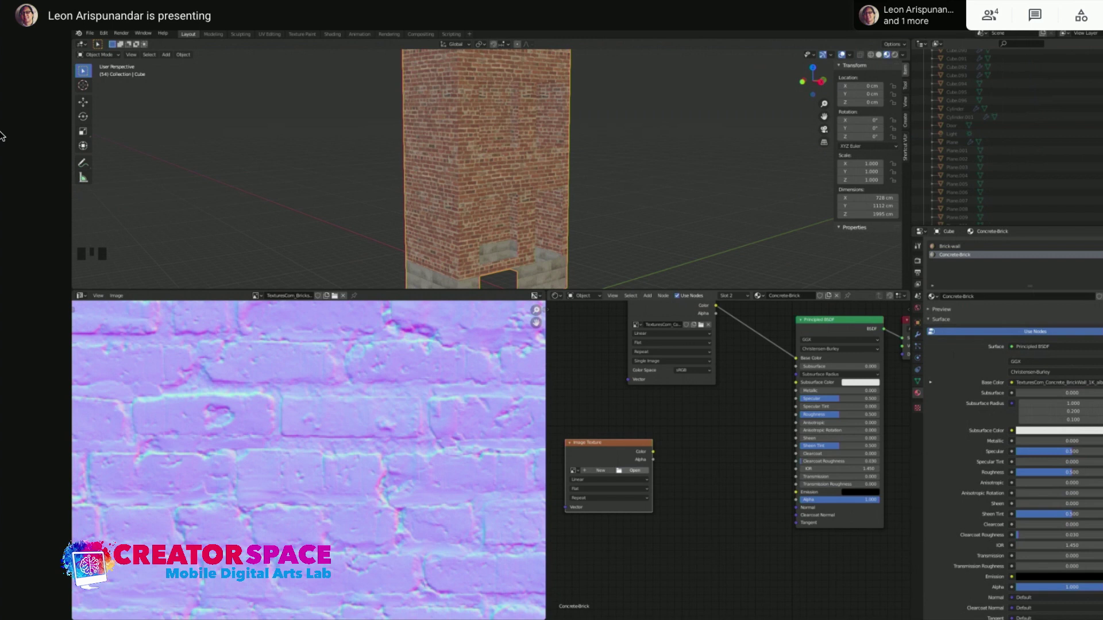
Load the concrete brick wall normal map into the new Image Texture node, move it lower and set its colour space to Non-Color
left_click(608, 485)
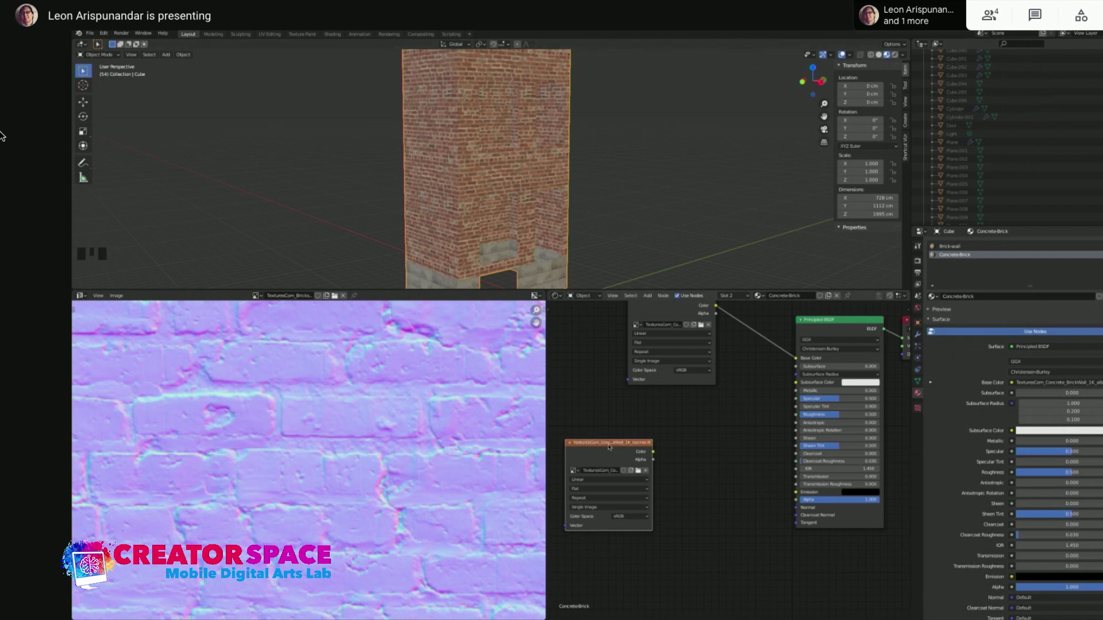
left_click_drag(609, 447, 606, 541)
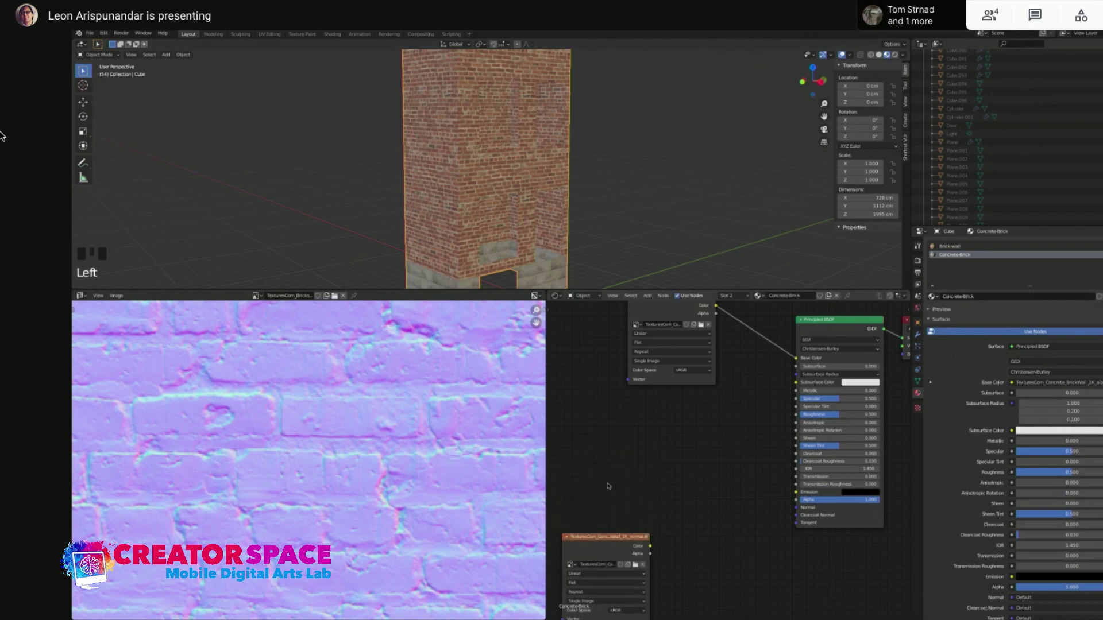
scroll(608, 486, "down", 1)
middle_click_drag(608, 486, 603, 356, "shift")
left_click(632, 465)
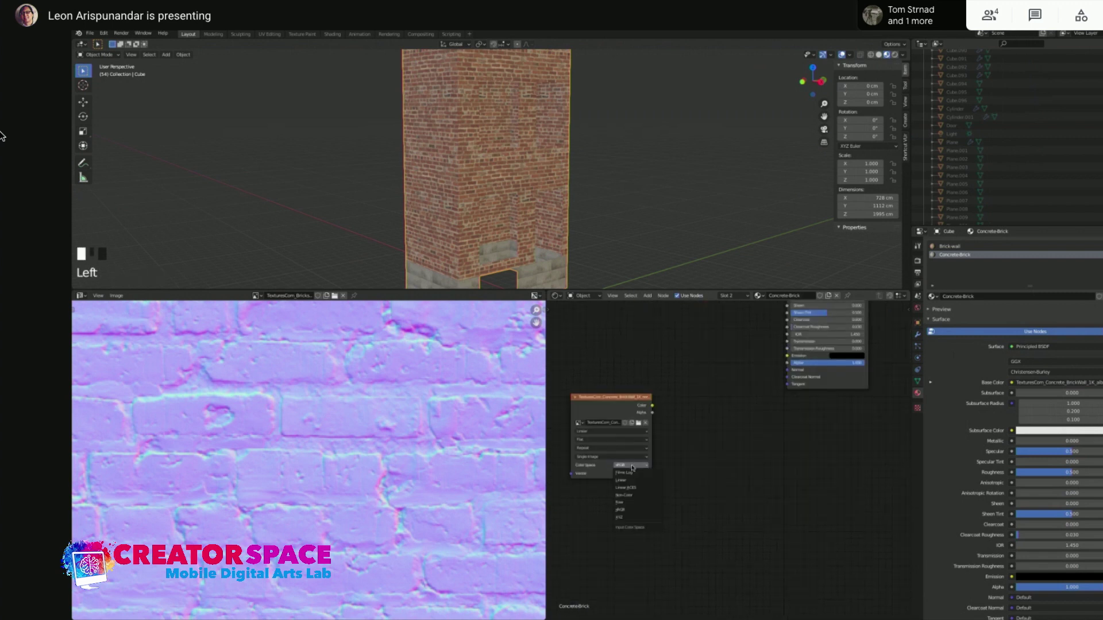
left_click(624, 495)
Duplicate the concrete normal map texture node and space the two copies apart, one above the other
left_click(599, 397)
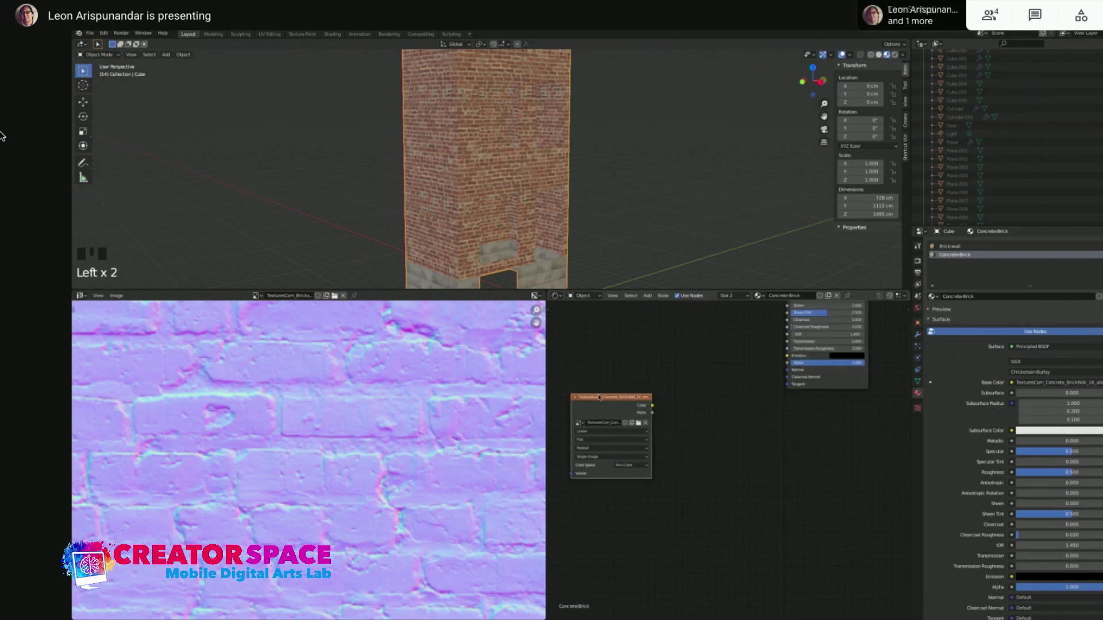
key("shift+d")
left_click(600, 334)
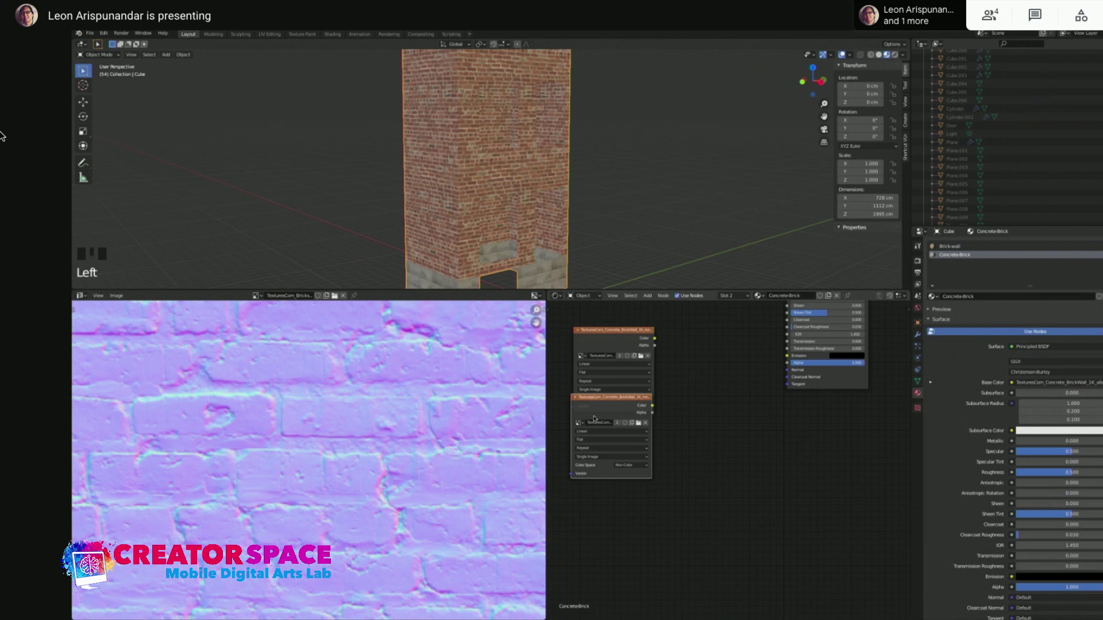
key("g")
left_click(599, 471)
left_click_drag(615, 334, 617, 342)
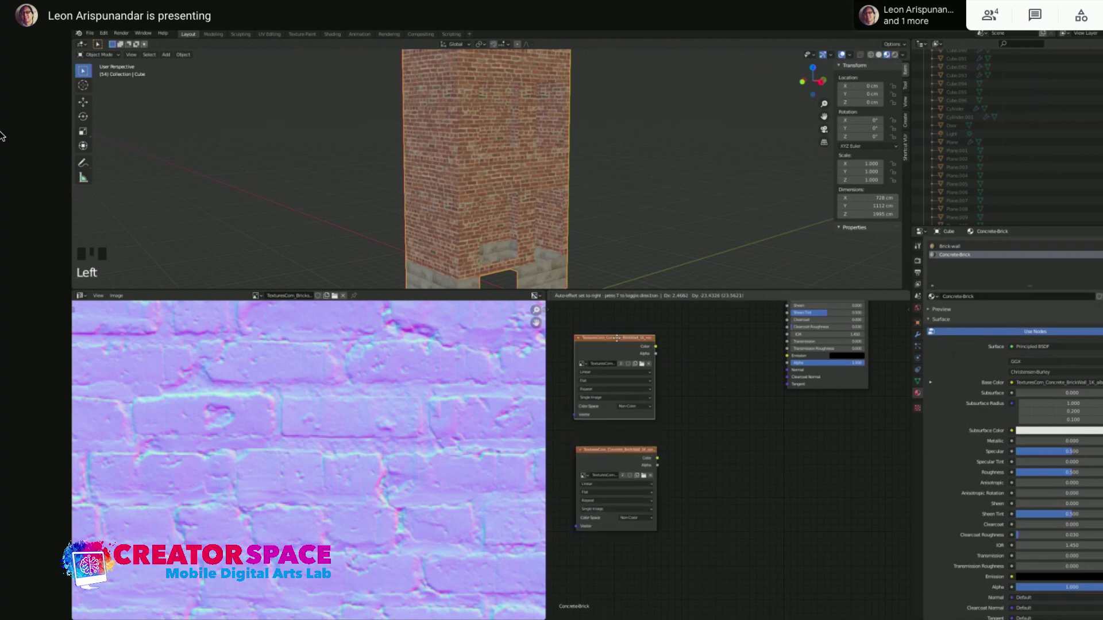
Load the concrete brick wall height map into the upper copy and set its colour space to Non-Color
left_click(641, 365)
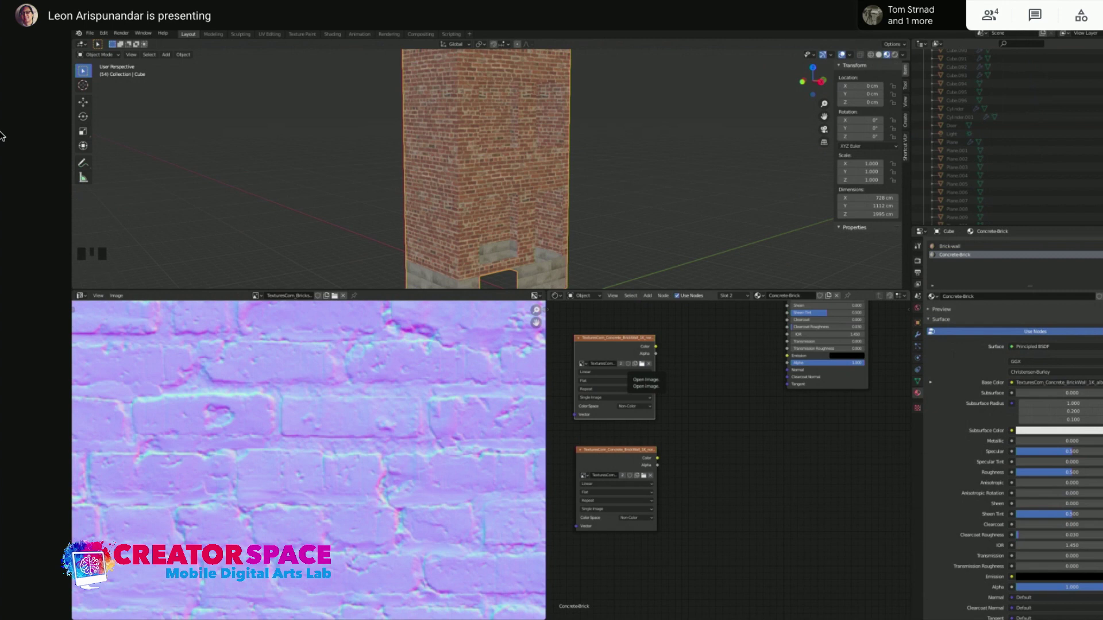
left_click(627, 338)
left_click_drag(628, 339, 625, 347)
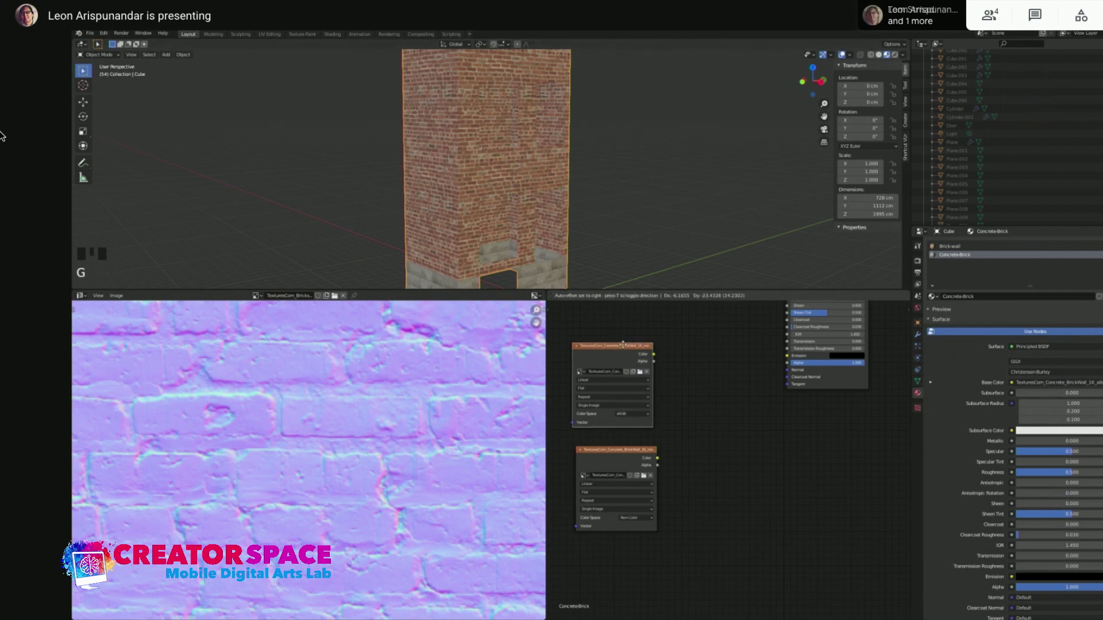
key("shift+a")
mouse_move(662, 338)
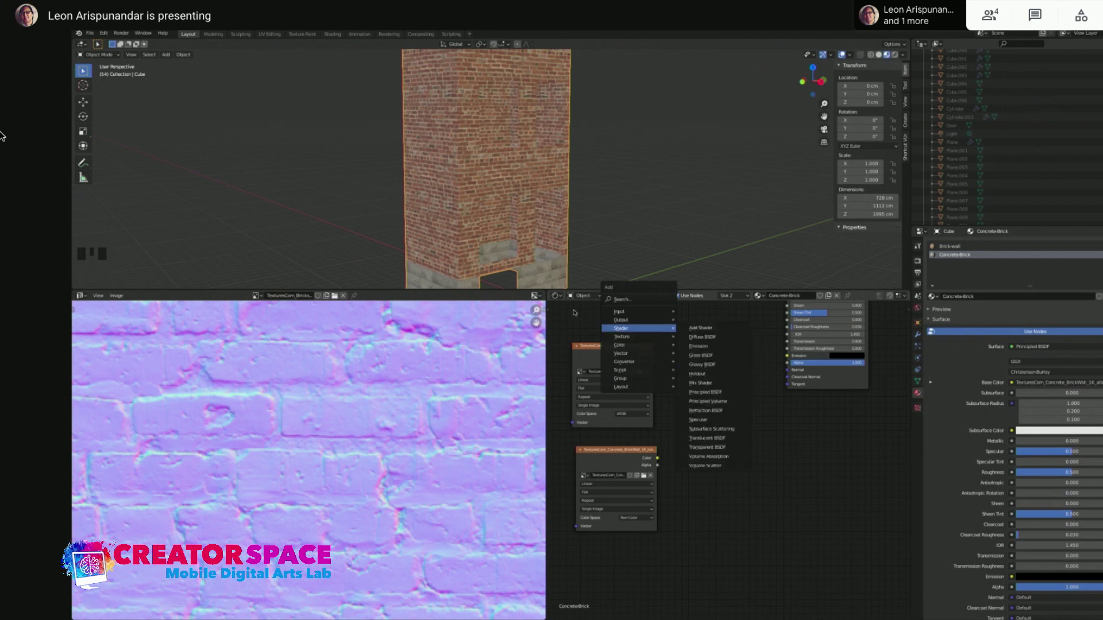
left_click(645, 414)
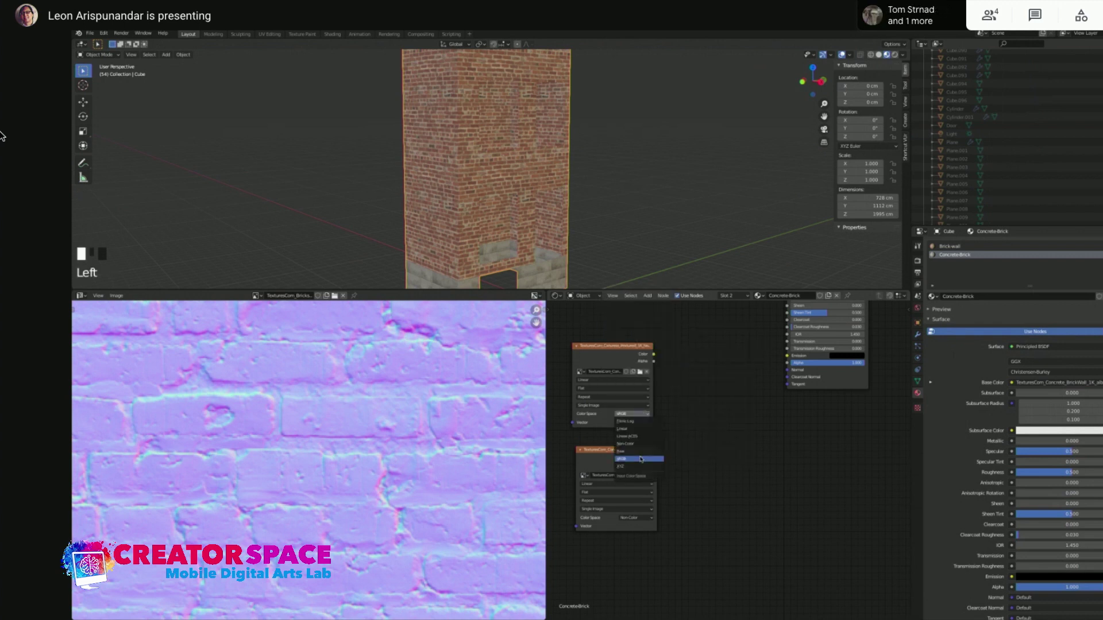
left_click(626, 444)
Duplicate the height map texture node, load the concrete brick wall roughness map into the copy and place it above the height node
middle_click_drag(671, 372, 675, 410, "shift")
left_click(635, 426)
key("shift+d")
left_click(721, 381)
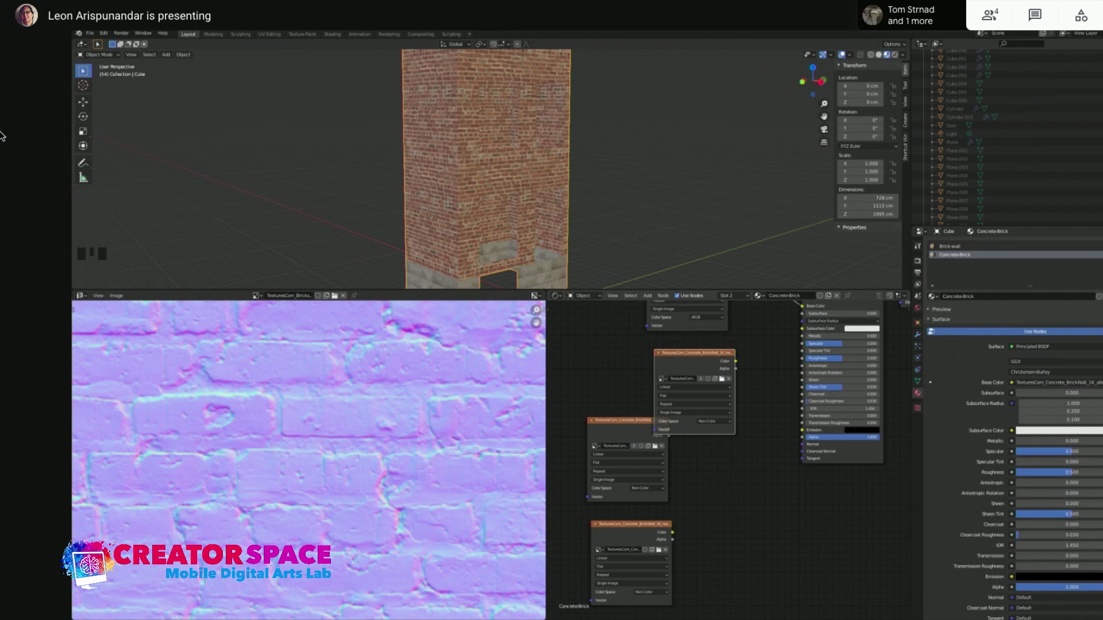
double_click(698, 380)
left_click_drag(695, 355, 651, 336)
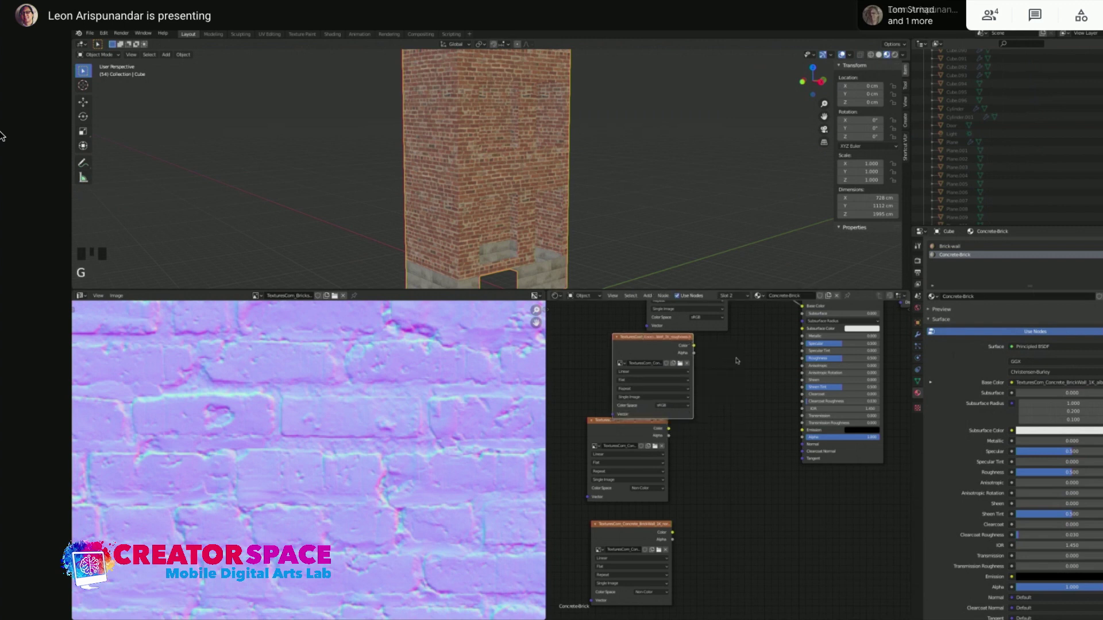
Connect the roughness map's Color output to the Roughness input of the Principled BSDF
scroll(738, 360, "up", 3)
left_click_drag(679, 316, 822, 331)
scroll(700, 443, "down", 1)
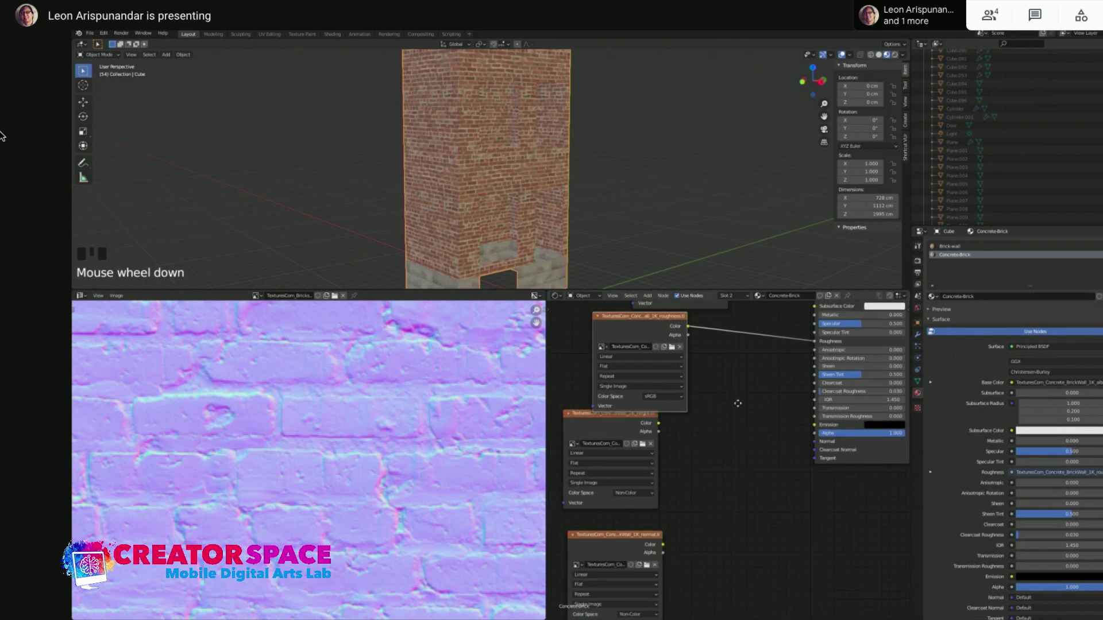
Space out the height and normal texture nodes and set the roughness map's colour space to Non-Color
middle_click_drag(700, 443, 763, 432, "shift")
left_click(652, 380)
key("g")
left_click(653, 413)
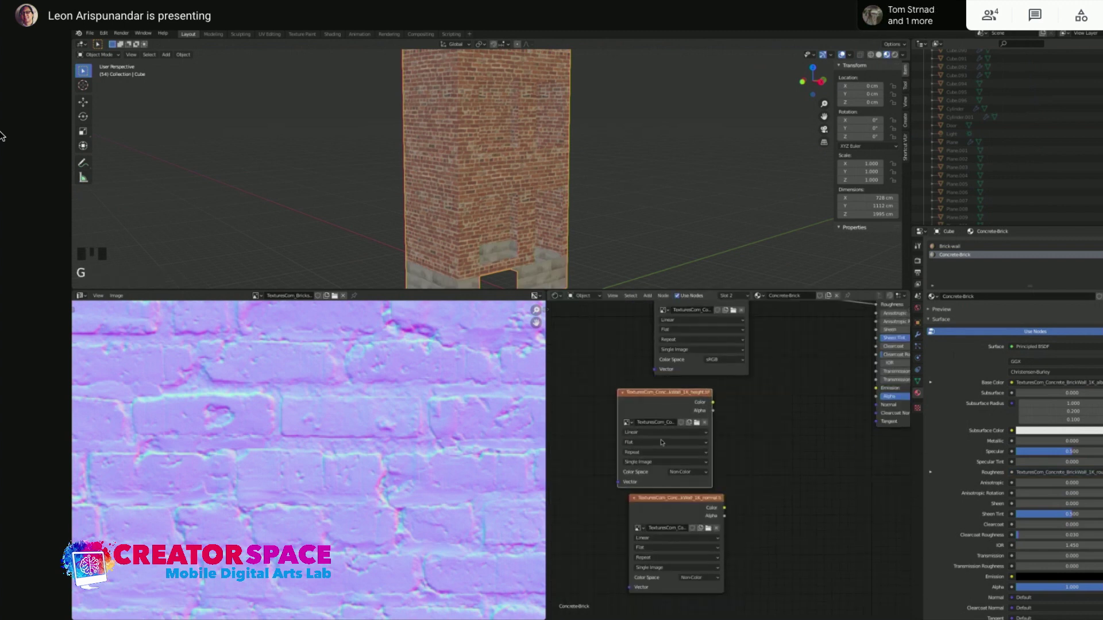
left_click_drag(675, 500, 661, 521)
left_click(712, 362)
left_click(718, 394)
Add a Normal Map node beside the normal texture and connect the texture's Color output to its Color input
scroll(795, 388, "up", 2)
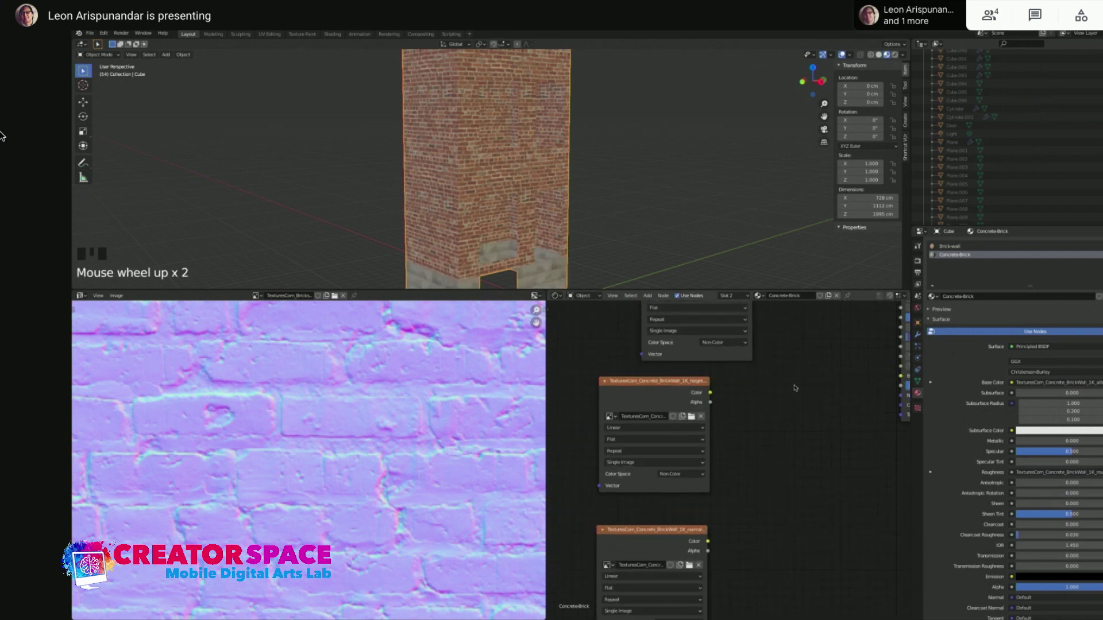
middle_click_drag(795, 388, 719, 388, "shift")
middle_click_drag(706, 493, 722, 403, "shift")
middle_click_drag(682, 484, 691, 361, "shift")
left_click(742, 428)
key("shift+a")
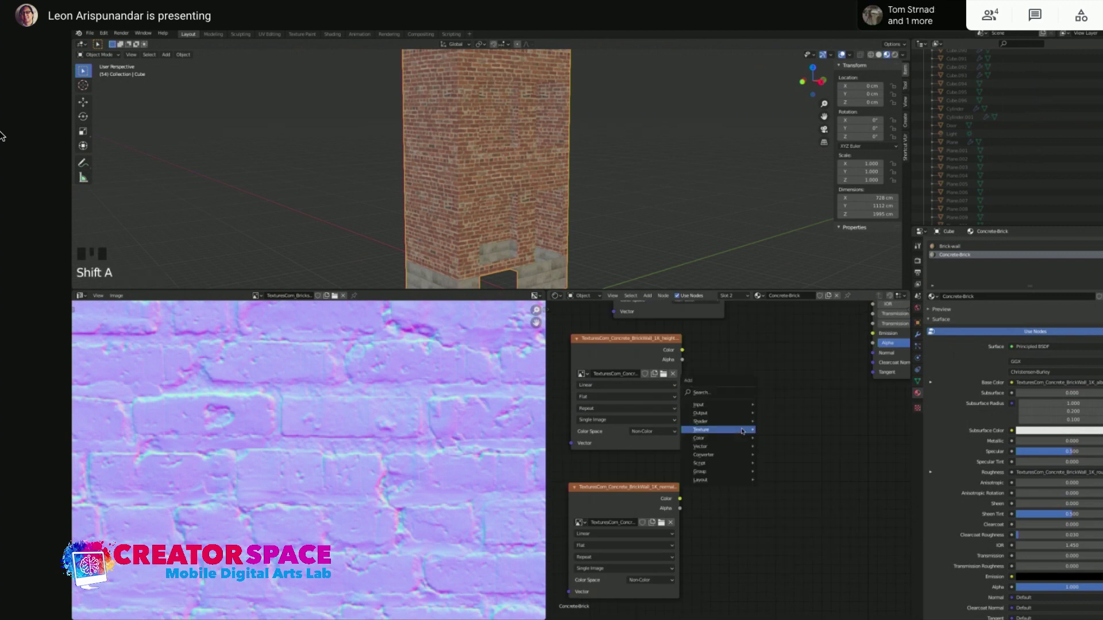
mouse_move(742, 447)
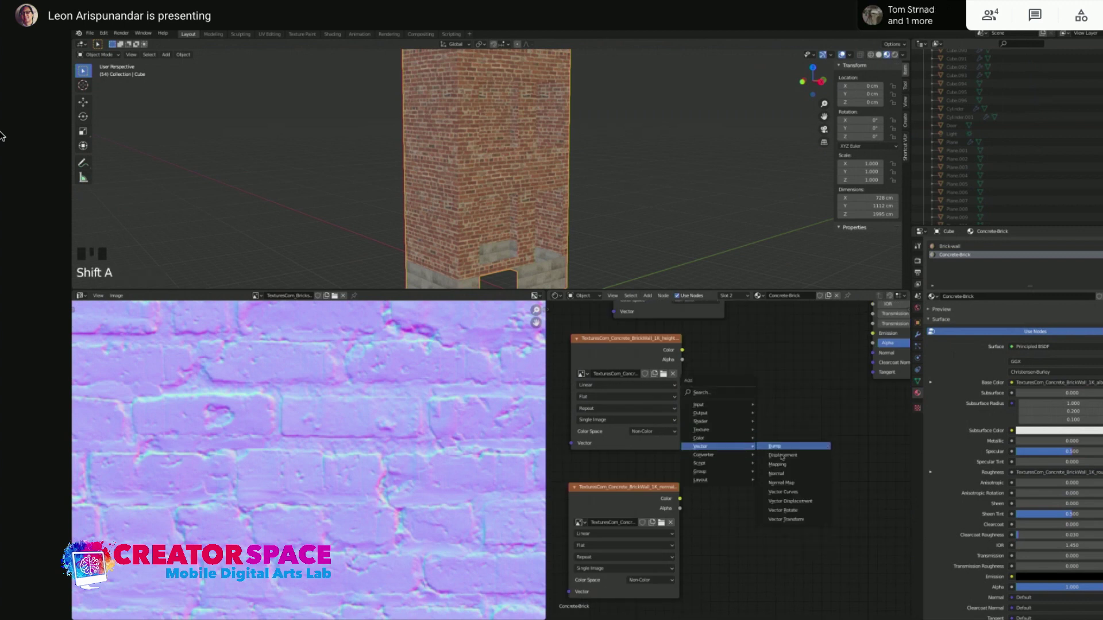
left_click(782, 483)
left_click(701, 540)
left_click_drag(680, 499, 717, 544)
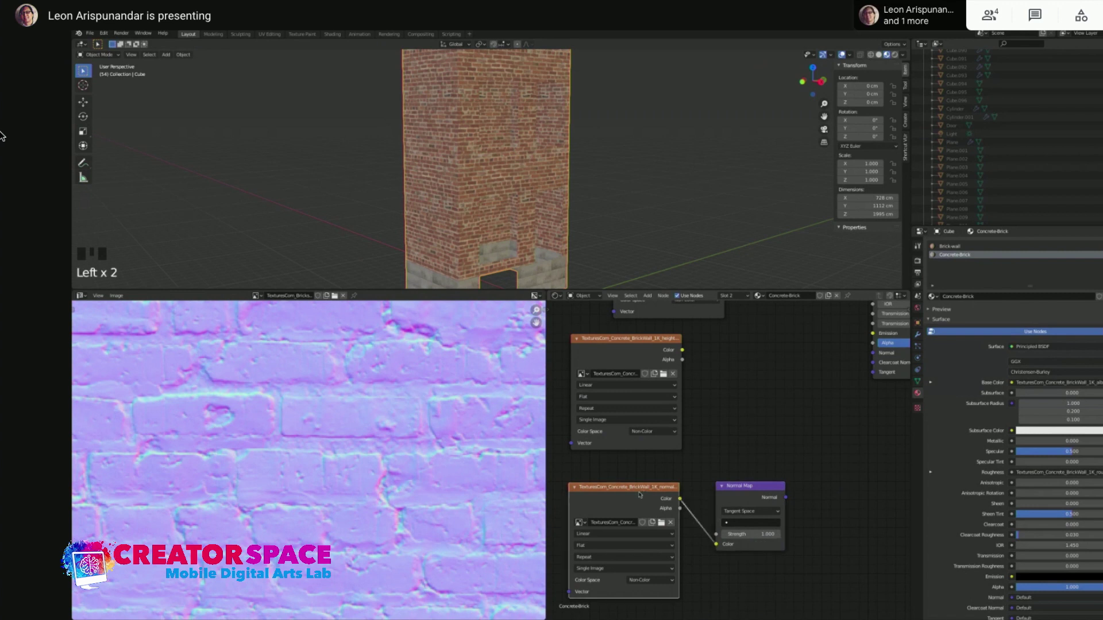
left_click_drag(643, 492, 626, 510)
Add a Bump node between the height texture and the Principled BSDF
key("shift+a")
mouse_move(768, 391)
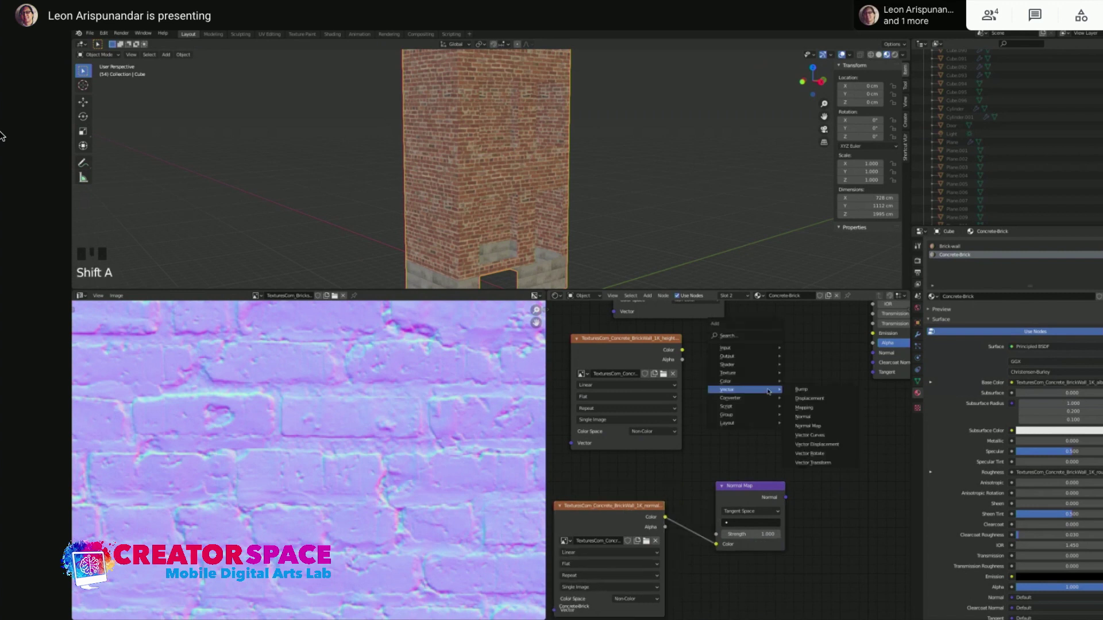
left_click(801, 390)
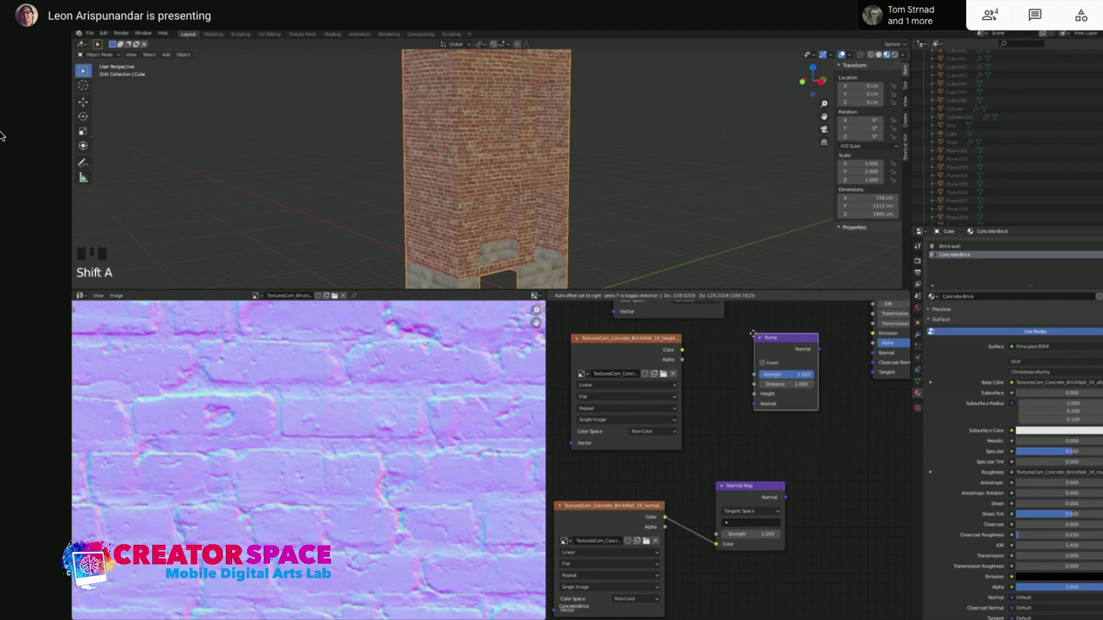
left_click(764, 352)
Move the Normal Map node beneath the Bump node and connect its Normal output to the Bump's Normal input
left_click(754, 485)
key("g")
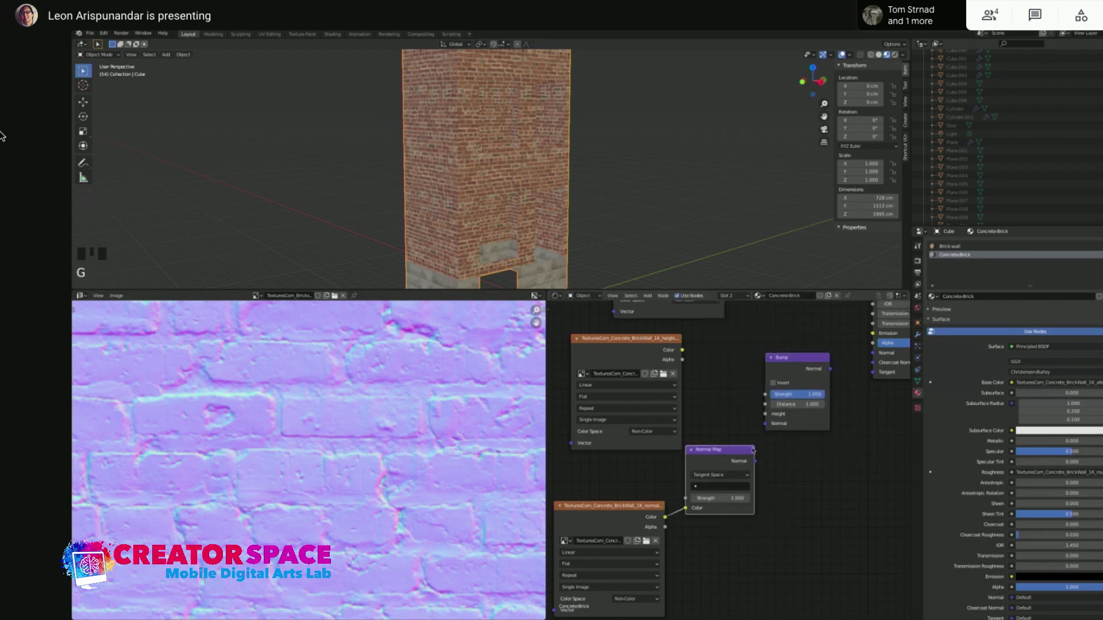
left_click_drag(754, 461, 765, 423)
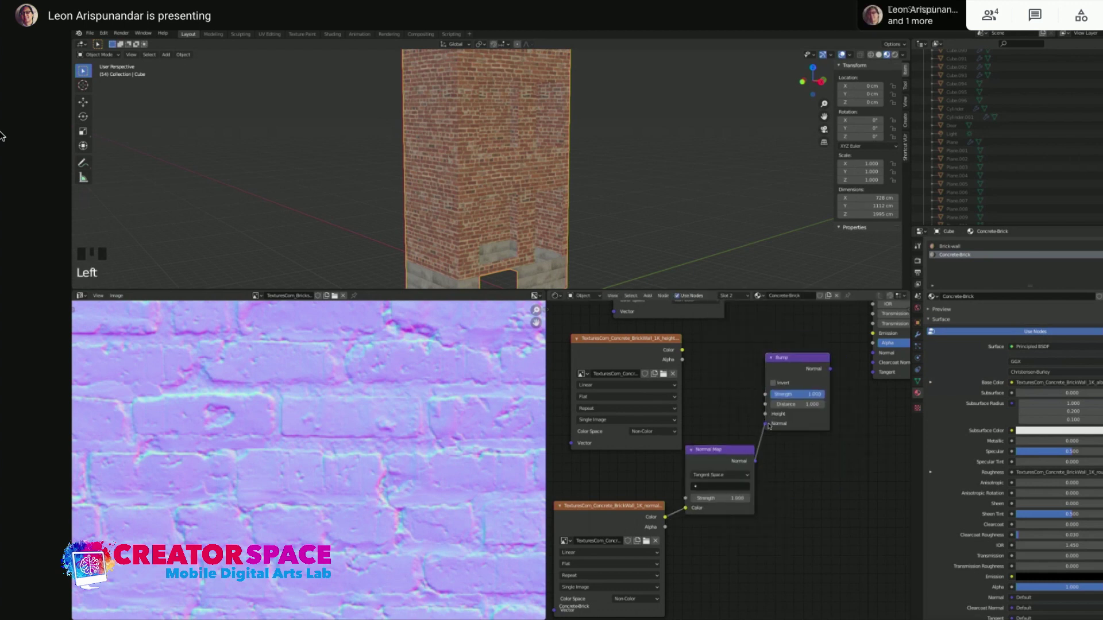
key("g")
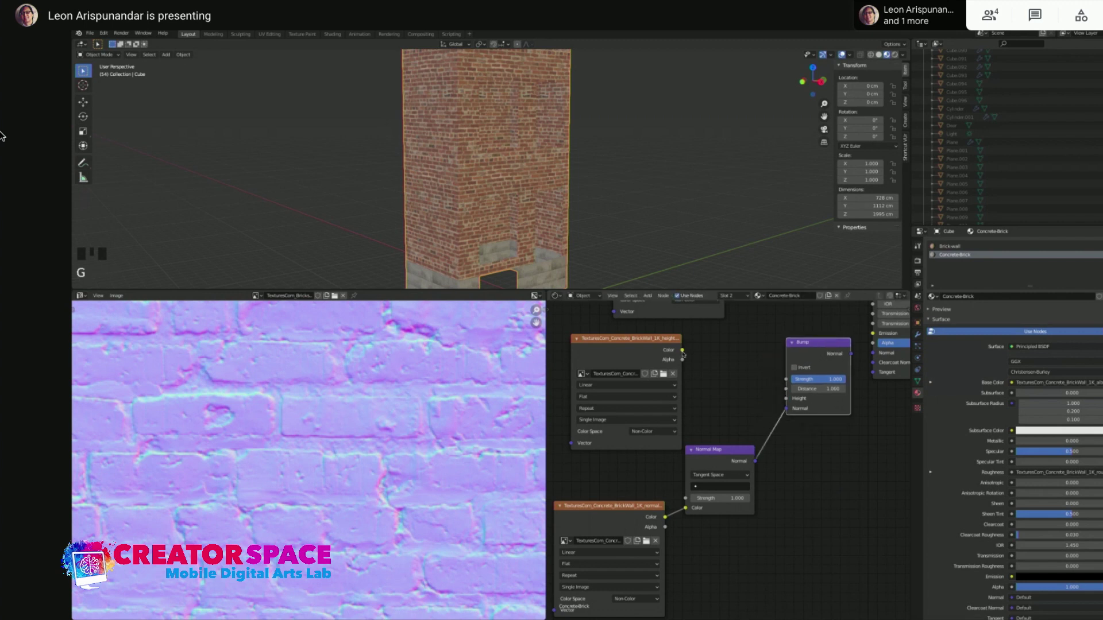
Connect the height texture's Color output to the Bump node's Height input and tidy the height node's position
left_click_drag(646, 334, 632, 332)
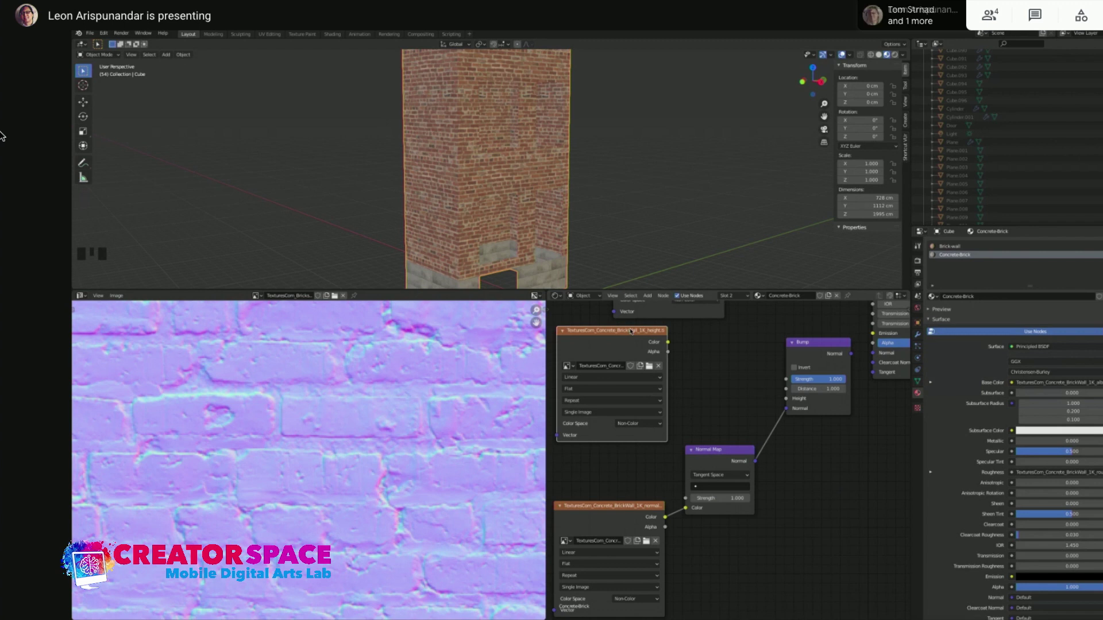
left_click(668, 344)
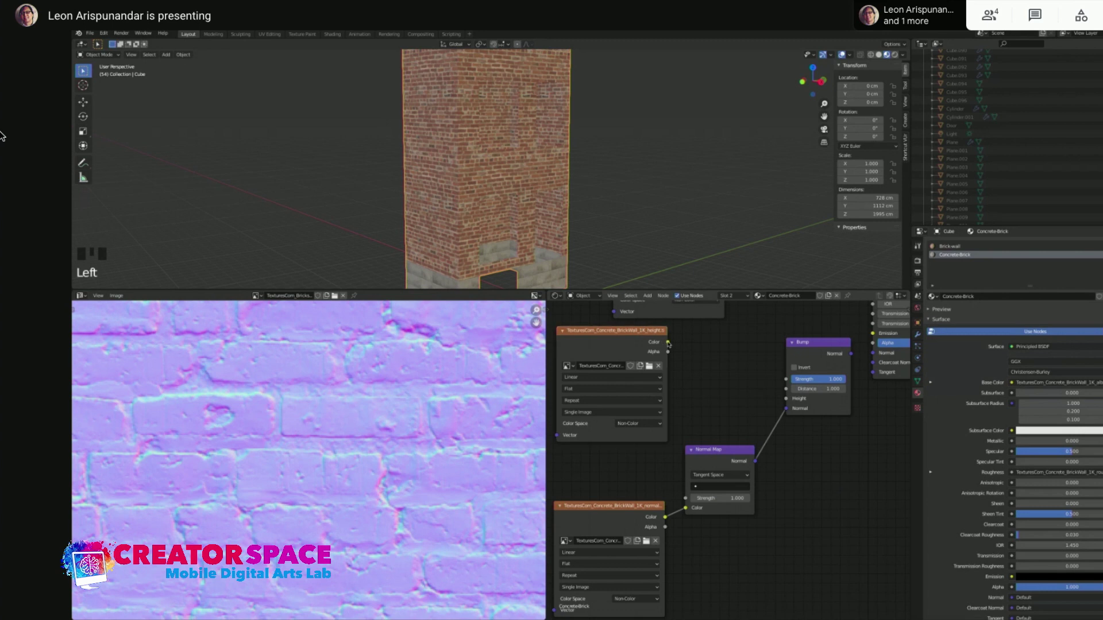
left_click_drag(668, 343, 787, 398)
key("g")
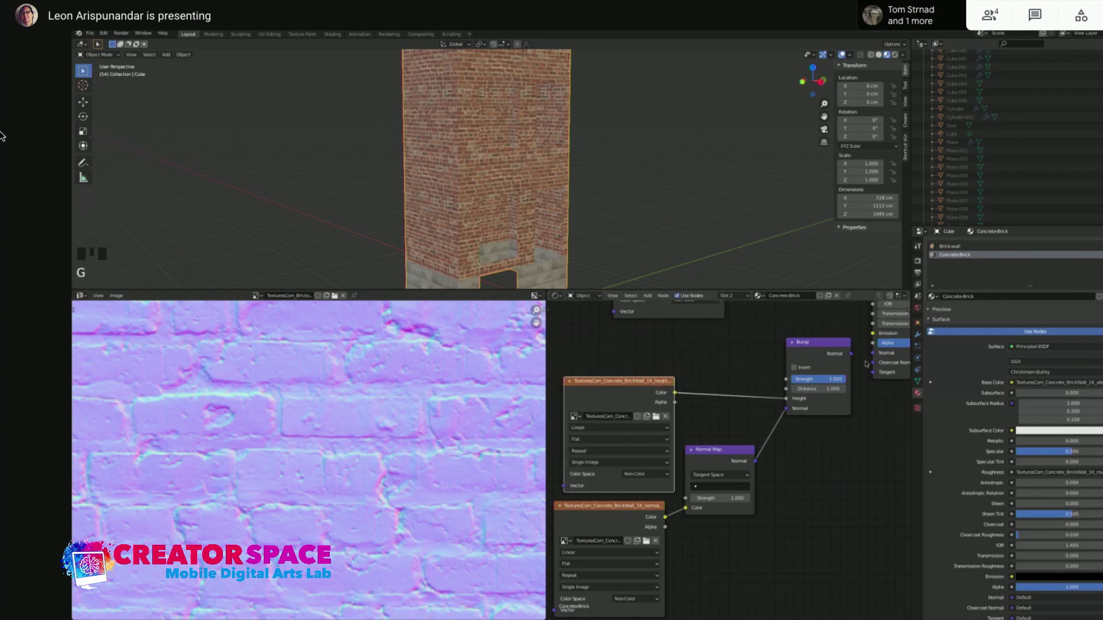
left_click(641, 364)
Move the Bump and Normal Map nodes closer to the height and normal textures
left_click(819, 342)
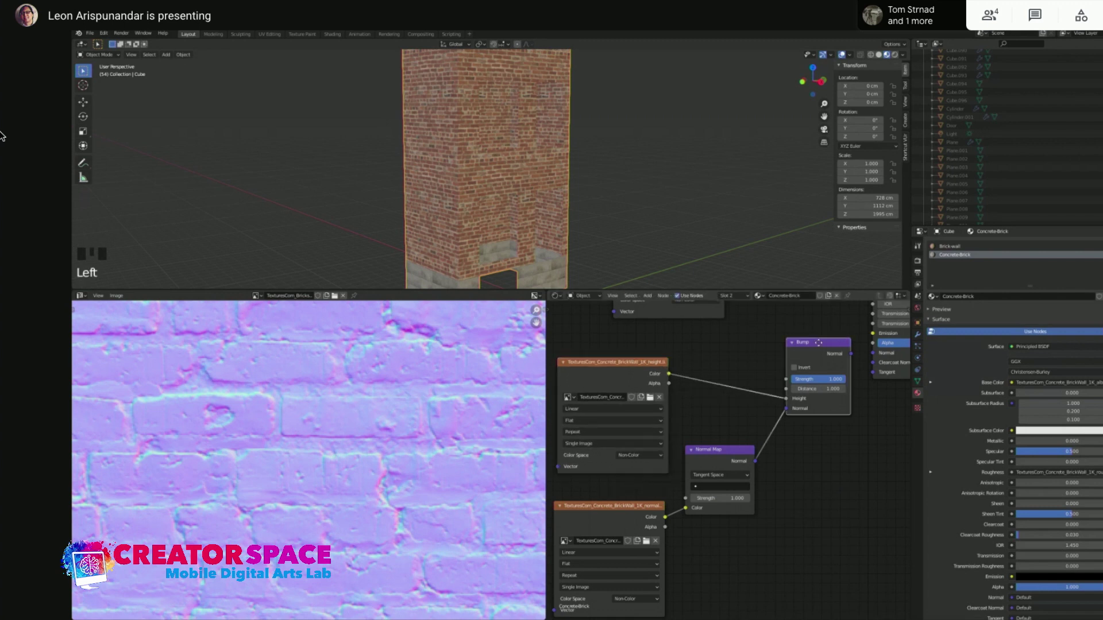
key("g")
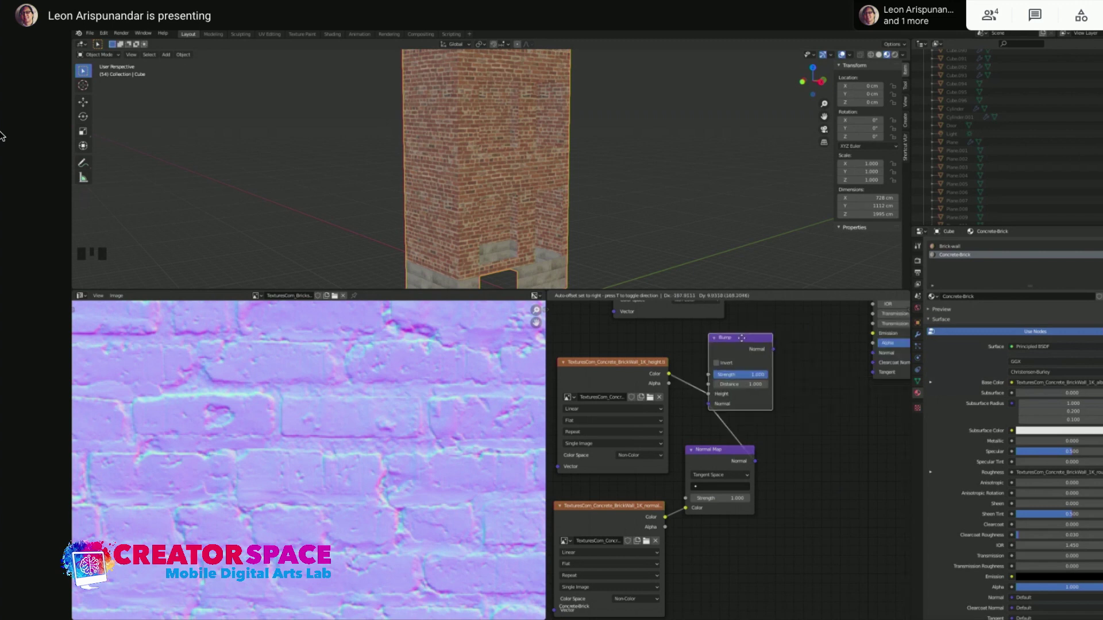
left_click(767, 338)
left_click(733, 460)
key("g")
left_click(715, 459)
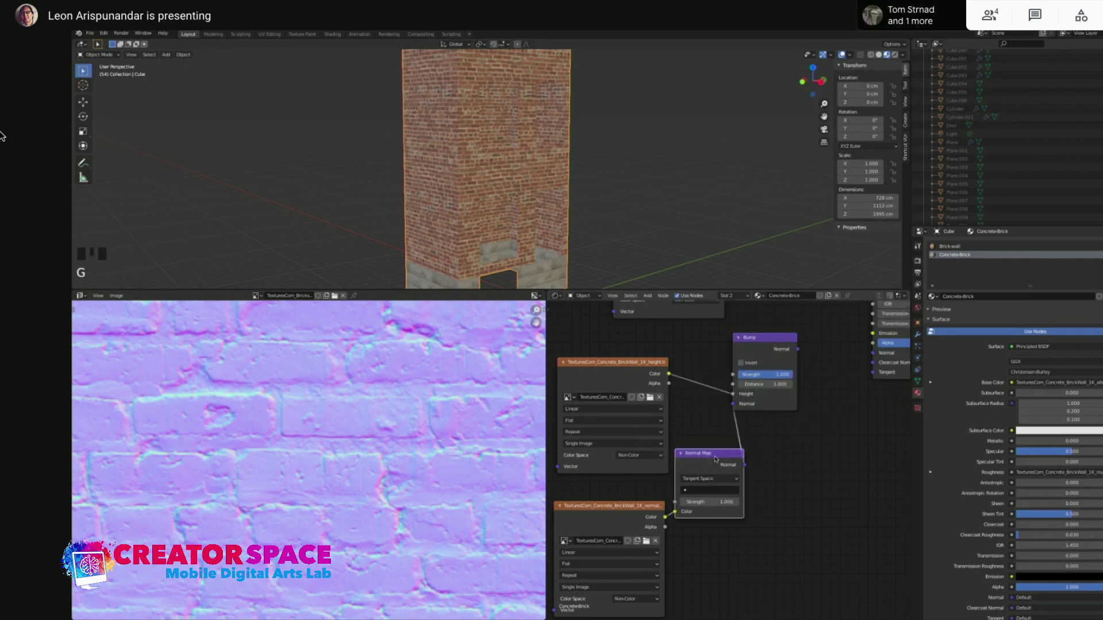
Connect the Bump node's Normal output to the Principled BSDF's Normal input and shift the Bump node towards the shader
left_click(801, 353)
left_click_drag(798, 350, 871, 355)
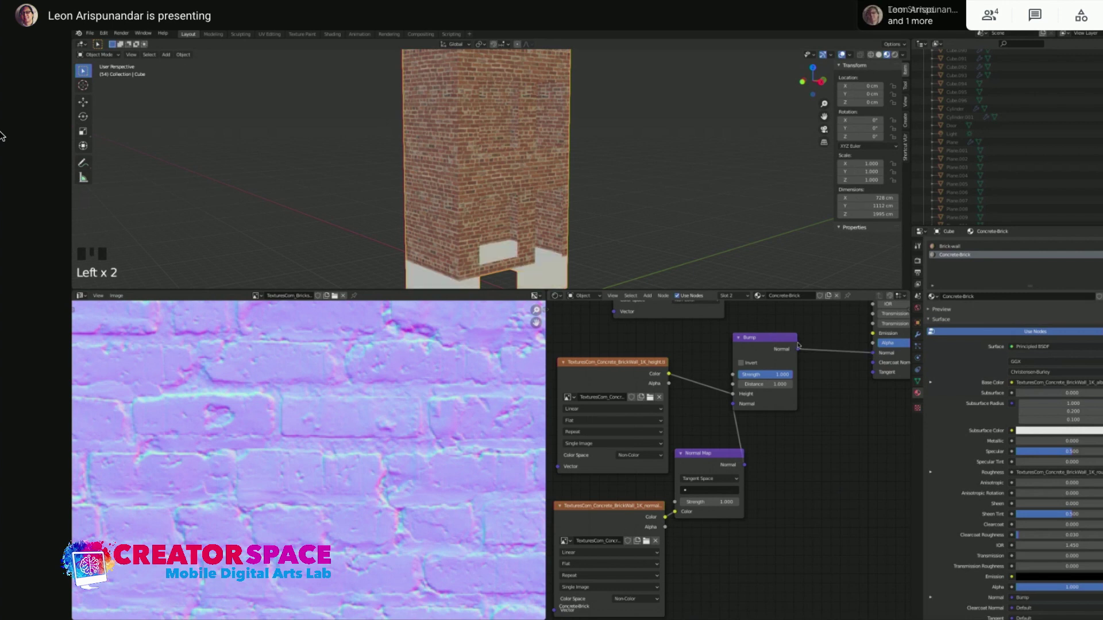
left_click(779, 340)
key("g")
key("g")
left_click(796, 342)
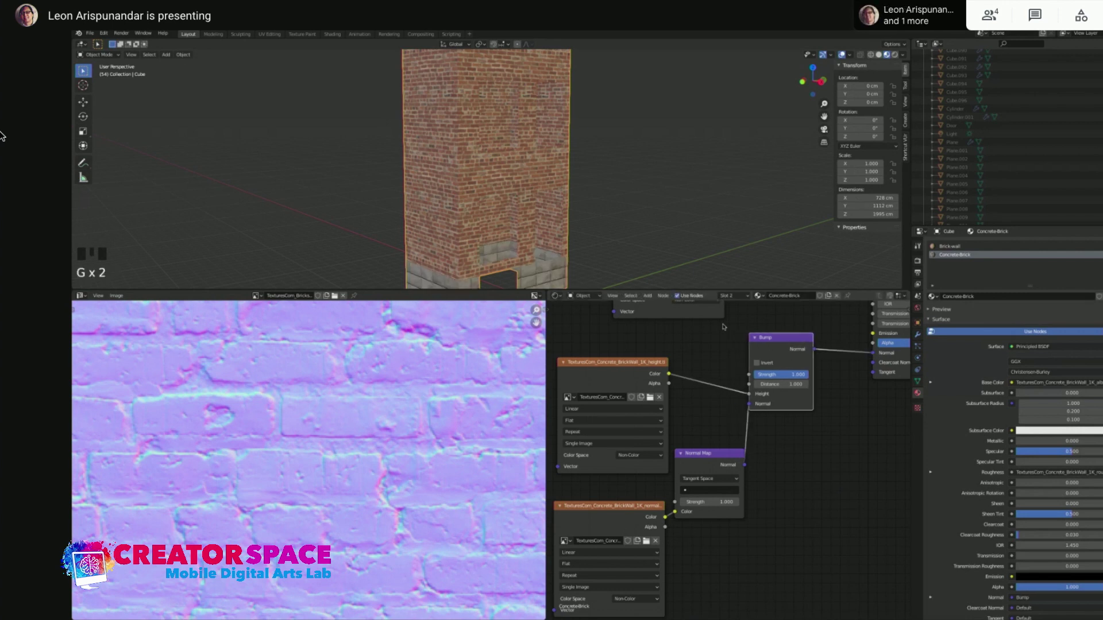
Check the concrete relief at the building's base and move the height texture node slightly away from the Bump node
middle_click_drag(568, 217, 528, 193, "shift")
scroll(528, 194, "up", 3)
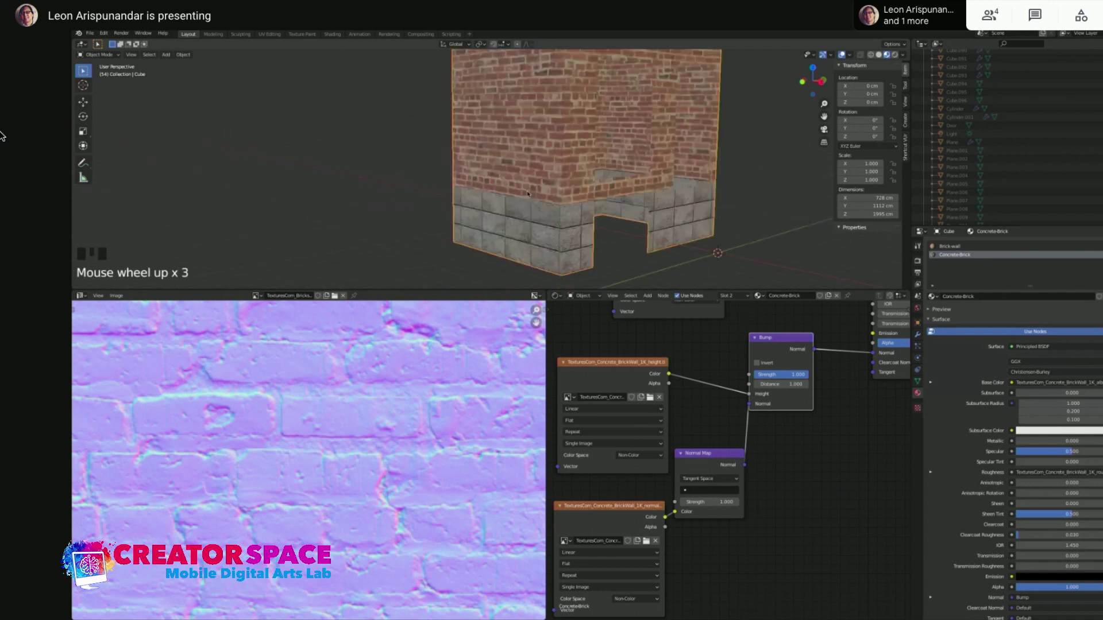
left_click(609, 362)
key("g")
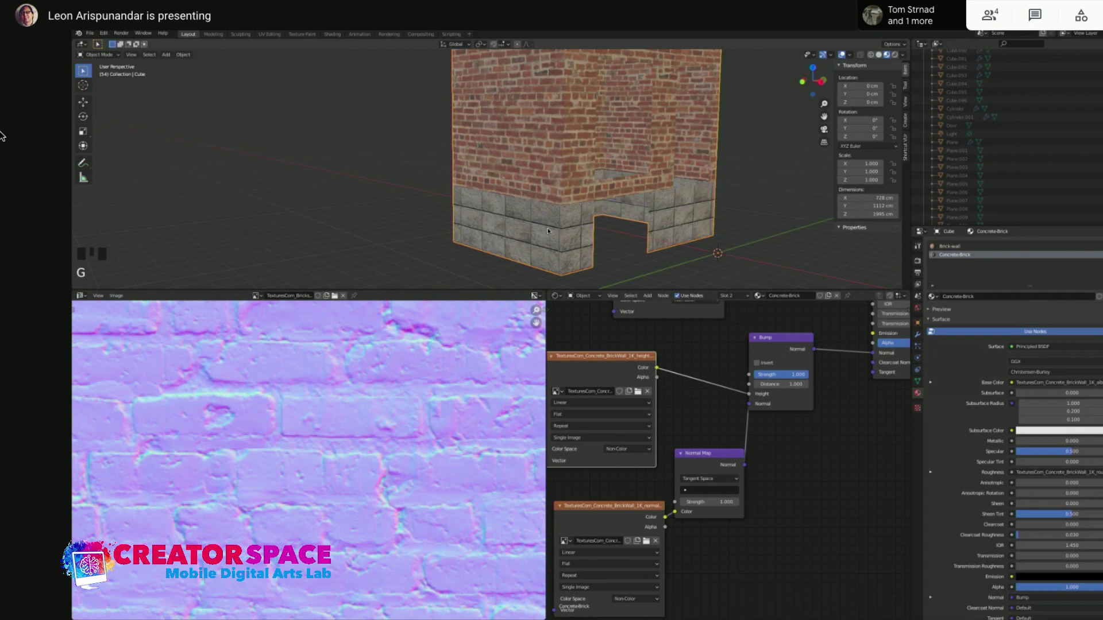
Lower the Bump node's Strength to about 0.592 and adjust the Normal Map node's Strength to about 1.2
scroll(549, 231, "up", 2)
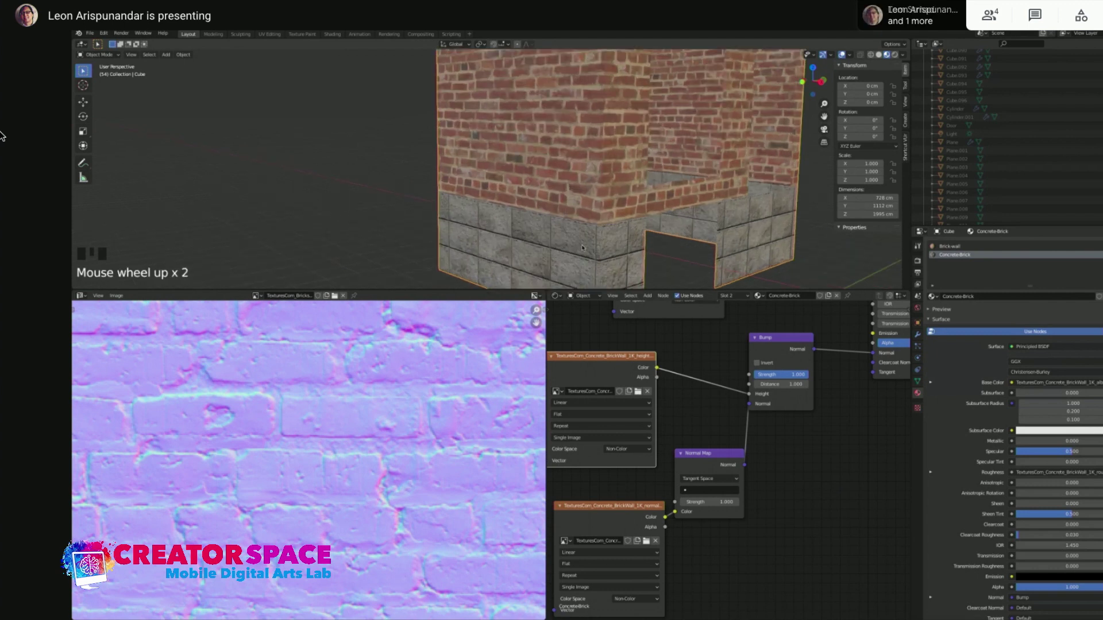
key("z")
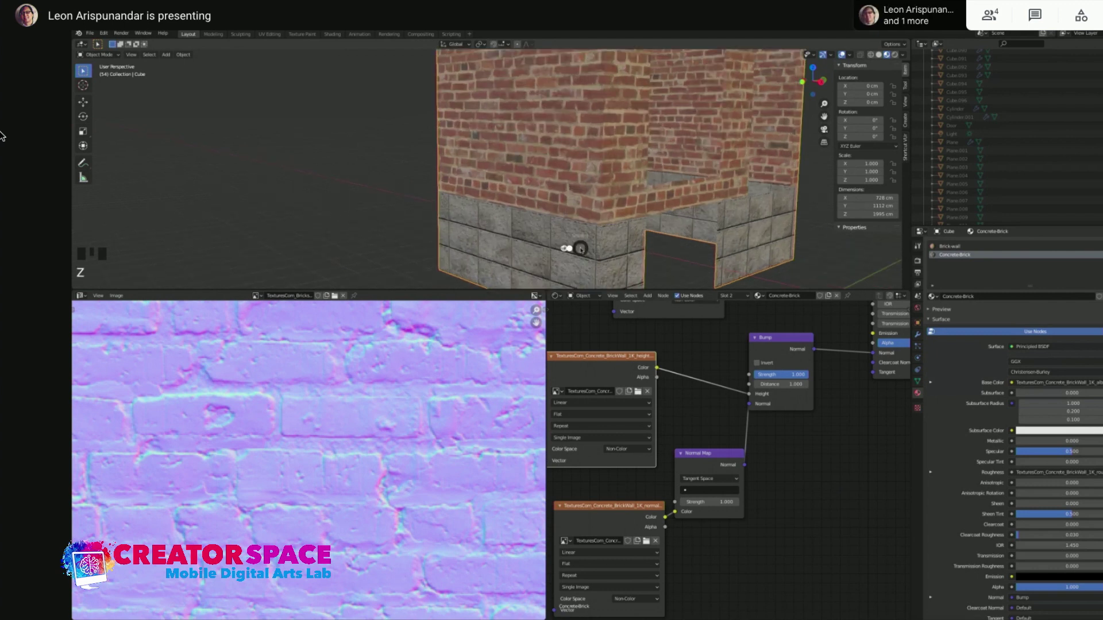
left_click(584, 296)
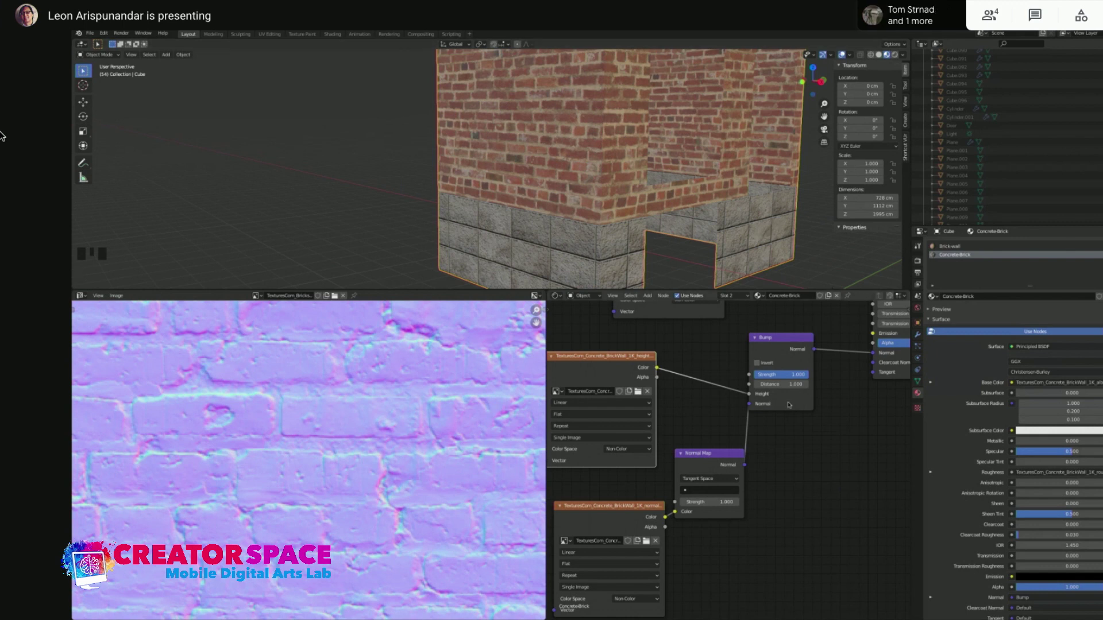
mouse_move(798, 379)
left_mouse_down()
mouse_move(756, 377)
mouse_move(771, 376)
left_mouse_up()
left_click_drag(718, 501, 678, 499)
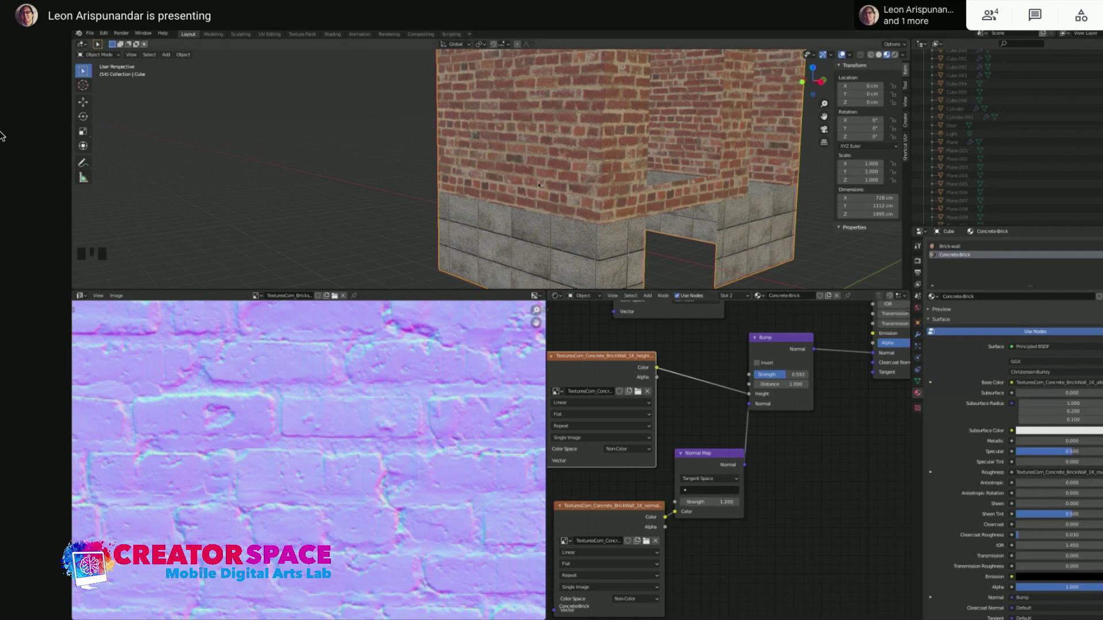
Switch the viewport to Rendered shading at the building's base and unhide the Light object
scroll(538, 185, "up", 3)
middle_click_drag(540, 183, 610, 176, "shift")
key("z")
left_click(618, 141)
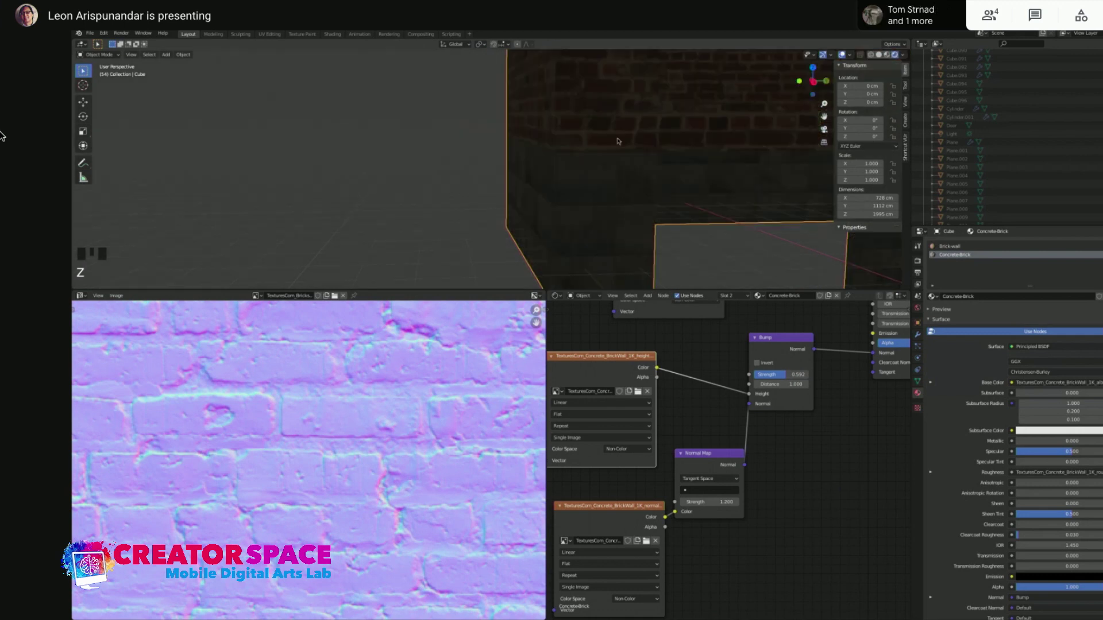
scroll(1026, 174, "down", 4)
scroll(1026, 174, "down", 5)
scroll(1009, 188, "up", 4)
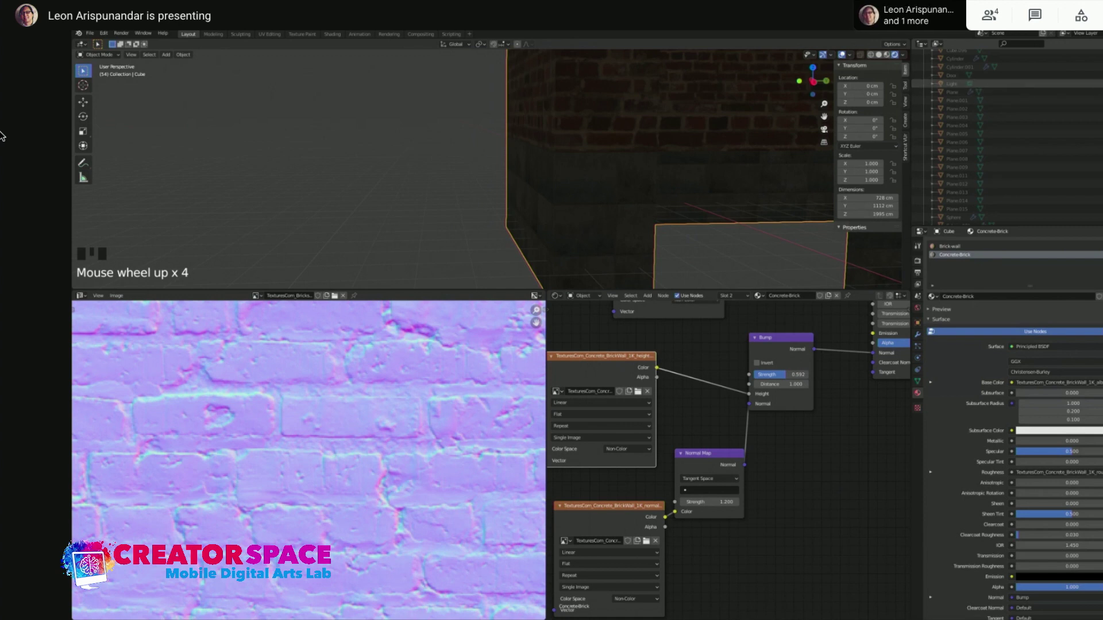
left_click(1100, 84)
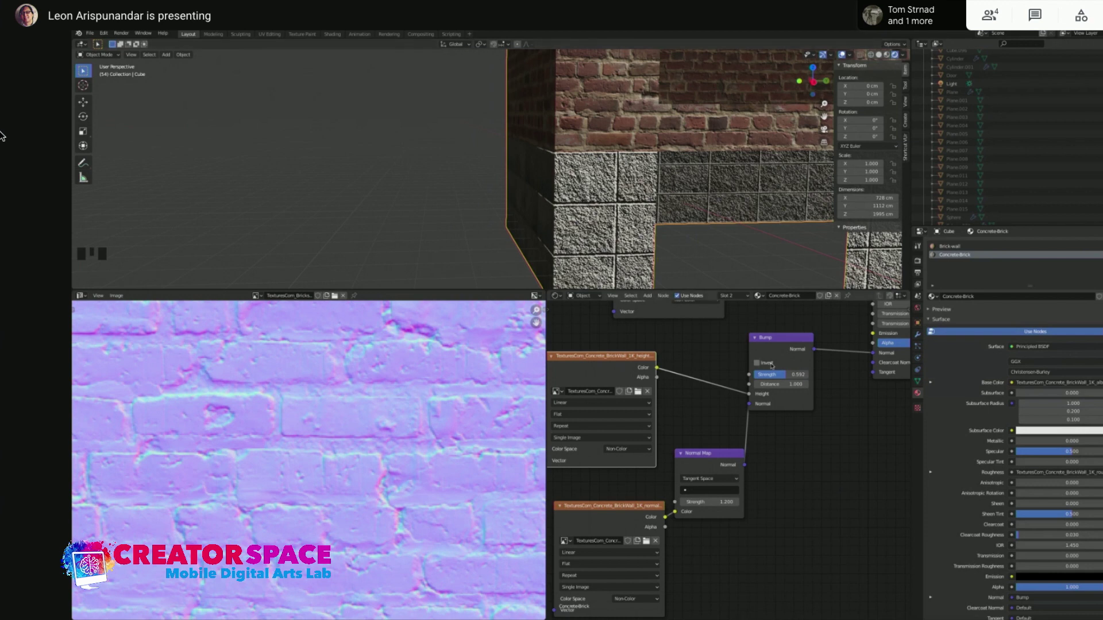
Reduce the Normal Map node's Strength to 0 and the Bump node's Strength to almost zero
left_click_drag(780, 376, 766, 376)
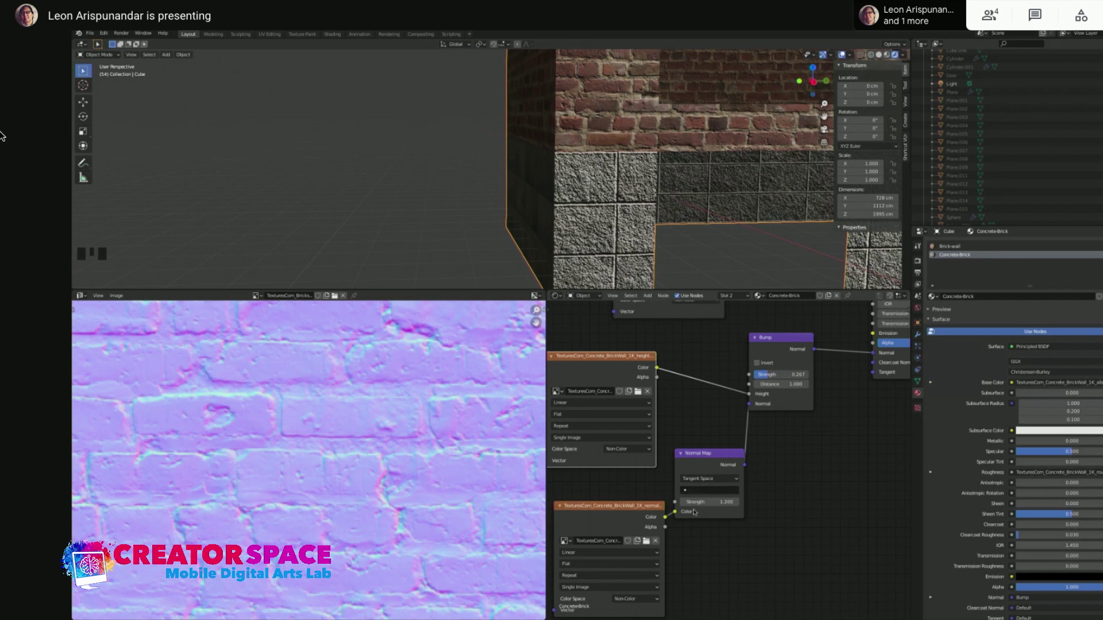
left_click_drag(699, 508, 633, 503, "shift")
scroll(681, 218, "down", 5)
middle_click_drag(682, 218, 720, 213)
left_click_drag(771, 376, 750, 376)
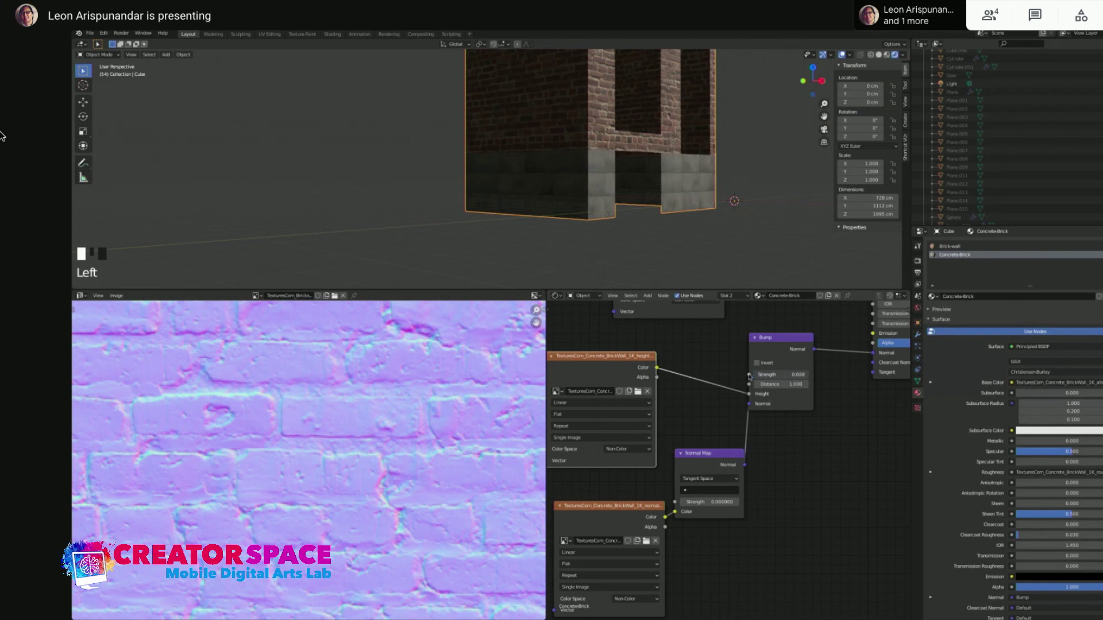
Fine-tune the concrete relief with a Bump Strength of about 0.020 and a Normal Map Strength of about 0.110
scroll(689, 201, "up", 3)
middle_click_drag(678, 201, 768, 372)
scroll(697, 205, "up", 2)
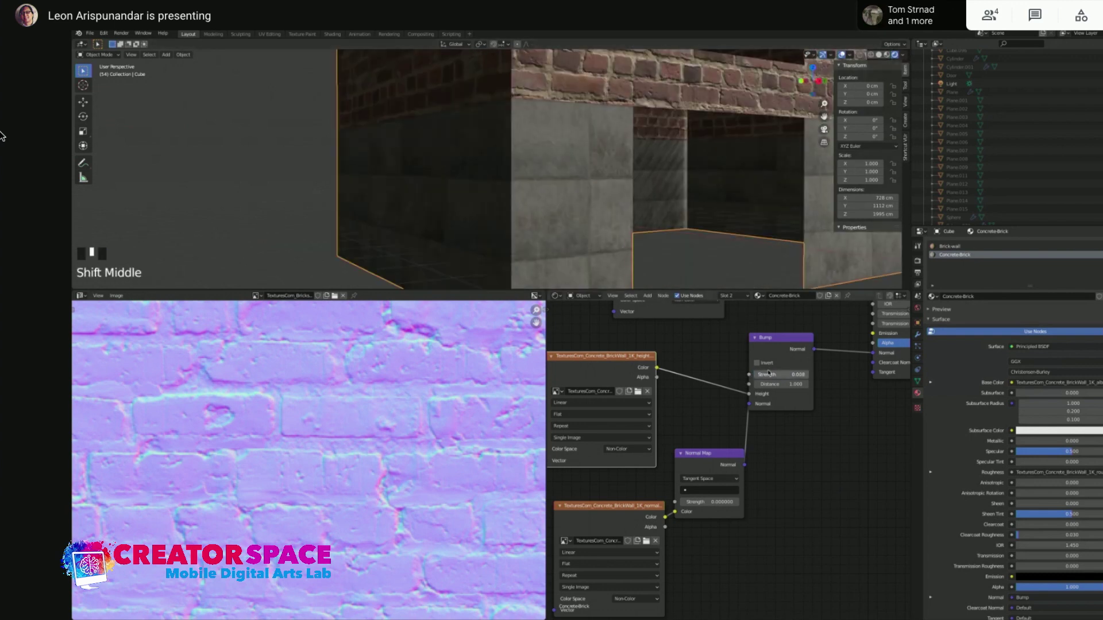
left_click(756, 378, "shift")
left_click_drag(759, 376, 772, 376, "shift")
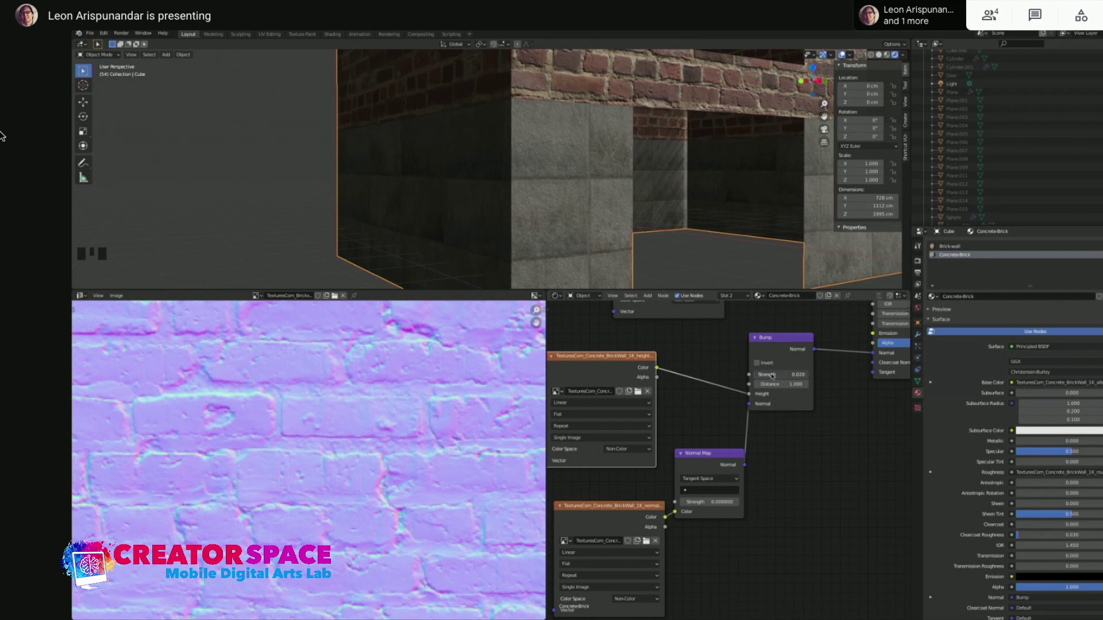
left_click(689, 503, "shift")
left_click_drag(688, 503, 693, 503, "shift")
Enlarge the 3D viewport and inspect the building's walls from several angles in rendered shading
scroll(454, 258, "down", 3)
left_click(454, 275)
left_click_drag(442, 291, 442, 344)
left_click(732, 278)
middle_click_drag(732, 277, 702, 241)
scroll(686, 229, "down", 5)
scroll(617, 194, "down", 2)
scroll(675, 163, "up", 1, "shift")
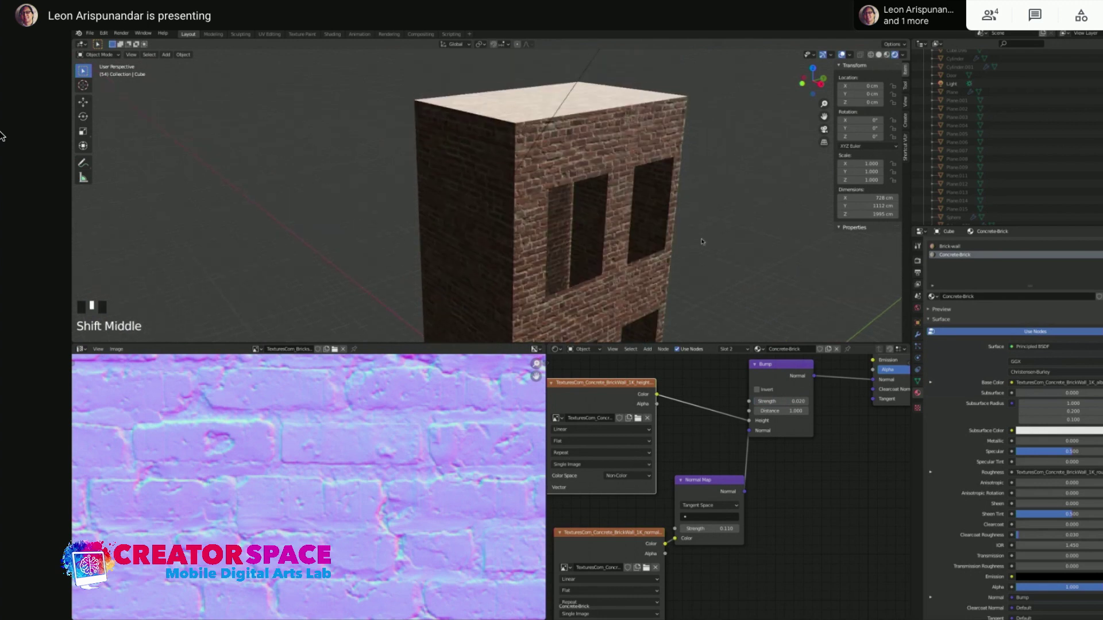
left_click(747, 174)
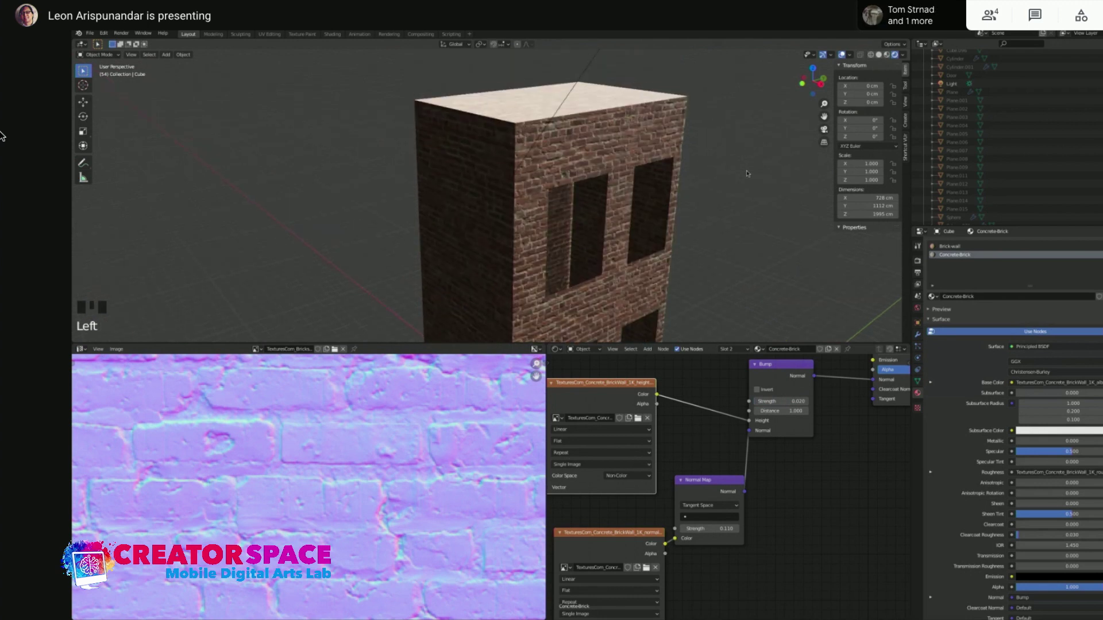
middle_click_drag(747, 174, 727, 268, "shift")
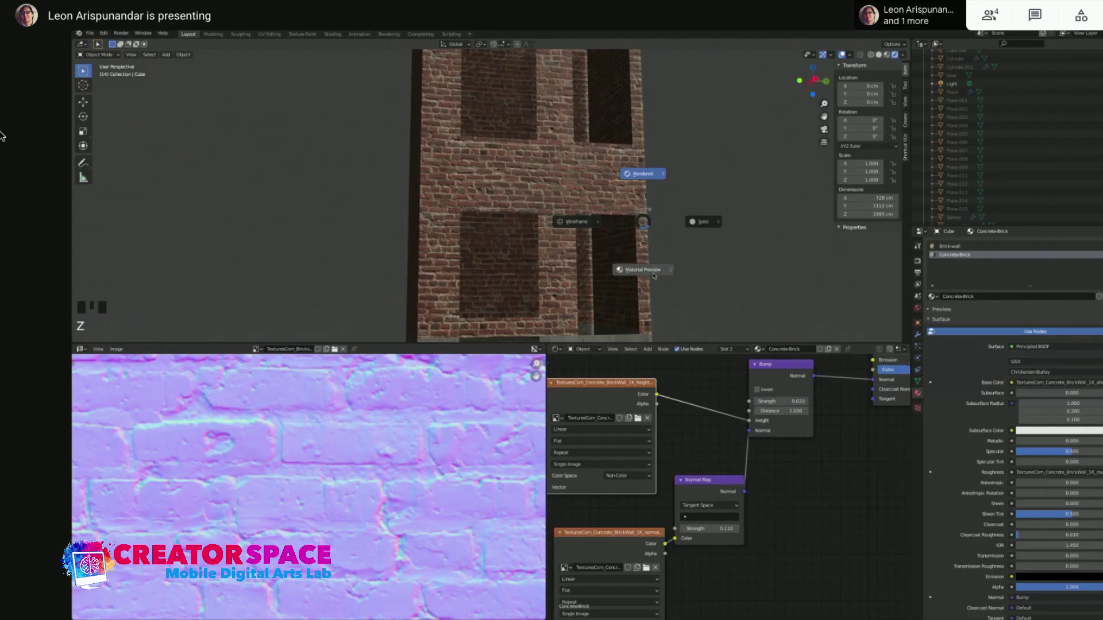
Return the viewport to Material Preview shading and reveal all hidden objects
left_click(653, 276)
mouse_move(625, 163)
middle_mouse_down()
mouse_move(679, 199)
mouse_move(639, 200)
middle_mouse_up()
scroll(679, 198, "down", 1)
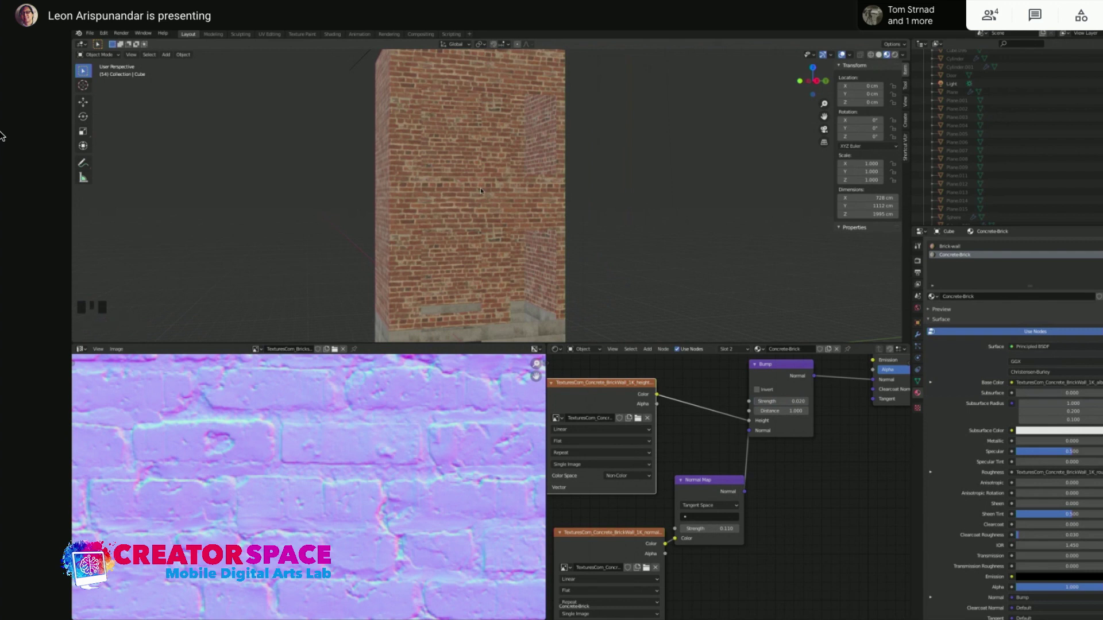
key("alt+h")
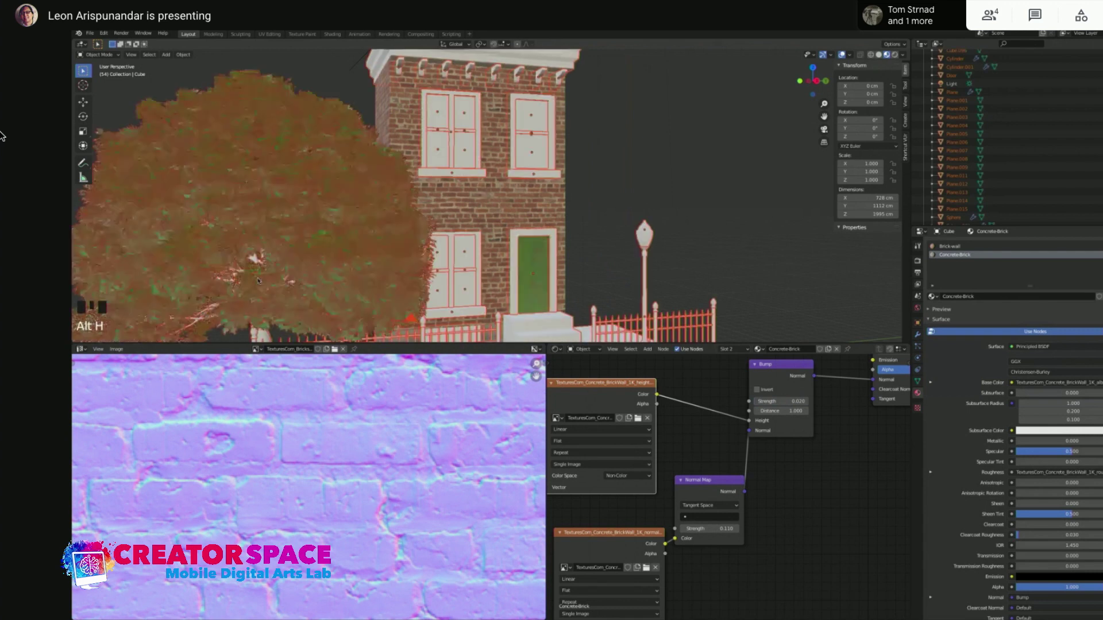
Delete the tree in front of the townhouse
double_click(267, 255)
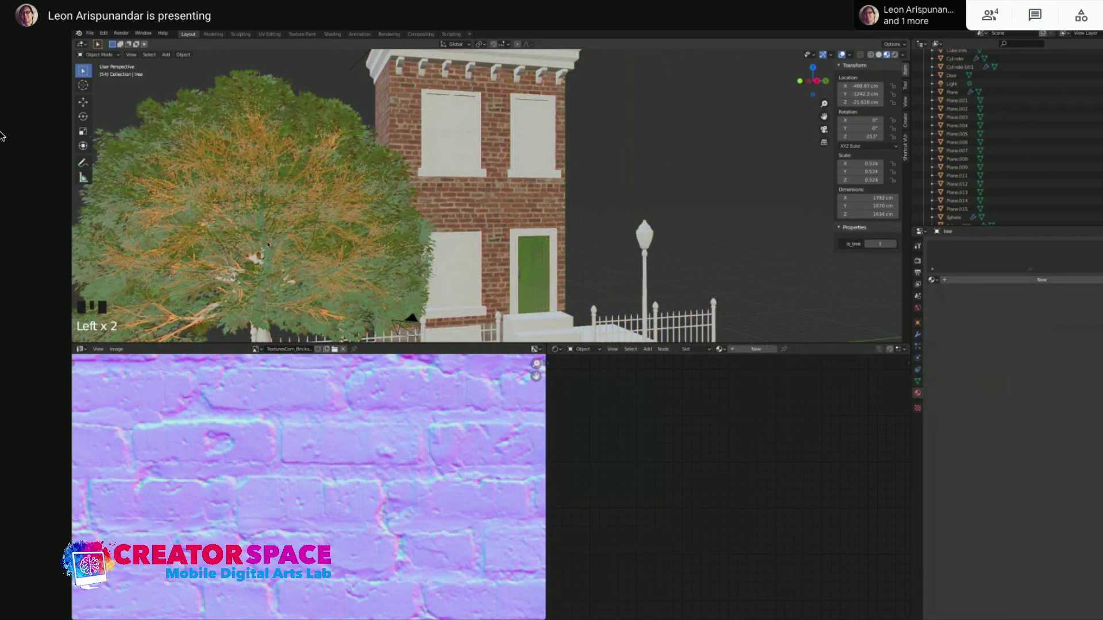
left_click(261, 95)
key("Delete")
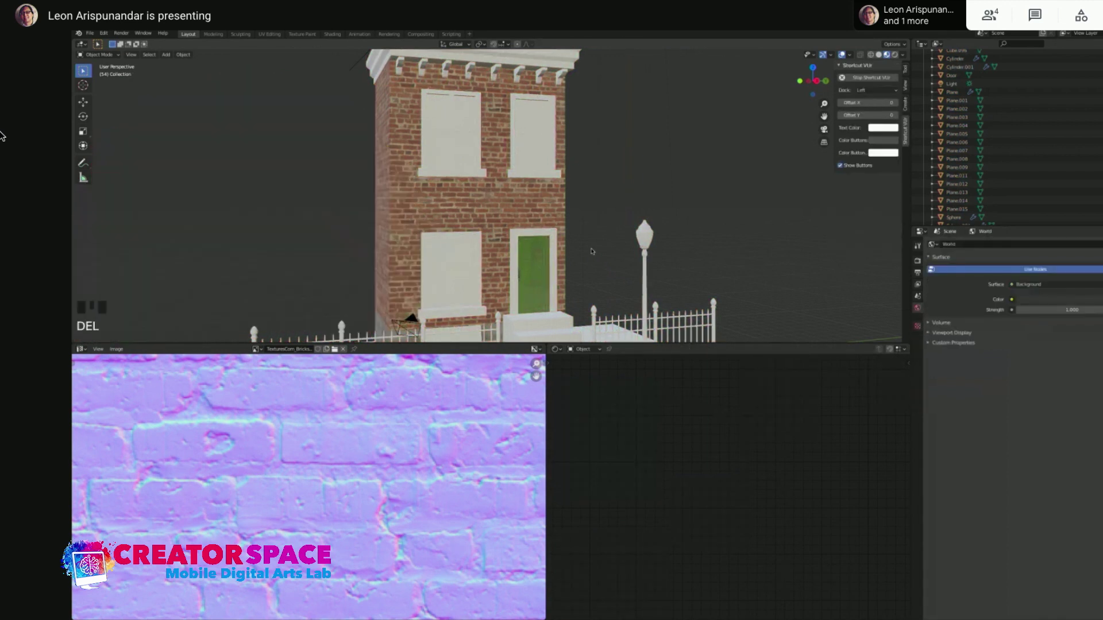
Select the green front door and enter Edit Mode
scroll(492, 267, "up", 4)
left_click(436, 143)
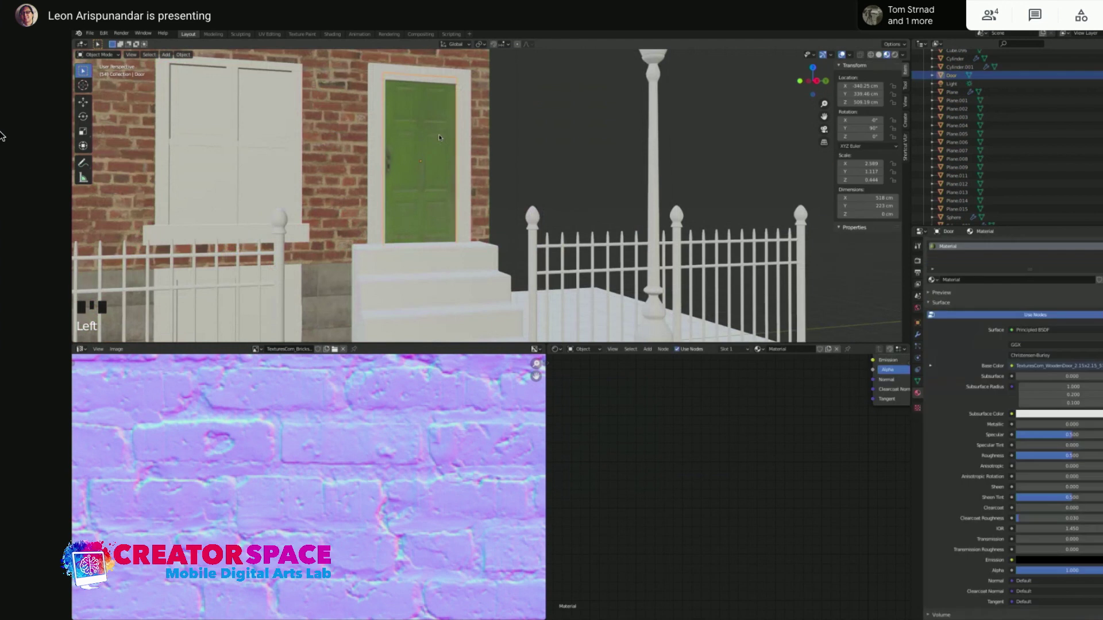
middle_click_drag(482, 120, 552, 219)
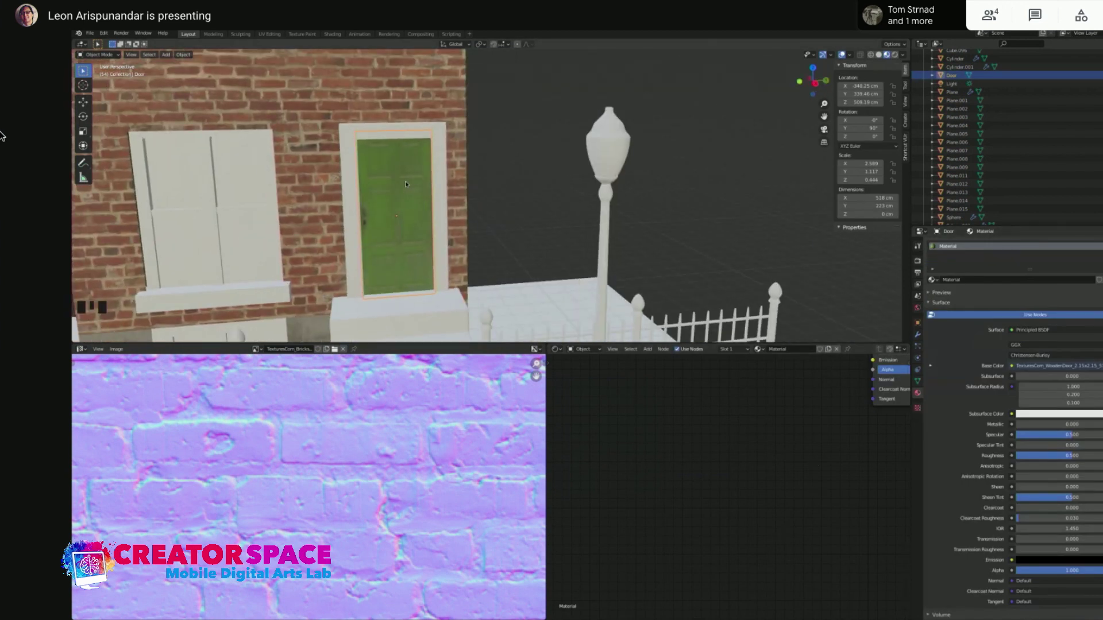
key("Tab")
scroll(784, 491, "down", 3)
Browse the texture nodes that can be added to the door's material
middle_click_drag(777, 395, 651, 496, "shift")
middle_click_drag(584, 541, 668, 494, "shift")
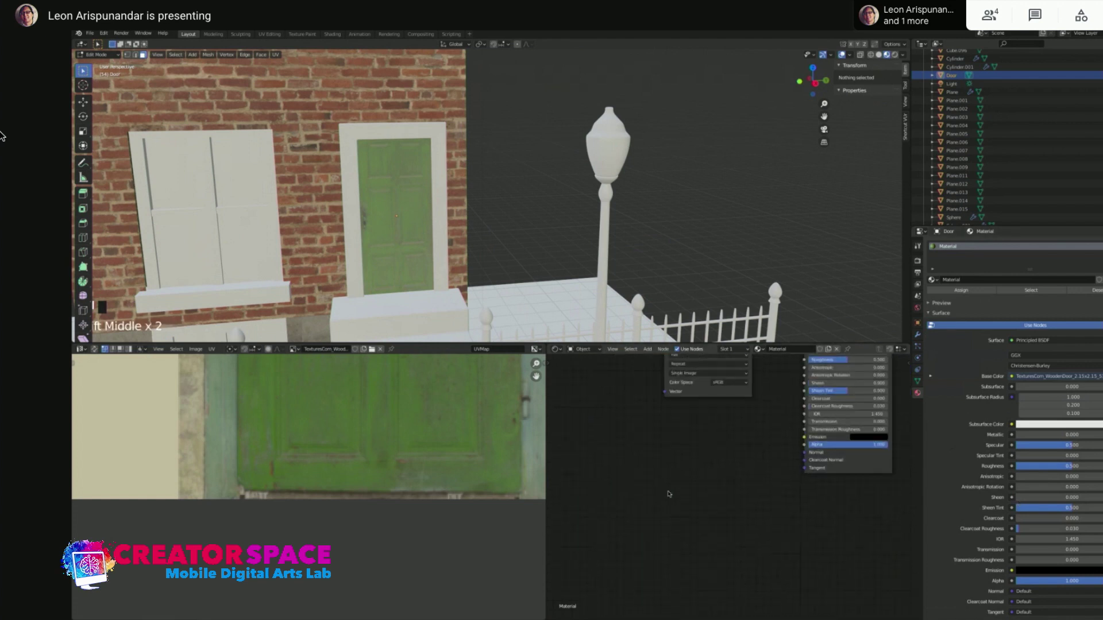
key("shift+a")
mouse_move(662, 497)
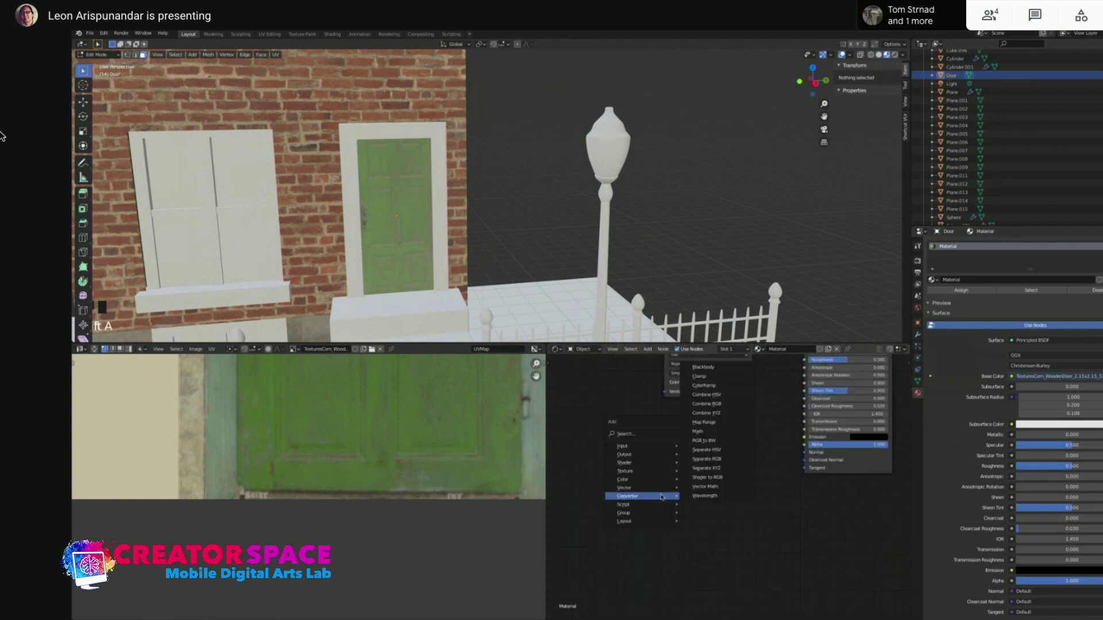
mouse_move(661, 471)
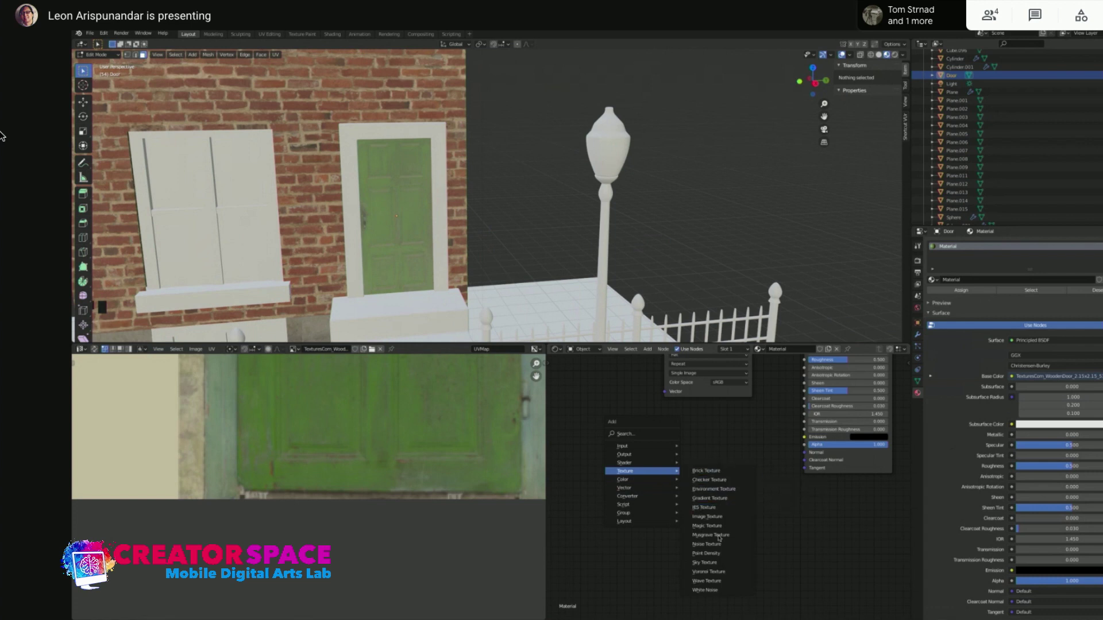
Move the doorframe's UV island from beside the UV grid onto the grid
scroll(620, 480, "down", 2)
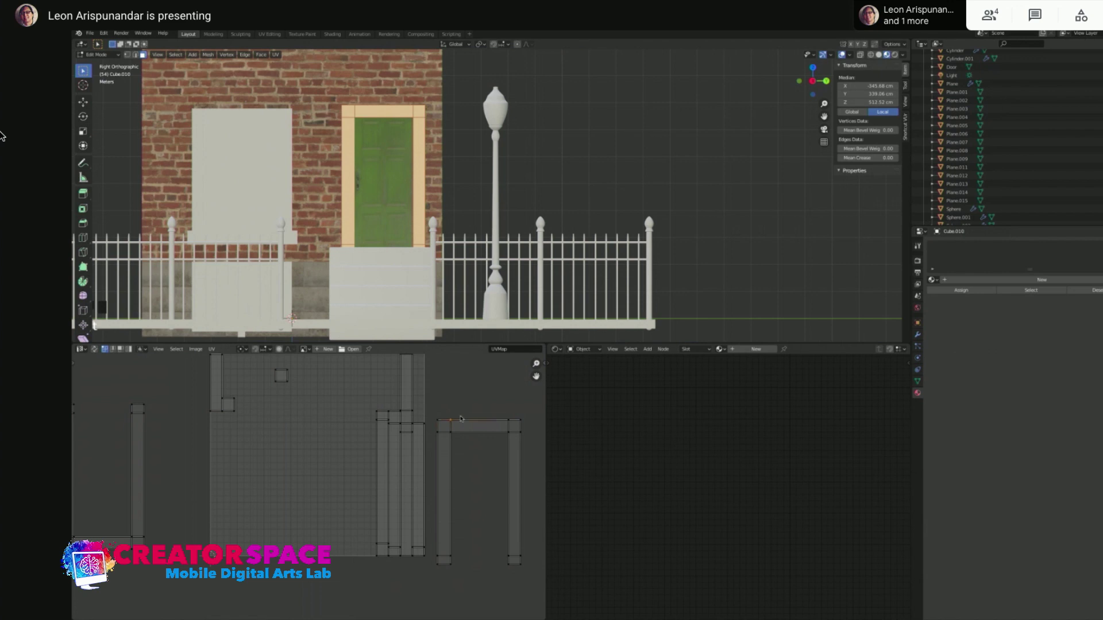
left_click_drag(431, 405, 570, 603)
key("g")
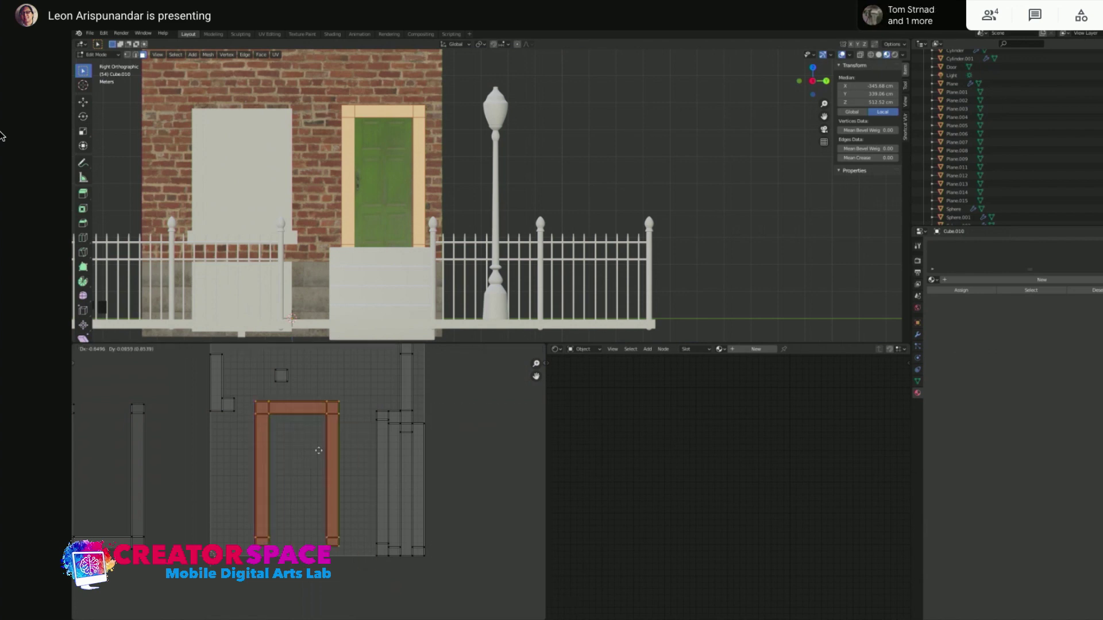
left_click(324, 452)
Select all linked faces of the doorframe and rotate its upside-down UV island by 180 degrees
left_click(440, 170)
left_click(417, 111)
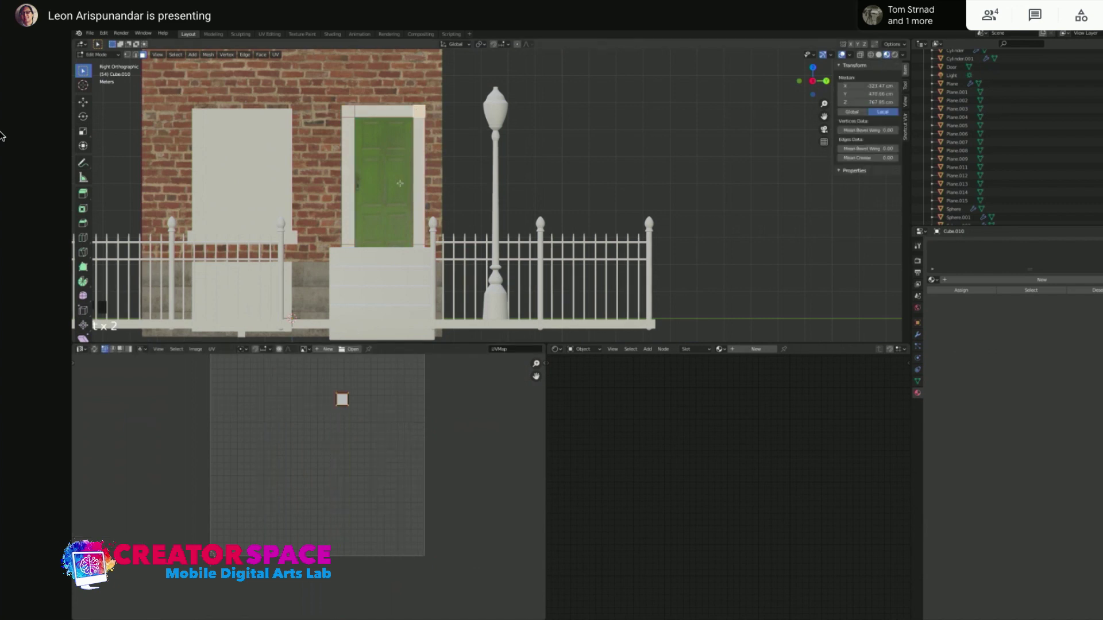
key("ctrl+l")
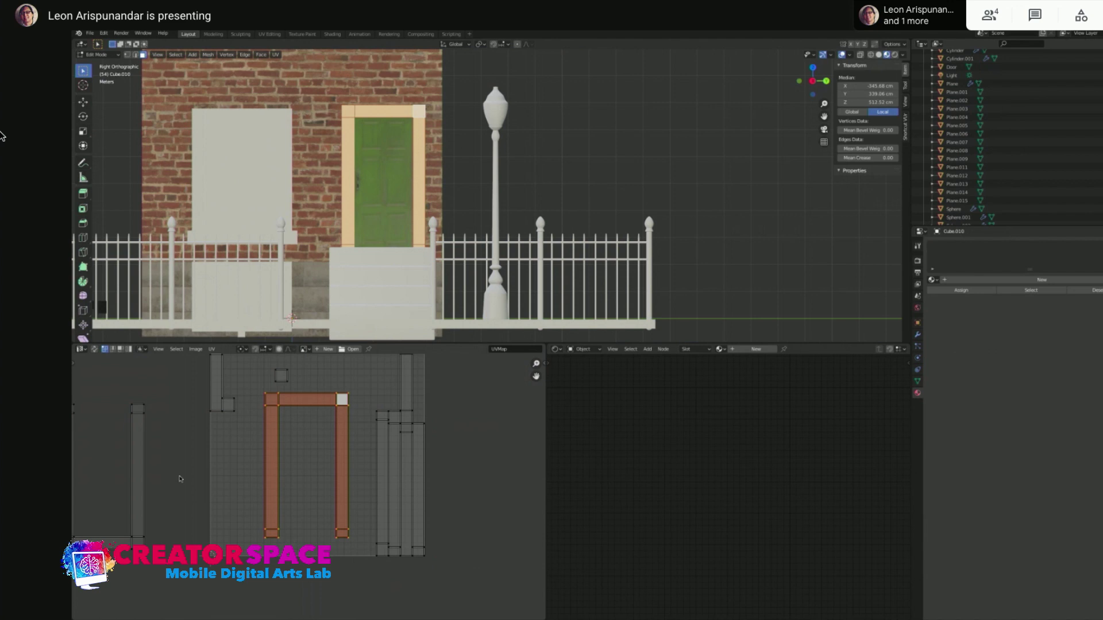
middle_click_drag(179, 478, 316, 471)
left_click(280, 457)
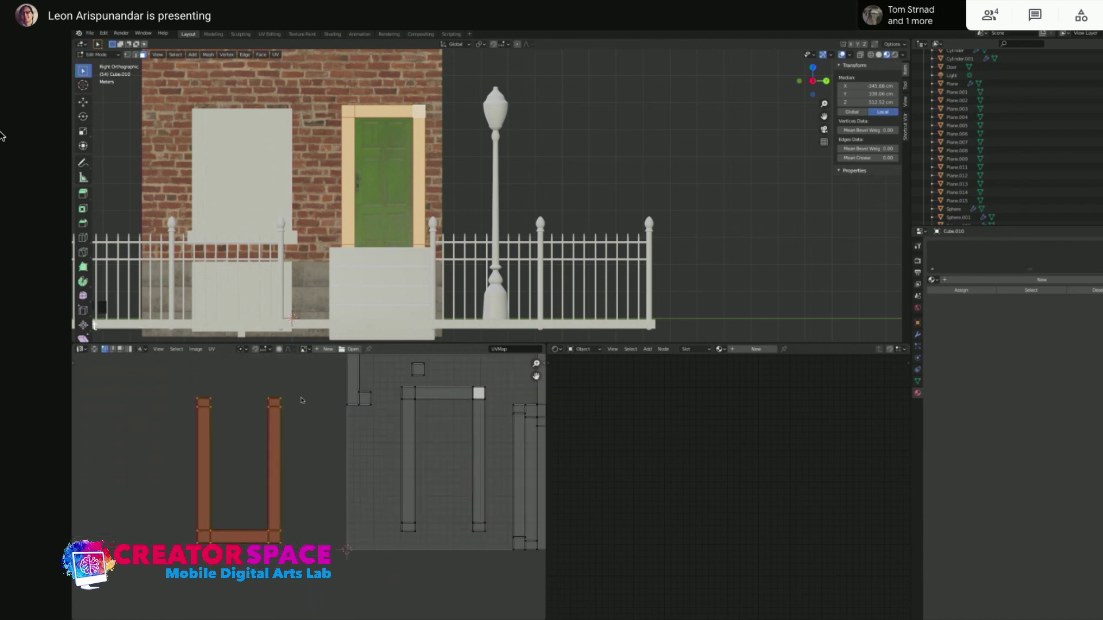
type("r180")
key("Return")
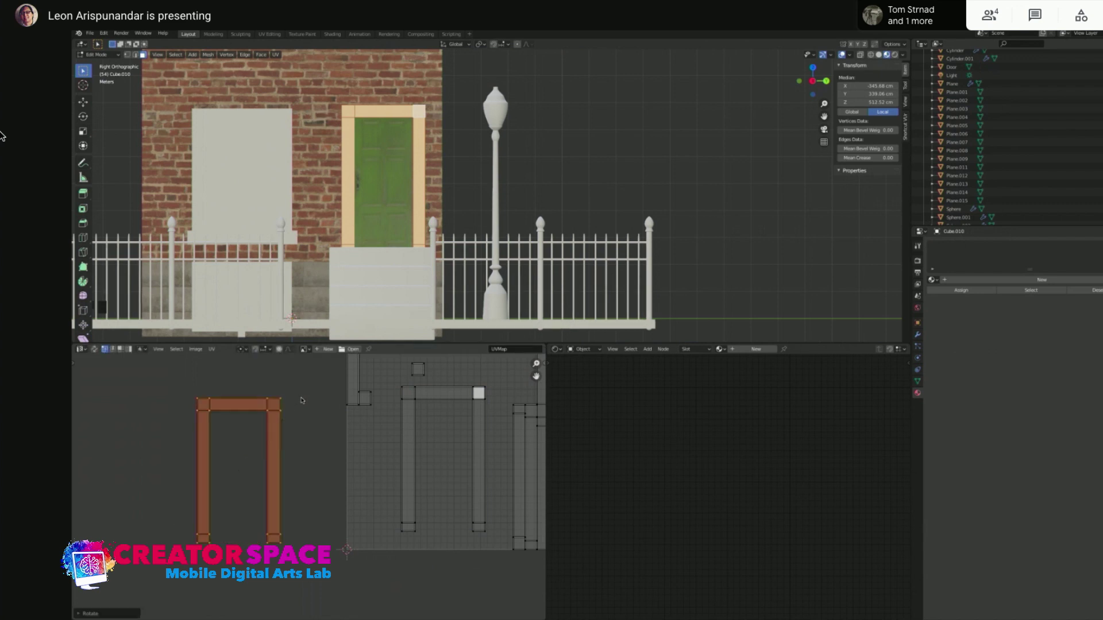
Move the rotated doorframe UV island closer to the UV grid
left_click(252, 419)
left_click_drag(180, 379, 299, 556)
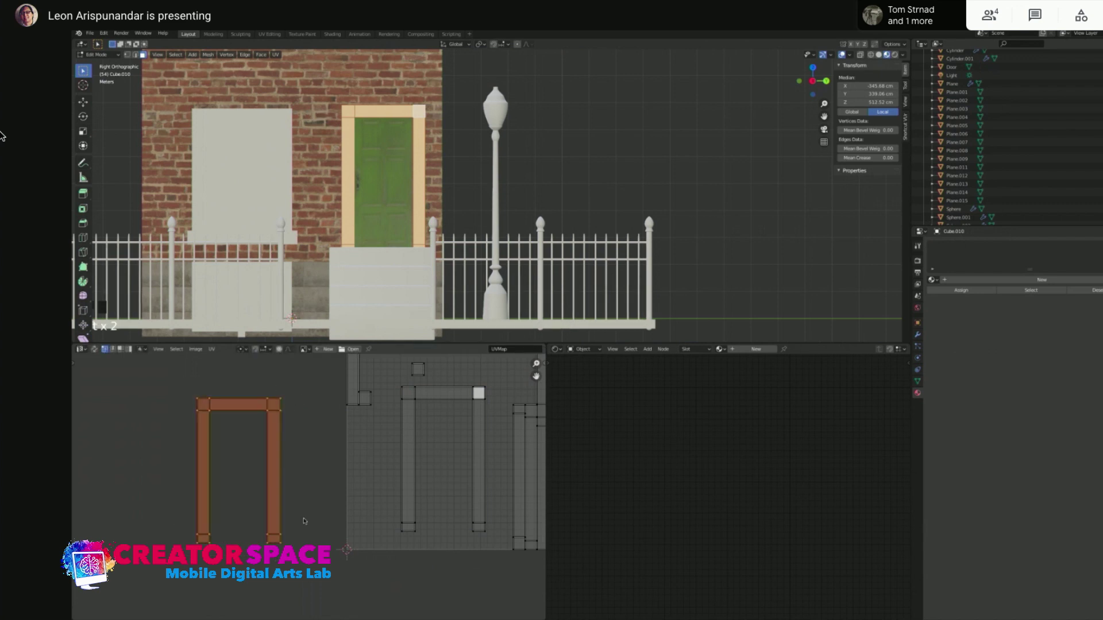
key("g")
left_click(317, 449)
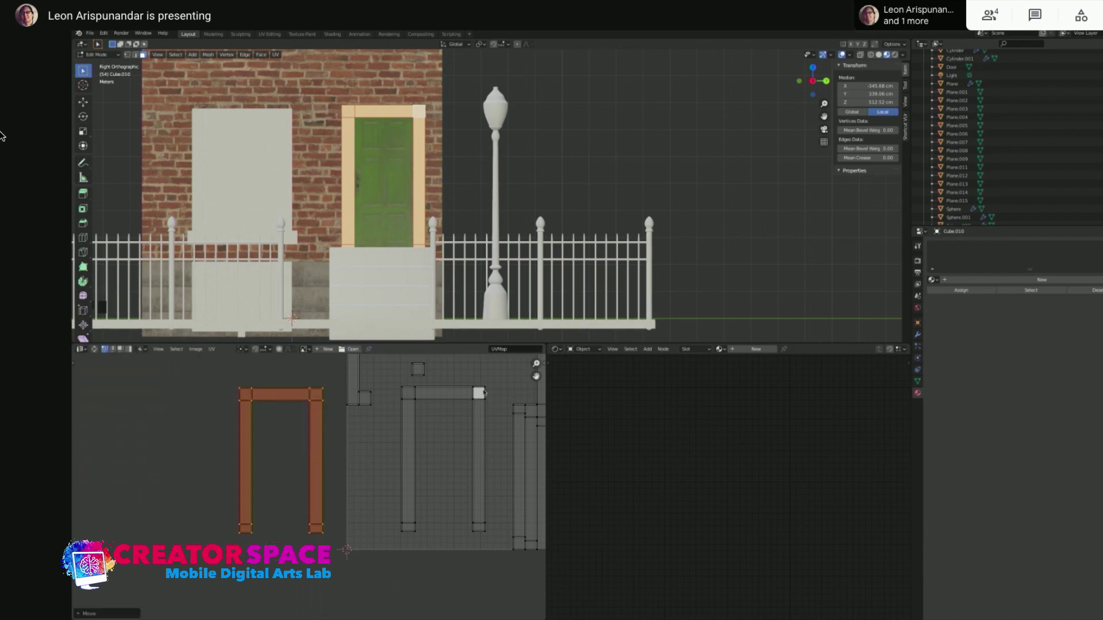
Reselect the whole doorframe from its upper corner face and compare its UV islands with the frame in perspective
left_click(495, 156)
left_click(419, 111)
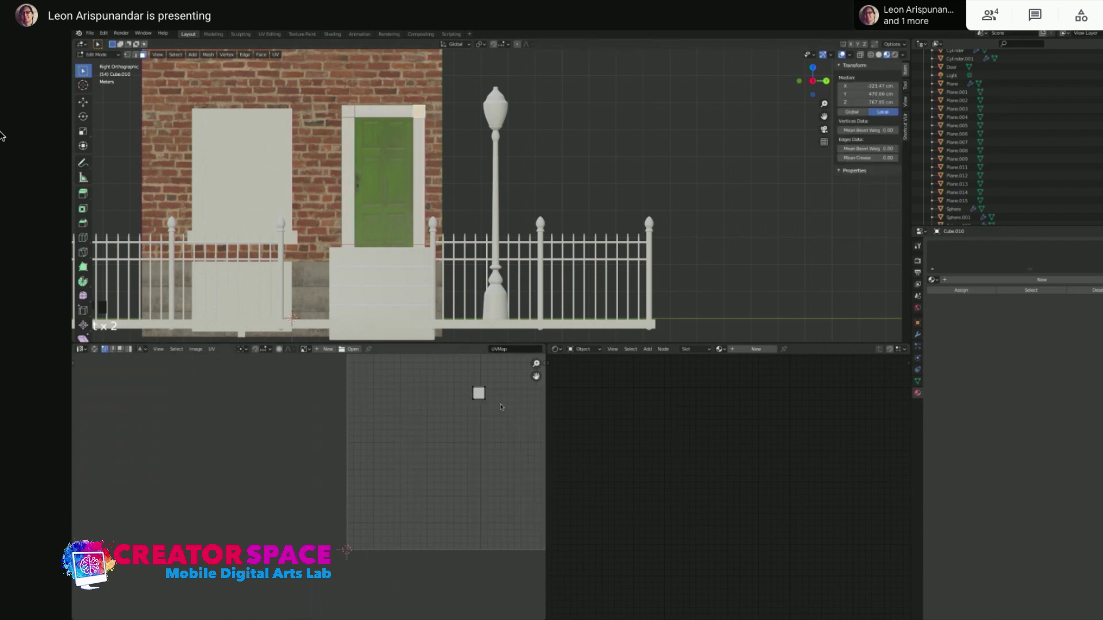
key("ctrl+l")
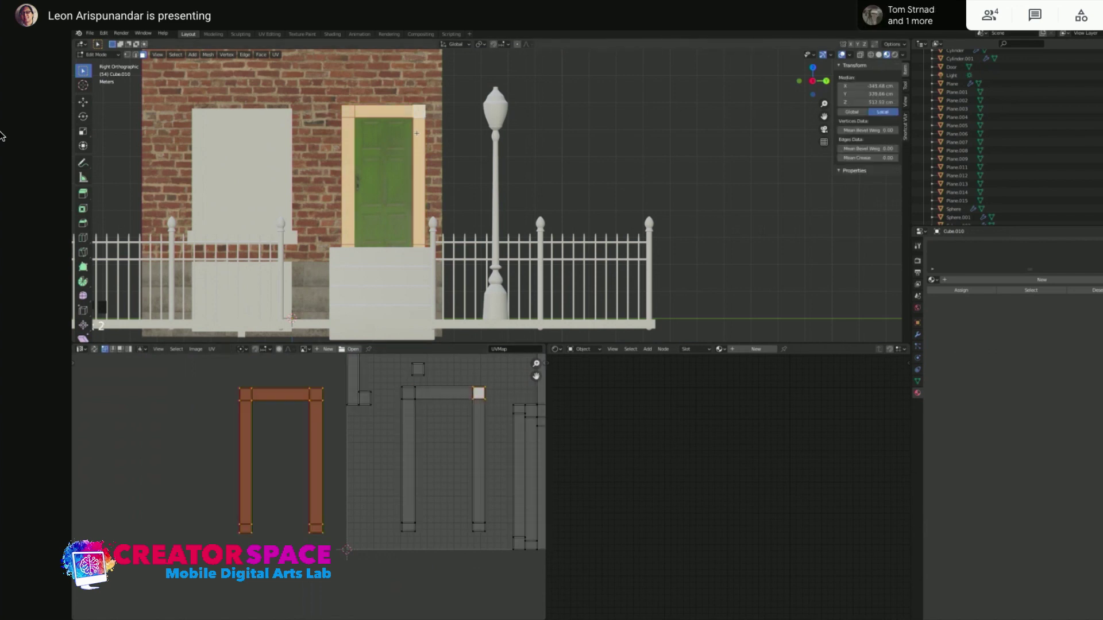
middle_click_drag(501, 438, 442, 428, "shift")
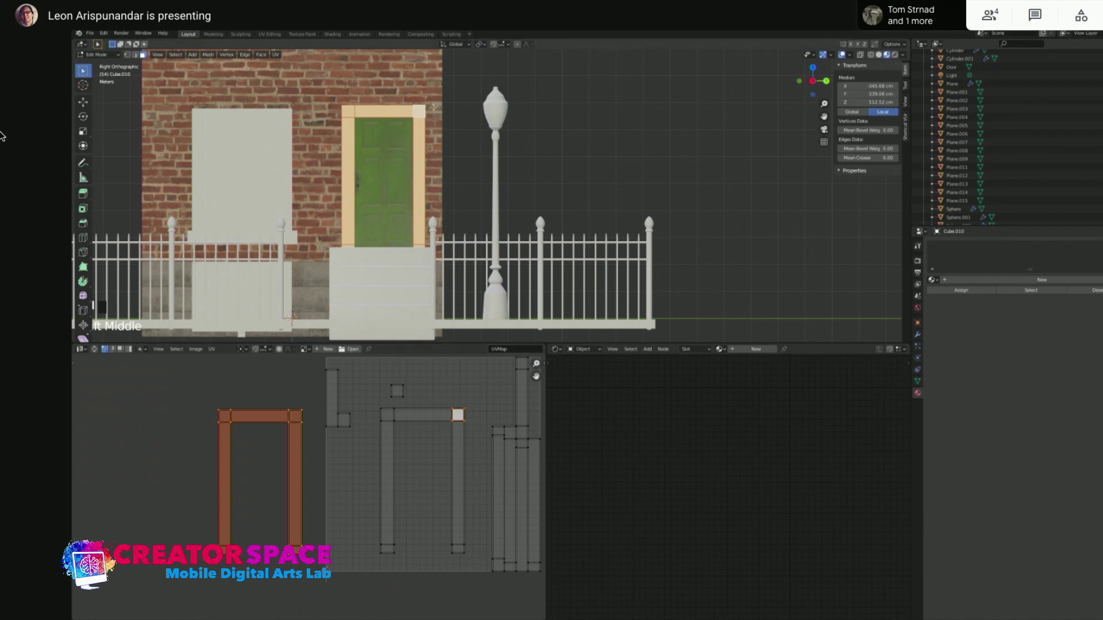
middle_click_drag(432, 83, 342, 151)
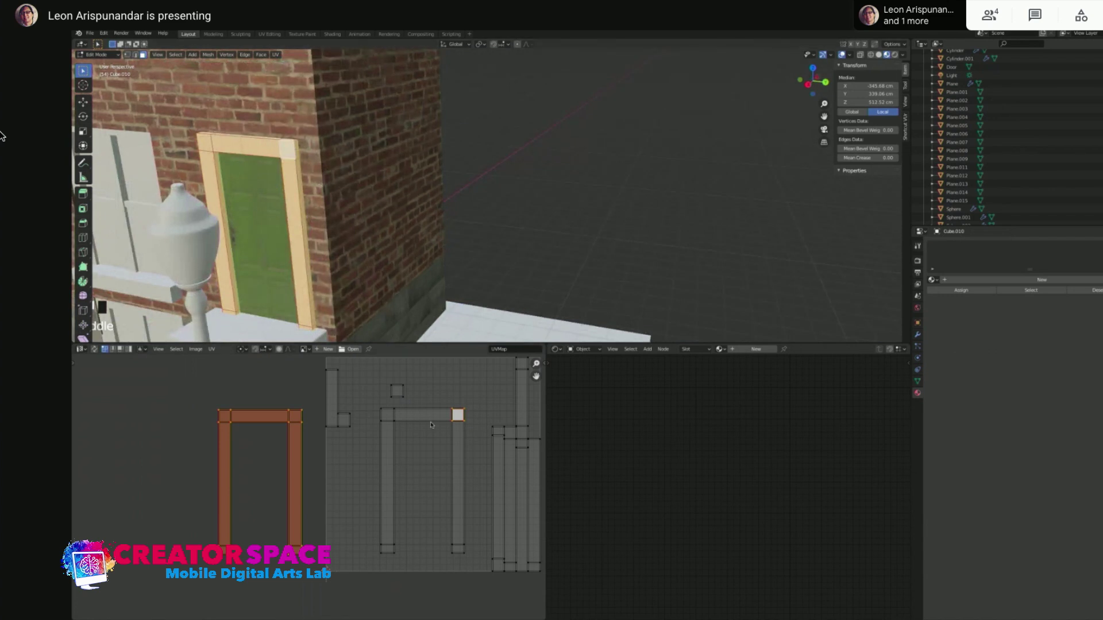
Move the group of tall, narrow doorframe UV strips off the UV grid into the empty space beside it
scroll(469, 428, "up", 1)
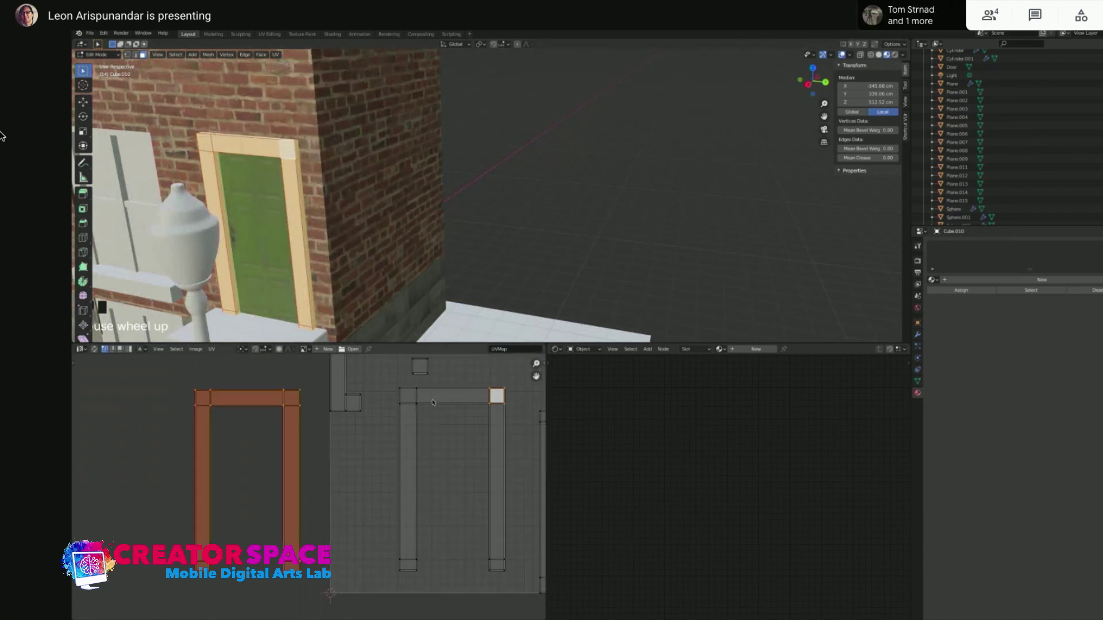
scroll(433, 402, "down", 3)
left_click_drag(419, 397, 493, 577)
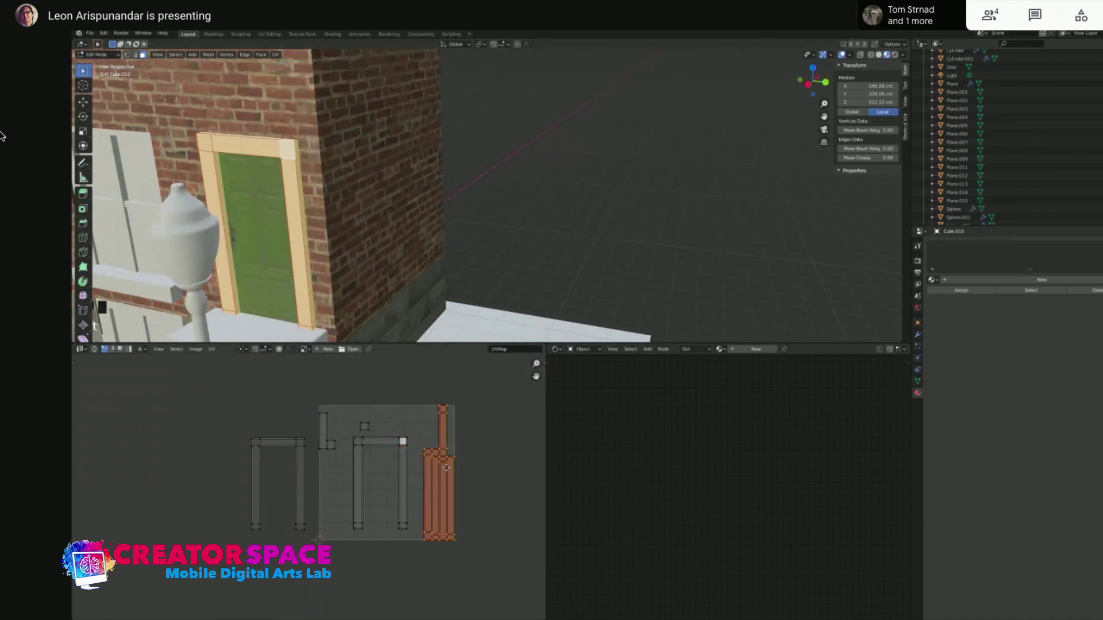
key("g")
left_click(549, 428)
Move the L-shaped UV island and the small square island off the grid, leaving only the front frame island on it
left_click_drag(312, 394, 340, 482)
key("g")
left_click(237, 415)
left_click(364, 427)
left_click_drag(364, 426, 425, 381)
left_click(363, 372)
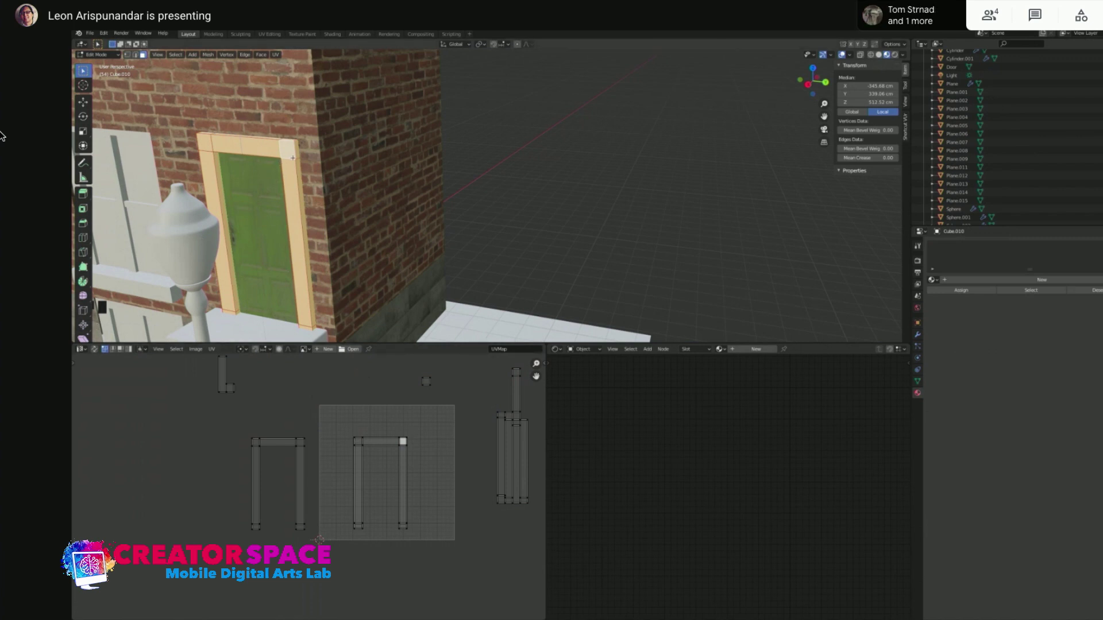
Assign the existing material "Material" to the doorframe object and rename that material "Door"
key("Tab")
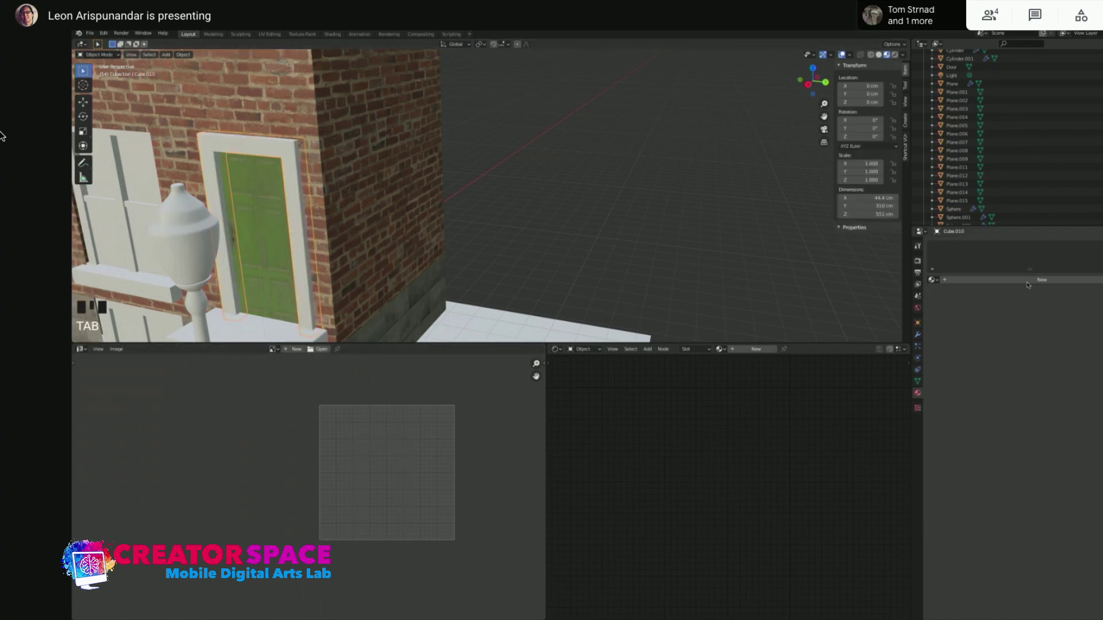
left_click(932, 280)
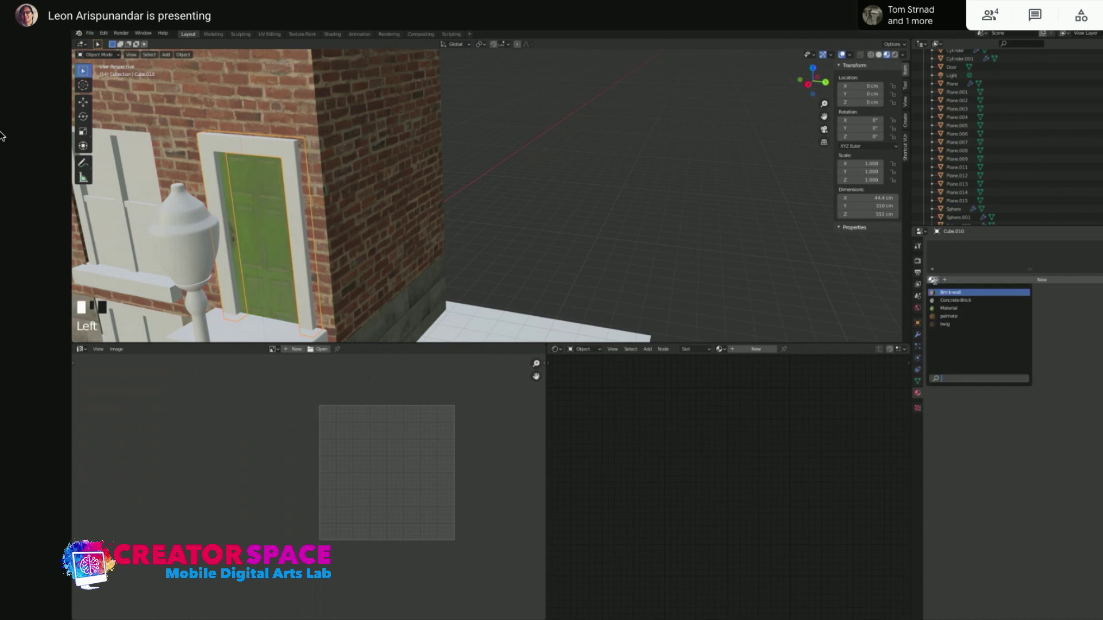
left_click(963, 309)
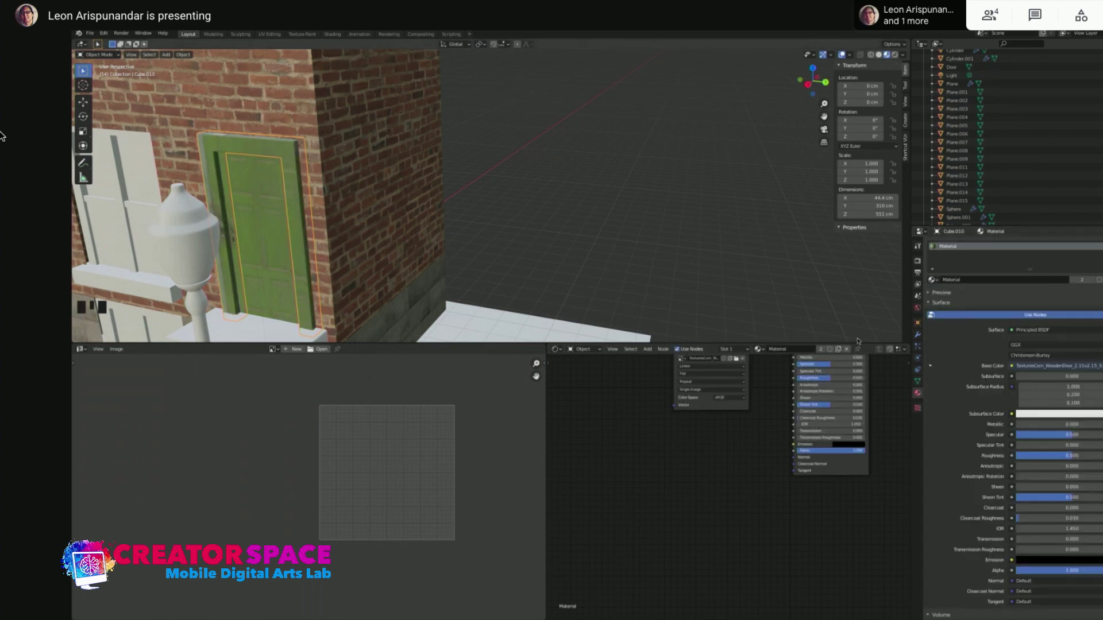
left_click(988, 283)
type("Door")
key("Return")
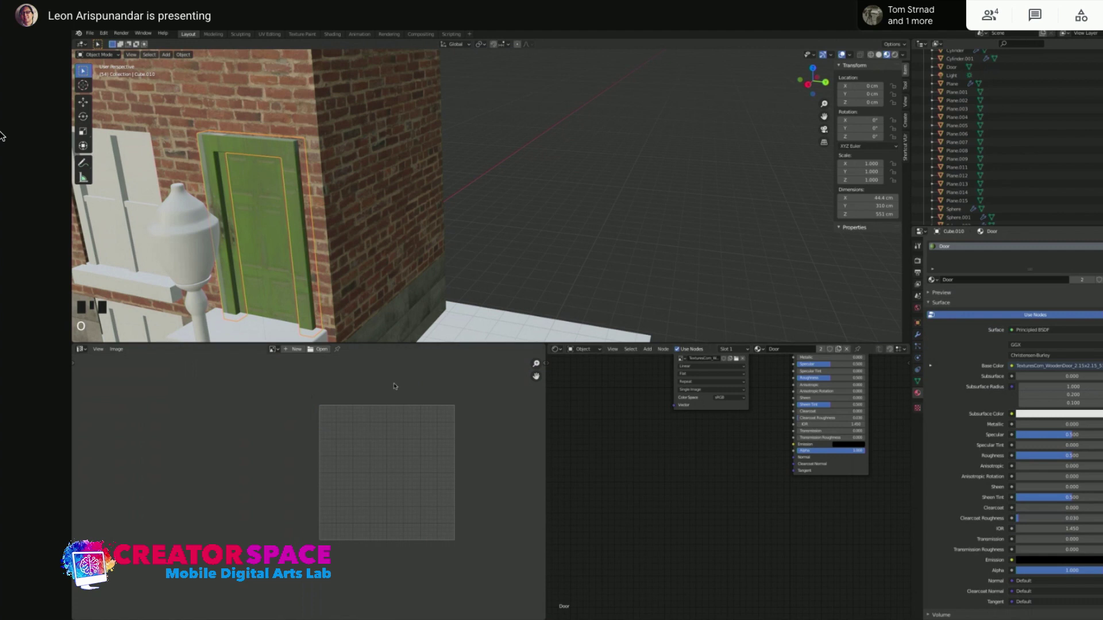
Find the wooden door albedo texture by searching "door" and display it in the image editor
left_click(272, 349)
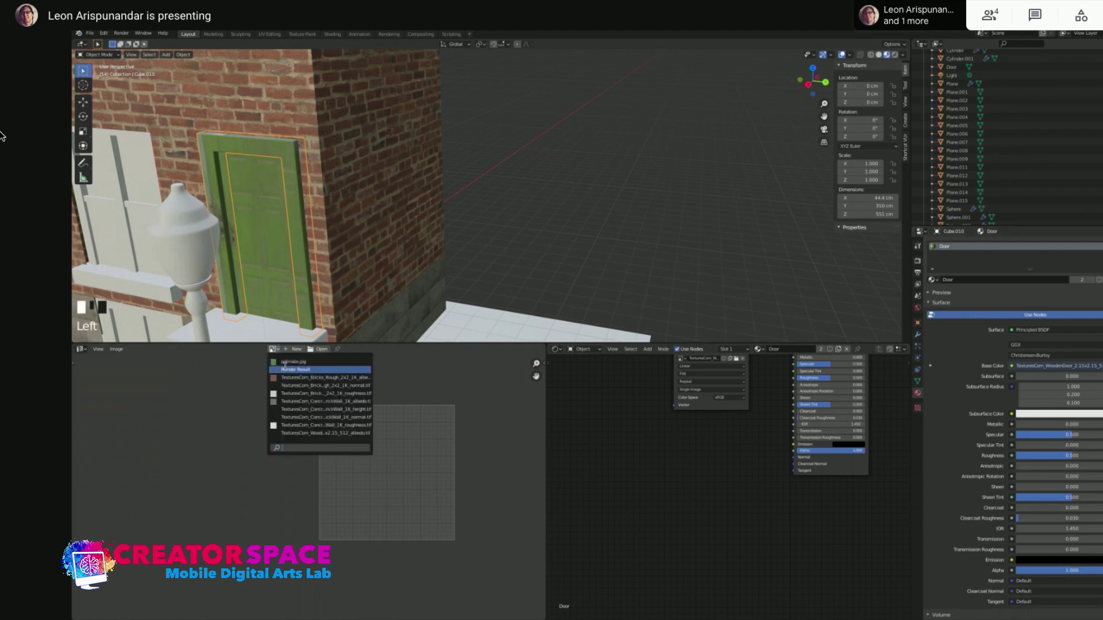
type("door")
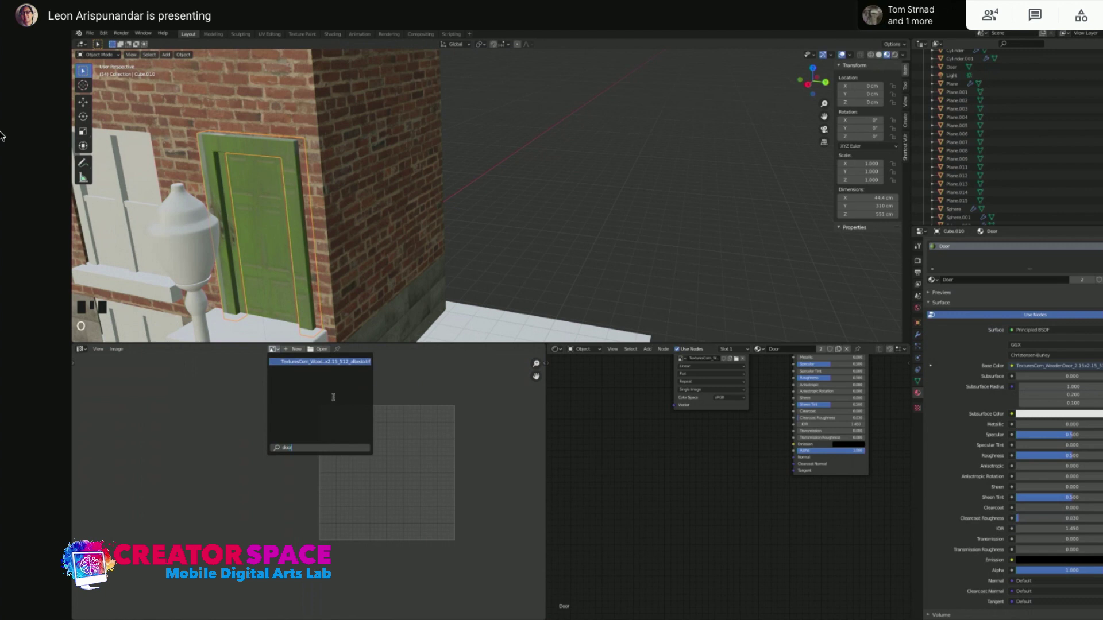
left_click(338, 362)
scroll(357, 477, "down", 2)
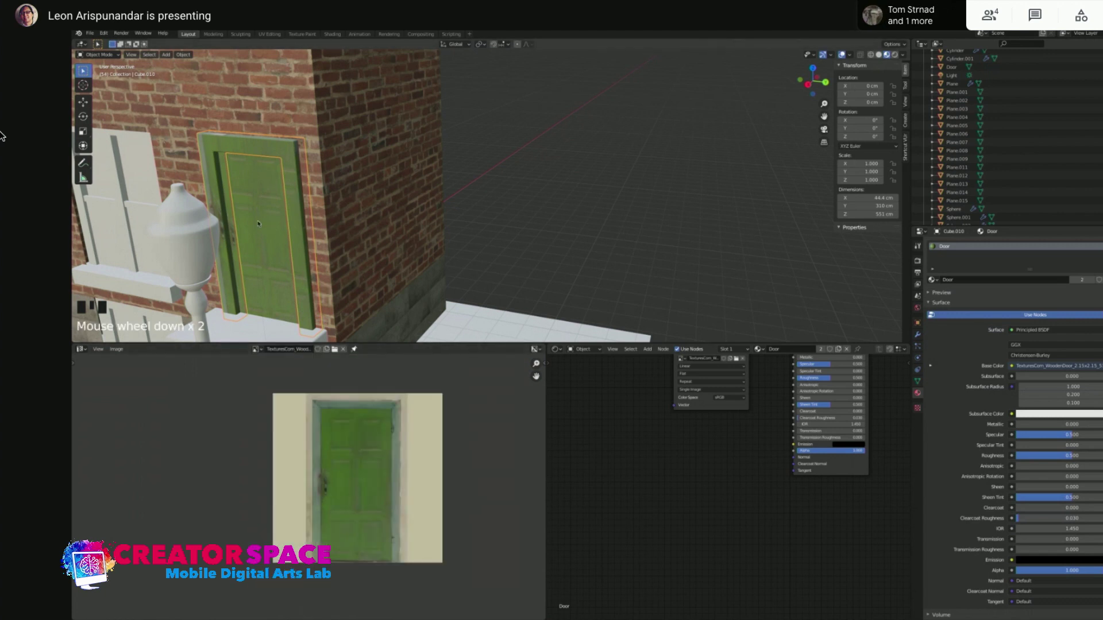
Move and scale the front doorframe UV island so it overlays the painted frame in the door texture
key("Tab")
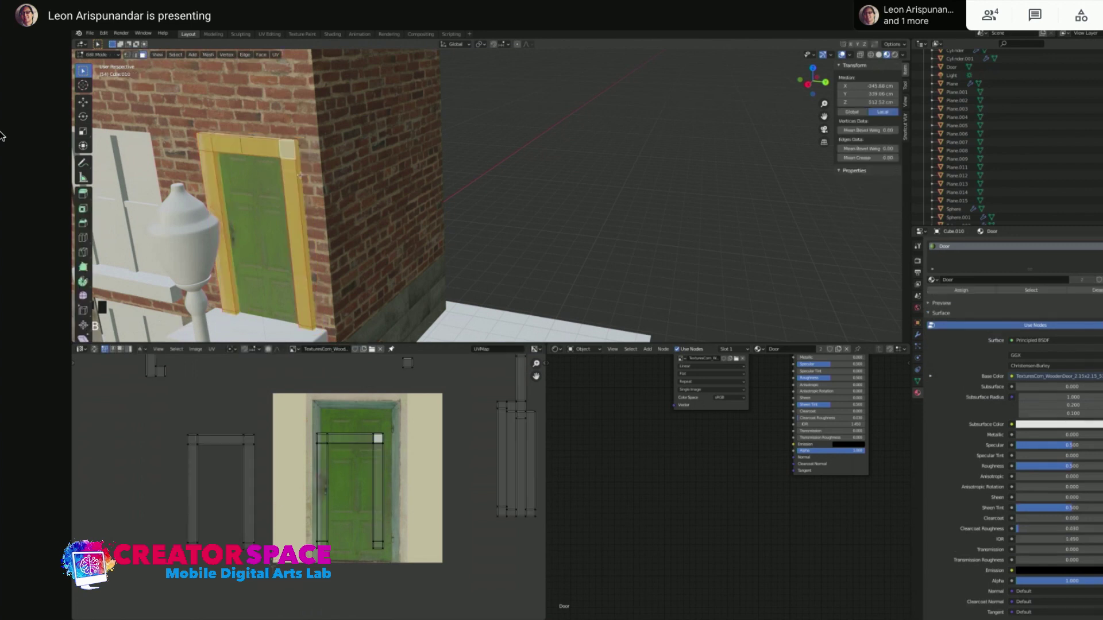
scroll(310, 424, "up", 1)
key("a")
key("g")
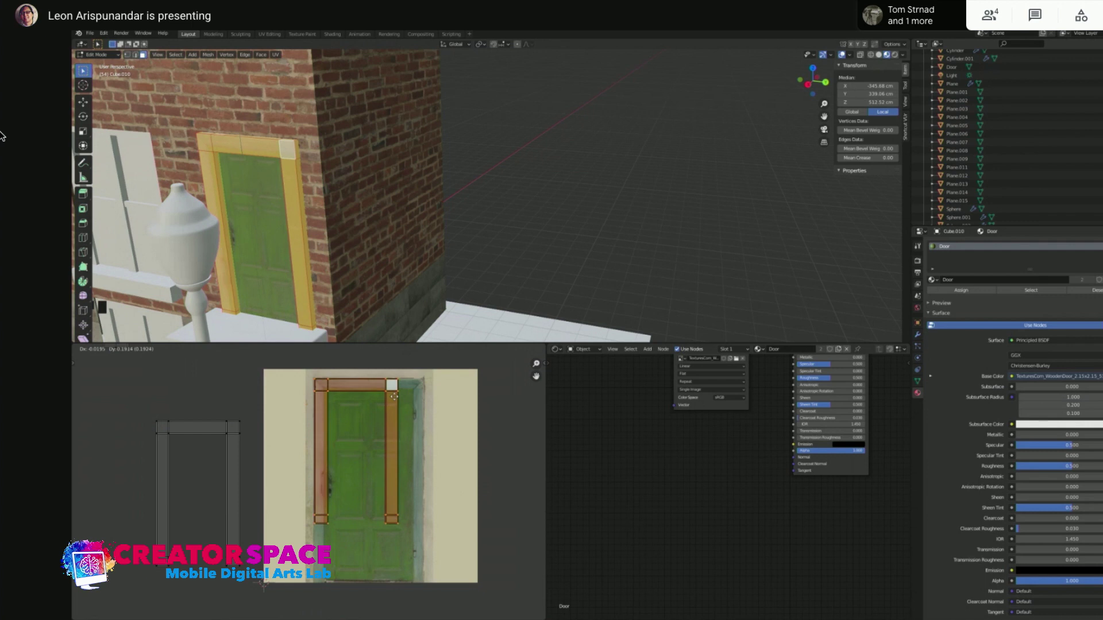
left_click(394, 396)
key("s")
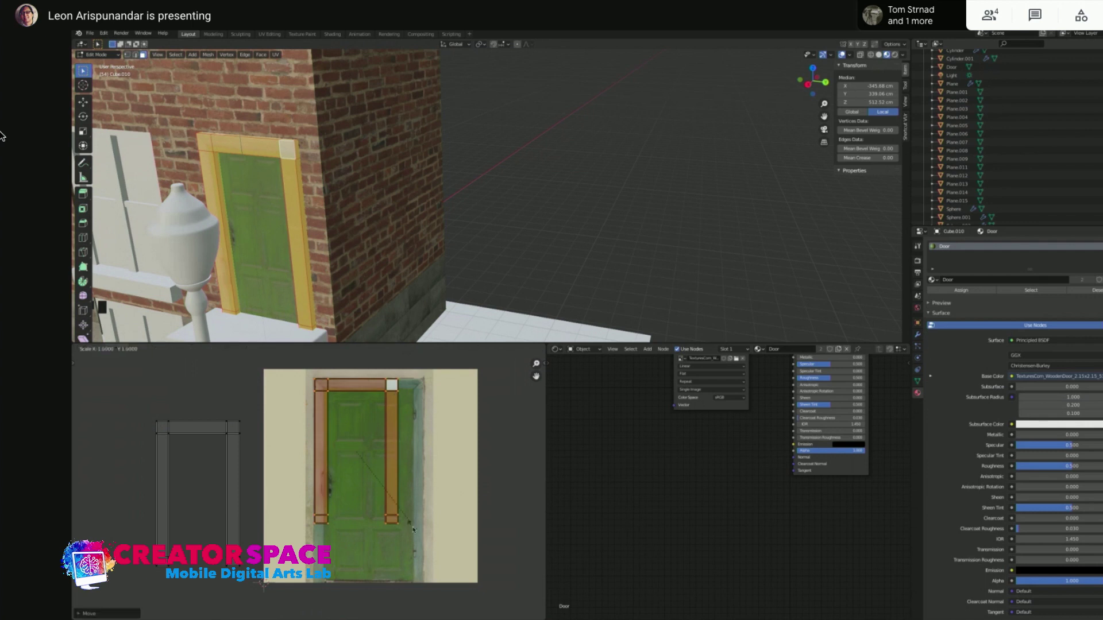
left_click(423, 450)
key("g")
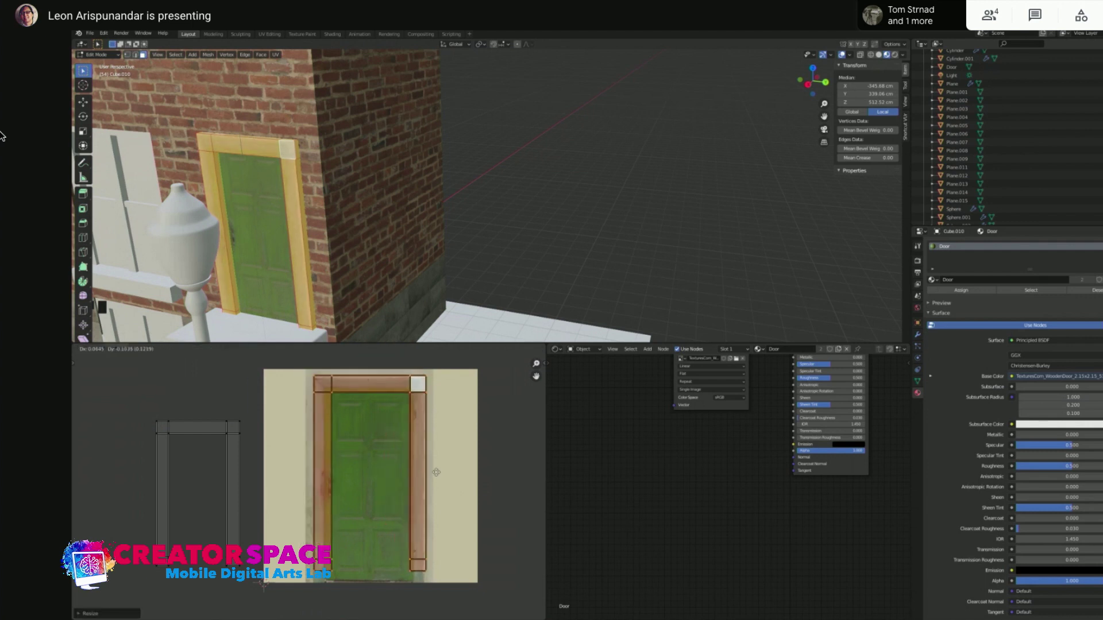
left_click(435, 474)
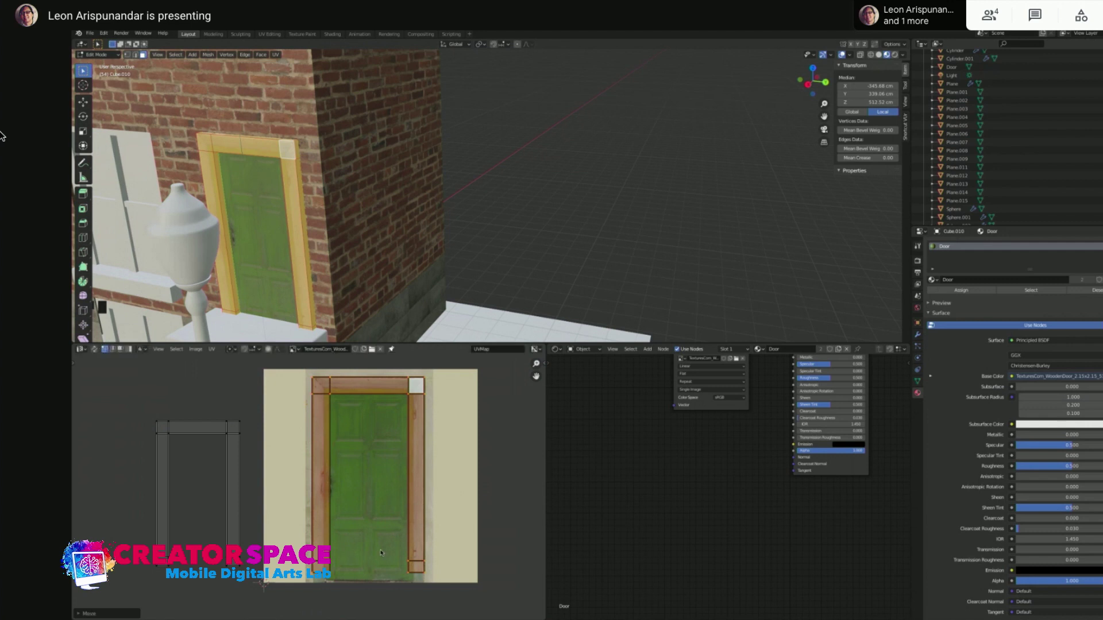
Move the lower end pieces of both jamb UVs down along Y to the bottom edge of the door texture
scroll(385, 555, "up", 1)
middle_click_drag(392, 554, 400, 485)
left_click_drag(305, 494, 483, 540)
key("g")
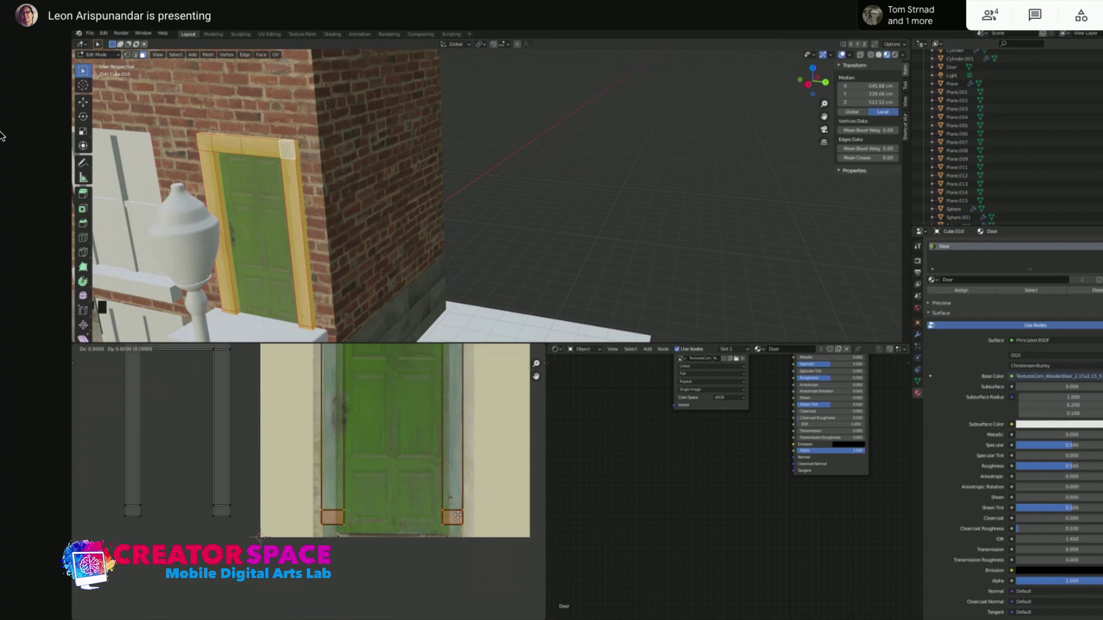
key("y")
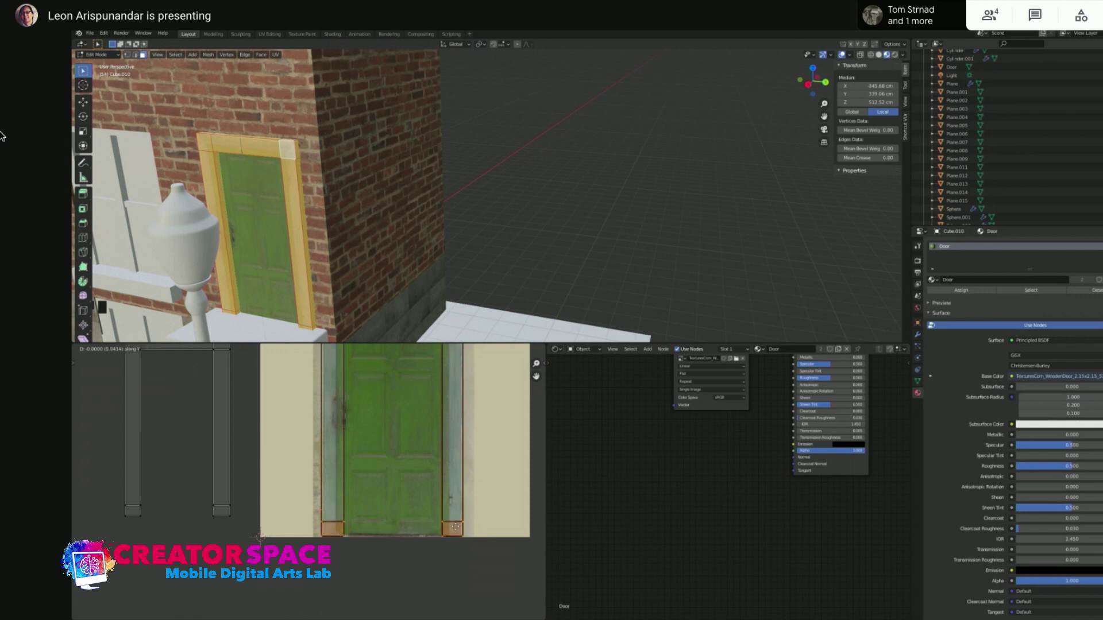
left_click(455, 530)
Raise the lower edge of the lintel UVs to match the top frame board in the door texture
middle_click_drag(481, 449, 455, 542, "shift")
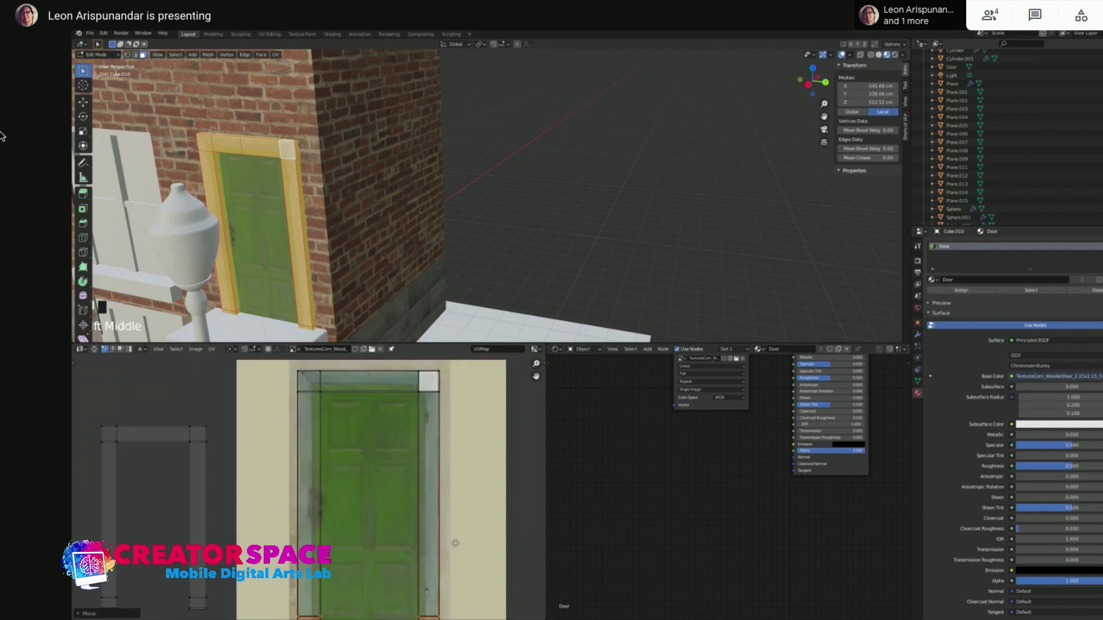
scroll(422, 491, "up", 1)
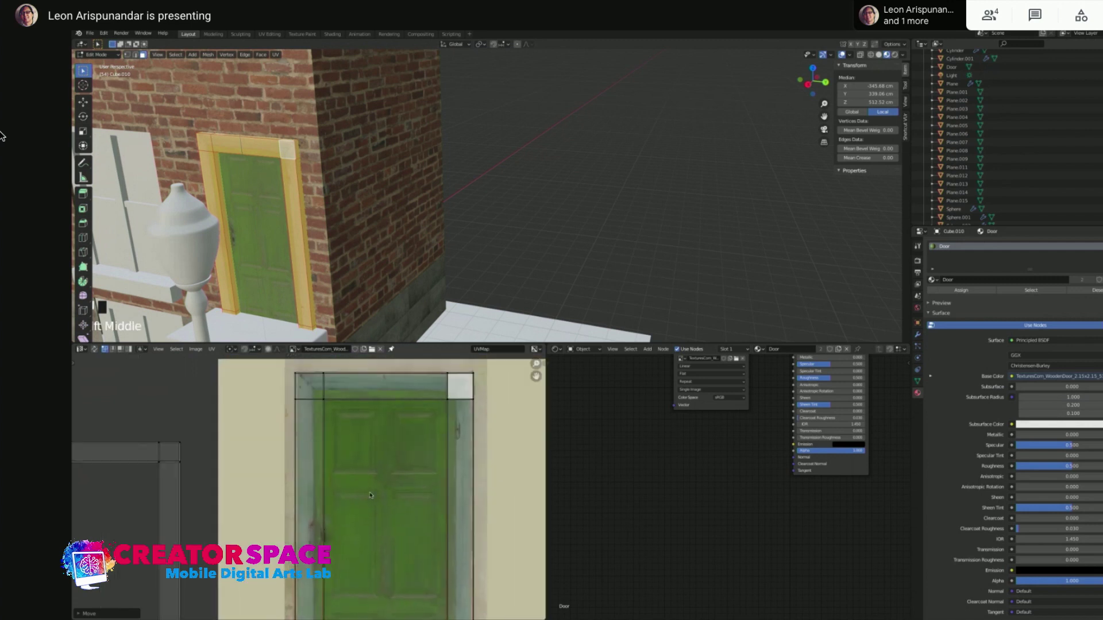
left_click_drag(293, 389, 459, 408)
key("g")
left_click(457, 398)
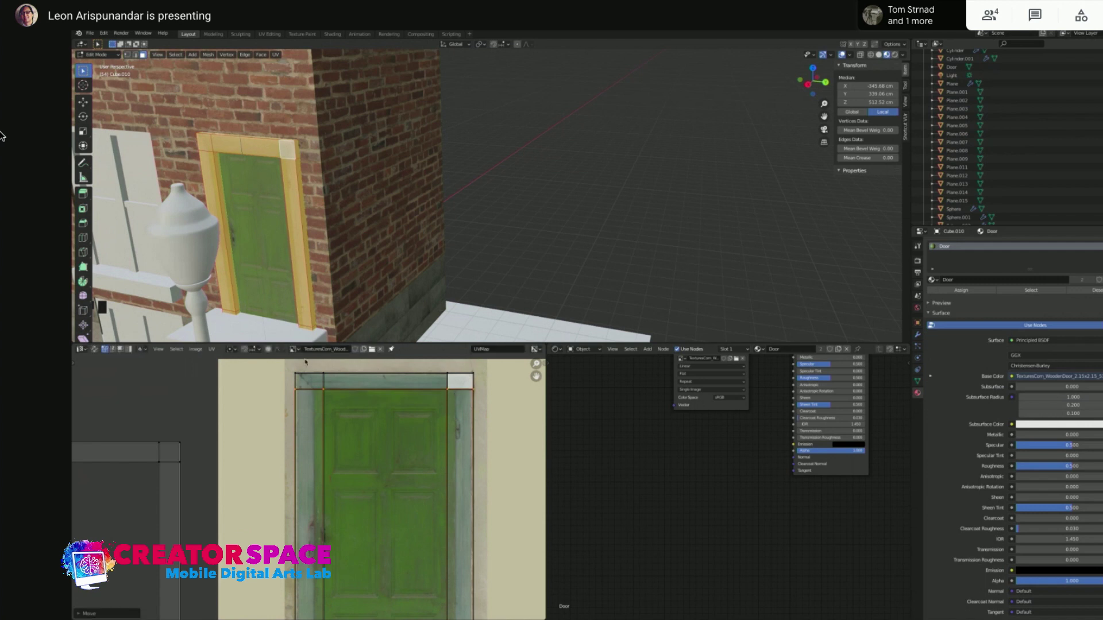
Shift the inner vertical edges of both jamb UVs sideways to line up with the painted frame's inner edges
scroll(339, 573, "down", 3)
left_click_drag(312, 566, 322, 617, "shift")
key("g")
left_click(328, 513)
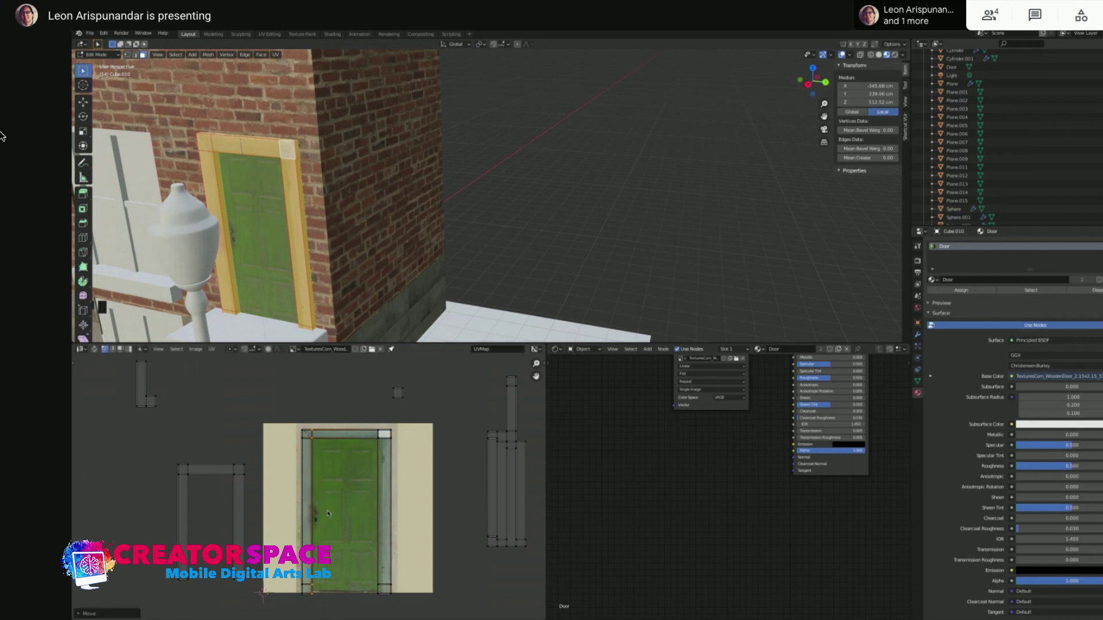
left_click(385, 611)
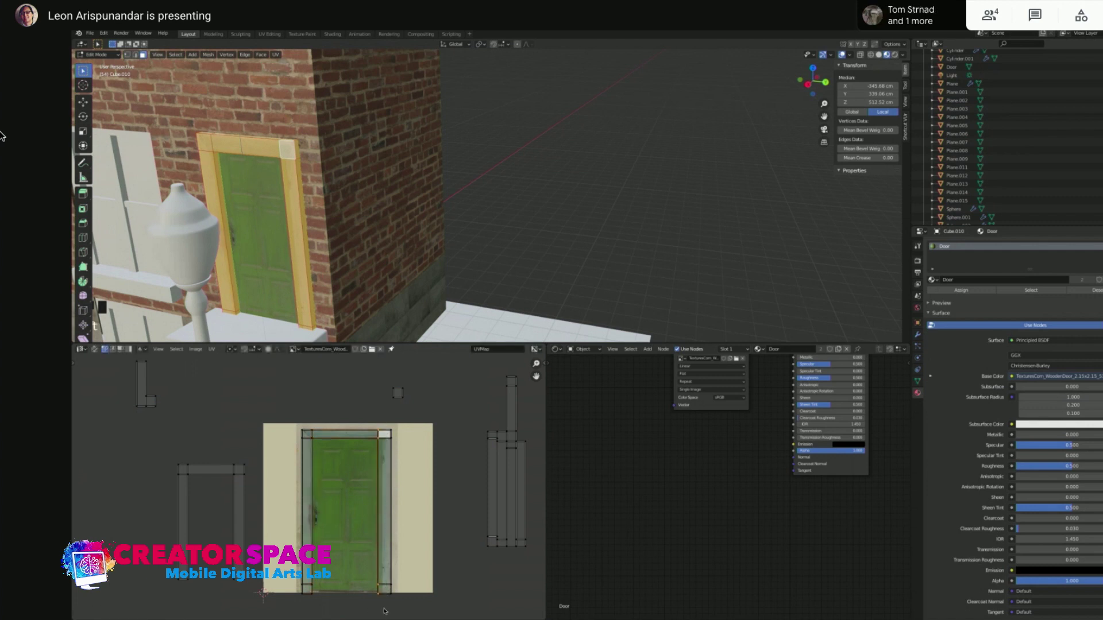
key("g")
left_click(390, 508)
key("g")
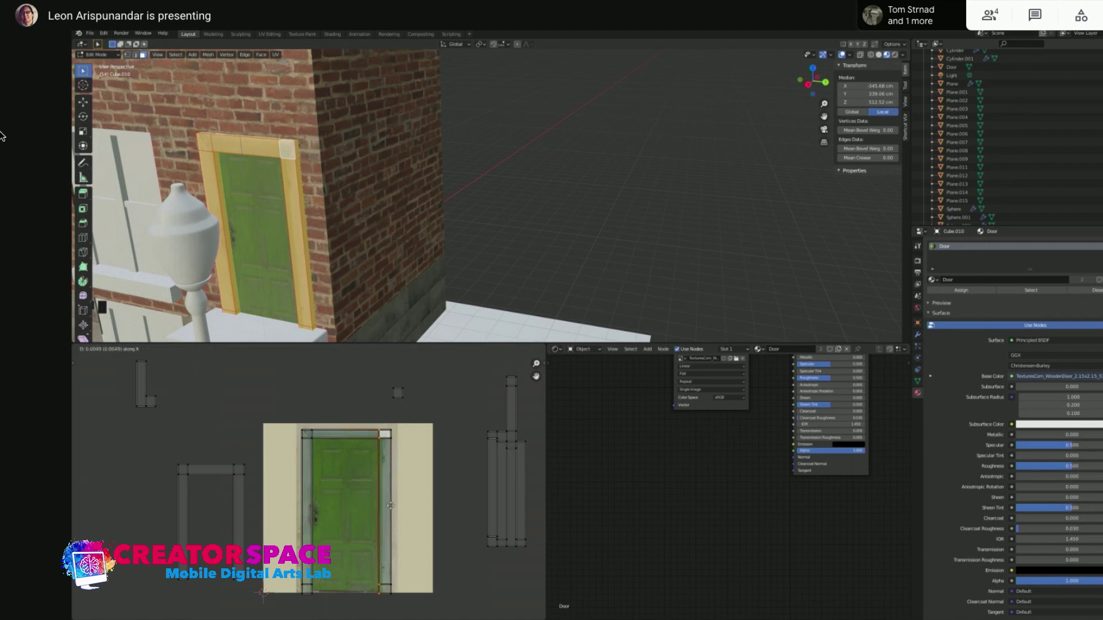
left_click(394, 508)
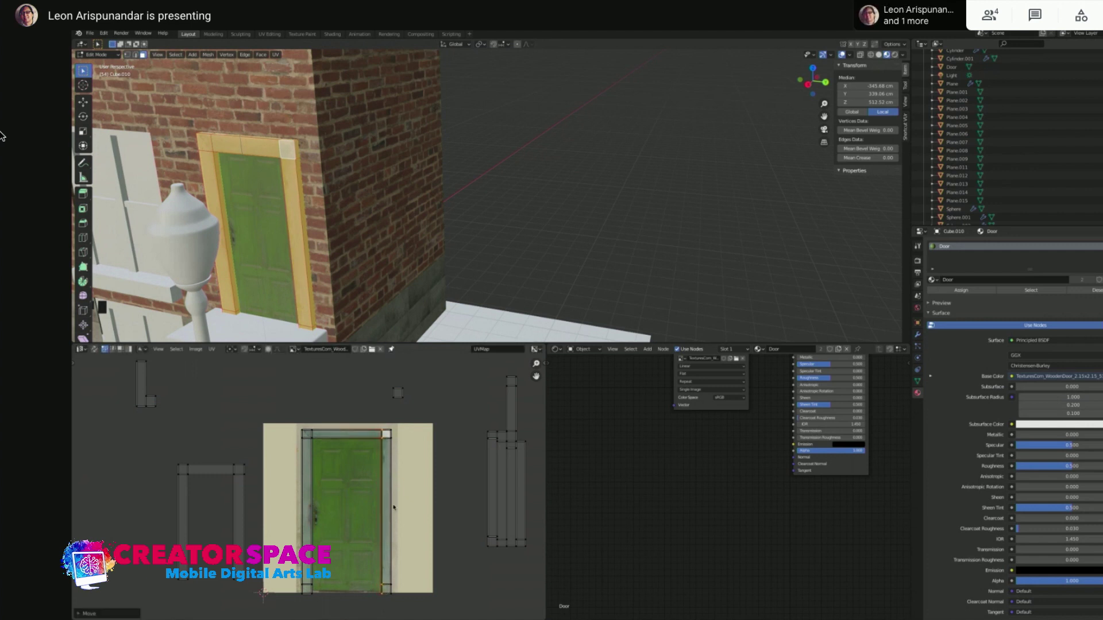
Nudge the outer edge of the handle-side jamb UVs along X to match the painted frame's outer edge
scroll(394, 508, "up", 2)
middle_click_drag(402, 513, 345, 492, "shift")
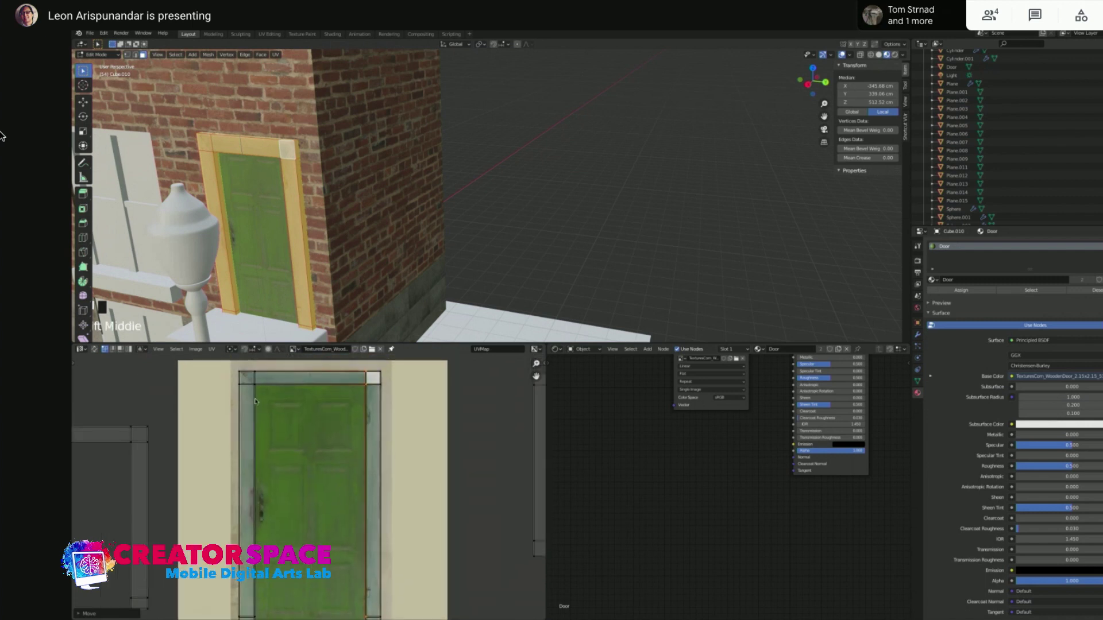
scroll(256, 401, "down", 1)
left_click_drag(236, 383, 254, 618)
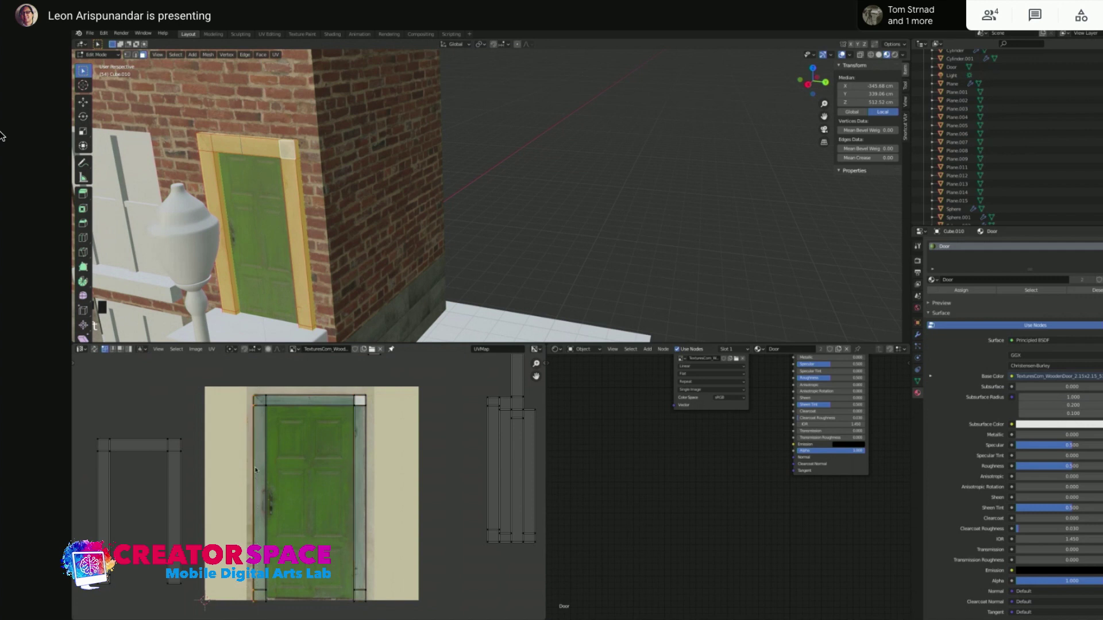
key("g")
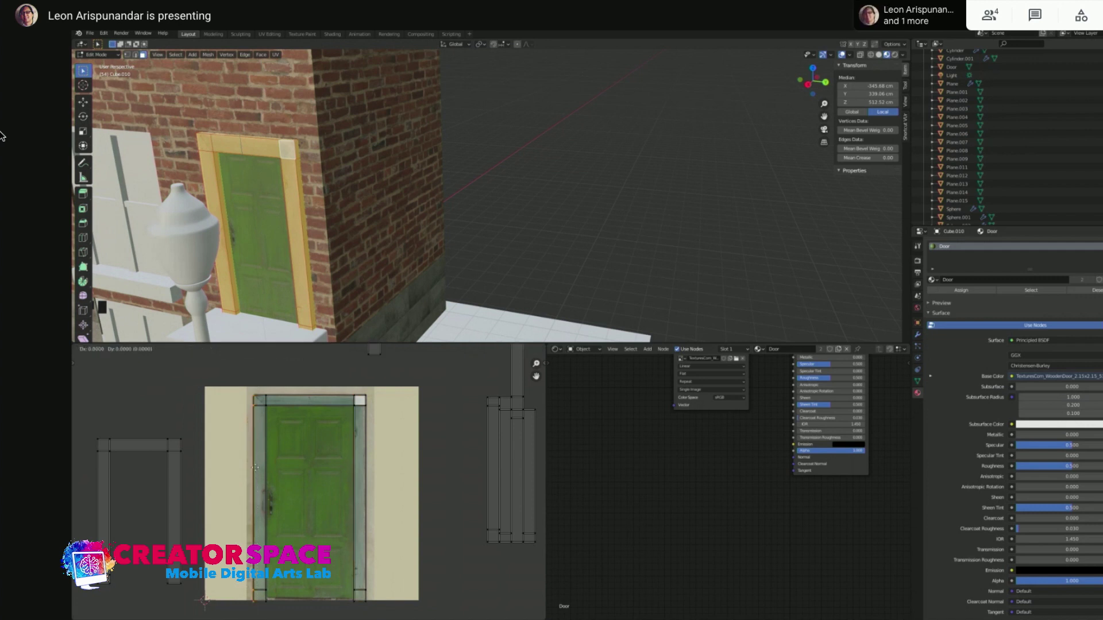
key("x")
left_click(257, 470)
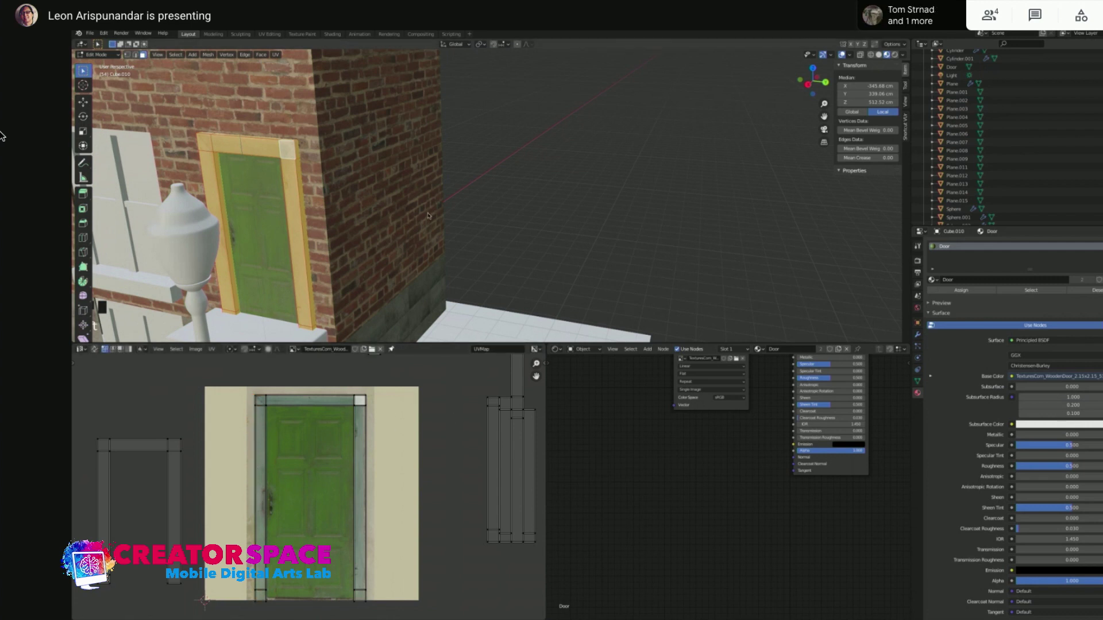
View the textured doorframe from above and select the faces along its top side
key("Tab")
middle_click_drag(306, 203, 405, 207)
key("alt+a")
left_click(362, 413)
left_click(351, 248)
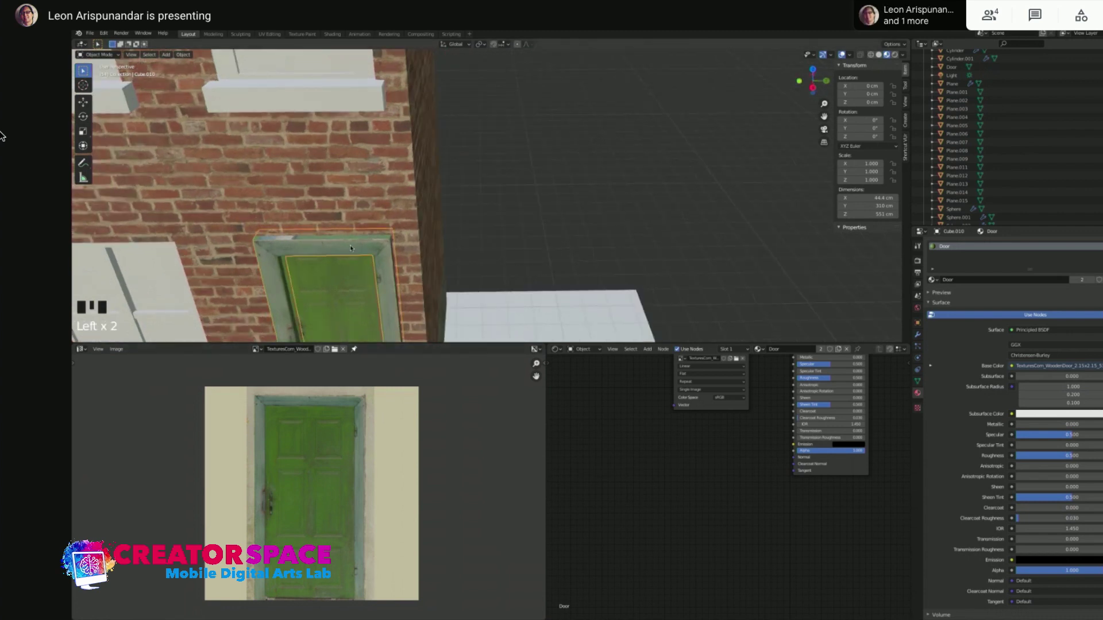
key("Tab")
left_click(372, 244)
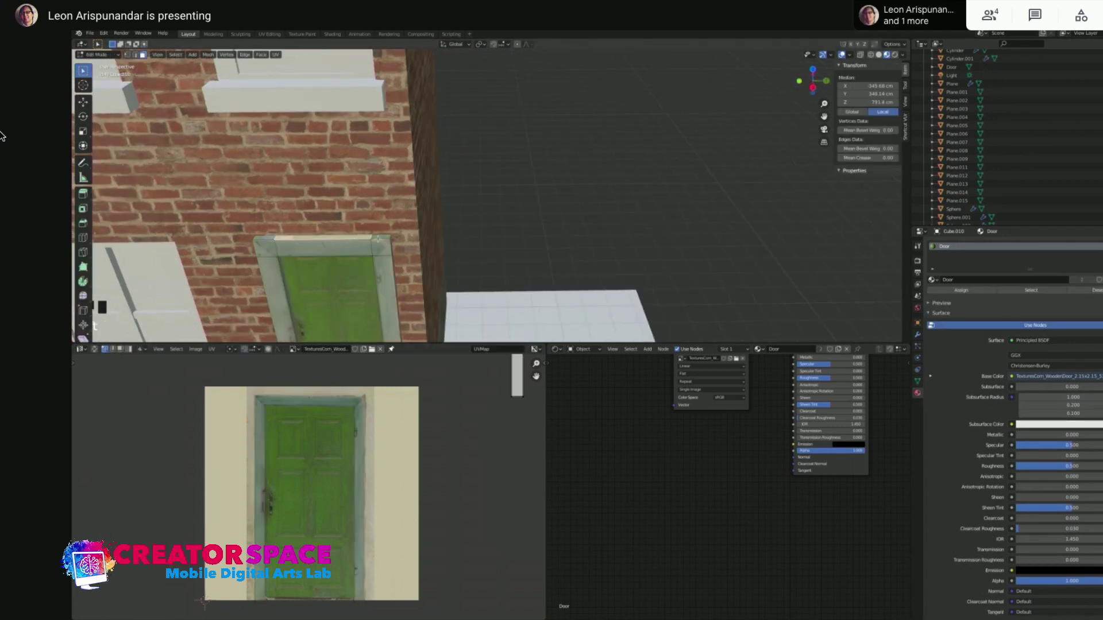
left_click(378, 236, "shift")
left_click(378, 234, "shift")
left_click(272, 238, "shift")
Select the UV strip of the doorframe's top-side faces and move it onto the painted hinge-side frame board
scroll(491, 454, "down", 3)
left_click_drag(393, 396, 448, 452)
scroll(422, 410, "up", 3)
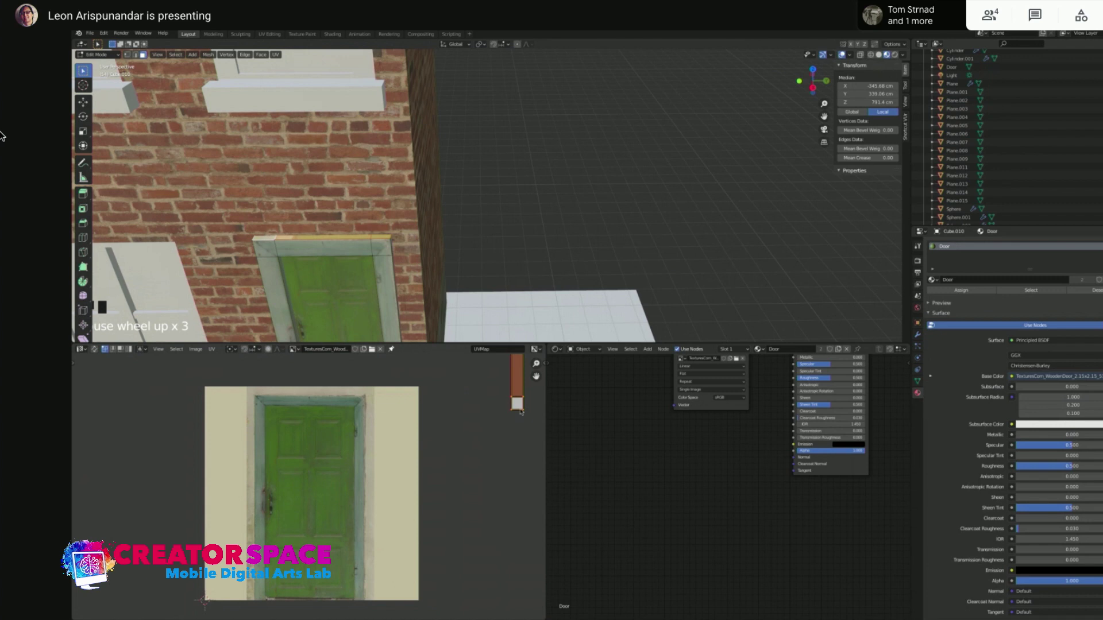
key("g")
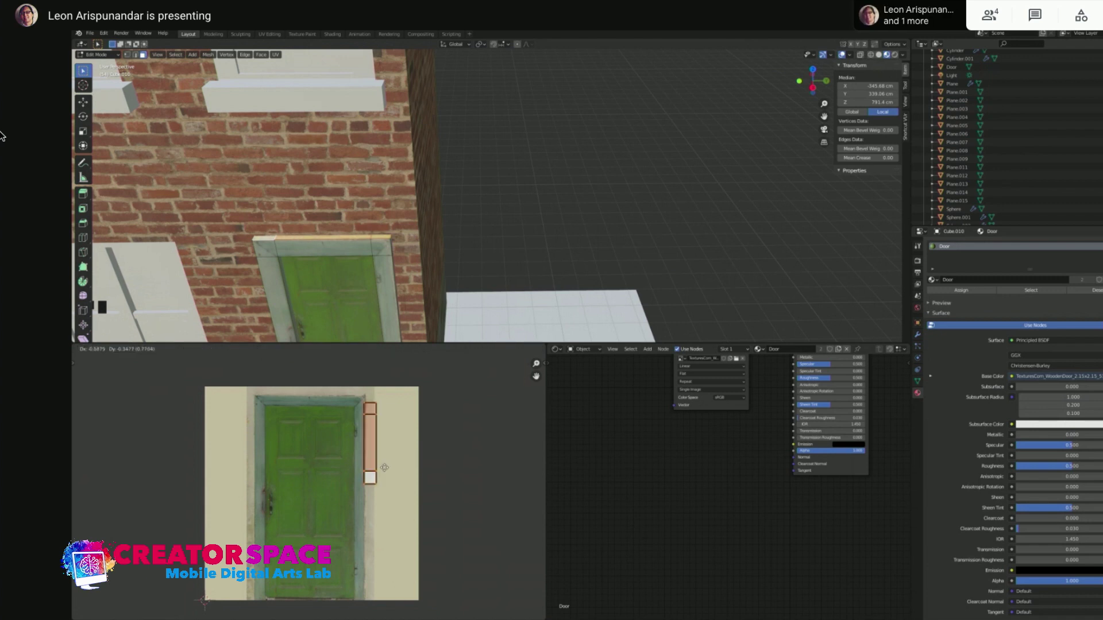
left_click(384, 467)
key("g")
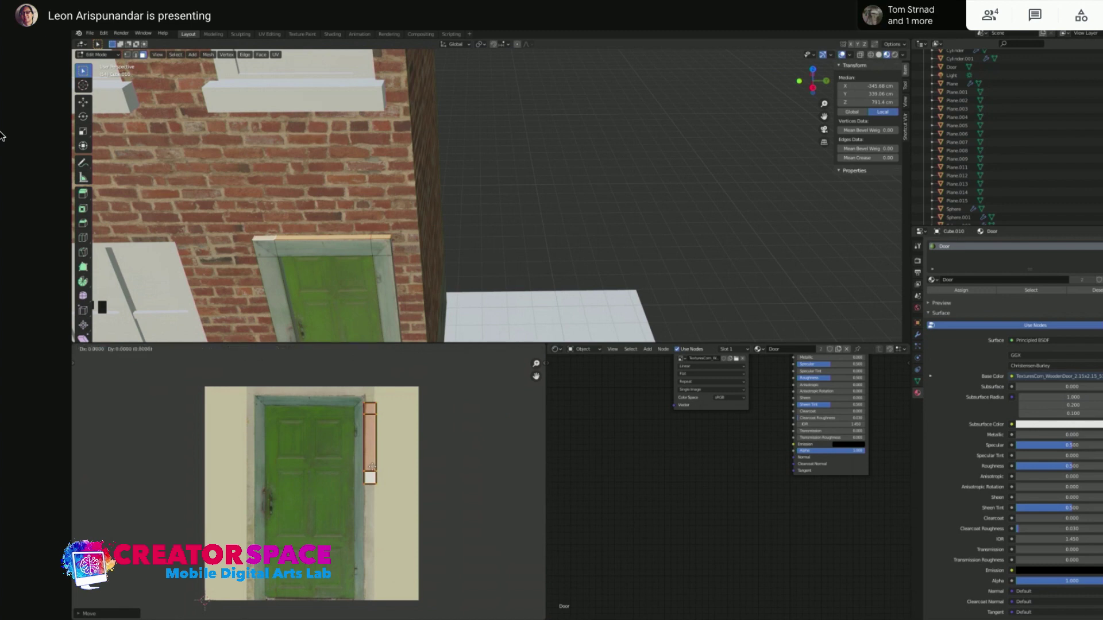
left_click(364, 505)
scroll(392, 485, "up", 3)
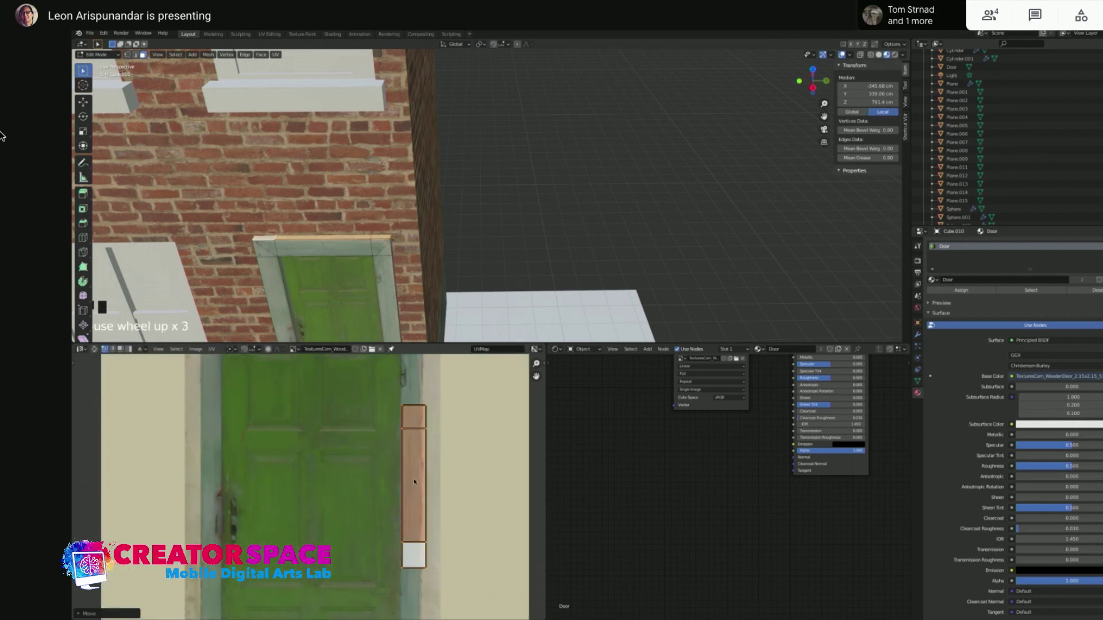
key("s")
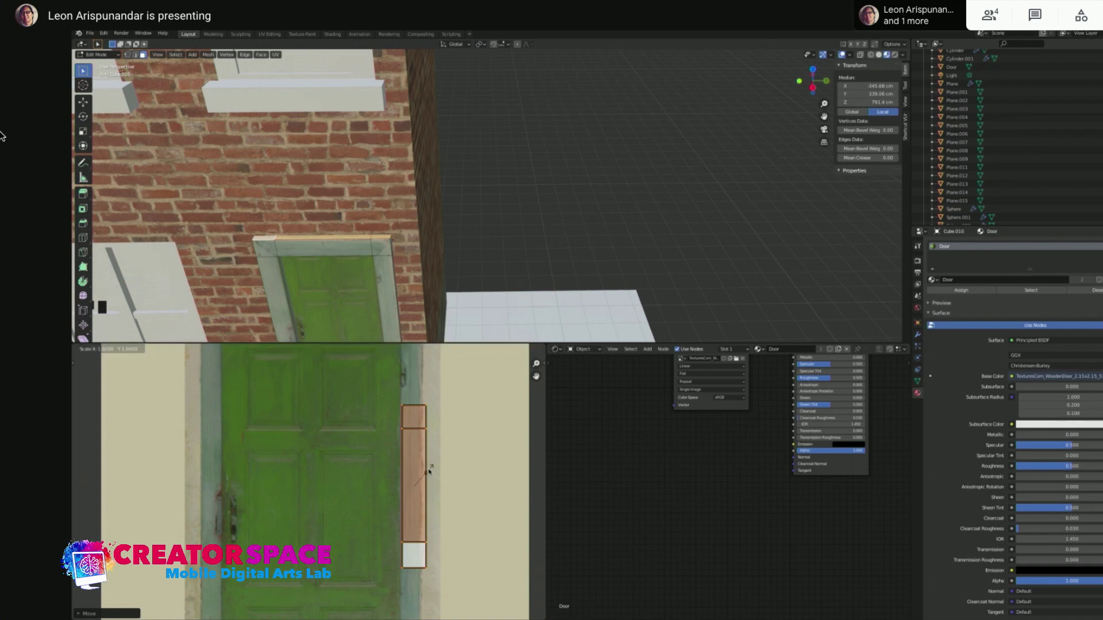
left_click(427, 471)
key("ctrl+z")
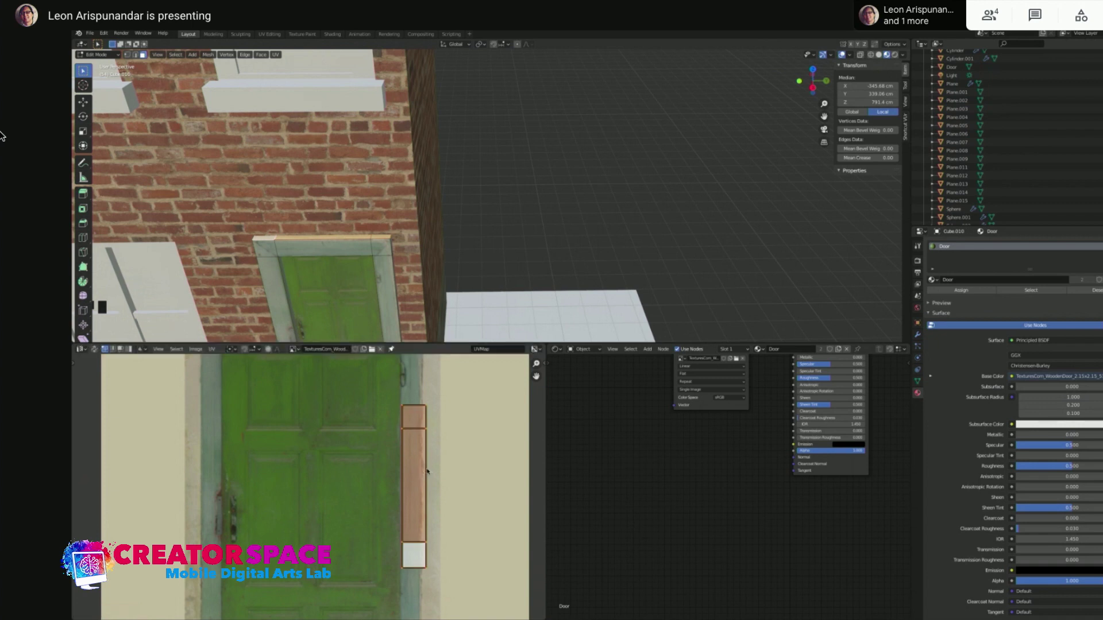
Narrow the top-side UV strip along X and nudge it to fit within the painted frame board
key("s")
key("x")
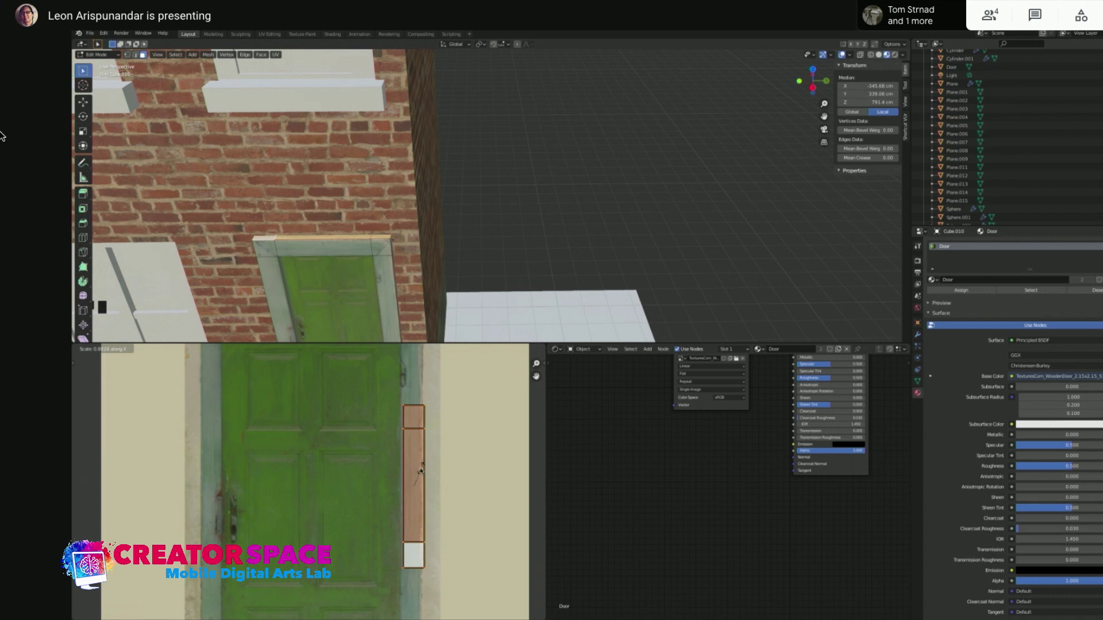
left_click(417, 469)
key("g")
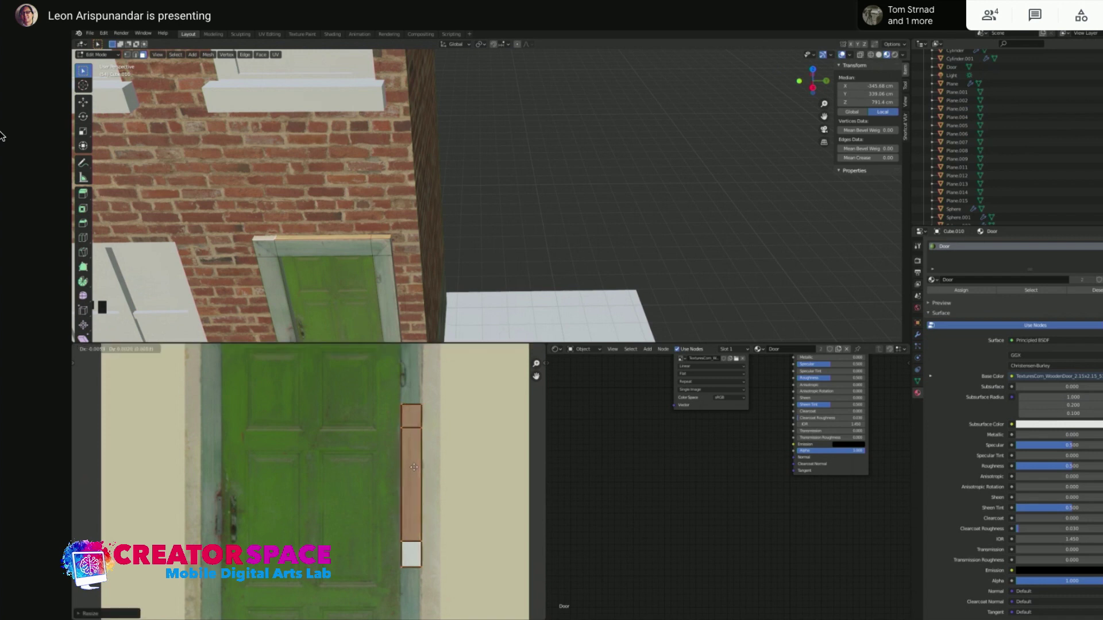
left_click(416, 434)
Clear the top-side selection and select the inner side faces of the handle-side jamb on the doorframe
left_click(440, 223)
middle_click_drag(422, 247, 374, 279)
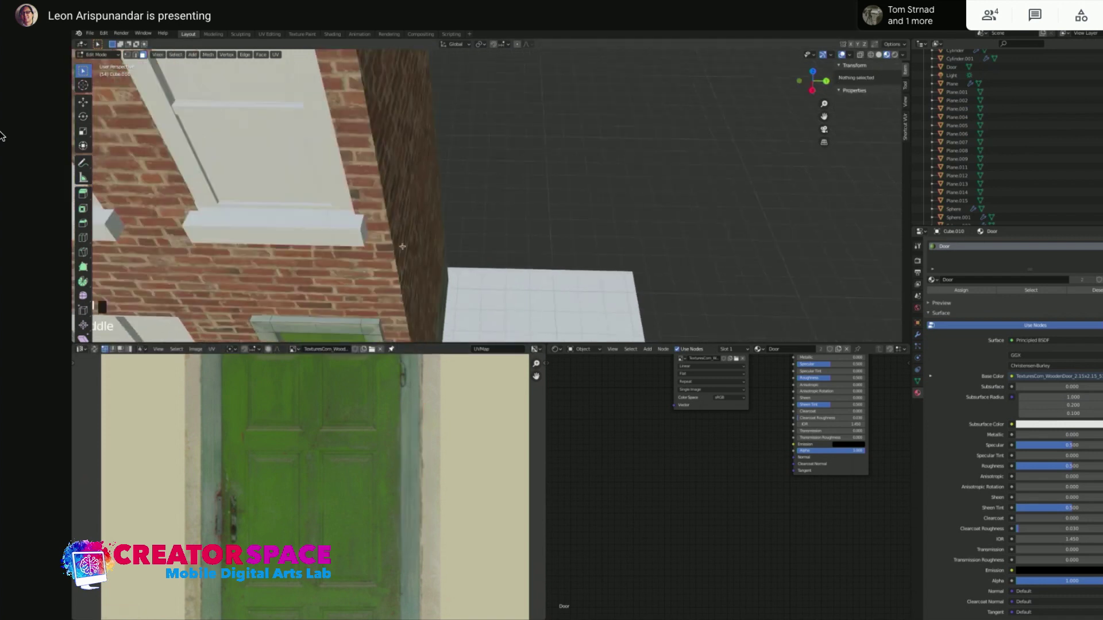
key("Tab")
middle_click_drag(364, 287, 358, 170)
key("Tab")
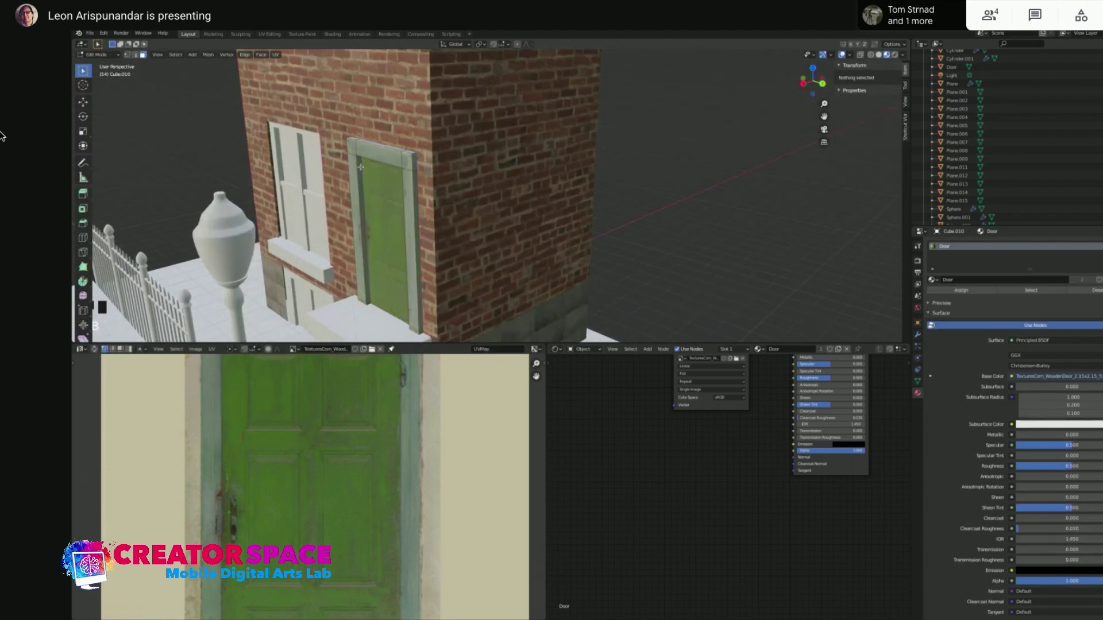
left_click(366, 235)
middle_click_drag(380, 243, 371, 285)
left_click(370, 289, "shift")
middle_click_drag(378, 144, 411, 151)
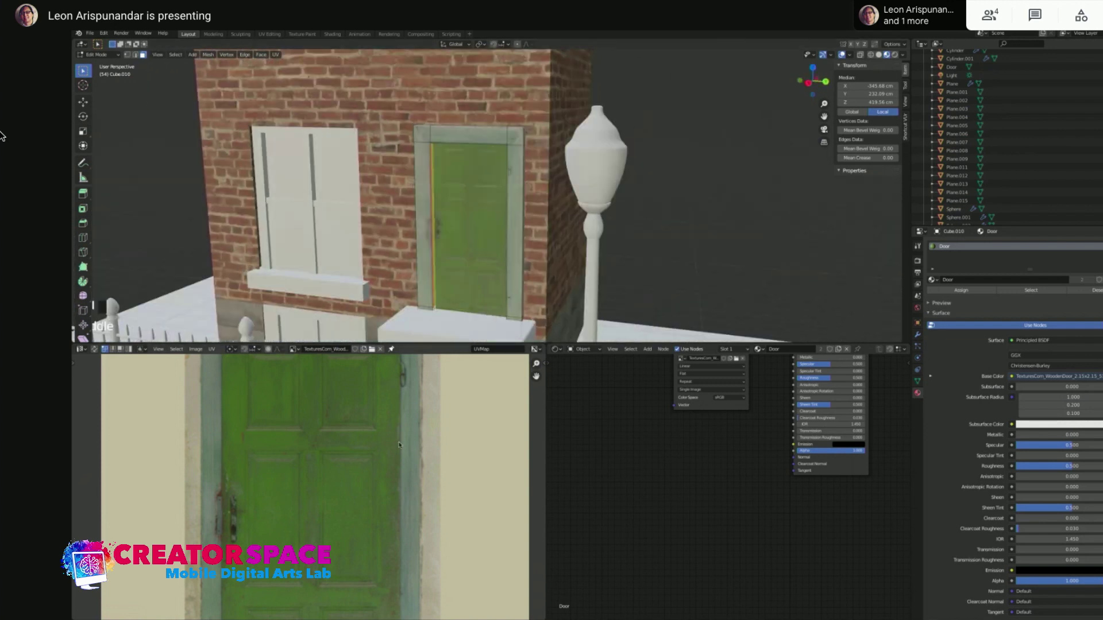
Select the handle-side faces' UVs and add the opposite jamb's inner side faces to the mesh selection
scroll(401, 446, "down", 5)
key("a")
scroll(456, 466, "up", 2)
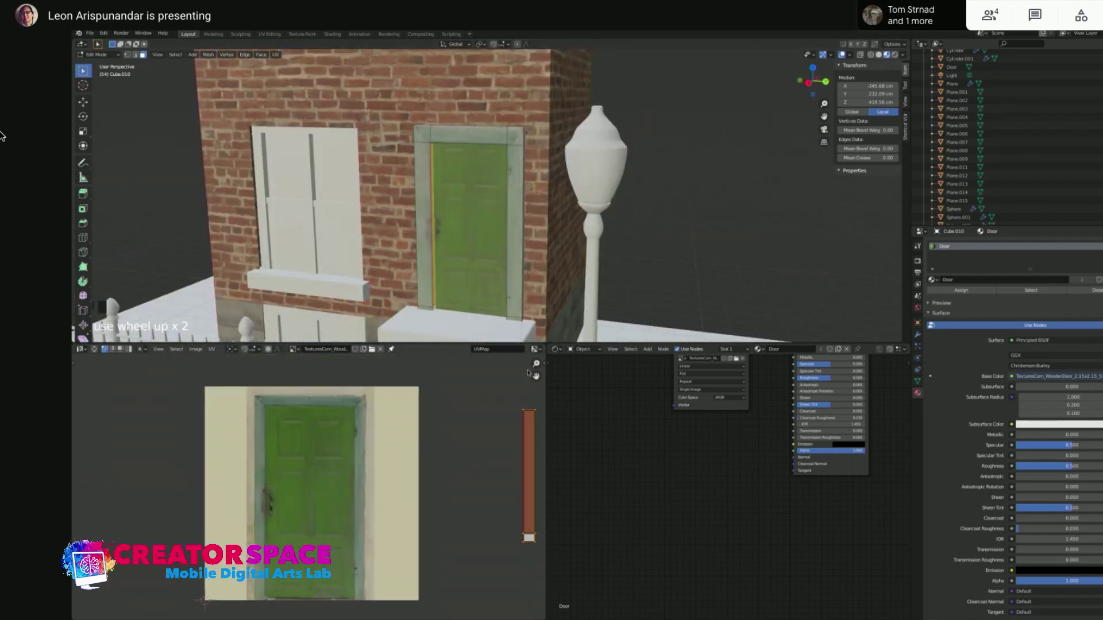
middle_click_drag(478, 230, 679, 212)
left_click(644, 211, "shift")
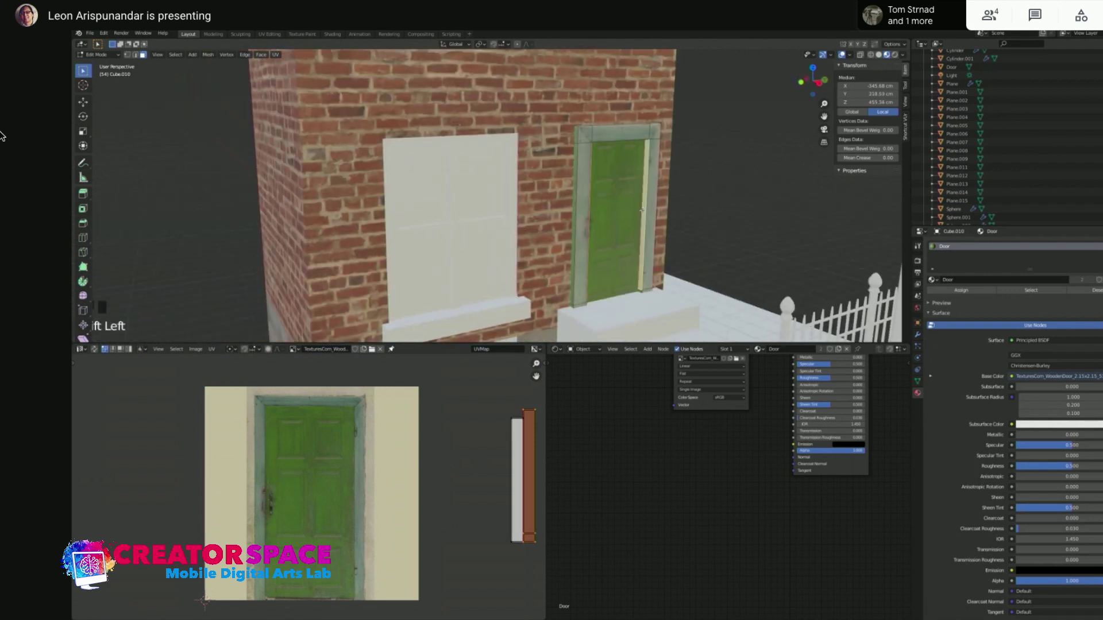
left_click(643, 211, "shift")
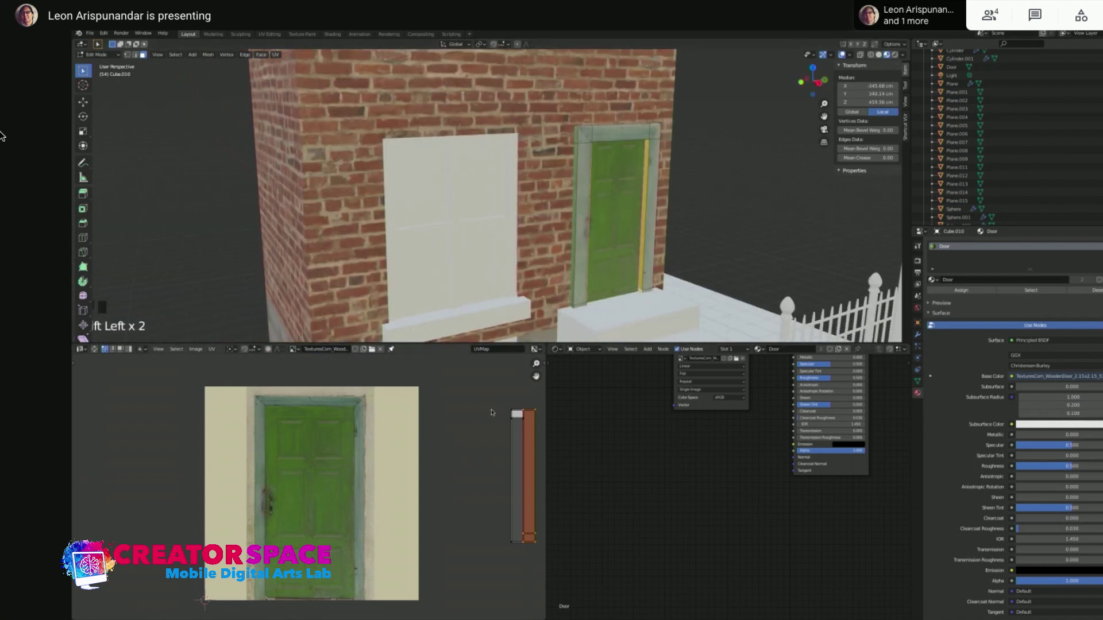
Move the newly added jamb's UV island onto the painted handle-side frame board and scale it to fit the board's width
left_click(513, 421)
left_click(512, 419)
key("g")
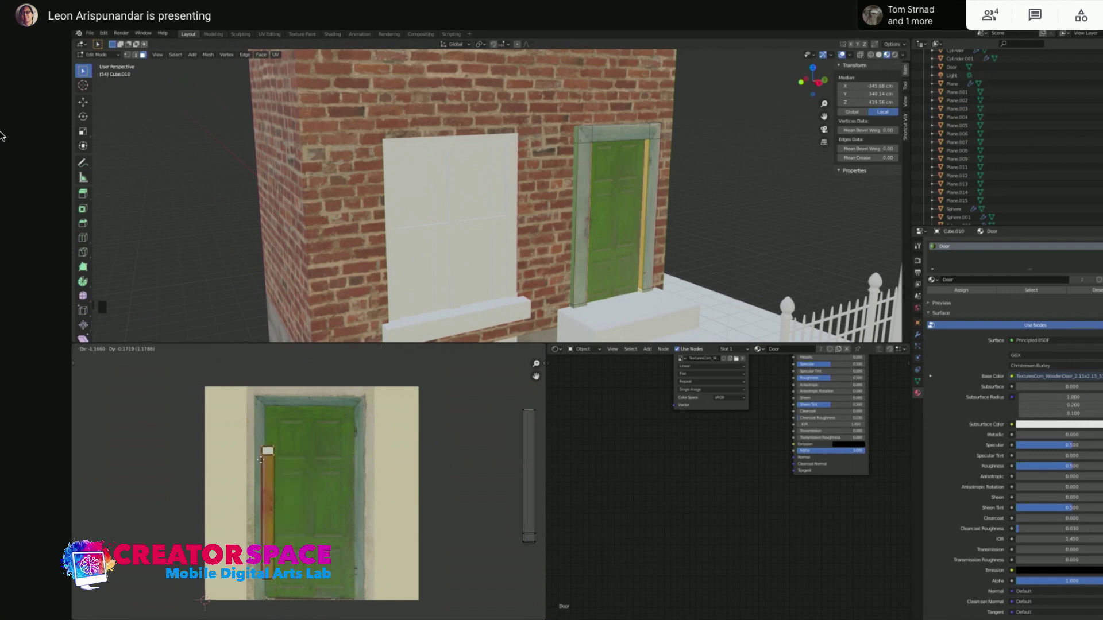
left_click(261, 460)
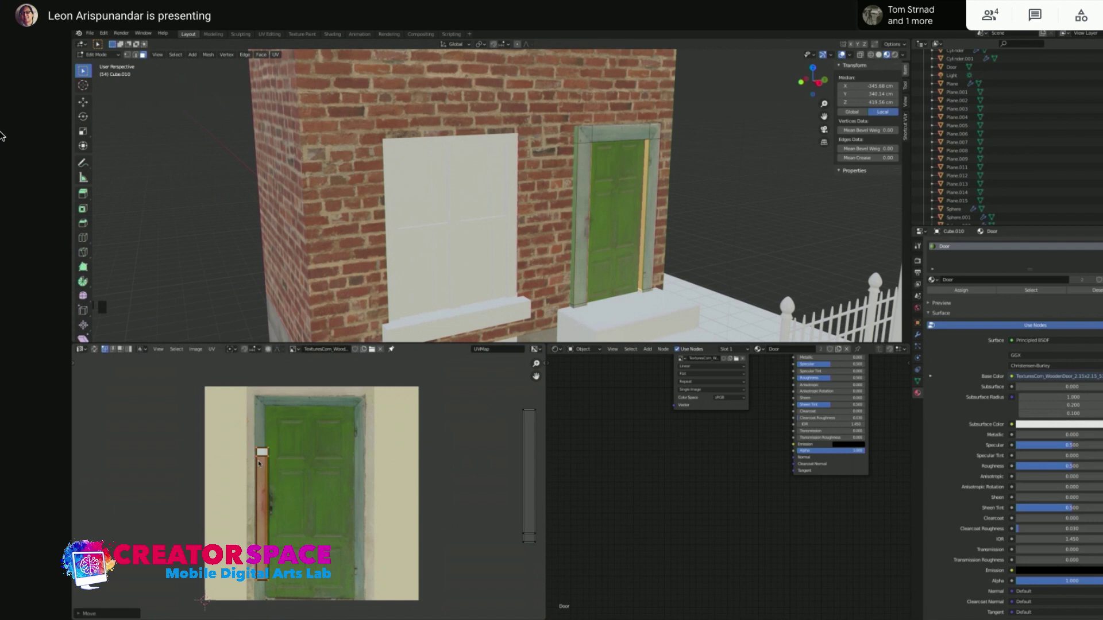
scroll(222, 450, "up", 3)
key("g")
left_click(218, 446)
key("s")
left_click(239, 469)
key("g")
left_click(237, 469)
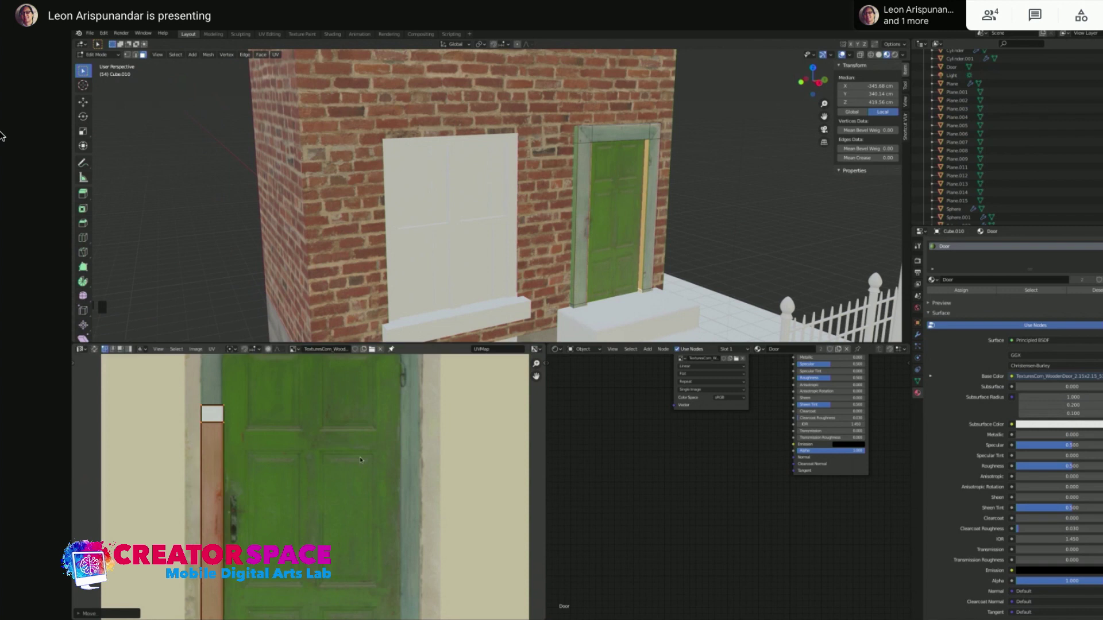
Move the other inner jamb UV island onto the painted hinge-side frame board, narrow it along X and nudge it into line
scroll(489, 474, "down", 3)
left_click(529, 473)
key("g")
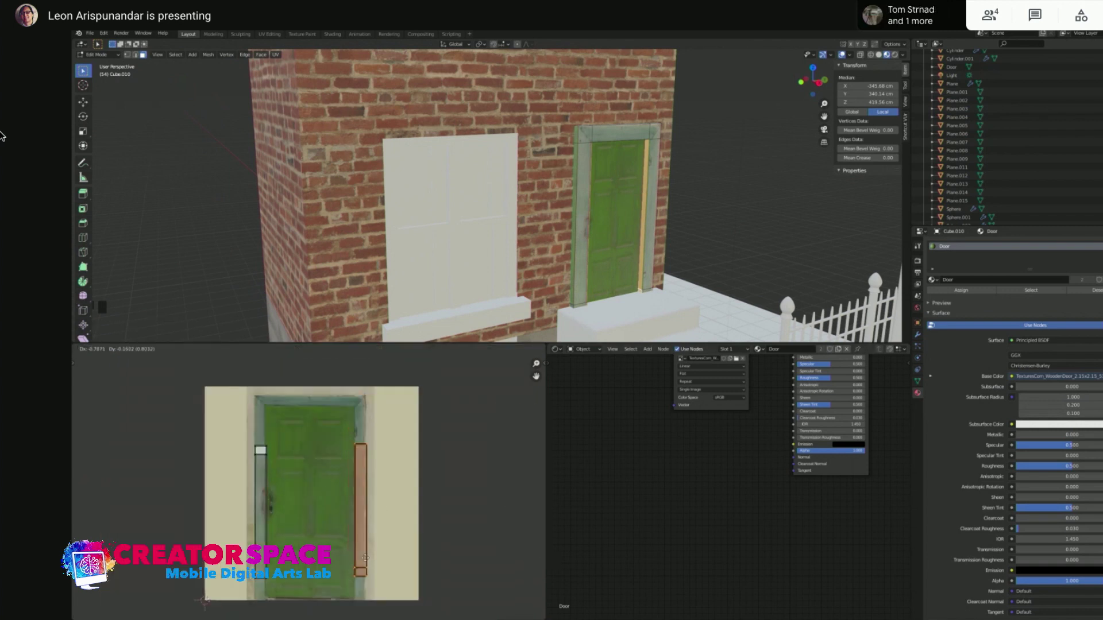
left_click(366, 555)
key("s")
key("x")
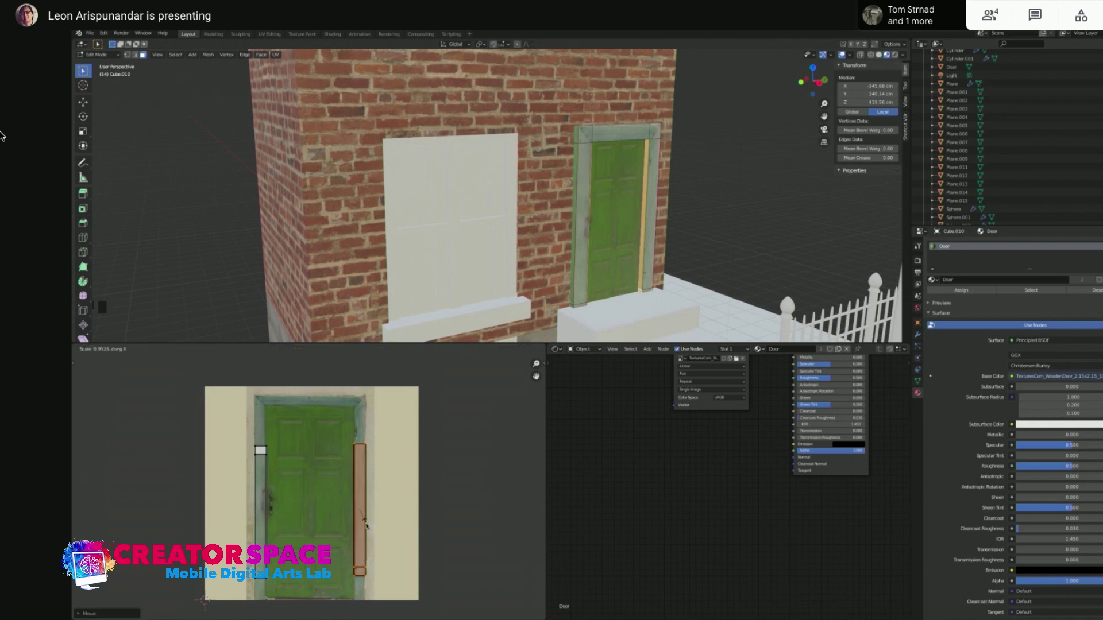
left_click(363, 525)
key("g")
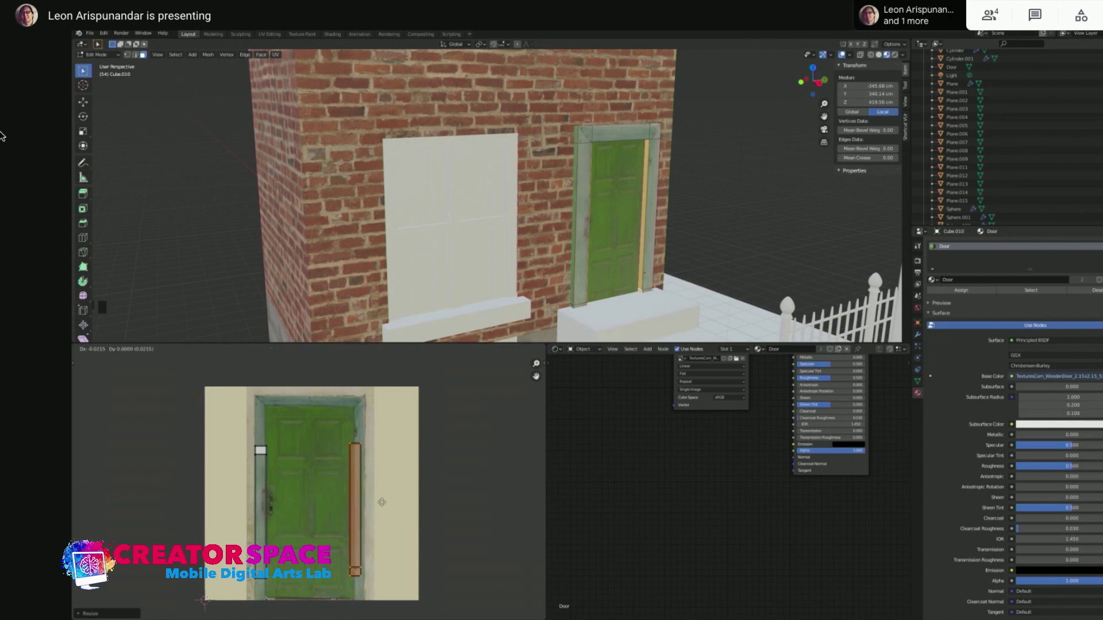
left_click(386, 502)
Rotate the UV island on the handle-side frame board 180° so its short segment points down
left_click(439, 465)
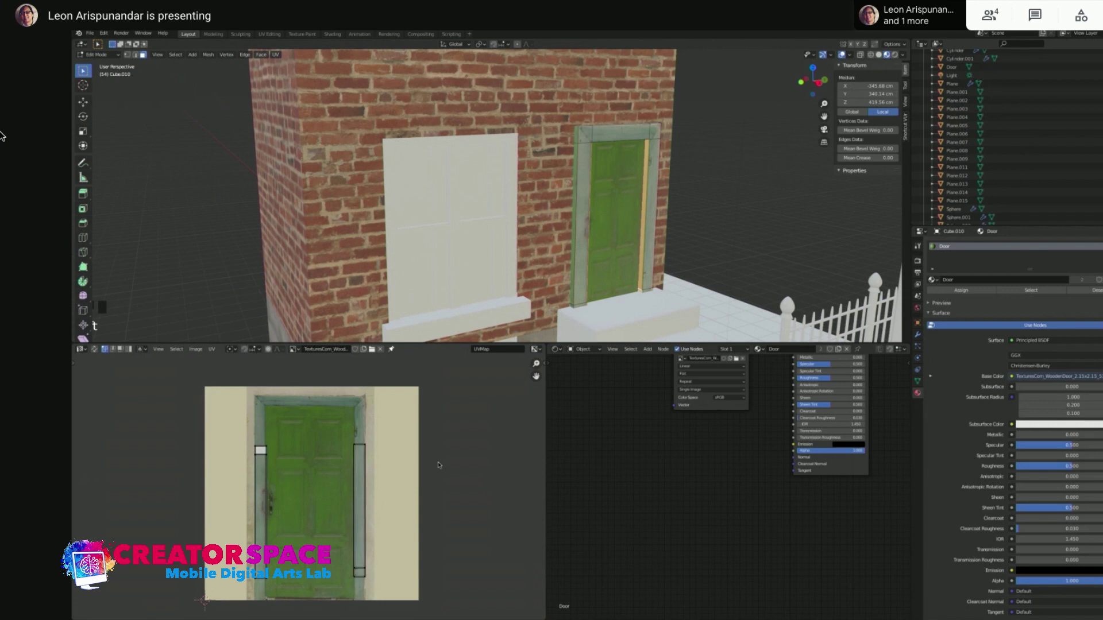
left_click_drag(242, 428, 309, 614)
key("r")
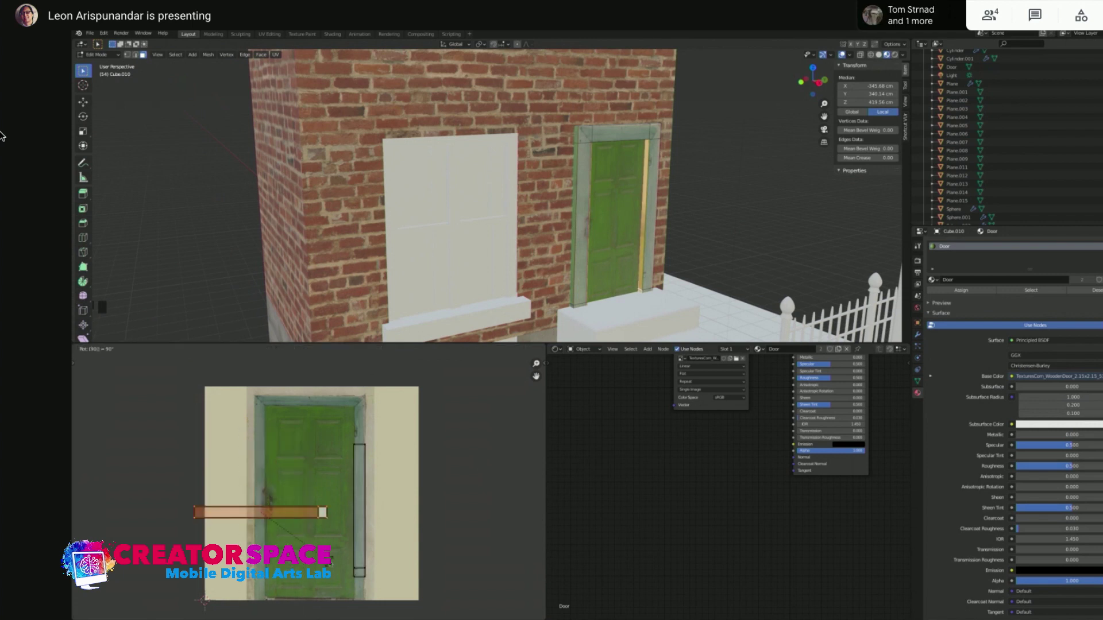
left_click(329, 534)
key("ctrl+z")
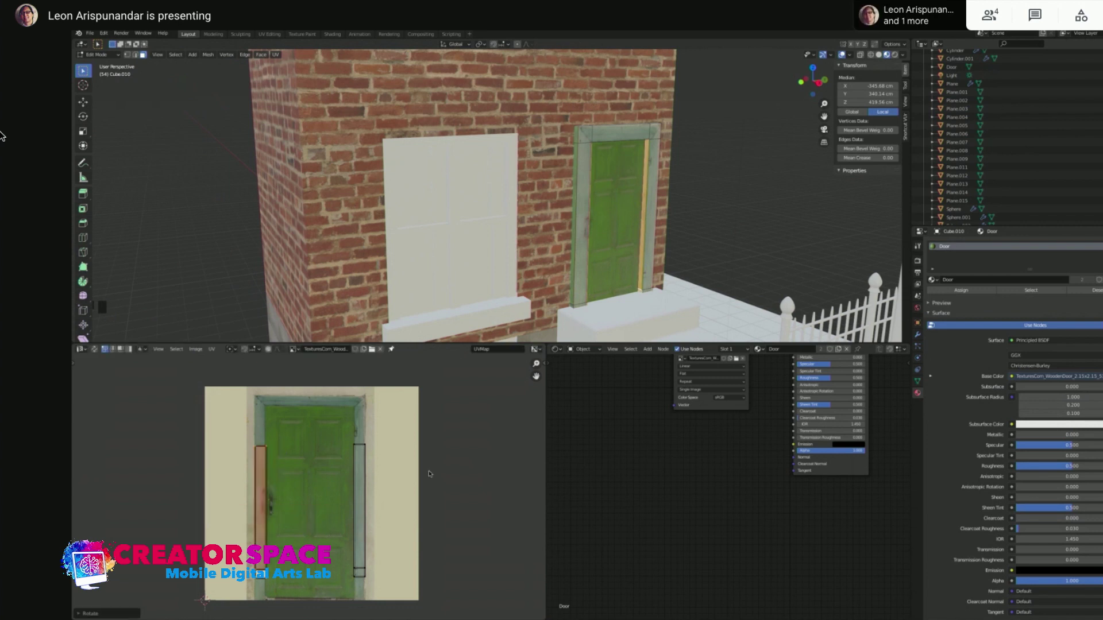
left_click(429, 474)
Lower the handle-side UV island to the bottom of the painted frame, reposition the hinge-side island, and clear the selection
left_click_drag(232, 437, 293, 589)
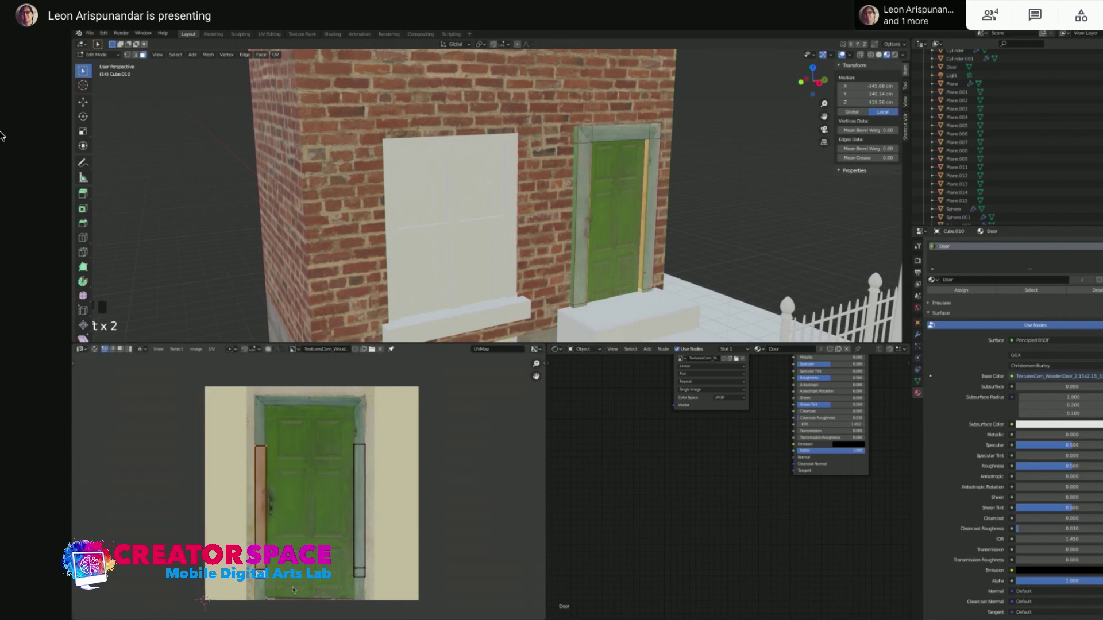
key("g")
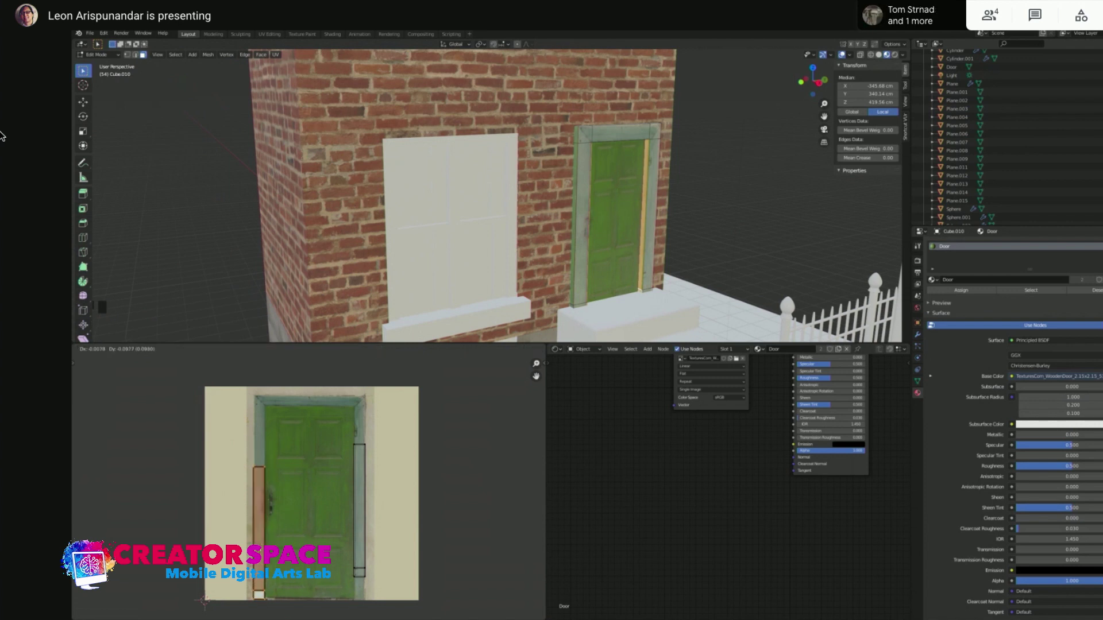
left_click(259, 552)
left_click_drag(341, 437, 372, 568)
key("g")
key("alt+a")
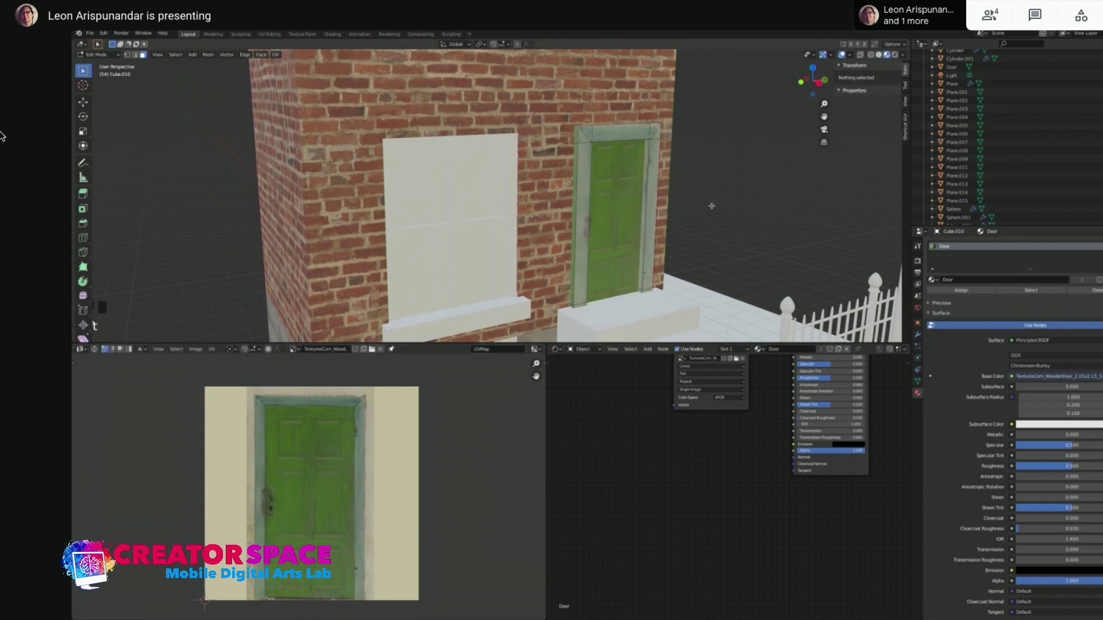
Leave mesh editing and inspect the textured doorframe from several angles, along with the facade's upper windows
scroll(720, 191, "up", 2)
middle_click_drag(769, 146, 343, 235, "shift")
key("Tab")
left_click(580, 187)
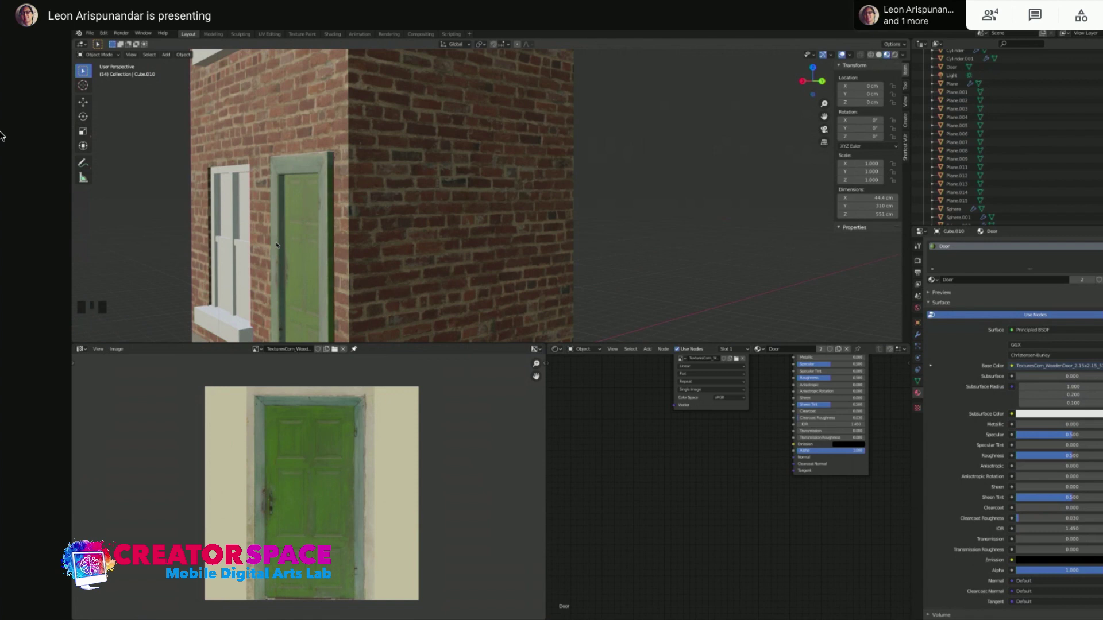
left_click(293, 166)
middle_click_drag(296, 170, 584, 208)
scroll(486, 265, "down", 2)
middle_click_drag(538, 175, 558, 166, "shift")
scroll(595, 164, "down", 1)
mouse_move(597, 130)
middle_mouse_down("shift")
mouse_move(575, 240)
mouse_move(583, 108)
mouse_move(585, 124)
middle_mouse_up("shift")
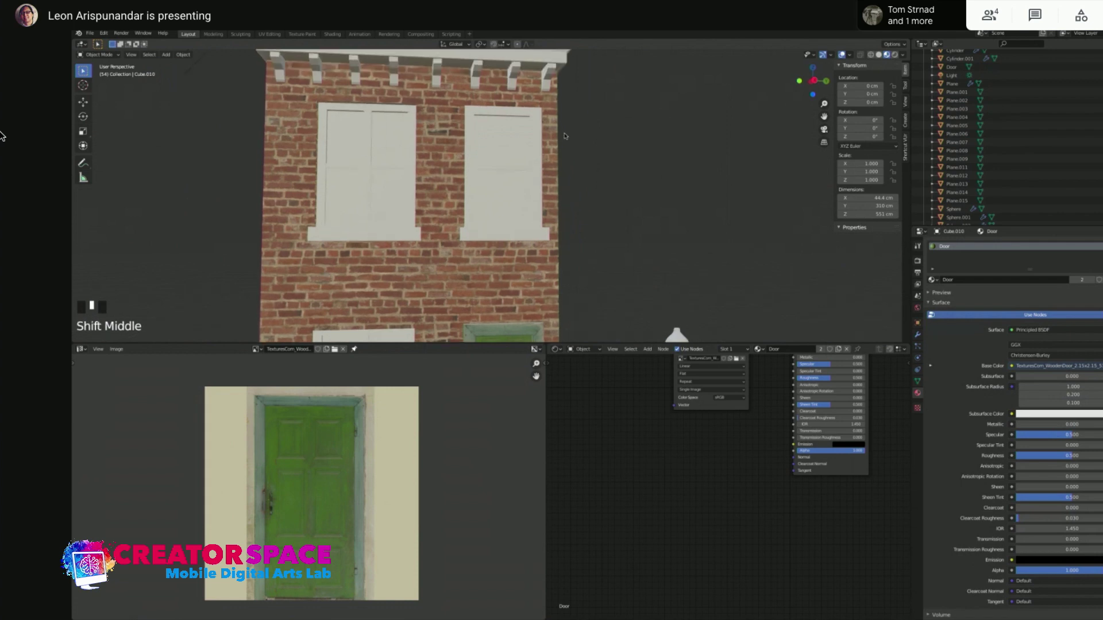